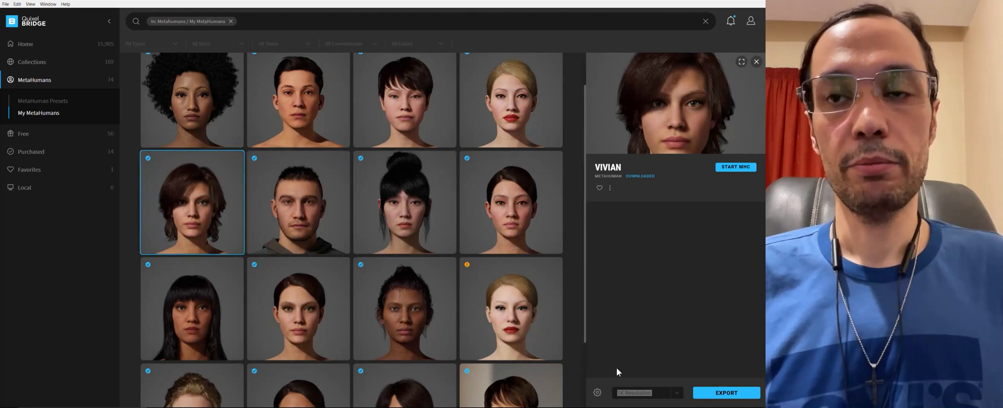
# Set the export target to Maya in the MetaHuman export settings and return to the Vivian asset details
pyautogui.click(597, 392)
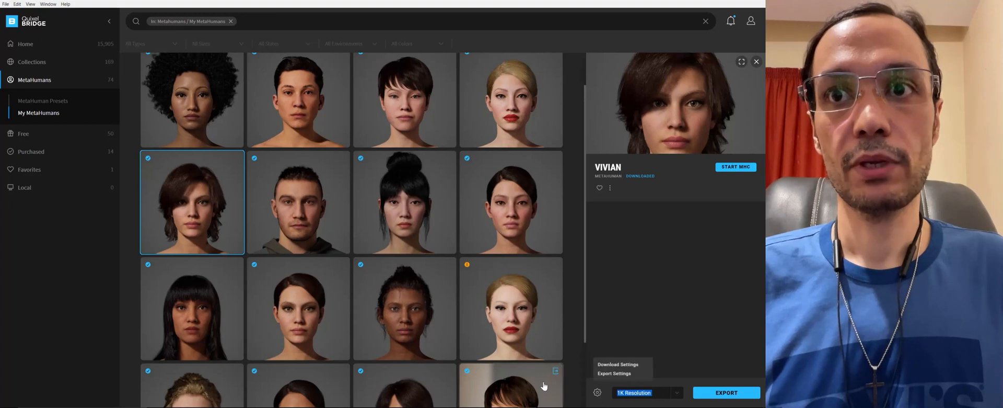
pyautogui.click(614, 373)
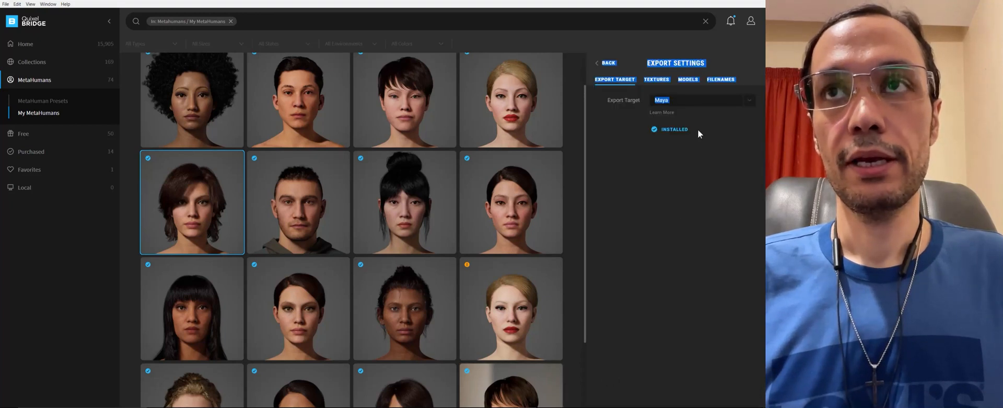
pyautogui.click(712, 105)
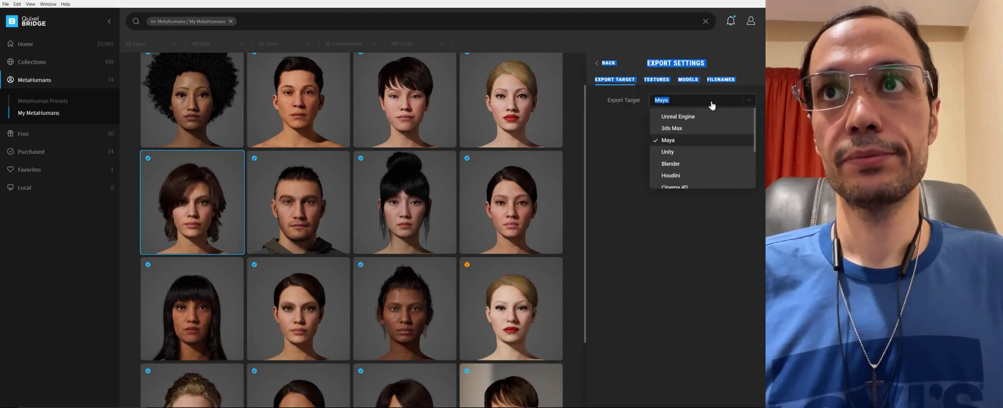
pyautogui.click(664, 139)
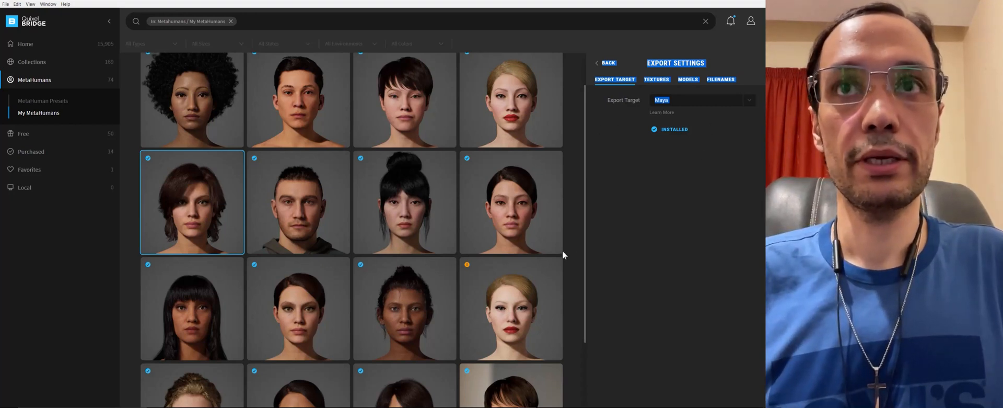
pyautogui.click(597, 63)
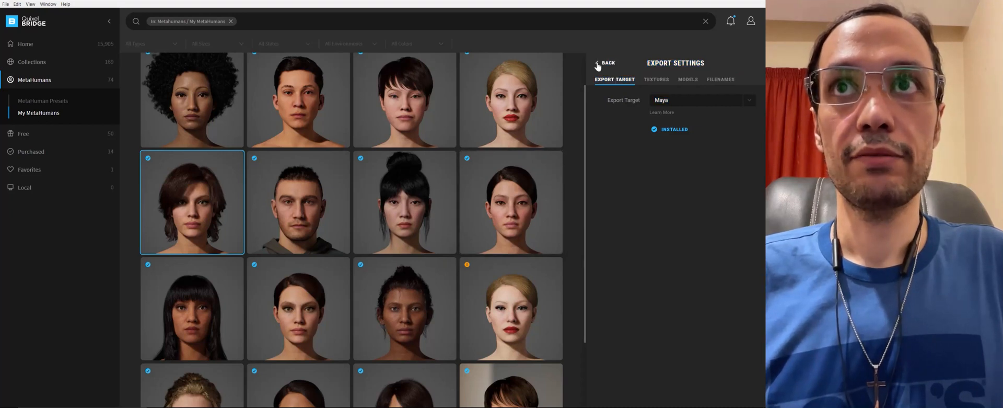
pyautogui.click(597, 64)
# Switch to Maya and start a new empty scene
pyautogui.moveTo(241, 166)
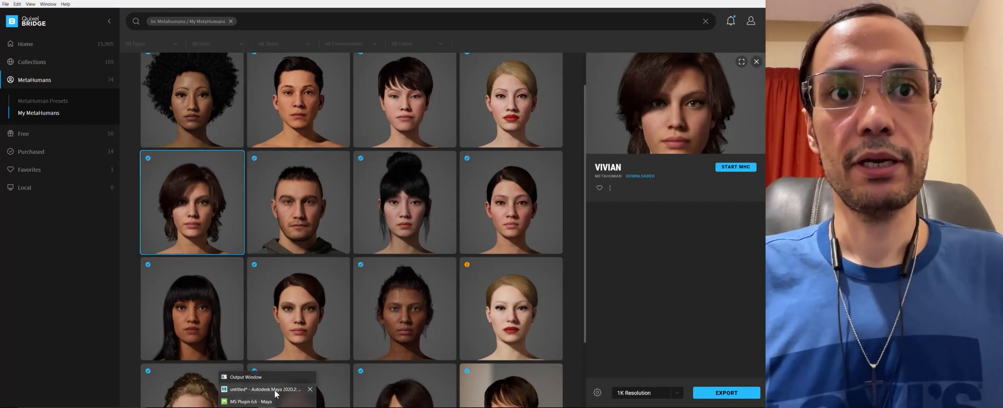
pyautogui.click(276, 391)
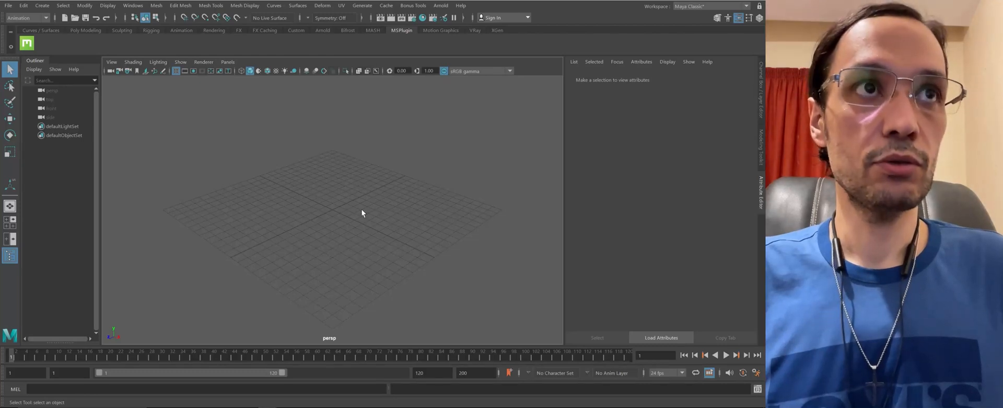
pyautogui.keyDown('alt'); pyautogui.moveTo(316, 198); pyautogui.dragTo(291, 169); pyautogui.keyUp('alt')
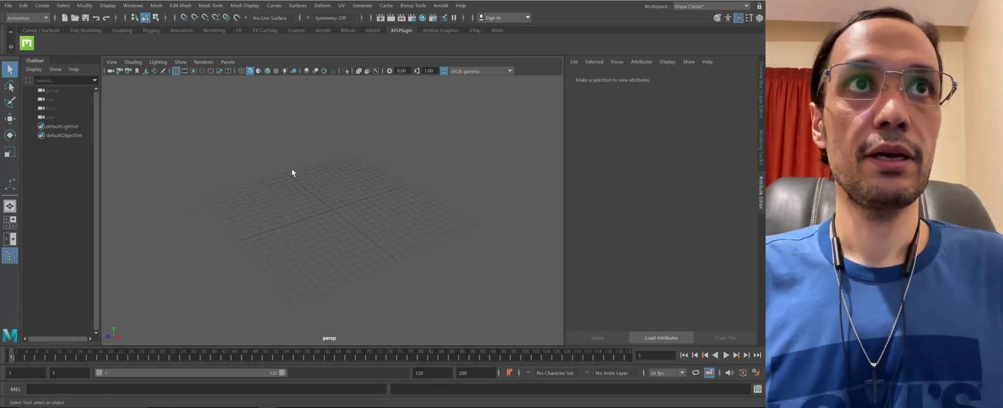
pyautogui.keyDown('alt'); pyautogui.moveTo(292, 169); pyautogui.dragTo(313, 185, button='right'); pyautogui.keyUp('alt')
pyautogui.keyDown('alt'); pyautogui.moveTo(313, 184); pyautogui.dragTo(318, 174, button='middle'); pyautogui.keyUp('alt')
pyautogui.scroll(1, 257, 151)
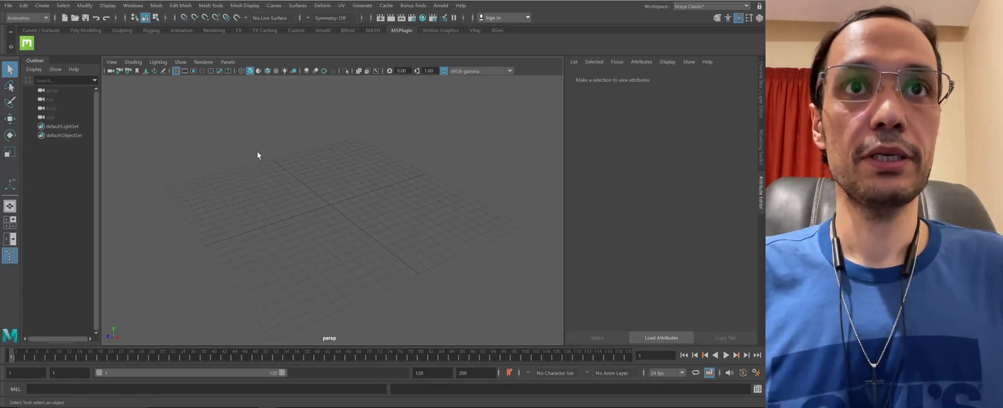
pyautogui.keyDown('alt'); pyautogui.moveTo(257, 151); pyautogui.dragTo(275, 145); pyautogui.keyUp('alt')
pyautogui.click(8, 5)
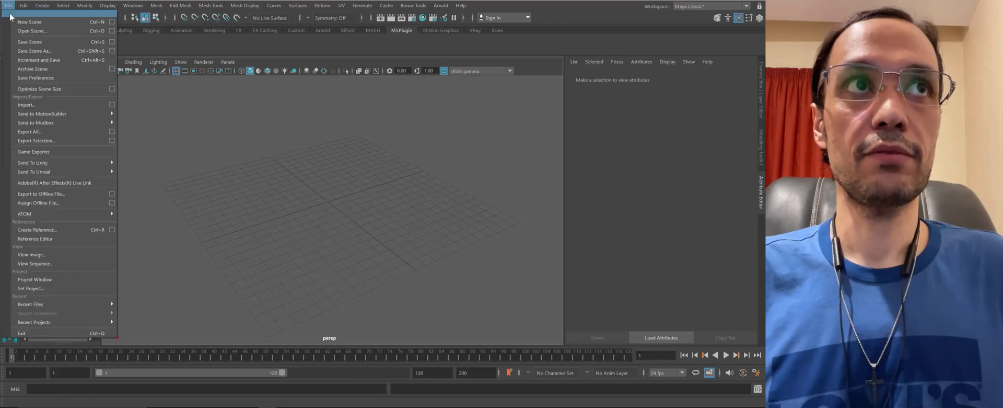
pyautogui.click(21, 19)
pyautogui.click(383, 206)
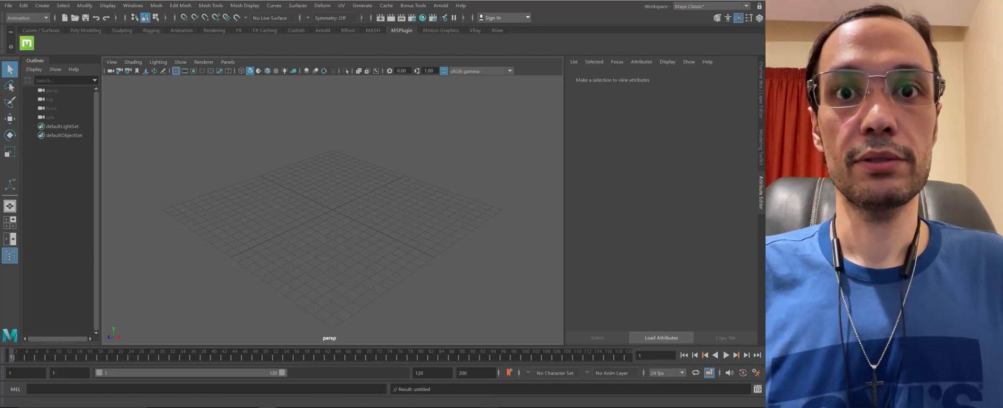
# Switch to Quixel Bridge, export the Vivian MetaHuman to Maya, and return to Maya
pyautogui.hotkey('alt', 'Tab')
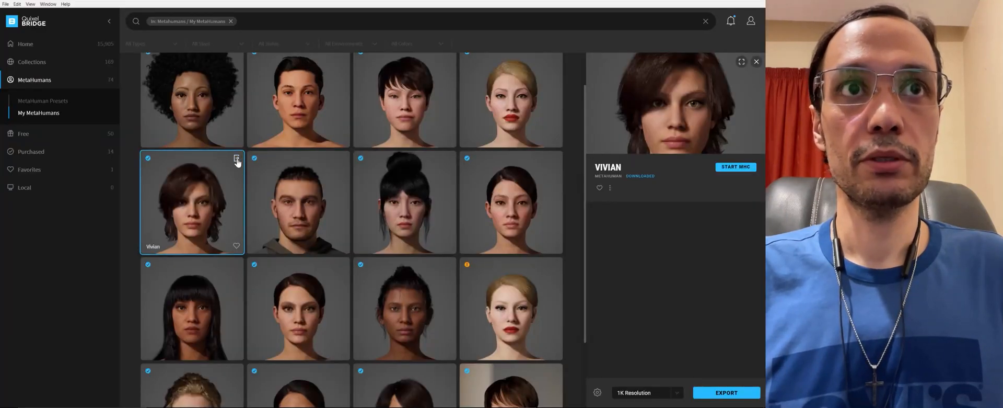
pyautogui.click(236, 159)
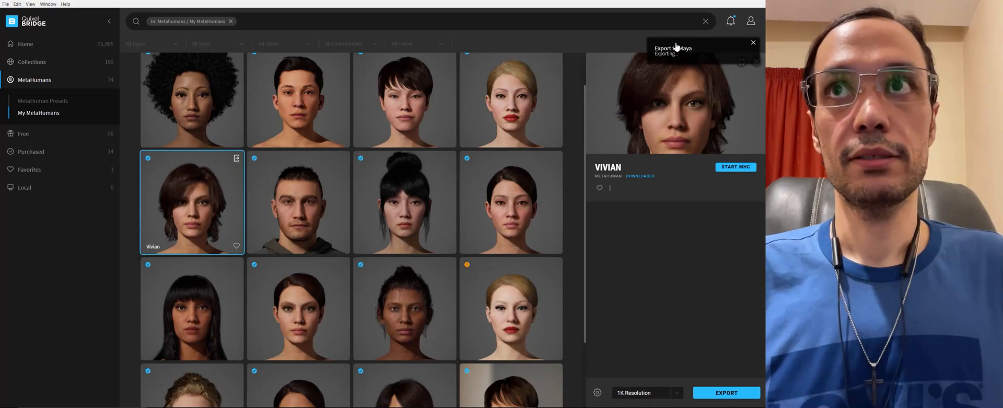
pyautogui.hotkey('alt', 'Tab')
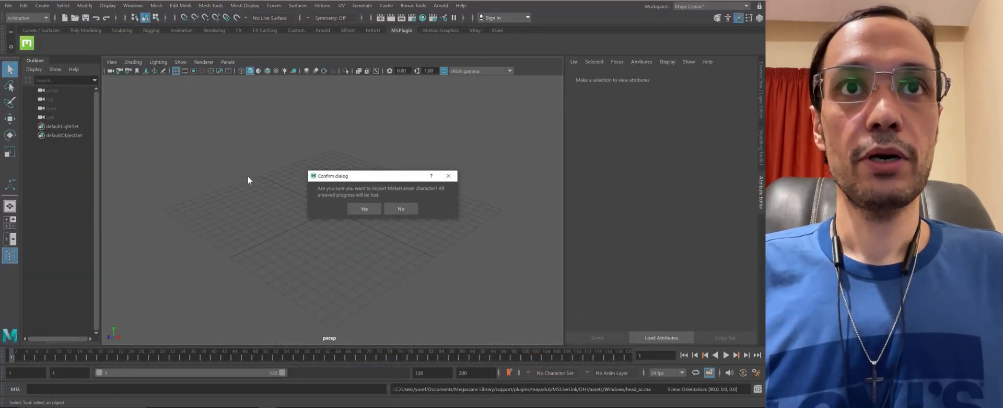
# Decline the import of the MetaHuman character into the current scene
pyautogui.moveTo(347, 179); pyautogui.dragTo(345, 181)
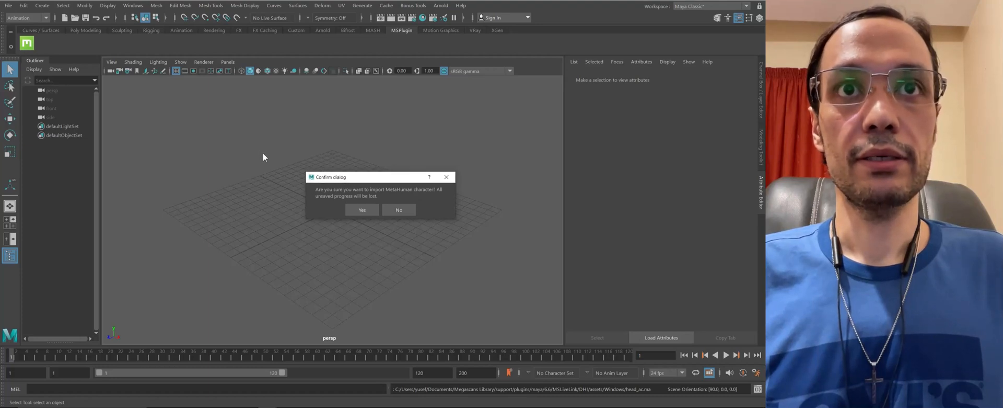
pyautogui.moveTo(374, 180); pyautogui.dragTo(364, 181)
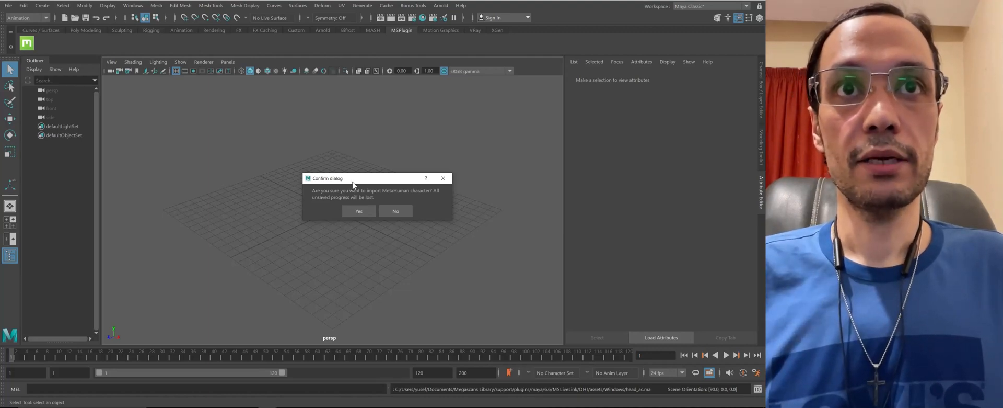
pyautogui.moveTo(353, 184); pyautogui.dragTo(347, 187)
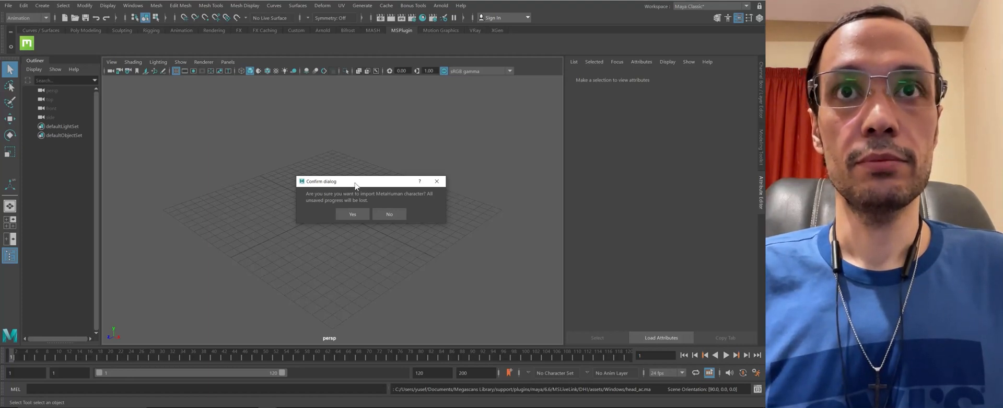
pyautogui.moveTo(356, 183); pyautogui.dragTo(376, 171)
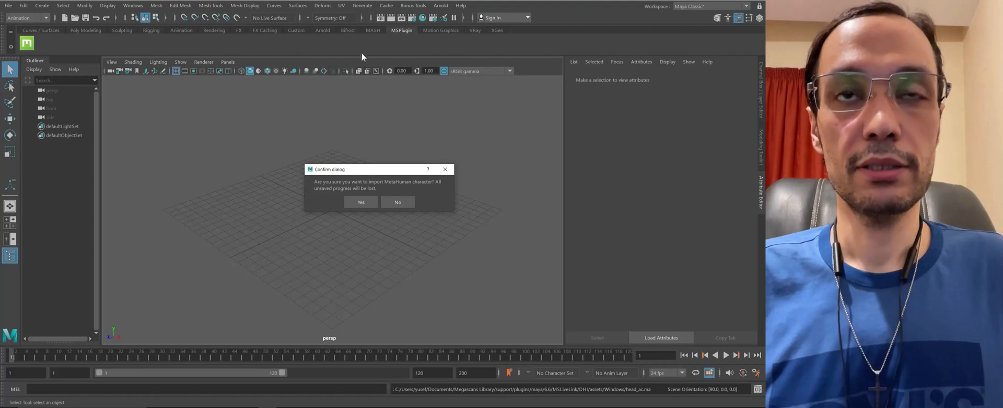
pyautogui.moveTo(380, 171); pyautogui.dragTo(373, 164)
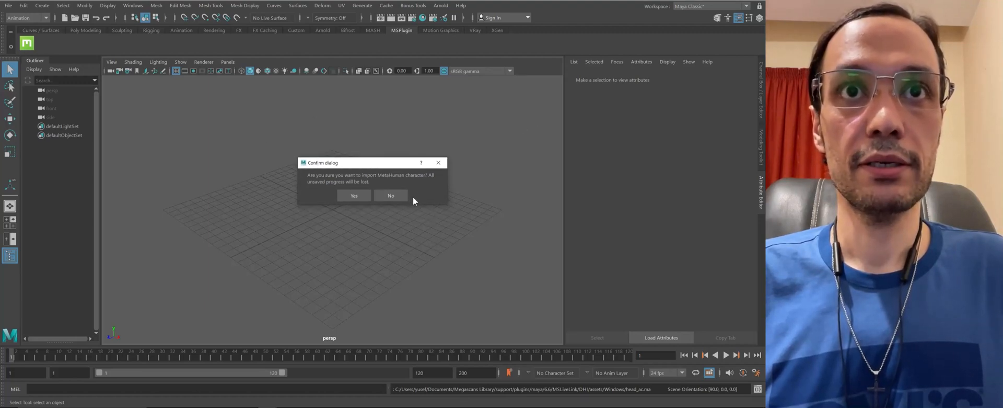
pyautogui.moveTo(392, 162); pyautogui.dragTo(397, 170)
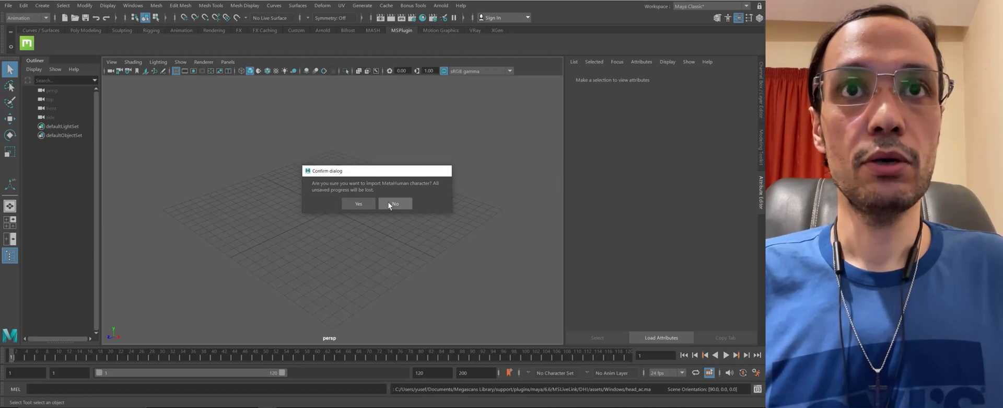
pyautogui.click(395, 203)
# Open the scene Vivian_full_rig.mb from the stylized project folder on drive E
pyautogui.click(8, 6)
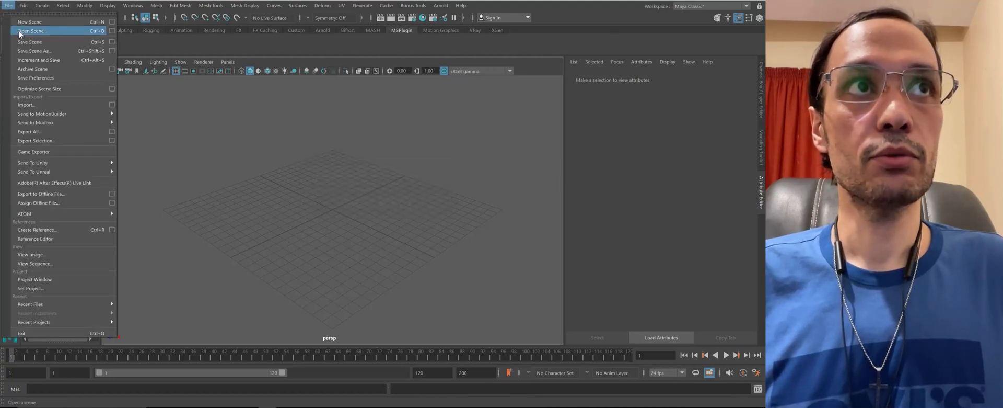
pyautogui.click(18, 31)
pyautogui.click(151, 119)
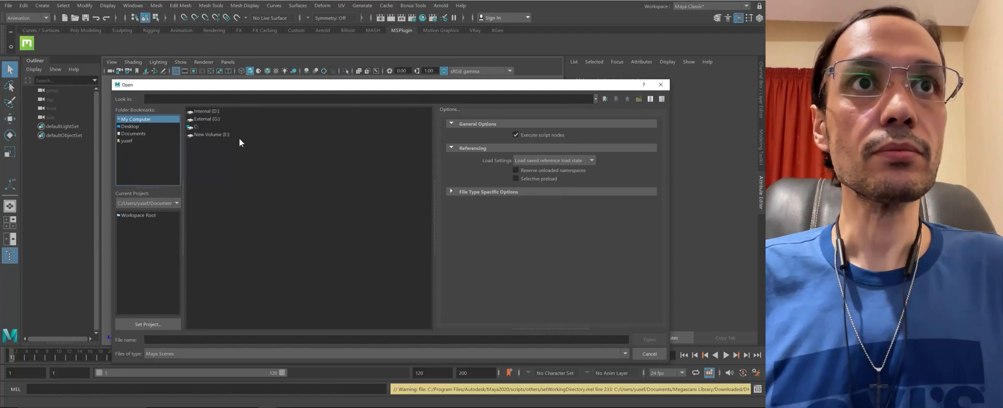
pyautogui.doubleClick(217, 134)
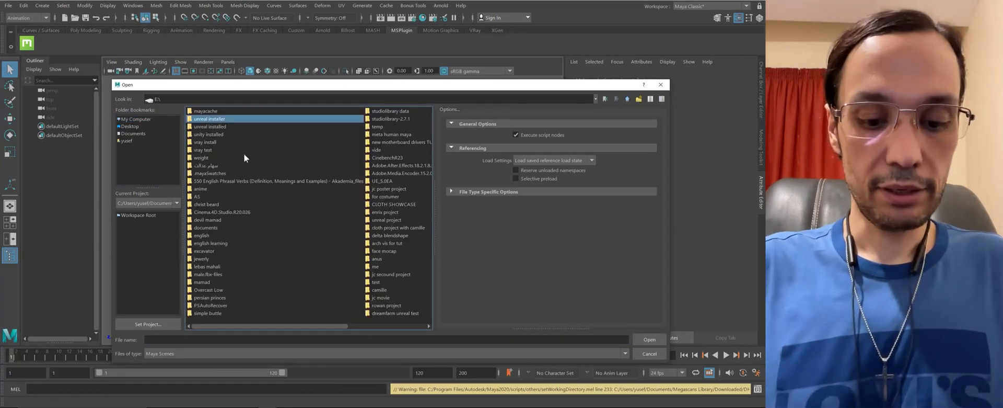
pyautogui.press('s')
pyautogui.press('s')
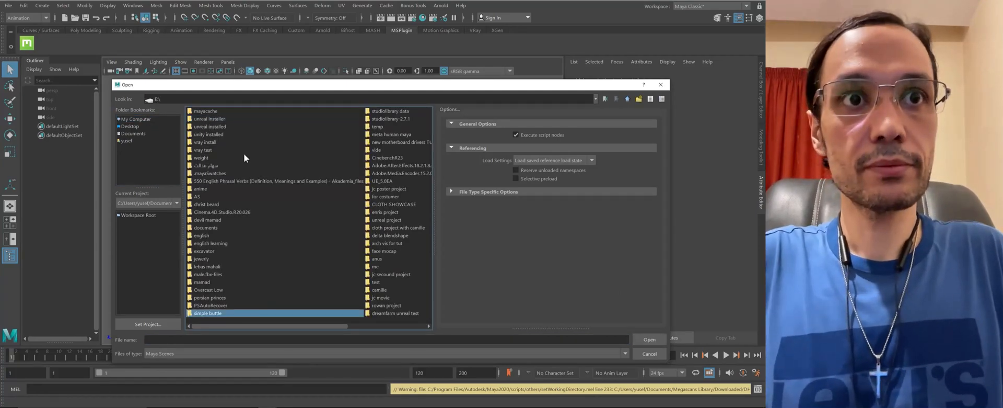
pyautogui.press('s')
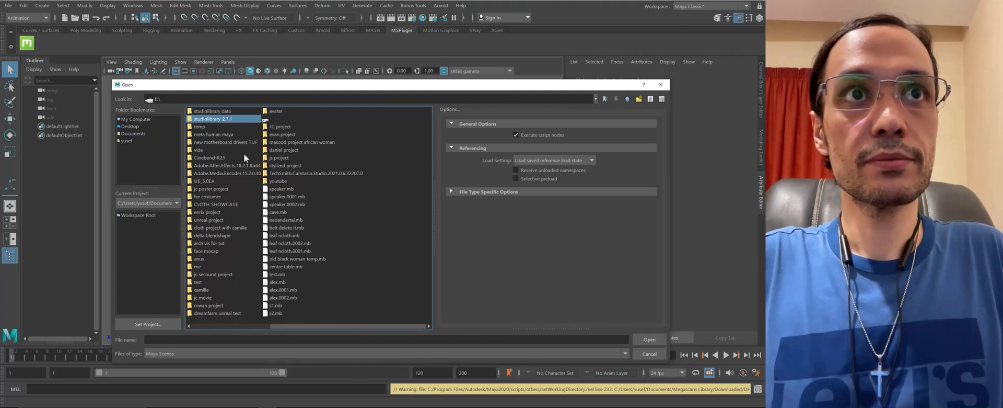
pyautogui.press('s')
pyautogui.press('Return')
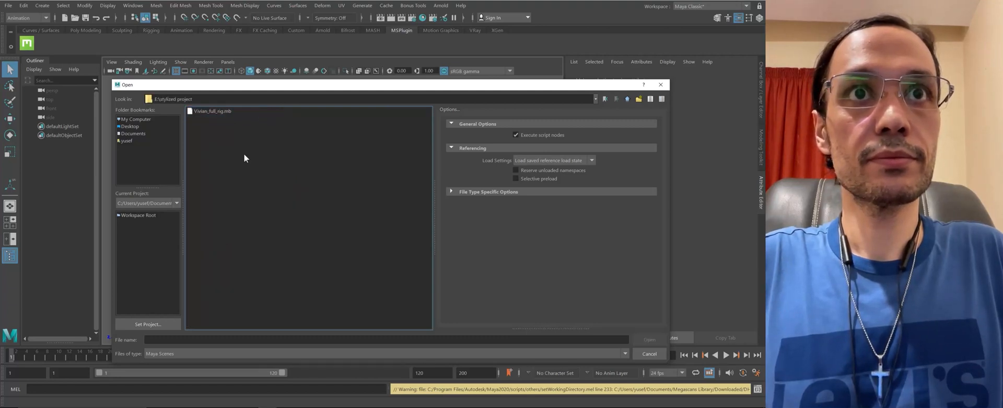
pyautogui.doubleClick(208, 112)
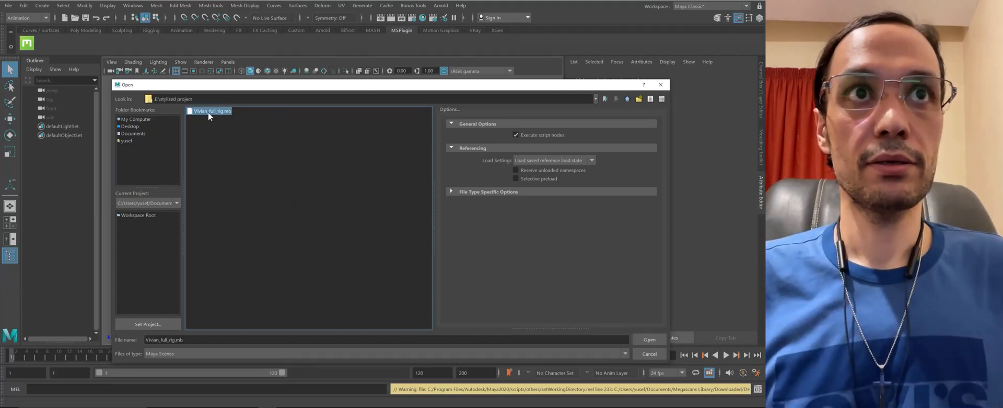
pyautogui.click(375, 204)
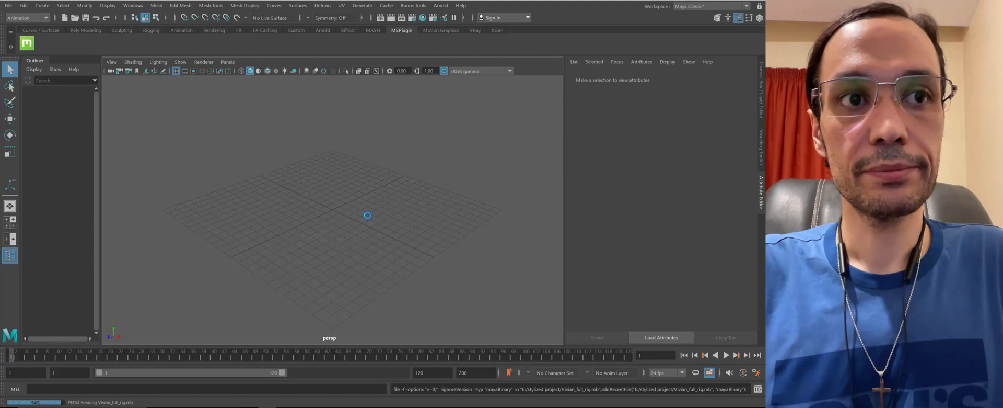
pyautogui.click(149, 20)
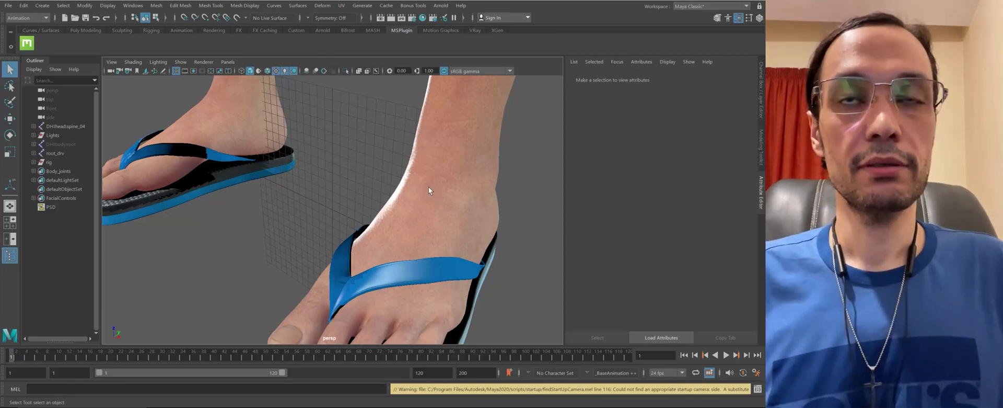
# Examine the Vivian character rig from the feet up to the head and its facial controls
pyautogui.moveTo(453, 170); pyautogui.dragTo(459, 171, button='right')
pyautogui.keyDown('alt'); pyautogui.moveTo(378, 168); pyautogui.dragTo(373, 221, button='right'); pyautogui.keyUp('alt')
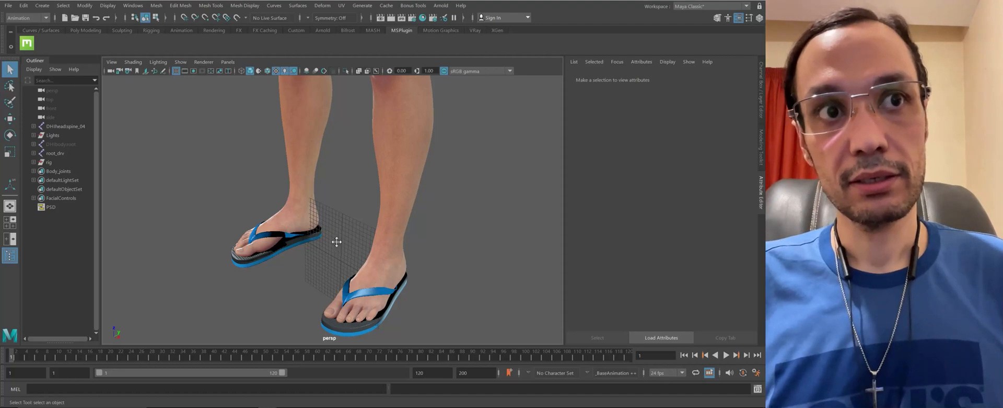
pyautogui.keyDown('alt'); pyautogui.moveTo(336, 240); pyautogui.dragTo(293, 246, button='right'); pyautogui.keyUp('alt')
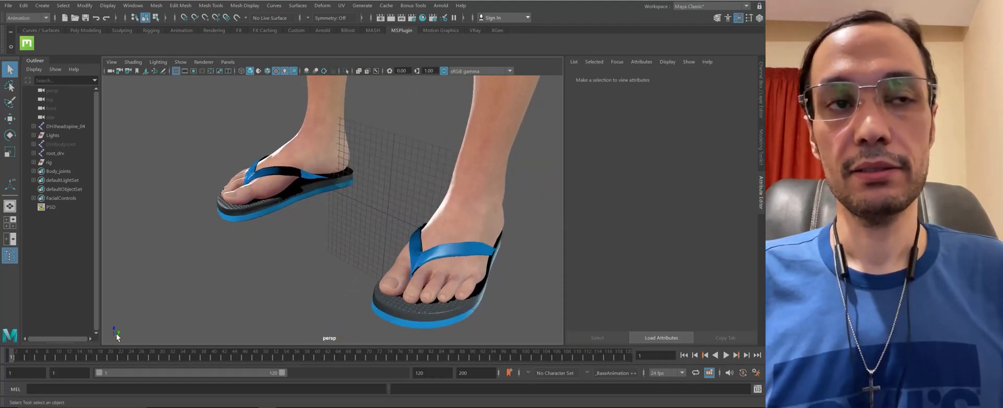
pyautogui.keyDown('alt'); pyautogui.moveTo(330, 230); pyautogui.dragTo(262, 167, button='right'); pyautogui.keyUp('alt')
pyautogui.keyDown('alt'); pyautogui.moveTo(303, 151); pyautogui.dragTo(302, 215, button='middle'); pyautogui.keyUp('alt')
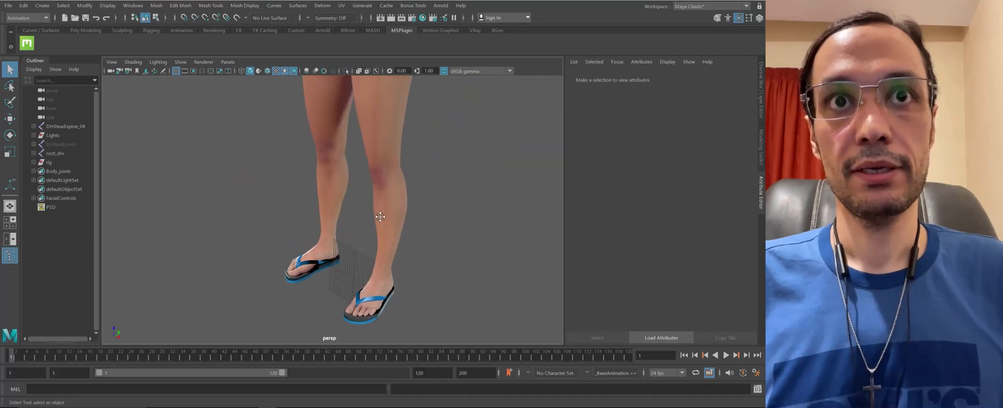
pyautogui.keyDown('alt'); pyautogui.moveTo(335, 151); pyautogui.dragTo(297, 98, button='right'); pyautogui.keyUp('alt')
pyautogui.keyDown('alt'); pyautogui.moveTo(297, 100); pyautogui.dragTo(299, 189, button='middle'); pyautogui.keyUp('alt')
pyautogui.keyDown('alt'); pyautogui.moveTo(281, 180); pyautogui.dragTo(361, 209, button='right'); pyautogui.keyUp('alt')
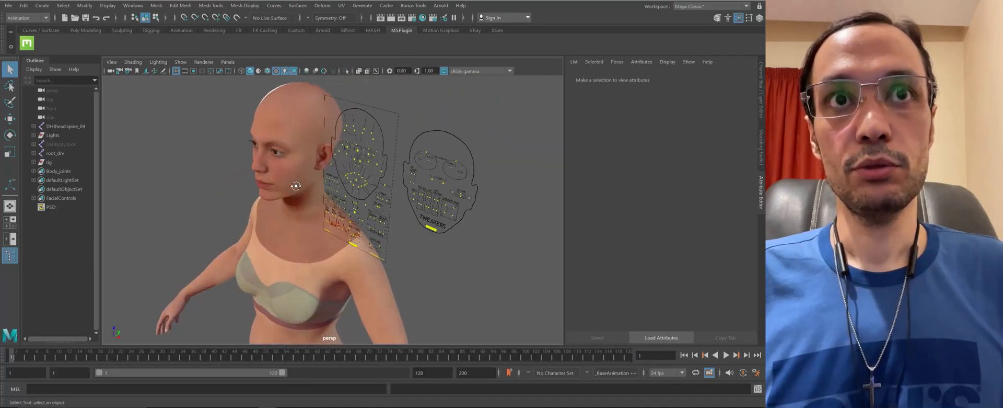
pyautogui.keyDown('alt'); pyautogui.moveTo(361, 209); pyautogui.dragTo(334, 183); pyautogui.keyUp('alt')
pyautogui.keyDown('alt'); pyautogui.moveTo(324, 318); pyautogui.dragTo(394, 159, button='middle'); pyautogui.keyUp('alt')
pyautogui.keyDown('alt'); pyautogui.moveTo(393, 159); pyautogui.dragTo(345, 178, button='right'); pyautogui.keyUp('alt')
pyautogui.keyDown('alt'); pyautogui.moveTo(363, 334); pyautogui.dragTo(410, 181, button='middle'); pyautogui.keyUp('alt')
pyautogui.keyDown('alt'); pyautogui.moveTo(410, 181); pyautogui.dragTo(315, 155, button='right'); pyautogui.keyUp('alt')
pyautogui.keyDown('alt'); pyautogui.moveTo(315, 156); pyautogui.dragTo(331, 187, button='middle'); pyautogui.keyUp('alt')
pyautogui.keyDown('alt'); pyautogui.moveTo(331, 187); pyautogui.dragTo(342, 187, button='right'); pyautogui.keyUp('alt')
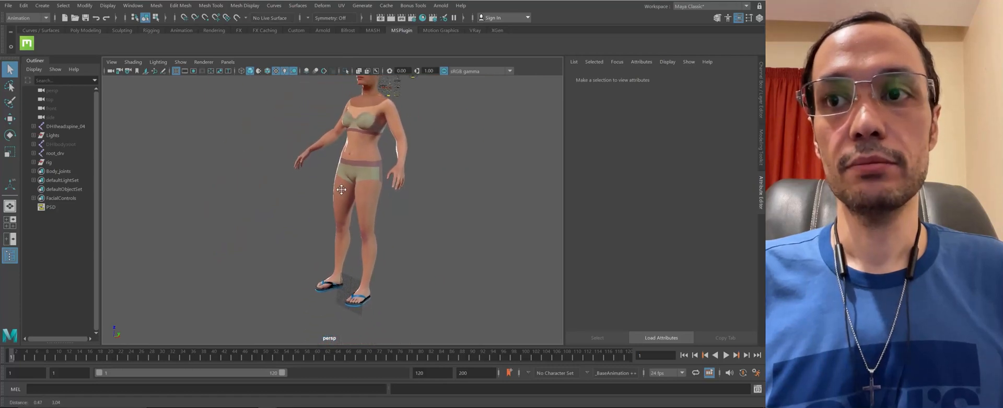
pyautogui.keyDown('alt'); pyautogui.moveTo(345, 186); pyautogui.dragTo(342, 206, button='middle'); pyautogui.keyUp('alt')
pyautogui.keyDown('alt'); pyautogui.moveTo(355, 170); pyautogui.dragTo(347, 185, button='middle'); pyautogui.keyUp('alt')
pyautogui.keyDown('alt'); pyautogui.moveTo(347, 185); pyautogui.dragTo(344, 186, button='right'); pyautogui.keyUp('alt')
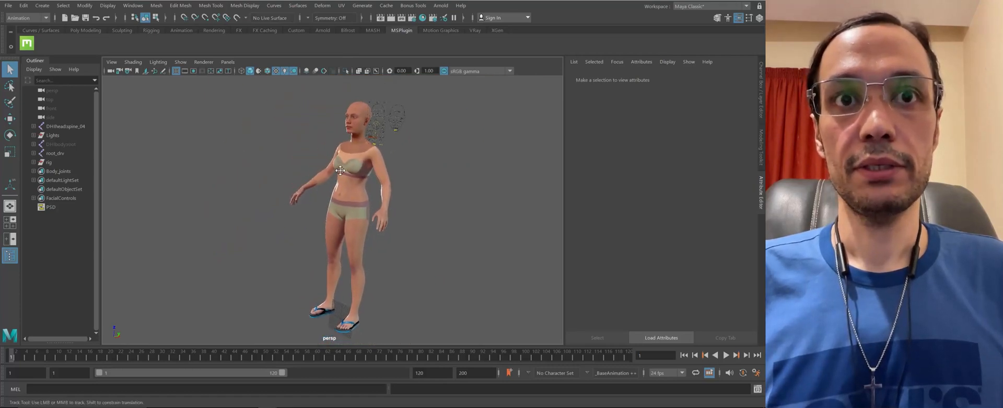
# Set the world coordinate system's up axis to Y in the general application settings and save the preferences
pyautogui.keyDown('alt'); pyautogui.moveTo(344, 185); pyautogui.dragTo(348, 184, button='middle'); pyautogui.keyUp('alt')
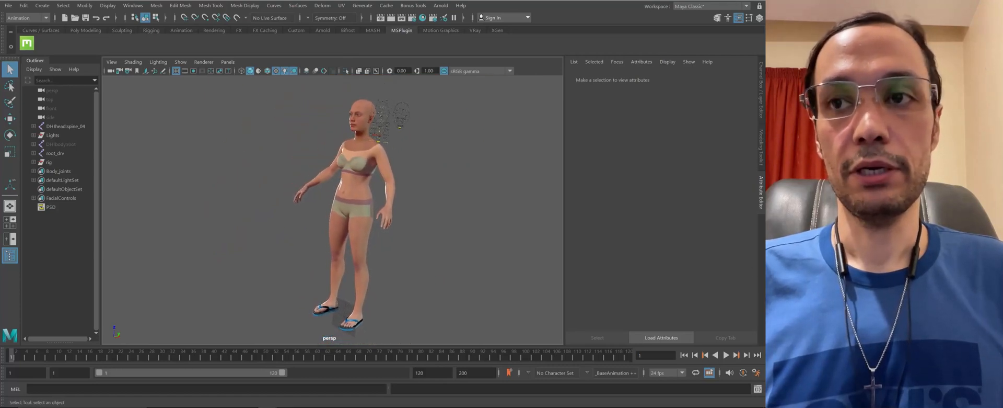
pyautogui.click(756, 374)
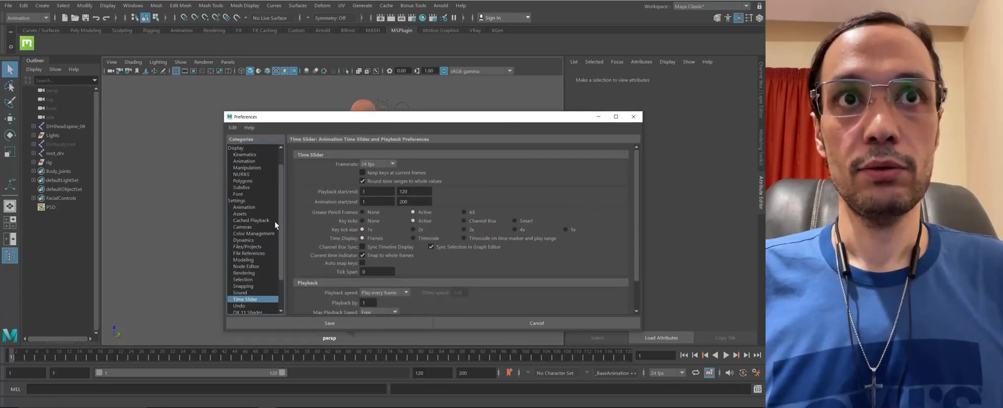
pyautogui.scroll(1, 280, 215)
pyautogui.click(242, 220)
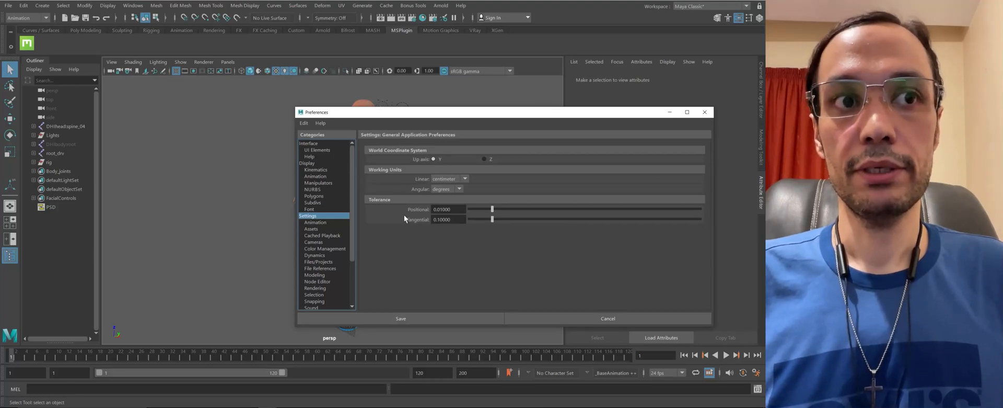
pyautogui.moveTo(636, 117); pyautogui.dragTo(608, 115)
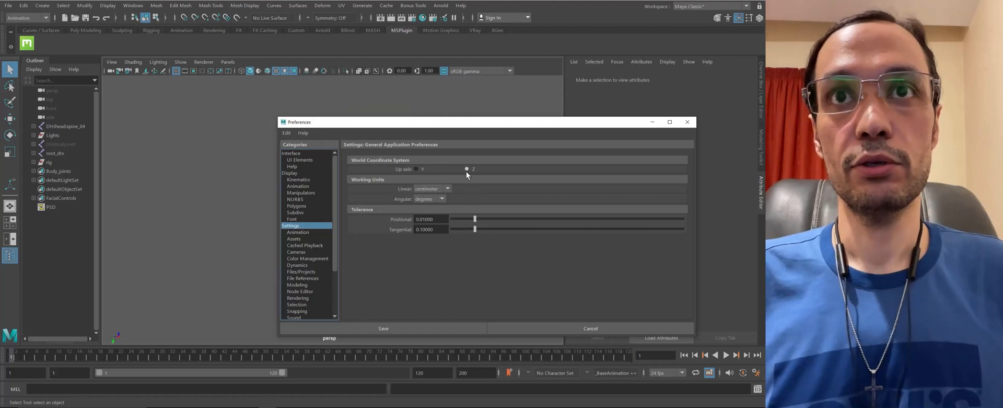
pyautogui.moveTo(445, 126); pyautogui.dragTo(476, 105)
pyautogui.click(442, 148)
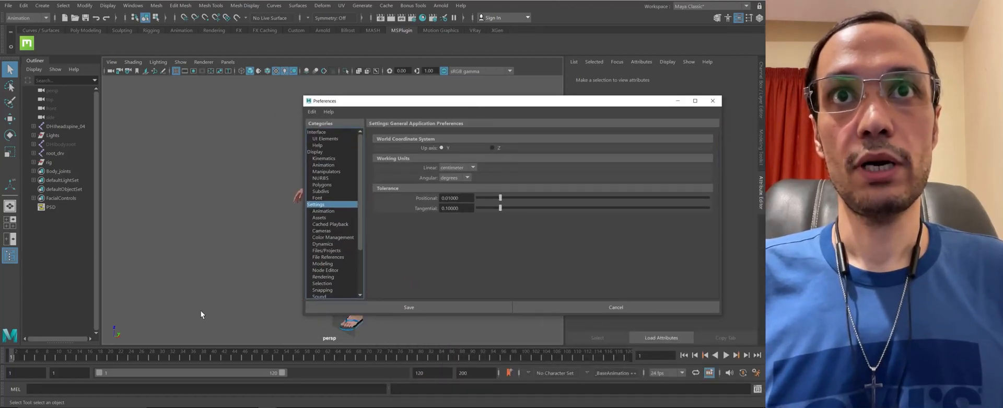
pyautogui.click(424, 306)
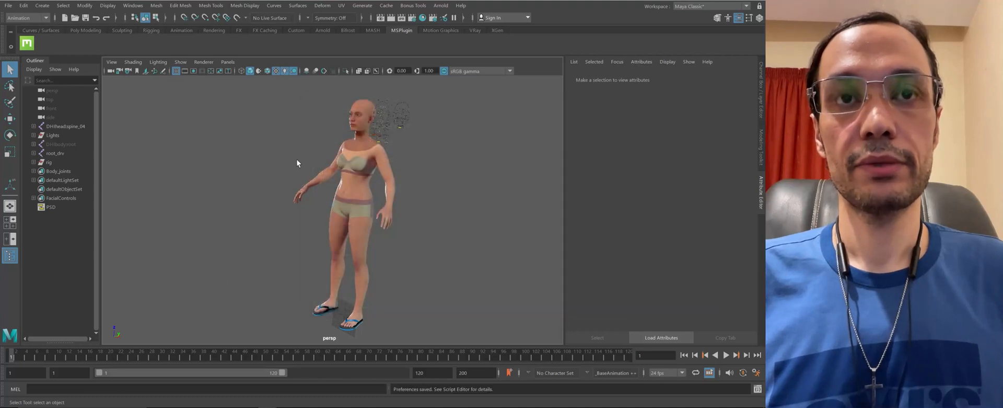
# Examine the character's orientation relative to the ground grid, resetting the perspective camera to its home view
pyautogui.scroll(3, 297, 164)
pyautogui.keyDown('alt'); pyautogui.moveTo(355, 212); pyautogui.dragTo(313, 202, button='middle'); pyautogui.keyUp('alt')
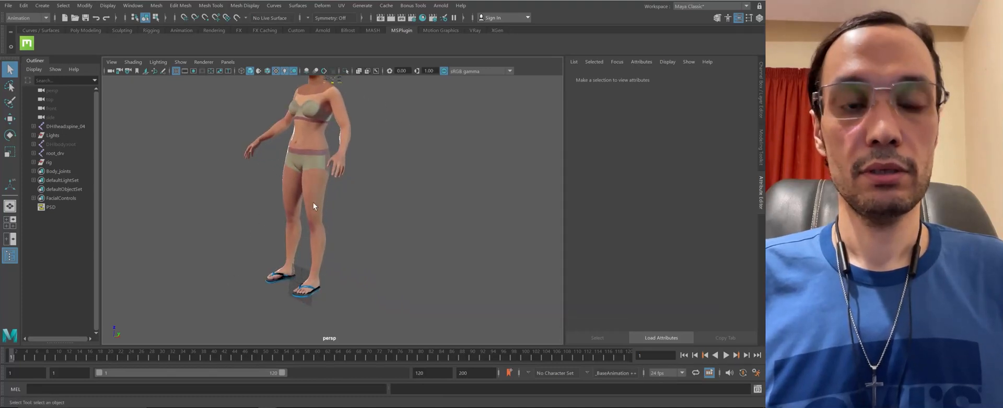
pyautogui.keyDown('alt'); pyautogui.moveTo(345, 193); pyautogui.dragTo(307, 187); pyautogui.keyUp('alt')
pyautogui.keyDown('alt'); pyautogui.moveTo(284, 198); pyautogui.dragTo(300, 149, button='middle'); pyautogui.keyUp('alt')
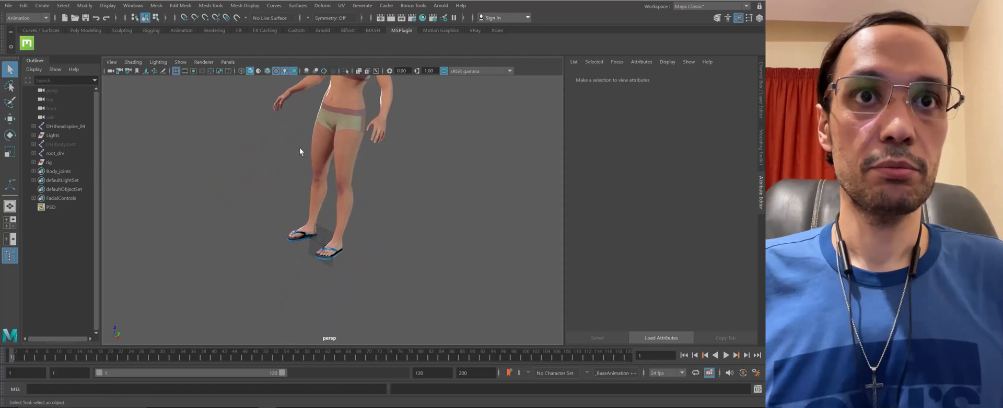
pyautogui.keyDown('alt'); pyautogui.moveTo(300, 149); pyautogui.dragTo(381, 269, button='right'); pyautogui.keyUp('alt')
pyautogui.keyDown('alt'); pyautogui.moveTo(295, 332); pyautogui.dragTo(322, 283, button='middle'); pyautogui.keyUp('alt')
pyautogui.keyDown('alt'); pyautogui.moveTo(322, 282); pyautogui.dragTo(353, 212, button='right'); pyautogui.keyUp('alt')
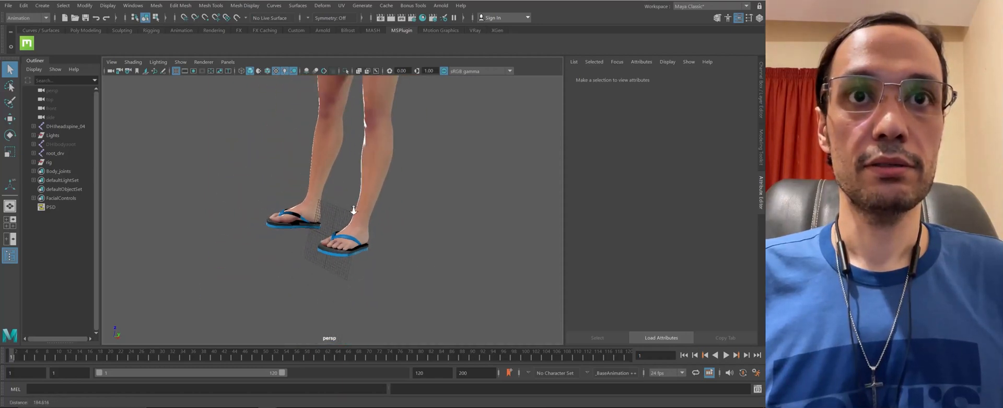
pyautogui.keyDown('alt'); pyautogui.moveTo(314, 112); pyautogui.dragTo(298, 185, button='middle'); pyautogui.keyUp('alt')
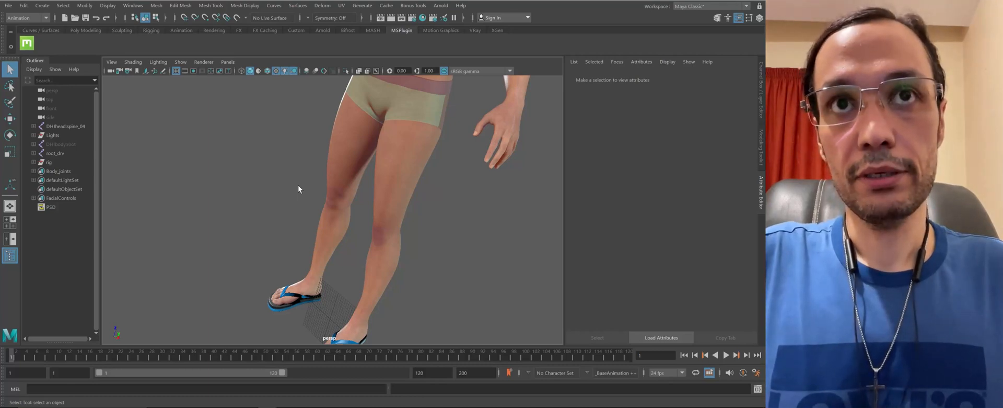
pyautogui.hotkey('alt', 'Home')
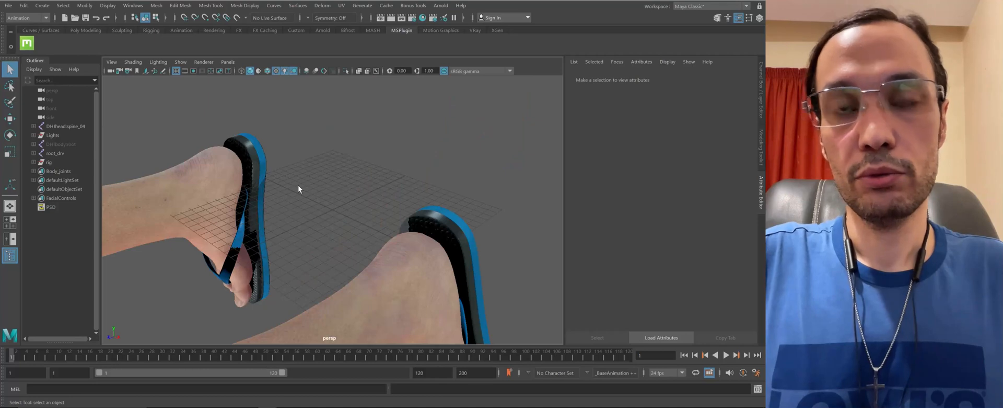
pyautogui.keyDown('alt'); pyautogui.moveTo(358, 201); pyautogui.dragTo(305, 177, button='right'); pyautogui.keyUp('alt')
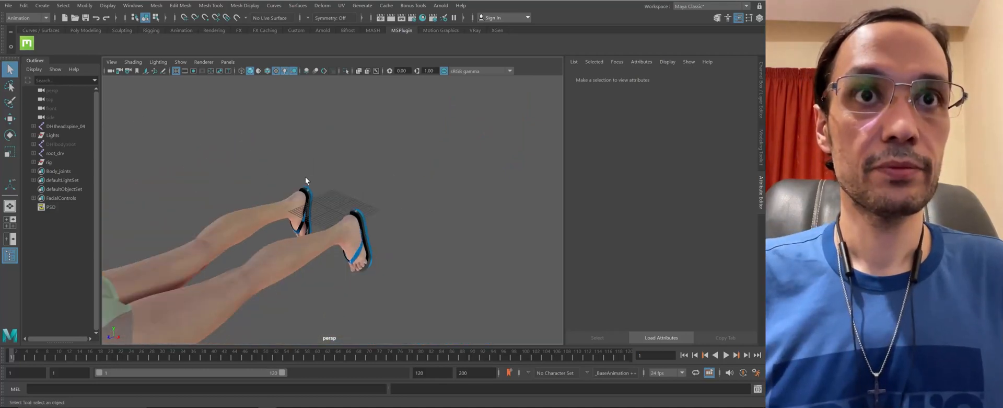
pyautogui.keyDown('alt'); pyautogui.moveTo(306, 177); pyautogui.dragTo(469, 205, button='middle'); pyautogui.keyUp('alt')
pyautogui.keyDown('alt'); pyautogui.moveTo(469, 205); pyautogui.dragTo(335, 169); pyautogui.keyUp('alt')
# Select the Lights group together with the root_drv joint and set their Rotate X to -90
pyautogui.click(60, 134)
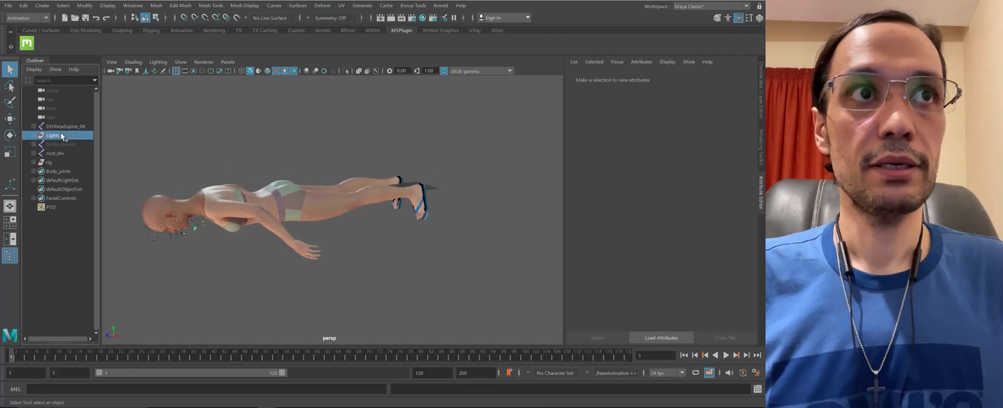
pyautogui.keyDown('alt'); pyautogui.moveTo(390, 187); pyautogui.dragTo(295, 159); pyautogui.keyUp('alt')
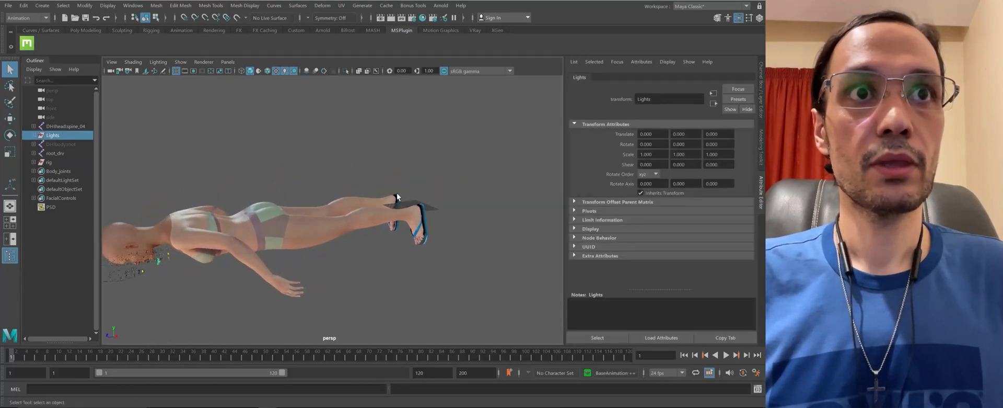
pyautogui.keyDown('alt'); pyautogui.moveTo(396, 194); pyautogui.dragTo(358, 200); pyautogui.keyUp('alt')
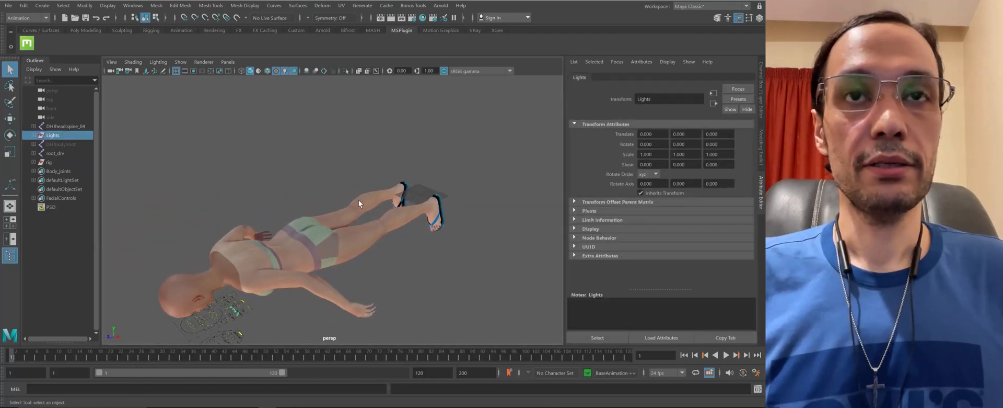
pyautogui.keyDown('alt'); pyautogui.moveTo(358, 201); pyautogui.dragTo(363, 220, button='right'); pyautogui.keyUp('alt')
pyautogui.keyDown('alt'); pyautogui.moveTo(340, 181); pyautogui.dragTo(335, 220, button='middle'); pyautogui.keyUp('alt')
pyautogui.keyDown('alt'); pyautogui.moveTo(412, 239); pyautogui.dragTo(133, 177, button='right'); pyautogui.keyUp('alt')
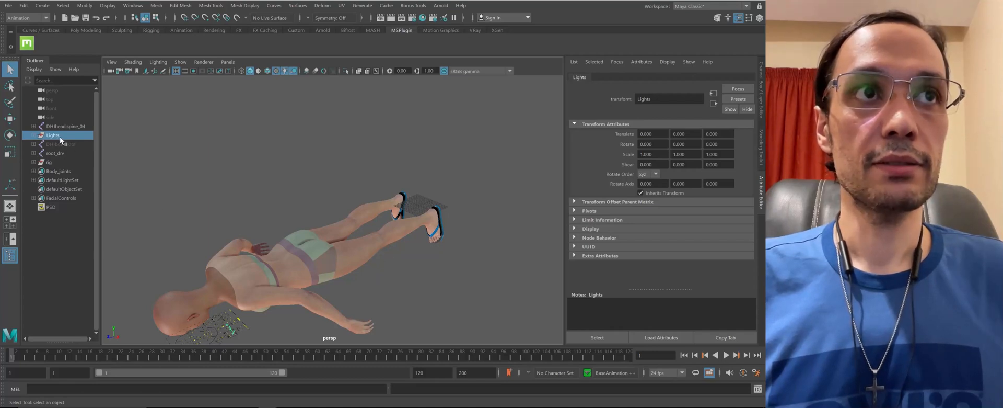
pyautogui.keyDown('ctrl'); pyautogui.click(55, 152); pyautogui.keyUp('ctrl')
pyautogui.keyDown('alt'); pyautogui.moveTo(397, 204); pyautogui.dragTo(335, 201, button='right'); pyautogui.keyUp('alt')
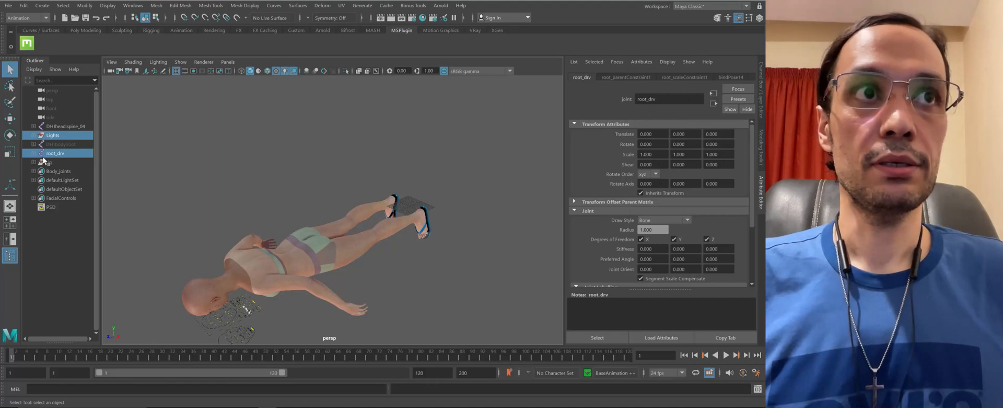
pyautogui.click(761, 106)
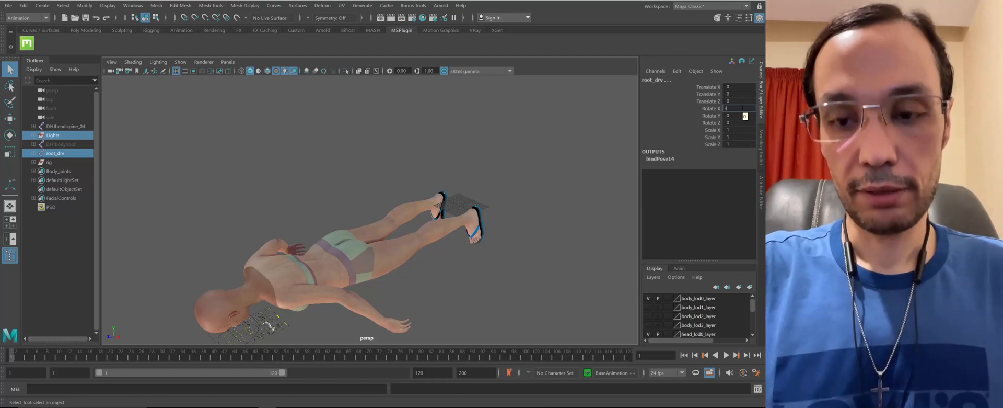
pyautogui.press('Return')
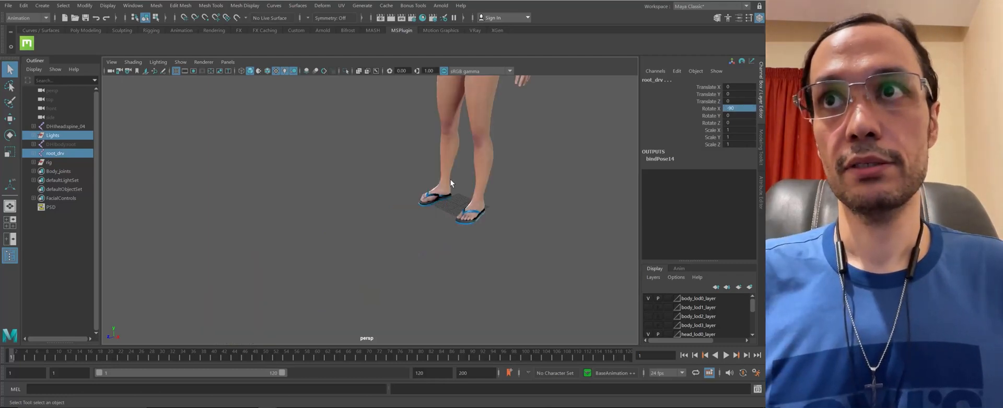
# Check the rotated character from the front and save the scene
pyautogui.keyDown('alt'); pyautogui.moveTo(435, 165); pyautogui.dragTo(388, 253, button='middle'); pyautogui.keyUp('alt')
pyautogui.keyDown('alt'); pyautogui.moveTo(387, 171); pyautogui.dragTo(436, 142); pyautogui.keyUp('alt')
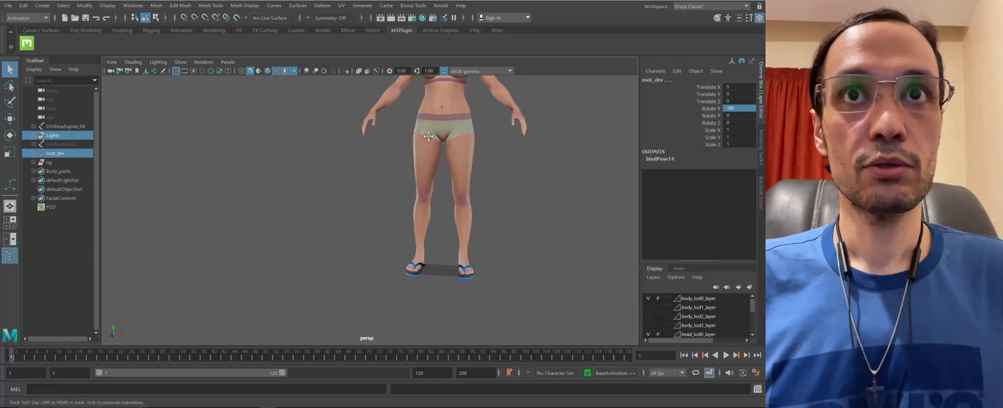
pyautogui.keyDown('alt'); pyautogui.moveTo(437, 141); pyautogui.dragTo(377, 251, button='middle'); pyautogui.keyUp('alt')
pyautogui.keyDown('alt'); pyautogui.moveTo(335, 207); pyautogui.dragTo(368, 199, button='right'); pyautogui.keyUp('alt')
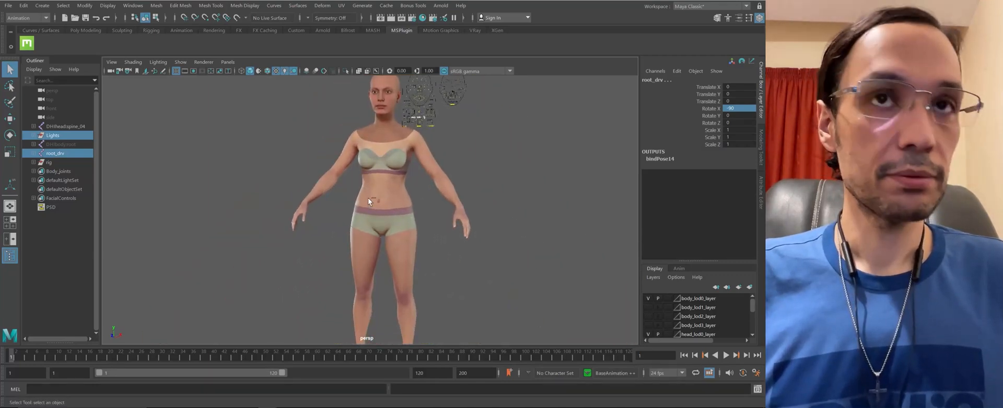
pyautogui.hotkey('ctrl', 's')
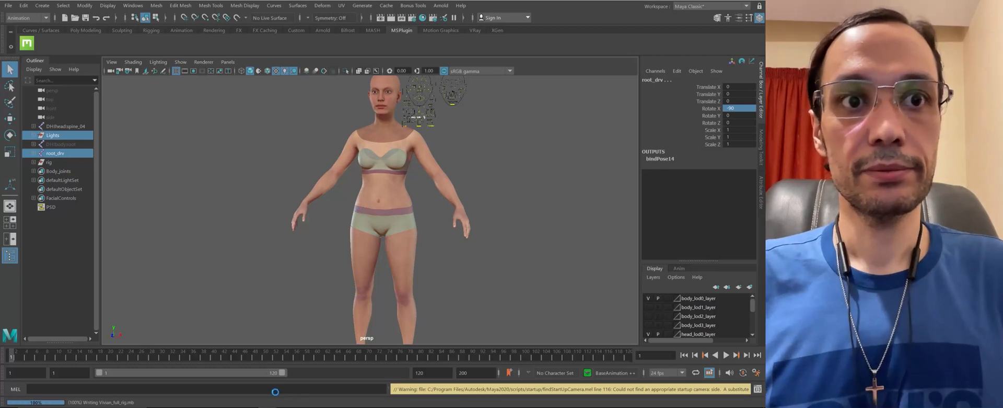
# Switch to File Explorer and import the six Kp OBJ files for body, eyes, head, lashes and tongue from the stylized project folder into Maya
pyautogui.click(230, 407)
pyautogui.click(236, 389)
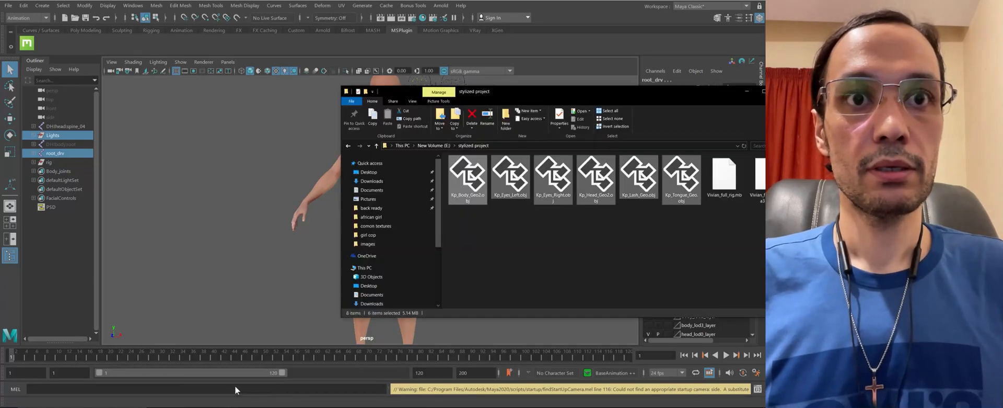
pyautogui.moveTo(619, 89); pyautogui.dragTo(623, 96)
pyautogui.click(710, 271)
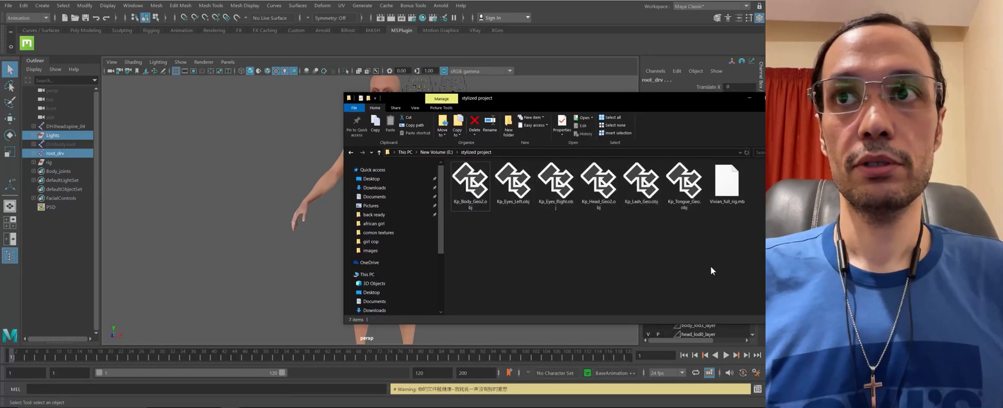
pyautogui.moveTo(704, 247); pyautogui.dragTo(206, 158)
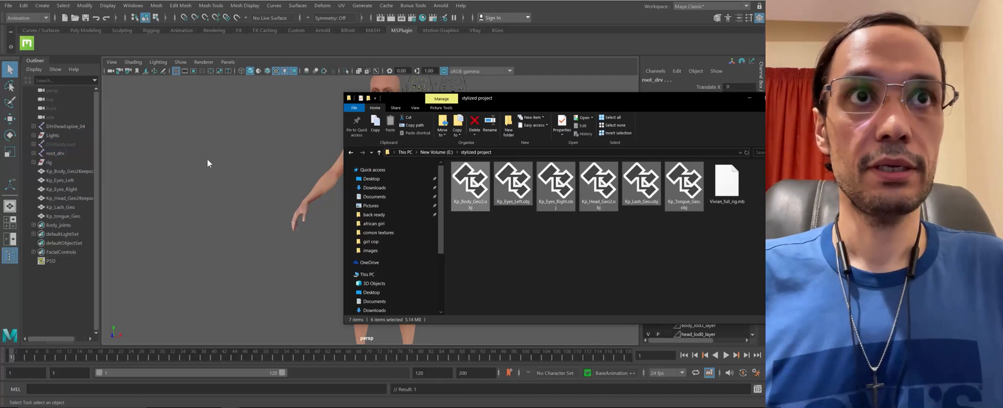
pyautogui.click(285, 195)
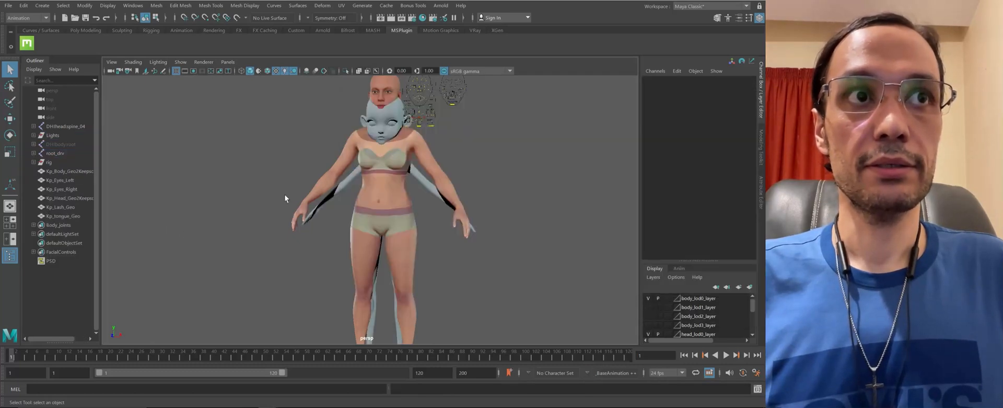
# Hide the rig group that holds the MetaHuman's meshes and facial controls
pyautogui.click(407, 149)
pyautogui.click(71, 163)
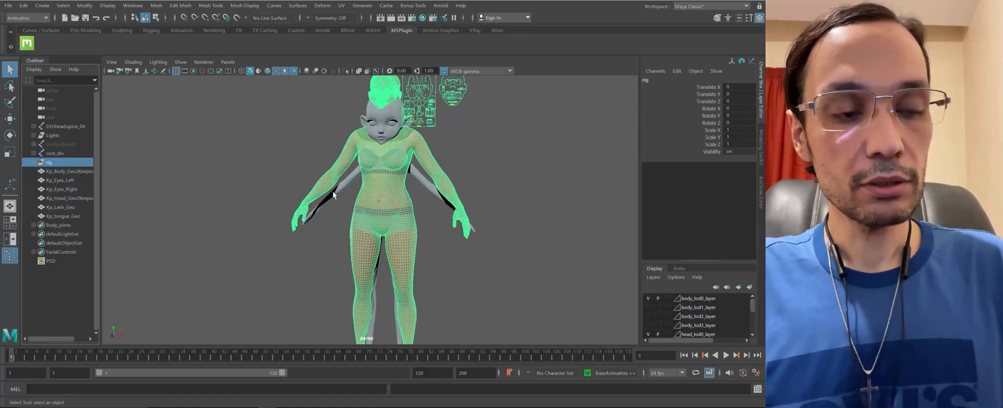
pyautogui.press('h')
# Select the imported stylized head mesh together with the stylized body mesh
pyautogui.keyDown('alt'); pyautogui.moveTo(411, 157); pyautogui.dragTo(457, 151); pyautogui.keyUp('alt')
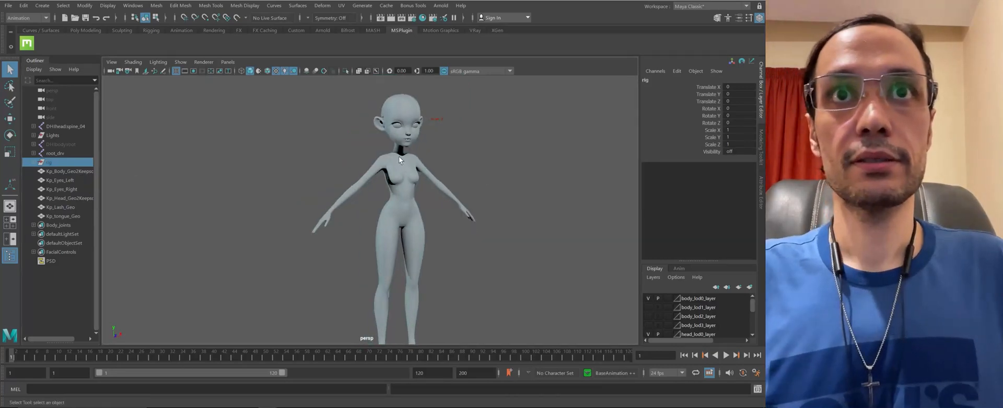
pyautogui.keyDown('alt'); pyautogui.moveTo(457, 151); pyautogui.dragTo(447, 217, button='middle'); pyautogui.keyUp('alt')
pyautogui.scroll(6, 448, 216)
pyautogui.click(445, 200)
pyautogui.keyDown('alt'); pyautogui.moveTo(400, 179); pyautogui.dragTo(366, 198); pyautogui.keyUp('alt')
pyautogui.keyDown('alt'); pyautogui.moveTo(366, 199); pyautogui.dragTo(331, 168, button='middle'); pyautogui.keyUp('alt')
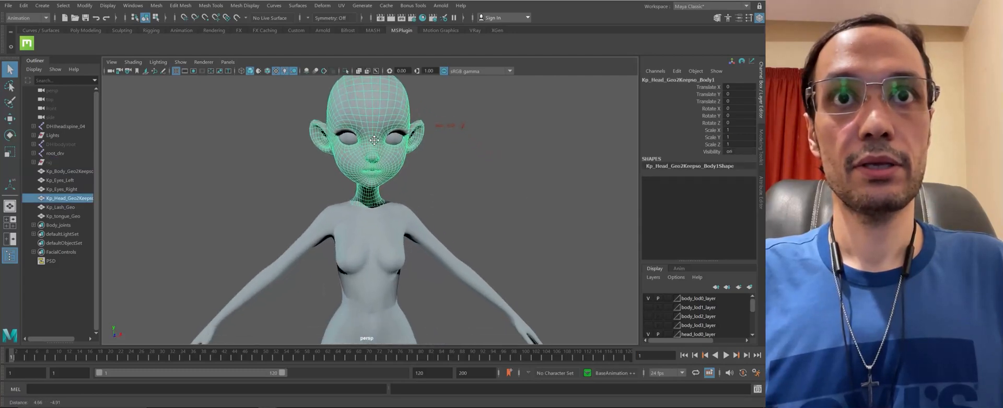
pyautogui.moveTo(331, 168)
pyautogui.keyDown('alt'); pyautogui.mouseDown(button='right')
pyautogui.moveTo(477, 274)
pyautogui.moveTo(320, 161)
pyautogui.mouseUp(button='right'); pyautogui.keyUp('alt')
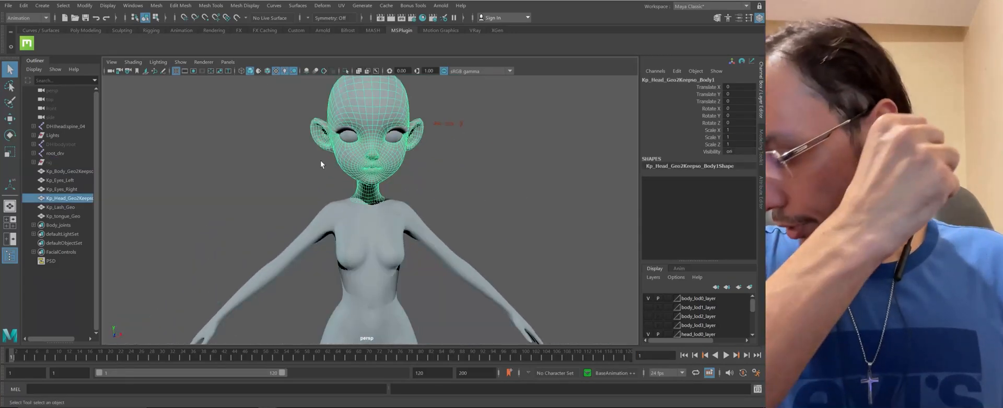
pyautogui.keyDown('alt'); pyautogui.moveTo(306, 301); pyautogui.dragTo(427, 212, button='right'); pyautogui.keyUp('alt')
pyautogui.keyDown('alt'); pyautogui.moveTo(427, 212); pyautogui.dragTo(418, 275, button='middle'); pyautogui.keyUp('alt')
pyautogui.keyDown('shift'); pyautogui.click(301, 259); pyautogui.keyUp('shift')
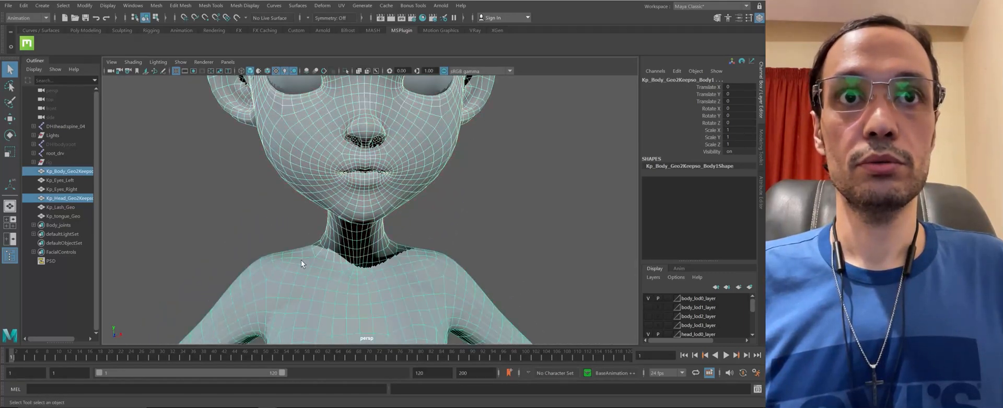
# Examine the neck area where the selected stylized head and body meshes meet
pyautogui.keyDown('alt'); pyautogui.moveTo(301, 259); pyautogui.dragTo(342, 270, button='right'); pyautogui.keyUp('alt')
pyautogui.keyDown('alt'); pyautogui.moveTo(342, 269); pyautogui.dragTo(320, 175, button='middle'); pyautogui.keyUp('alt')
pyautogui.keyDown('alt'); pyautogui.moveTo(320, 175); pyautogui.dragTo(352, 203, button='right'); pyautogui.keyUp('alt')
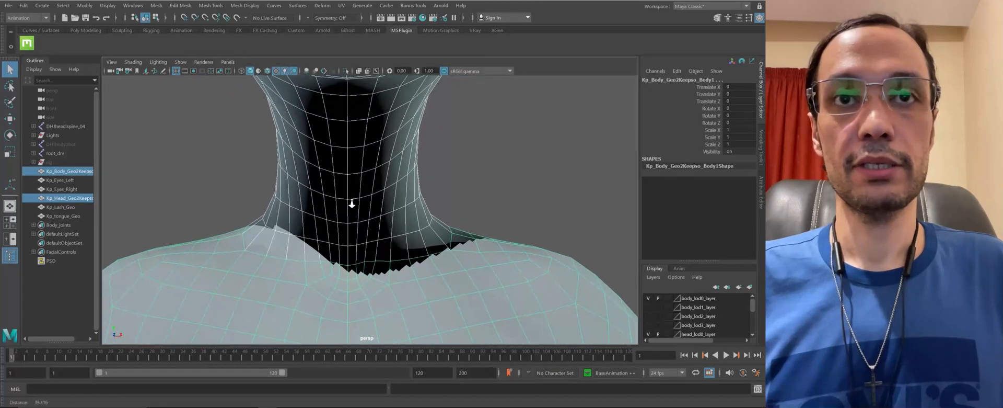
pyautogui.keyDown('alt'); pyautogui.moveTo(324, 206); pyautogui.dragTo(343, 159, button='middle'); pyautogui.keyUp('alt')
pyautogui.keyDown('alt'); pyautogui.moveTo(402, 219); pyautogui.dragTo(324, 180, button='right'); pyautogui.keyUp('alt')
pyautogui.keyDown('alt'); pyautogui.moveTo(261, 155); pyautogui.dragTo(376, 190); pyautogui.keyUp('alt')
pyautogui.moveTo(376, 189)
pyautogui.keyDown('alt'); pyautogui.mouseDown(button='right')
pyautogui.moveTo(482, 253)
pyautogui.moveTo(365, 183)
pyautogui.mouseUp(button='right'); pyautogui.keyUp('alt')
pyautogui.keyDown('alt'); pyautogui.moveTo(364, 183); pyautogui.dragTo(296, 159); pyautogui.keyUp('alt')
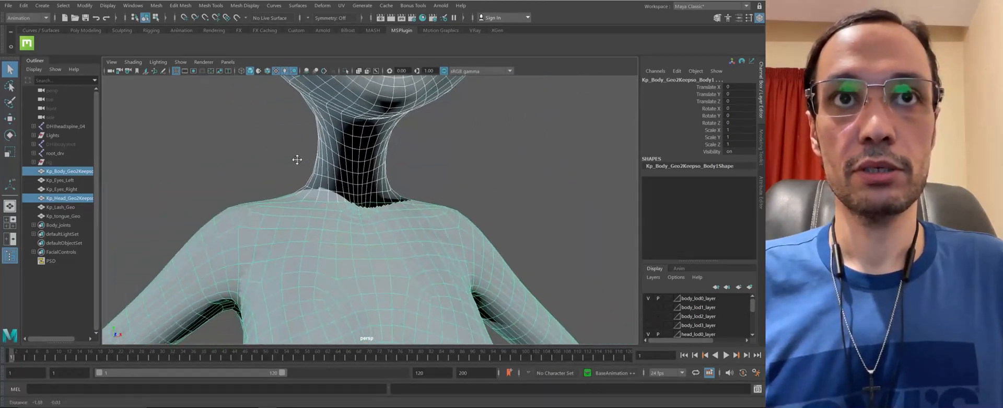
pyautogui.keyDown('alt'); pyautogui.moveTo(295, 159); pyautogui.dragTo(365, 213, button='right'); pyautogui.keyUp('alt')
pyautogui.keyDown('alt'); pyautogui.moveTo(326, 147); pyautogui.dragTo(358, 168, button='middle'); pyautogui.keyUp('alt')
pyautogui.keyDown('alt'); pyautogui.moveTo(356, 169); pyautogui.dragTo(345, 157); pyautogui.keyUp('alt')
pyautogui.keyDown('alt'); pyautogui.moveTo(361, 167); pyautogui.dragTo(320, 150, button='right'); pyautogui.keyUp('alt')
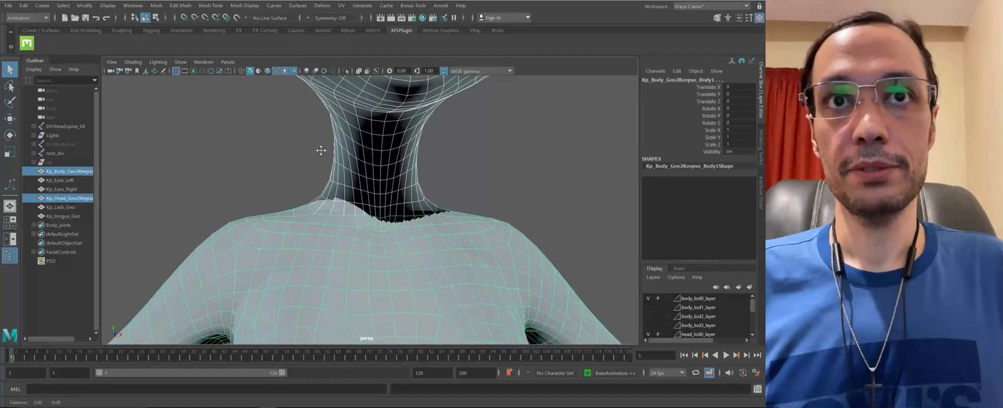
pyautogui.keyDown('alt'); pyautogui.moveTo(321, 150); pyautogui.dragTo(341, 159, button='middle'); pyautogui.keyUp('alt')
pyautogui.keyDown('alt'); pyautogui.moveTo(340, 159); pyautogui.dragTo(361, 167); pyautogui.keyUp('alt')
pyautogui.keyDown('alt'); pyautogui.moveTo(366, 171); pyautogui.dragTo(205, 127, button='right'); pyautogui.keyUp('alt')
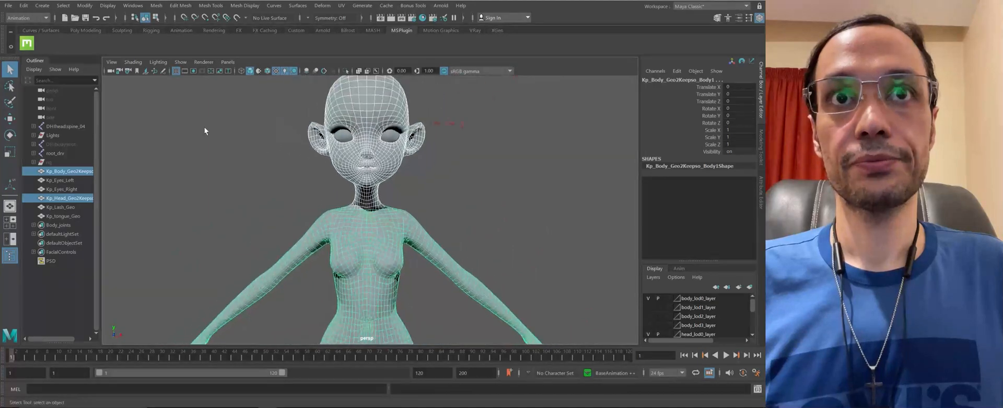
# Examine the gap between the stylized head and body from several angles, checking each mesh separately
pyautogui.keyDown('alt'); pyautogui.moveTo(350, 159); pyautogui.dragTo(271, 150); pyautogui.keyUp('alt')
pyautogui.keyDown('alt'); pyautogui.moveTo(272, 150); pyautogui.dragTo(292, 157, button='middle'); pyautogui.keyUp('alt')
pyautogui.click(384, 186)
pyautogui.keyDown('alt'); pyautogui.moveTo(361, 181); pyautogui.dragTo(350, 183); pyautogui.keyUp('alt')
pyautogui.keyDown('alt'); pyautogui.moveTo(350, 183); pyautogui.dragTo(379, 218, button='right'); pyautogui.keyUp('alt')
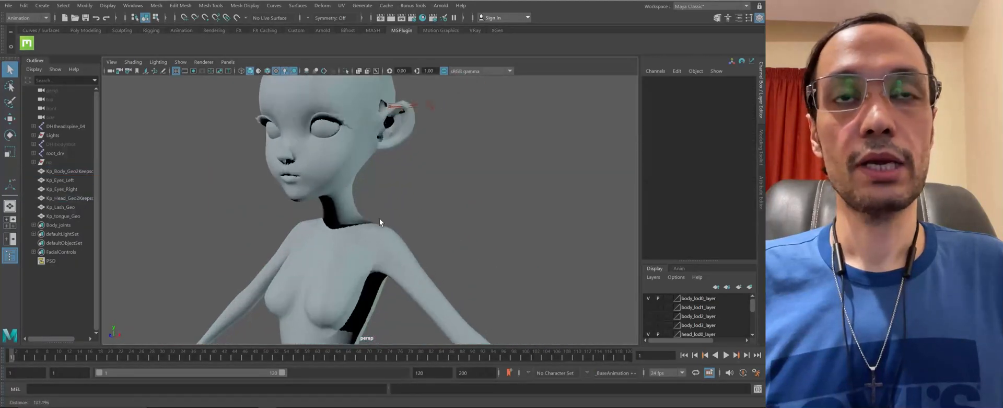
pyautogui.click(365, 197)
pyautogui.keyDown('alt'); pyautogui.moveTo(364, 196); pyautogui.dragTo(356, 209); pyautogui.keyUp('alt')
pyautogui.keyDown('alt'); pyautogui.moveTo(356, 209); pyautogui.dragTo(374, 240, button='right'); pyautogui.keyUp('alt')
pyautogui.click(374, 239)
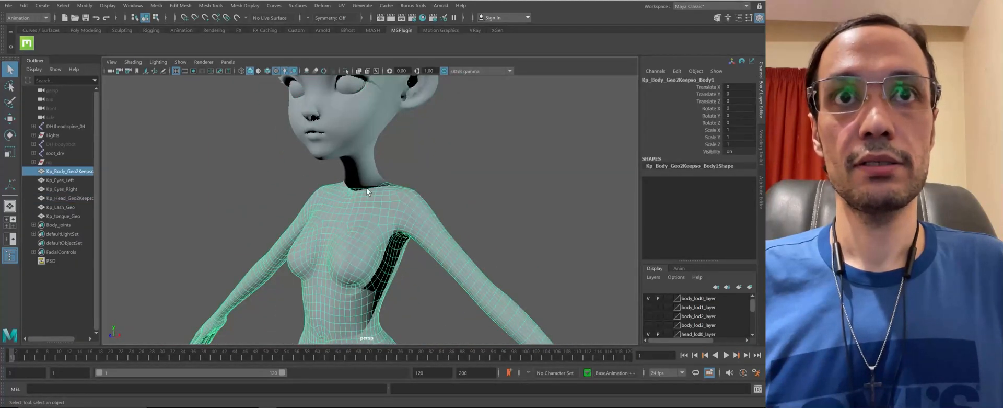
pyautogui.keyDown('alt'); pyautogui.moveTo(368, 191); pyautogui.dragTo(384, 172, button='right'); pyautogui.keyUp('alt')
# Combine the stylized head mesh and the stylized body mesh into a single mesh
pyautogui.click(384, 173)
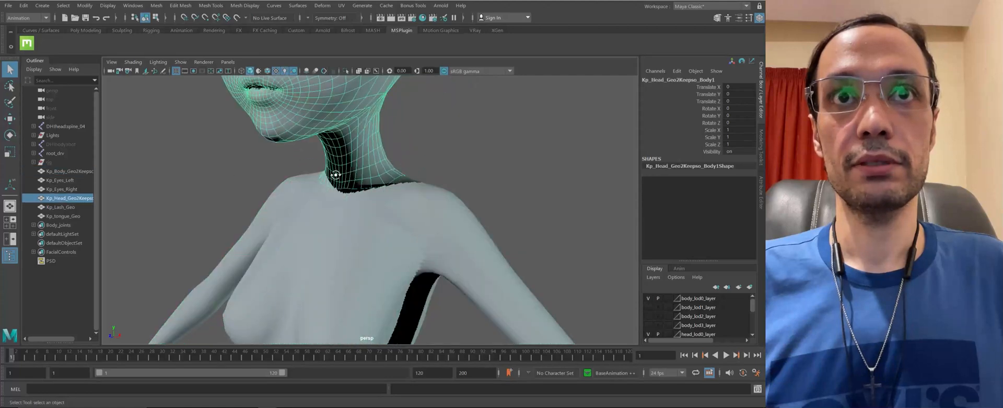
pyautogui.keyDown('alt'); pyautogui.moveTo(313, 175); pyautogui.dragTo(282, 177); pyautogui.keyUp('alt')
pyautogui.keyDown('shift'); pyautogui.click(371, 191); pyautogui.keyUp('shift')
pyautogui.keyDown('alt'); pyautogui.moveTo(282, 177); pyautogui.dragTo(313, 163, button='right'); pyautogui.keyUp('alt')
pyautogui.keyDown('alt'); pyautogui.moveTo(335, 163); pyautogui.dragTo(347, 196, button='middle'); pyautogui.keyUp('alt')
pyautogui.keyDown('shift'); pyautogui.rightClick(362, 177); pyautogui.keyUp('shift')
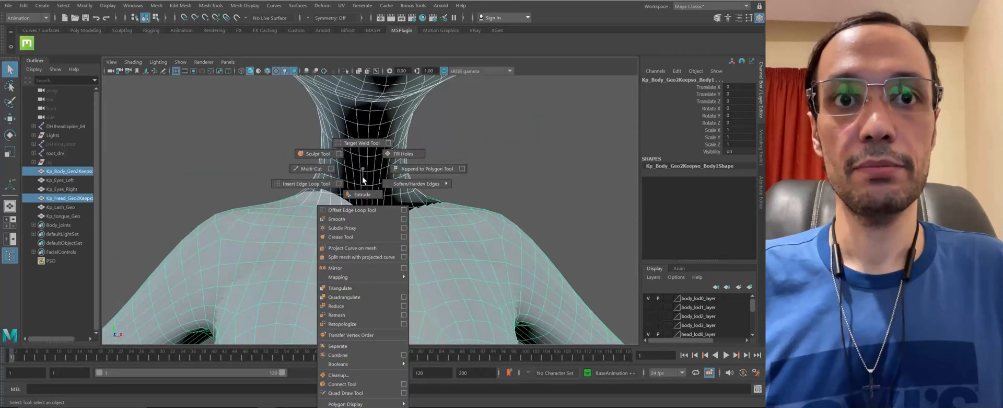
pyautogui.keyDown('shift'); pyautogui.moveTo(364, 179); pyautogui.dragTo(361, 353, button='right'); pyautogui.keyUp('shift')
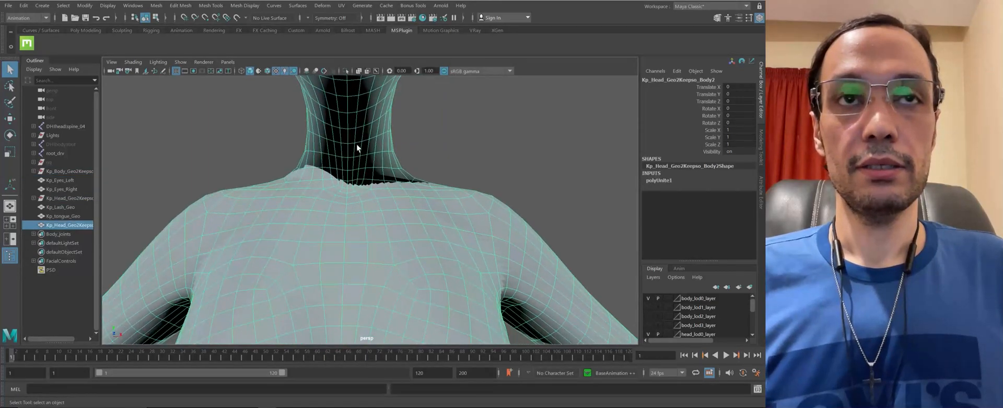
# Merge the vertices across the neck and upper chest of the combined mesh to close the head-to-body seam
pyautogui.keyDown('alt'); pyautogui.moveTo(357, 144); pyautogui.dragTo(352, 165, button='middle'); pyautogui.keyUp('alt')
pyautogui.moveTo(401, 190); pyautogui.dragTo(335, 180, button='right')
pyautogui.moveTo(197, 159); pyautogui.dragTo(505, 266)
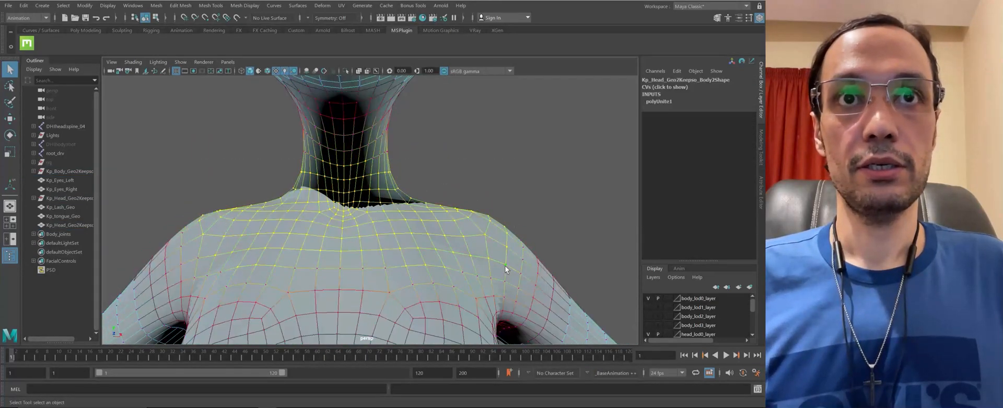
pyautogui.press('w')
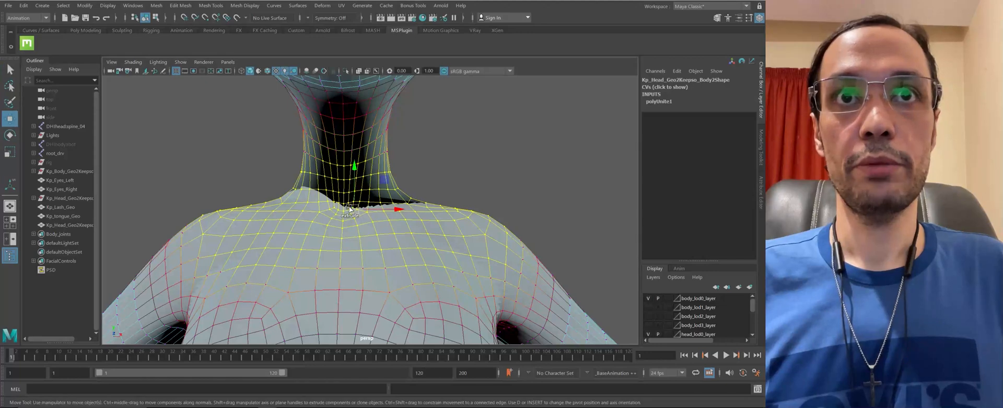
pyautogui.keyDown('shift'); pyautogui.moveTo(344, 162); pyautogui.dragTo(392, 147, button='right'); pyautogui.keyUp('shift')
pyautogui.moveTo(332, 177); pyautogui.dragTo(355, 154, button='right')
pyautogui.press('q')
pyautogui.keyDown('alt'); pyautogui.moveTo(355, 174); pyautogui.dragTo(327, 184, button='middle'); pyautogui.keyUp('alt')
# Inspect the merged neck seam from both sides in smooth preview and in unsmoothed display
pyautogui.click(274, 182)
pyautogui.moveTo(273, 182)
pyautogui.keyDown('alt'); pyautogui.mouseDown()
pyautogui.moveTo(298, 218)
pyautogui.moveTo(286, 192)
pyautogui.mouseUp(); pyautogui.keyUp('alt')
pyautogui.click(426, 239)
pyautogui.keyDown('alt'); pyautogui.moveTo(427, 240); pyautogui.dragTo(320, 195); pyautogui.keyUp('alt')
pyautogui.keyDown('alt'); pyautogui.moveTo(320, 195); pyautogui.dragTo(353, 182, button='right'); pyautogui.keyUp('alt')
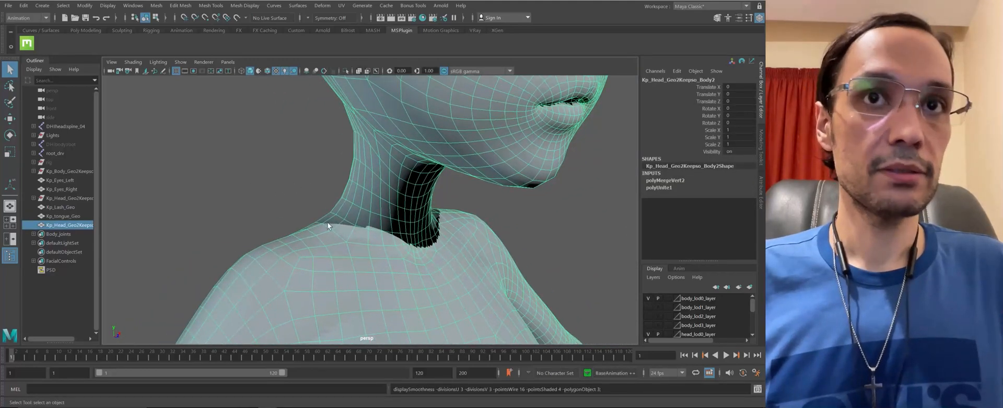
pyautogui.keyDown('alt'); pyautogui.moveTo(330, 225); pyautogui.dragTo(263, 182); pyautogui.keyUp('alt')
pyautogui.keyDown('alt'); pyautogui.moveTo(264, 182); pyautogui.dragTo(289, 185, button='middle'); pyautogui.keyUp('alt')
pyautogui.click(475, 229)
pyautogui.keyDown('alt'); pyautogui.moveTo(366, 217); pyautogui.dragTo(475, 230); pyautogui.keyUp('alt')
pyautogui.click(411, 253)
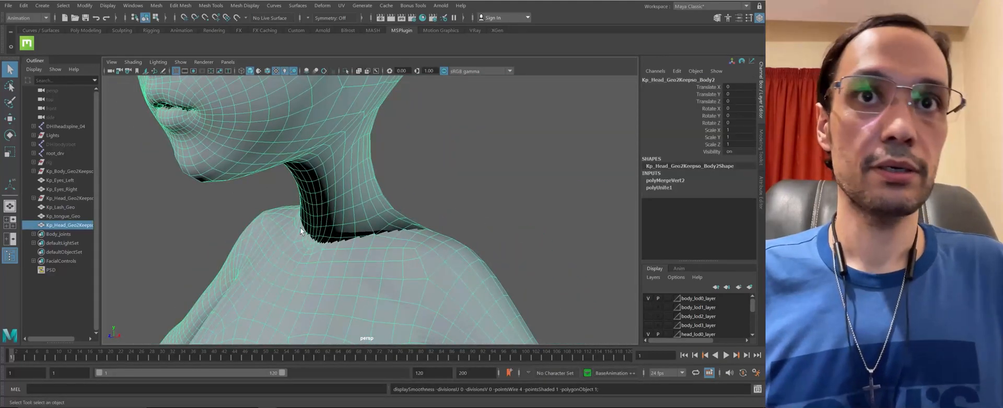
pyautogui.keyDown('alt'); pyautogui.moveTo(408, 249); pyautogui.dragTo(369, 227); pyautogui.keyUp('alt')
pyautogui.keyDown('alt'); pyautogui.moveTo(368, 227); pyautogui.dragTo(325, 163, button='right'); pyautogui.keyUp('alt')
pyautogui.keyDown('alt'); pyautogui.moveTo(325, 164); pyautogui.dragTo(303, 229, button='middle'); pyautogui.keyUp('alt')
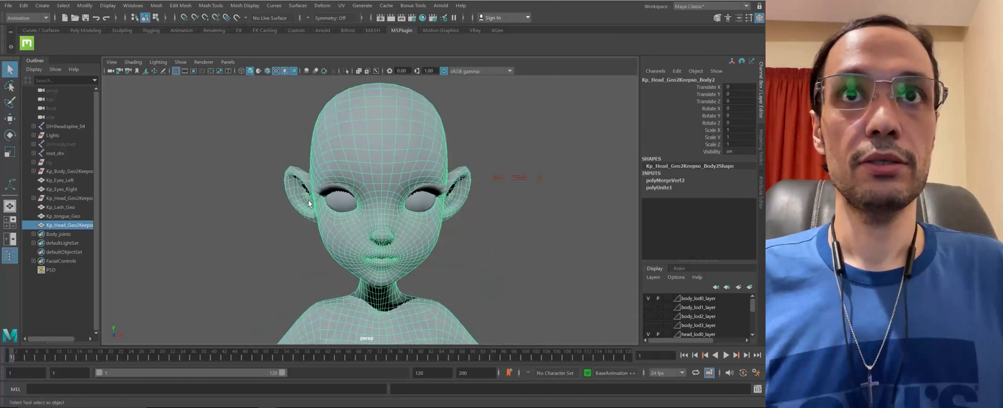
pyautogui.keyDown('alt'); pyautogui.moveTo(303, 229); pyautogui.dragTo(374, 221, button='right'); pyautogui.keyUp('alt')
# Select the stylized lash mesh and examine how the lashes sit around both eyes
pyautogui.click(300, 165)
pyautogui.scroll(5, 383, 190)
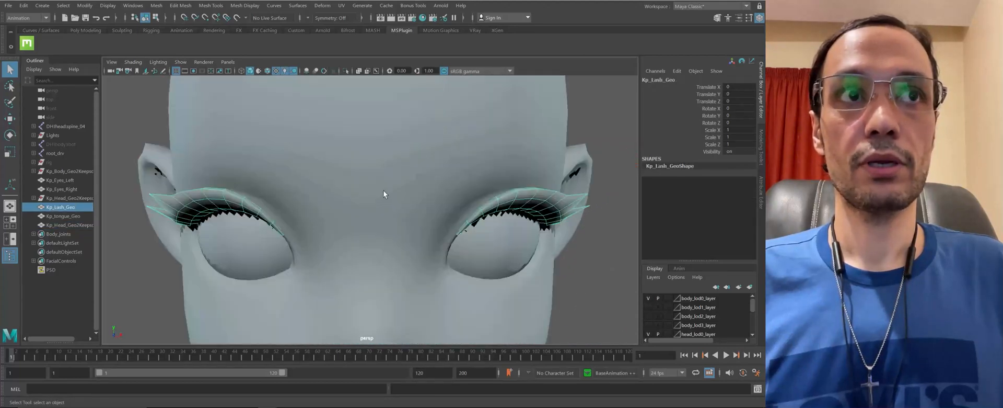
pyautogui.keyDown('alt'); pyautogui.moveTo(383, 189); pyautogui.dragTo(502, 180); pyautogui.keyUp('alt')
pyautogui.keyDown('alt'); pyautogui.moveTo(314, 172); pyautogui.dragTo(335, 175, button='middle'); pyautogui.keyUp('alt')
pyautogui.keyDown('alt'); pyautogui.moveTo(361, 181); pyautogui.dragTo(332, 199, button='right'); pyautogui.keyUp('alt')
pyautogui.keyDown('alt'); pyautogui.moveTo(332, 199); pyautogui.dragTo(301, 197); pyautogui.keyUp('alt')
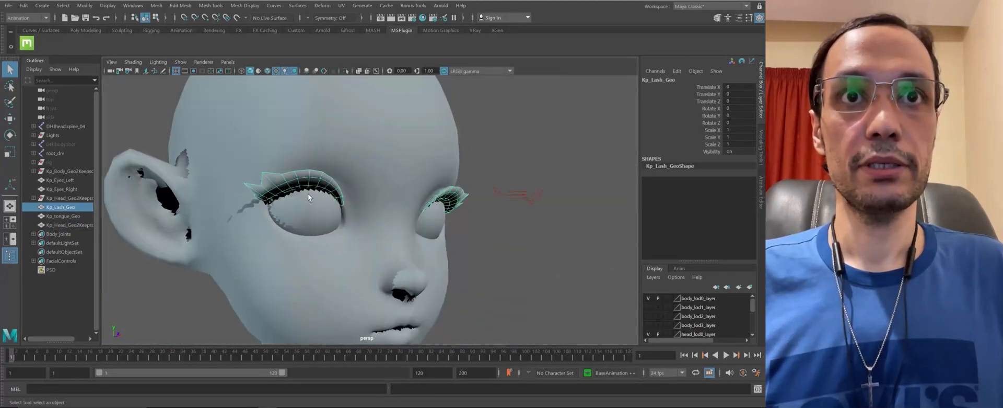
pyautogui.keyDown('alt'); pyautogui.moveTo(308, 197); pyautogui.dragTo(381, 212, button='right'); pyautogui.keyUp('alt')
pyautogui.keyDown('alt'); pyautogui.moveTo(380, 212); pyautogui.dragTo(396, 142); pyautogui.keyUp('alt')
# Add the merged head-and-body mesh to the lash selection and combine them into one mesh
pyautogui.keyDown('shift'); pyautogui.click(487, 178); pyautogui.keyUp('shift')
pyautogui.scroll(-5, 323, 135)
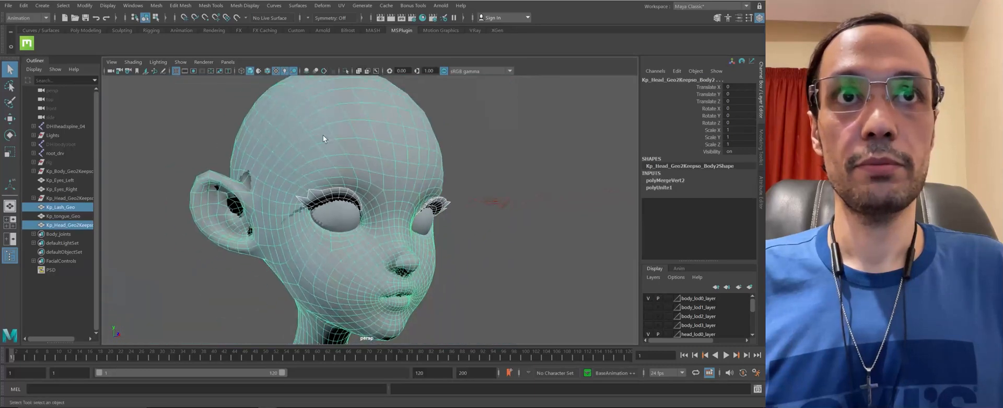
pyautogui.keyDown('alt'); pyautogui.moveTo(323, 135); pyautogui.dragTo(356, 129); pyautogui.keyUp('alt')
pyautogui.scroll(3, 368, 186)
pyautogui.scroll(1, 368, 187)
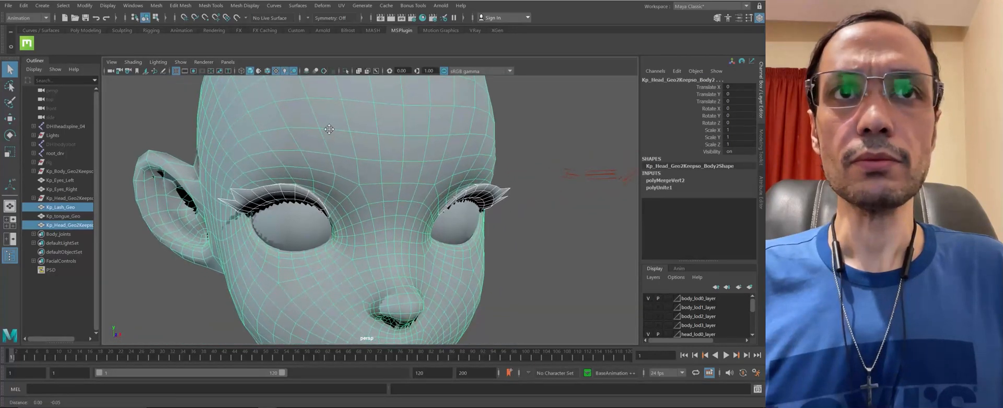
pyautogui.keyDown('alt'); pyautogui.moveTo(361, 137); pyautogui.dragTo(384, 94, button='middle'); pyautogui.keyUp('alt')
pyautogui.keyDown('shift'); pyautogui.rightClick(426, 107); pyautogui.keyUp('shift')
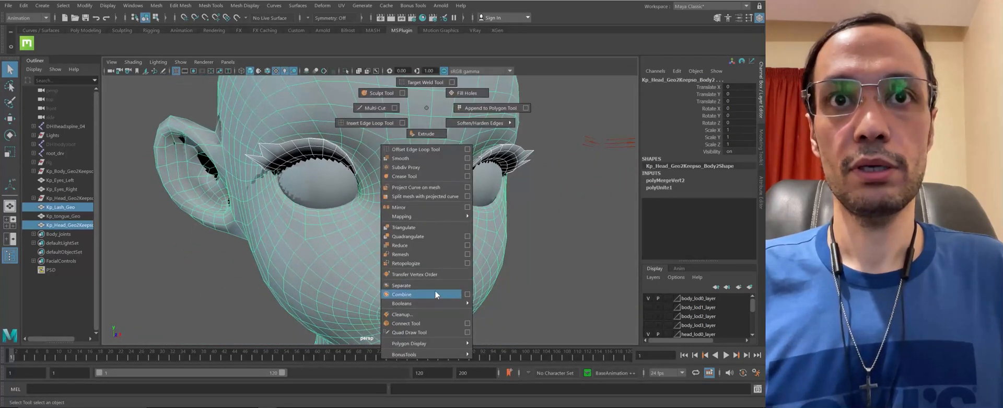
pyautogui.click(407, 296)
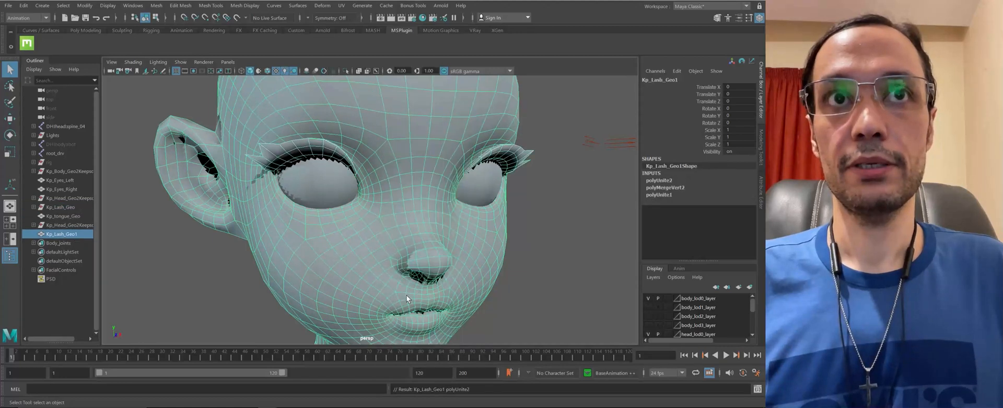
# Examine the combined mesh closely around the eyelids and lashes, including from inside the head
pyautogui.keyDown('alt'); pyautogui.moveTo(406, 295); pyautogui.dragTo(206, 156); pyautogui.keyUp('alt')
pyautogui.keyDown('alt'); pyautogui.moveTo(205, 156); pyautogui.dragTo(482, 240, button='right'); pyautogui.keyUp('alt')
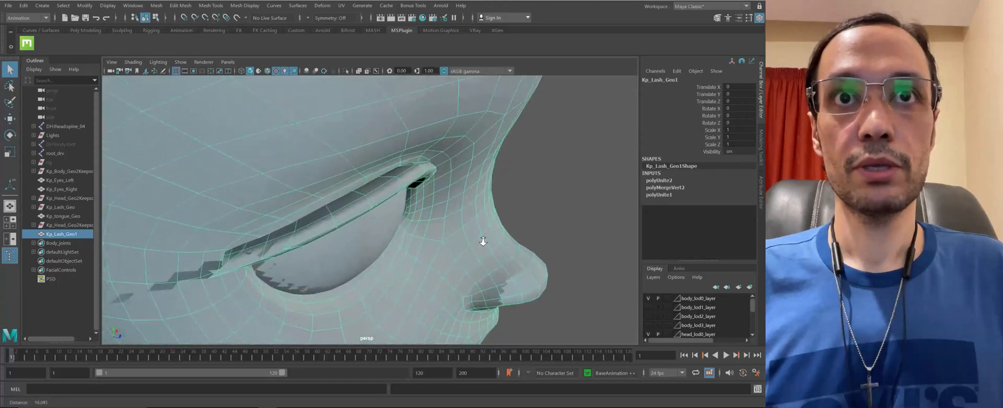
pyautogui.keyDown('alt'); pyautogui.moveTo(482, 240); pyautogui.dragTo(381, 148); pyautogui.keyUp('alt')
pyautogui.keyDown('alt'); pyautogui.moveTo(381, 148); pyautogui.dragTo(427, 142, button='right'); pyautogui.keyUp('alt')
pyautogui.keyDown('alt'); pyautogui.moveTo(426, 142); pyautogui.dragTo(385, 199, button='middle'); pyautogui.keyUp('alt')
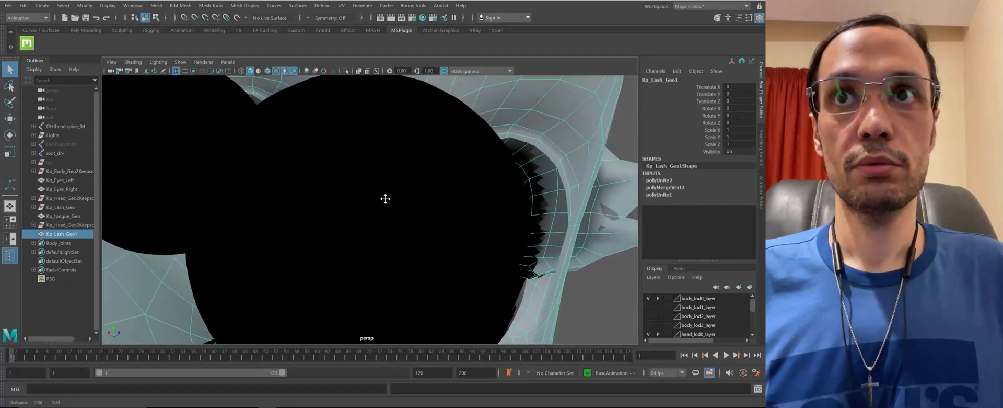
pyautogui.keyDown('alt'); pyautogui.moveTo(385, 199); pyautogui.dragTo(462, 168); pyautogui.keyUp('alt')
pyautogui.keyDown('alt'); pyautogui.moveTo(461, 168); pyautogui.dragTo(241, 105, button='right'); pyautogui.keyUp('alt')
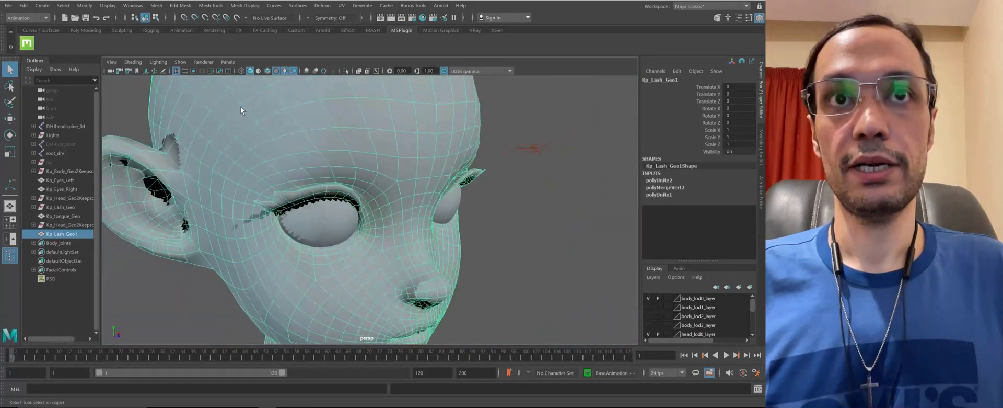
# Delete the construction history of the combined head, body and lash mesh
pyautogui.keyDown('alt'); pyautogui.moveTo(310, 136); pyautogui.dragTo(266, 125, button='right'); pyautogui.keyUp('alt')
pyautogui.hotkey('alt', 'shift', 'd')
pyautogui.keyDown('alt'); pyautogui.moveTo(448, 212); pyautogui.dragTo(269, 153, button='right'); pyautogui.keyUp('alt')
pyautogui.keyDown('alt'); pyautogui.moveTo(395, 302); pyautogui.dragTo(402, 242, button='middle'); pyautogui.keyUp('alt')
pyautogui.keyDown('alt'); pyautogui.moveTo(306, 160); pyautogui.dragTo(320, 170); pyautogui.keyUp('alt')
pyautogui.keyDown('alt'); pyautogui.moveTo(320, 170); pyautogui.dragTo(321, 173, button='middle'); pyautogui.keyUp('alt')
pyautogui.keyDown('alt'); pyautogui.moveTo(321, 172); pyautogui.dragTo(282, 166); pyautogui.keyUp('alt')
# Unhide the rig group so the MetaHuman's meshes and facial controls display together with the stylized character
pyautogui.click(57, 161)
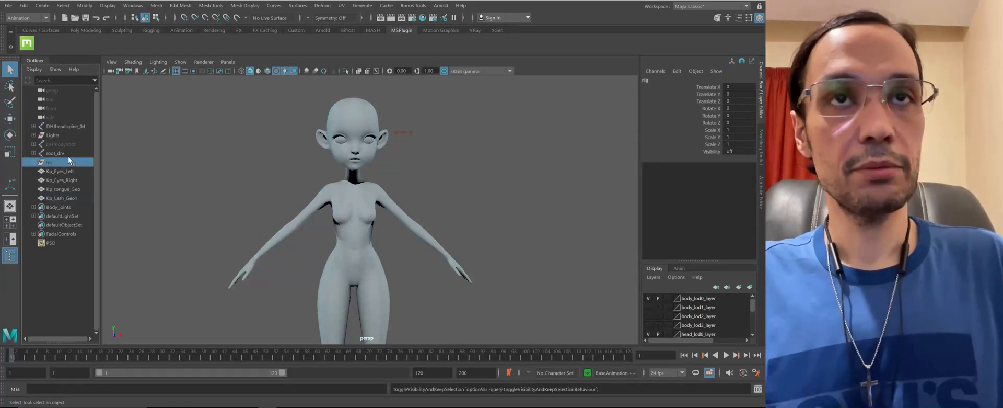
pyautogui.press('h')
pyautogui.keyDown('alt'); pyautogui.moveTo(370, 208); pyautogui.dragTo(372, 242, button='middle'); pyautogui.keyUp('alt')
pyautogui.keyDown('alt'); pyautogui.moveTo(349, 160); pyautogui.dragTo(348, 161, button='right'); pyautogui.keyUp('alt')
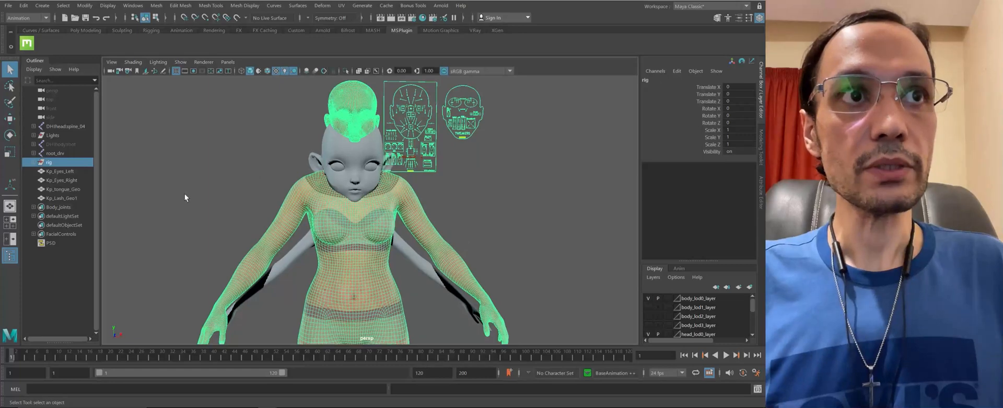
# Group the combined stylized mesh with the left eye, right eye and tongue meshes
pyautogui.click(58, 198)
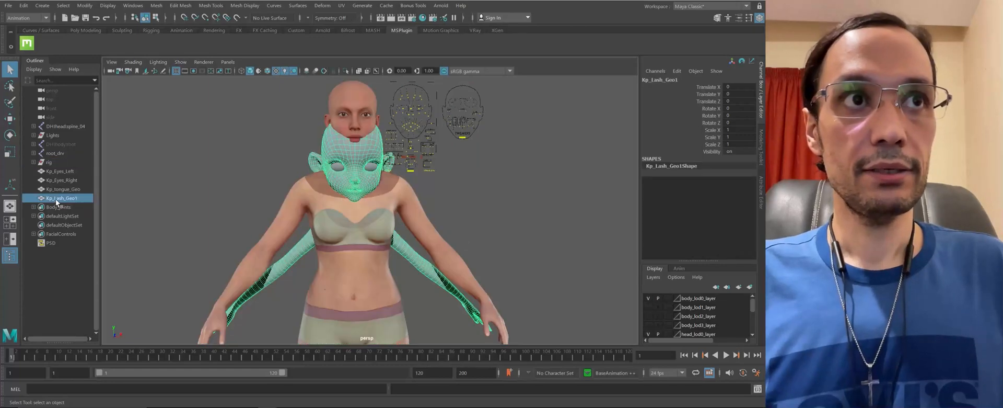
pyautogui.keyDown('shift'); pyautogui.click(59, 170); pyautogui.keyUp('shift')
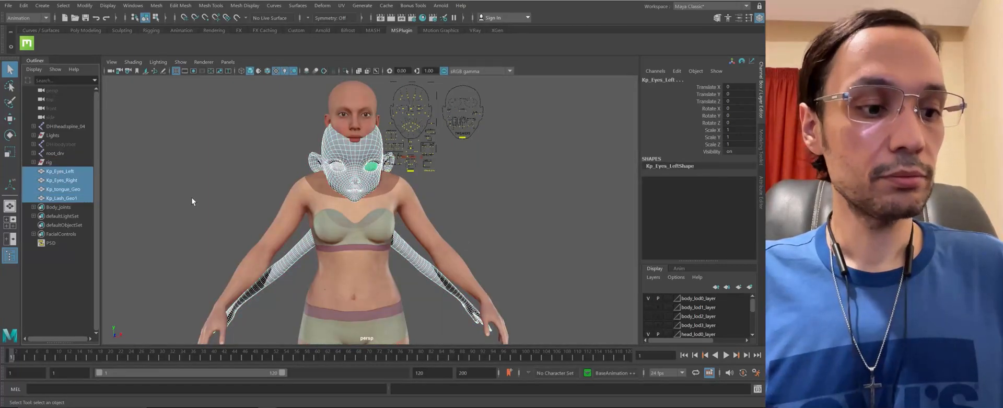
pyautogui.hotkey('ctrl', 'g')
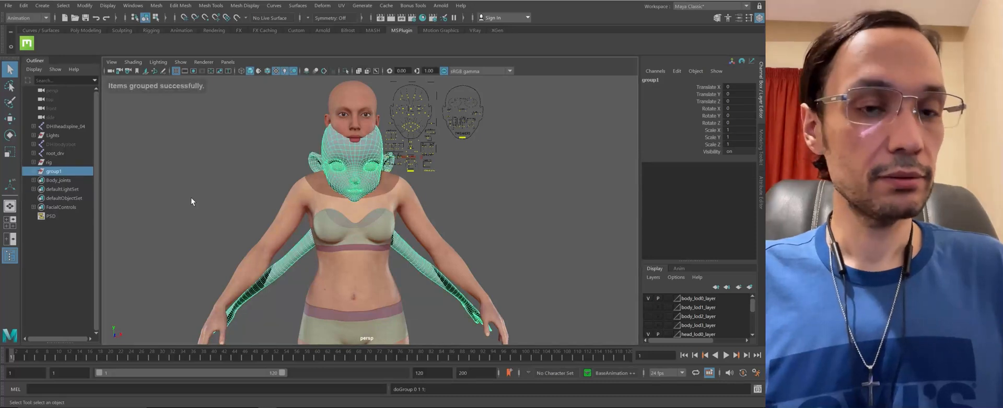
# Create a display layer from the stylized character group and name it new_character
pyautogui.click(750, 287)
pyautogui.doubleClick(688, 297)
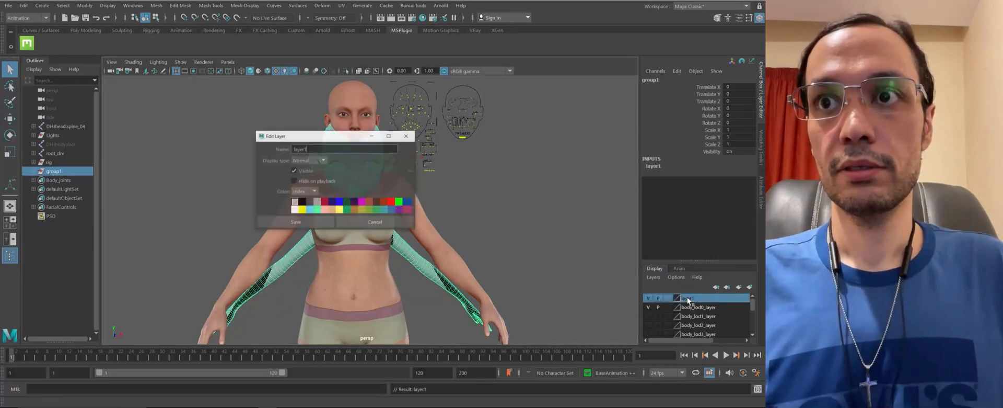
pyautogui.doubleClick(337, 148)
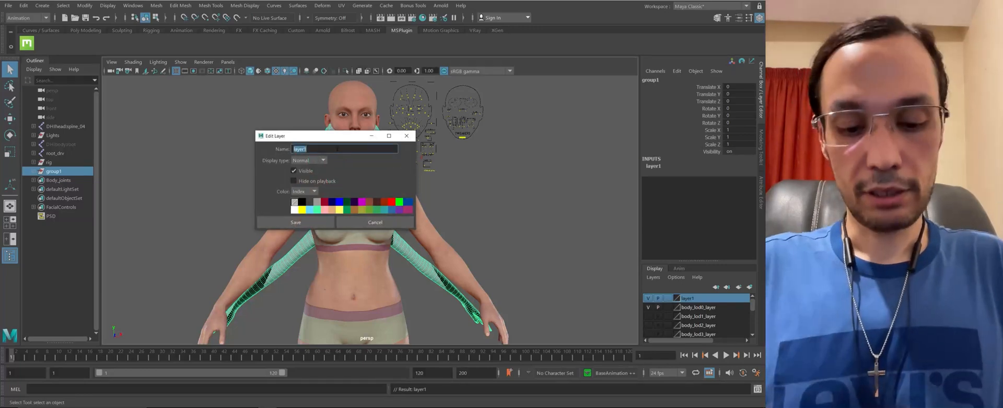
pyautogui.write('new')
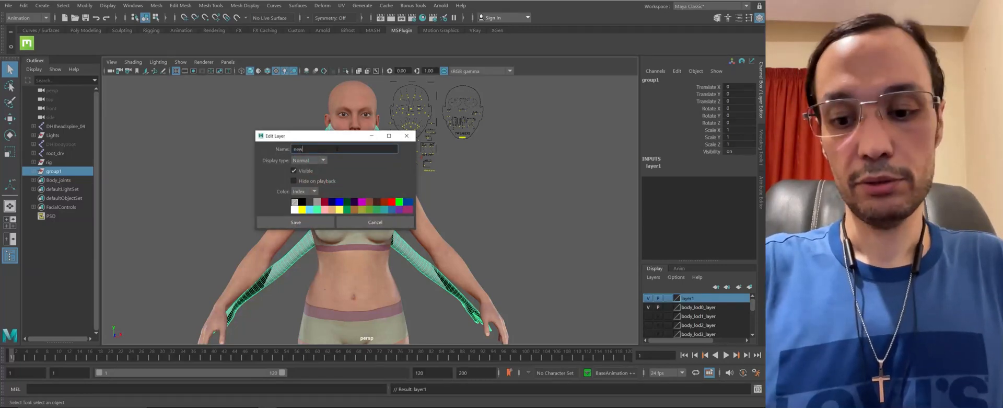
pyautogui.write('_character')
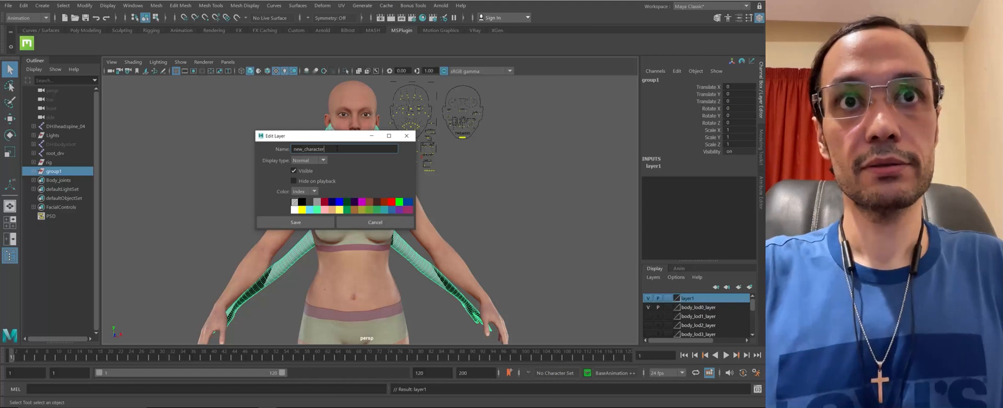
pyautogui.click(307, 225)
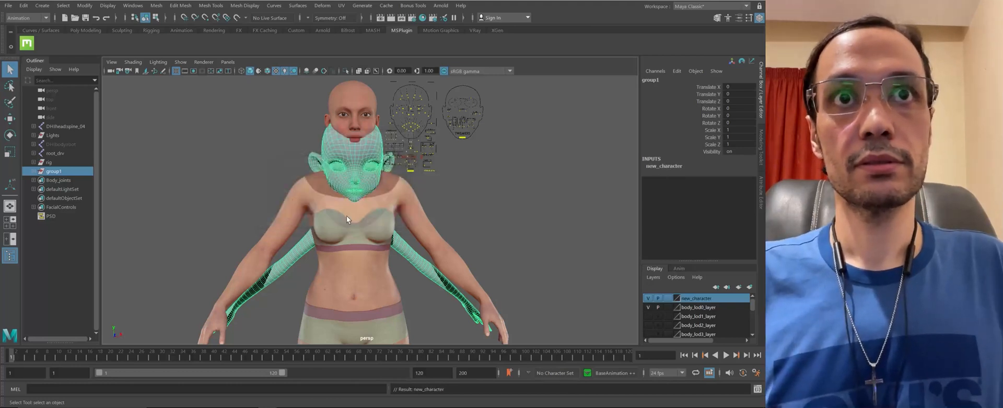
# Hide the new_character layer to leave only the MetaHuman in view
pyautogui.click(649, 298)
pyautogui.keyDown('alt'); pyautogui.moveTo(369, 156); pyautogui.dragTo(370, 166, button='middle'); pyautogui.keyUp('alt')
pyautogui.keyDown('alt'); pyautogui.moveTo(485, 205); pyautogui.dragTo(421, 196, button='right'); pyautogui.keyUp('alt')
pyautogui.keyDown('alt'); pyautogui.moveTo(341, 166); pyautogui.dragTo(343, 184, button='middle'); pyautogui.keyUp('alt')
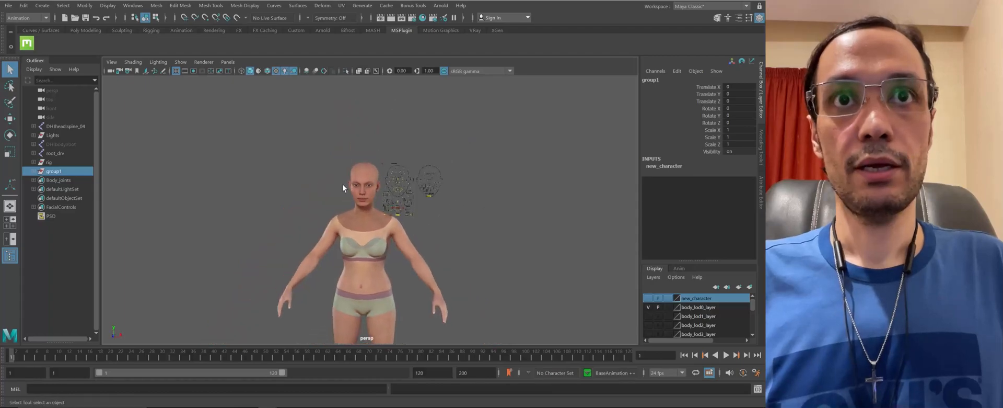
# Select the MetaHuman's head mesh, head_lod0_mesh
pyautogui.keyDown('alt'); pyautogui.moveTo(403, 251); pyautogui.dragTo(511, 300, button='right'); pyautogui.keyUp('alt')
pyautogui.click(307, 224)
pyautogui.keyDown('alt'); pyautogui.moveTo(307, 172); pyautogui.dragTo(307, 182, button='middle'); pyautogui.keyUp('alt')
pyautogui.keyDown('alt'); pyautogui.moveTo(319, 202); pyautogui.dragTo(410, 250, button='right'); pyautogui.keyUp('alt')
pyautogui.keyDown('alt'); pyautogui.moveTo(336, 200); pyautogui.dragTo(312, 222, button='middle'); pyautogui.keyUp('alt')
pyautogui.keyDown('alt'); pyautogui.moveTo(242, 163); pyautogui.dragTo(475, 305, button='right'); pyautogui.keyUp('alt')
pyautogui.keyDown('alt'); pyautogui.moveTo(390, 253); pyautogui.dragTo(366, 209, button='right'); pyautogui.keyUp('alt')
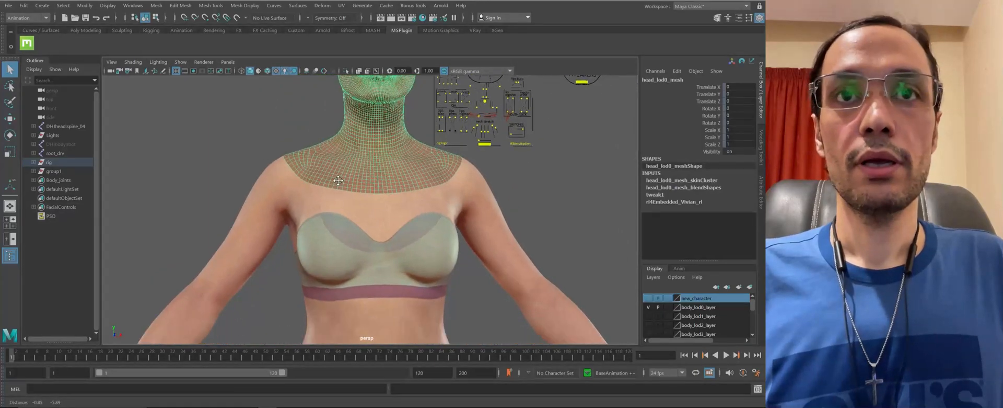
# Examine where the MetaHuman's head mesh ends on the shoulders and chest and meets the body
pyautogui.keyDown('alt'); pyautogui.moveTo(347, 168); pyautogui.dragTo(281, 240, button='right'); pyautogui.keyUp('alt')
pyautogui.keyDown('alt'); pyautogui.moveTo(273, 233); pyautogui.dragTo(260, 302, button='middle'); pyautogui.keyUp('alt')
pyautogui.keyDown('alt'); pyautogui.moveTo(257, 180); pyautogui.dragTo(280, 212, button='right'); pyautogui.keyUp('alt')
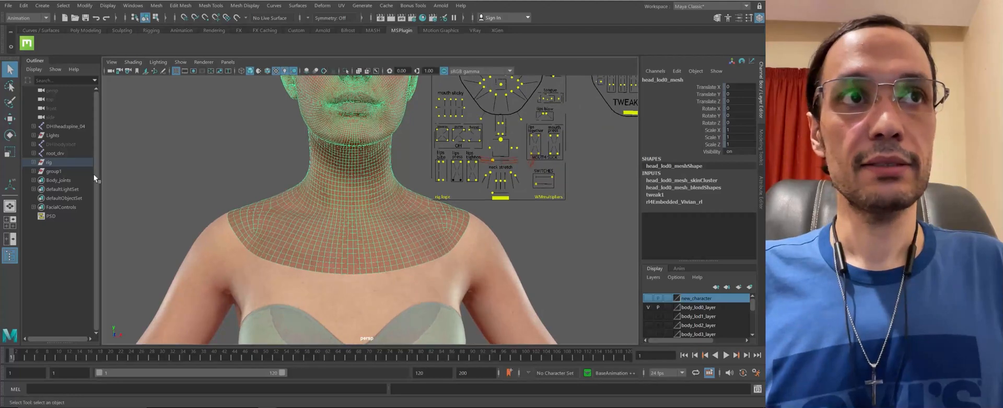
pyautogui.keyDown('alt'); pyautogui.moveTo(335, 180); pyautogui.dragTo(271, 198, button='right'); pyautogui.keyUp('alt')
pyautogui.keyDown('alt'); pyautogui.moveTo(271, 194); pyautogui.dragTo(268, 197); pyautogui.keyUp('alt')
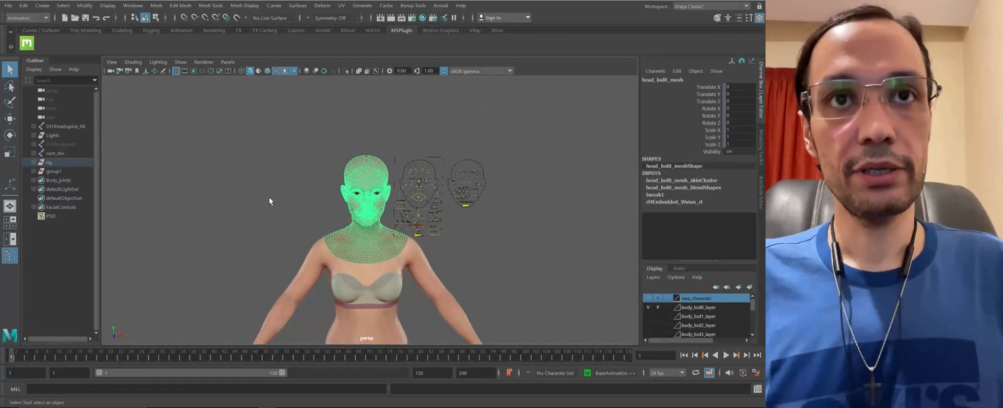
pyautogui.keyDown('alt'); pyautogui.moveTo(328, 221); pyautogui.dragTo(321, 246, button='right'); pyautogui.keyUp('alt')
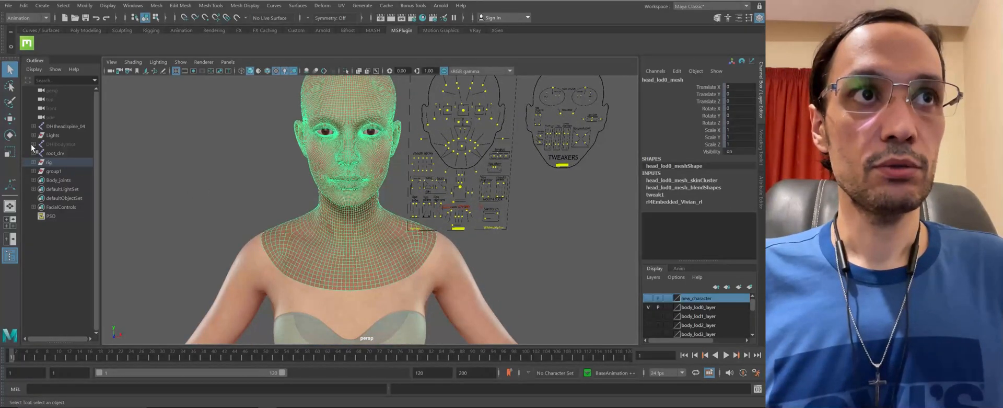
pyautogui.keyDown('alt'); pyautogui.moveTo(399, 226); pyautogui.dragTo(401, 215, button='middle'); pyautogui.keyUp('alt')
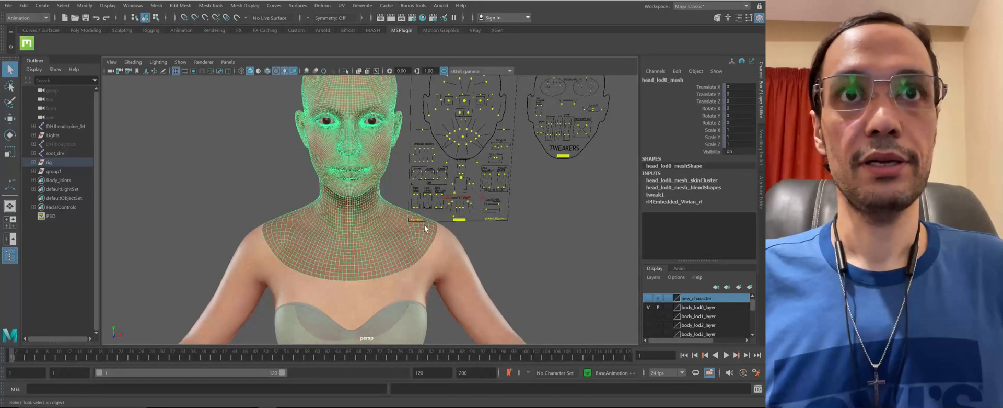
# Display the joints in the viewport and turn on X-ray joints so the MetaHuman's skeleton shows through its meshes
pyautogui.keyDown('alt'); pyautogui.moveTo(424, 228); pyautogui.dragTo(360, 257, button='right'); pyautogui.keyUp('alt')
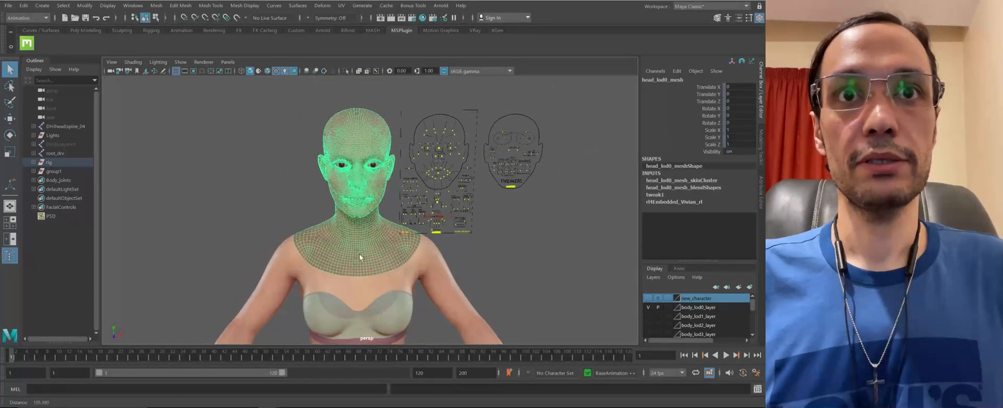
pyautogui.click(175, 63)
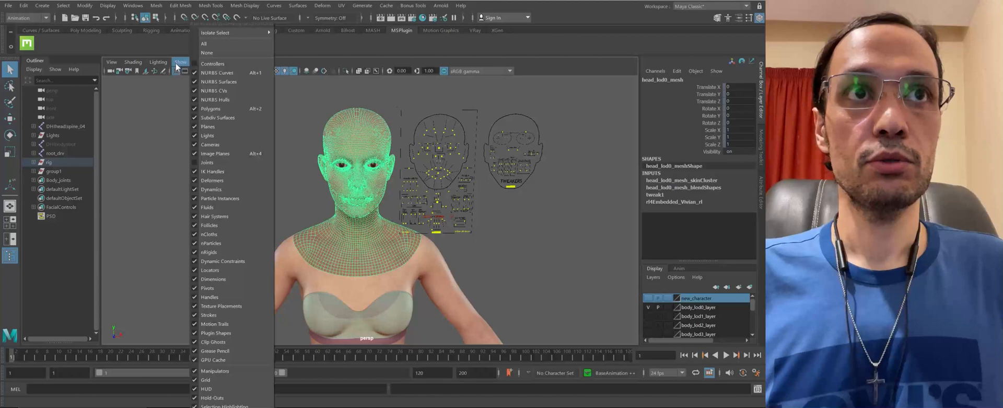
pyautogui.click(220, 161)
pyautogui.keyDown('alt'); pyautogui.moveTo(366, 210); pyautogui.dragTo(366, 170, button='middle'); pyautogui.keyUp('alt')
pyautogui.scroll(2, 367, 188)
pyautogui.click(374, 70)
pyautogui.scroll(2, 366, 193)
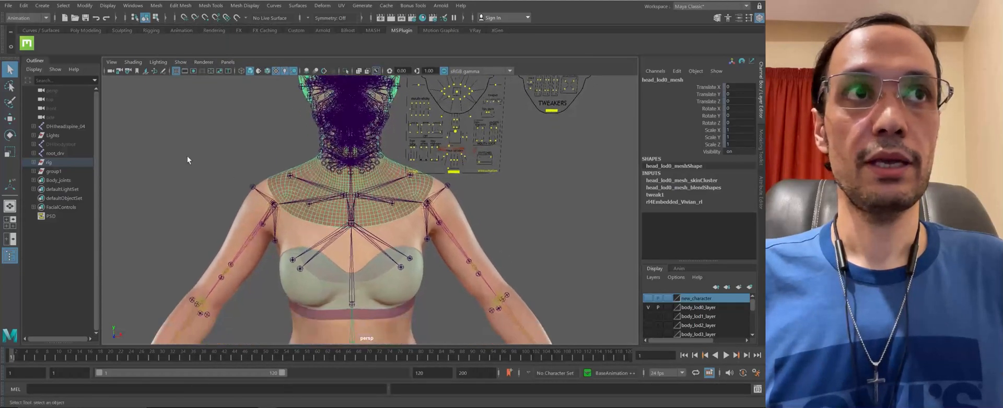
# Select the DHIhead:spine_04 joint, expand its whole hierarchy in the Outliner and widen the list to reach the constraints at its end
pyautogui.click(70, 128)
pyautogui.scroll(-3, 305, 206)
pyautogui.keyDown('alt'); pyautogui.moveTo(304, 206); pyautogui.dragTo(328, 167); pyautogui.keyUp('alt')
pyautogui.keyDown('alt'); pyautogui.moveTo(328, 168); pyautogui.dragTo(341, 133, button='middle'); pyautogui.keyUp('alt')
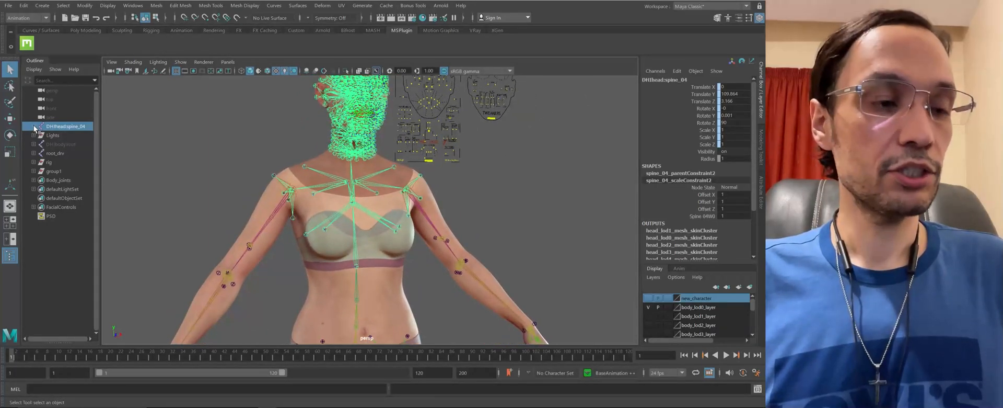
pyautogui.keyDown('shift'); pyautogui.click(34, 127); pyautogui.keyUp('shift')
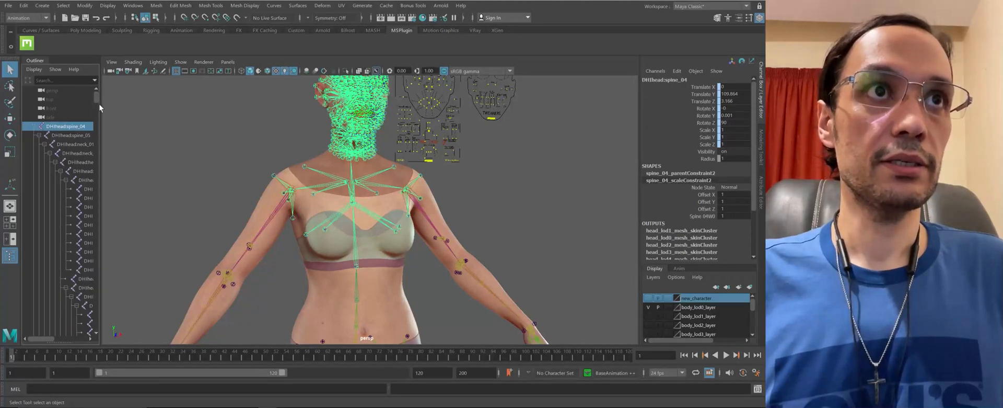
pyautogui.moveTo(101, 105); pyautogui.dragTo(138, 318)
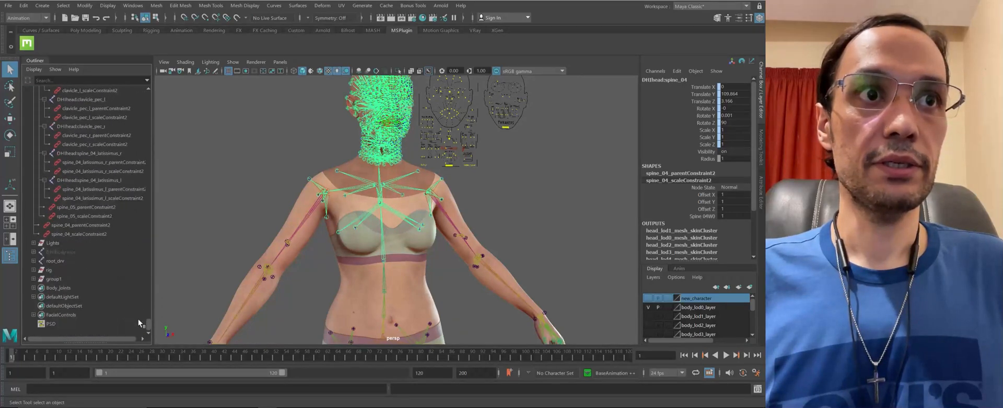
pyautogui.scroll(3, 139, 318)
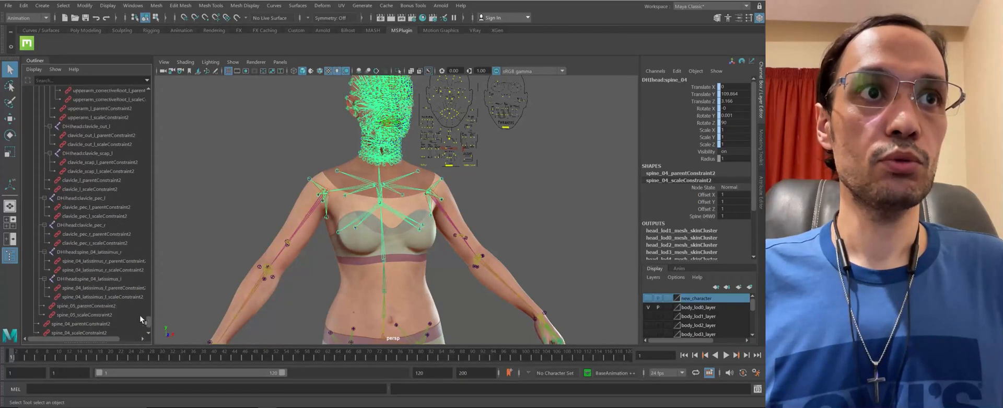
# Inspect the parent and scale constraints on the left latissimus joint and on spine_04 of the head skeleton
pyautogui.click(96, 306)
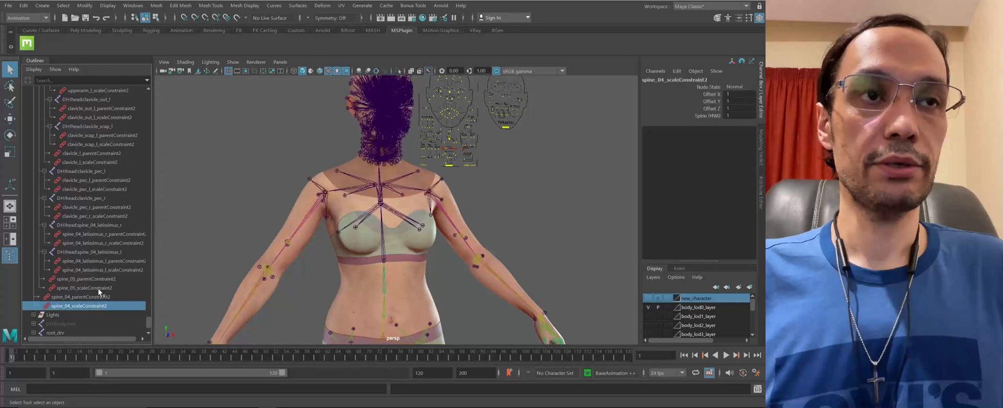
pyautogui.keyDown('shift'); pyautogui.click(91, 263); pyautogui.keyUp('shift')
pyautogui.click(90, 255)
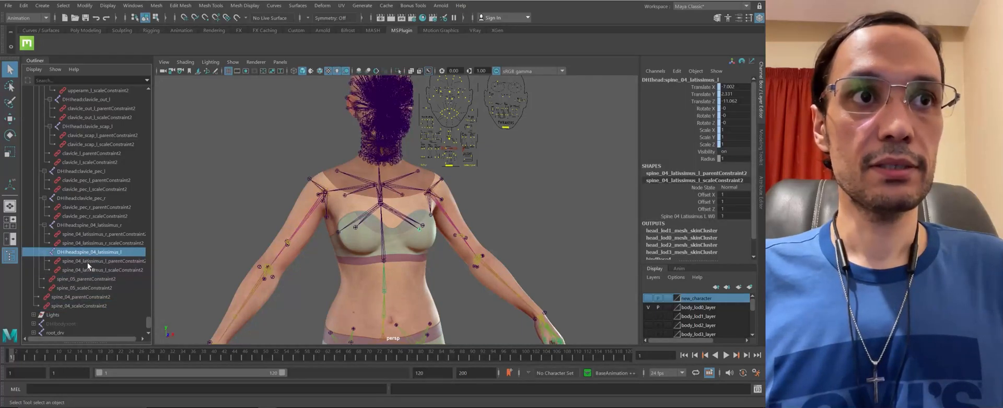
pyautogui.click(88, 268)
pyautogui.click(81, 306)
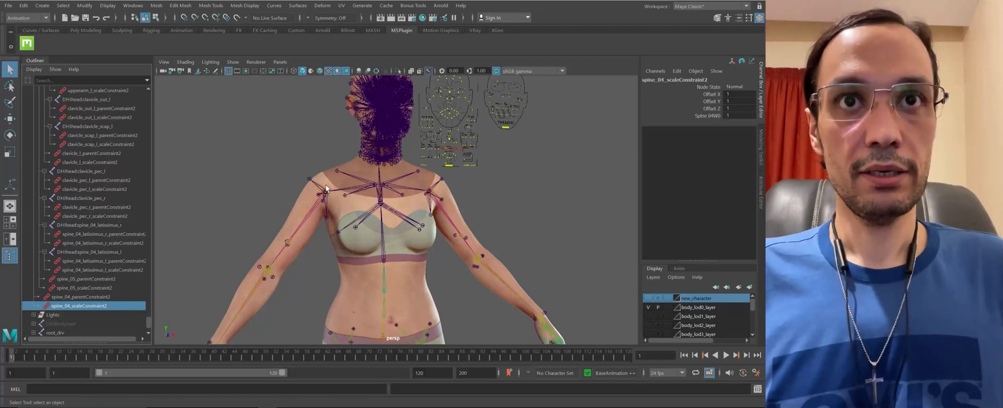
# Examine how the constrained head joints overlap the body skeleton around the chest, shoulders and upper arms
pyautogui.keyDown('alt'); pyautogui.moveTo(327, 188); pyautogui.dragTo(332, 172); pyautogui.keyUp('alt')
pyautogui.keyDown('alt'); pyautogui.moveTo(333, 171); pyautogui.dragTo(371, 229, button='right'); pyautogui.keyUp('alt')
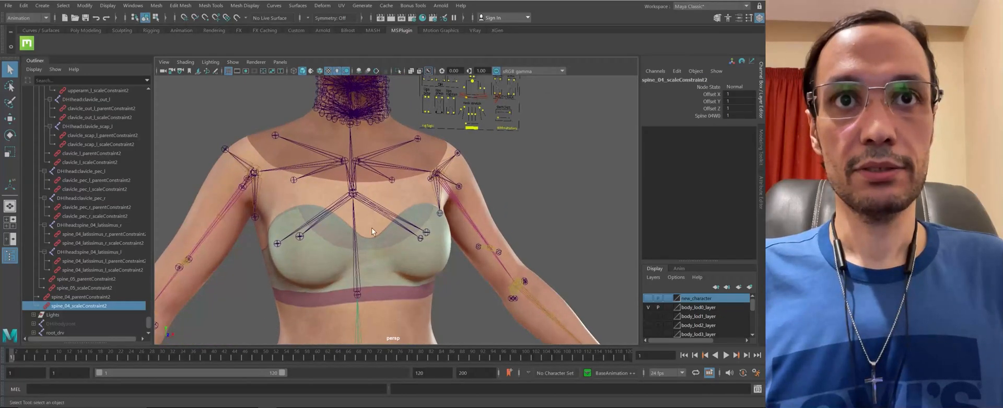
pyautogui.keyDown('alt'); pyautogui.moveTo(371, 227); pyautogui.dragTo(377, 130, button='middle'); pyautogui.keyUp('alt')
pyautogui.keyDown('alt'); pyautogui.moveTo(424, 230); pyautogui.dragTo(327, 178, button='right'); pyautogui.keyUp('alt')
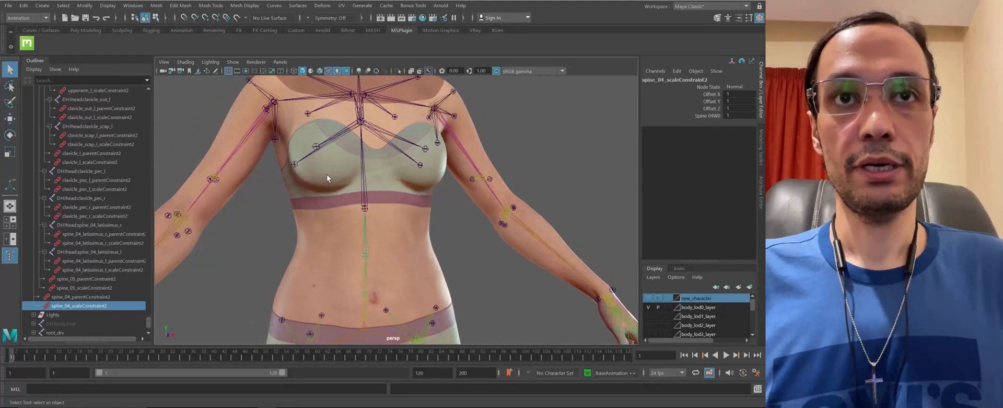
pyautogui.keyDown('alt'); pyautogui.moveTo(327, 178); pyautogui.dragTo(337, 233, button='middle'); pyautogui.keyUp('alt')
pyautogui.click(353, 114)
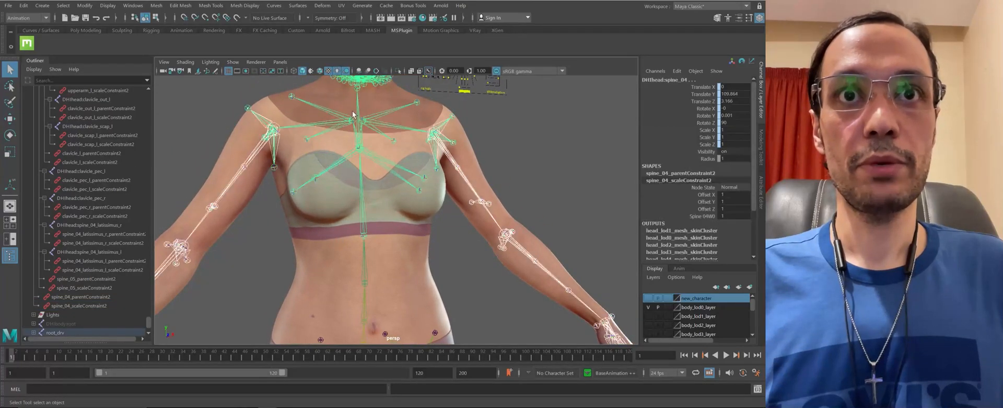
pyautogui.click(80, 306)
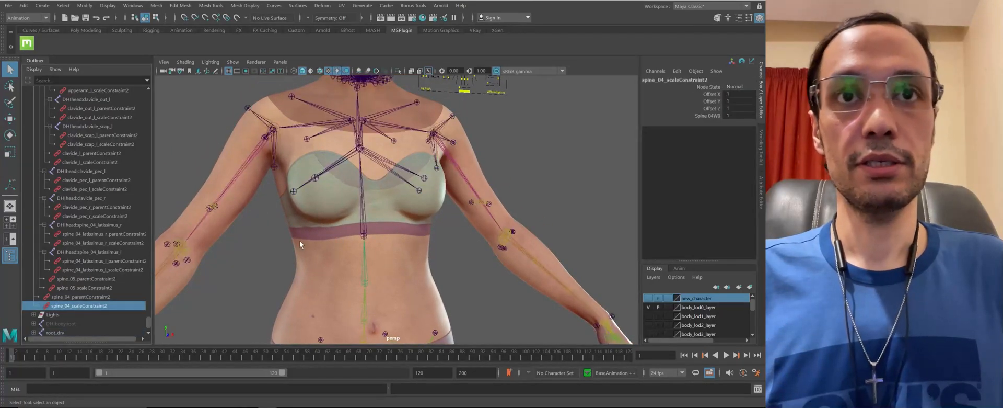
pyautogui.keyDown('alt'); pyautogui.moveTo(275, 188); pyautogui.dragTo(278, 242, button='middle'); pyautogui.keyUp('alt')
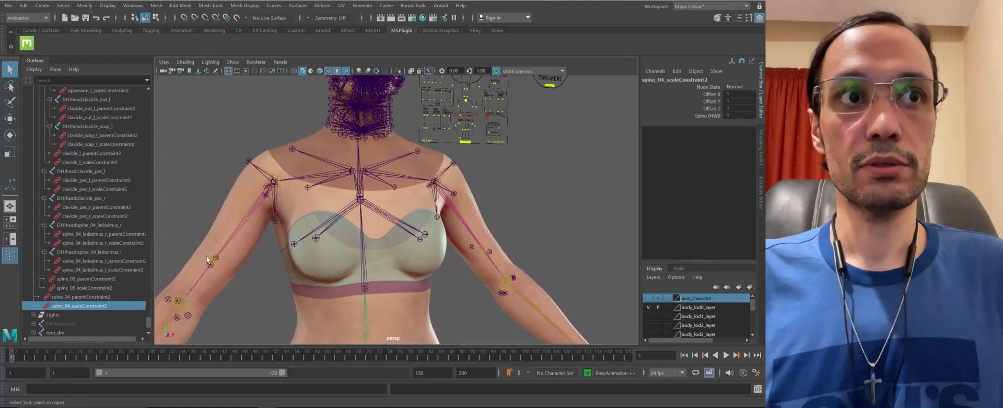
pyautogui.keyDown('alt'); pyautogui.moveTo(207, 259); pyautogui.dragTo(207, 262, button='middle'); pyautogui.keyUp('alt')
# Delete the parent and scale constraints of the head skeleton's spine_04, spine_05 and both spine_04_latissimus joints
pyautogui.keyDown('shift'); pyautogui.click(81, 261); pyautogui.keyUp('shift')
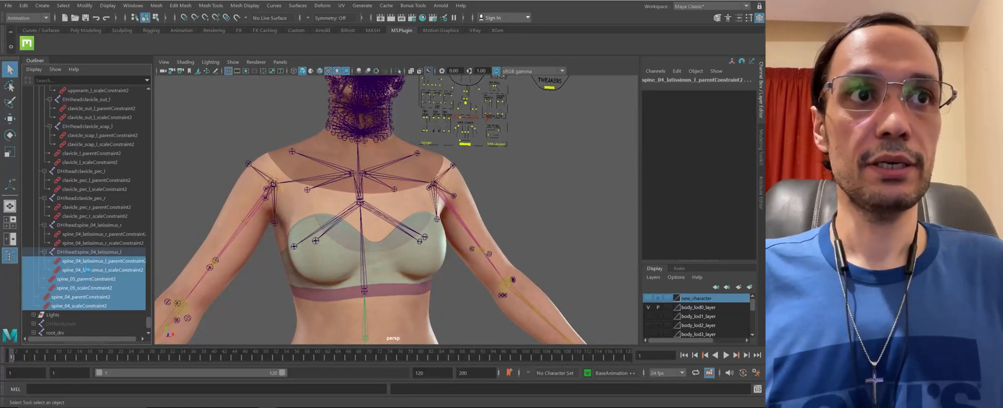
pyautogui.press('Delete')
pyautogui.click(76, 243)
pyautogui.keyDown('shift'); pyautogui.click(79, 235); pyautogui.keyUp('shift')
pyautogui.press('Delete')
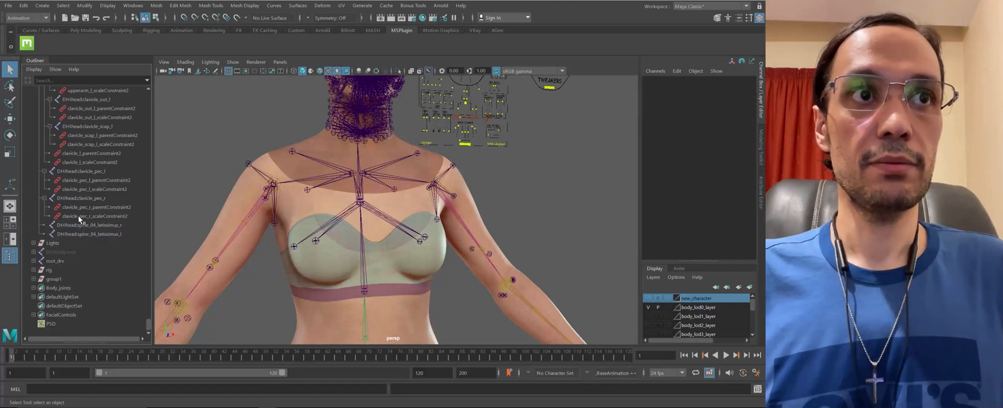
# Delete the parent and scale constraints of both clavicle_pec joints and of the clavicle_l and clavicle_scap_l joints
pyautogui.click(79, 215)
pyautogui.keyDown('ctrl'); pyautogui.click(76, 207); pyautogui.keyUp('ctrl')
pyautogui.keyDown('ctrl'); pyautogui.click(71, 188); pyautogui.keyUp('ctrl')
pyautogui.keyDown('ctrl'); pyautogui.click(67, 162); pyautogui.keyUp('ctrl')
pyautogui.keyDown('ctrl'); pyautogui.click(69, 153); pyautogui.keyUp('ctrl')
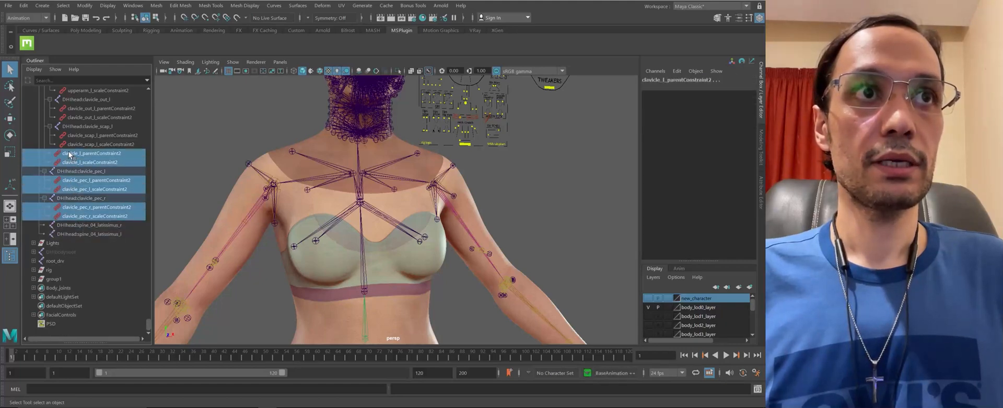
pyautogui.keyDown('ctrl'); pyautogui.click(73, 144); pyautogui.keyUp('ctrl')
pyautogui.keyDown('ctrl'); pyautogui.click(71, 135); pyautogui.keyUp('ctrl')
pyautogui.press('Delete')
# Delete the parent and scale constraints of the clavicle_out_l, upperarm_l, upperarm_correctiveRoot_l and upperarm_in_l joints
pyautogui.click(84, 188)
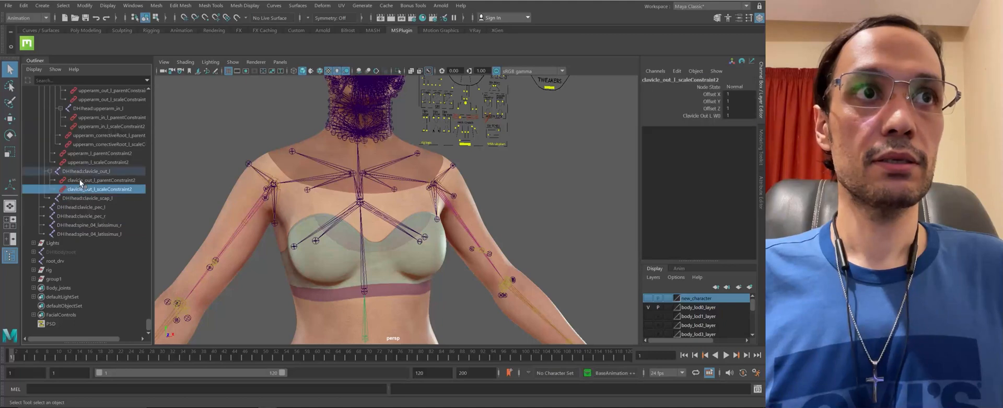
pyautogui.keyDown('ctrl'); pyautogui.click(83, 180); pyautogui.keyUp('ctrl')
pyautogui.keyDown('ctrl'); pyautogui.click(82, 162); pyautogui.keyUp('ctrl')
pyautogui.keyDown('ctrl'); pyautogui.click(83, 153); pyautogui.keyUp('ctrl')
pyautogui.keyDown('ctrl'); pyautogui.click(84, 145); pyautogui.keyUp('ctrl')
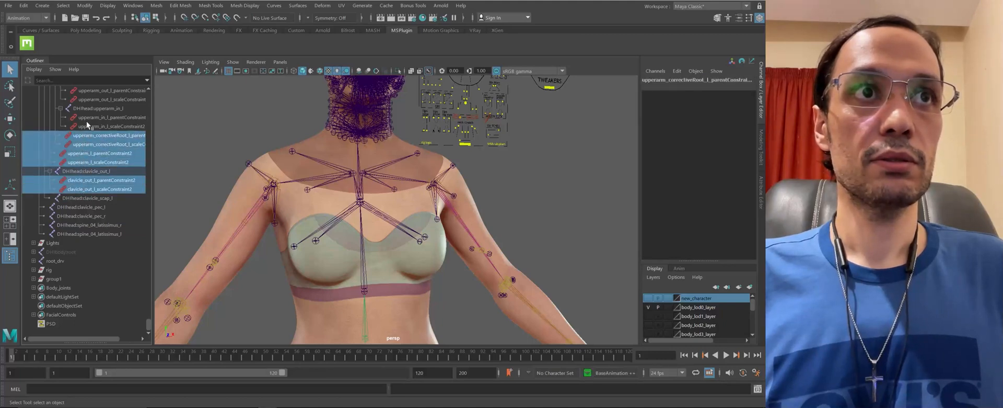
pyautogui.keyDown('ctrl'); pyautogui.click(87, 120); pyautogui.keyUp('ctrl')
pyautogui.keyDown('ctrl'); pyautogui.click(81, 126); pyautogui.keyUp('ctrl')
pyautogui.press('Delete')
# Delete the parent and scale constraints of the upperarm_out_l, upperarm_fwd_l and upperarm_bck_l joints
pyautogui.click(82, 167)
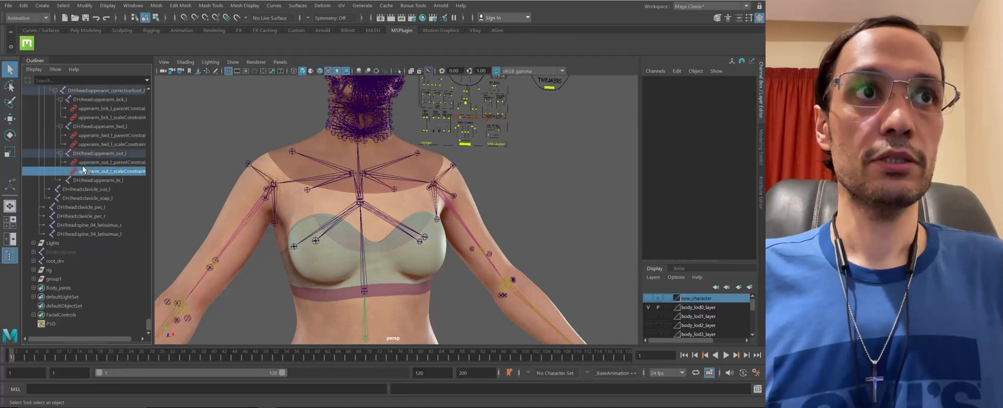
pyautogui.keyDown('ctrl'); pyautogui.click(82, 163); pyautogui.keyUp('ctrl')
pyautogui.keyDown('ctrl'); pyautogui.click(83, 144); pyautogui.keyUp('ctrl')
pyautogui.keyDown('ctrl'); pyautogui.click(86, 136); pyautogui.keyUp('ctrl')
pyautogui.keyDown('ctrl'); pyautogui.click(90, 116); pyautogui.keyUp('ctrl')
pyautogui.keyDown('ctrl'); pyautogui.click(90, 109); pyautogui.keyUp('ctrl')
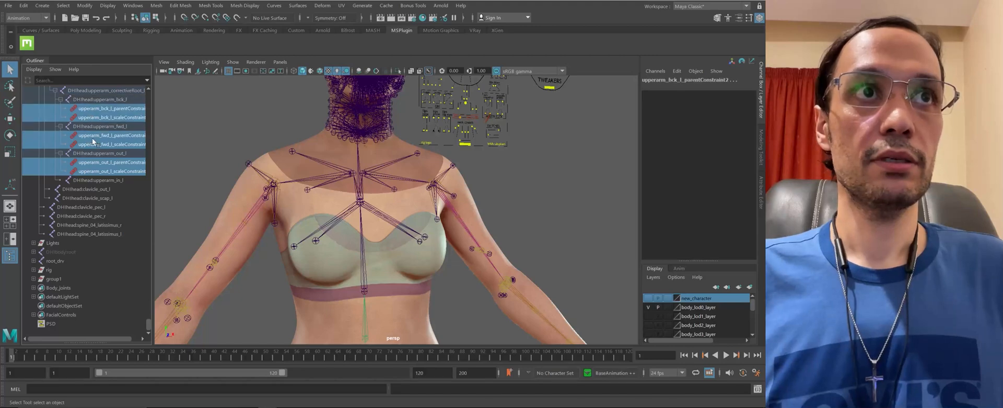
pyautogui.press('Delete')
# Delete the parent and scale constraints of the right clavicle, clavicle_scap, clavicle_out and upper arm joints, including correctiveRoot, in, out and fwd
pyautogui.scroll(5, 84, 219)
pyautogui.click(61, 260)
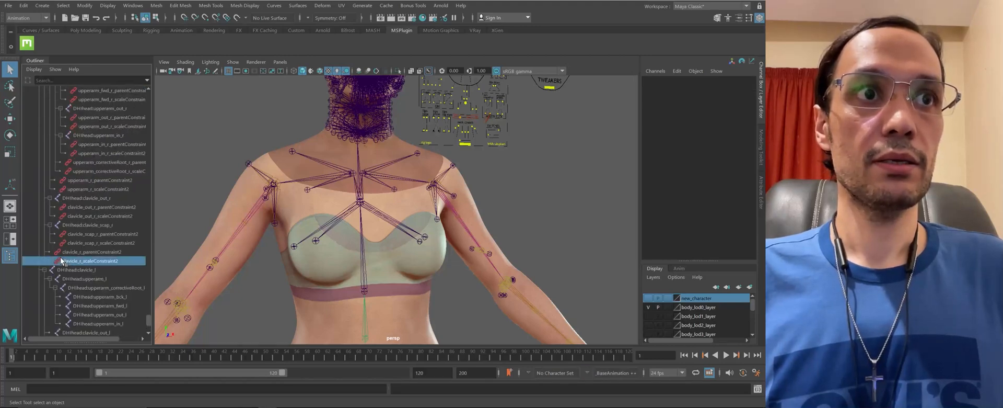
pyautogui.keyDown('ctrl'); pyautogui.click(66, 252); pyautogui.keyUp('ctrl')
pyautogui.keyDown('ctrl'); pyautogui.click(72, 242); pyautogui.keyUp('ctrl')
pyautogui.keyDown('ctrl'); pyautogui.click(75, 233); pyautogui.keyUp('ctrl')
pyautogui.keyDown('ctrl'); pyautogui.click(72, 216); pyautogui.keyUp('ctrl')
pyautogui.keyDown('ctrl'); pyautogui.click(75, 207); pyautogui.keyUp('ctrl')
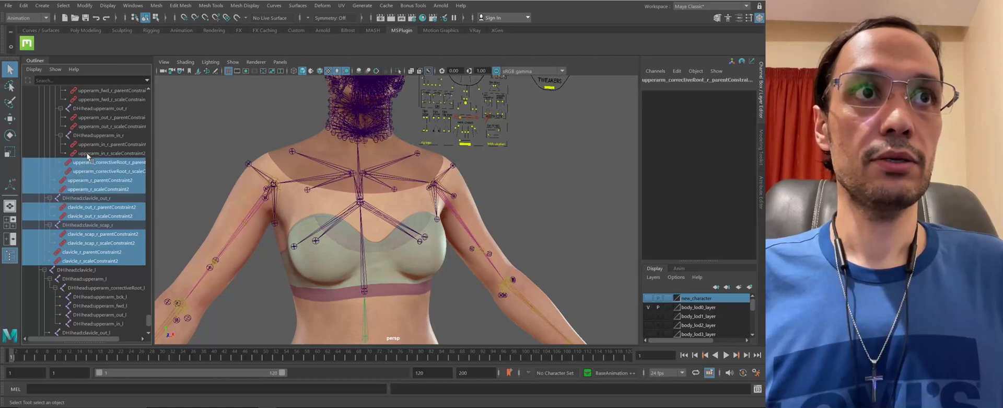
pyautogui.keyDown('ctrl'); pyautogui.click(86, 152); pyautogui.keyUp('ctrl')
pyautogui.keyDown('ctrl'); pyautogui.click(88, 144); pyautogui.keyUp('ctrl')
pyautogui.scroll(3, 90, 198)
pyautogui.keyDown('ctrl'); pyautogui.click(78, 197); pyautogui.keyUp('ctrl')
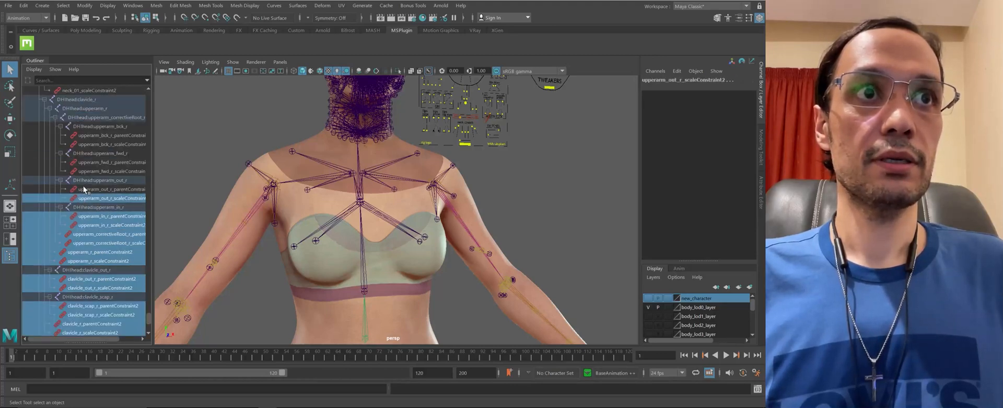
pyautogui.keyDown('ctrl'); pyautogui.click(83, 188); pyautogui.keyUp('ctrl')
pyautogui.keyDown('ctrl'); pyautogui.click(87, 171); pyautogui.keyUp('ctrl')
pyautogui.press('Delete')
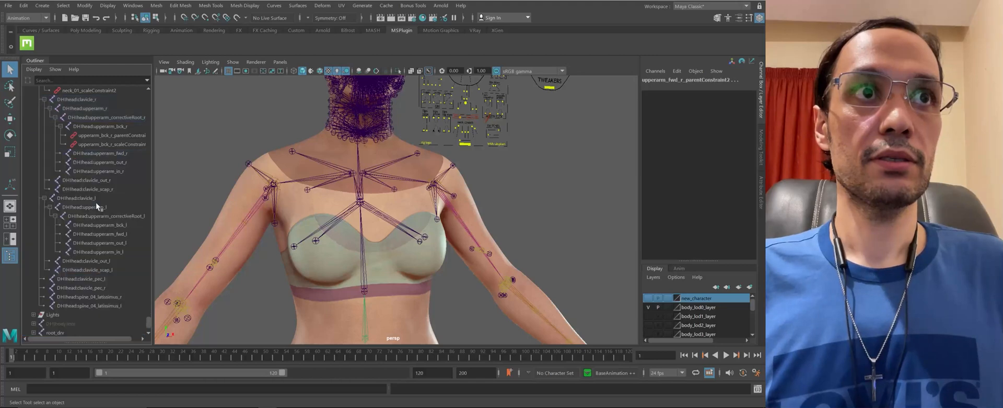
# Delete the parent and scale constraints of the upperarm_bck_r and neck_01 joints
pyautogui.click(84, 286)
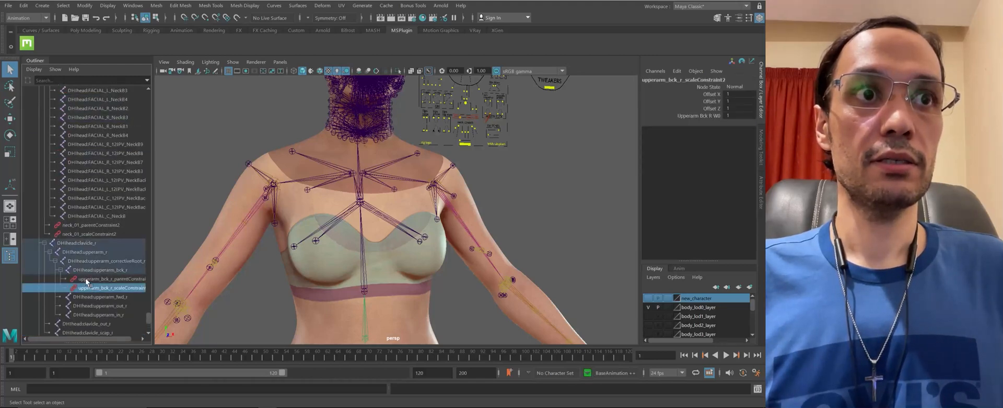
pyautogui.keyDown('ctrl'); pyautogui.click(86, 278); pyautogui.keyUp('ctrl')
pyautogui.press('Delete')
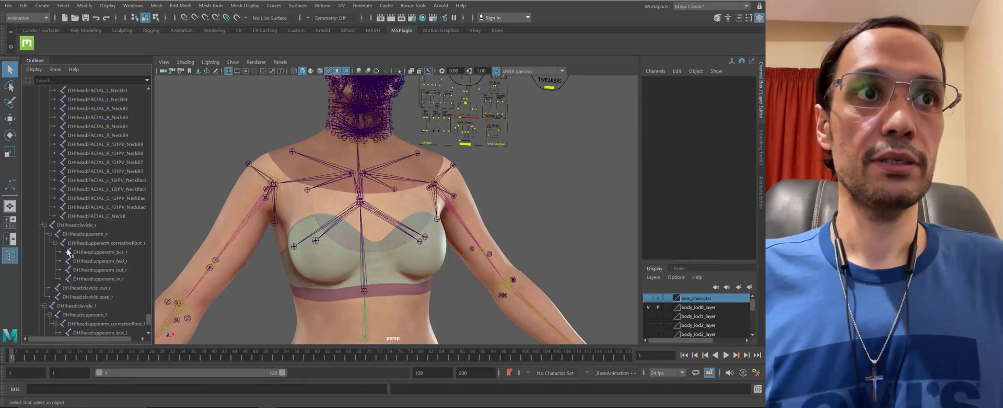
# Delete the parent and scale constraints of the neck_02 and head joints
pyautogui.scroll(10, 69, 282)
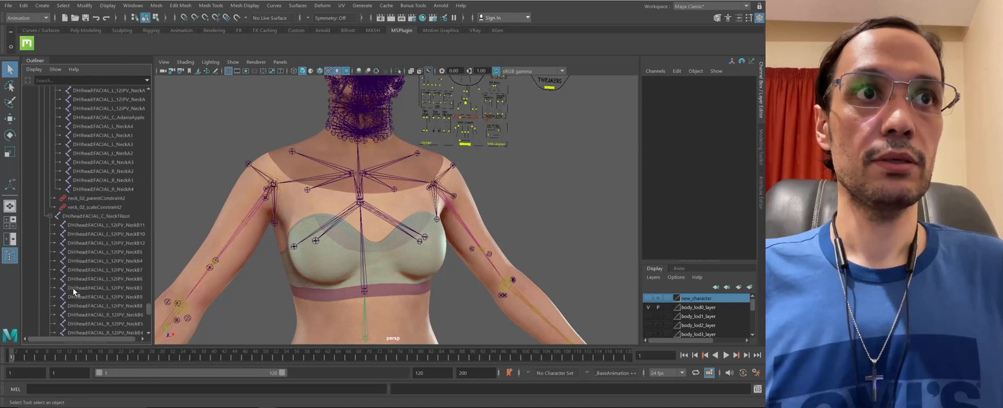
pyautogui.click(88, 207)
pyautogui.keyDown('ctrl'); pyautogui.click(89, 199); pyautogui.keyUp('ctrl')
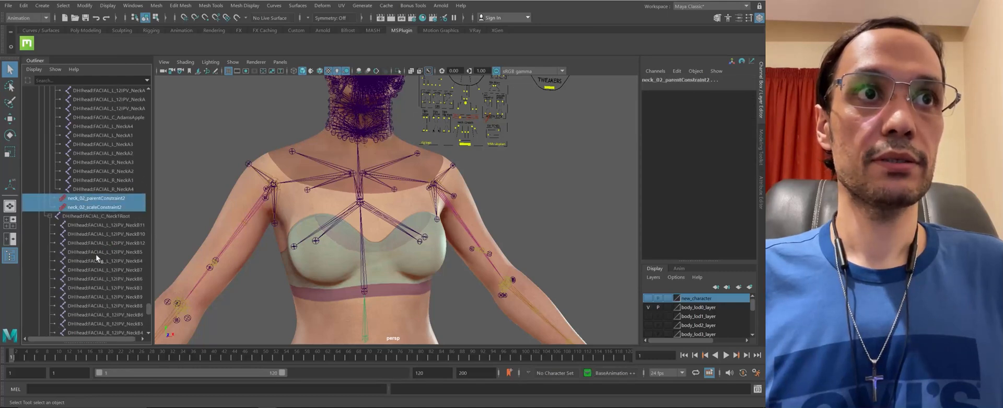
pyautogui.press('Delete')
pyautogui.scroll(12, 96, 256)
pyautogui.click(86, 268)
pyautogui.keyDown('ctrl'); pyautogui.click(85, 262); pyautogui.keyUp('ctrl')
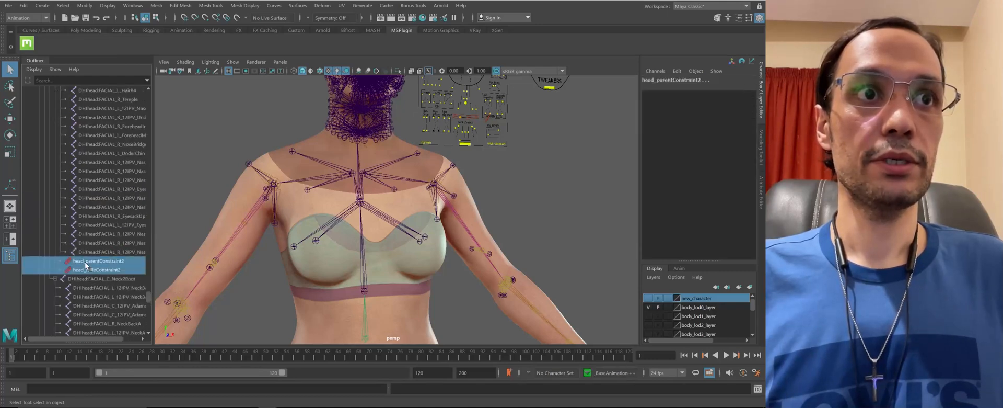
pyautogui.press('Delete')
# Collapse the DHIhead:spine_04 hierarchy in the Outliner and select that root joint
pyautogui.scroll(8, 86, 275)
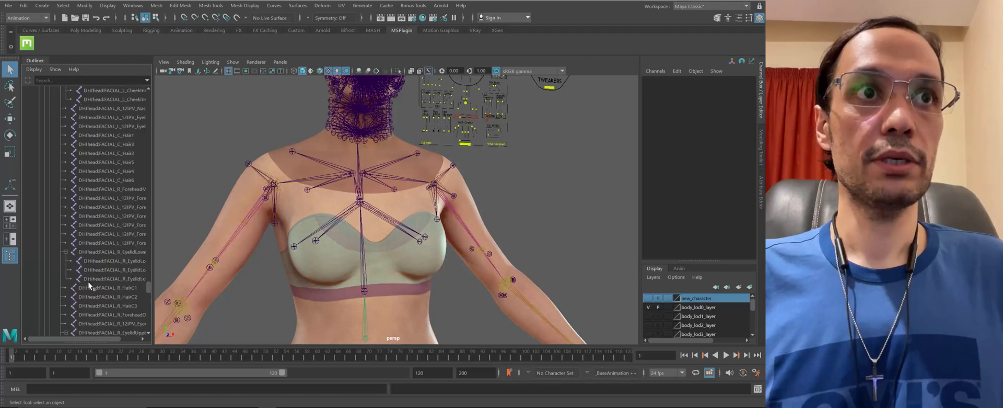
pyautogui.scroll(5, 89, 283)
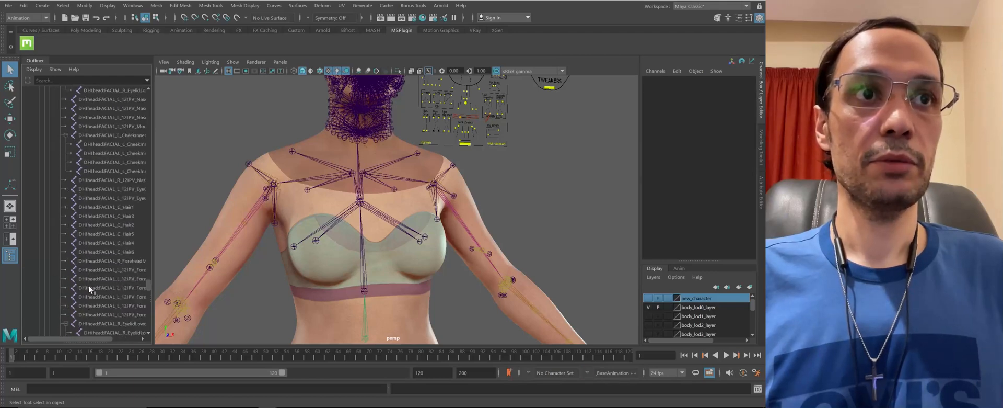
pyautogui.scroll(8, 92, 287)
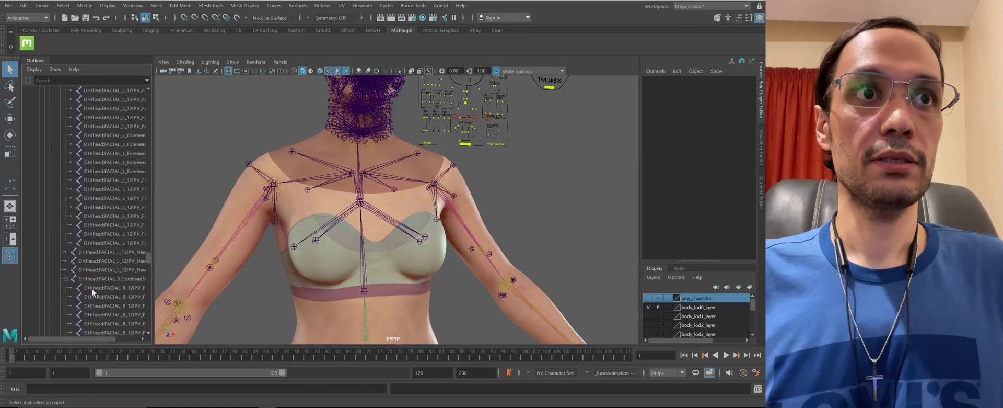
pyautogui.scroll(8, 92, 288)
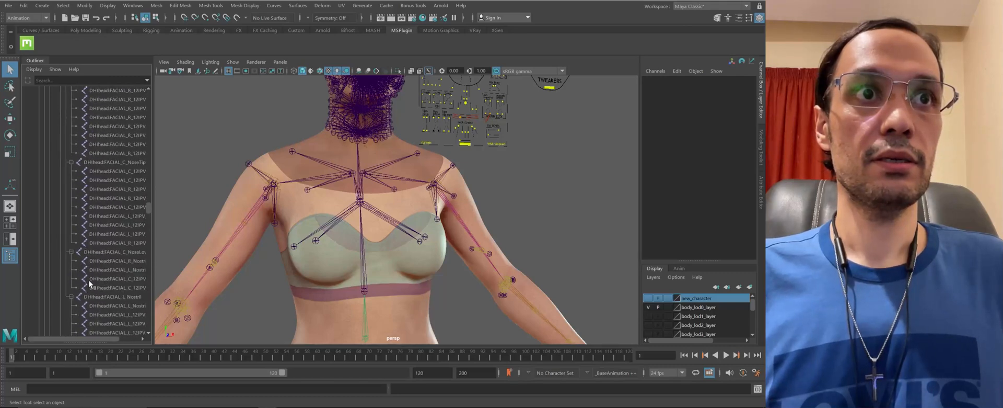
pyautogui.scroll(8, 92, 284)
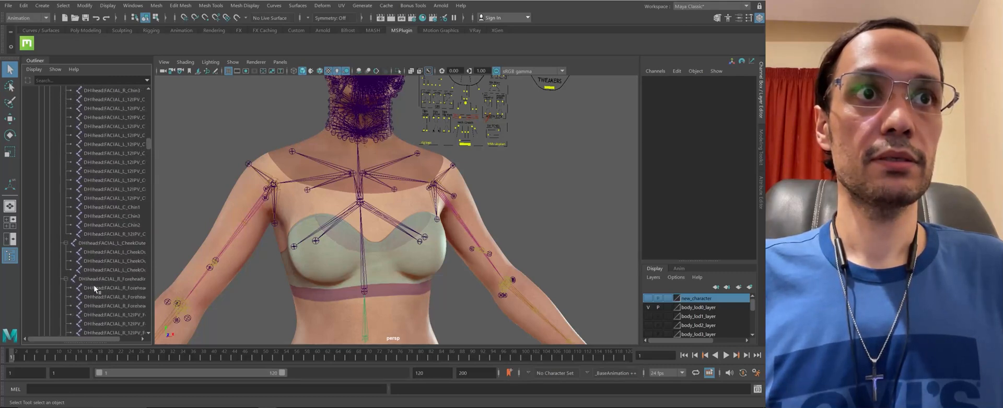
pyautogui.scroll(10, 99, 291)
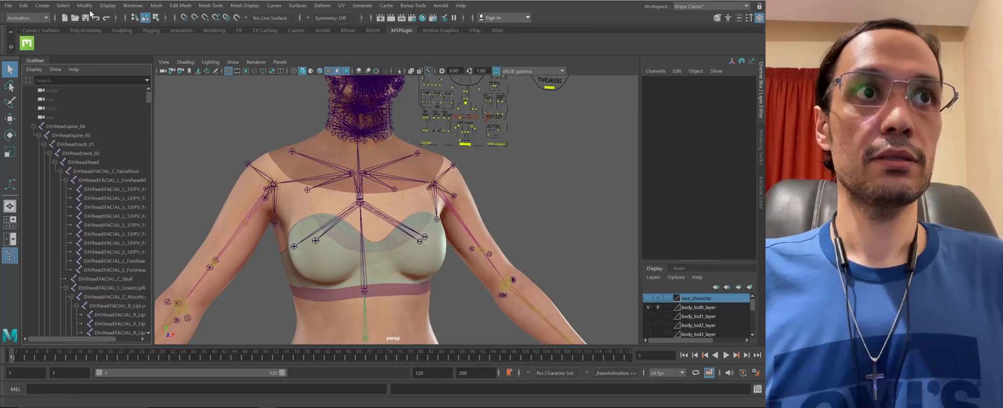
pyautogui.click(33, 127)
pyautogui.click(64, 125)
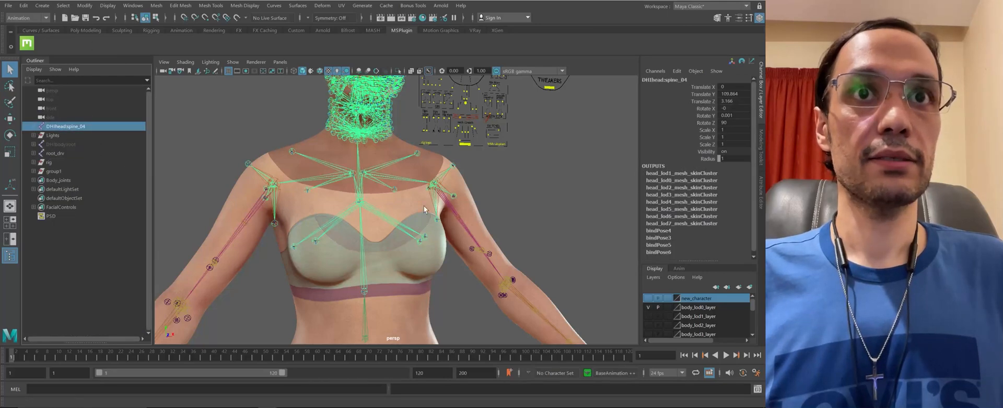
# Try to move the head skeleton sideways away from the body by its DHIhead:spine_04 joint, undoing the move
pyautogui.press('f')
pyautogui.press('w')
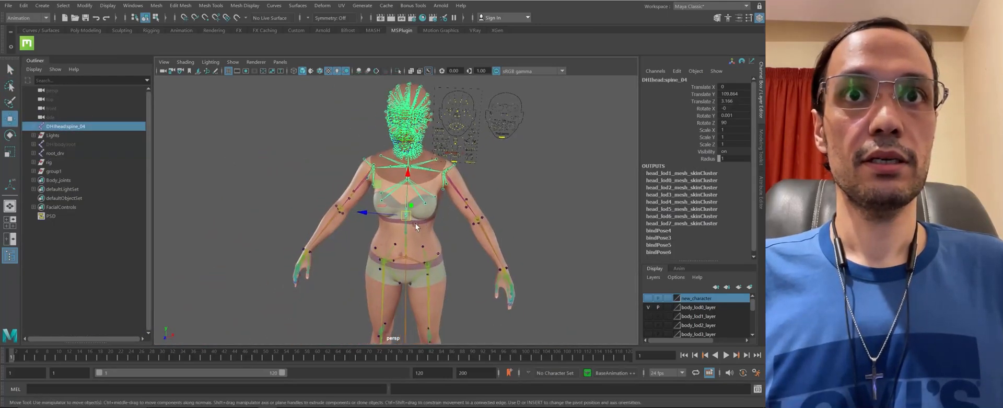
pyautogui.moveTo(367, 214); pyautogui.dragTo(337, 231)
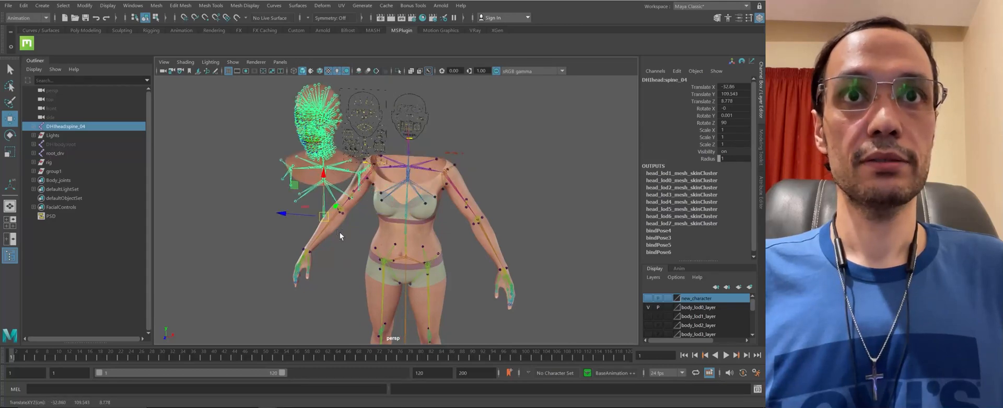
pyautogui.hotkey('ctrl', 'z')
# Move the DHIhead:spine_04 joint straight up, clear above the body, to a Translate Y of about 217
pyautogui.press('f')
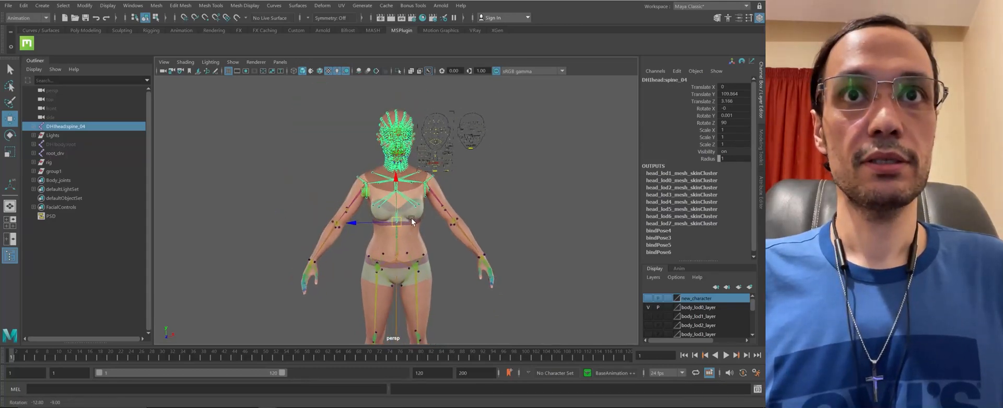
pyautogui.scroll(-5, 489, 273)
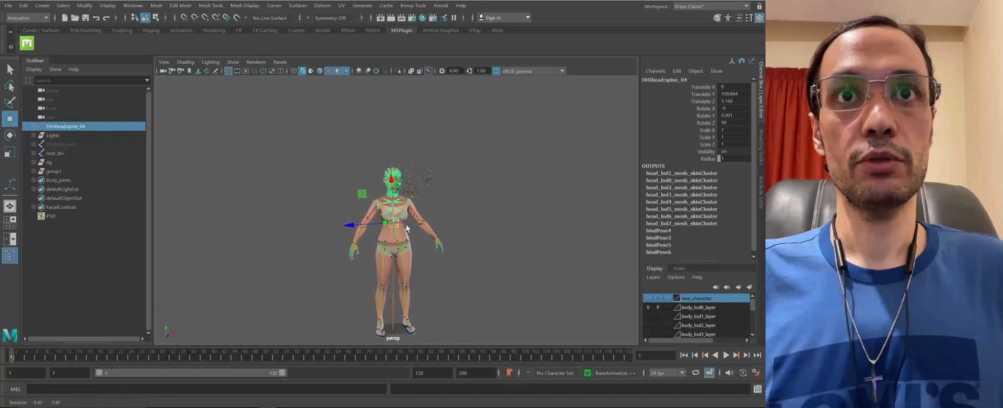
pyautogui.moveTo(389, 188); pyautogui.dragTo(381, 75)
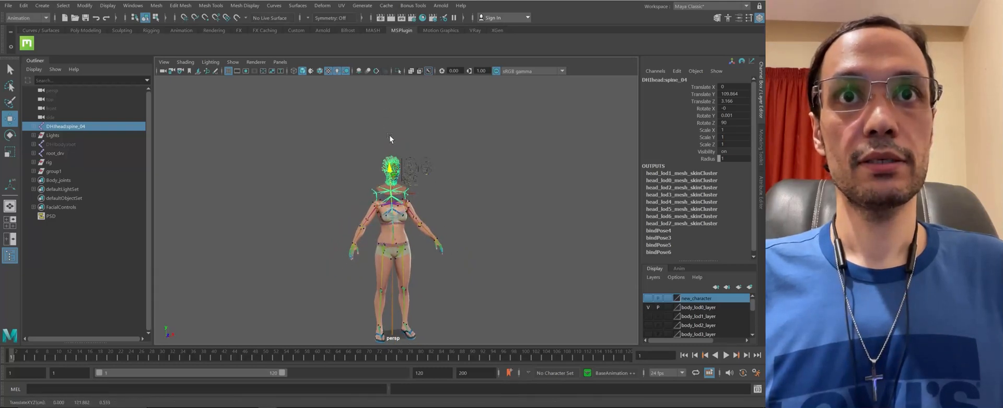
pyautogui.scroll(5, 375, 199)
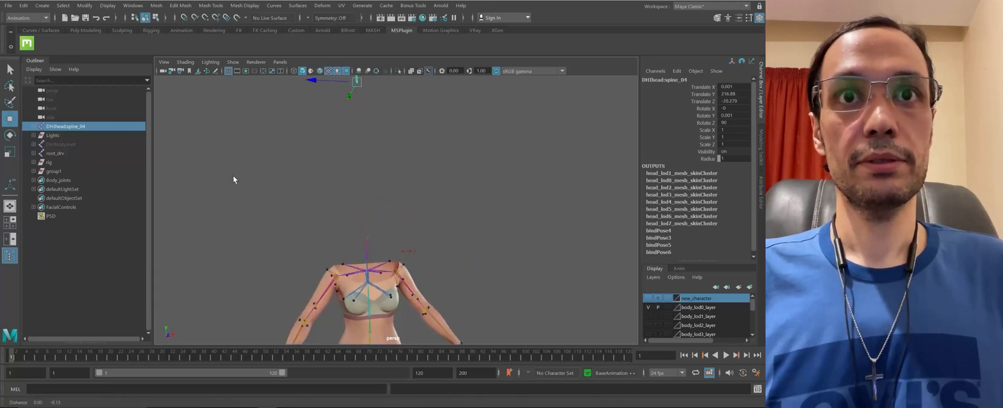
pyautogui.scroll(5, 441, 198)
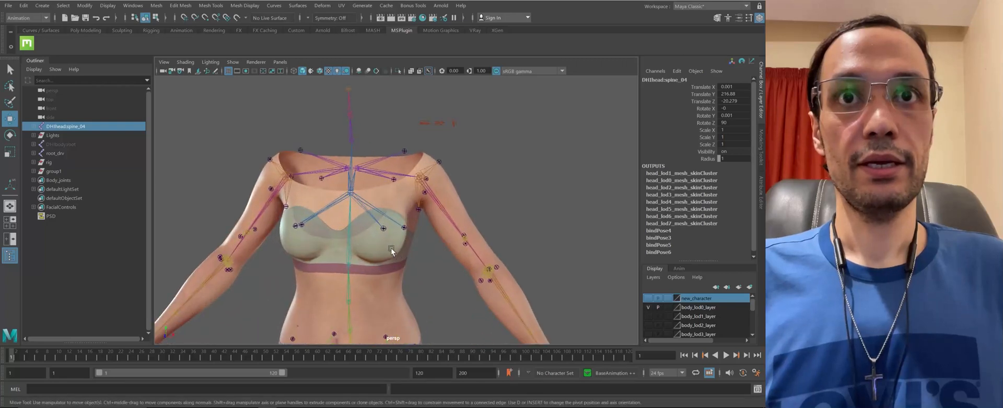
# Hide the f_med_nrw_body_lod0_mesh body mesh
pyautogui.click(311, 223)
pyautogui.scroll(-4, 329, 198)
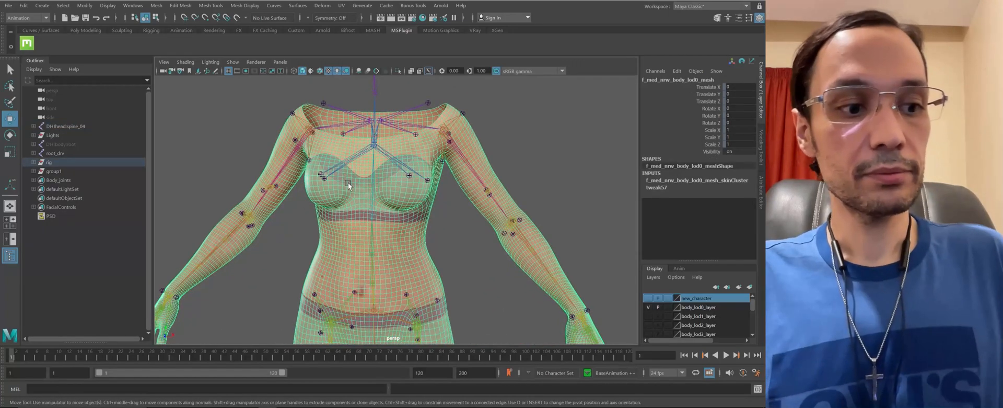
pyautogui.moveTo(364, 197)
pyautogui.keyDown('alt'); pyautogui.mouseDown()
pyautogui.moveTo(362, 158)
pyautogui.moveTo(363, 200)
pyautogui.mouseUp(); pyautogui.keyUp('alt')
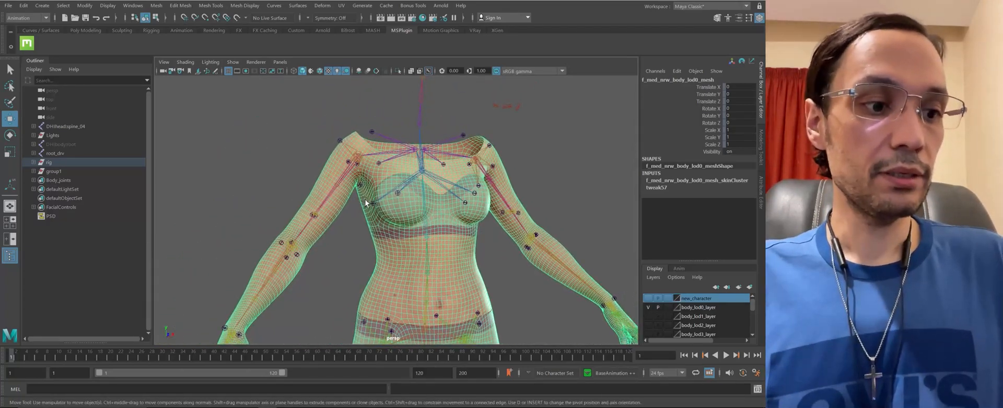
pyautogui.hotkey('ctrl', 'h')
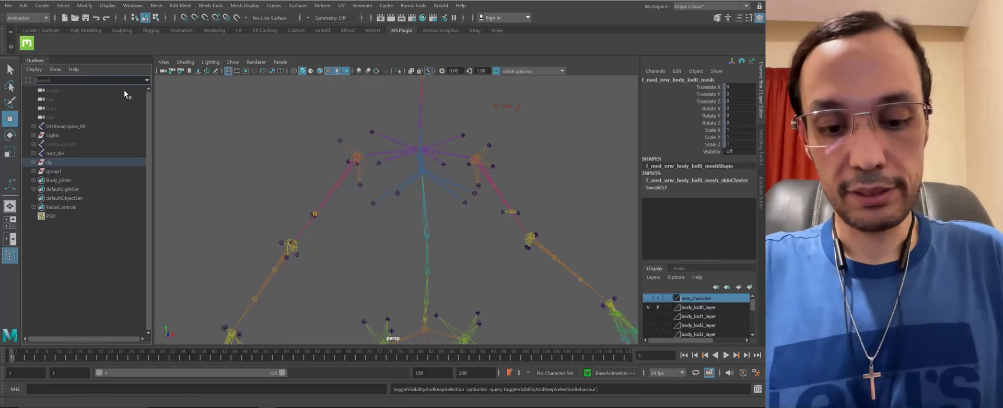
# Filter the Outliner by "combine" and show the hidden f_med_nrw_combined_lod0_mesh under body_lod0_grp
pyautogui.write('bine')
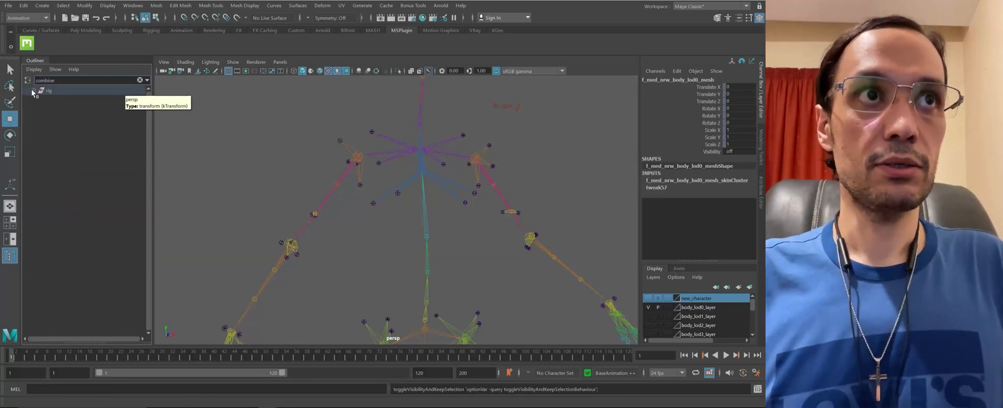
pyautogui.click(33, 90)
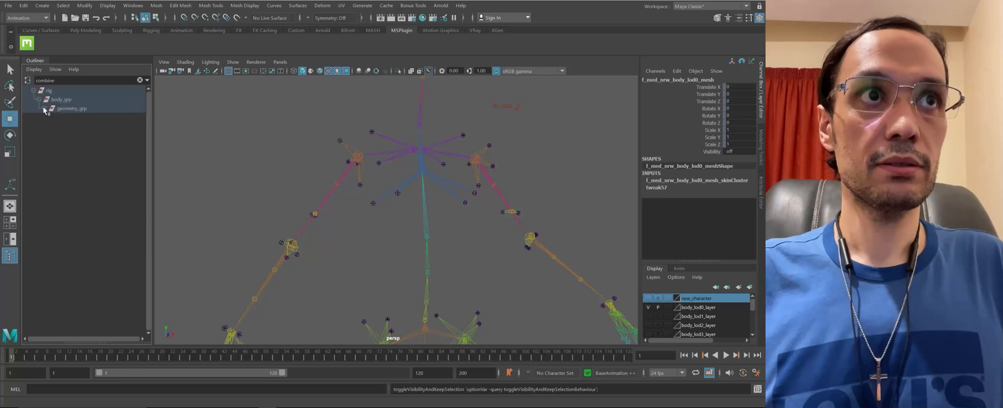
pyautogui.click(44, 108)
pyautogui.click(49, 117)
pyautogui.click(79, 128)
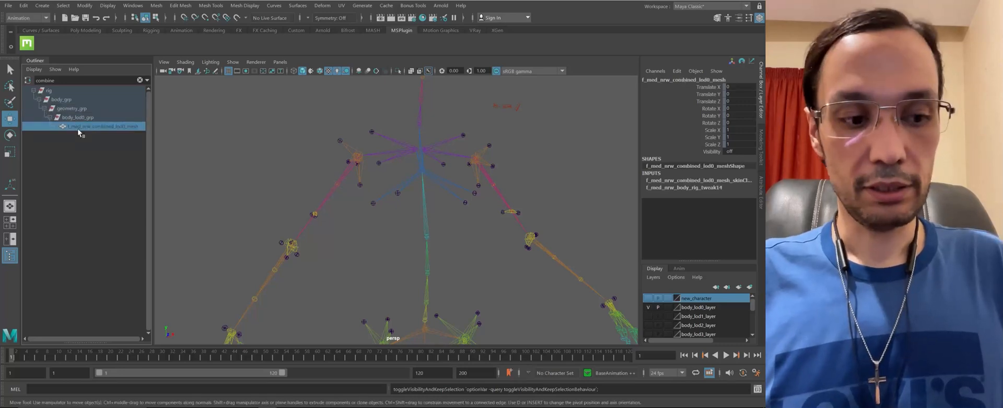
pyautogui.press('h')
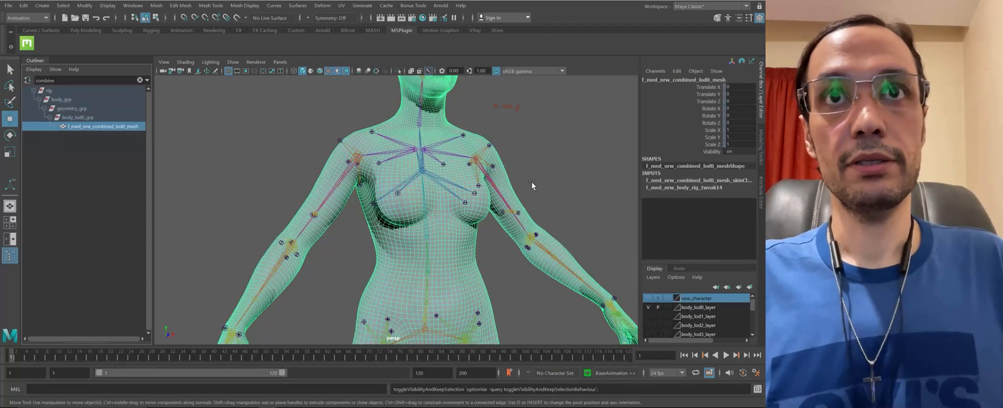
# Deselect the combined mesh, clear the Outliner filter and make the new_character layer visible
pyautogui.keyDown('alt'); pyautogui.moveTo(469, 204); pyautogui.dragTo(469, 202, button='right'); pyautogui.keyUp('alt')
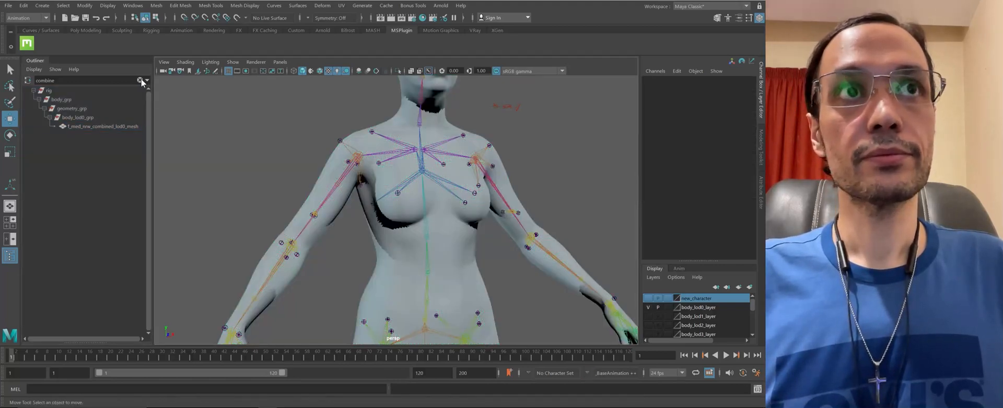
pyautogui.click(139, 80)
pyautogui.click(651, 298)
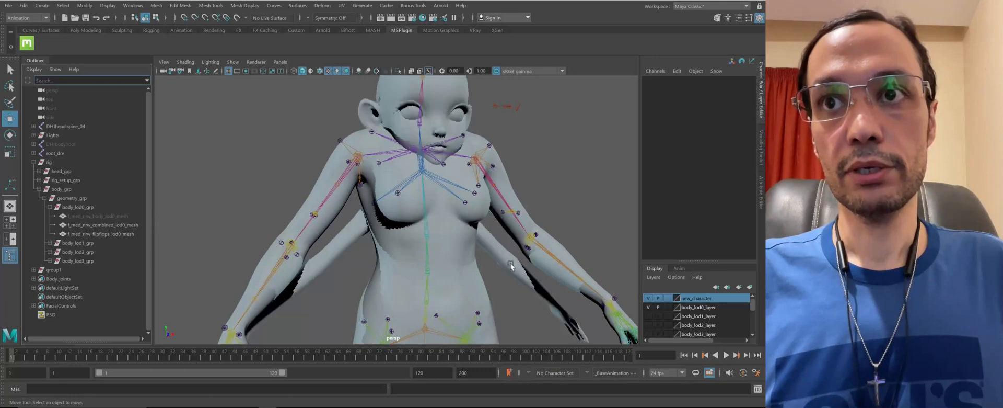
pyautogui.keyDown('alt'); pyautogui.moveTo(501, 221); pyautogui.dragTo(444, 213); pyautogui.keyUp('alt')
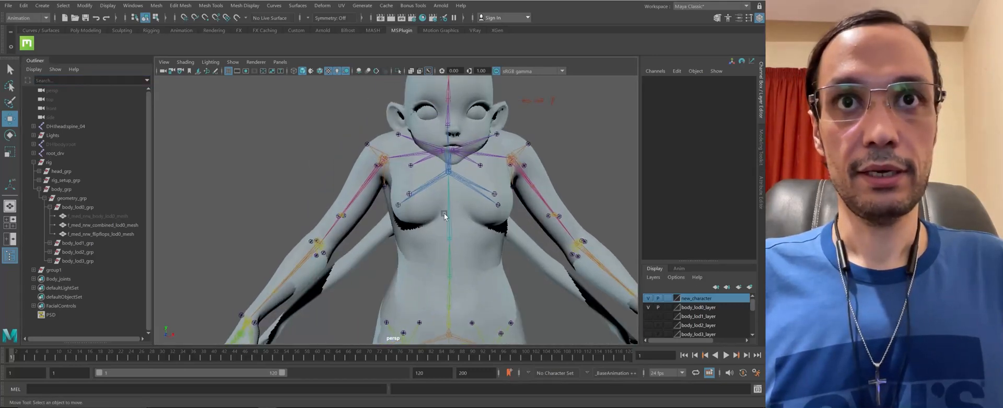
pyautogui.keyDown('alt'); pyautogui.moveTo(445, 212); pyautogui.dragTo(501, 217, button='right'); pyautogui.keyUp('alt')
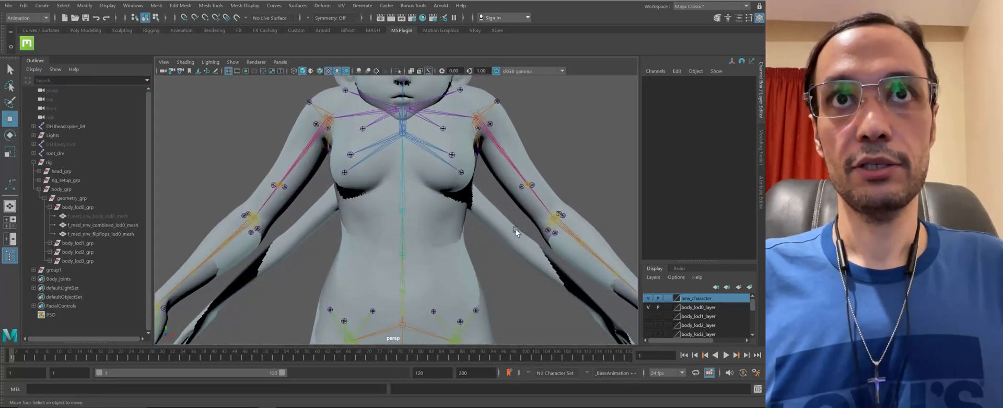
# Assign a new Lambert material to the stylized character's group1
pyautogui.click(516, 229)
pyautogui.click(73, 270)
pyautogui.keyDown('alt'); pyautogui.moveTo(430, 234); pyautogui.dragTo(339, 182); pyautogui.keyUp('alt')
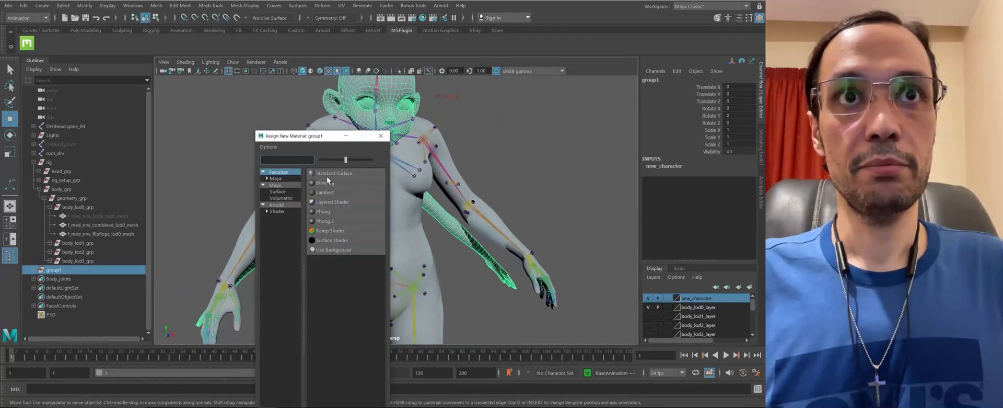
pyautogui.click(279, 180)
pyautogui.click(314, 192)
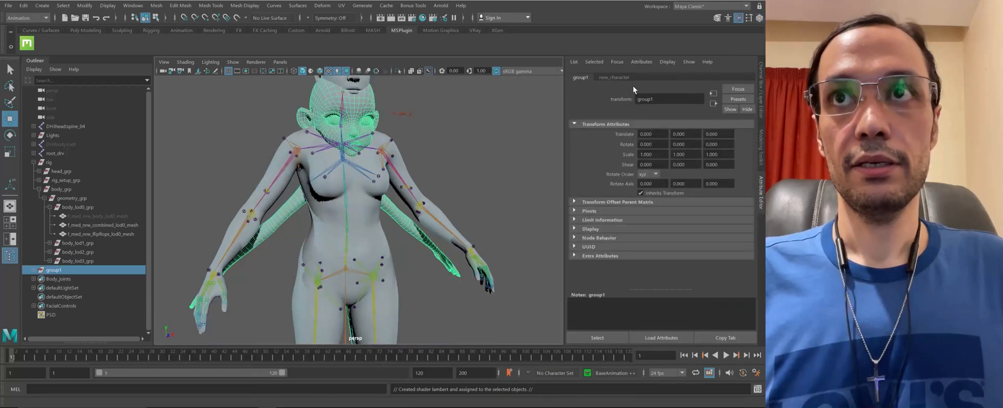
pyautogui.click(614, 77)
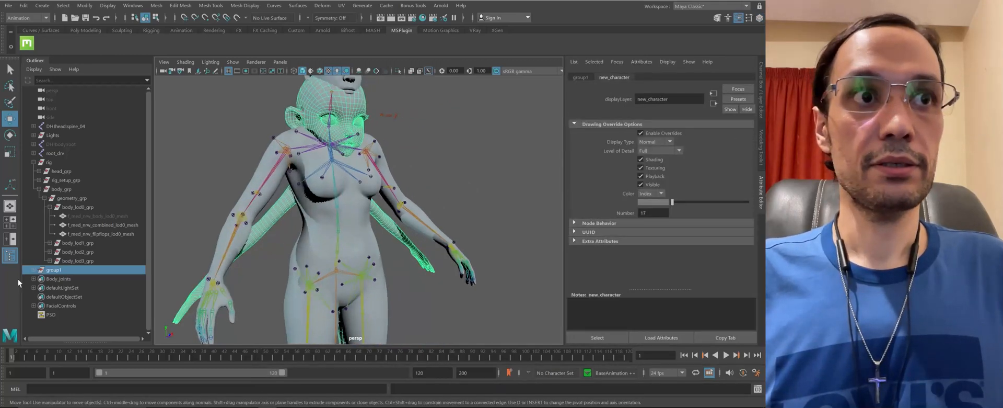
# Expand group1 and assign a new Lambert material to its meshes from Kp_Lash_Geo1 through Kp_Eyes_Left
pyautogui.click(33, 271)
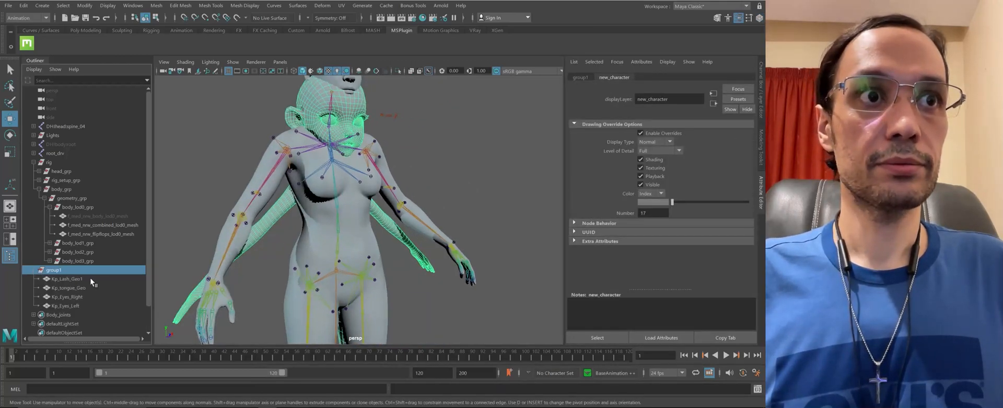
pyautogui.click(90, 279)
pyautogui.keyDown('shift'); pyautogui.click(68, 306); pyautogui.keyUp('shift')
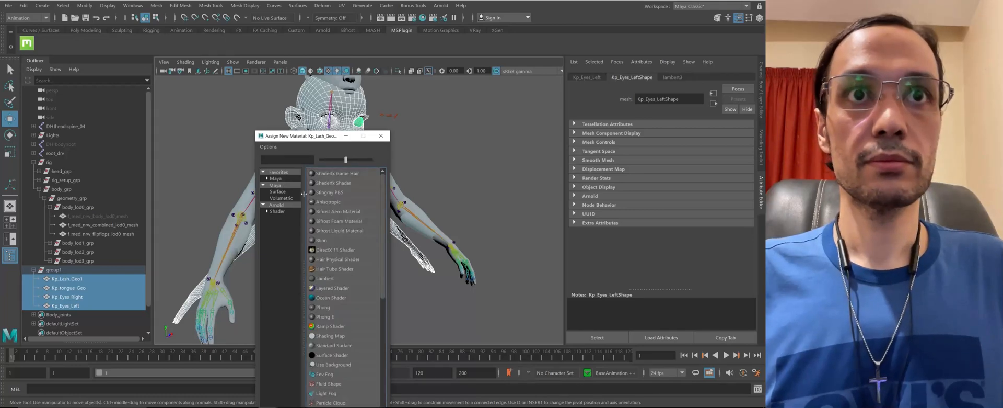
pyautogui.click(276, 179)
pyautogui.click(328, 192)
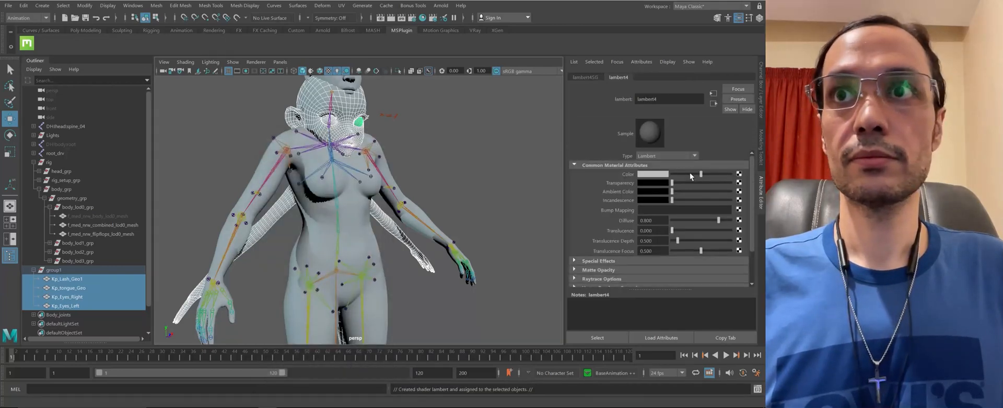
# Set the stylized character's new Lambert color to red
pyautogui.click(654, 174)
pyautogui.click(606, 151)
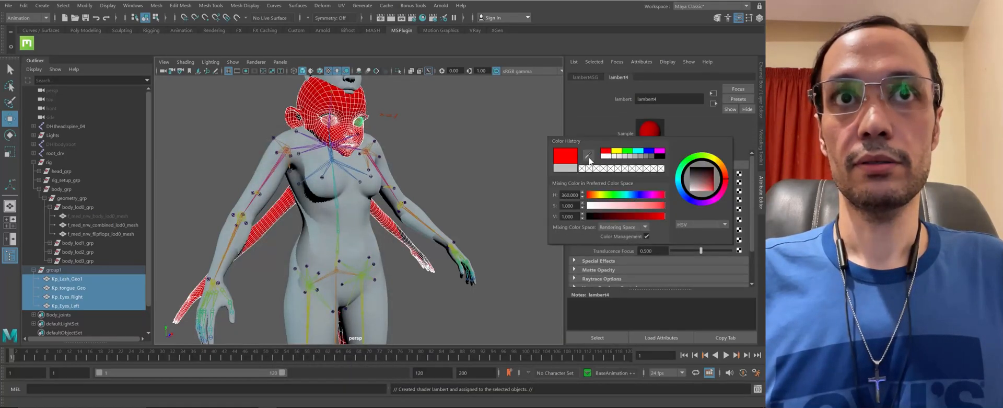
pyautogui.keyDown('alt'); pyautogui.moveTo(547, 156); pyautogui.dragTo(537, 166, button='middle'); pyautogui.keyUp('alt')
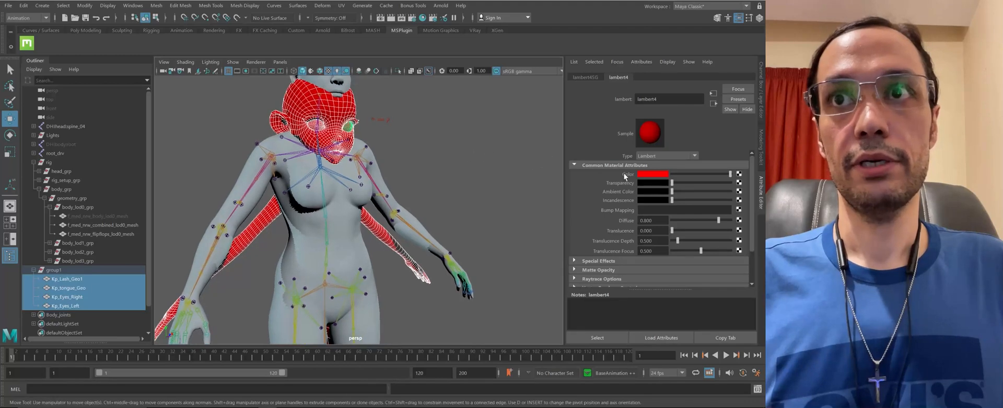
# Change the stylized character's Lambert color to blue and clear the selection
pyautogui.click(654, 175)
pyautogui.click(496, 142)
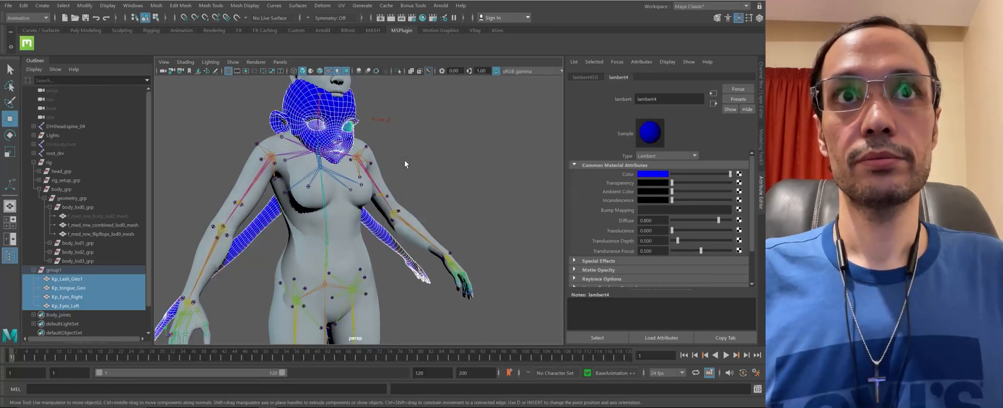
pyautogui.click(404, 160)
pyautogui.keyDown('alt'); pyautogui.moveTo(404, 160); pyautogui.dragTo(360, 162); pyautogui.keyUp('alt')
pyautogui.keyDown('alt'); pyautogui.moveTo(360, 162); pyautogui.dragTo(341, 83, button='middle'); pyautogui.keyUp('alt')
pyautogui.scroll(7, 371, 187)
pyautogui.scroll(-8, 250, 144)
pyautogui.scroll(4, 339, 170)
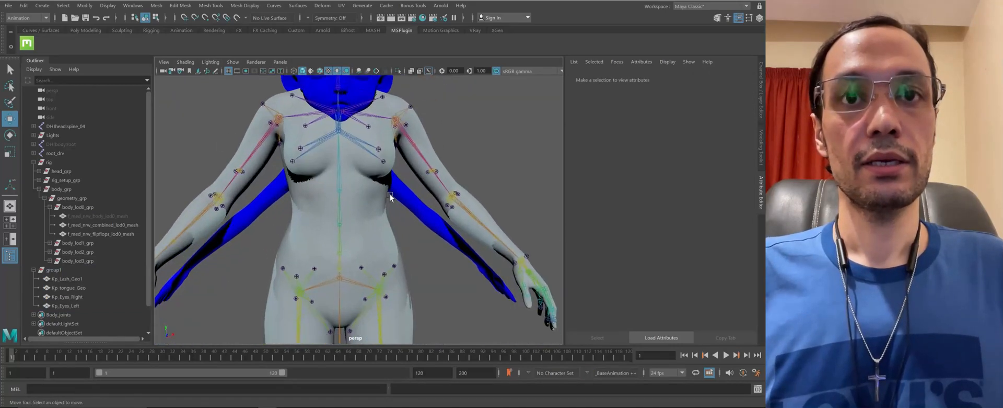
# Examine how the MetaHuman body and joints overlap the blue stylized character from the front, the sides and around the legs
pyautogui.keyDown('alt'); pyautogui.moveTo(390, 196); pyautogui.dragTo(345, 214, button='right'); pyautogui.keyUp('alt')
pyautogui.keyDown('alt'); pyautogui.moveTo(351, 230); pyautogui.dragTo(348, 175, button='middle'); pyautogui.keyUp('alt')
pyautogui.keyDown('alt'); pyautogui.moveTo(349, 204); pyautogui.dragTo(300, 211); pyautogui.keyUp('alt')
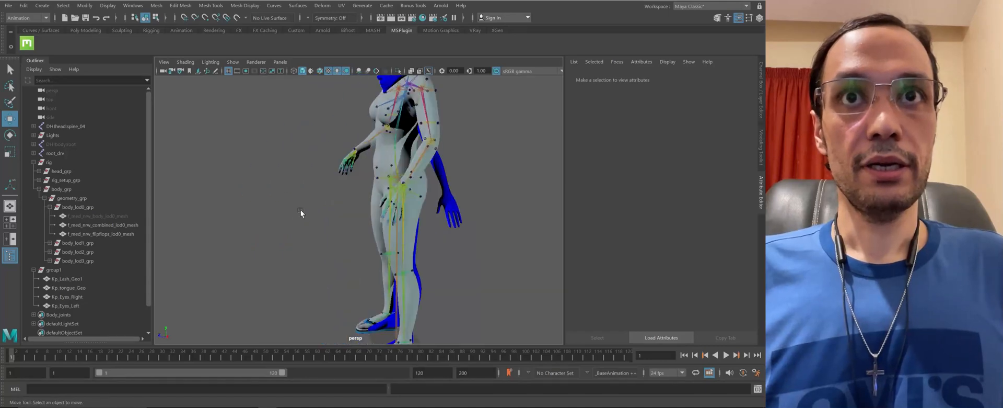
pyautogui.keyDown('alt'); pyautogui.moveTo(367, 207); pyautogui.dragTo(336, 219, button='middle'); pyautogui.keyUp('alt')
pyautogui.scroll(5, 345, 220)
pyautogui.keyDown('alt'); pyautogui.moveTo(349, 220); pyautogui.dragTo(297, 200); pyautogui.keyUp('alt')
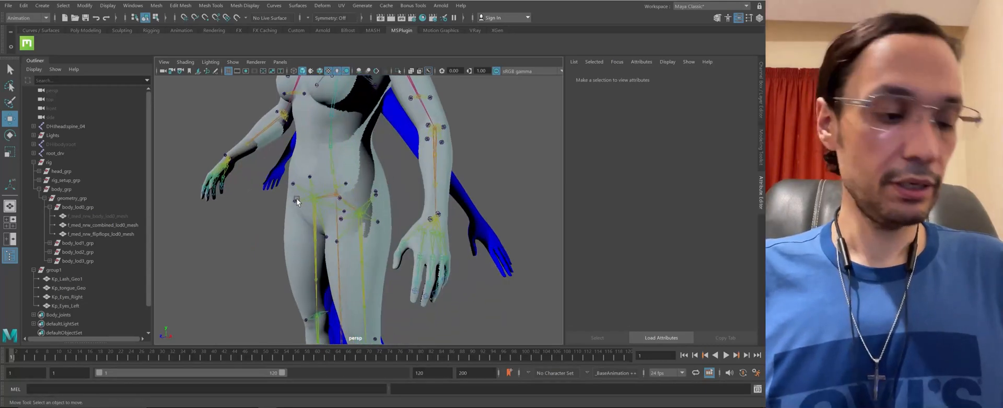
pyautogui.keyDown('alt'); pyautogui.moveTo(296, 201); pyautogui.dragTo(300, 221, button='middle'); pyautogui.keyUp('alt')
pyautogui.keyDown('alt'); pyautogui.moveTo(250, 221); pyautogui.dragTo(288, 222); pyautogui.keyUp('alt')
pyautogui.keyDown('alt'); pyautogui.moveTo(289, 222); pyautogui.dragTo(302, 85, button='middle'); pyautogui.keyUp('alt')
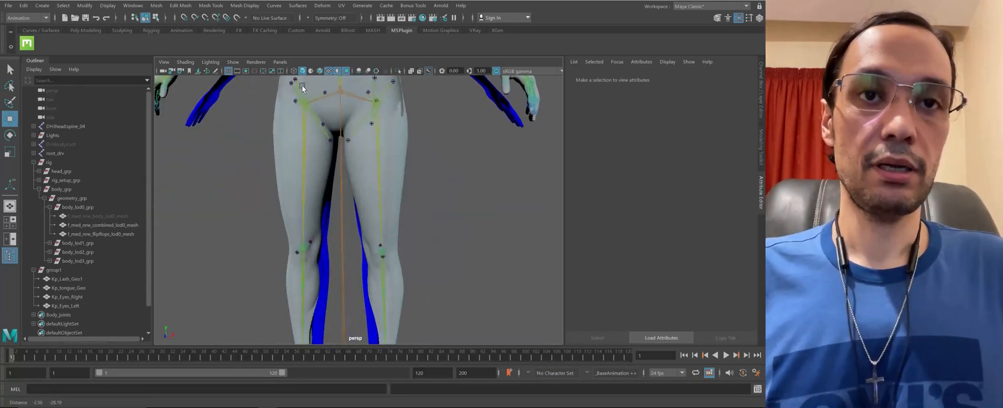
pyautogui.keyDown('alt'); pyautogui.moveTo(303, 189); pyautogui.dragTo(217, 196, button='right'); pyautogui.keyUp('alt')
pyautogui.keyDown('alt'); pyautogui.moveTo(320, 226); pyautogui.dragTo(363, 238, button='right'); pyautogui.keyUp('alt')
pyautogui.keyDown('alt'); pyautogui.moveTo(317, 177); pyautogui.dragTo(315, 215, button='middle'); pyautogui.keyUp('alt')
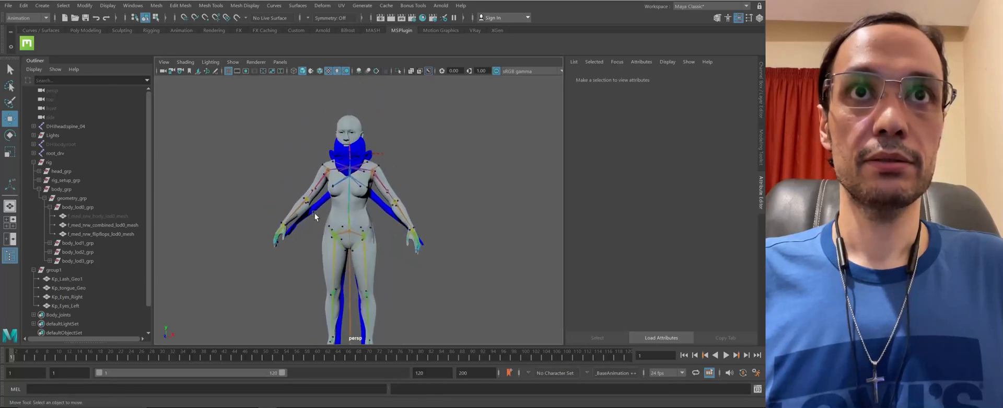
# Collapse the rig hierarchy, then select the stylized character's group1 and collapse it in the Outliner
pyautogui.click(32, 162)
pyautogui.keyDown('alt'); pyautogui.moveTo(236, 208); pyautogui.dragTo(336, 170, button='middle'); pyautogui.keyUp('alt')
pyautogui.keyDown('alt'); pyautogui.moveTo(336, 170); pyautogui.dragTo(489, 267, button='right'); pyautogui.keyUp('alt')
pyautogui.keyDown('alt'); pyautogui.moveTo(328, 186); pyautogui.dragTo(400, 276, button='middle'); pyautogui.keyUp('alt')
pyautogui.moveTo(345, 204)
pyautogui.keyDown('alt'); pyautogui.mouseDown(button='right')
pyautogui.moveTo(267, 161)
pyautogui.moveTo(235, 183)
pyautogui.moveTo(335, 202)
pyautogui.mouseUp(button='right'); pyautogui.keyUp('alt')
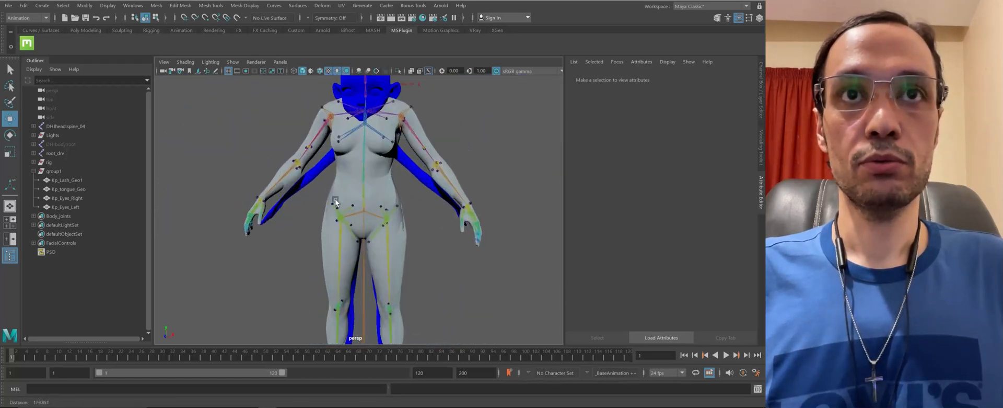
pyautogui.click(358, 113)
pyautogui.keyDown('alt'); pyautogui.moveTo(362, 199); pyautogui.dragTo(154, 133); pyautogui.keyUp('alt')
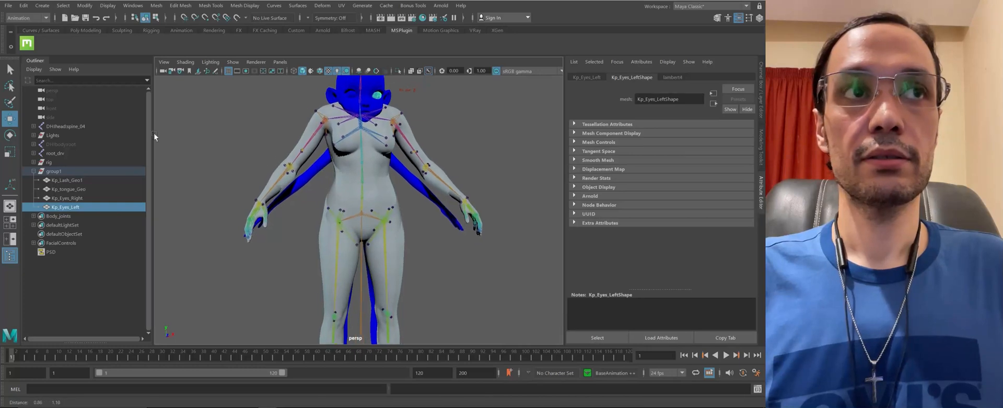
pyautogui.click(67, 168)
pyautogui.click(34, 171)
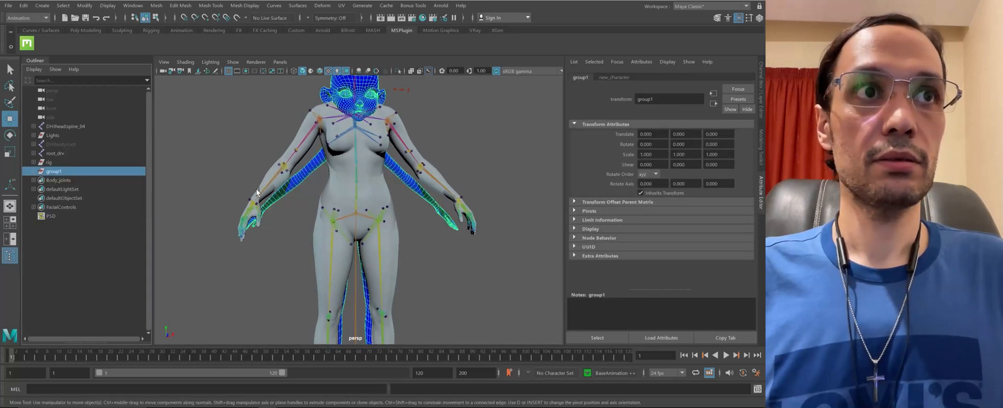
# Select the MetaHuman's root_drv joint and compare its skeleton with the stylized character's body
pyautogui.click(357, 283)
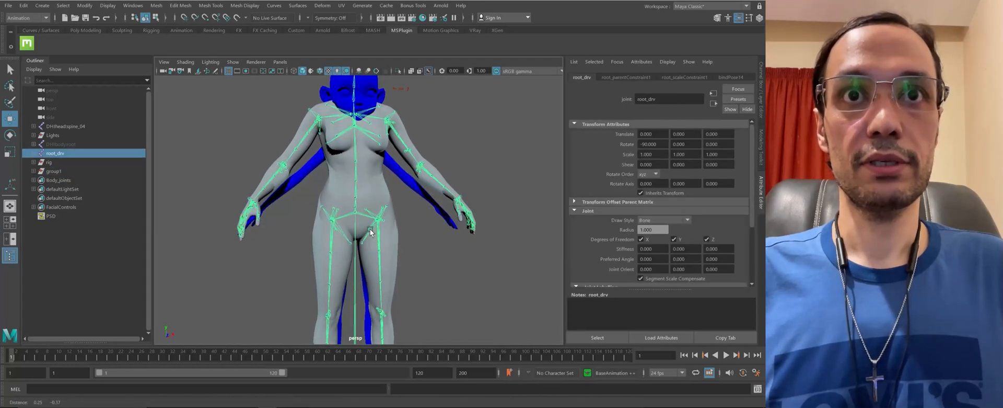
pyautogui.keyDown('alt'); pyautogui.moveTo(374, 252); pyautogui.dragTo(369, 165, button='middle'); pyautogui.keyUp('alt')
pyautogui.keyDown('alt'); pyautogui.moveTo(429, 277); pyautogui.dragTo(317, 281, button='right'); pyautogui.keyUp('alt')
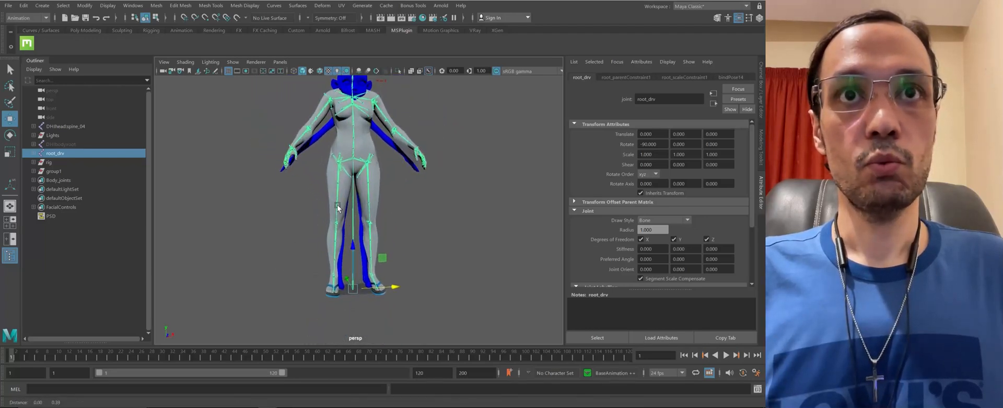
pyautogui.keyDown('alt'); pyautogui.moveTo(337, 205); pyautogui.dragTo(314, 245, button='middle'); pyautogui.keyUp('alt')
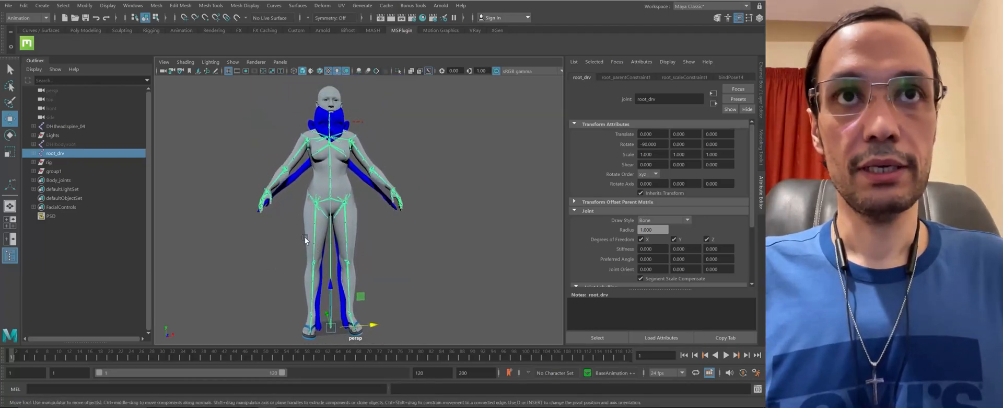
pyautogui.keyDown('alt'); pyautogui.moveTo(338, 296); pyautogui.dragTo(335, 275, button='middle'); pyautogui.keyUp('alt')
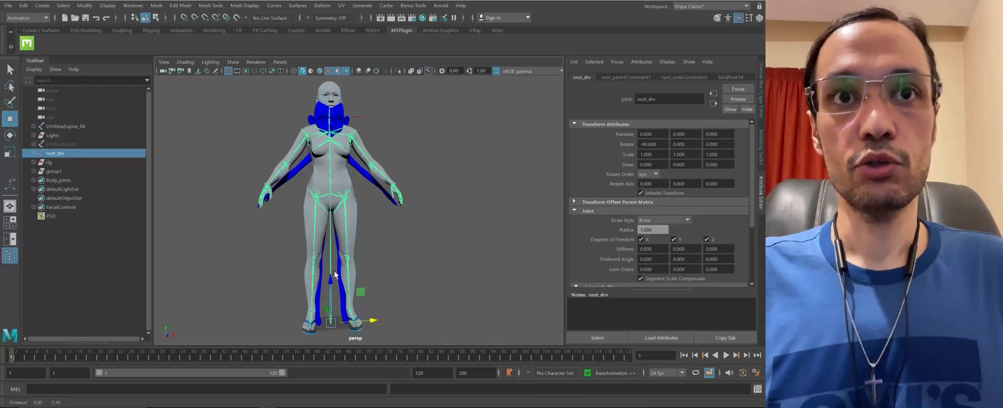
pyautogui.moveTo(299, 211)
pyautogui.keyDown('alt'); pyautogui.mouseDown()
pyautogui.moveTo(325, 214)
pyautogui.moveTo(296, 218)
pyautogui.mouseUp(); pyautogui.keyUp('alt')
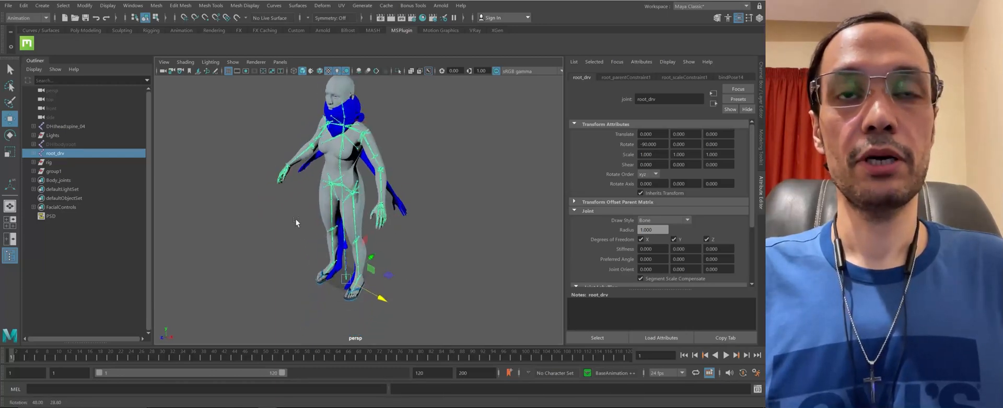
pyautogui.moveTo(295, 218)
pyautogui.keyDown('alt'); pyautogui.mouseDown(button='right')
pyautogui.moveTo(402, 269)
pyautogui.moveTo(280, 221)
pyautogui.mouseUp(button='right'); pyautogui.keyUp('alt')
pyautogui.keyDown('alt'); pyautogui.moveTo(277, 221); pyautogui.dragTo(180, 199); pyautogui.keyUp('alt')
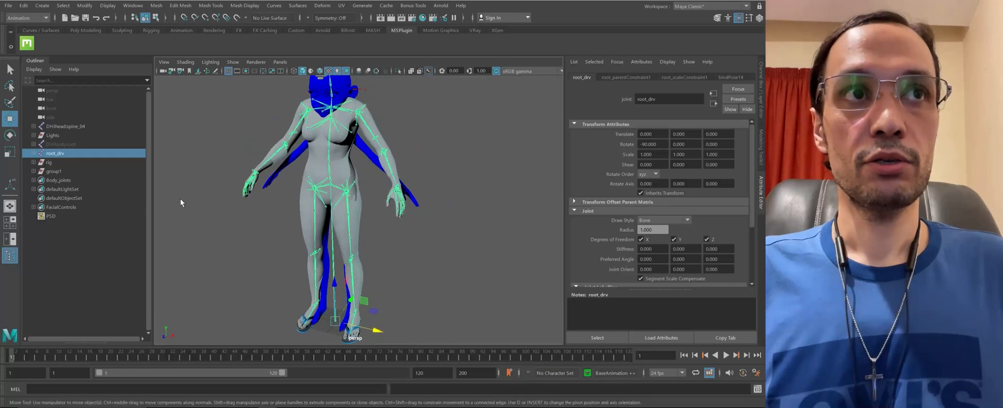
# Try scaling the root_drv joint uniformly down to 0.030 and undo the scaling
pyautogui.press('r')
pyautogui.moveTo(333, 320); pyautogui.dragTo(9, 373)
pyautogui.keyDown('alt'); pyautogui.moveTo(298, 251); pyautogui.dragTo(318, 191, button='middle'); pyautogui.keyUp('alt')
pyautogui.keyDown('alt'); pyautogui.moveTo(318, 190); pyautogui.dragTo(412, 256, button='right'); pyautogui.keyUp('alt')
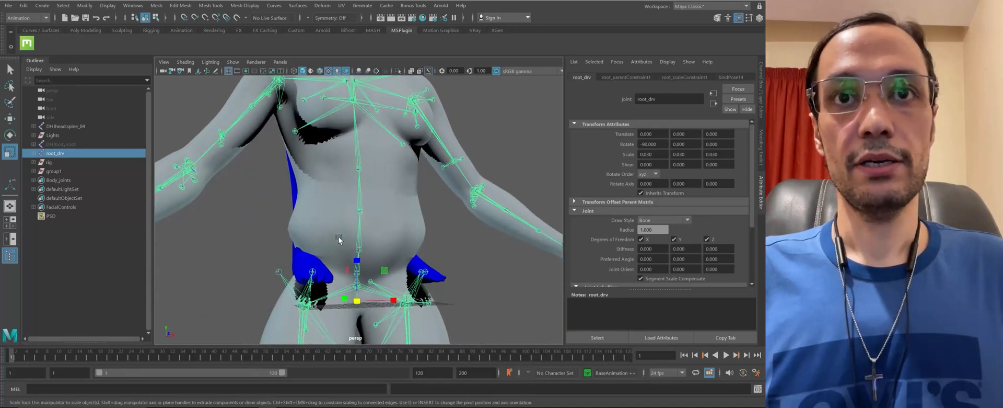
pyautogui.keyDown('alt'); pyautogui.moveTo(339, 238); pyautogui.dragTo(331, 244); pyautogui.keyUp('alt')
pyautogui.hotkey('ctrl', 'z')
# Group the root_drv joint and rename the new group mh_skeleton
pyautogui.keyDown('alt'); pyautogui.moveTo(397, 236); pyautogui.dragTo(341, 168, button='right'); pyautogui.keyUp('alt')
pyautogui.keyDown('alt'); pyautogui.moveTo(341, 169); pyautogui.dragTo(333, 234, button='middle'); pyautogui.keyUp('alt')
pyautogui.keyDown('alt'); pyautogui.moveTo(334, 233); pyautogui.dragTo(358, 205); pyautogui.keyUp('alt')
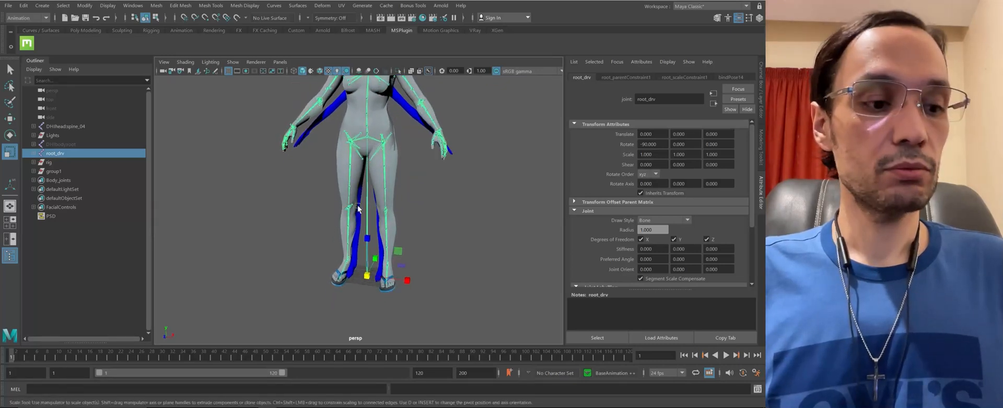
pyautogui.keyDown('alt'); pyautogui.moveTo(357, 205); pyautogui.dragTo(353, 236, button='middle'); pyautogui.keyUp('alt')
pyautogui.keyDown('alt'); pyautogui.moveTo(415, 217); pyautogui.dragTo(343, 138, button='right'); pyautogui.keyUp('alt')
pyautogui.keyDown('alt'); pyautogui.moveTo(343, 138); pyautogui.dragTo(340, 149, button='middle'); pyautogui.keyUp('alt')
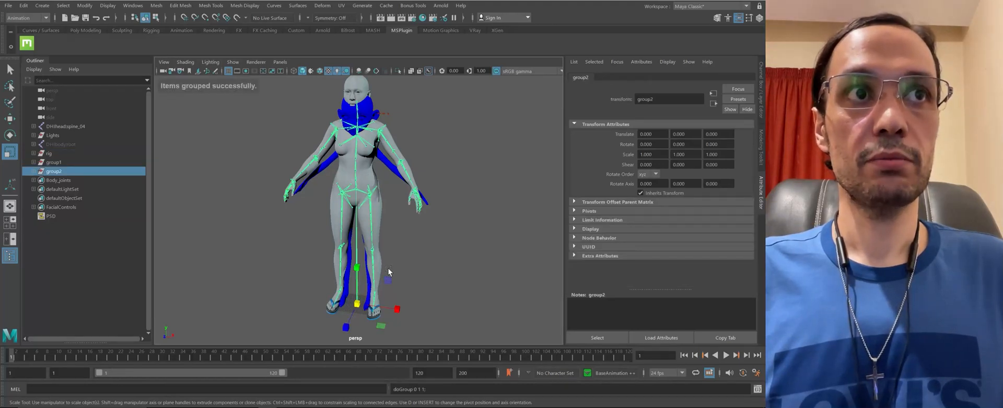
pyautogui.keyDown('alt'); pyautogui.moveTo(305, 232); pyautogui.dragTo(332, 220); pyautogui.keyUp('alt')
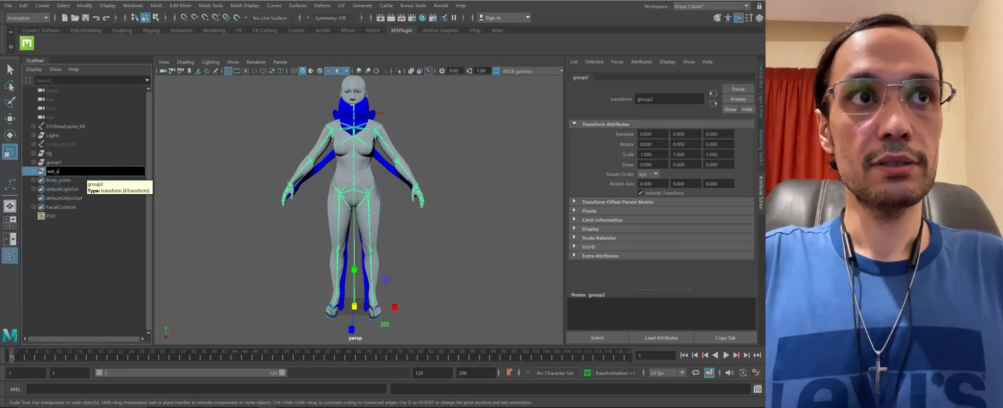
pyautogui.press('Return')
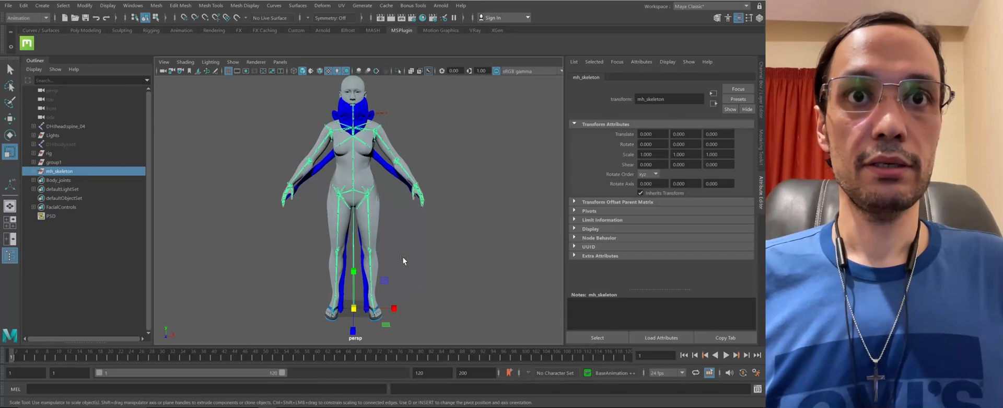
# Scale the mh_skeleton group uniformly to about 0.647 so it approaches the stylized character's proportions
pyautogui.keyDown('alt'); pyautogui.moveTo(403, 256); pyautogui.dragTo(428, 220, button='middle'); pyautogui.keyUp('alt')
pyautogui.moveTo(379, 271); pyautogui.dragTo(340, 284)
pyautogui.moveTo(339, 284); pyautogui.dragTo(321, 291, button='middle')
pyautogui.scroll(2, 352, 237)
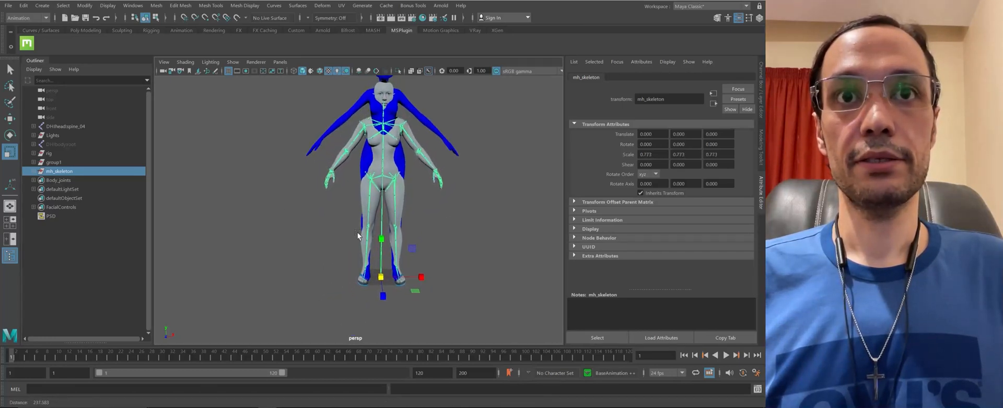
pyautogui.moveTo(374, 279); pyautogui.dragTo(354, 284)
pyautogui.keyDown('alt'); pyautogui.moveTo(363, 220); pyautogui.dragTo(355, 235, button='middle'); pyautogui.keyUp('alt')
pyautogui.scroll(2, 355, 234)
pyautogui.moveTo(372, 306); pyautogui.dragTo(364, 309, button='middle')
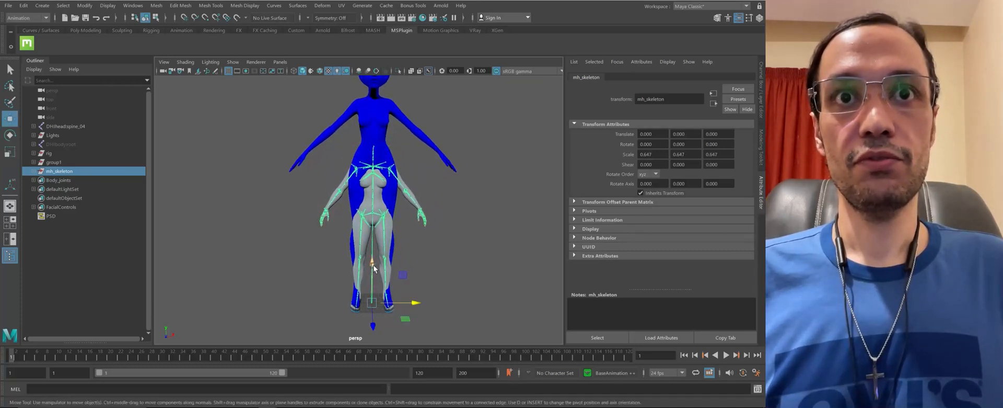
# Move mh_skeleton up to about 31.957 in Y and back to about -2.886 in Z inside the stylized body
pyautogui.moveTo(373, 268); pyautogui.dragTo(377, 208)
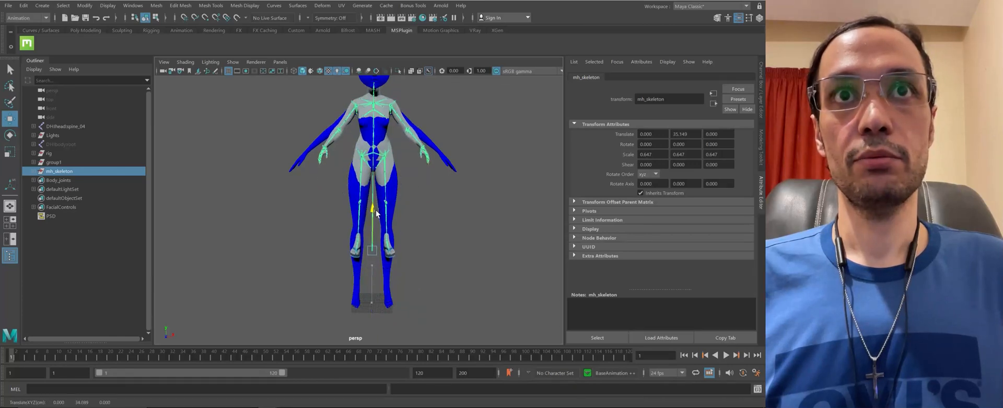
pyautogui.keyDown('alt'); pyautogui.moveTo(349, 224); pyautogui.dragTo(332, 268, button='middle'); pyautogui.keyUp('alt')
pyautogui.keyDown('alt'); pyautogui.moveTo(332, 268); pyautogui.dragTo(367, 254); pyautogui.keyUp('alt')
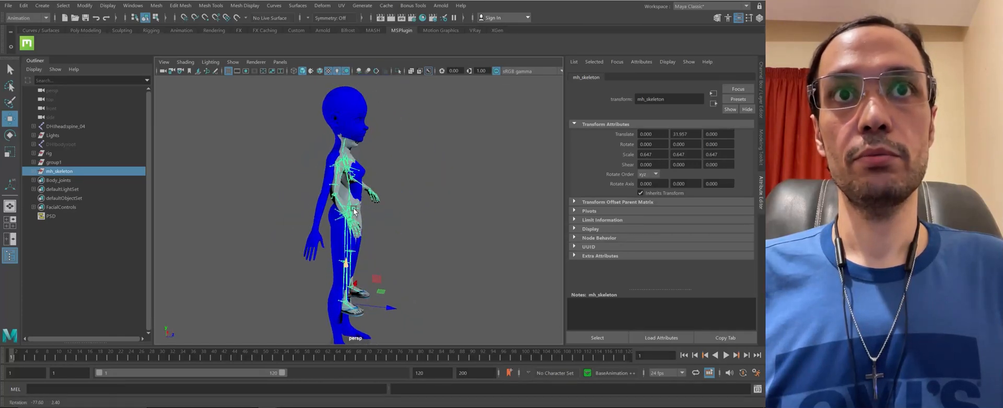
pyautogui.scroll(3, 367, 254)
pyautogui.keyDown('alt'); pyautogui.moveTo(371, 286); pyautogui.dragTo(374, 272, button='middle'); pyautogui.keyUp('alt')
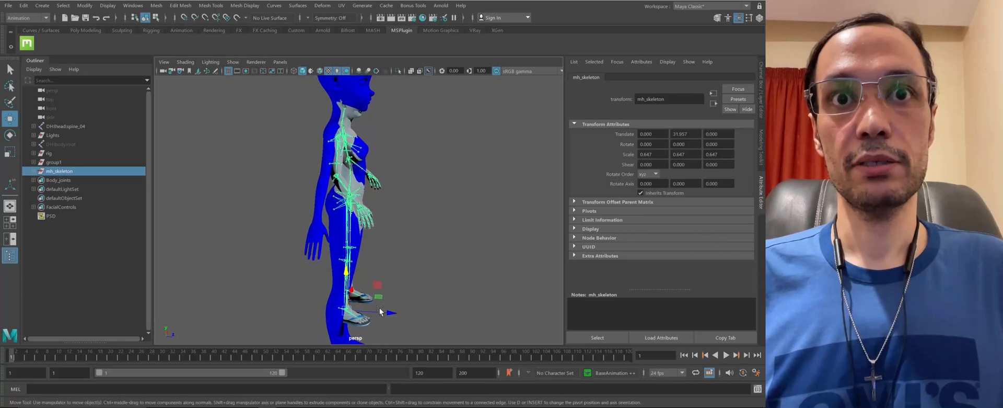
pyautogui.moveTo(382, 314); pyautogui.dragTo(378, 314)
# Refine mh_skeleton's uniform scale to about 0.659 and its Y translation to about 31.965
pyautogui.keyDown('alt'); pyautogui.moveTo(331, 289); pyautogui.dragTo(355, 293); pyautogui.keyUp('alt')
pyautogui.press('w')
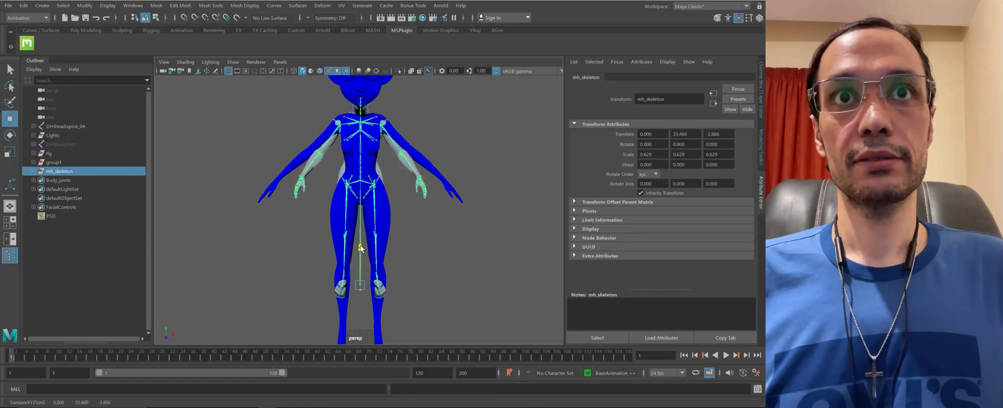
pyautogui.keyDown('alt'); pyautogui.moveTo(300, 212); pyautogui.dragTo(376, 230); pyautogui.keyUp('alt')
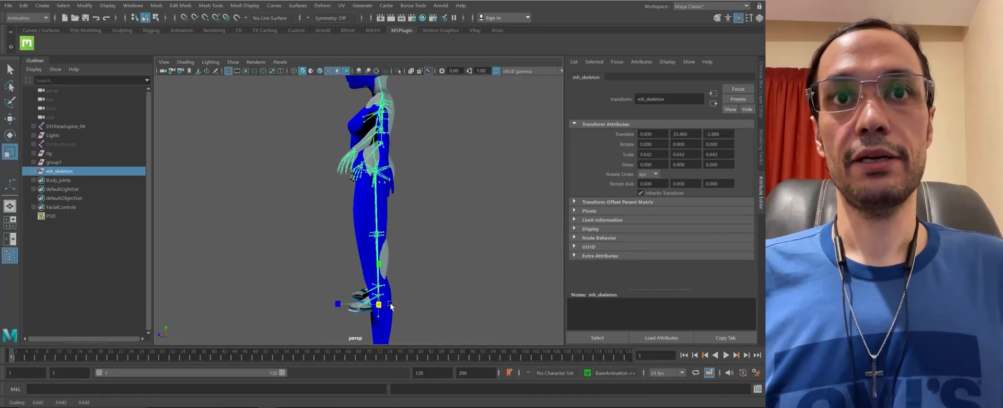
pyautogui.moveTo(378, 266); pyautogui.dragTo(378, 268)
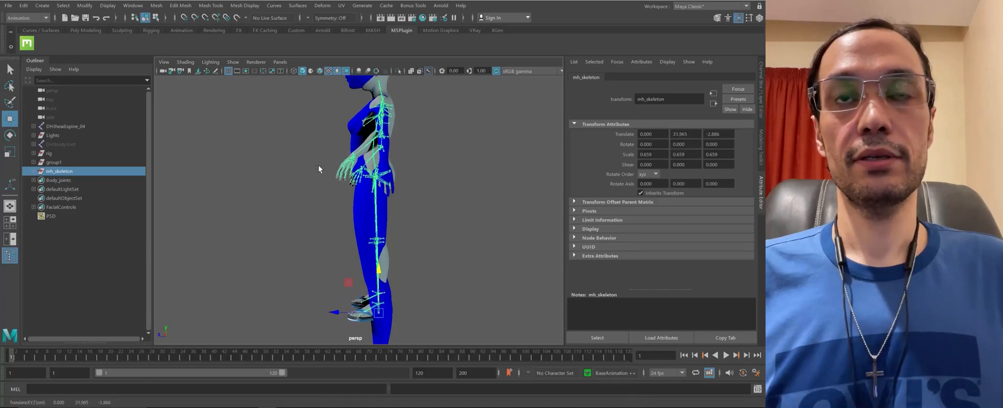
# Examine the scaled skeleton and body mesh against the stylized character from the back and sides
pyautogui.keyDown('alt'); pyautogui.moveTo(319, 165); pyautogui.dragTo(481, 260); pyautogui.keyUp('alt')
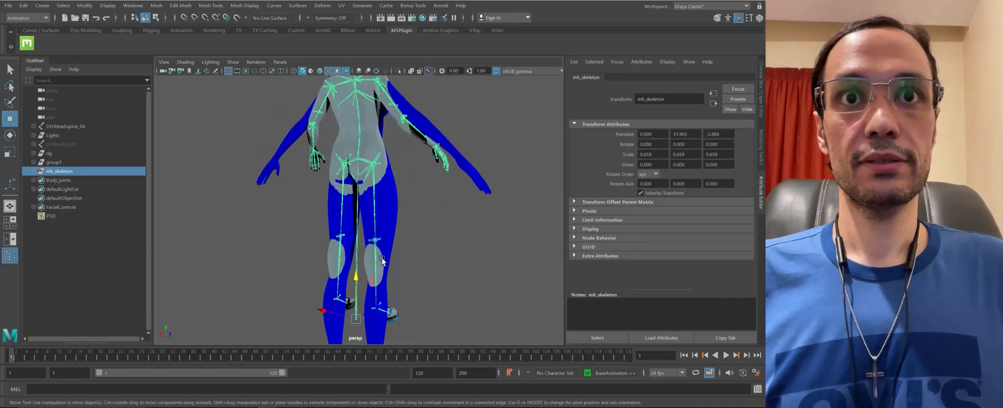
pyautogui.keyDown('alt'); pyautogui.moveTo(382, 260); pyautogui.dragTo(309, 209); pyautogui.keyUp('alt')
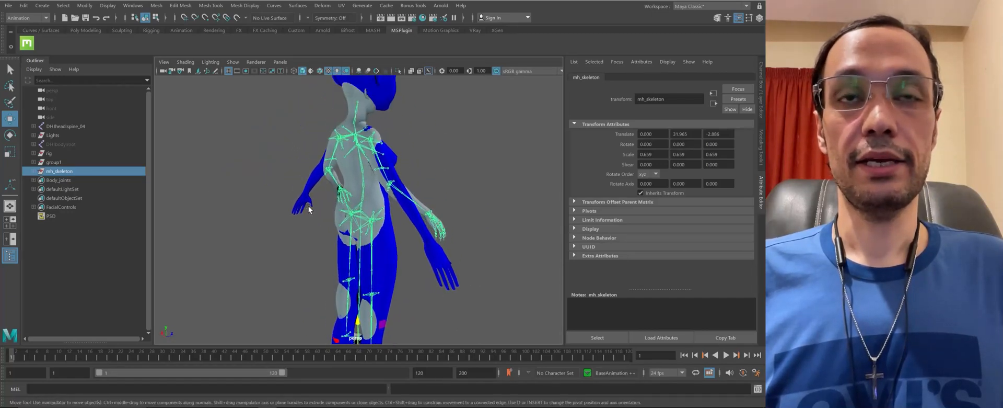
pyautogui.keyDown('alt'); pyautogui.moveTo(308, 207); pyautogui.dragTo(387, 240, button='right'); pyautogui.keyUp('alt')
pyautogui.keyDown('alt'); pyautogui.moveTo(313, 190); pyautogui.dragTo(358, 191); pyautogui.keyUp('alt')
pyautogui.keyDown('alt'); pyautogui.moveTo(358, 191); pyautogui.dragTo(280, 184, button='middle'); pyautogui.keyUp('alt')
pyautogui.keyDown('alt'); pyautogui.moveTo(335, 188); pyautogui.dragTo(418, 196, button='right'); pyautogui.keyUp('alt')
pyautogui.keyDown('alt'); pyautogui.moveTo(347, 173); pyautogui.dragTo(262, 191); pyautogui.keyUp('alt')
pyautogui.keyDown('alt'); pyautogui.moveTo(256, 191); pyautogui.dragTo(262, 214, button='right'); pyautogui.keyUp('alt')
pyautogui.keyDown('alt'); pyautogui.moveTo(261, 215); pyautogui.dragTo(377, 197); pyautogui.keyUp('alt')
# Switch the viewport to wireframe display and check the hip joints against the stylized mesh
pyautogui.press('4')
pyautogui.keyDown('alt'); pyautogui.moveTo(377, 196); pyautogui.dragTo(354, 193, button='right'); pyautogui.keyUp('alt')
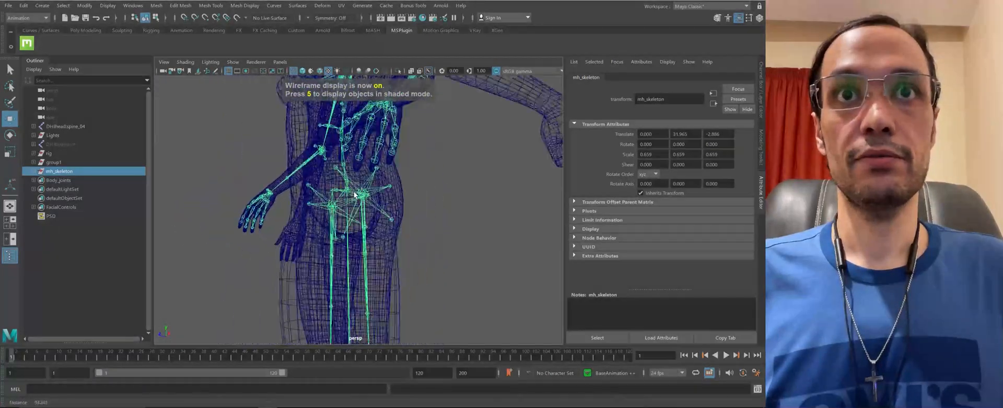
pyautogui.keyDown('alt'); pyautogui.moveTo(355, 195); pyautogui.dragTo(376, 178); pyautogui.keyUp('alt')
pyautogui.keyDown('alt'); pyautogui.moveTo(376, 178); pyautogui.dragTo(360, 179, button='right'); pyautogui.keyUp('alt')
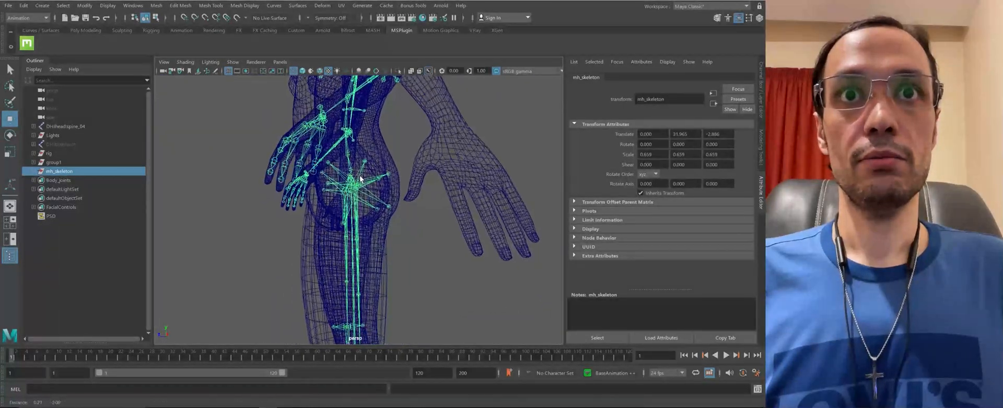
pyautogui.keyDown('alt'); pyautogui.moveTo(362, 199); pyautogui.dragTo(422, 203); pyautogui.keyUp('alt')
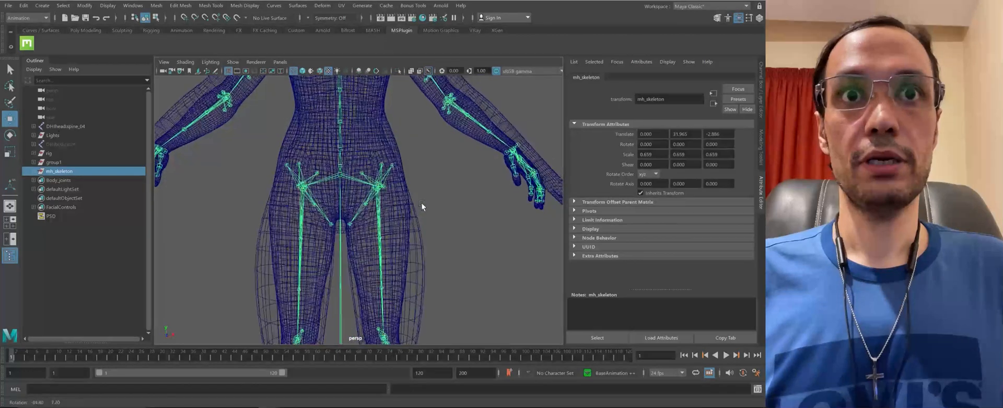
# Lower mh_skeleton to about 30.664 in Y to line up its leg joints with the stylized character
pyautogui.keyDown('alt'); pyautogui.moveTo(359, 202); pyautogui.dragTo(348, 316, button='right'); pyautogui.keyUp('alt')
pyautogui.keyDown('alt'); pyautogui.moveTo(364, 216); pyautogui.dragTo(387, 311, button='right'); pyautogui.keyUp('alt')
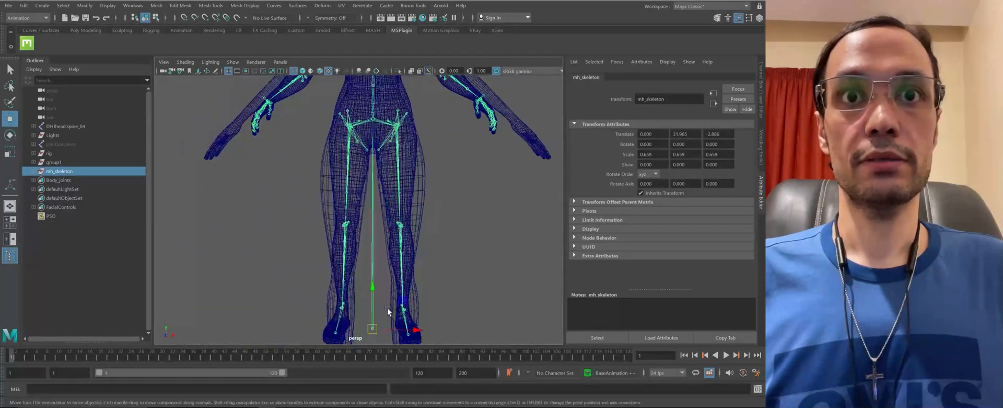
pyautogui.moveTo(374, 292); pyautogui.dragTo(374, 297)
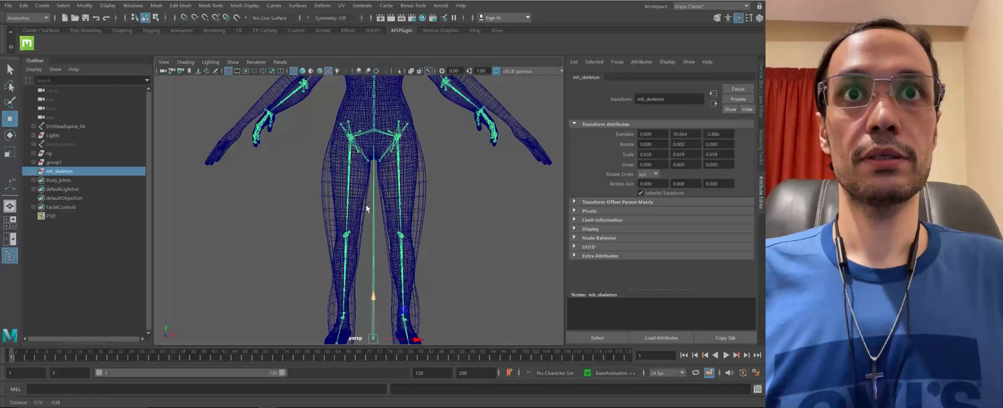
# Examine the hip and pelvis joints against the stylized mesh in wireframe and shaded display from several angles
pyautogui.keyDown('alt'); pyautogui.moveTo(366, 205); pyautogui.dragTo(367, 230, button='middle'); pyautogui.keyUp('alt')
pyautogui.keyDown('alt'); pyautogui.moveTo(367, 230); pyautogui.dragTo(443, 231, button='right'); pyautogui.keyUp('alt')
pyautogui.keyDown('alt'); pyautogui.moveTo(405, 175); pyautogui.dragTo(392, 240, button='middle'); pyautogui.keyUp('alt')
pyautogui.scroll(8, 410, 246)
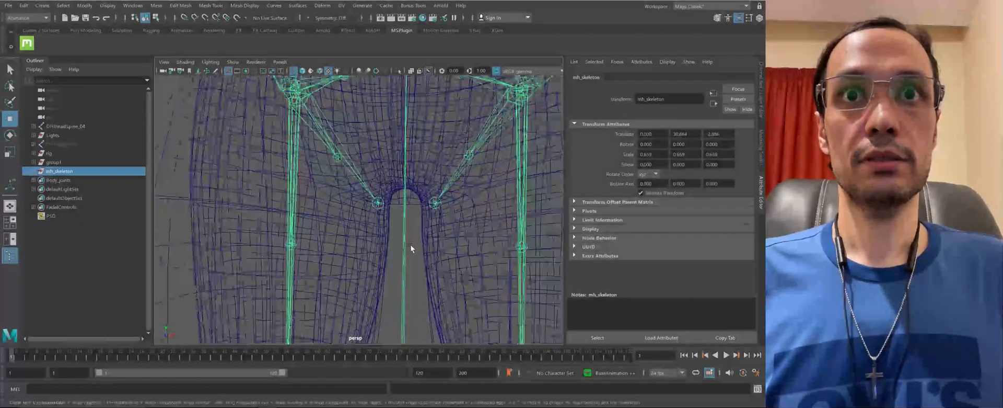
pyautogui.scroll(5, 392, 236)
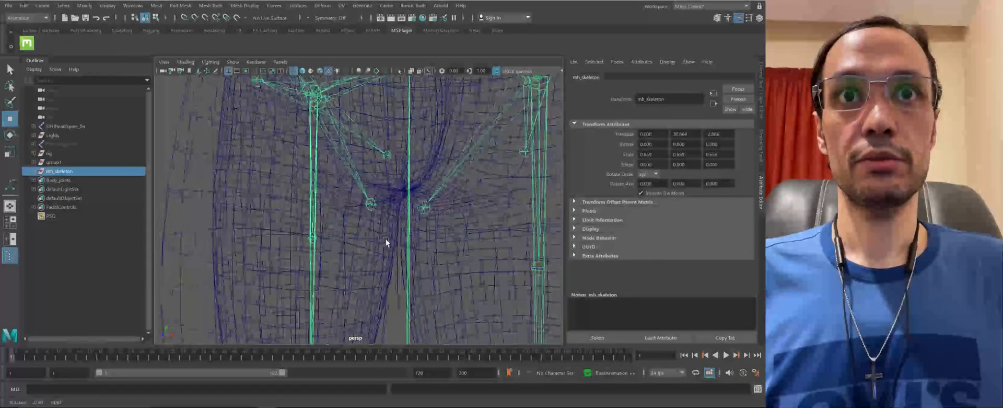
pyautogui.press('5')
pyautogui.keyDown('alt'); pyautogui.moveTo(399, 242); pyautogui.dragTo(434, 213); pyautogui.keyUp('alt')
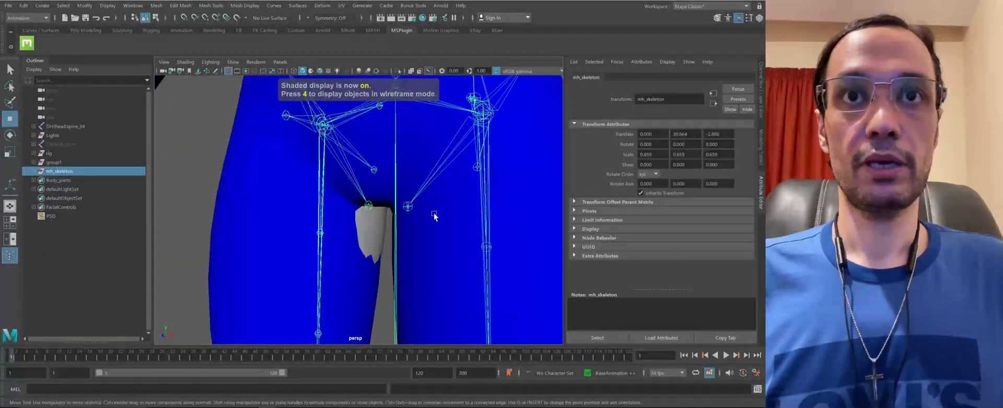
pyautogui.scroll(-5, 428, 209)
pyautogui.keyDown('alt'); pyautogui.moveTo(386, 184); pyautogui.dragTo(345, 199); pyautogui.keyUp('alt')
pyautogui.keyDown('alt'); pyautogui.moveTo(345, 199); pyautogui.dragTo(272, 175, button='right'); pyautogui.keyUp('alt')
pyautogui.keyDown('alt'); pyautogui.moveTo(270, 174); pyautogui.dragTo(289, 185); pyautogui.keyUp('alt')
pyautogui.keyDown('alt'); pyautogui.moveTo(289, 185); pyautogui.dragTo(361, 197, button='right'); pyautogui.keyUp('alt')
pyautogui.keyDown('alt'); pyautogui.moveTo(363, 197); pyautogui.dragTo(351, 183); pyautogui.keyUp('alt')
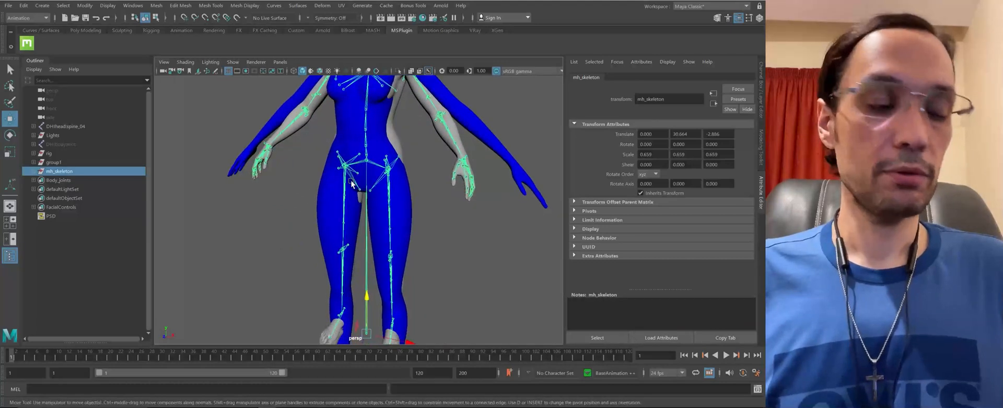
# Save the scene and select the right thigh joint, thigh_r_drv, of the MetaHuman skeleton
pyautogui.hotkey('ctrl', 's')
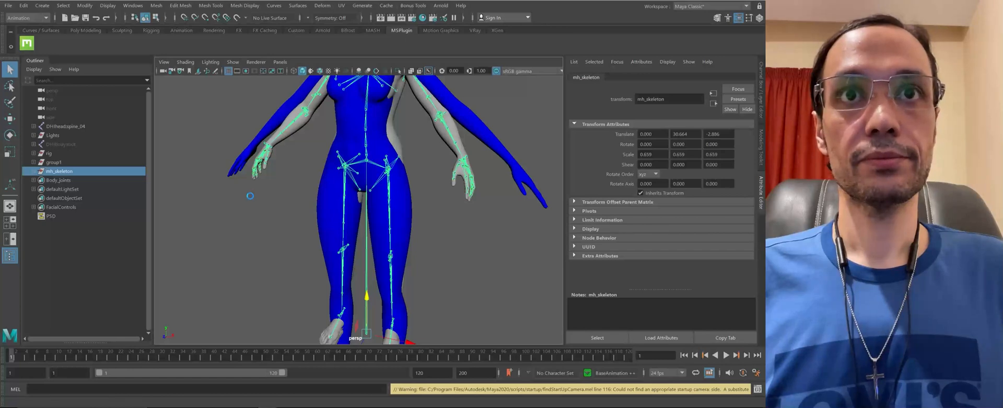
pyautogui.press('w')
pyautogui.keyDown('alt'); pyautogui.moveTo(285, 224); pyautogui.dragTo(382, 215); pyautogui.keyUp('alt')
pyautogui.click(395, 242)
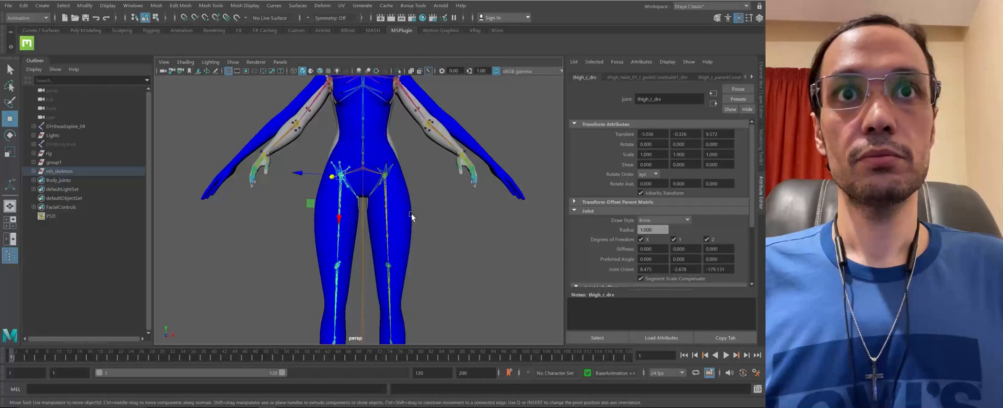
pyautogui.keyDown('alt'); pyautogui.moveTo(412, 214); pyautogui.dragTo(398, 181, button='middle'); pyautogui.keyUp('alt')
pyautogui.keyDown('alt'); pyautogui.moveTo(398, 180); pyautogui.dragTo(317, 186, button='right'); pyautogui.keyUp('alt')
pyautogui.keyDown('alt'); pyautogui.moveTo(317, 187); pyautogui.dragTo(321, 198); pyautogui.keyUp('alt')
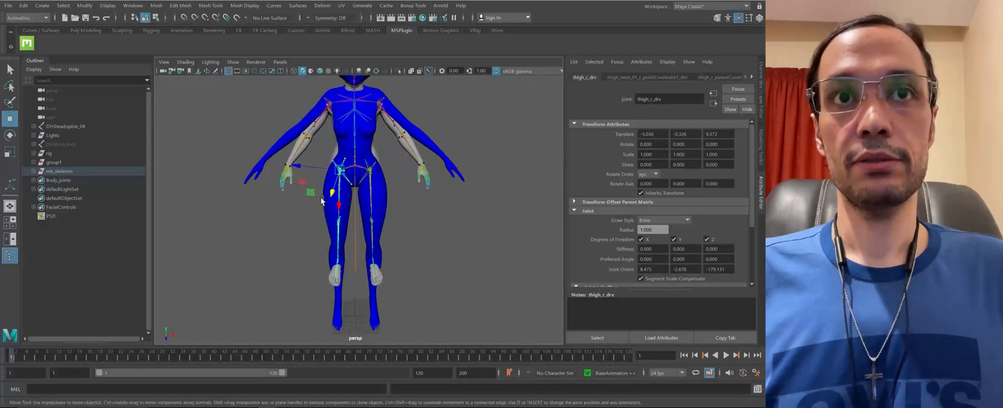
pyautogui.keyDown('alt'); pyautogui.moveTo(321, 200); pyautogui.dragTo(396, 193, button='right'); pyautogui.keyUp('alt')
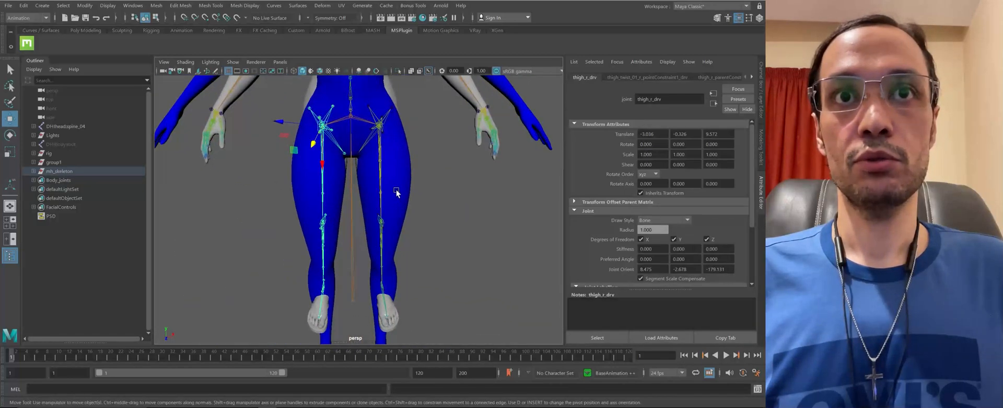
# Lower the left calf and foot joints to the stylized character's knee and ankle, with foot_l_drv at about -57.708 in X translation
pyautogui.click(406, 248)
pyautogui.keyDown('alt'); pyautogui.moveTo(405, 246); pyautogui.dragTo(400, 227, button='middle'); pyautogui.keyUp('alt')
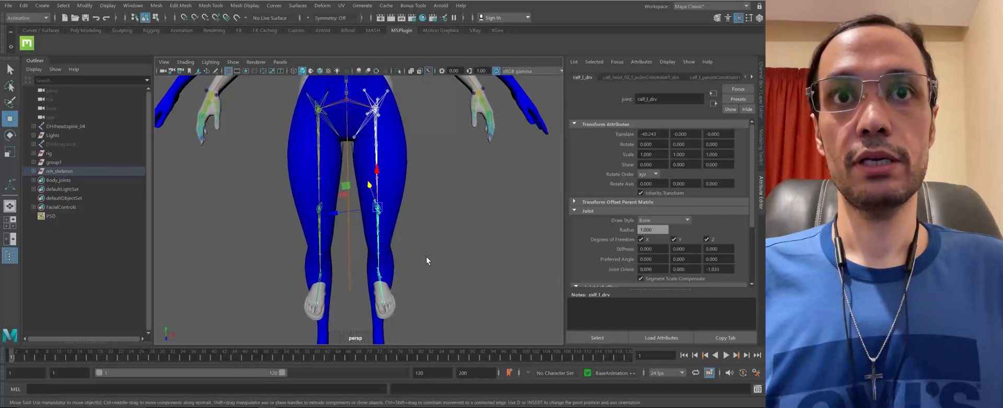
pyautogui.keyDown('alt'); pyautogui.moveTo(427, 260); pyautogui.dragTo(395, 170); pyautogui.keyUp('alt')
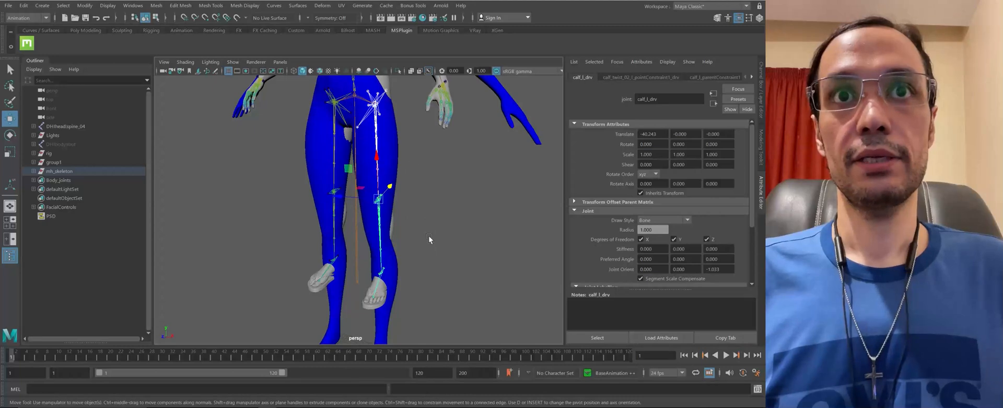
pyautogui.keyDown('alt'); pyautogui.moveTo(372, 256); pyautogui.dragTo(386, 297, button='right'); pyautogui.keyUp('alt')
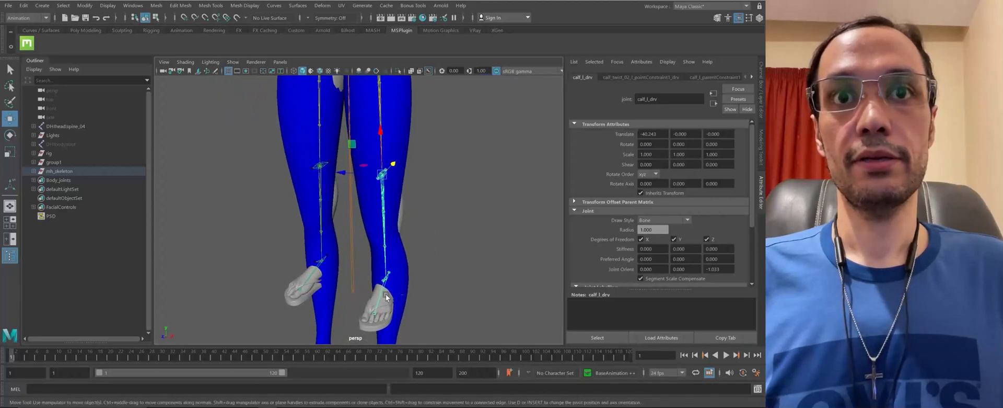
pyautogui.keyDown('alt'); pyautogui.moveTo(466, 307); pyautogui.dragTo(382, 206); pyautogui.keyUp('alt')
pyautogui.keyDown('ctrl'); pyautogui.keyDown('shift'); pyautogui.rightClick(382, 208); pyautogui.keyUp('shift'); pyautogui.keyUp('ctrl')
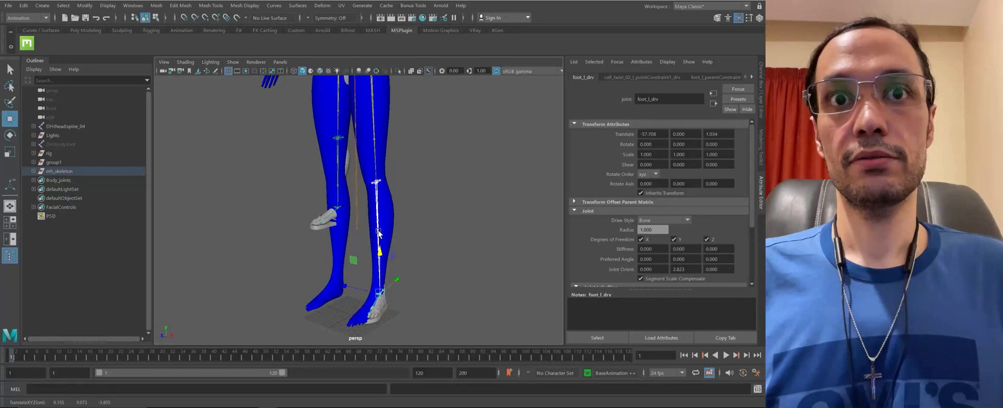
pyautogui.keyDown('alt'); pyautogui.moveTo(380, 235); pyautogui.dragTo(369, 272); pyautogui.keyUp('alt')
pyautogui.keyDown('alt'); pyautogui.moveTo(369, 271); pyautogui.dragTo(422, 302, button='right'); pyautogui.keyUp('alt')
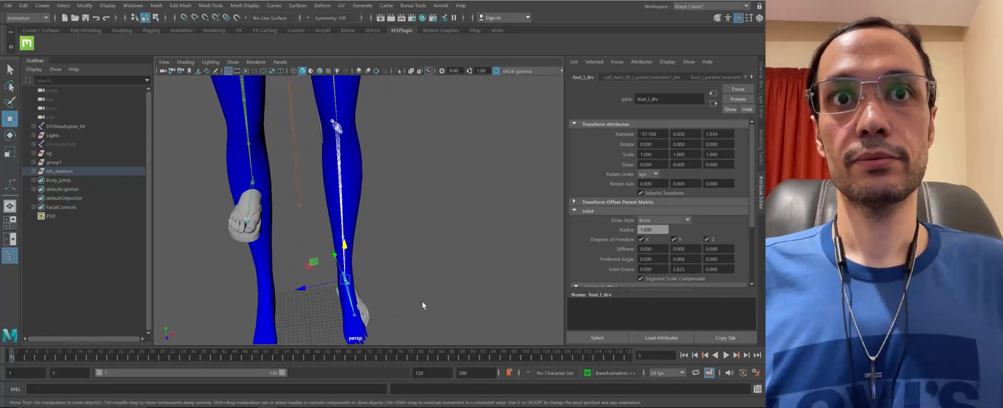
# Rotate the left foot joint, foot_l_drv, to about -6.794 in X
pyautogui.keyDown('alt'); pyautogui.moveTo(336, 299); pyautogui.dragTo(283, 121); pyautogui.keyUp('alt')
pyautogui.press('e')
pyautogui.press('w')
# Move the left ball joint, ball_l_drv, forward so the foot reaches the stylized character's toes
pyautogui.keyDown('alt'); pyautogui.moveTo(393, 218); pyautogui.dragTo(378, 269, button='middle'); pyautogui.keyUp('alt')
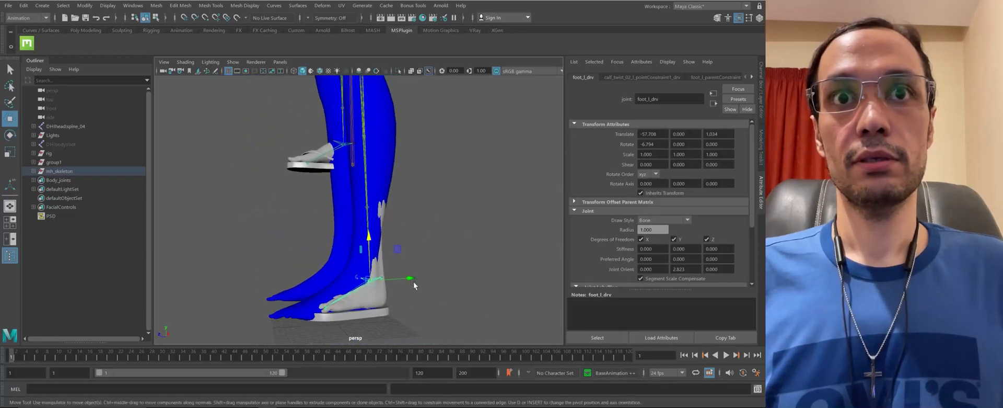
pyautogui.keyDown('alt'); pyautogui.moveTo(414, 284); pyautogui.dragTo(270, 300); pyautogui.keyUp('alt')
pyautogui.hotkey('ctrl', 'z')
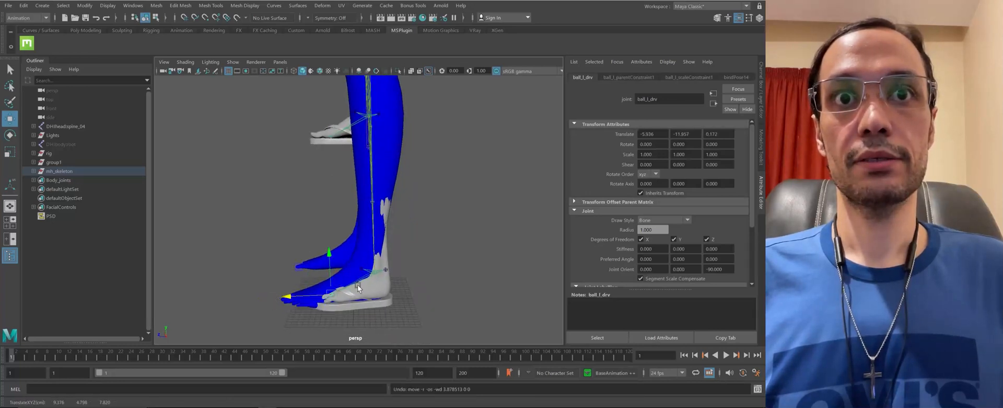
pyautogui.keyDown('alt'); pyautogui.moveTo(357, 284); pyautogui.dragTo(378, 283, button='right'); pyautogui.keyUp('alt')
pyautogui.keyDown('alt'); pyautogui.moveTo(322, 289); pyautogui.dragTo(382, 280); pyautogui.keyUp('alt')
pyautogui.click(360, 274)
pyautogui.keyDown('alt'); pyautogui.moveTo(382, 280); pyautogui.dragTo(325, 229, button='right'); pyautogui.keyUp('alt')
pyautogui.keyDown('alt'); pyautogui.moveTo(325, 229); pyautogui.dragTo(325, 252, button='middle'); pyautogui.keyUp('alt')
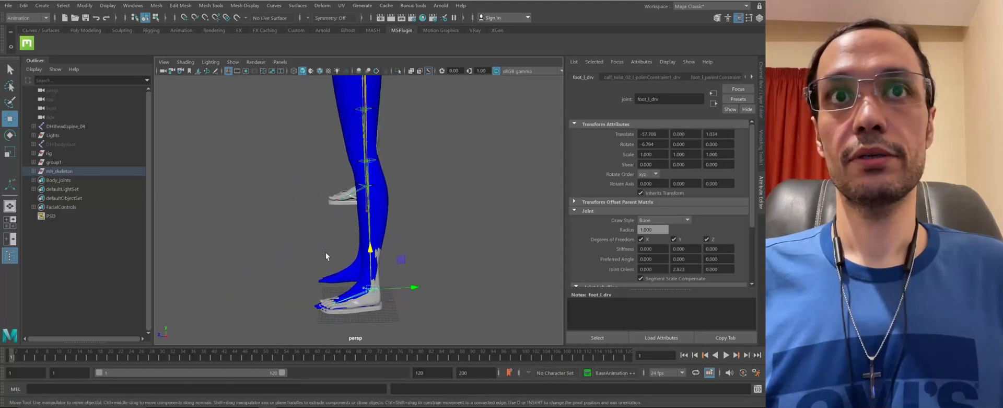
# Switch to wireframe display and check the adjusted left leg joints from knee to hip against the stylized mesh
pyautogui.keyDown('alt'); pyautogui.moveTo(325, 252); pyautogui.dragTo(388, 183); pyautogui.keyUp('alt')
pyautogui.click(344, 210)
pyautogui.keyDown('alt'); pyautogui.moveTo(344, 210); pyautogui.dragTo(343, 255, button='middle'); pyautogui.keyUp('alt')
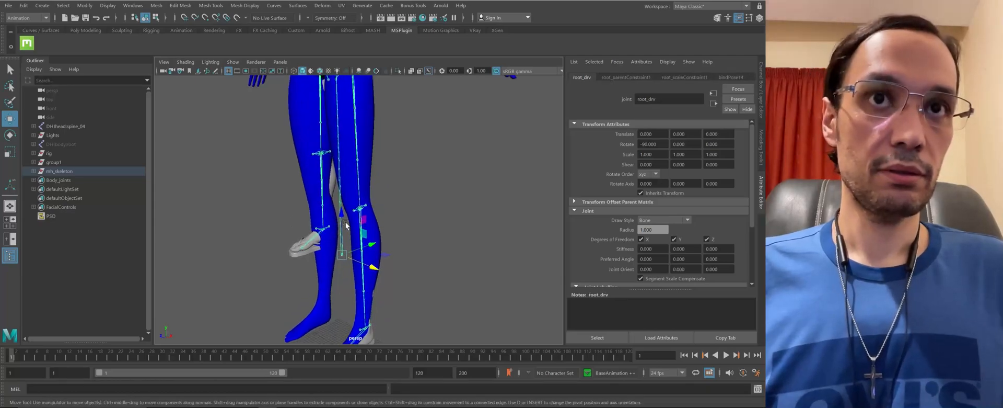
pyautogui.keyDown('alt'); pyautogui.moveTo(343, 255); pyautogui.dragTo(361, 230); pyautogui.keyUp('alt')
pyautogui.press('4')
pyautogui.keyDown('alt'); pyautogui.moveTo(418, 243); pyautogui.dragTo(418, 209); pyautogui.keyUp('alt')
pyautogui.keyDown('alt'); pyautogui.moveTo(418, 209); pyautogui.dragTo(392, 147, button='right'); pyautogui.keyUp('alt')
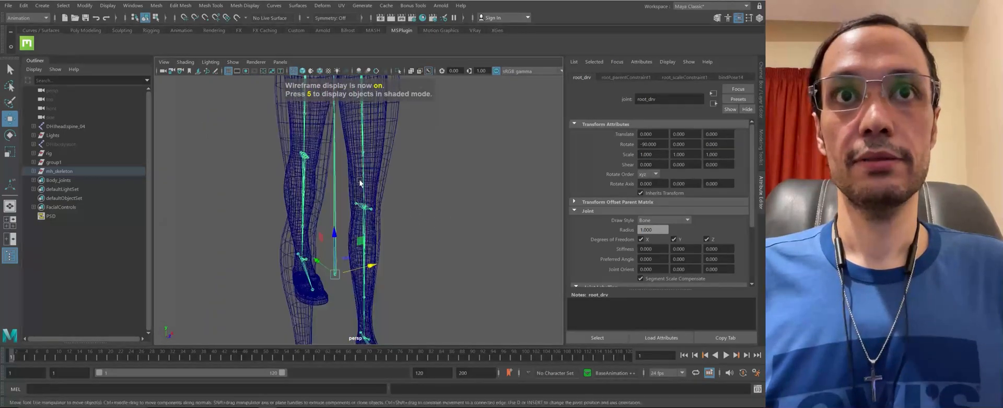
pyautogui.keyDown('alt'); pyautogui.moveTo(392, 146); pyautogui.dragTo(399, 235, button='middle'); pyautogui.keyUp('alt')
pyautogui.keyDown('alt'); pyautogui.moveTo(400, 235); pyautogui.dragTo(444, 234); pyautogui.keyUp('alt')
pyautogui.moveTo(410, 202); pyautogui.dragTo(361, 201)
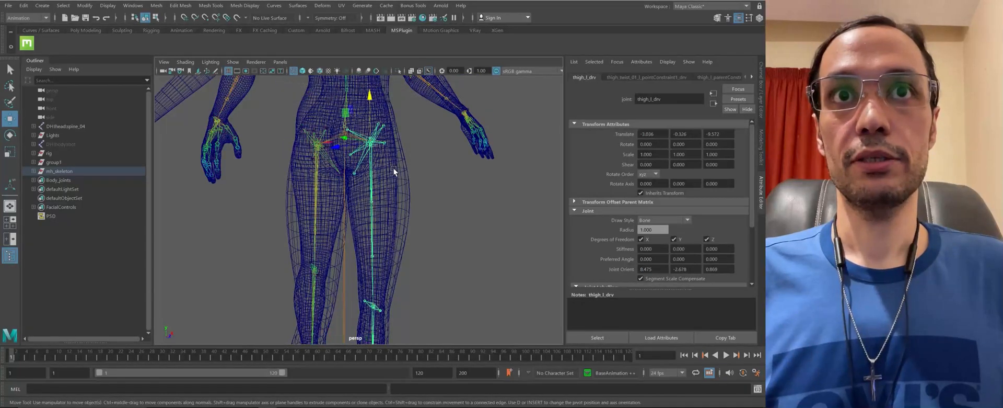
# Select the left upper arm joint, upperarm_l_drv, at the shoulder
pyautogui.keyDown('alt'); pyautogui.moveTo(393, 168); pyautogui.dragTo(388, 283, button='middle'); pyautogui.keyUp('alt')
pyautogui.keyDown('alt'); pyautogui.moveTo(387, 284); pyautogui.dragTo(332, 173); pyautogui.keyUp('alt')
pyautogui.keyDown('alt'); pyautogui.moveTo(332, 175); pyautogui.dragTo(317, 197, button='right'); pyautogui.keyUp('alt')
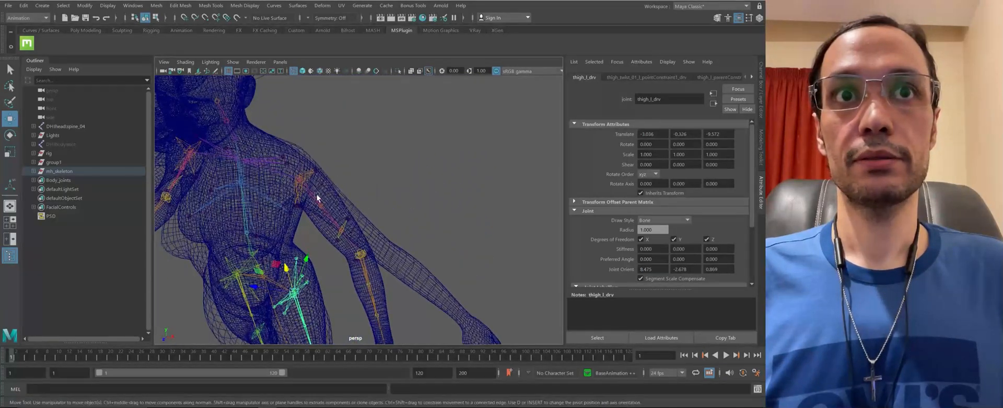
pyautogui.click(315, 195)
pyautogui.keyDown('alt'); pyautogui.moveTo(315, 195); pyautogui.dragTo(318, 208); pyautogui.keyUp('alt')
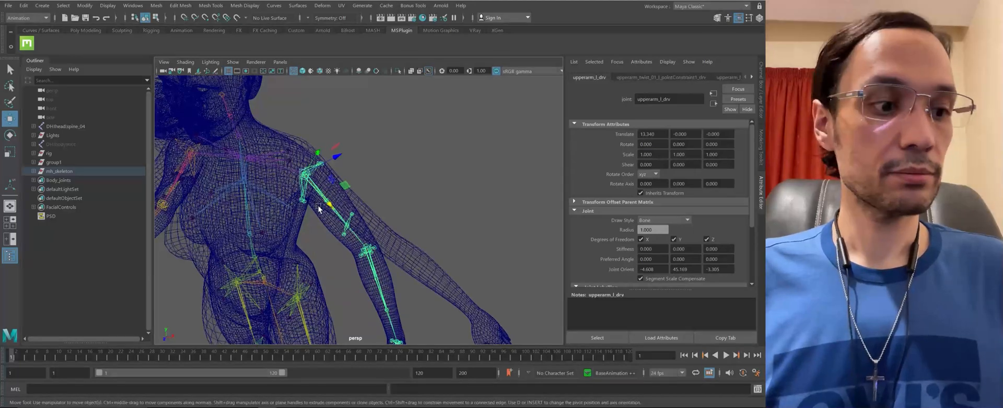
# Save the scene and return the viewport to shaded display around the left shoulder
pyautogui.hotkey('ctrl', 's')
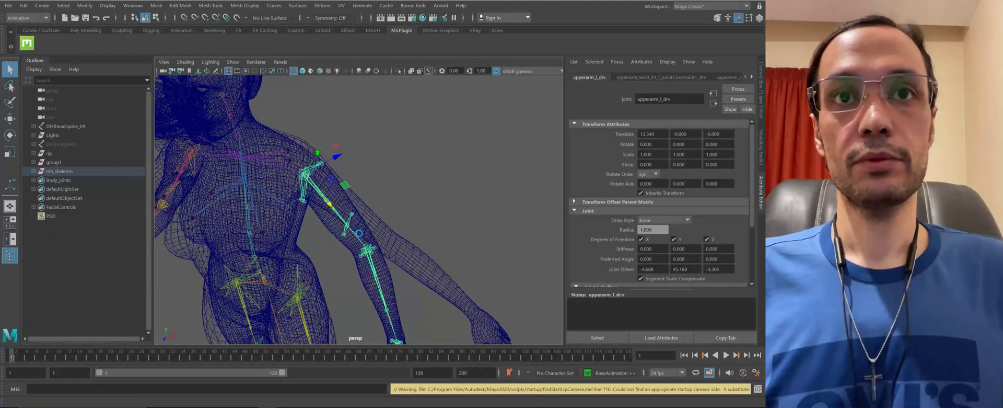
pyautogui.press('w')
pyautogui.keyDown('alt'); pyautogui.moveTo(353, 221); pyautogui.dragTo(325, 217); pyautogui.keyUp('alt')
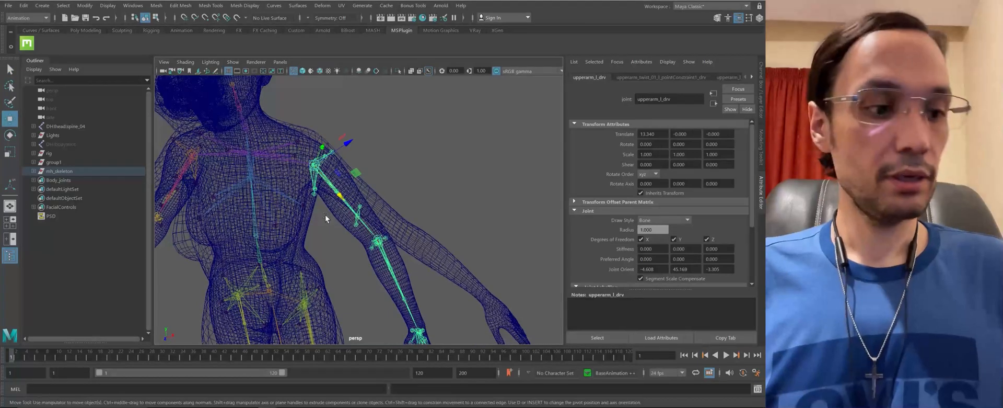
pyautogui.press('5')
pyautogui.keyDown('alt'); pyautogui.moveTo(327, 202); pyautogui.dragTo(329, 223, button='middle'); pyautogui.keyUp('alt')
pyautogui.keyDown('alt'); pyautogui.moveTo(328, 222); pyautogui.dragTo(340, 220, button='right'); pyautogui.keyUp('alt')
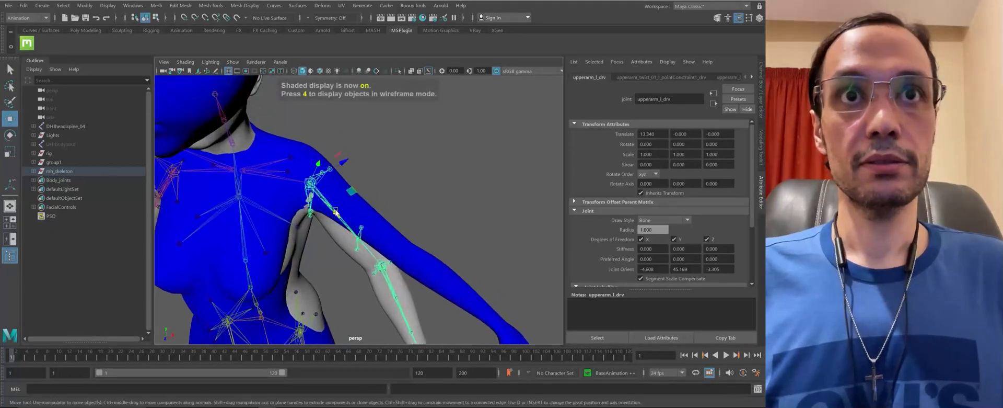
pyautogui.press('e')
pyautogui.moveTo(310, 219); pyautogui.dragTo(319, 189)
pyautogui.keyDown('alt'); pyautogui.moveTo(319, 190); pyautogui.dragTo(316, 233, button='middle'); pyautogui.keyUp('alt')
pyautogui.moveTo(369, 156); pyautogui.dragTo(365, 150)
pyautogui.hotkey('ctrl', 'z')
pyautogui.hotkey('ctrl', 'z')
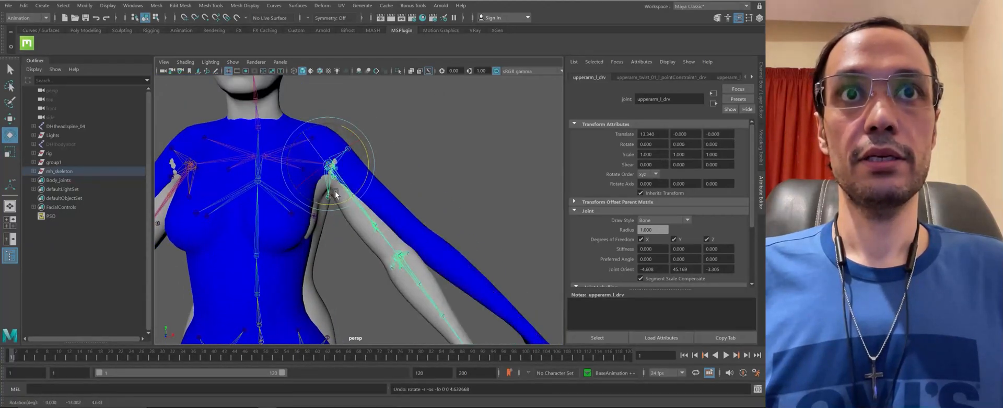
# Raise the left clavicle joint, clavicle_l_drv, to about 7.518 in X and 0.429 in Y translation
pyautogui.keyDown('alt'); pyautogui.moveTo(335, 190); pyautogui.dragTo(316, 168); pyautogui.keyUp('alt')
pyautogui.press('w')
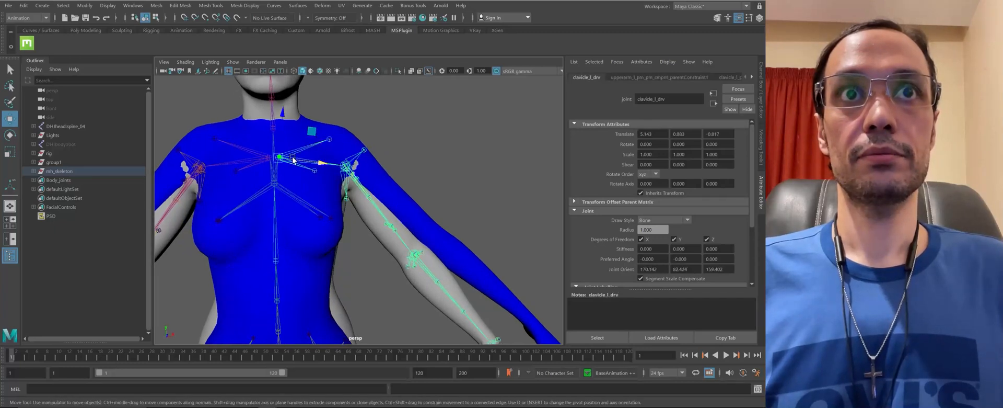
pyautogui.moveTo(277, 121); pyautogui.dragTo(278, 102)
pyautogui.scroll(2, 402, 193)
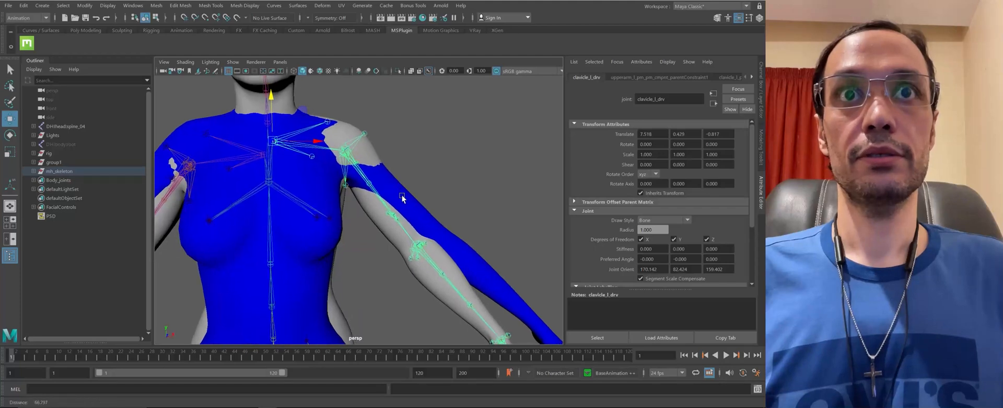
# Rotate the left upper arm joint outward along the stylized character's arm and nudge the left clavicle joint's height
pyautogui.click(380, 196)
pyautogui.press('e')
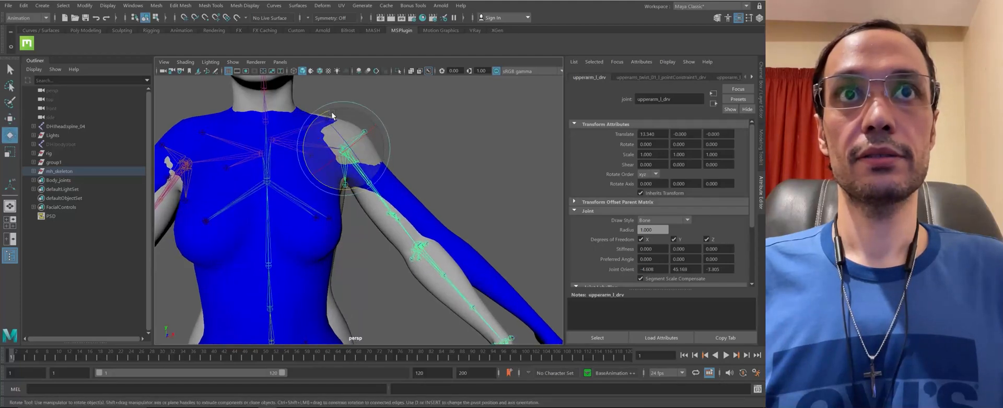
pyautogui.moveTo(332, 115); pyautogui.dragTo(320, 122)
pyautogui.press('w')
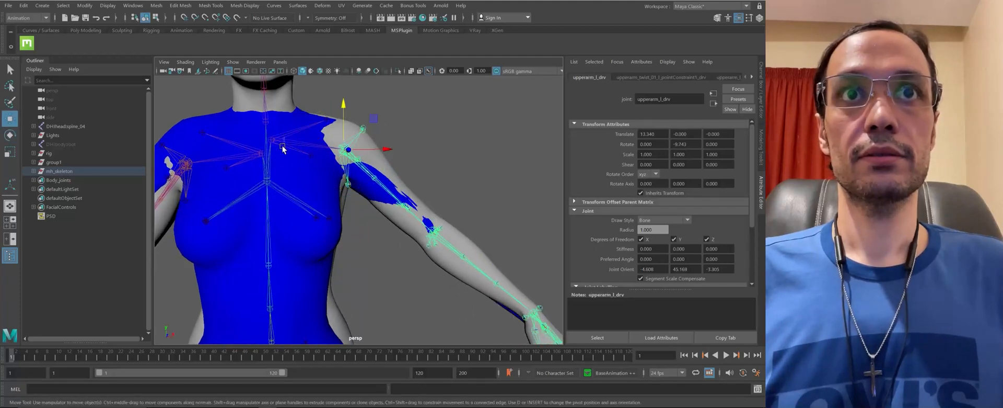
pyautogui.click(275, 104)
pyautogui.hotkey('ctrl', 'z')
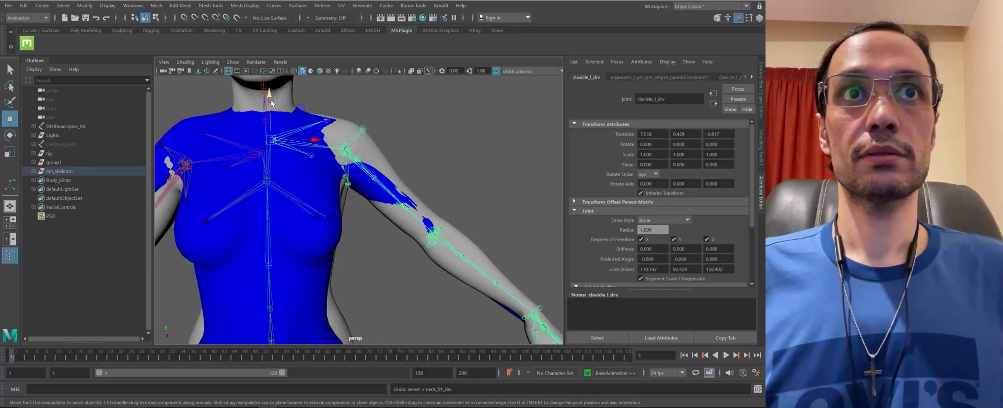
pyautogui.moveTo(271, 103); pyautogui.dragTo(271, 106)
# Refine the left upper arm joint's rotation to about -0.349, -9.737, 2.064 to follow the stylized arm
pyautogui.click(402, 196)
pyautogui.keyDown('alt'); pyautogui.moveTo(403, 196); pyautogui.dragTo(250, 140); pyautogui.keyUp('alt')
pyautogui.press('Down')
pyautogui.press('e')
pyautogui.press('q')
pyautogui.click(269, 160)
pyautogui.press('e')
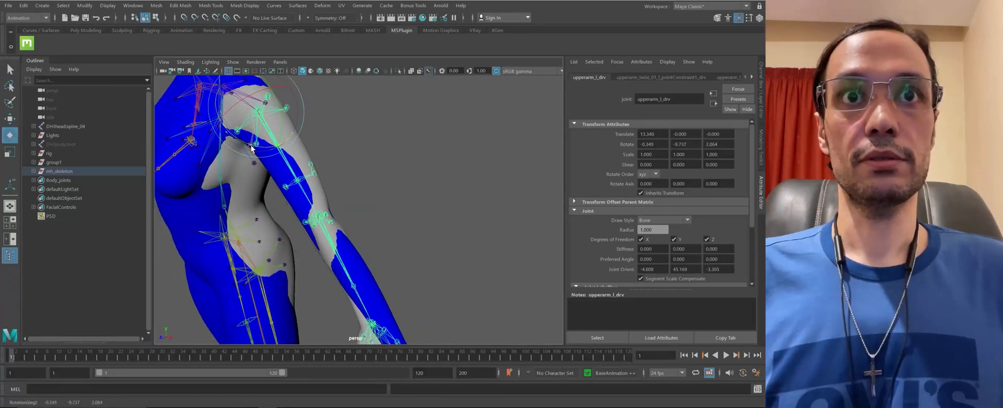
pyautogui.keyDown('alt'); pyautogui.moveTo(358, 225); pyautogui.dragTo(314, 219, button='right'); pyautogui.keyUp('alt')
pyautogui.keyDown('alt'); pyautogui.moveTo(314, 220); pyautogui.dragTo(401, 193); pyautogui.keyUp('alt')
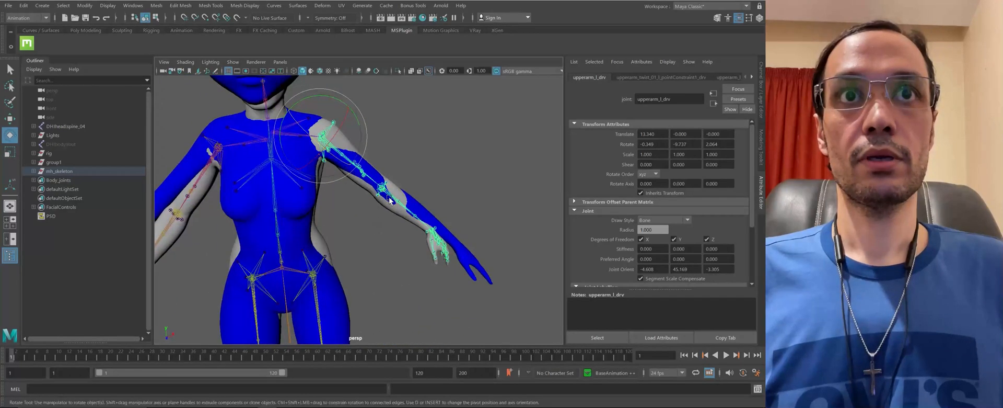
# Adjust the left forearm and hand joints so the wrist lines up with the stylized character's wrist
pyautogui.keyDown('alt'); pyautogui.moveTo(400, 192); pyautogui.dragTo(282, 170, button='middle'); pyautogui.keyUp('alt')
pyautogui.click(354, 202)
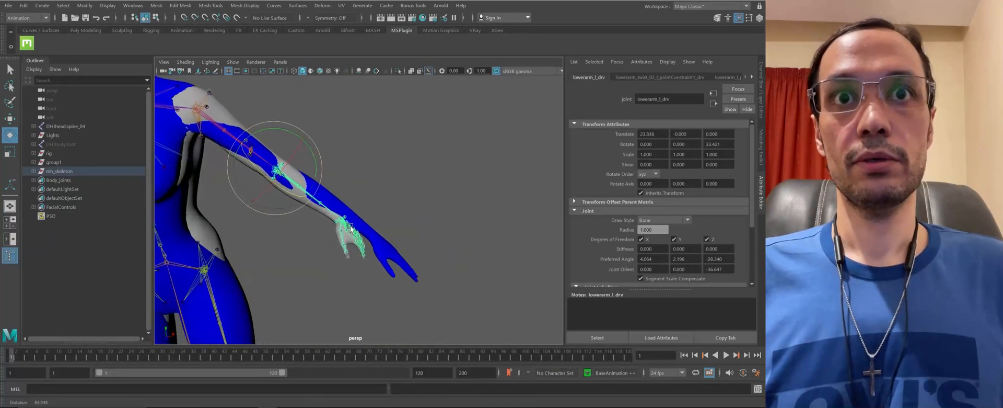
pyautogui.keyDown('alt'); pyautogui.moveTo(283, 170); pyautogui.dragTo(335, 251, button='right'); pyautogui.keyUp('alt')
pyautogui.keyDown('alt'); pyautogui.moveTo(335, 251); pyautogui.dragTo(328, 222, button='middle'); pyautogui.keyUp('alt')
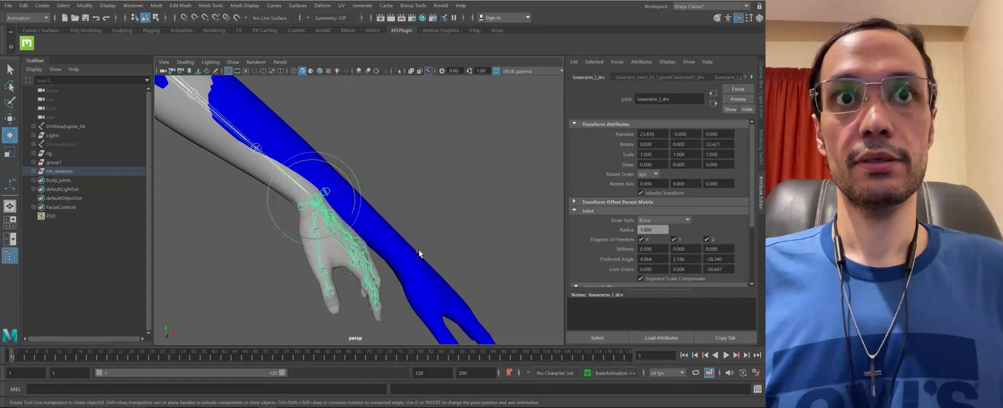
pyautogui.keyDown('alt'); pyautogui.moveTo(419, 250); pyautogui.dragTo(336, 223, button='right'); pyautogui.keyUp('alt')
pyautogui.press('w')
pyautogui.moveTo(342, 203); pyautogui.dragTo(310, 189)
pyautogui.keyDown('alt'); pyautogui.moveTo(378, 246); pyautogui.dragTo(318, 234, button='right'); pyautogui.keyUp('alt')
pyautogui.keyDown('alt'); pyautogui.moveTo(318, 234); pyautogui.dragTo(304, 288); pyautogui.keyUp('alt')
pyautogui.keyDown('alt'); pyautogui.moveTo(304, 288); pyautogui.dragTo(280, 191); pyautogui.keyUp('alt')
# Rotate the left upper arm joint, upperarm_l_drv, to about -0.591, -11.269, 3.304
pyautogui.scroll(-3, 276, 149)
pyautogui.click(288, 132)
pyautogui.press('e')
pyautogui.keyDown('alt'); pyautogui.moveTo(334, 172); pyautogui.dragTo(273, 198); pyautogui.keyUp('alt')
pyautogui.moveTo(329, 138); pyautogui.dragTo(322, 154)
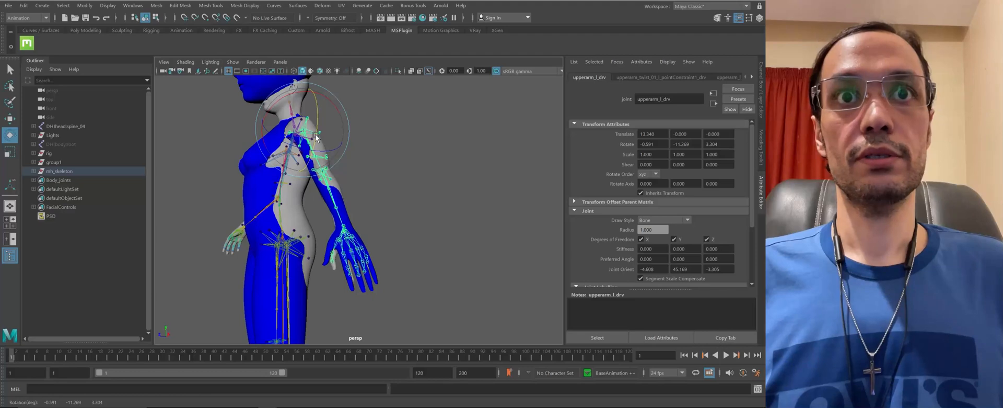
# Refine the left upper arm joint's rotation to about -0.592, -11.691, 3.308, checking the forearm against the stylized arm
pyautogui.moveTo(316, 138); pyautogui.dragTo(392, 196)
pyautogui.keyDown('alt'); pyautogui.moveTo(392, 209); pyautogui.dragTo(329, 199, button='middle'); pyautogui.keyUp('alt')
pyautogui.scroll(3, 328, 200)
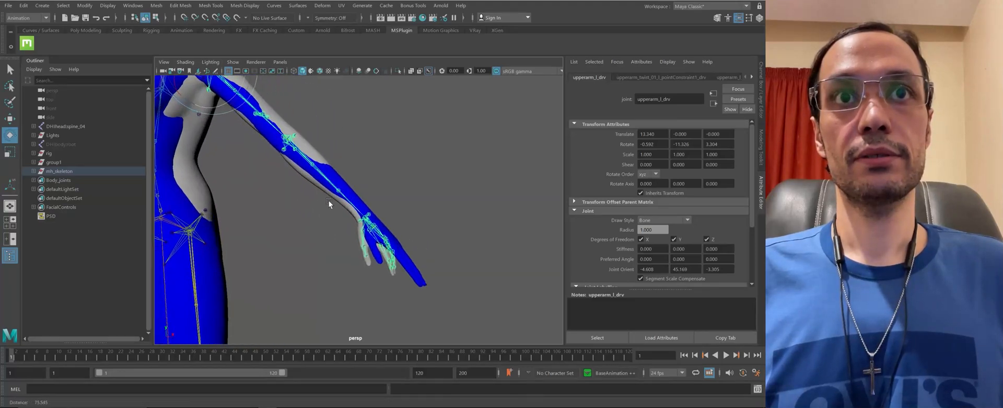
pyautogui.keyDown('alt'); pyautogui.moveTo(329, 199); pyautogui.dragTo(330, 171); pyautogui.keyUp('alt')
pyautogui.click(352, 204)
pyautogui.keyDown('alt'); pyautogui.moveTo(353, 204); pyautogui.dragTo(391, 257, button='middle'); pyautogui.keyUp('alt')
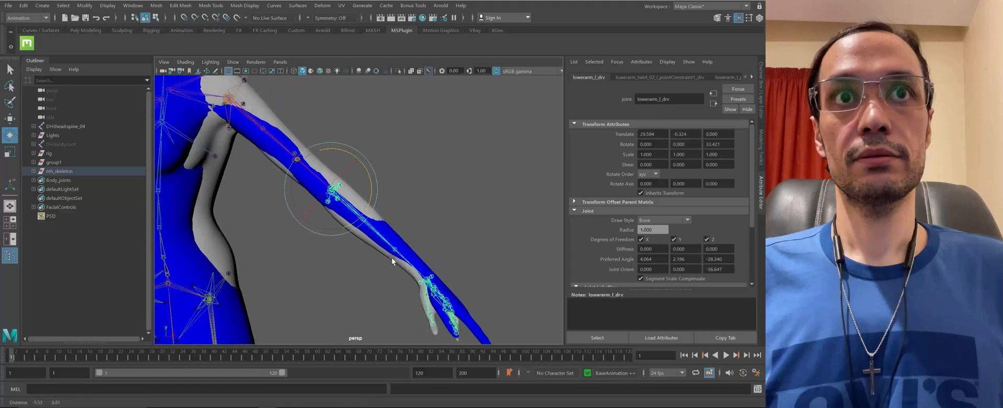
pyautogui.keyDown('alt'); pyautogui.moveTo(391, 257); pyautogui.dragTo(413, 250); pyautogui.keyUp('alt')
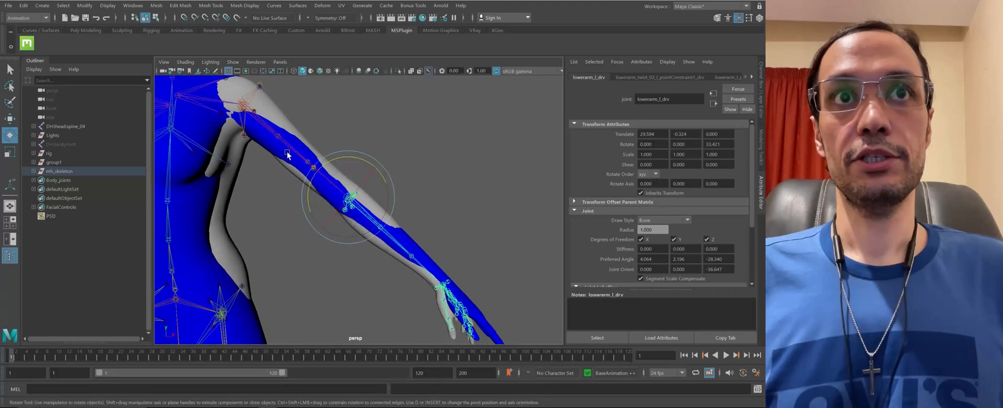
pyautogui.click(283, 122)
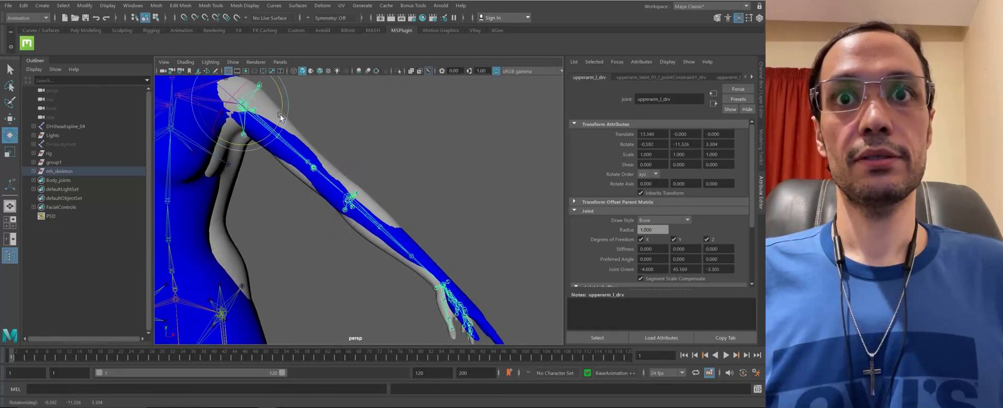
pyautogui.moveTo(280, 114); pyautogui.dragTo(280, 115)
# Move the left hand joint into line with the stylized character's wrist
pyautogui.keyDown('alt'); pyautogui.moveTo(437, 277); pyautogui.dragTo(369, 221, button='middle'); pyautogui.keyUp('alt')
pyautogui.scroll(4, 369, 221)
pyautogui.scroll(1, 369, 221)
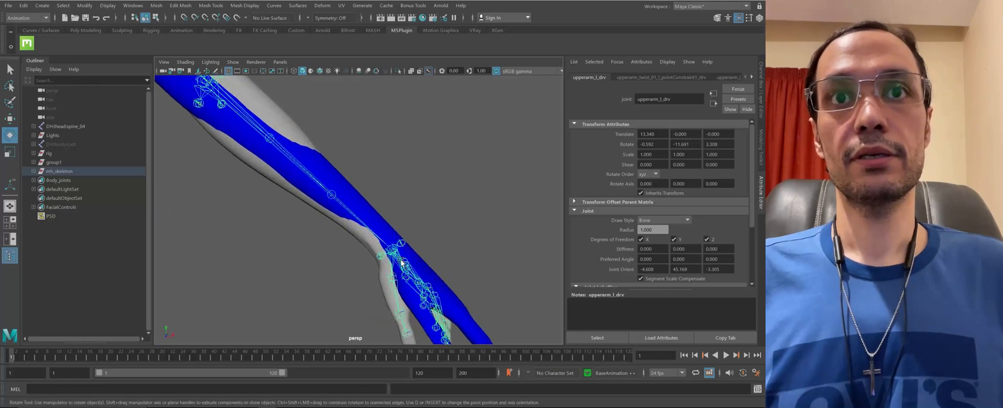
pyautogui.click(383, 261)
pyautogui.keyDown('alt'); pyautogui.moveTo(444, 313); pyautogui.dragTo(415, 269, button='middle'); pyautogui.keyUp('alt')
pyautogui.keyDown('alt'); pyautogui.moveTo(415, 270); pyautogui.dragTo(393, 184); pyautogui.keyUp('alt')
pyautogui.press('w')
pyautogui.moveTo(396, 151); pyautogui.dragTo(393, 151)
# Rotate the joints at the base of the left pinky toward the stylized character's pinky
pyautogui.keyDown('alt'); pyautogui.moveTo(333, 170); pyautogui.dragTo(365, 227); pyautogui.keyUp('alt')
pyautogui.moveTo(366, 226); pyautogui.dragTo(230, 230)
pyautogui.press('Down')
pyautogui.press('e')
pyautogui.keyDown('alt'); pyautogui.moveTo(313, 238); pyautogui.dragTo(340, 250); pyautogui.keyUp('alt')
pyautogui.keyDown('alt'); pyautogui.moveTo(340, 251); pyautogui.dragTo(353, 258, button='right'); pyautogui.keyUp('alt')
pyautogui.keyDown('alt'); pyautogui.moveTo(353, 258); pyautogui.dragTo(334, 252); pyautogui.keyUp('alt')
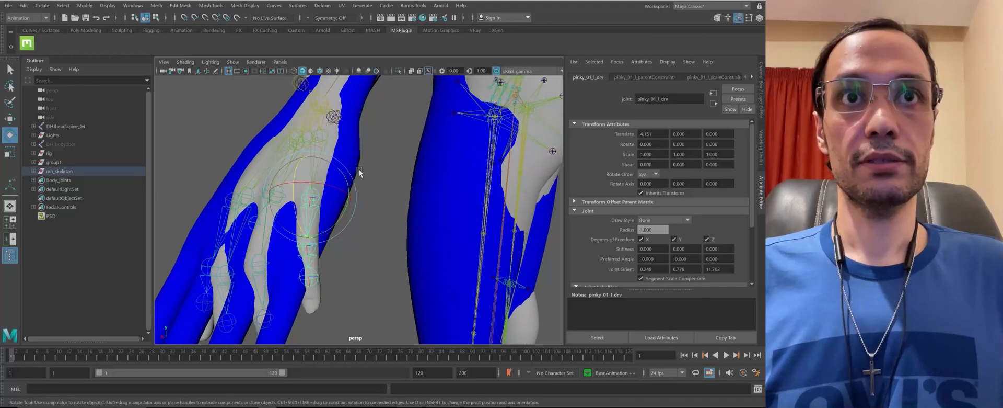
pyautogui.press('Down')
# Show the channel values and hide the new_character layer to isolate the MetaHuman hand and its finger joints
pyautogui.scroll(-4, 365, 235)
pyautogui.click(762, 98)
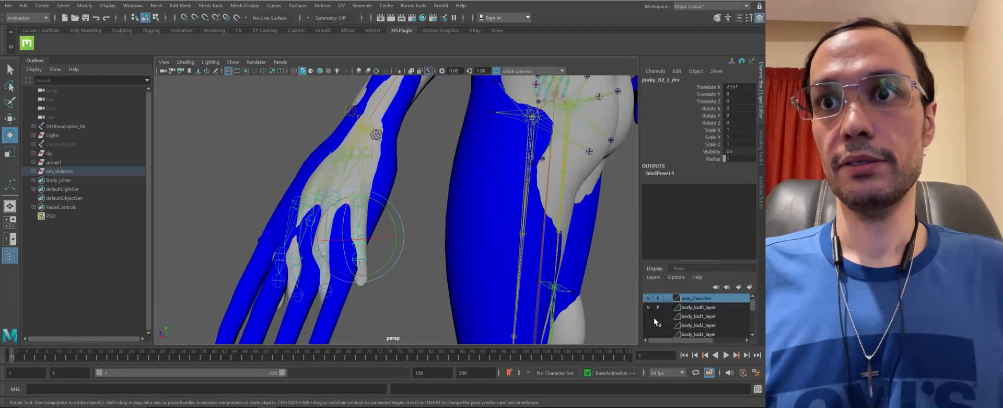
pyautogui.click(649, 298)
pyautogui.keyDown('alt'); pyautogui.moveTo(285, 219); pyautogui.dragTo(385, 229); pyautogui.keyUp('alt')
pyautogui.scroll(3, 386, 229)
pyautogui.press('q')
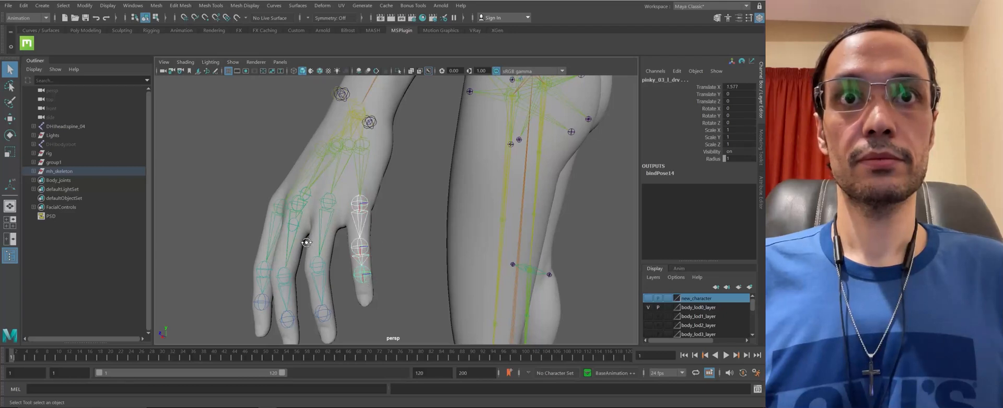
# Try to rotate the left ring finger's joints together and undo the rotation
pyautogui.keyDown('alt'); pyautogui.moveTo(306, 242); pyautogui.dragTo(272, 234); pyautogui.keyUp('alt')
pyautogui.keyDown('alt'); pyautogui.moveTo(335, 209); pyautogui.dragTo(295, 188); pyautogui.keyUp('alt')
pyautogui.press('e')
pyautogui.keyDown('alt'); pyautogui.moveTo(279, 189); pyautogui.dragTo(318, 192); pyautogui.keyUp('alt')
pyautogui.click(340, 279)
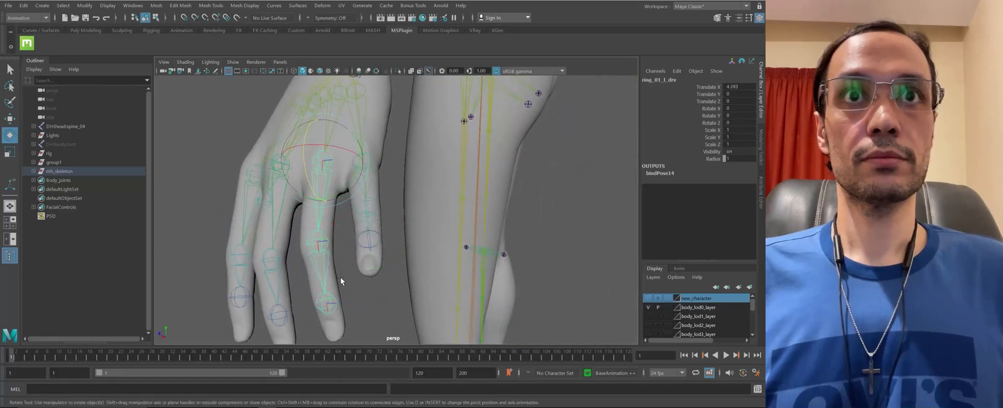
pyautogui.click(321, 304)
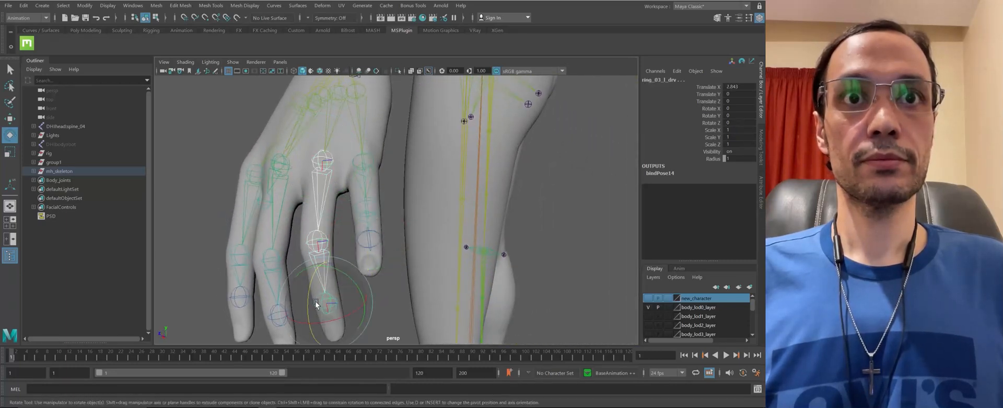
pyautogui.moveTo(309, 296); pyautogui.dragTo(312, 281)
pyautogui.hotkey('ctrl', 'z')
pyautogui.hotkey('ctrl', 'z')
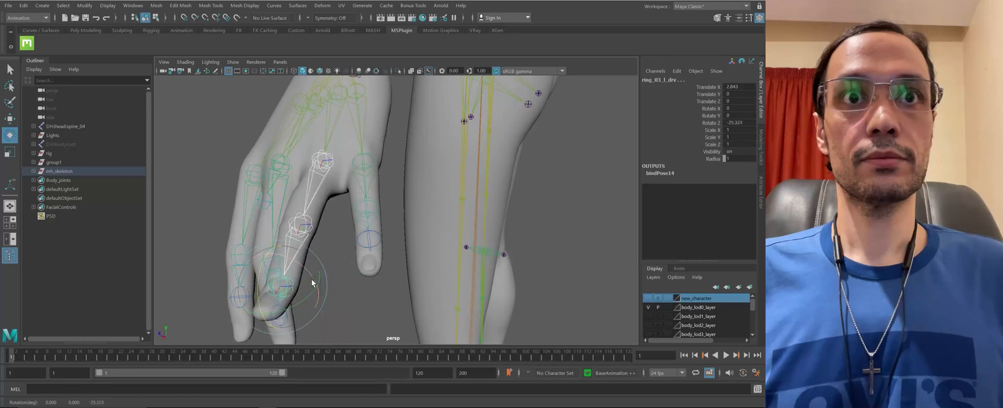
# Rotate the left ring_02 joint on its own to bend the ring finger slightly
pyautogui.moveTo(384, 292); pyautogui.dragTo(332, 315)
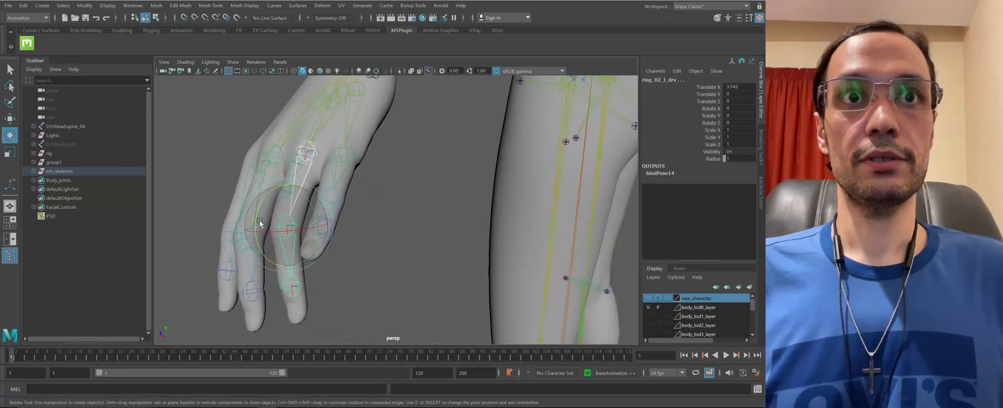
pyautogui.moveTo(256, 223); pyautogui.dragTo(310, 209)
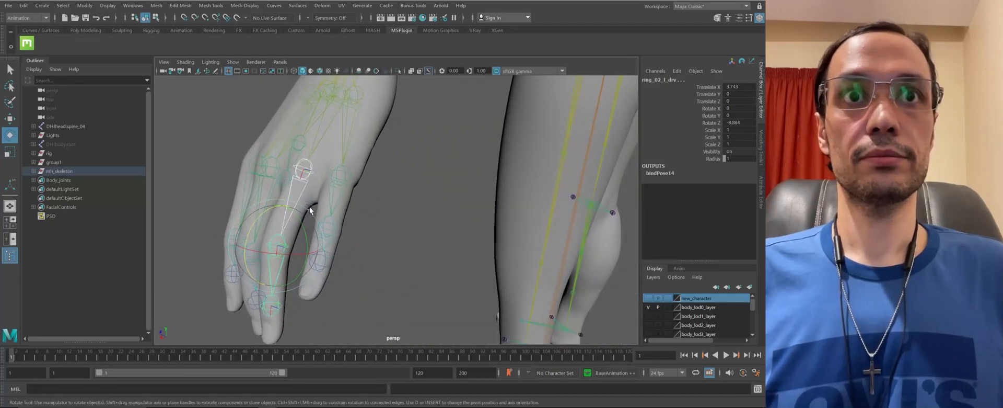
pyautogui.press('q')
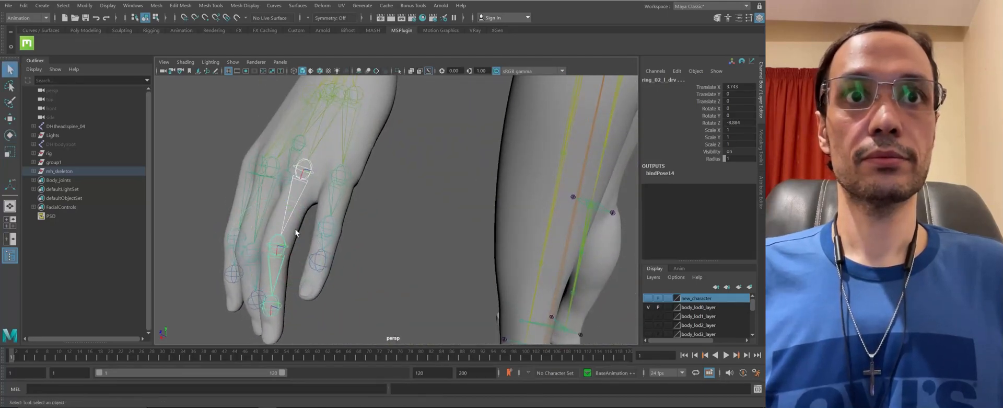
pyautogui.keyDown('alt'); pyautogui.moveTo(286, 296); pyautogui.dragTo(283, 273); pyautogui.keyUp('alt')
pyautogui.click(277, 291)
pyautogui.press('e')
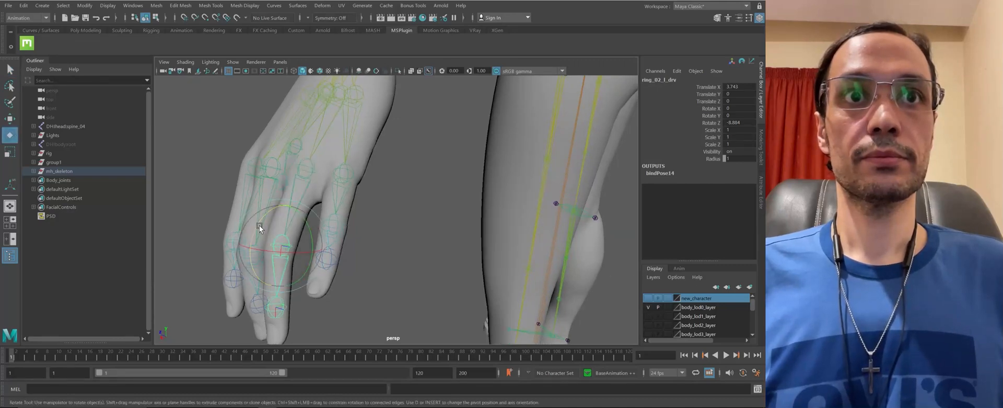
pyautogui.moveTo(259, 222); pyautogui.dragTo(422, 217)
# Rotate the left middle finger joints in Z, with middle_02 at about -18.5 and middle_03 at about -3.3
pyautogui.press('Down')
pyautogui.click(379, 230)
pyautogui.moveTo(434, 163); pyautogui.dragTo(431, 150)
pyautogui.press('Down')
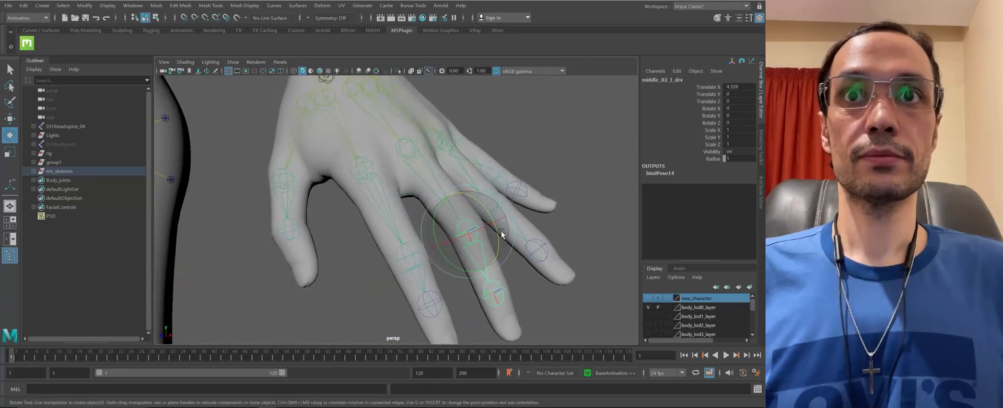
pyautogui.moveTo(500, 231); pyautogui.dragTo(500, 220)
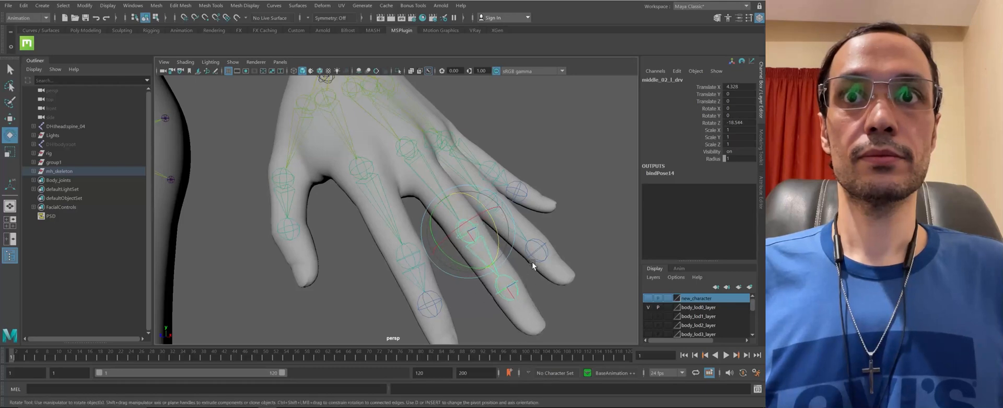
pyautogui.press('Down')
pyautogui.moveTo(527, 268); pyautogui.dragTo(520, 269)
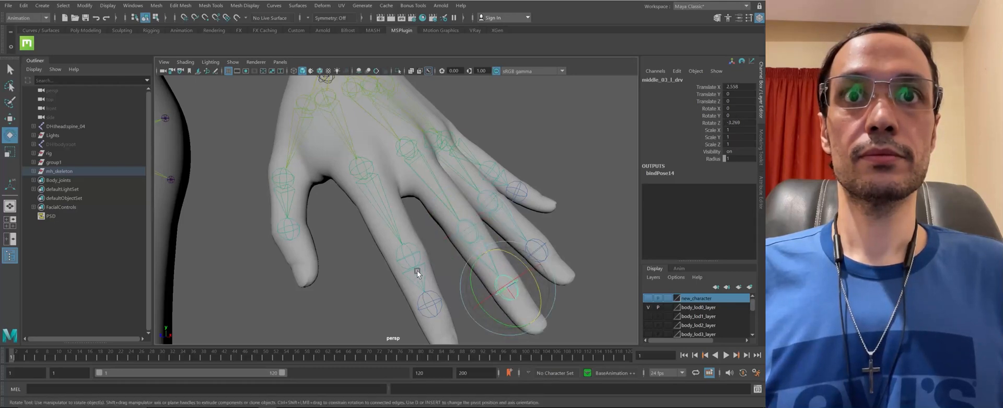
# Rotate the left index finger's three joints slightly in Z to bend the finger
pyautogui.moveTo(417, 271)
pyautogui.keyDown('alt'); pyautogui.mouseDown()
pyautogui.moveTo(448, 265)
pyautogui.moveTo(435, 266)
pyautogui.mouseUp(); pyautogui.keyUp('alt')
pyautogui.click(444, 155)
pyautogui.moveTo(463, 163); pyautogui.dragTo(465, 159)
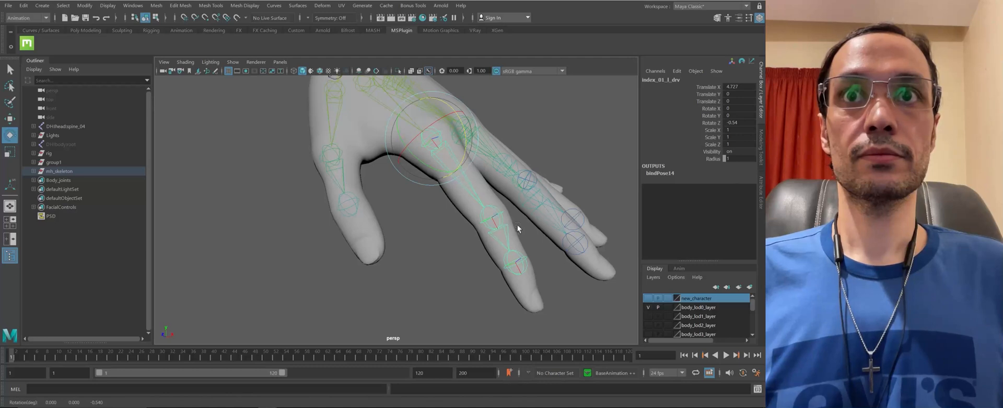
pyautogui.press('Down')
pyautogui.moveTo(527, 217); pyautogui.dragTo(562, 253)
pyautogui.press('Down')
# Show the new_character layer and rotate the left thumb_03 joint in Z to adjust the thumb's bend
pyautogui.click(649, 298)
pyautogui.keyDown('alt'); pyautogui.moveTo(270, 278); pyautogui.dragTo(437, 261); pyautogui.keyUp('alt')
pyautogui.keyDown('alt'); pyautogui.moveTo(456, 265); pyautogui.dragTo(356, 275); pyautogui.keyUp('alt')
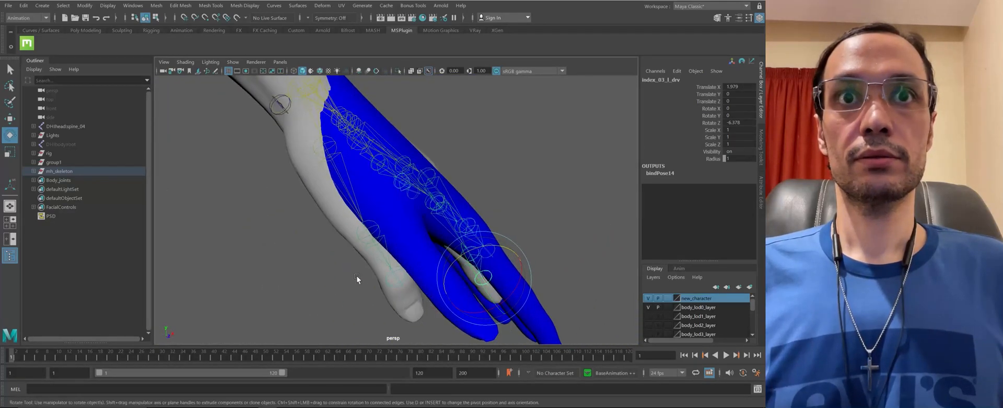
pyautogui.keyDown('shift'); pyautogui.click(401, 274); pyautogui.keyUp('shift')
pyautogui.moveTo(398, 272)
pyautogui.mouseDown()
pyautogui.moveTo(355, 253)
pyautogui.moveTo(261, 256)
pyautogui.moveTo(302, 273)
pyautogui.moveTo(387, 283)
pyautogui.mouseUp()
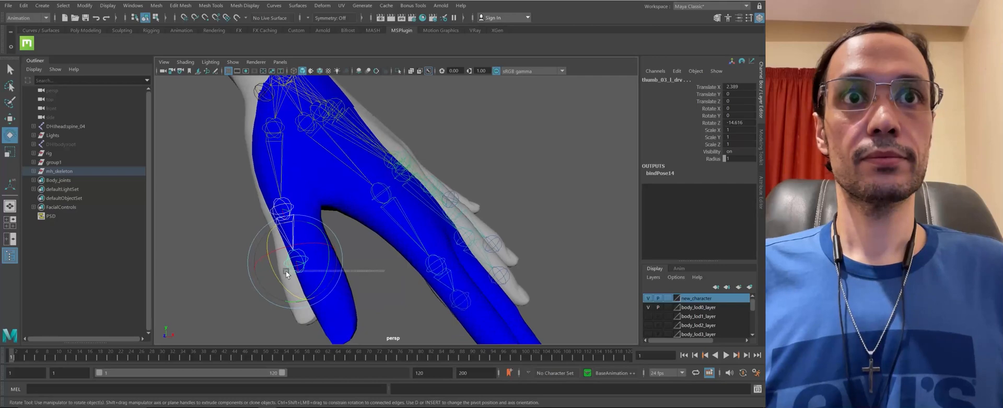
pyautogui.moveTo(284, 287); pyautogui.dragTo(284, 285)
pyautogui.press('q')
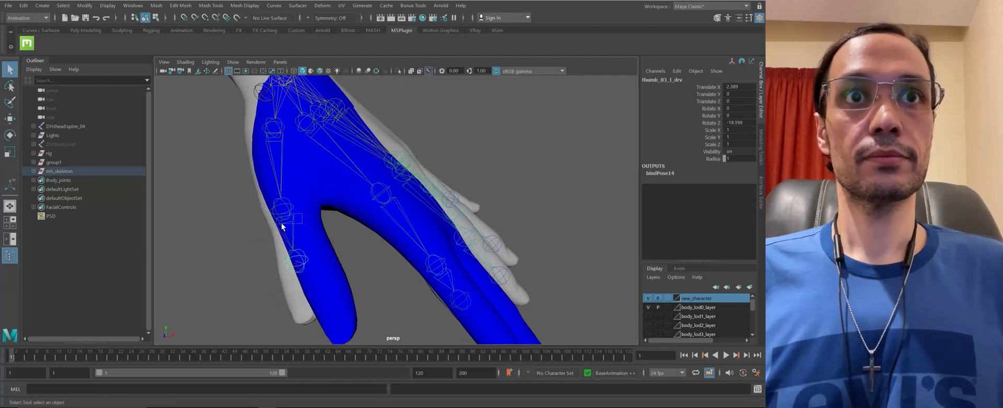
pyautogui.press('e')
pyautogui.moveTo(233, 260); pyautogui.dragTo(225, 217)
# Move the left thumb_01 joint to about 2.002, 1.345, -2.272 toward the base of the stylized thumb
pyautogui.scroll(-5, 296, 166)
pyautogui.keyDown('alt'); pyautogui.moveTo(297, 166); pyautogui.dragTo(374, 180); pyautogui.keyUp('alt')
pyautogui.click(380, 222)
pyautogui.press('w')
pyautogui.keyDown('alt'); pyautogui.moveTo(381, 224); pyautogui.dragTo(528, 149); pyautogui.keyUp('alt')
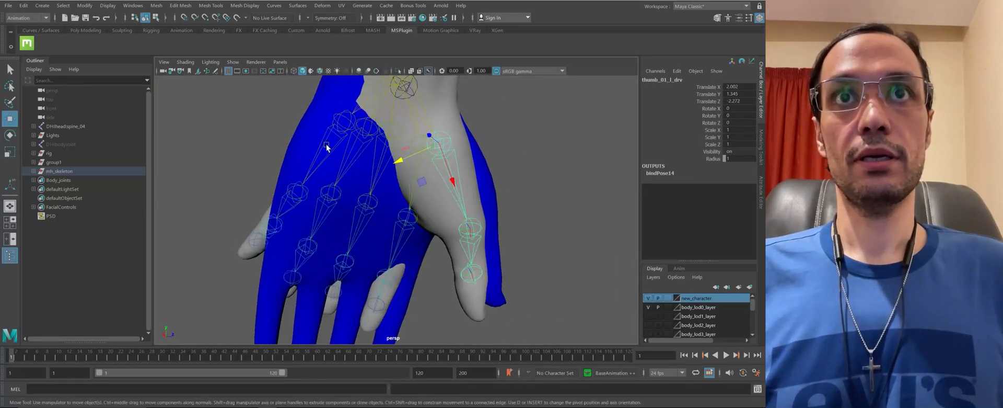
# Rotate the left hand joint to about -15.962, 0, -9.681 to align the hand with the stylized hand
pyautogui.press('Up')
pyautogui.keyDown('alt'); pyautogui.moveTo(326, 146); pyautogui.dragTo(548, 216); pyautogui.keyUp('alt')
pyautogui.moveTo(294, 123); pyautogui.dragTo(303, 214)
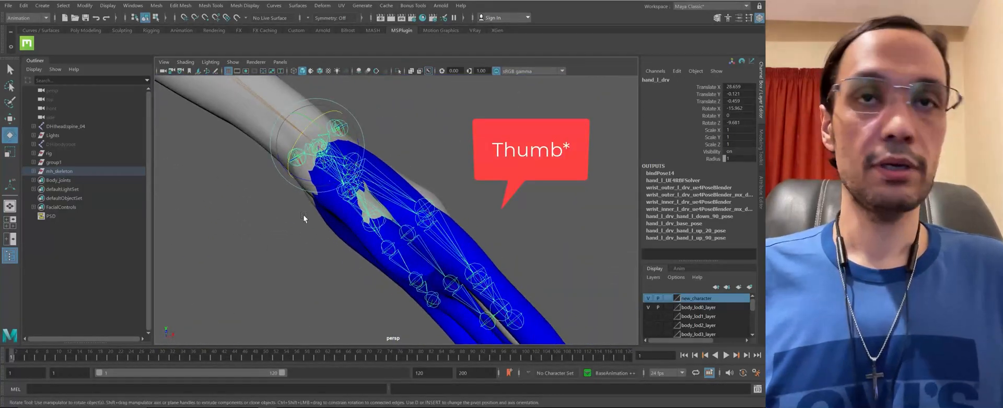
# Display the overlapping hand meshes in wireframe
pyautogui.press('4')
pyautogui.keyDown('alt'); pyautogui.moveTo(310, 224); pyautogui.dragTo(272, 191, button='middle'); pyautogui.keyUp('alt')
pyautogui.keyDown('alt'); pyautogui.moveTo(272, 191); pyautogui.dragTo(360, 250); pyautogui.keyUp('alt')
# Move the left index_01 joint to about 7.452, 0.831, -0.228 at the stylized index knuckle
pyautogui.click(325, 201)
pyautogui.keyDown('shift'); pyautogui.click(338, 232); pyautogui.keyUp('shift')
pyautogui.press('w')
pyautogui.moveTo(352, 225)
pyautogui.mouseDown(button='right')
pyautogui.moveTo(336, 216)
pyautogui.moveTo(352, 226)
pyautogui.mouseUp(button='right')
pyautogui.moveTo(365, 244); pyautogui.dragTo(342, 236)
pyautogui.keyDown('alt'); pyautogui.moveTo(373, 215); pyautogui.dragTo(365, 239); pyautogui.keyUp('alt')
pyautogui.click(364, 239)
pyautogui.keyDown('alt'); pyautogui.moveTo(339, 200); pyautogui.dragTo(360, 170); pyautogui.keyUp('alt')
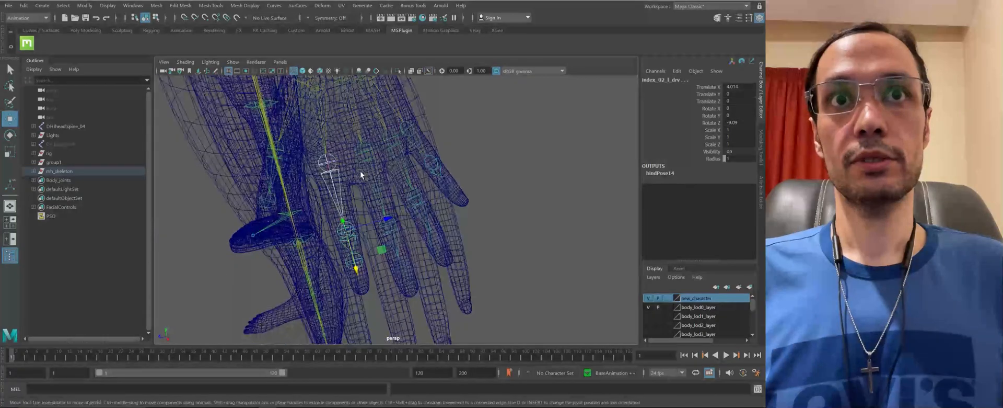
pyautogui.click(327, 171)
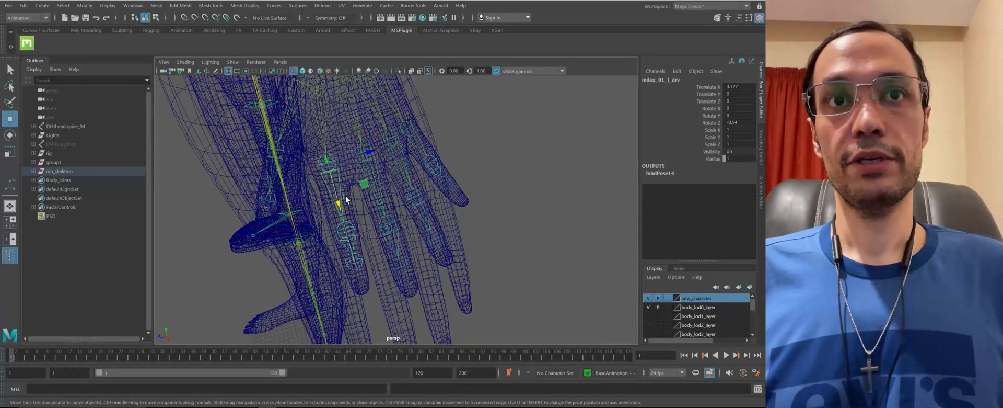
pyautogui.keyDown('alt'); pyautogui.moveTo(347, 199); pyautogui.dragTo(343, 235); pyautogui.keyUp('alt')
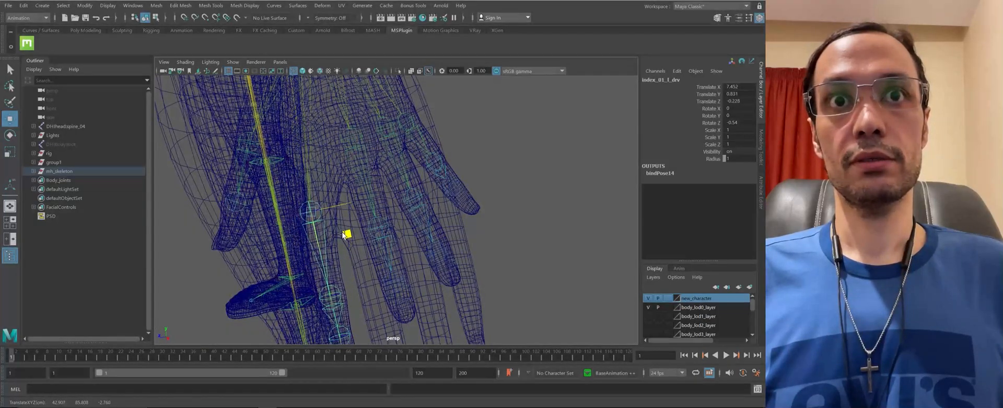
# Move the left middle_01 and ring_01 joints to the matching knuckles of the stylized hand
pyautogui.click(373, 186)
pyautogui.keyDown('alt'); pyautogui.moveTo(373, 186); pyautogui.dragTo(386, 215); pyautogui.keyUp('alt')
pyautogui.keyDown('alt'); pyautogui.moveTo(386, 215); pyautogui.dragTo(414, 160); pyautogui.keyUp('alt')
pyautogui.click(426, 197)
pyautogui.keyDown('alt'); pyautogui.moveTo(427, 197); pyautogui.dragTo(438, 221); pyautogui.keyUp('alt')
# Move the left pinky_01 joint to about 8.354, -0.564, -0.771 at the stylized pinky knuckle
pyautogui.click(435, 159)
pyautogui.keyDown('alt'); pyautogui.moveTo(436, 159); pyautogui.dragTo(466, 220); pyautogui.keyUp('alt')
pyautogui.keyDown('alt'); pyautogui.moveTo(460, 186); pyautogui.dragTo(390, 159, button='right'); pyautogui.keyUp('alt')
pyautogui.keyDown('alt'); pyautogui.moveTo(390, 159); pyautogui.dragTo(419, 137); pyautogui.keyUp('alt')
pyautogui.keyDown('alt'); pyautogui.moveTo(420, 139); pyautogui.dragTo(453, 213, button='right'); pyautogui.keyUp('alt')
pyautogui.keyDown('alt'); pyautogui.moveTo(453, 212); pyautogui.dragTo(404, 114); pyautogui.keyUp('alt')
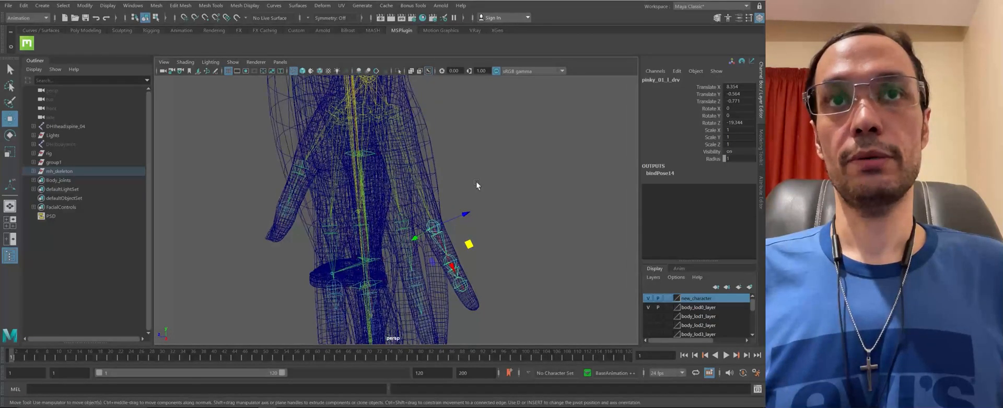
pyautogui.keyDown('alt'); pyautogui.moveTo(476, 185); pyautogui.dragTo(443, 224); pyautogui.keyUp('alt')
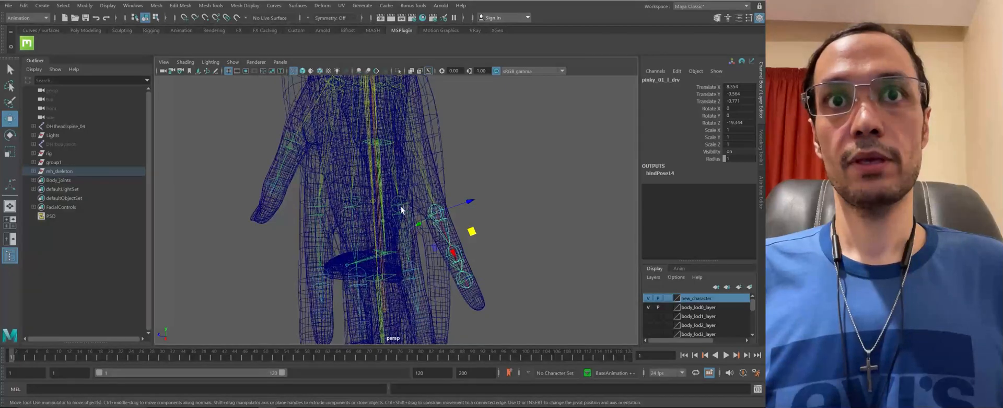
# Nudge the left finger base joints toward the stylized knuckles and undo the stray changes
pyautogui.click(428, 240)
pyautogui.hotkey('ctrl', 'z')
pyautogui.moveTo(430, 230); pyautogui.dragTo(430, 242)
pyautogui.keyDown('alt'); pyautogui.moveTo(430, 242); pyautogui.dragTo(446, 218); pyautogui.keyUp('alt')
pyautogui.click(368, 227)
pyautogui.hotkey('ctrl', 'z')
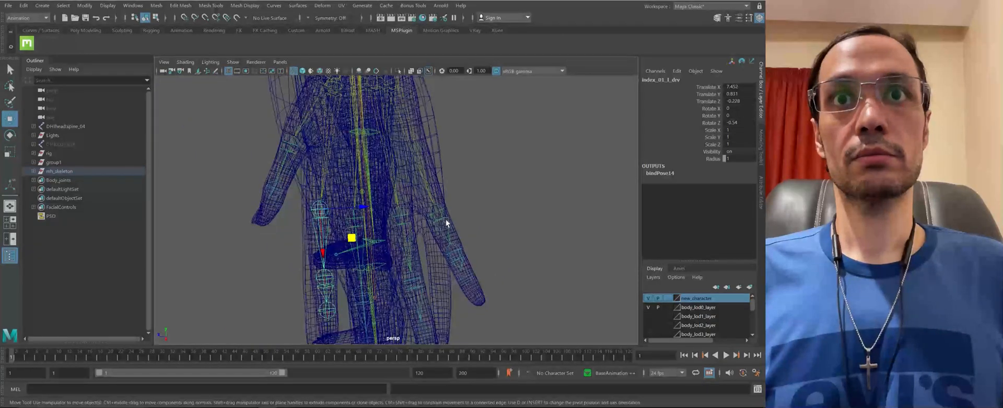
# Rotate the left ring finger in Z, with ring_01 at about 13.152 and ring_02 at about -30.688
pyautogui.press('e')
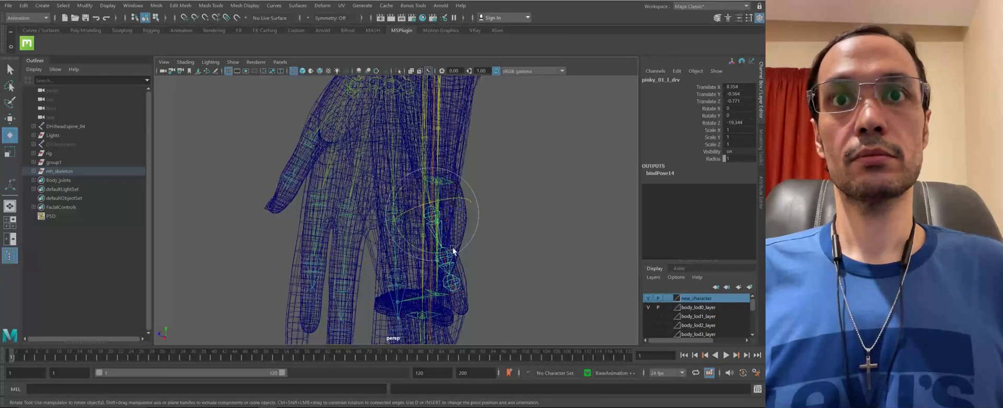
pyautogui.moveTo(453, 251); pyautogui.dragTo(440, 253)
pyautogui.keyDown('alt'); pyautogui.moveTo(441, 253); pyautogui.dragTo(462, 225); pyautogui.keyUp('alt')
pyautogui.keyDown('alt'); pyautogui.moveTo(462, 225); pyautogui.dragTo(423, 233); pyautogui.keyUp('alt')
pyautogui.press('q')
pyautogui.press('e')
pyautogui.click(418, 212)
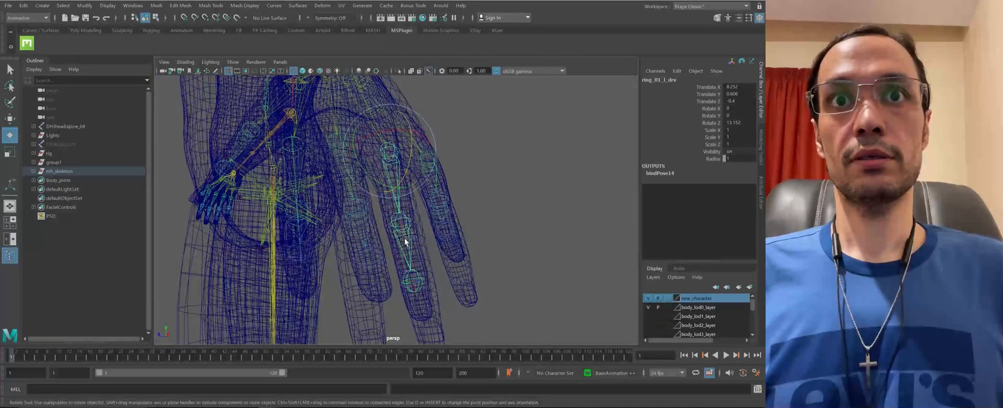
pyautogui.keyDown('alt'); pyautogui.moveTo(423, 201); pyautogui.dragTo(436, 225); pyautogui.keyUp('alt')
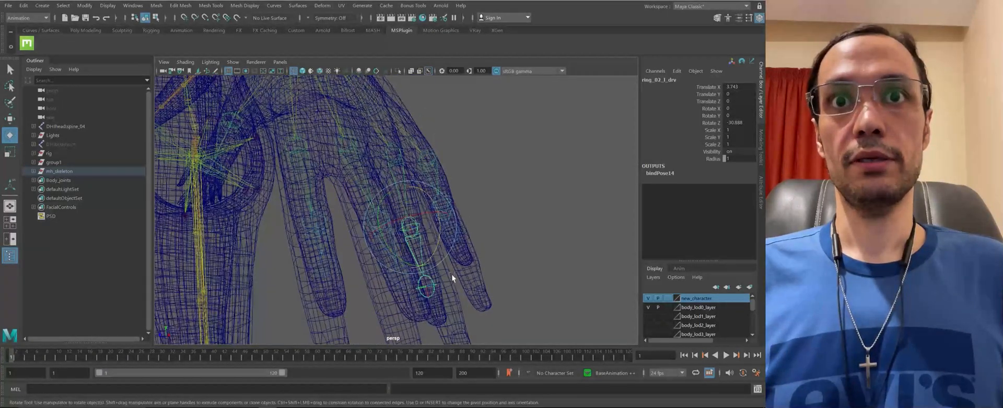
# Rotate the left middle_01 joint to about -2.907 in Z to align the middle finger with the stylized one
pyautogui.keyDown('alt'); pyautogui.moveTo(451, 274); pyautogui.dragTo(406, 173); pyautogui.keyUp('alt')
pyautogui.click(397, 172)
pyautogui.press('q')
pyautogui.click(381, 221)
pyautogui.press('e')
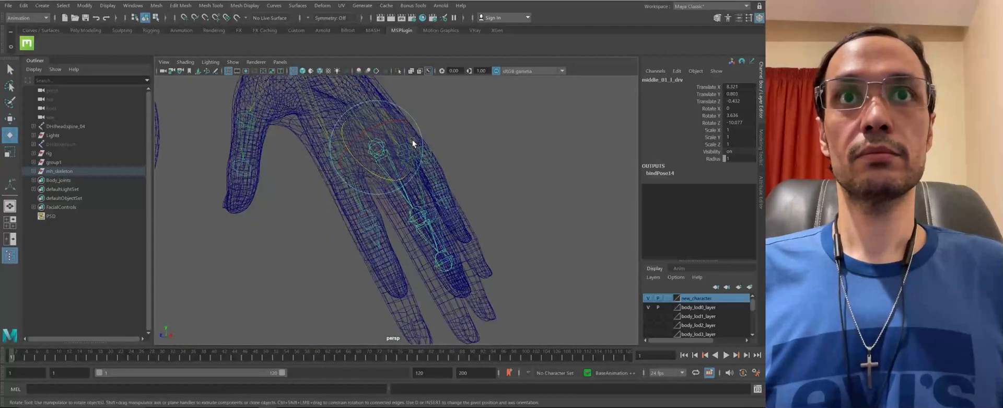
pyautogui.moveTo(407, 146); pyautogui.dragTo(352, 216)
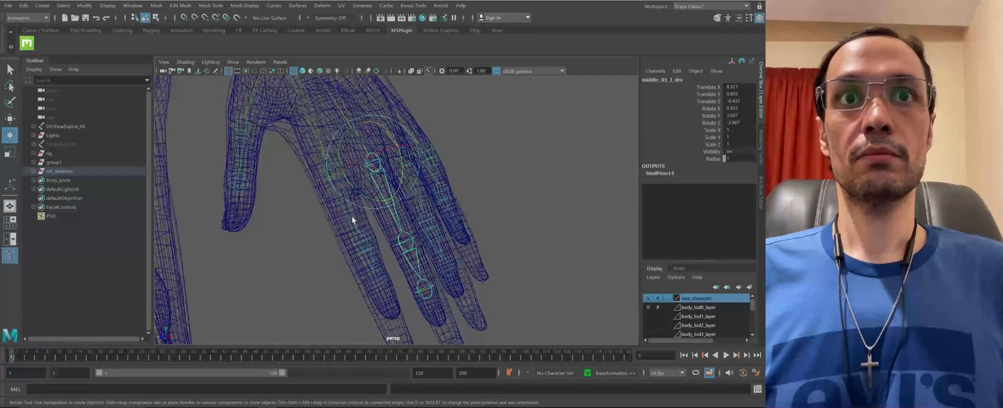
# Try to rotate the left index_02 joint toward the stylized index finger and undo the rotation
pyautogui.click(390, 277)
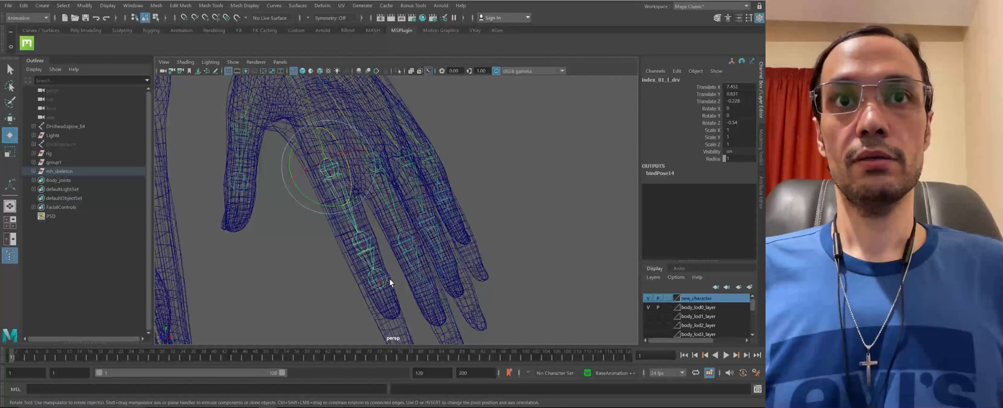
pyautogui.click(337, 280)
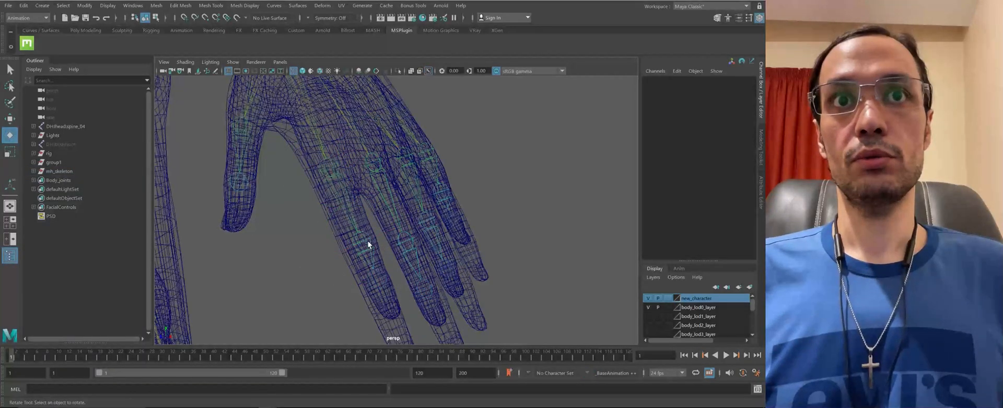
pyautogui.click(390, 279)
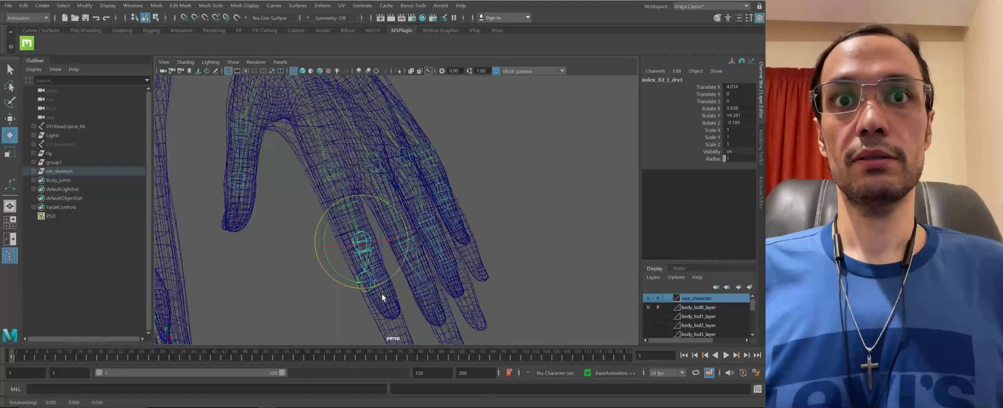
pyautogui.hotkey('ctrl', 'z')
pyautogui.press('q')
# Move the left index_03 joint along the finger toward the stylized fingertip, to about 2.62 in X
pyautogui.keyDown('shift'); pyautogui.click(385, 276); pyautogui.keyUp('shift')
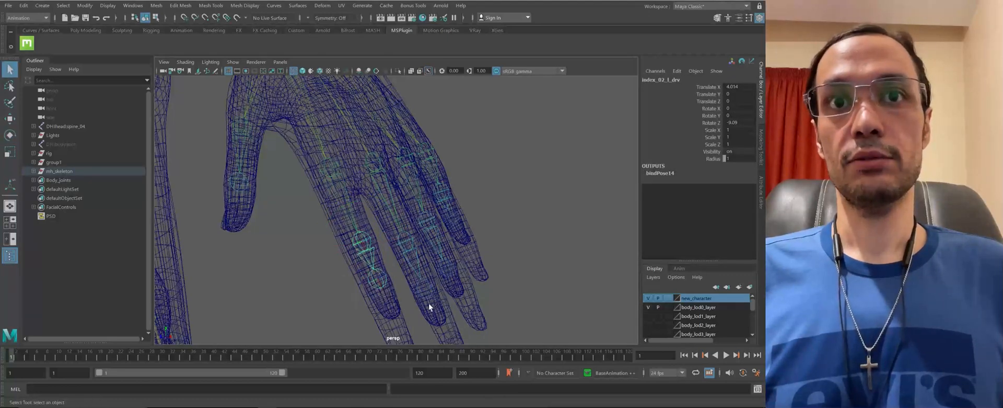
pyautogui.keyDown('alt'); pyautogui.moveTo(429, 301); pyautogui.dragTo(393, 301, button='right'); pyautogui.keyUp('alt')
pyautogui.press('w')
pyautogui.keyDown('alt'); pyautogui.moveTo(393, 301); pyautogui.dragTo(393, 267, button='middle'); pyautogui.keyUp('alt')
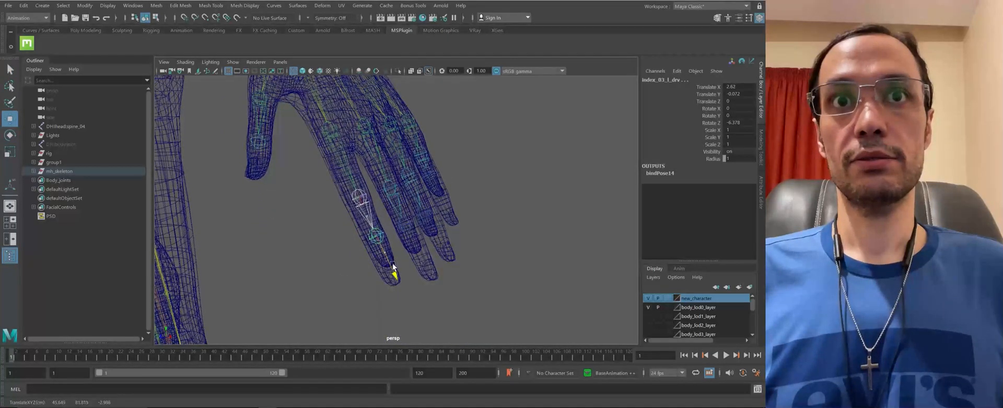
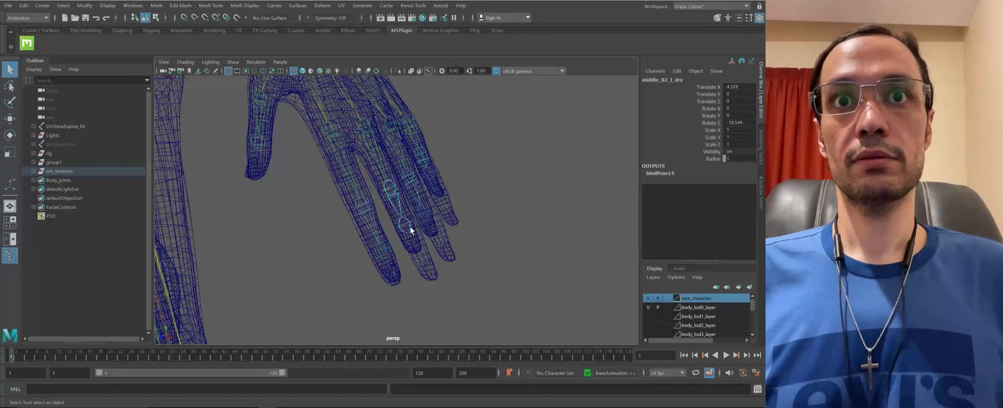
# Move the left middle_03 joint along the finger toward the stylized fingertip, to about 3.531 in X
pyautogui.click(416, 247)
pyautogui.press('w')
pyautogui.moveTo(418, 258); pyautogui.dragTo(426, 272, button='middle')
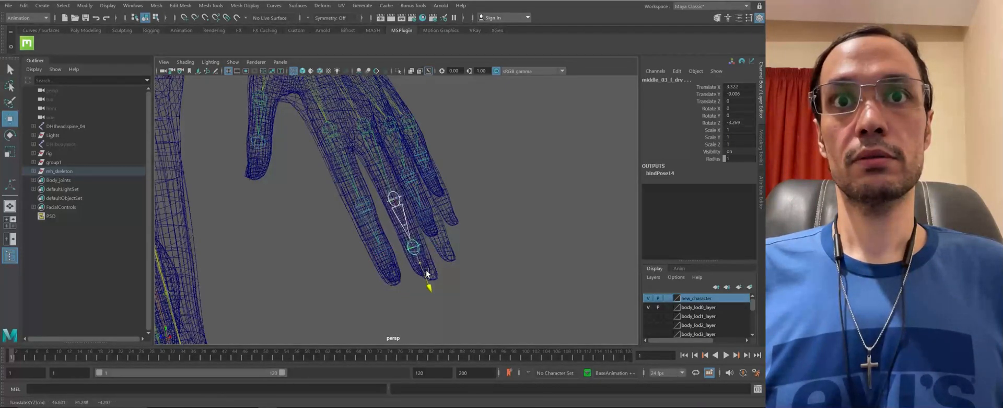
pyautogui.keyDown('alt'); pyautogui.moveTo(432, 208); pyautogui.dragTo(418, 189); pyautogui.keyUp('alt')
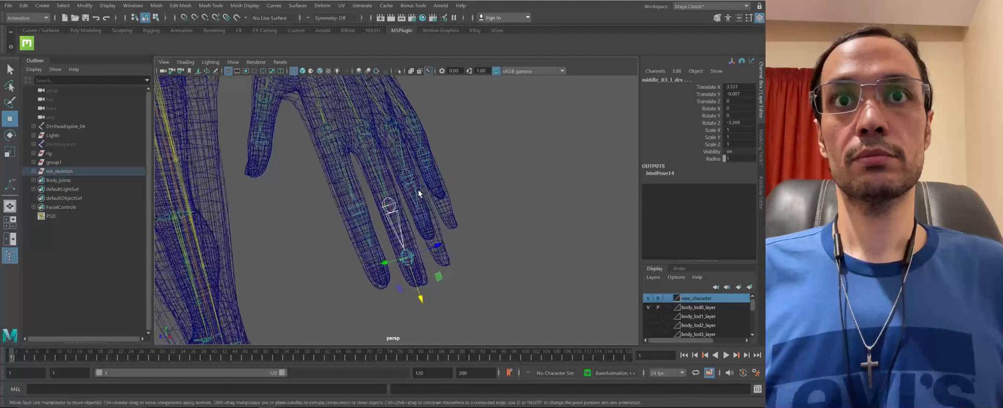
# Move the left ring_03 and pinky_03 joints along their fingers toward the stylized fingertips
pyautogui.click(430, 223)
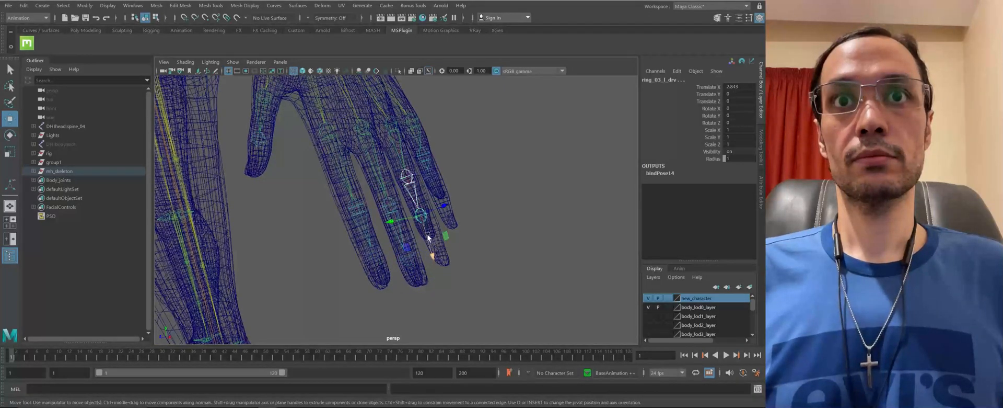
pyautogui.moveTo(428, 237); pyautogui.dragTo(437, 254, button='middle')
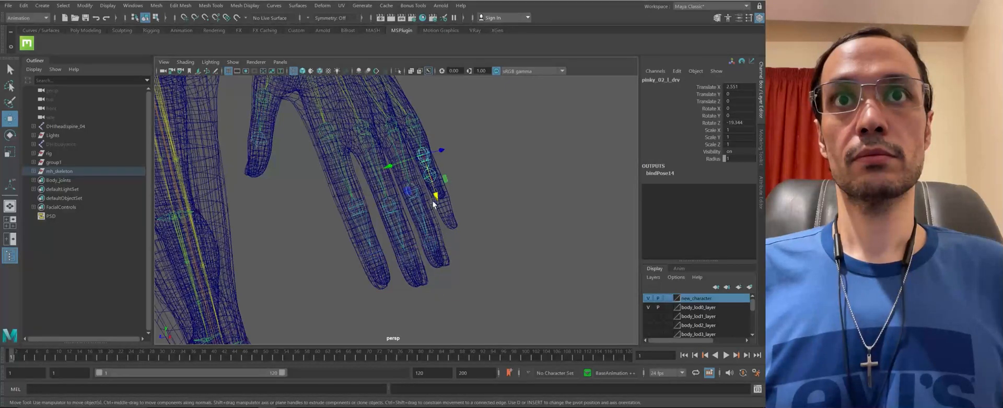
pyautogui.moveTo(441, 192); pyautogui.dragTo(445, 203, button='middle')
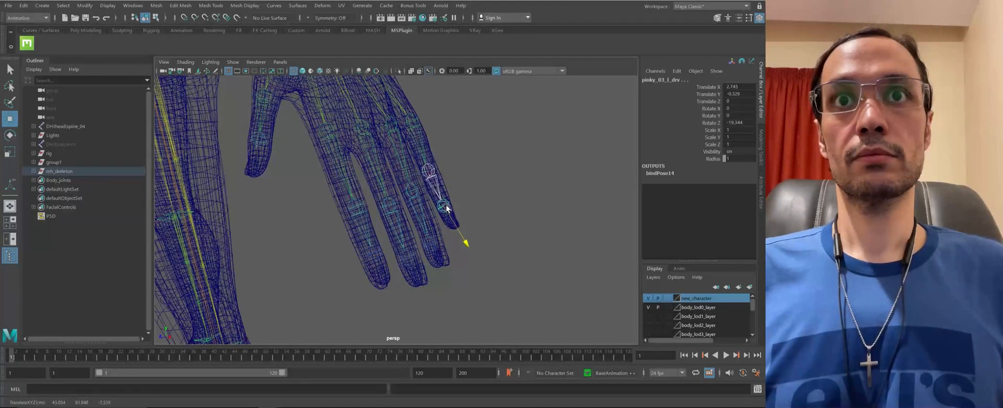
pyautogui.moveTo(447, 201)
pyautogui.keyDown('alt'); pyautogui.mouseDown()
pyautogui.moveTo(443, 177)
pyautogui.moveTo(465, 203)
pyautogui.moveTo(446, 195)
pyautogui.mouseUp(); pyautogui.keyUp('alt')
# Rotate the left ring_02 joint to about -36.404 and the middle_02 joint to about -22.801 in Z
pyautogui.click(418, 202)
pyautogui.press('e')
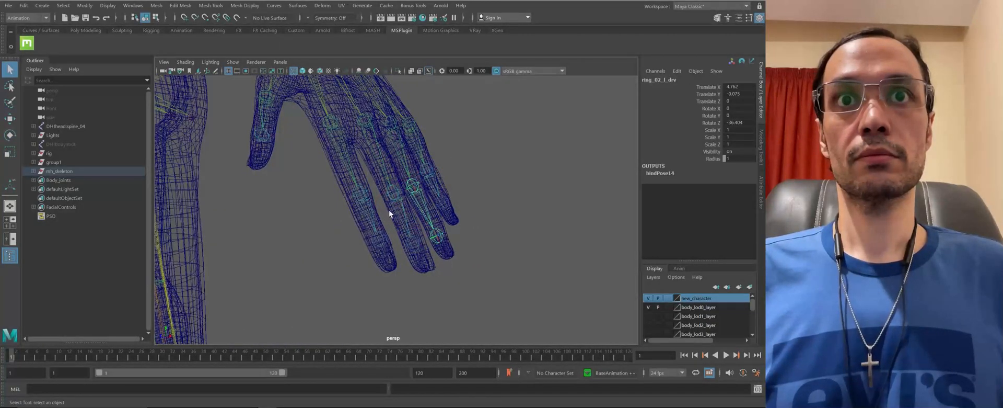
pyautogui.click(393, 193)
pyautogui.press('e')
pyautogui.moveTo(419, 208); pyautogui.dragTo(395, 208)
# Switch to shaded display and rotate the left middle_01 joint to about 2.235 in Y to align the middle finger
pyautogui.press('5')
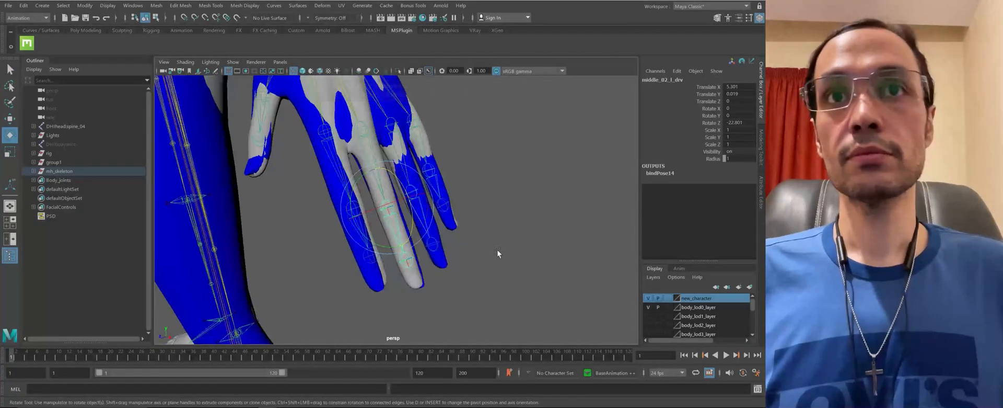
pyautogui.keyDown('alt'); pyautogui.moveTo(430, 246); pyautogui.dragTo(409, 181); pyautogui.keyUp('alt')
pyautogui.keyDown('alt'); pyautogui.moveTo(410, 182); pyautogui.dragTo(420, 217, button='middle'); pyautogui.keyUp('alt')
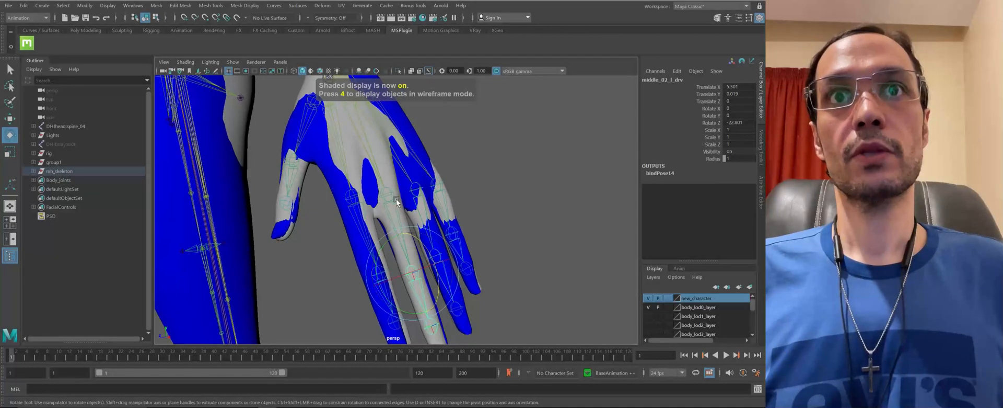
pyautogui.click(395, 204)
pyautogui.moveTo(396, 203)
pyautogui.keyDown('alt'); pyautogui.mouseDown()
pyautogui.moveTo(371, 171)
pyautogui.moveTo(378, 199)
pyautogui.mouseUp(); pyautogui.keyUp('alt')
pyautogui.press('w')
pyautogui.press('e')
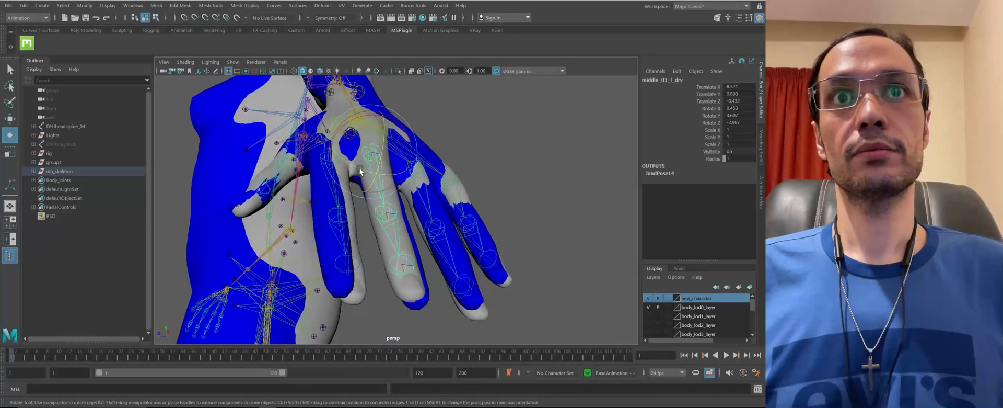
pyautogui.moveTo(360, 168); pyautogui.dragTo(389, 159)
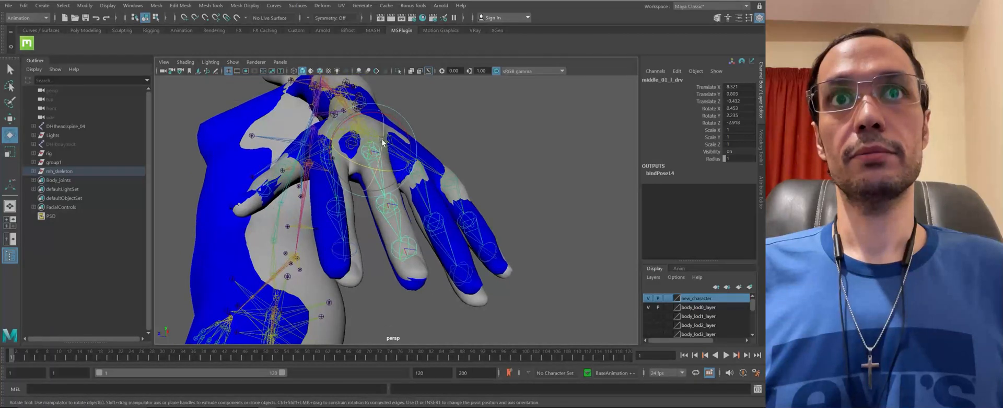
# Rotate the left index_01 joint to align the index finger with the stylized one
pyautogui.press('w')
pyautogui.moveTo(359, 184); pyautogui.dragTo(340, 188)
pyautogui.press('e')
pyautogui.press('q')
pyautogui.click(341, 186)
pyautogui.press('w')
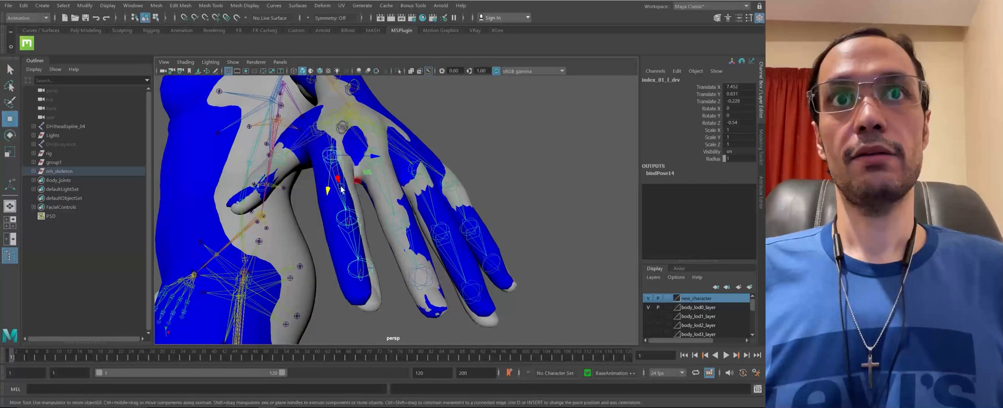
pyautogui.moveTo(376, 161); pyautogui.dragTo(419, 204)
pyautogui.press('e')
# Rotate the left ring_01 joint in Y and Z so the ring finger follows the stylized one
pyautogui.click(404, 204)
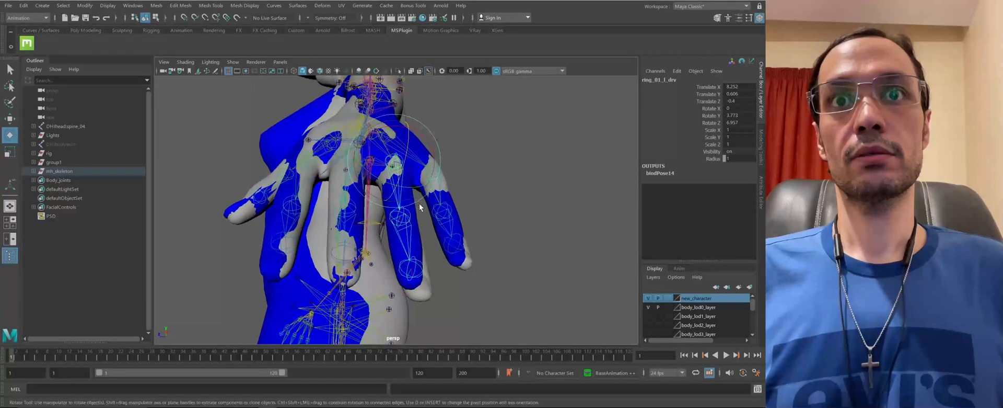
pyautogui.moveTo(404, 171)
pyautogui.mouseDown()
pyautogui.moveTo(414, 181)
pyautogui.moveTo(402, 164)
pyautogui.mouseUp()
pyautogui.keyDown('alt'); pyautogui.moveTo(402, 164); pyautogui.dragTo(366, 265); pyautogui.keyUp('alt')
# Rotate the left pinky_01 joint to about 4.307, 12.706 and 3.357 in X, Y and Z, and save the scene
pyautogui.press('w')
pyautogui.press('e')
pyautogui.click(442, 225)
pyautogui.press('q')
pyautogui.hotkey('ctrl', 's')
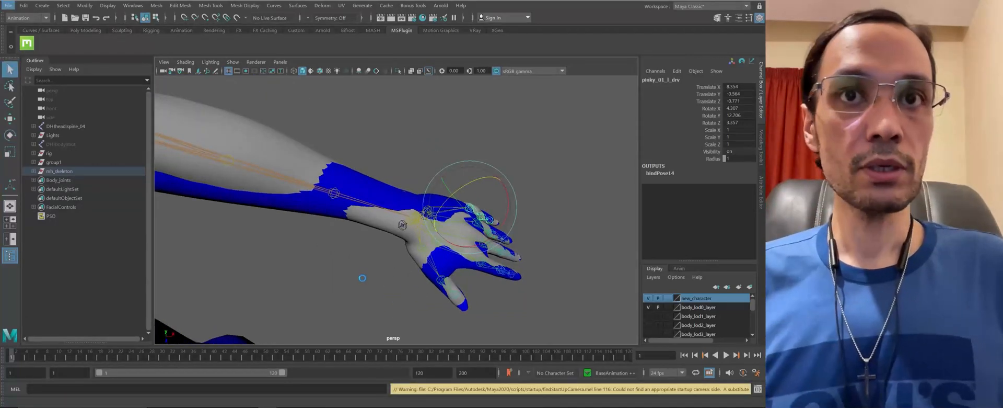
# Select the whole joint hierarchy from the root joint and examine how the skeleton fits the stylized body on both sides
pyautogui.press('e')
pyautogui.keyDown('alt'); pyautogui.moveTo(423, 305); pyautogui.dragTo(340, 241, button='right'); pyautogui.keyUp('alt')
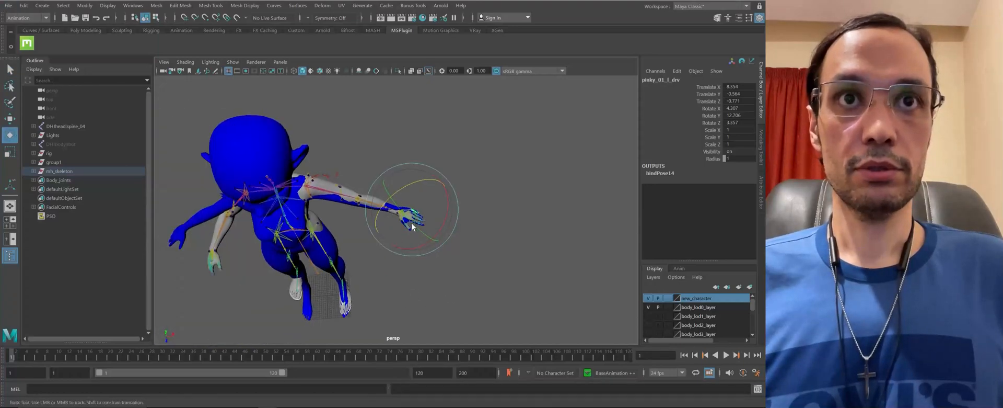
pyautogui.keyDown('alt'); pyautogui.moveTo(340, 240); pyautogui.dragTo(437, 256, button='middle'); pyautogui.keyUp('alt')
pyautogui.keyDown('alt'); pyautogui.moveTo(437, 256); pyautogui.dragTo(420, 236); pyautogui.keyUp('alt')
pyautogui.keyDown('alt'); pyautogui.moveTo(420, 276); pyautogui.dragTo(417, 214, button='middle'); pyautogui.keyUp('alt')
pyautogui.keyDown('alt'); pyautogui.moveTo(417, 215); pyautogui.dragTo(412, 220); pyautogui.keyUp('alt')
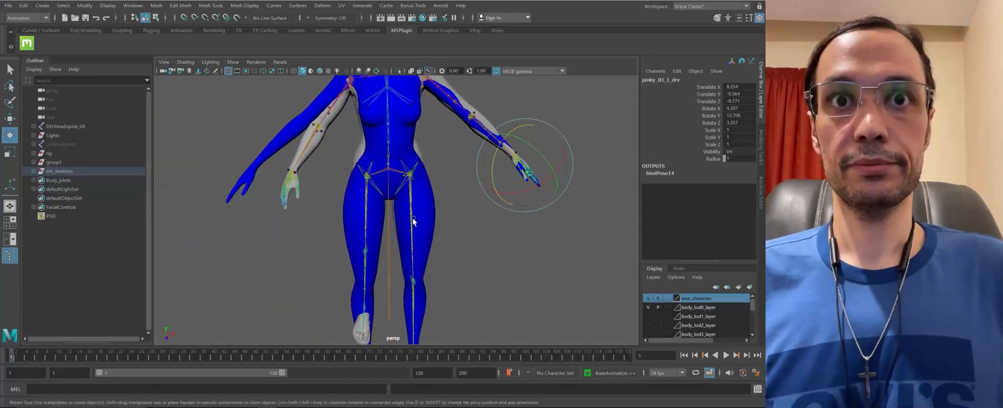
pyautogui.keyDown('alt'); pyautogui.moveTo(407, 308); pyautogui.dragTo(402, 241, button='middle'); pyautogui.keyUp('alt')
pyautogui.keyDown('alt'); pyautogui.moveTo(402, 242); pyautogui.dragTo(390, 247); pyautogui.keyUp('alt')
pyautogui.click(387, 275)
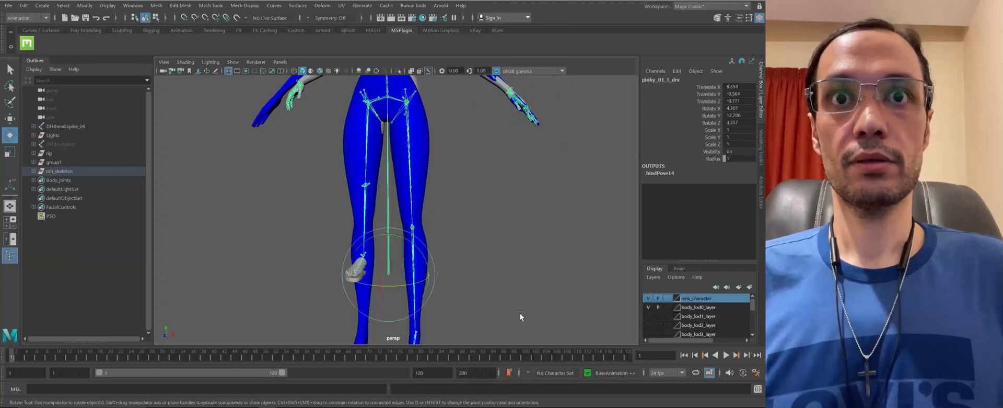
pyautogui.keyDown('alt'); pyautogui.moveTo(519, 313); pyautogui.dragTo(372, 234, button='right'); pyautogui.keyUp('alt')
pyautogui.keyDown('alt'); pyautogui.moveTo(372, 234); pyautogui.dragTo(362, 210, button='middle'); pyautogui.keyUp('alt')
pyautogui.keyDown('alt'); pyautogui.moveTo(362, 210); pyautogui.dragTo(439, 283, button='right'); pyautogui.keyUp('alt')
pyautogui.keyDown('alt'); pyautogui.moveTo(439, 283); pyautogui.dragTo(345, 217); pyautogui.keyUp('alt')
pyautogui.keyDown('alt'); pyautogui.moveTo(345, 217); pyautogui.dragTo(326, 324, button='middle'); pyautogui.keyUp('alt')
pyautogui.keyDown('alt'); pyautogui.moveTo(235, 261); pyautogui.dragTo(309, 203); pyautogui.keyUp('alt')
pyautogui.keyDown('alt'); pyautogui.moveTo(308, 204); pyautogui.dragTo(352, 243, button='right'); pyautogui.keyUp('alt')
pyautogui.keyDown('alt'); pyautogui.moveTo(352, 243); pyautogui.dragTo(323, 265); pyautogui.keyUp('alt')
pyautogui.keyDown('alt'); pyautogui.moveTo(310, 238); pyautogui.dragTo(314, 239); pyautogui.keyUp('alt')
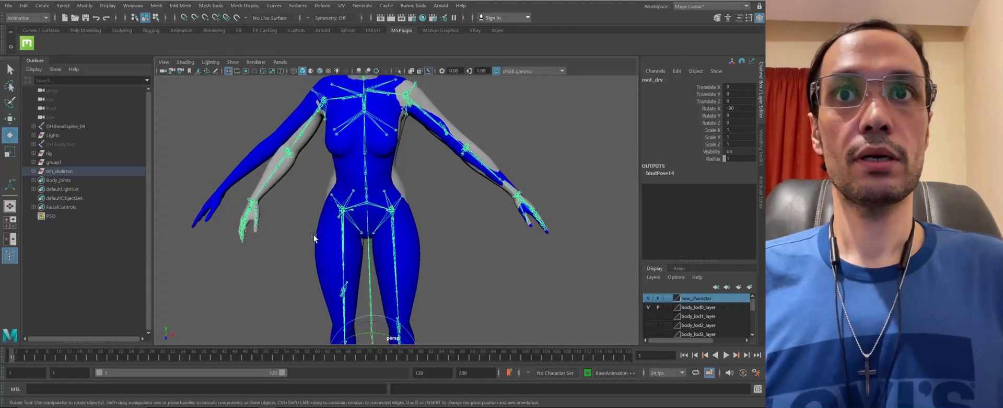
pyautogui.keyDown('alt'); pyautogui.moveTo(304, 205); pyautogui.dragTo(594, 215); pyautogui.keyUp('alt')
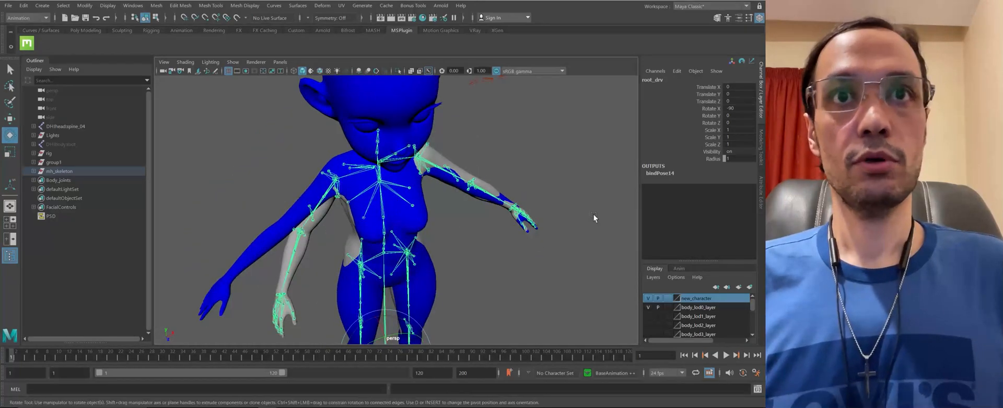
pyautogui.keyDown('alt'); pyautogui.moveTo(437, 204); pyautogui.dragTo(418, 199); pyautogui.keyUp('alt')
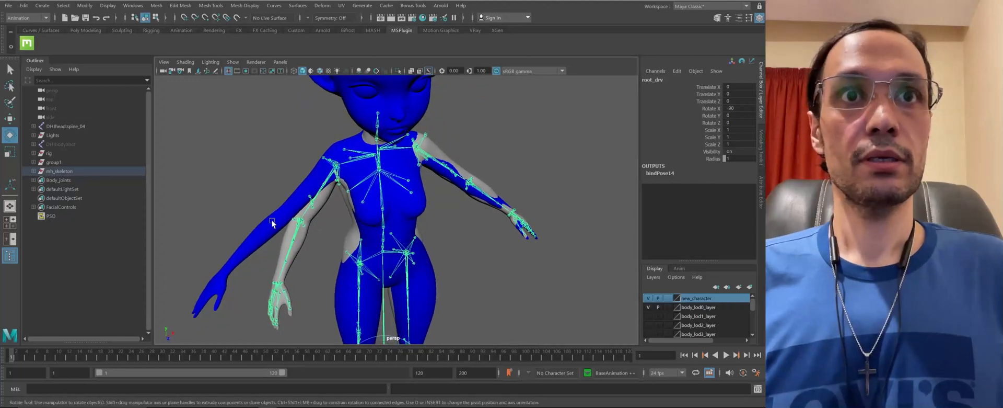
# Duplicate the mh_skeleton group and isolate the copy in the viewport
pyautogui.click(58, 172)
pyautogui.keyDown('alt'); pyautogui.moveTo(457, 268); pyautogui.dragTo(358, 266, button='right'); pyautogui.keyUp('alt')
pyautogui.keyDown('alt'); pyautogui.moveTo(359, 267); pyautogui.dragTo(345, 181, button='middle'); pyautogui.keyUp('alt')
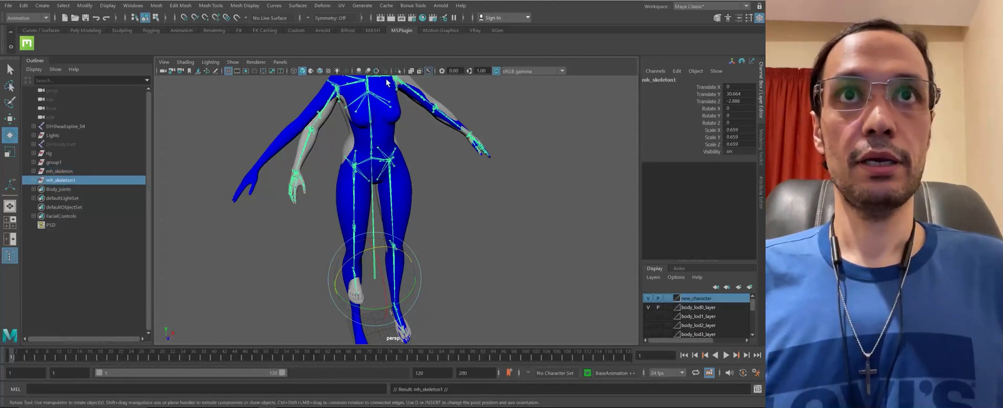
pyautogui.keyDown('alt'); pyautogui.moveTo(393, 119); pyautogui.dragTo(355, 158); pyautogui.keyUp('alt')
# Delete the right arm chain of the duplicated skeleton from its clavicle_r joint
pyautogui.click(330, 170)
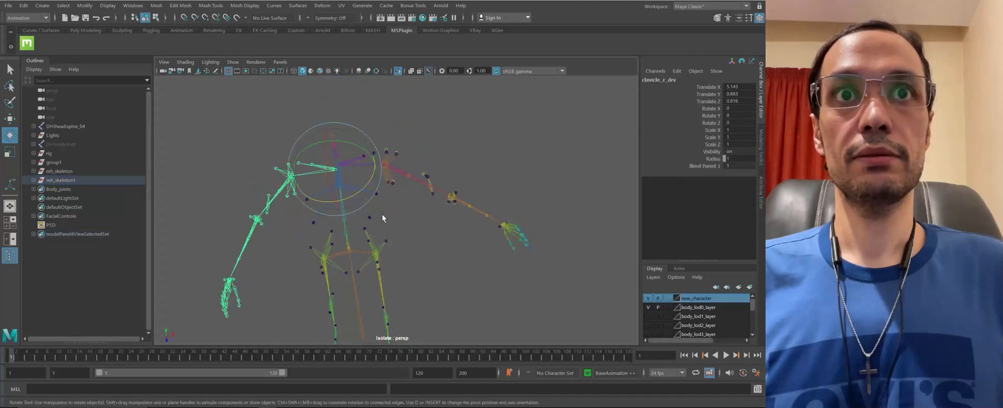
pyautogui.keyDown('alt'); pyautogui.moveTo(387, 125); pyautogui.dragTo(383, 139); pyautogui.keyUp('alt')
pyautogui.keyDown('alt'); pyautogui.moveTo(383, 138); pyautogui.dragTo(422, 125, button='middle'); pyautogui.keyUp('alt')
pyautogui.press('Delete')
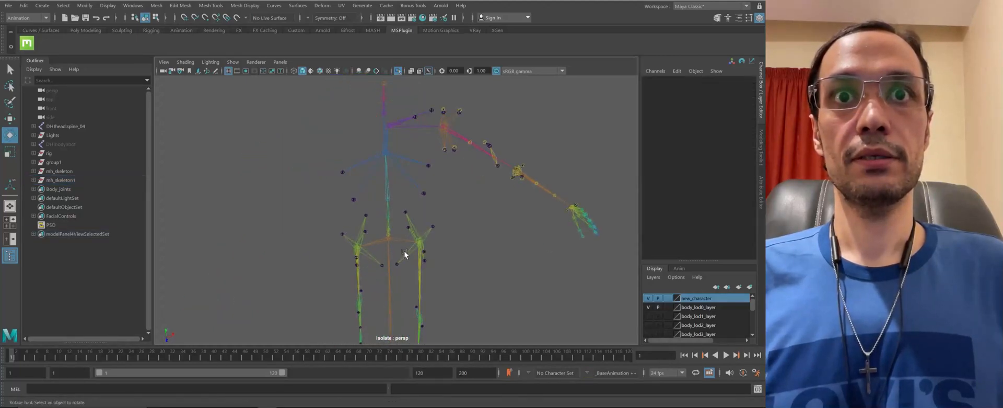
# Try rotating the duplicate's pelvis joint, and undo both the rotation and the right arm deletion
pyautogui.keyDown('alt'); pyautogui.moveTo(388, 205); pyautogui.dragTo(381, 207); pyautogui.keyUp('alt')
pyautogui.click(382, 238)
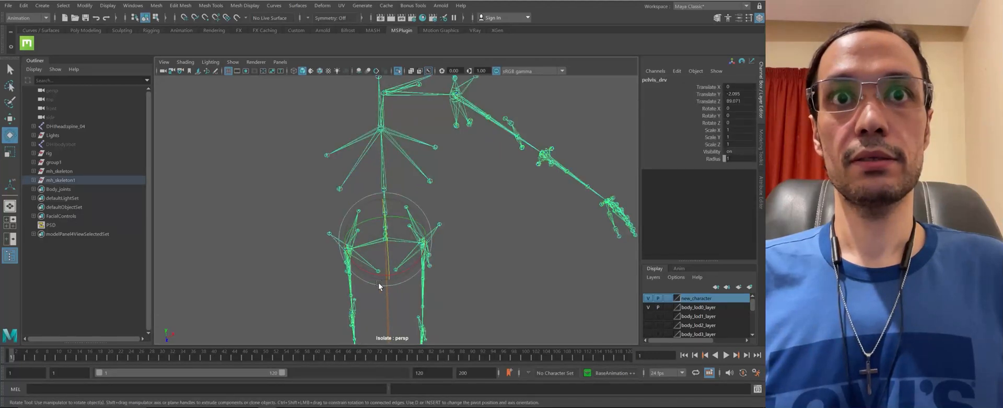
pyautogui.moveTo(378, 285); pyautogui.dragTo(342, 281)
pyautogui.hotkey('ctrl', 'z')
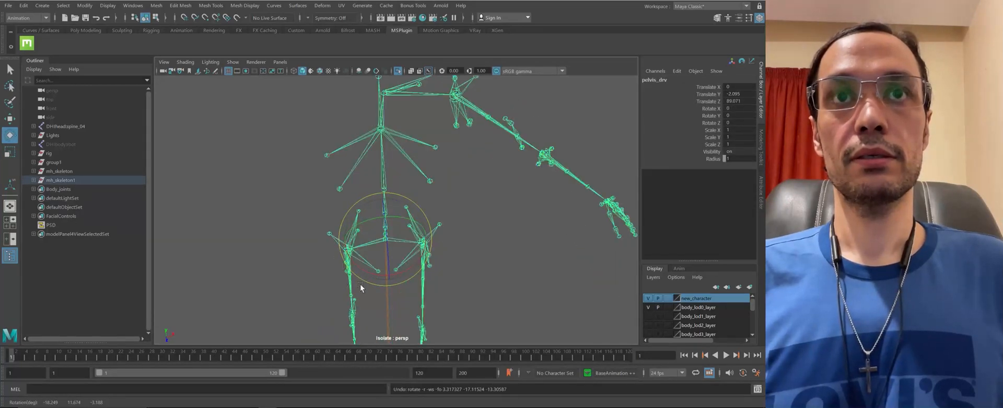
pyautogui.hotkey('ctrl', 'z')
pyautogui.hotkey('ctrl', 'z')
pyautogui.keyDown('alt'); pyautogui.moveTo(412, 165); pyautogui.dragTo(394, 72); pyautogui.keyUp('alt')
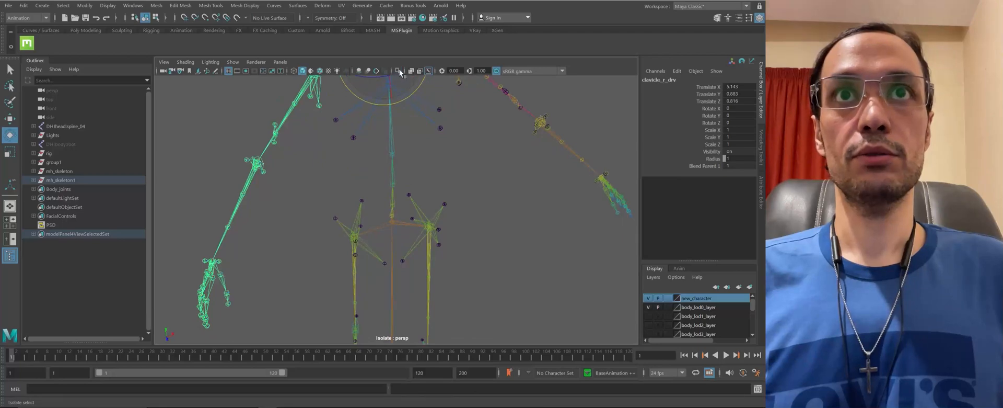
# Turn off the viewport isolation and delete the duplicated mh_skeleton1 group
pyautogui.click(399, 71)
pyautogui.click(69, 182)
pyautogui.keyDown('alt'); pyautogui.moveTo(365, 194); pyautogui.dragTo(503, 197); pyautogui.keyUp('alt')
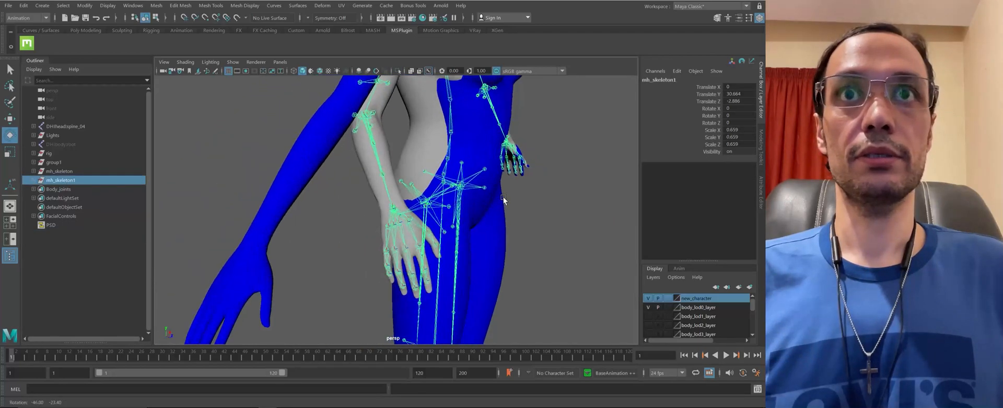
pyautogui.keyDown('alt'); pyautogui.moveTo(503, 197); pyautogui.dragTo(423, 292, button='middle'); pyautogui.keyUp('alt')
pyautogui.keyDown('alt'); pyautogui.moveTo(335, 233); pyautogui.dragTo(368, 228, button='right'); pyautogui.keyUp('alt')
pyautogui.keyDown('alt'); pyautogui.moveTo(368, 228); pyautogui.dragTo(353, 261); pyautogui.keyUp('alt')
pyautogui.press('Delete')
# Examine the spine_02 and spine_03 joints inside the torso in wireframe display
pyautogui.keyDown('alt'); pyautogui.moveTo(410, 248); pyautogui.dragTo(414, 203); pyautogui.keyUp('alt')
pyautogui.click(335, 203)
pyautogui.keyDown('alt'); pyautogui.moveTo(400, 188); pyautogui.dragTo(342, 298, button='middle'); pyautogui.keyUp('alt')
pyautogui.keyDown('alt'); pyautogui.moveTo(343, 294); pyautogui.dragTo(380, 169); pyautogui.keyUp('alt')
pyautogui.press('4')
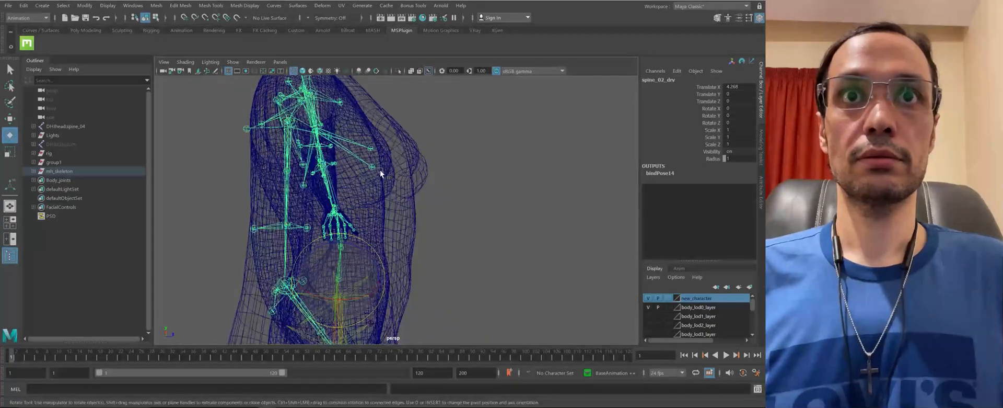
pyautogui.keyDown('alt'); pyautogui.moveTo(424, 217); pyautogui.dragTo(406, 208); pyautogui.keyUp('alt')
pyautogui.click(358, 219)
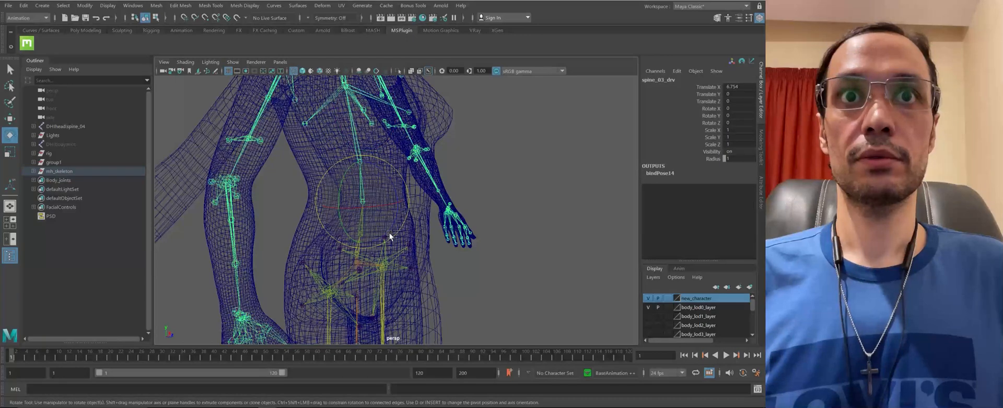
pyautogui.press('r')
pyautogui.keyDown('alt'); pyautogui.moveTo(372, 205); pyautogui.dragTo(323, 211); pyautogui.keyUp('alt')
pyautogui.keyDown('alt'); pyautogui.moveTo(323, 211); pyautogui.dragTo(330, 172, button='right'); pyautogui.keyUp('alt')
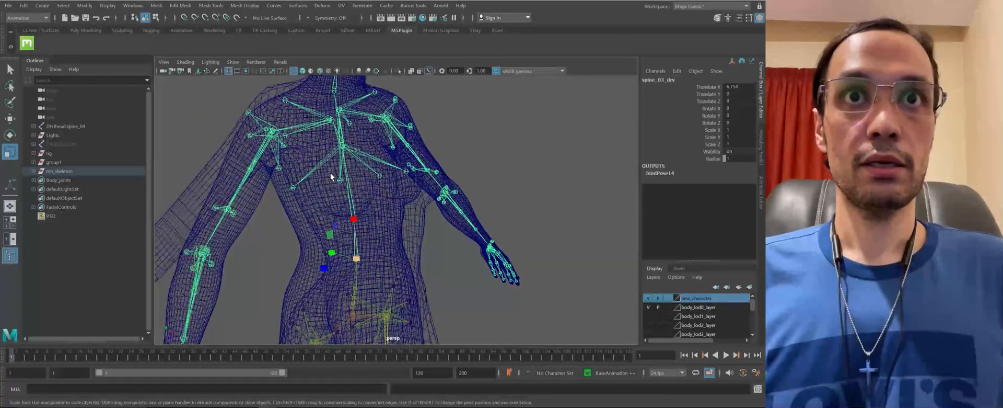
# Examine the spine chain up to spine_05 against the stylized back and waist in shaded display
pyautogui.press('5')
pyautogui.moveTo(327, 177)
pyautogui.keyDown('alt'); pyautogui.mouseDown()
pyautogui.moveTo(276, 197)
pyautogui.moveTo(397, 189)
pyautogui.mouseUp(); pyautogui.keyUp('alt')
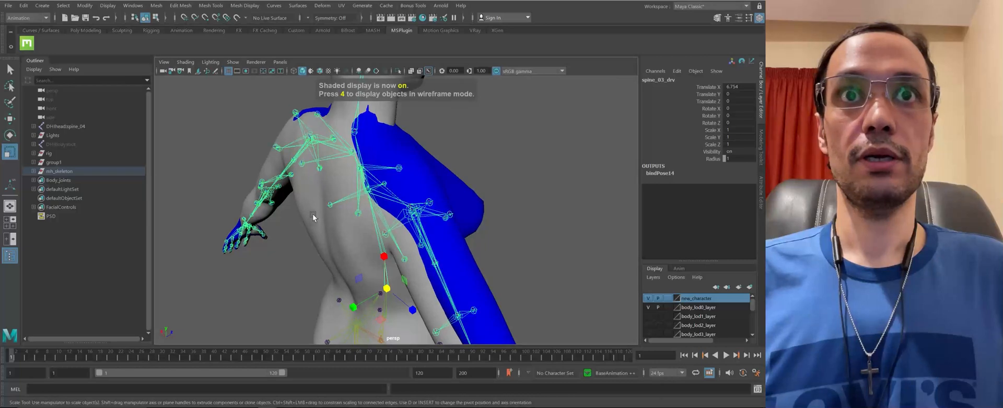
pyautogui.press('Down')
pyautogui.press('Down')
pyautogui.keyDown('alt'); pyautogui.moveTo(313, 217); pyautogui.dragTo(251, 208); pyautogui.keyUp('alt')
pyautogui.moveTo(380, 206)
pyautogui.keyDown('alt'); pyautogui.mouseDown()
pyautogui.moveTo(372, 226)
pyautogui.moveTo(305, 252)
pyautogui.moveTo(274, 233)
pyautogui.moveTo(358, 244)
pyautogui.moveTo(308, 238)
pyautogui.mouseUp(); pyautogui.keyUp('alt')
pyautogui.keyDown('alt'); pyautogui.moveTo(335, 239); pyautogui.dragTo(456, 241, button='right'); pyautogui.keyUp('alt')
pyautogui.keyDown('alt'); pyautogui.moveTo(456, 241); pyautogui.dragTo(364, 230); pyautogui.keyUp('alt')
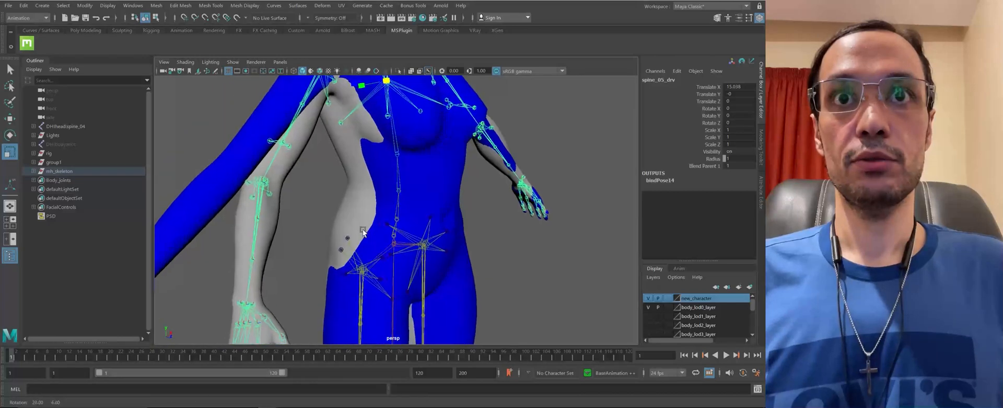
pyautogui.keyDown('alt'); pyautogui.moveTo(363, 231); pyautogui.dragTo(404, 255, button='right'); pyautogui.keyUp('alt')
# Move the spine_02 joint to fit the curve of the stylized character's lower back
pyautogui.click(397, 222)
pyautogui.keyDown('alt'); pyautogui.moveTo(398, 223); pyautogui.dragTo(363, 221); pyautogui.keyUp('alt')
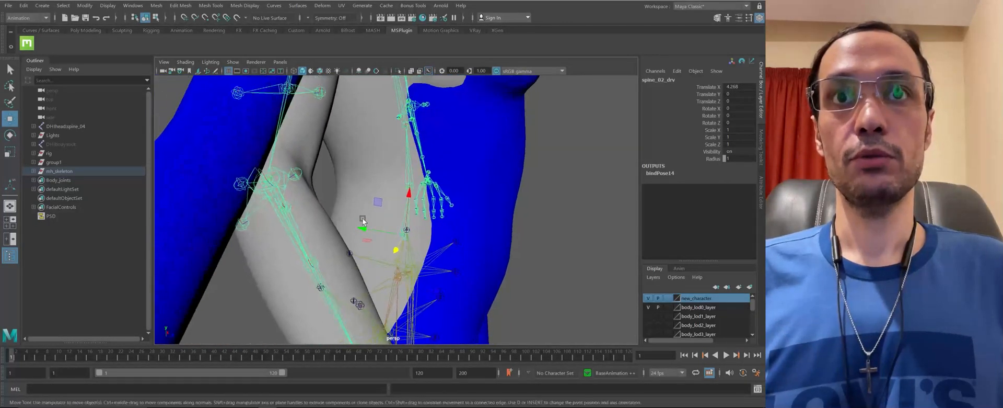
pyautogui.keyDown('alt'); pyautogui.moveTo(427, 246); pyautogui.dragTo(445, 239); pyautogui.keyUp('alt')
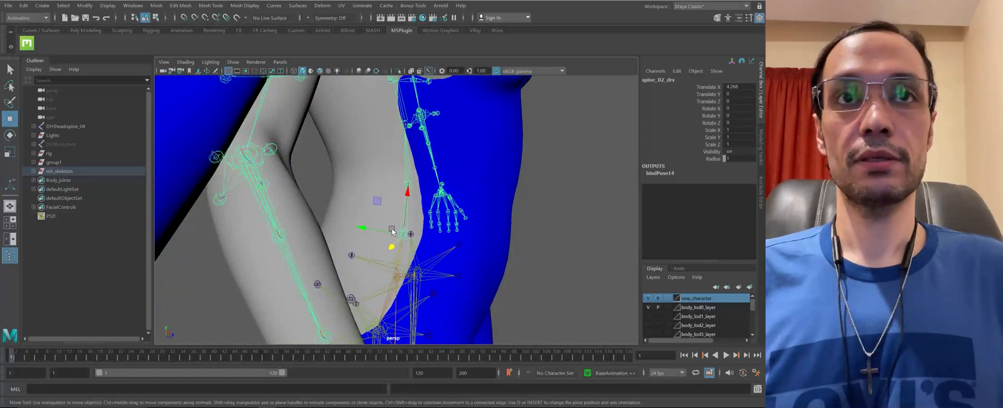
pyautogui.moveTo(387, 226)
pyautogui.keyDown('alt'); pyautogui.mouseDown()
pyautogui.moveTo(340, 207)
pyautogui.moveTo(401, 224)
pyautogui.mouseUp(); pyautogui.keyUp('alt')
pyautogui.keyDown('alt'); pyautogui.moveTo(483, 243); pyautogui.dragTo(454, 176); pyautogui.keyUp('alt')
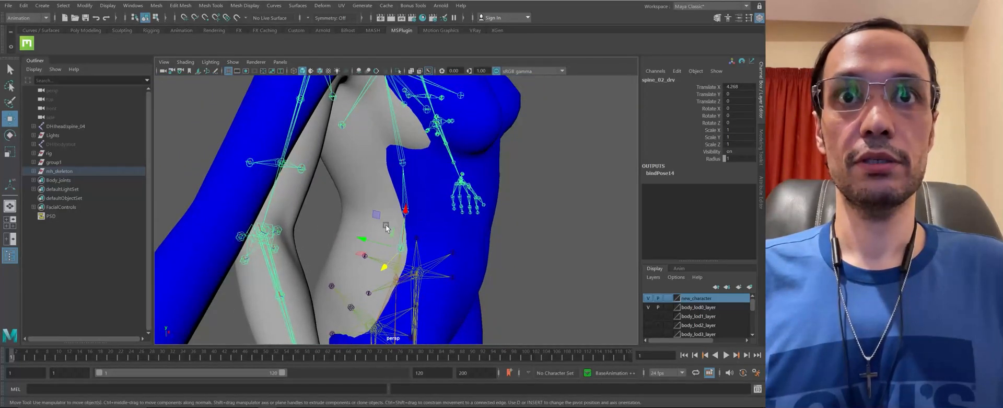
pyautogui.keyDown('alt'); pyautogui.moveTo(368, 140); pyautogui.dragTo(433, 264); pyautogui.keyUp('alt')
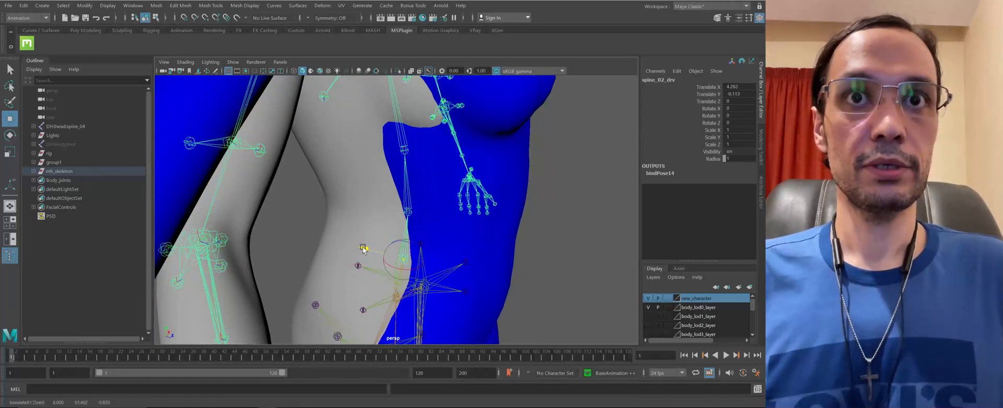
pyautogui.moveTo(366, 251); pyautogui.dragTo(402, 261)
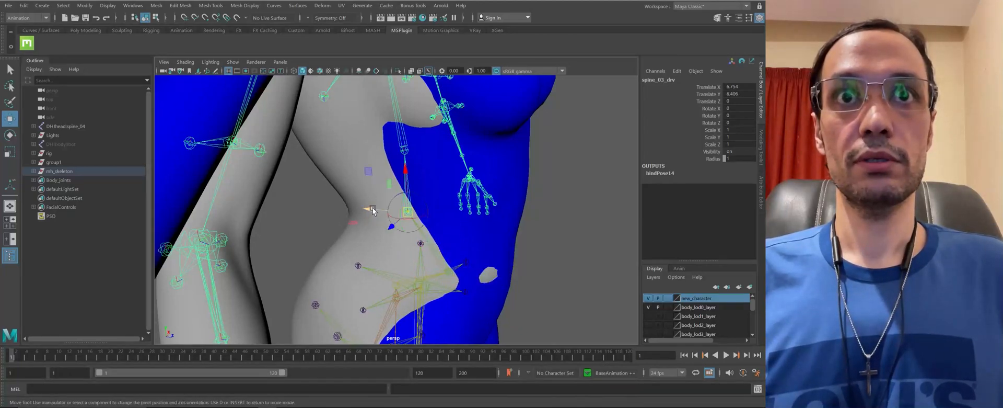
# Reposition the spine_03 and spine_04 joints to follow the stylized waist and back
pyautogui.moveTo(375, 212)
pyautogui.mouseDown()
pyautogui.moveTo(414, 221)
pyautogui.moveTo(362, 204)
pyautogui.mouseUp()
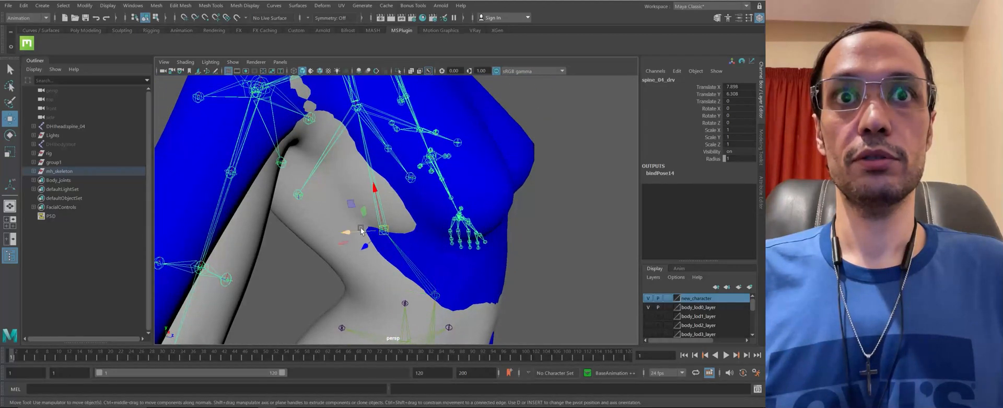
pyautogui.moveTo(349, 230); pyautogui.dragTo(377, 208)
# Move the spine_01 and pelvis joints along the depth direction to fit the stylized hips
pyautogui.keyDown('alt'); pyautogui.moveTo(395, 239); pyautogui.dragTo(402, 242); pyautogui.keyUp('alt')
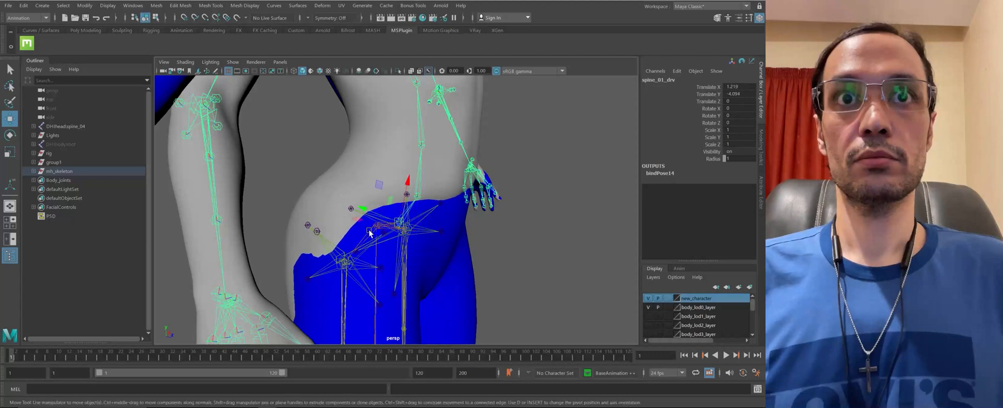
pyautogui.click(360, 224)
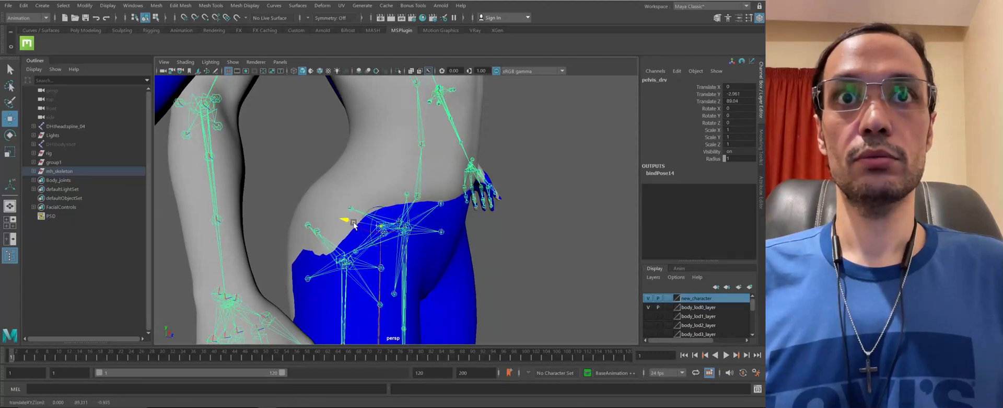
pyautogui.moveTo(354, 223); pyautogui.dragTo(373, 230)
pyautogui.keyDown('alt'); pyautogui.moveTo(449, 235); pyautogui.dragTo(422, 218); pyautogui.keyUp('alt')
pyautogui.keyDown('alt'); pyautogui.moveTo(421, 218); pyautogui.dragTo(433, 265, button='right'); pyautogui.keyUp('alt')
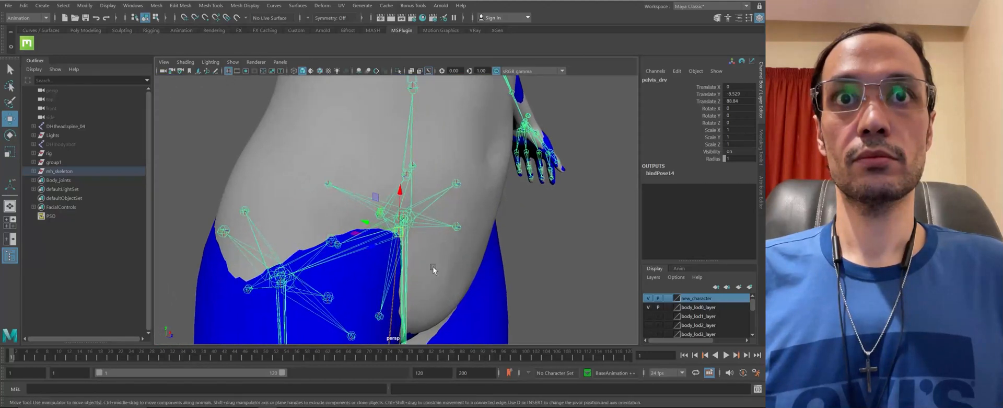
pyautogui.keyDown('alt'); pyautogui.moveTo(433, 265); pyautogui.dragTo(455, 261); pyautogui.keyUp('alt')
# Reposition the spine_01 joint just above the pelvis and check the hip joints in wireframe display
pyautogui.keyDown('alt'); pyautogui.moveTo(400, 213); pyautogui.dragTo(426, 215); pyautogui.keyUp('alt')
pyautogui.click(366, 215)
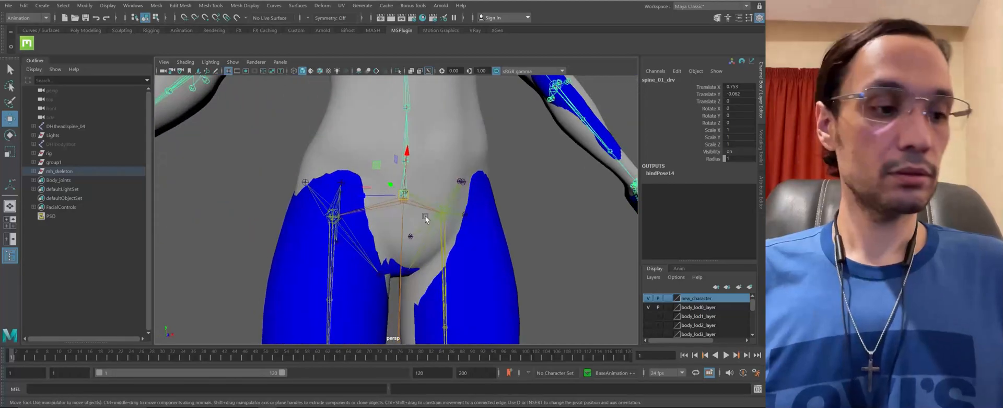
pyautogui.press('4')
pyautogui.keyDown('alt'); pyautogui.moveTo(349, 221); pyautogui.dragTo(368, 250); pyautogui.keyUp('alt')
pyautogui.keyDown('alt'); pyautogui.moveTo(368, 250); pyautogui.dragTo(377, 263, button='right'); pyautogui.keyUp('alt')
pyautogui.moveTo(377, 263)
pyautogui.keyDown('alt'); pyautogui.mouseDown()
pyautogui.moveTo(356, 212)
pyautogui.moveTo(334, 210)
pyautogui.moveTo(358, 214)
pyautogui.moveTo(339, 212)
pyautogui.moveTo(348, 205)
pyautogui.moveTo(343, 214)
pyautogui.mouseUp(); pyautogui.keyUp('alt')
pyautogui.press('5')
# Set the Move tool to world axes and move both clavicle_pec joints down to fit the stylized breasts
pyautogui.click(339, 207)
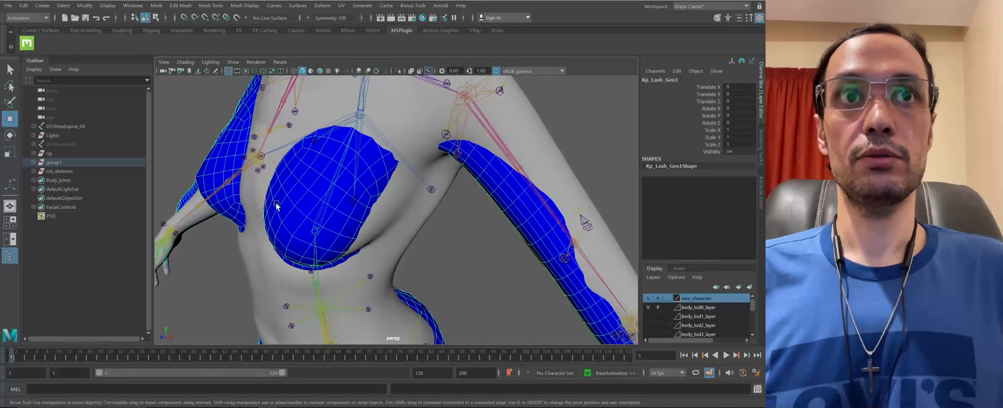
pyautogui.click(354, 200)
pyautogui.keyDown('alt'); pyautogui.moveTo(277, 205); pyautogui.dragTo(300, 210); pyautogui.keyUp('alt')
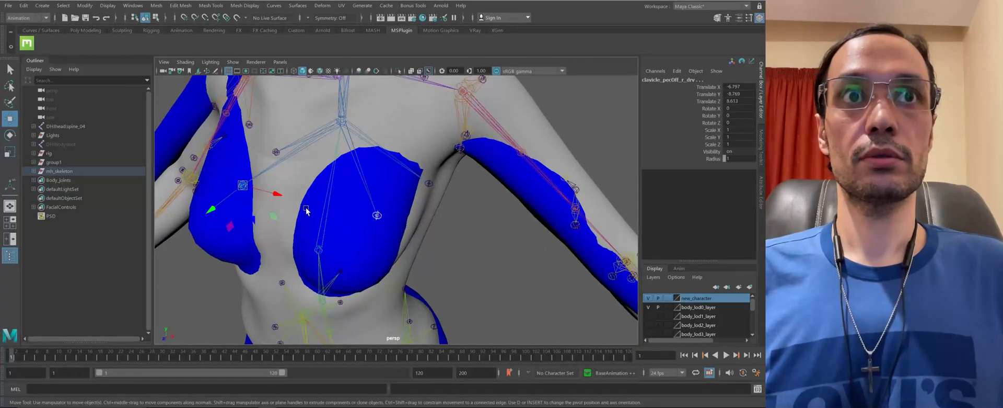
pyautogui.moveTo(205, 211); pyautogui.dragTo(210, 213)
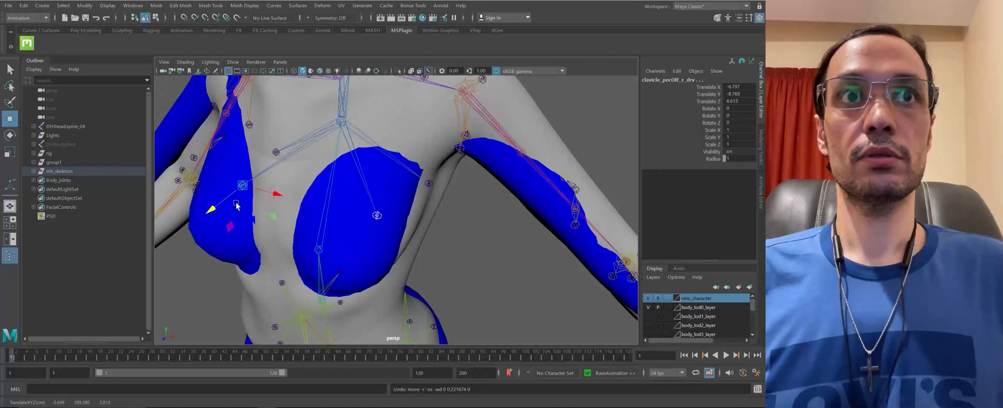
pyautogui.click(242, 188)
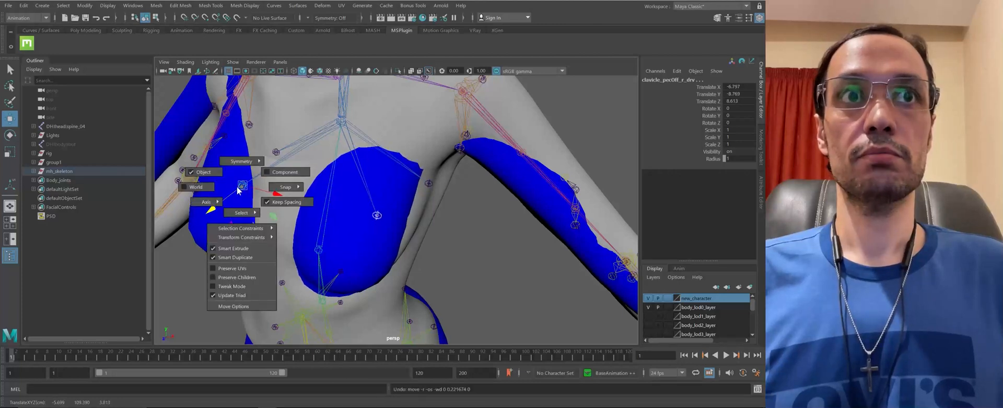
pyautogui.click(189, 193)
pyautogui.keyDown('alt'); pyautogui.moveTo(322, 218); pyautogui.dragTo(253, 238); pyautogui.keyUp('alt')
pyautogui.moveTo(241, 179); pyautogui.dragTo(202, 196)
pyautogui.keyDown('alt'); pyautogui.moveTo(203, 196); pyautogui.dragTo(334, 185); pyautogui.keyUp('alt')
pyautogui.keyDown('alt'); pyautogui.moveTo(333, 186); pyautogui.dragTo(378, 244, button='middle'); pyautogui.keyUp('alt')
# Examine how the body mesh fits the stylized character from the shoulders over the hips and legs to the feet
pyautogui.scroll(-4, 377, 243)
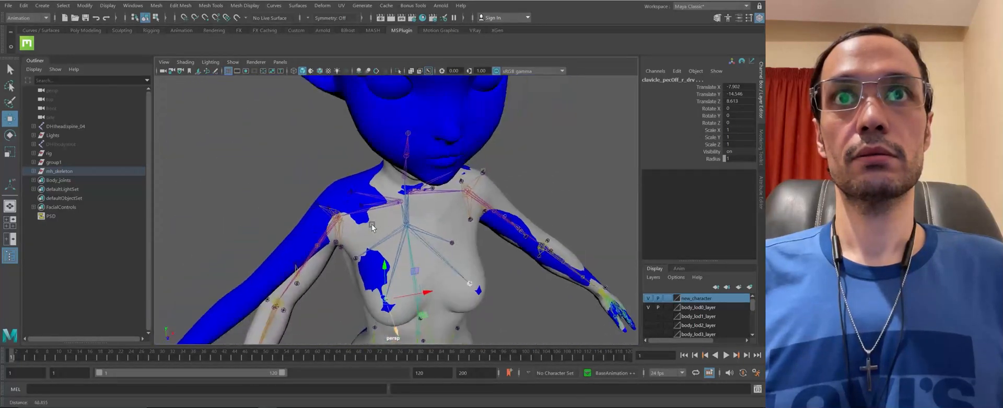
pyautogui.keyDown('alt'); pyautogui.moveTo(378, 244); pyautogui.dragTo(359, 217); pyautogui.keyUp('alt')
pyautogui.keyDown('alt'); pyautogui.moveTo(359, 217); pyautogui.dragTo(345, 89, button='middle'); pyautogui.keyUp('alt')
pyautogui.keyDown('alt'); pyautogui.moveTo(504, 246); pyautogui.dragTo(340, 251); pyautogui.keyUp('alt')
pyautogui.keyDown('alt'); pyautogui.moveTo(339, 251); pyautogui.dragTo(330, 157, button='middle'); pyautogui.keyUp('alt')
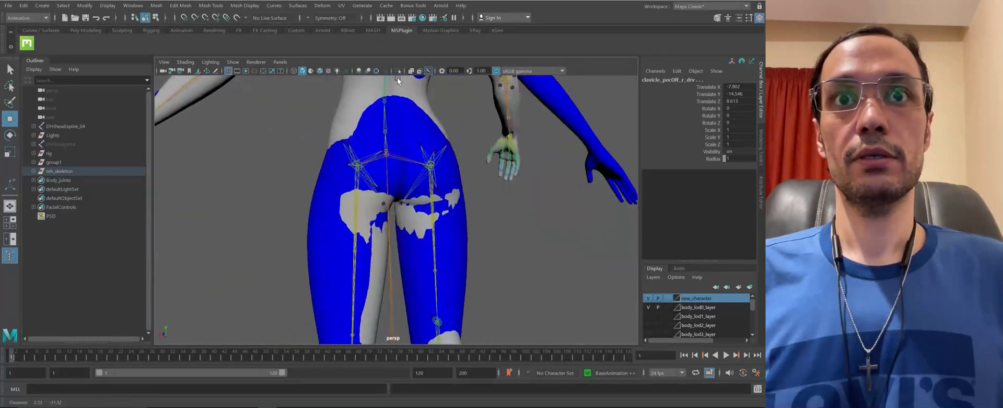
pyautogui.scroll(-5, 322, 214)
pyautogui.keyDown('alt'); pyautogui.moveTo(322, 215); pyautogui.dragTo(394, 222); pyautogui.keyUp('alt')
pyautogui.keyDown('alt'); pyautogui.moveTo(402, 285); pyautogui.dragTo(412, 229, button='middle'); pyautogui.keyUp('alt')
pyautogui.scroll(2, 412, 228)
pyautogui.keyDown('alt'); pyautogui.moveTo(411, 227); pyautogui.dragTo(334, 204, button='right'); pyautogui.keyUp('alt')
pyautogui.keyDown('alt'); pyautogui.moveTo(334, 204); pyautogui.dragTo(295, 169); pyautogui.keyUp('alt')
pyautogui.keyDown('alt'); pyautogui.moveTo(295, 170); pyautogui.dragTo(294, 101, button='middle'); pyautogui.keyUp('alt')
pyautogui.keyDown('alt'); pyautogui.moveTo(294, 101); pyautogui.dragTo(503, 272, button='right'); pyautogui.keyUp('alt')
pyautogui.keyDown('alt'); pyautogui.moveTo(308, 196); pyautogui.dragTo(396, 216); pyautogui.keyUp('alt')
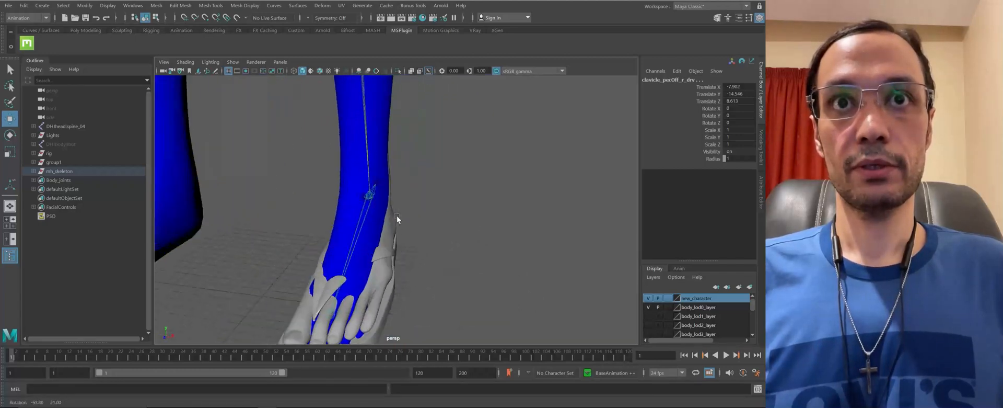
# Try moving the foot_l joint at the ankle to fit the stylized foot, and undo the moves
pyautogui.click(353, 213)
pyautogui.keyDown('alt'); pyautogui.moveTo(316, 229); pyautogui.dragTo(256, 215); pyautogui.keyUp('alt')
pyautogui.keyDown('alt'); pyautogui.moveTo(341, 215); pyautogui.dragTo(360, 192, button='middle'); pyautogui.keyUp('alt')
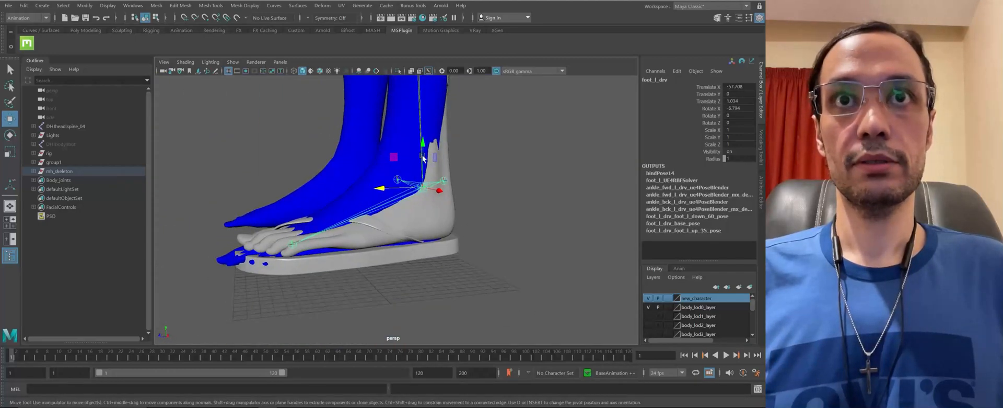
pyautogui.moveTo(422, 147); pyautogui.dragTo(423, 130)
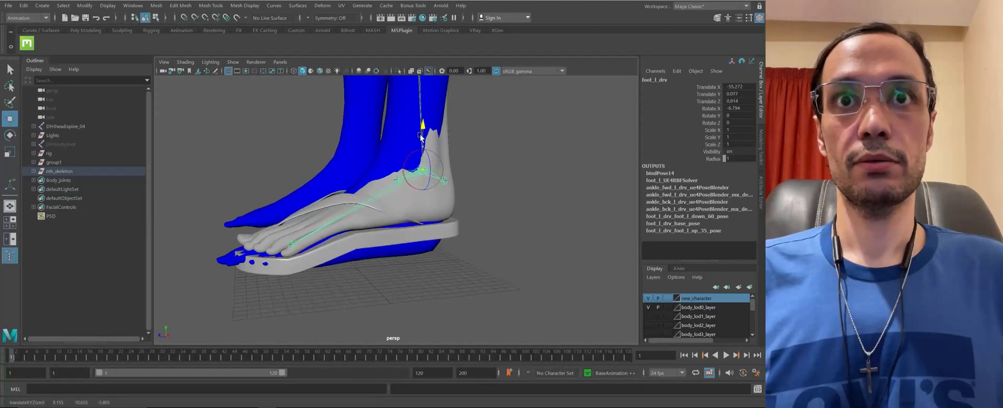
pyautogui.hotkey('ctrl', 'z')
pyautogui.hotkey('ctrl', 'z')
pyautogui.keyDown('alt'); pyautogui.moveTo(400, 198); pyautogui.dragTo(420, 204); pyautogui.keyUp('alt')
pyautogui.moveTo(382, 183); pyautogui.dragTo(382, 208)
pyautogui.hotkey('ctrl', 'z')
# Review the left foot and calf_l joint against the stylized leg, check both legs in wireframe display, and save the scene
pyautogui.press('d')
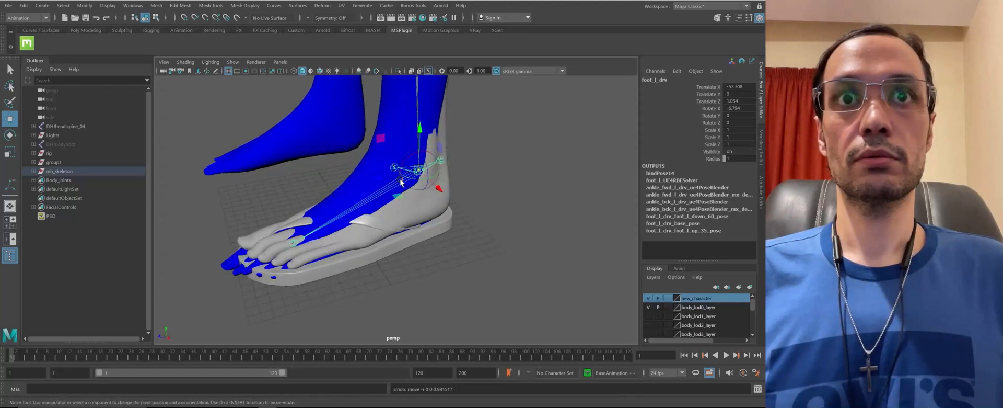
pyautogui.moveTo(386, 181); pyautogui.dragTo(371, 182)
pyautogui.keyDown('alt'); pyautogui.moveTo(371, 182); pyautogui.dragTo(418, 196); pyautogui.keyUp('alt')
pyautogui.keyDown('alt'); pyautogui.moveTo(376, 209); pyautogui.dragTo(270, 243, button='right'); pyautogui.keyUp('alt')
pyautogui.keyDown('alt'); pyautogui.moveTo(369, 149); pyautogui.dragTo(375, 212, button='middle'); pyautogui.keyUp('alt')
pyautogui.keyDown('alt'); pyautogui.moveTo(375, 212); pyautogui.dragTo(428, 255); pyautogui.keyUp('alt')
pyautogui.press('4')
pyautogui.keyDown('alt'); pyautogui.moveTo(429, 255); pyautogui.dragTo(350, 207, button='right'); pyautogui.keyUp('alt')
pyautogui.keyDown('alt'); pyautogui.moveTo(350, 207); pyautogui.dragTo(361, 235); pyautogui.keyUp('alt')
pyautogui.keyDown('alt'); pyautogui.moveTo(362, 235); pyautogui.dragTo(349, 283, button='middle'); pyautogui.keyUp('alt')
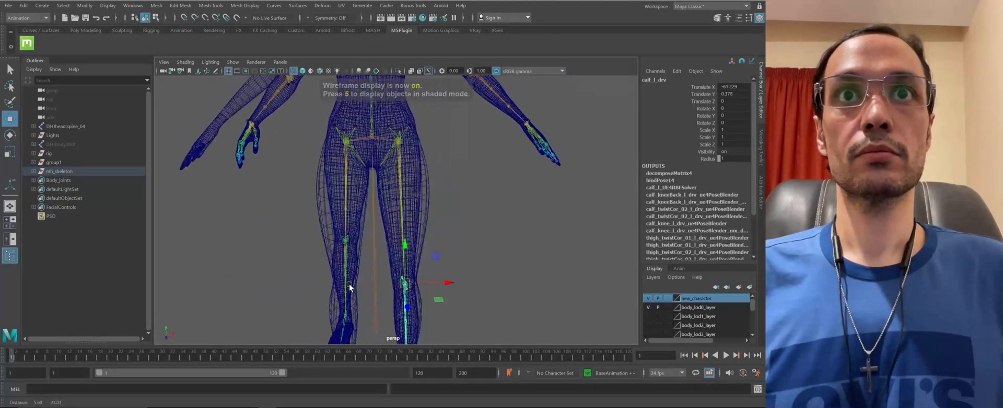
pyautogui.keyDown('alt'); pyautogui.moveTo(350, 283); pyautogui.dragTo(365, 272); pyautogui.keyUp('alt')
pyautogui.hotkey('ctrl', 's')
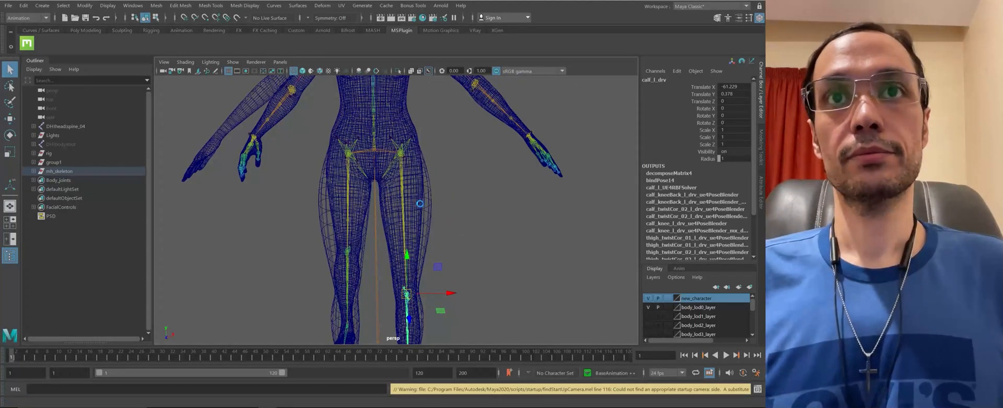
# Return to shaded display and move the neck_01 joint slightly up at the base of the neck
pyautogui.keyDown('alt'); pyautogui.moveTo(383, 150); pyautogui.dragTo(389, 212, button='middle'); pyautogui.keyUp('alt')
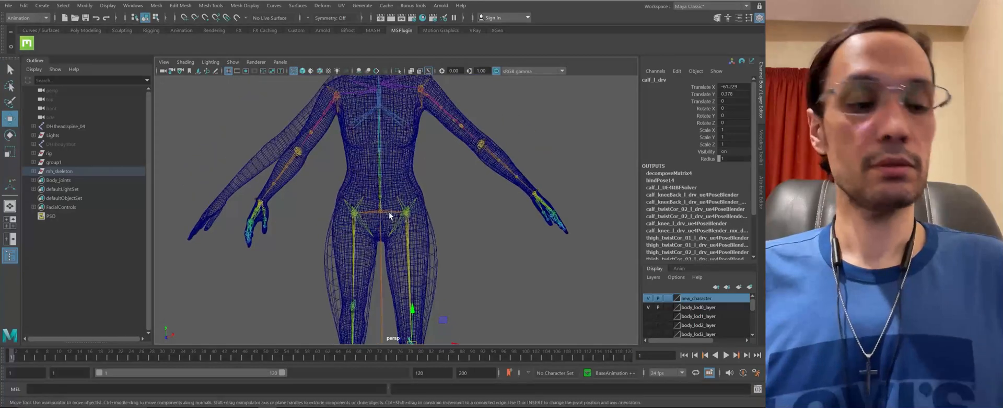
pyautogui.press('5')
pyautogui.keyDown('alt'); pyautogui.moveTo(389, 213); pyautogui.dragTo(307, 262); pyautogui.keyUp('alt')
pyautogui.keyDown('alt'); pyautogui.moveTo(308, 260); pyautogui.dragTo(302, 261); pyautogui.keyUp('alt')
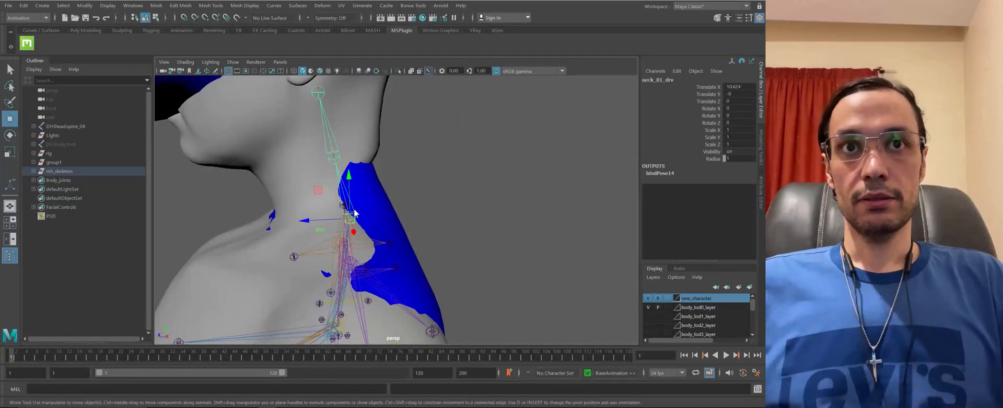
pyautogui.press('w')
pyautogui.moveTo(355, 211); pyautogui.dragTo(363, 175)
pyautogui.moveTo(361, 166); pyautogui.dragTo(361, 170)
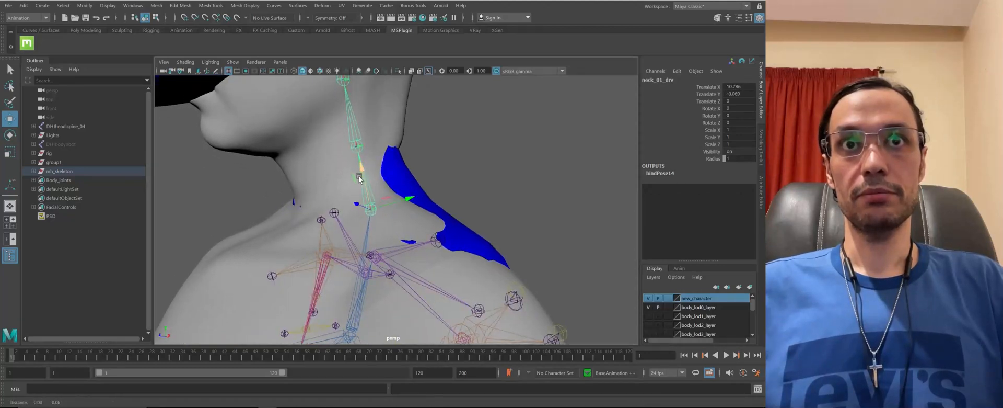
# Raise the neck_02 joint along the neck to about 5.94 in Translate X
pyautogui.keyDown('alt'); pyautogui.moveTo(389, 113); pyautogui.dragTo(393, 128, button='middle'); pyautogui.keyUp('alt')
pyautogui.moveTo(393, 128); pyautogui.dragTo(341, 135)
pyautogui.click(357, 163)
pyautogui.keyDown('alt'); pyautogui.moveTo(376, 176); pyautogui.dragTo(382, 193, button='middle'); pyautogui.keyUp('alt')
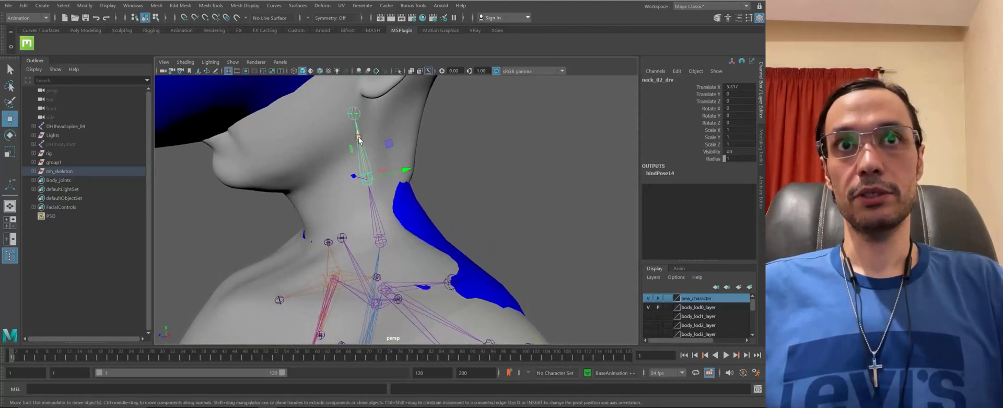
pyautogui.moveTo(359, 140); pyautogui.dragTo(357, 132)
pyautogui.keyDown('alt'); pyautogui.moveTo(366, 144); pyautogui.dragTo(351, 179, button='right'); pyautogui.keyUp('alt')
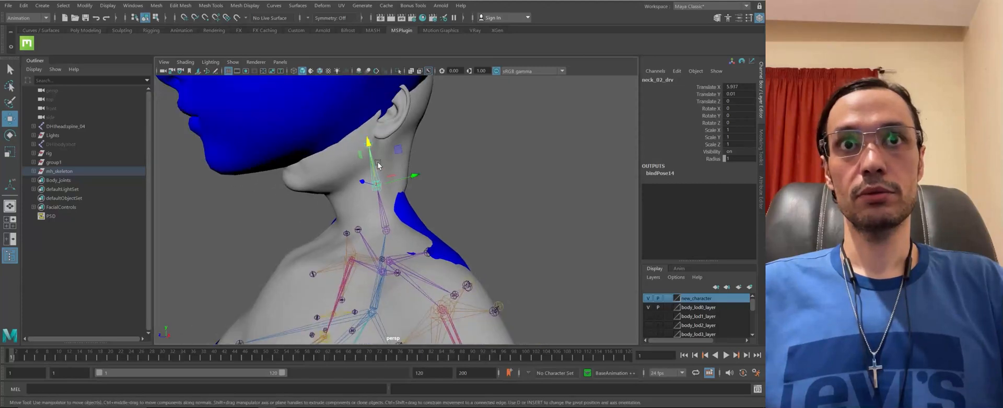
# Raise the head joint below the ear to about 6.54 in Translate X
pyautogui.moveTo(384, 165)
pyautogui.mouseDown(button='middle')
pyautogui.moveTo(400, 151)
pyautogui.moveTo(401, 161)
pyautogui.mouseUp(button='middle')
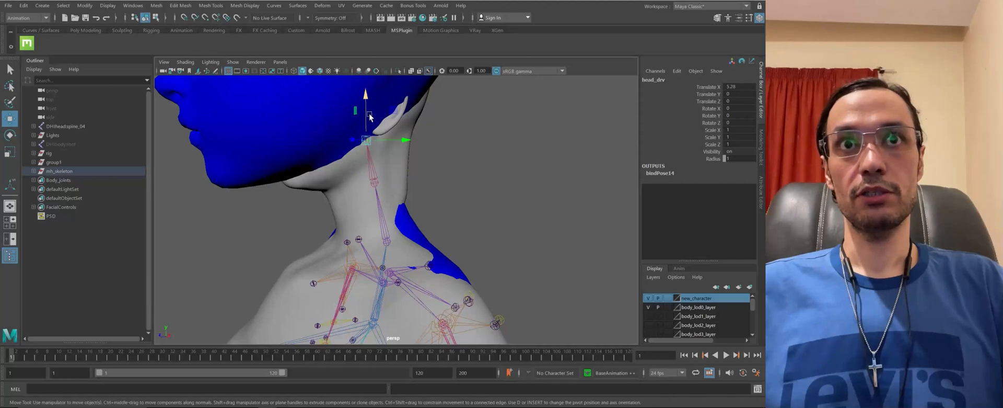
pyautogui.moveTo(370, 114); pyautogui.dragTo(365, 79, button='middle')
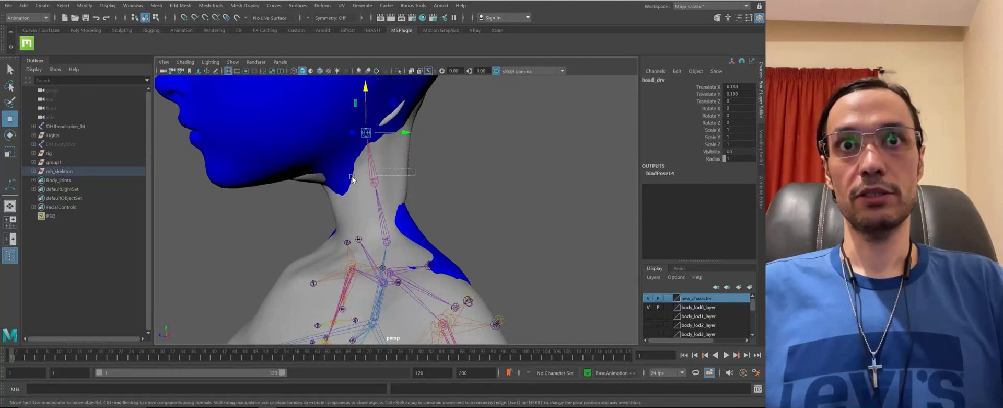
pyautogui.press('Up')
pyautogui.keyDown('alt'); pyautogui.moveTo(339, 200); pyautogui.dragTo(307, 205); pyautogui.keyUp('alt')
pyautogui.keyDown('alt'); pyautogui.moveTo(316, 206); pyautogui.dragTo(331, 195, button='middle'); pyautogui.keyUp('alt')
pyautogui.keyDown('alt'); pyautogui.moveTo(331, 197); pyautogui.dragTo(373, 139); pyautogui.keyUp('alt')
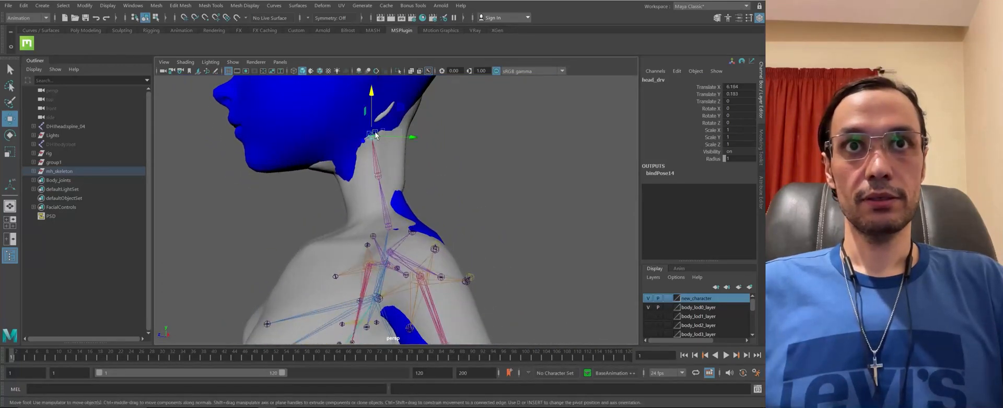
pyautogui.moveTo(373, 94); pyautogui.dragTo(374, 96)
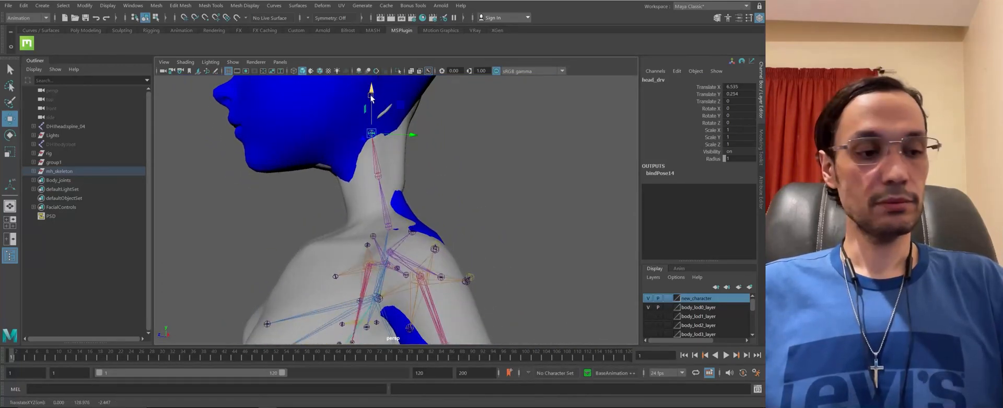
# Switch to wireframe display and fine-tune the head joint's height against the stylized neck and ear
pyautogui.press('3')
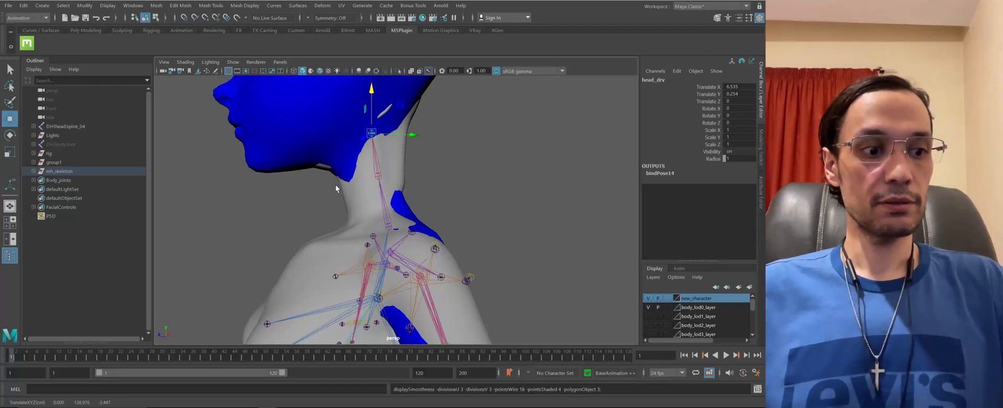
pyautogui.press('4')
pyautogui.keyDown('alt'); pyautogui.moveTo(341, 200); pyautogui.dragTo(353, 222, button='middle'); pyautogui.keyUp('alt')
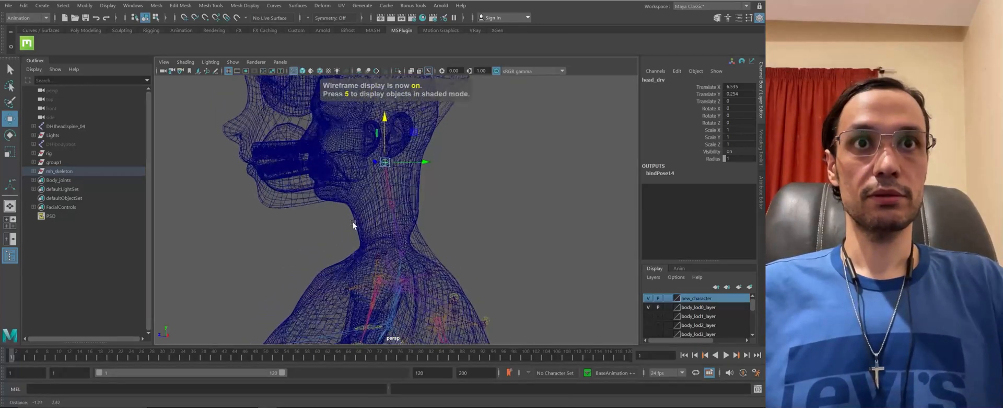
pyautogui.keyDown('alt'); pyautogui.moveTo(353, 221); pyautogui.dragTo(361, 199); pyautogui.keyUp('alt')
pyautogui.moveTo(384, 138); pyautogui.dragTo(383, 128)
pyautogui.keyDown('alt'); pyautogui.moveTo(376, 200); pyautogui.dragTo(417, 192); pyautogui.keyUp('alt')
# Isolate the f_med_nrw_combined_lod0_mesh body mesh in the viewport around the neck
pyautogui.click(353, 194)
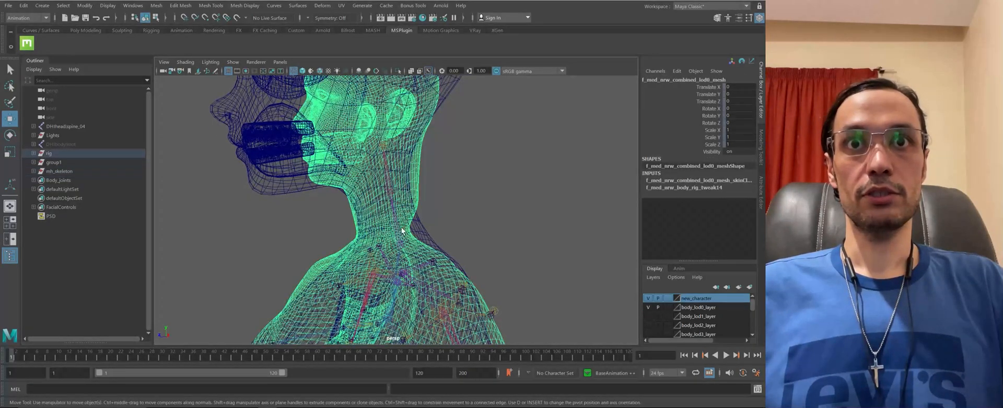
pyautogui.hotkey('ctrl', '1')
pyautogui.keyDown('alt'); pyautogui.moveTo(393, 193); pyautogui.dragTo(403, 234, button='right'); pyautogui.keyUp('alt')
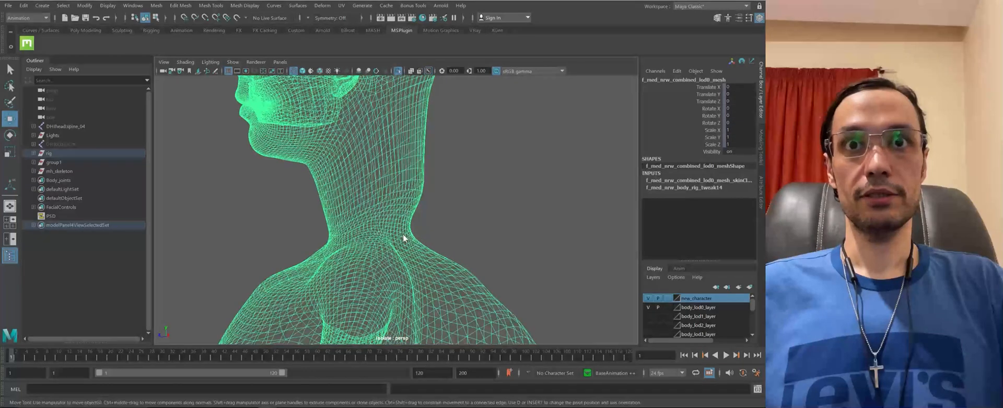
# Check the neck vertices of the isolated body mesh, return to object selection and show the whole character again
pyautogui.press('F9')
pyautogui.keyDown('alt'); pyautogui.moveTo(389, 235); pyautogui.dragTo(372, 221); pyautogui.keyUp('alt')
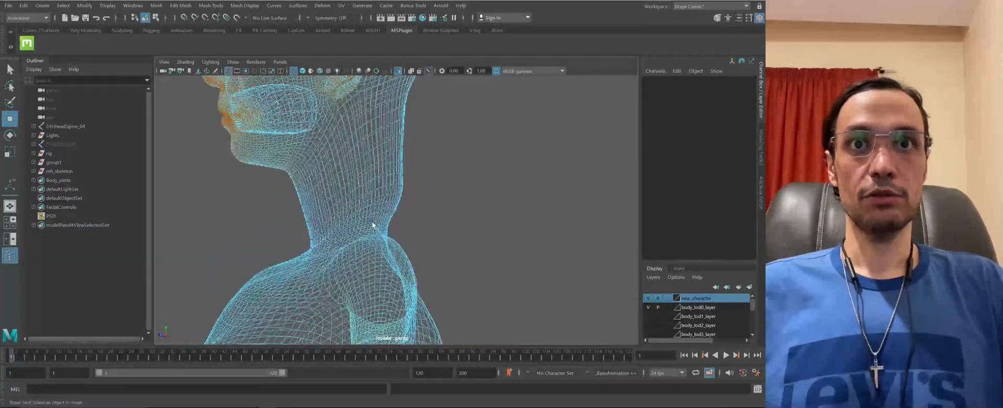
pyautogui.click(389, 213)
pyautogui.scroll(-3, 389, 212)
pyautogui.click(400, 71)
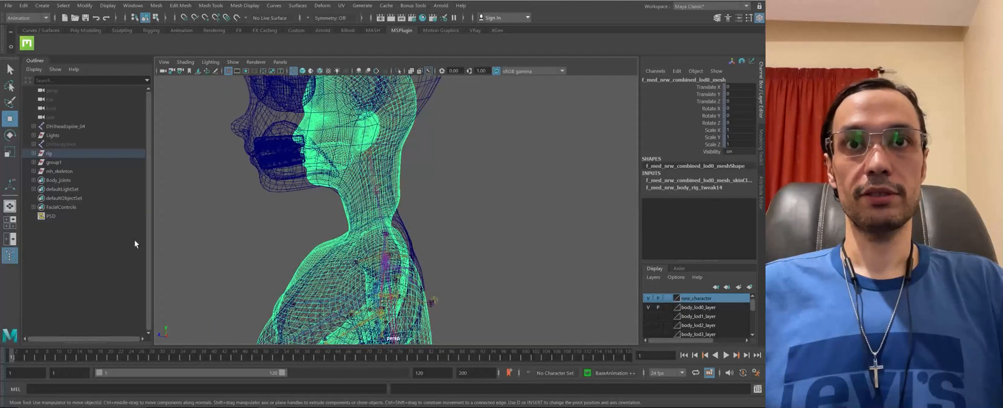
pyautogui.keyDown('alt'); pyautogui.moveTo(398, 167); pyautogui.dragTo(356, 111); pyautogui.keyUp('alt')
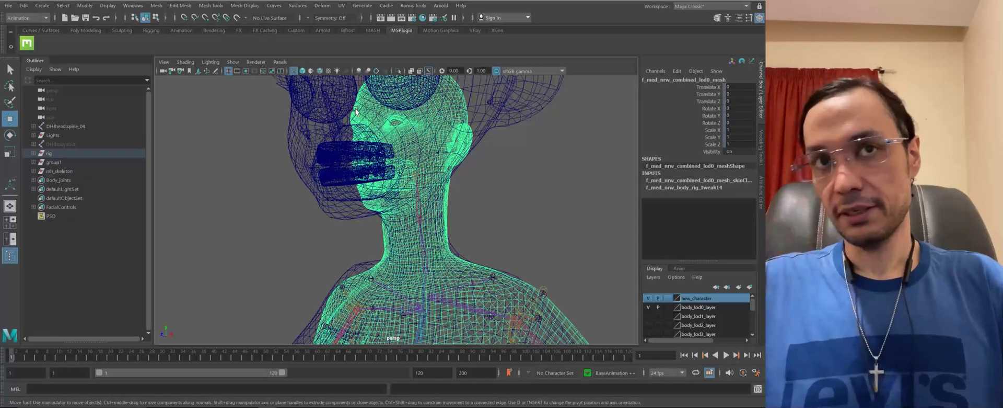
# Switch to the orthographic side view, frame the head profile and undo the stray vertex selection on the eyelash geometry
pyautogui.keyDown('alt'); pyautogui.moveTo(231, 150); pyautogui.dragTo(390, 177); pyautogui.keyUp('alt')
pyautogui.press('space')
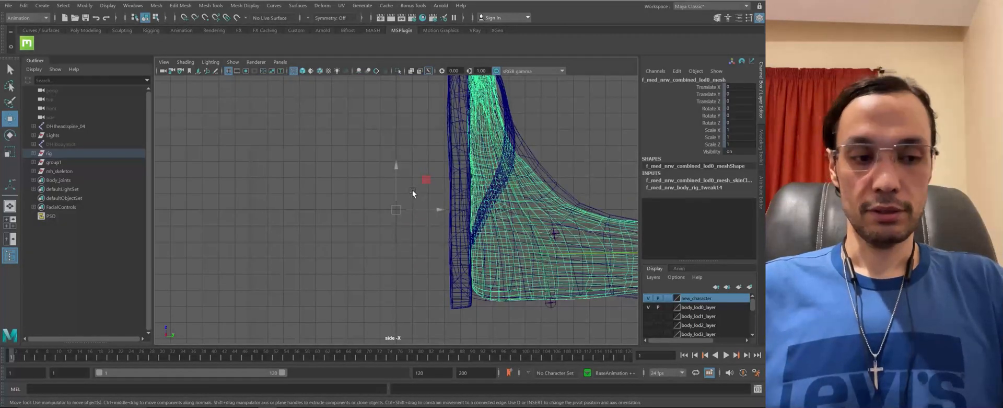
pyautogui.keyDown('alt'); pyautogui.moveTo(501, 208); pyautogui.dragTo(434, 226, button='middle'); pyautogui.keyUp('alt')
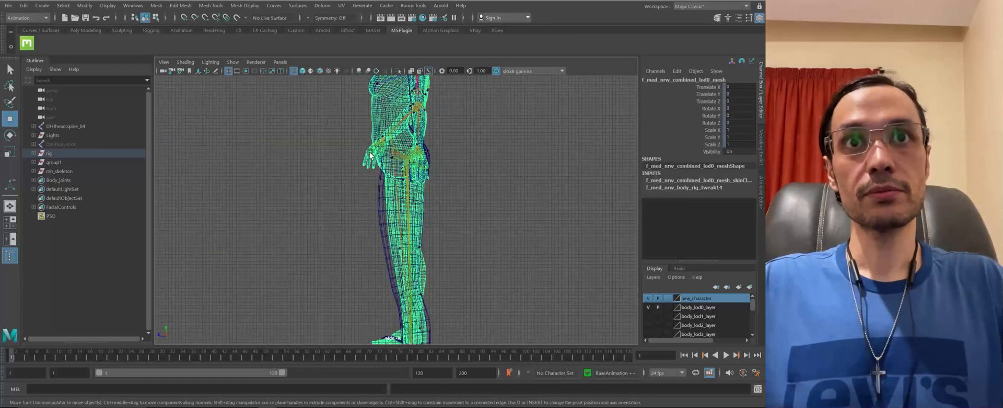
pyautogui.keyDown('alt'); pyautogui.moveTo(370, 156); pyautogui.dragTo(351, 332, button='middle'); pyautogui.keyUp('alt')
pyautogui.keyDown('alt'); pyautogui.moveTo(324, 134); pyautogui.dragTo(400, 214, button='right'); pyautogui.keyUp('alt')
pyautogui.keyDown('alt'); pyautogui.moveTo(399, 215); pyautogui.dragTo(478, 228, button='middle'); pyautogui.keyUp('alt')
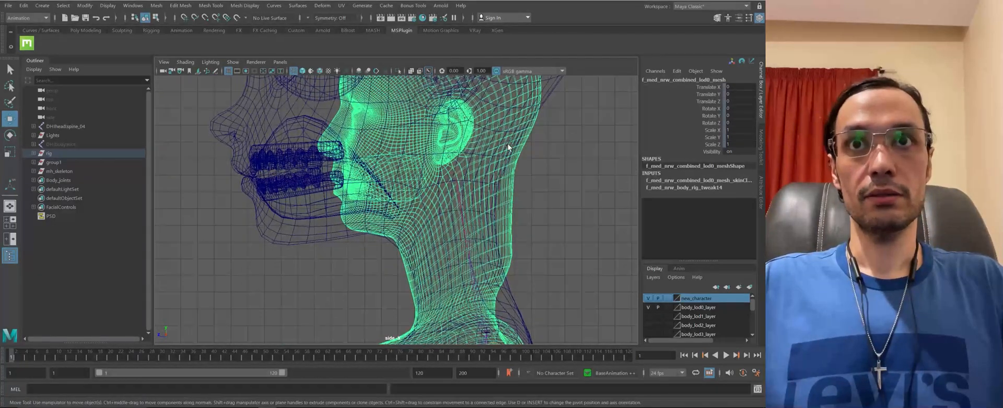
pyautogui.keyDown('alt'); pyautogui.moveTo(509, 147); pyautogui.dragTo(556, 181, button='middle'); pyautogui.keyUp('alt')
pyautogui.hotkey('ctrl', 'z')
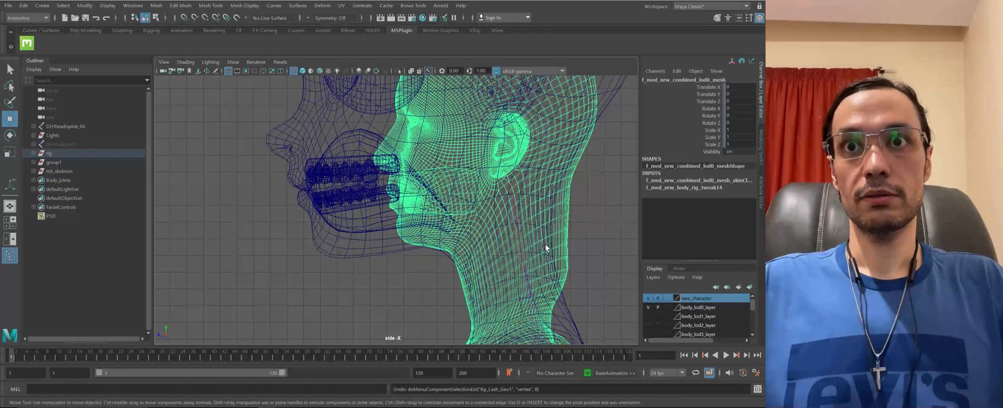
# Soft-select the front face vertices of the body mesh with the falloff limited to the face, undoing the trial moves
pyautogui.moveTo(546, 247); pyautogui.dragTo(470, 237, button='right')
pyautogui.moveTo(401, 241); pyautogui.dragTo(410, 271)
pyautogui.keyDown('alt'); pyautogui.moveTo(401, 185); pyautogui.dragTo(413, 209, button='middle'); pyautogui.keyUp('alt')
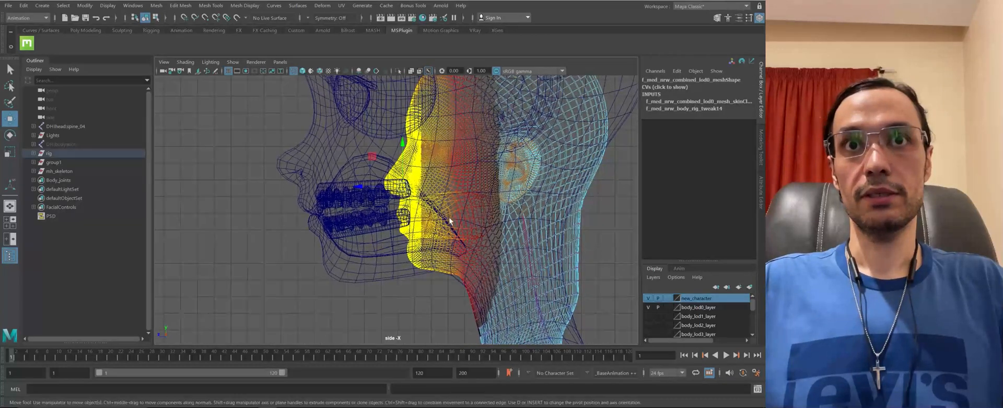
pyautogui.keyDown('alt'); pyautogui.moveTo(450, 220); pyautogui.dragTo(336, 186, button='right'); pyautogui.keyUp('alt')
pyautogui.moveTo(367, 183); pyautogui.dragTo(336, 189)
pyautogui.hotkey('ctrl', 'z')
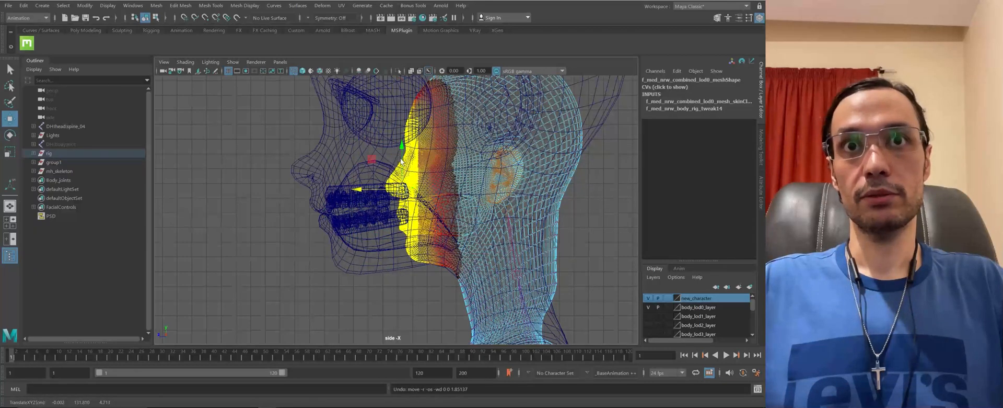
pyautogui.moveTo(402, 150); pyautogui.dragTo(401, 142)
pyautogui.hotkey('ctrl', 'z')
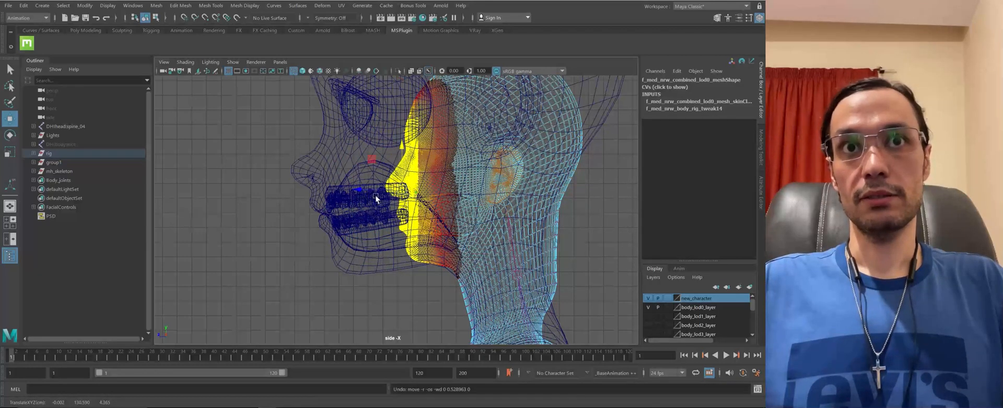
# Move the soft-selected face vertices forward and slightly adjust their height to align with the stylized character's profile
pyautogui.moveTo(402, 149); pyautogui.dragTo(551, 256)
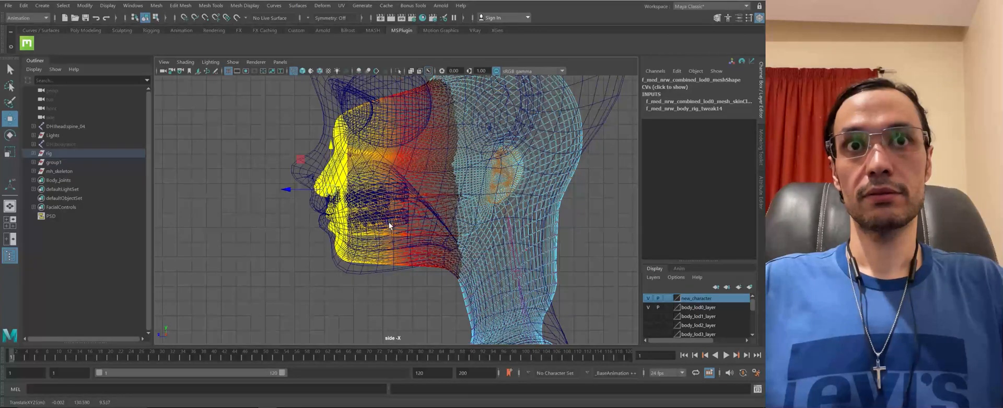
pyautogui.moveTo(302, 162); pyautogui.dragTo(330, 146)
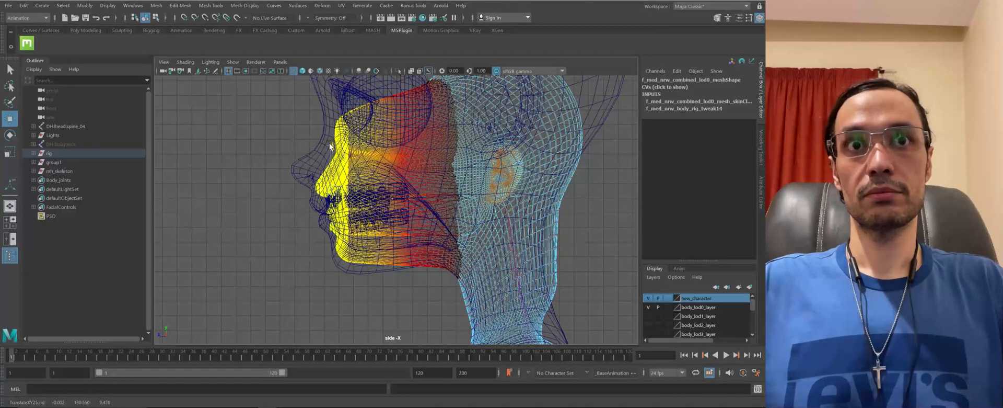
pyautogui.moveTo(291, 189); pyautogui.dragTo(290, 190)
pyautogui.moveTo(300, 159); pyautogui.dragTo(300, 164)
# Raise the soft-selected vertices under the jaw slightly to match the stylized chin and throat line
pyautogui.click(438, 266)
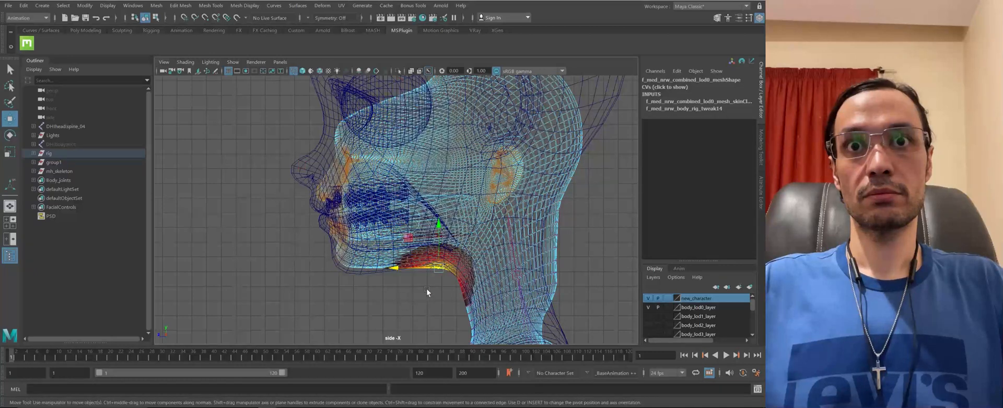
pyautogui.moveTo(439, 244); pyautogui.dragTo(440, 224)
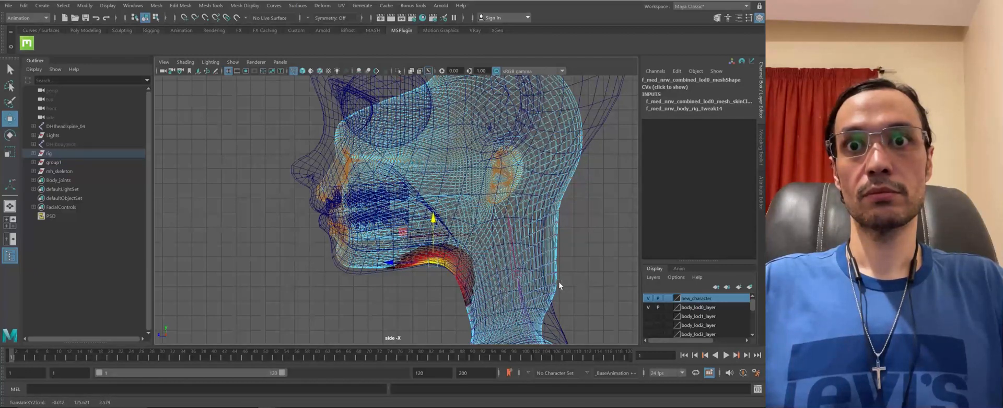
pyautogui.click(582, 234)
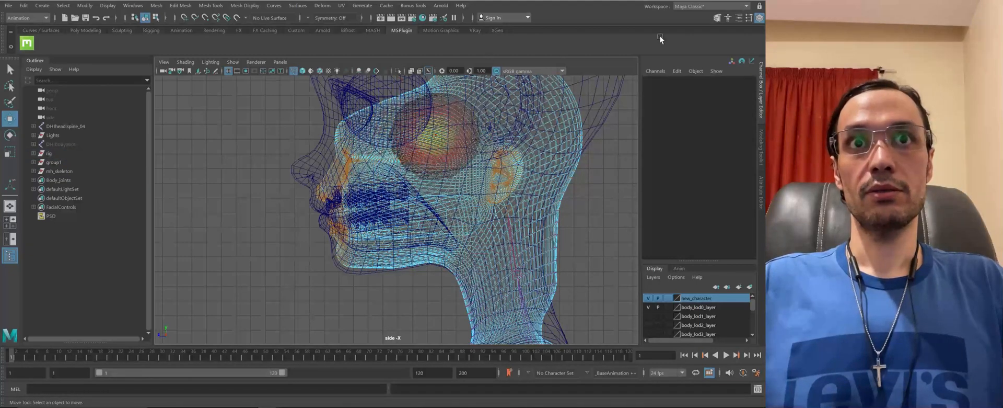
# Examine how the head, neck and torso meshes line up with the stylized character in side and perspective views
pyautogui.keyDown('alt'); pyautogui.moveTo(487, 192); pyautogui.dragTo(480, 249, button='middle'); pyautogui.keyUp('alt')
pyautogui.keyDown('alt'); pyautogui.moveTo(479, 249); pyautogui.dragTo(412, 214, button='right'); pyautogui.keyUp('alt')
pyautogui.keyDown('alt'); pyautogui.moveTo(412, 214); pyautogui.dragTo(428, 211, button='middle'); pyautogui.keyUp('alt')
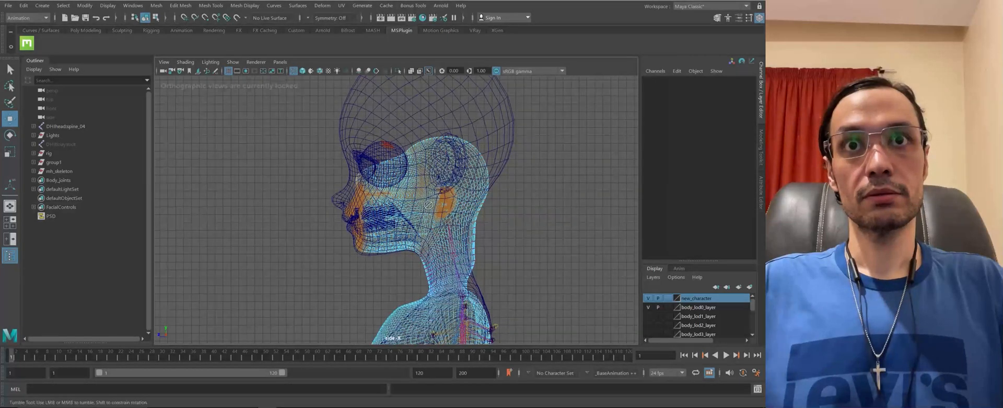
pyautogui.keyDown('alt'); pyautogui.moveTo(379, 263); pyautogui.dragTo(383, 99, button='middle'); pyautogui.keyUp('alt')
pyautogui.keyDown('alt'); pyautogui.moveTo(462, 227); pyautogui.dragTo(443, 208, button='right'); pyautogui.keyUp('alt')
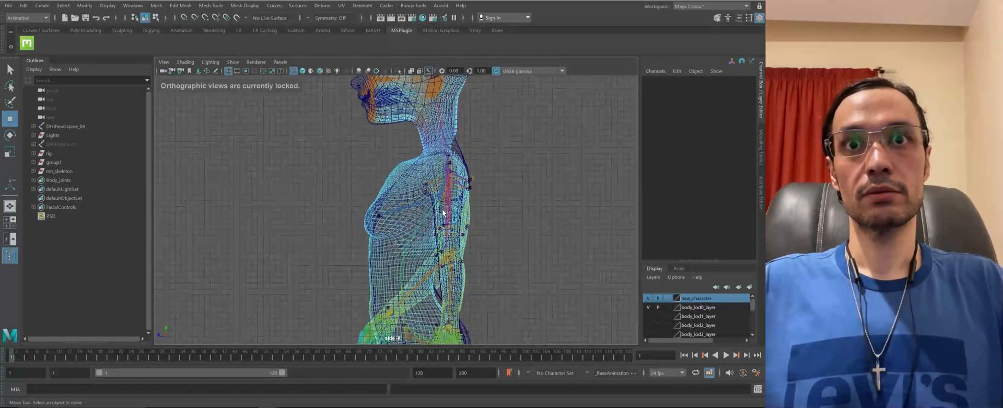
pyautogui.keyDown('alt'); pyautogui.moveTo(366, 216); pyautogui.dragTo(368, 202, button='middle'); pyautogui.keyUp('alt')
pyautogui.press('space')
pyautogui.moveTo(381, 198); pyautogui.dragTo(381, 178)
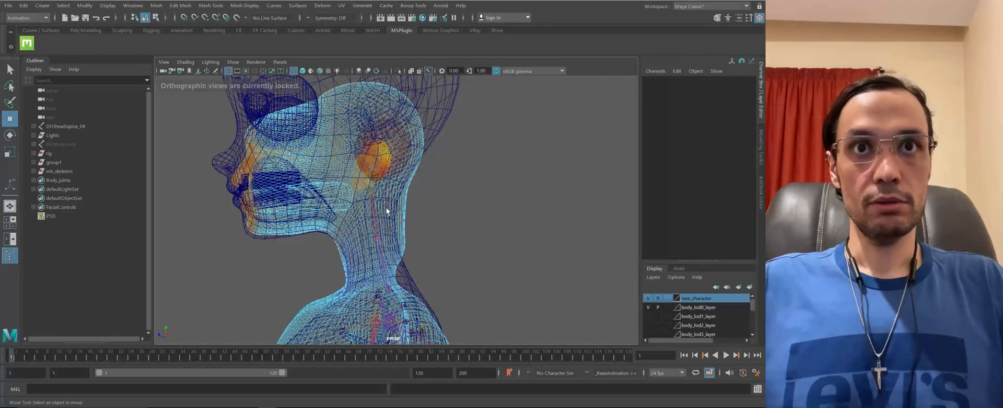
pyautogui.press('space')
pyautogui.moveTo(432, 237); pyautogui.dragTo(442, 229)
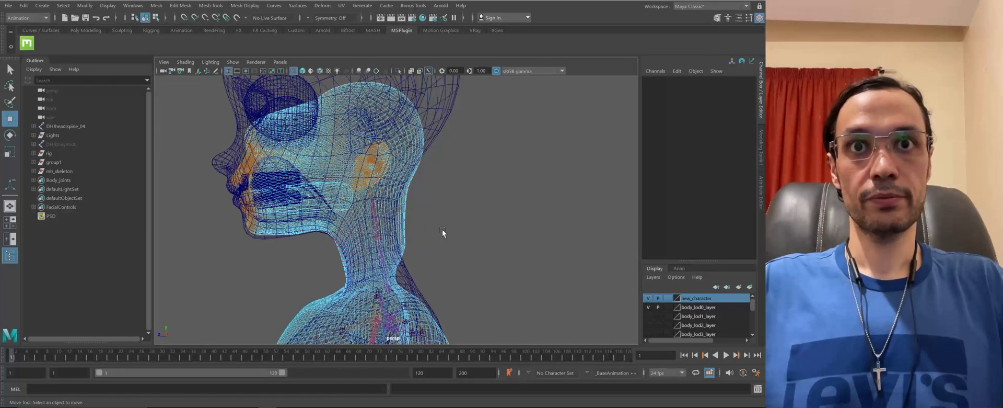
# Inspect the arm, wrist and hand joints against the body mesh and the stylized hand in perspective
pyautogui.keyDown('alt'); pyautogui.moveTo(443, 230); pyautogui.dragTo(397, 224, button='right'); pyautogui.keyUp('alt')
pyautogui.keyDown('alt'); pyautogui.moveTo(366, 222); pyautogui.dragTo(385, 223); pyautogui.keyUp('alt')
pyautogui.keyDown('alt'); pyautogui.moveTo(385, 223); pyautogui.dragTo(324, 94, button='middle'); pyautogui.keyUp('alt')
pyautogui.keyDown('alt'); pyautogui.moveTo(324, 94); pyautogui.dragTo(363, 178); pyautogui.keyUp('alt')
pyautogui.keyDown('alt'); pyautogui.moveTo(443, 261); pyautogui.dragTo(368, 183, button='middle'); pyautogui.keyUp('alt')
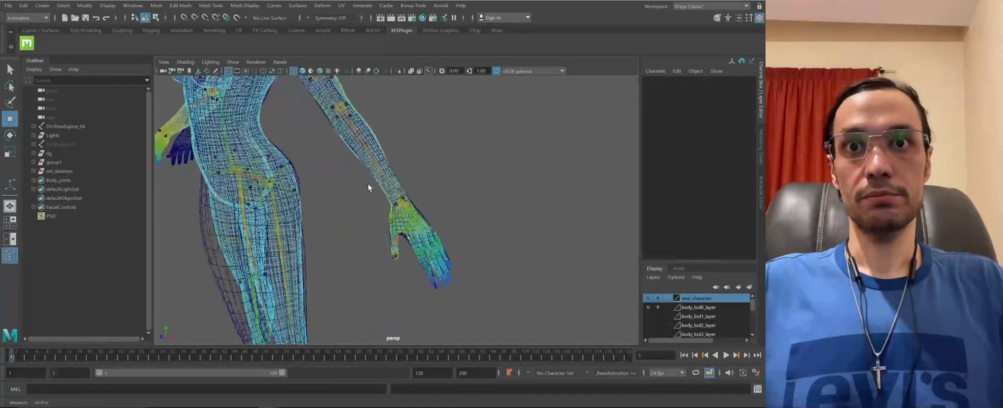
pyautogui.keyDown('alt'); pyautogui.moveTo(368, 184); pyautogui.dragTo(391, 216, button='right'); pyautogui.keyUp('alt')
pyautogui.keyDown('alt'); pyautogui.moveTo(391, 216); pyautogui.dragTo(352, 201); pyautogui.keyUp('alt')
pyautogui.keyDown('alt'); pyautogui.moveTo(353, 200); pyautogui.dragTo(342, 113, button='middle'); pyautogui.keyUp('alt')
pyautogui.keyDown('alt'); pyautogui.moveTo(343, 113); pyautogui.dragTo(399, 258, button='right'); pyautogui.keyUp('alt')
pyautogui.keyDown('alt'); pyautogui.moveTo(399, 258); pyautogui.dragTo(312, 212); pyautogui.keyUp('alt')
pyautogui.keyDown('alt'); pyautogui.moveTo(311, 212); pyautogui.dragTo(344, 240, button='right'); pyautogui.keyUp('alt')
pyautogui.keyDown('alt'); pyautogui.moveTo(344, 240); pyautogui.dragTo(322, 216, button='middle'); pyautogui.keyUp('alt')
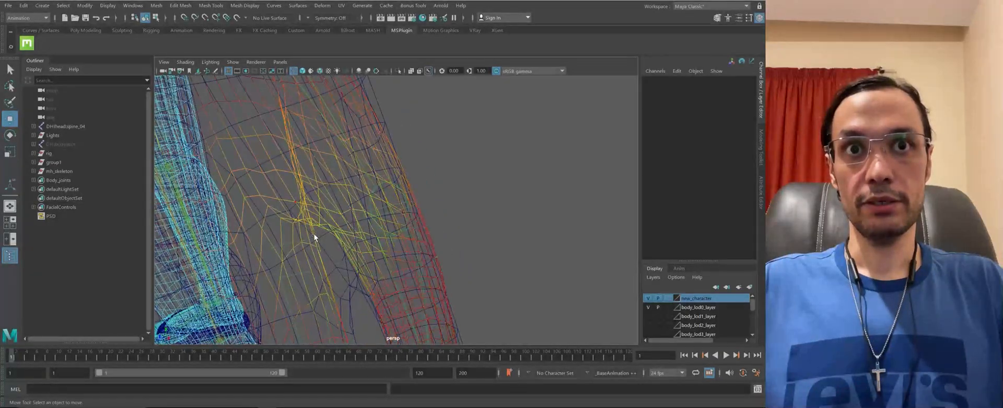
pyautogui.keyDown('alt'); pyautogui.moveTo(315, 224); pyautogui.dragTo(345, 243); pyautogui.keyUp('alt')
pyautogui.keyDown('alt'); pyautogui.moveTo(345, 243); pyautogui.dragTo(328, 233, button='right'); pyautogui.keyUp('alt')
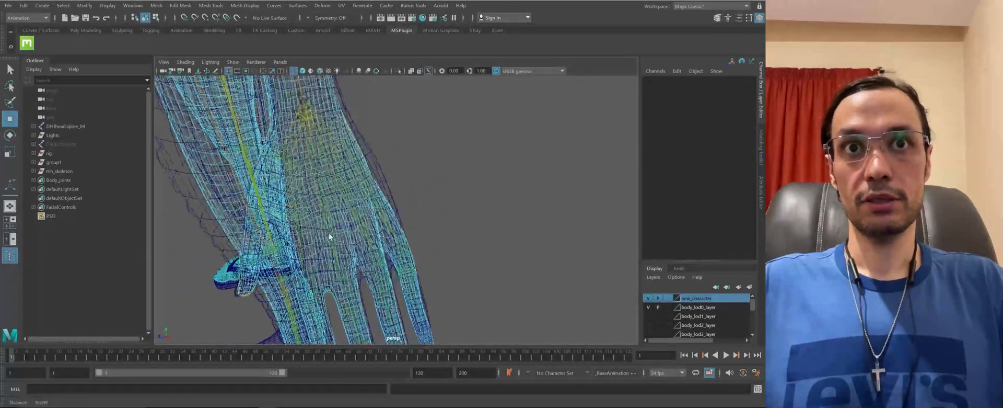
# Move only the pinky_metacarpal_l_drv joint's pivot down into the palm, to about 5.143, 1.099, 2.913 in Translate X, Y and Z
pyautogui.keyDown('alt'); pyautogui.moveTo(372, 181); pyautogui.dragTo(374, 211); pyautogui.keyUp('alt')
pyautogui.keyDown('alt'); pyautogui.moveTo(355, 171); pyautogui.dragTo(334, 176); pyautogui.keyUp('alt')
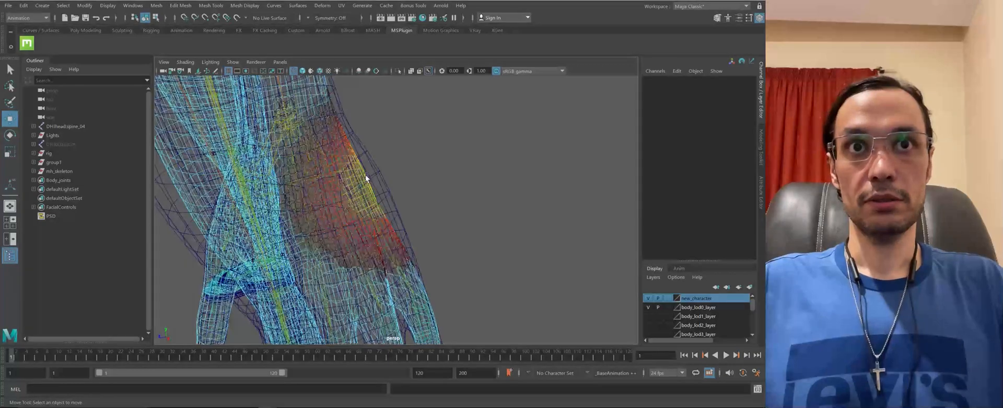
pyautogui.click(363, 178)
pyautogui.keyDown('alt'); pyautogui.moveTo(362, 175); pyautogui.dragTo(363, 205, button='right'); pyautogui.keyUp('alt')
pyautogui.keyDown('alt'); pyautogui.moveTo(364, 207); pyautogui.dragTo(388, 189); pyautogui.keyUp('alt')
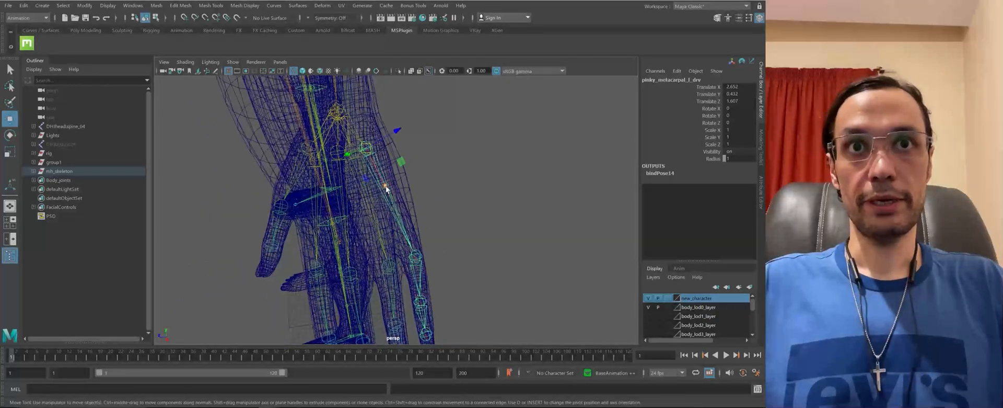
pyautogui.keyDown('alt'); pyautogui.moveTo(341, 206); pyautogui.dragTo(391, 199); pyautogui.keyUp('alt')
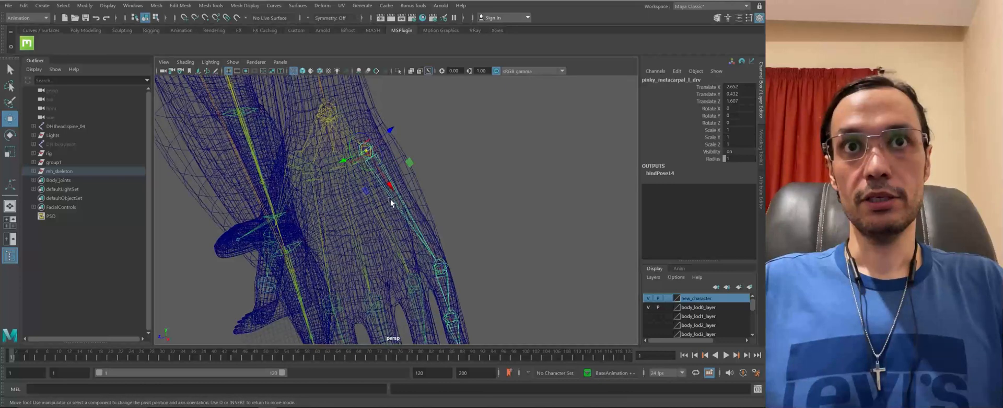
pyautogui.press('d')
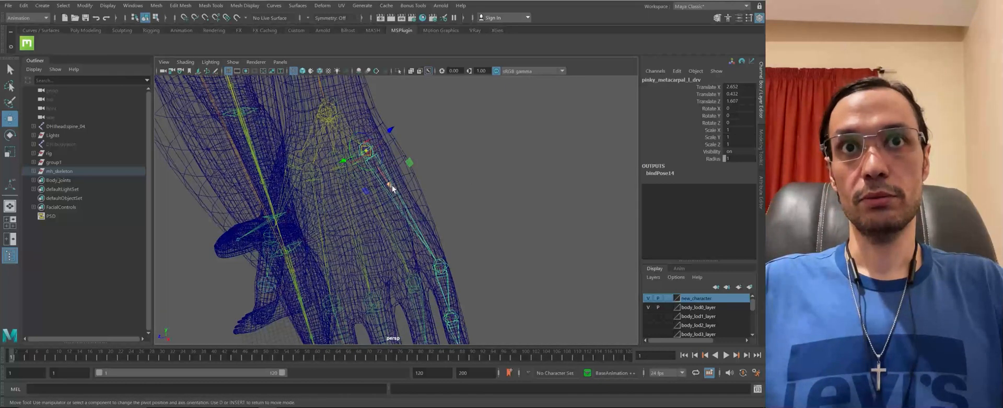
pyautogui.keyDown('alt'); pyautogui.moveTo(450, 223); pyautogui.dragTo(250, 181); pyautogui.keyUp('alt')
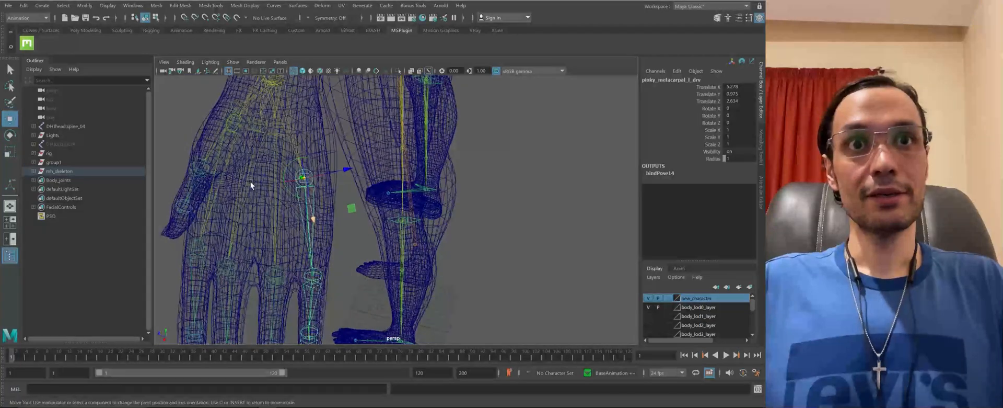
pyautogui.keyDown('alt'); pyautogui.moveTo(250, 181); pyautogui.dragTo(280, 177, button='right'); pyautogui.keyUp('alt')
pyautogui.moveTo(329, 163); pyautogui.dragTo(336, 162)
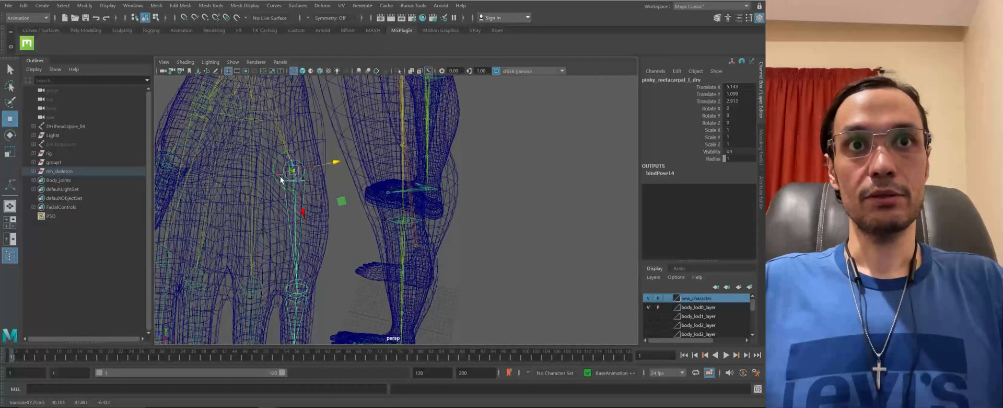
pyautogui.keyDown('alt'); pyautogui.moveTo(280, 177); pyautogui.dragTo(291, 212, button='middle'); pyautogui.keyUp('alt')
# Move the ring and middle metacarpal joints into the palm, placing middle_metacarpal_l_drv at about 5.662, 0.172, -0.473
pyautogui.click(325, 212)
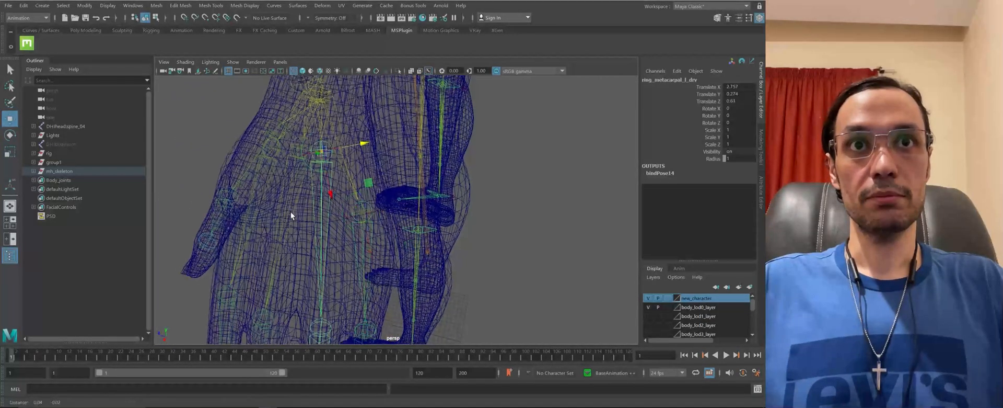
pyautogui.click(322, 147)
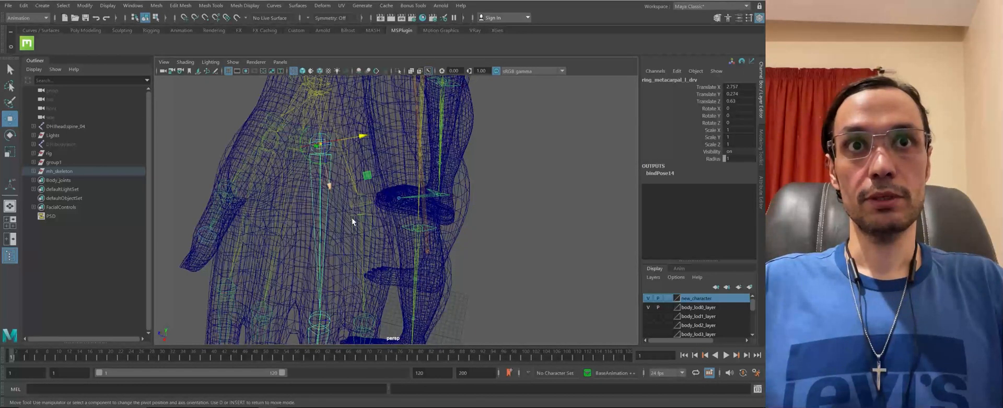
pyautogui.scroll(-2, 334, 199)
pyautogui.keyDown('alt'); pyautogui.moveTo(335, 201); pyautogui.dragTo(300, 195); pyautogui.keyUp('alt')
pyautogui.keyDown('alt'); pyautogui.moveTo(300, 196); pyautogui.dragTo(344, 200, button='middle'); pyautogui.keyUp('alt')
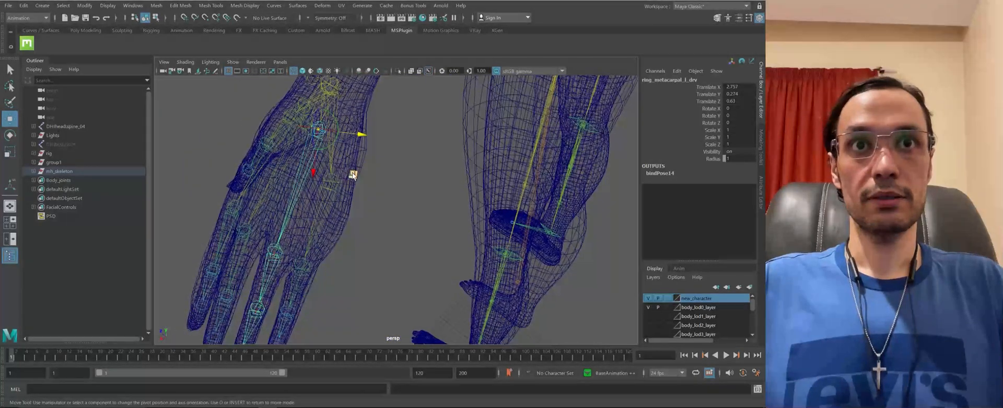
pyautogui.moveTo(352, 178); pyautogui.dragTo(352, 206)
pyautogui.click(332, 175)
pyautogui.scroll(4, 333, 174)
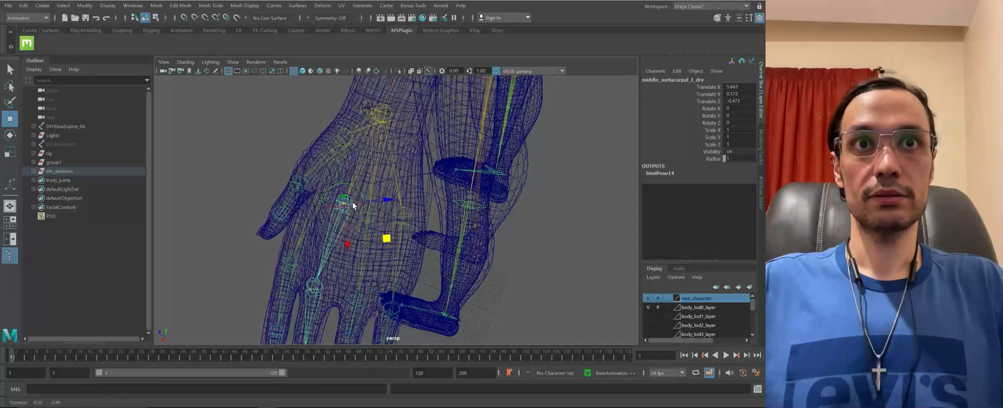
# Position the index_metacarpal_l_drv joint inside the hand at about 5.61, 0.226, -2.051, checking it in shaded and wireframe display
pyautogui.click(337, 166)
pyautogui.moveTo(412, 210)
pyautogui.keyDown('alt'); pyautogui.mouseDown()
pyautogui.moveTo(372, 195)
pyautogui.moveTo(398, 204)
pyautogui.moveTo(393, 248)
pyautogui.moveTo(391, 222)
pyautogui.moveTo(459, 184)
pyautogui.moveTo(292, 241)
pyautogui.moveTo(327, 217)
pyautogui.moveTo(371, 233)
pyautogui.moveTo(341, 214)
pyautogui.moveTo(271, 209)
pyautogui.moveTo(305, 221)
pyautogui.moveTo(349, 169)
pyautogui.mouseUp(); pyautogui.keyUp('alt')
pyautogui.press('5')
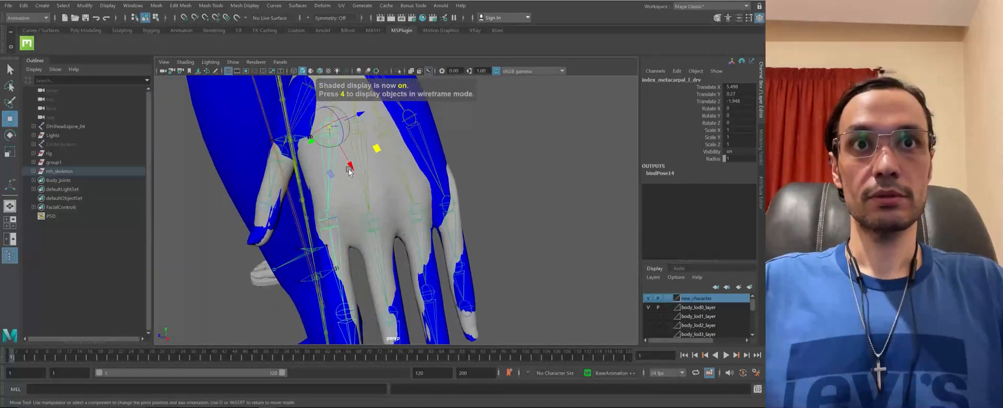
pyautogui.moveTo(396, 150)
pyautogui.mouseDown()
pyautogui.moveTo(378, 152)
pyautogui.moveTo(379, 192)
pyautogui.moveTo(356, 203)
pyautogui.moveTo(357, 218)
pyautogui.mouseUp()
pyautogui.press('4')
pyautogui.keyDown('alt'); pyautogui.moveTo(356, 218); pyautogui.dragTo(380, 262, button='right'); pyautogui.keyUp('alt')
pyautogui.moveTo(381, 263)
pyautogui.keyDown('alt'); pyautogui.mouseDown()
pyautogui.moveTo(378, 249)
pyautogui.moveTo(395, 272)
pyautogui.moveTo(389, 287)
pyautogui.moveTo(368, 280)
pyautogui.moveTo(463, 258)
pyautogui.mouseUp(); pyautogui.keyUp('alt')
pyautogui.keyDown('alt'); pyautogui.moveTo(463, 258); pyautogui.dragTo(403, 234, button='right'); pyautogui.keyUp('alt')
pyautogui.keyDown('alt'); pyautogui.moveTo(403, 234); pyautogui.dragTo(386, 278); pyautogui.keyUp('alt')
pyautogui.keyDown('alt'); pyautogui.moveTo(387, 278); pyautogui.dragTo(342, 227, button='right'); pyautogui.keyUp('alt')
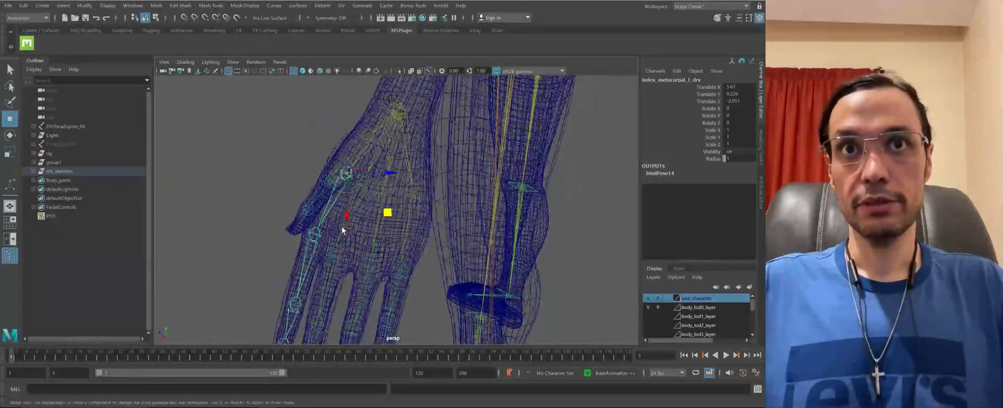
# Leave joint pivot editing with the whole arm in view and save the scene
pyautogui.keyDown('alt'); pyautogui.moveTo(342, 227); pyautogui.dragTo(303, 287); pyautogui.keyUp('alt')
pyautogui.keyDown('alt'); pyautogui.moveTo(303, 287); pyautogui.dragTo(272, 205, button='right'); pyautogui.keyUp('alt')
pyautogui.press('q')
pyautogui.hotkey('ctrl', 's')
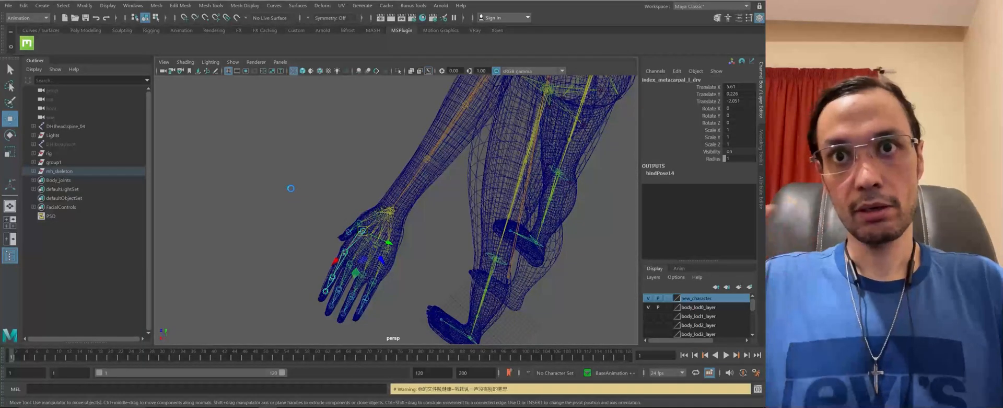
# Examine the fitted skeleton inside the whole character from several angles, including the head, arms and feet
pyautogui.press('w')
pyautogui.keyDown('alt'); pyautogui.moveTo(347, 186); pyautogui.dragTo(444, 171); pyautogui.keyUp('alt')
pyautogui.keyDown('alt'); pyautogui.moveTo(444, 171); pyautogui.dragTo(305, 168, button='right'); pyautogui.keyUp('alt')
pyautogui.keyDown('alt'); pyautogui.moveTo(305, 168); pyautogui.dragTo(330, 208); pyautogui.keyUp('alt')
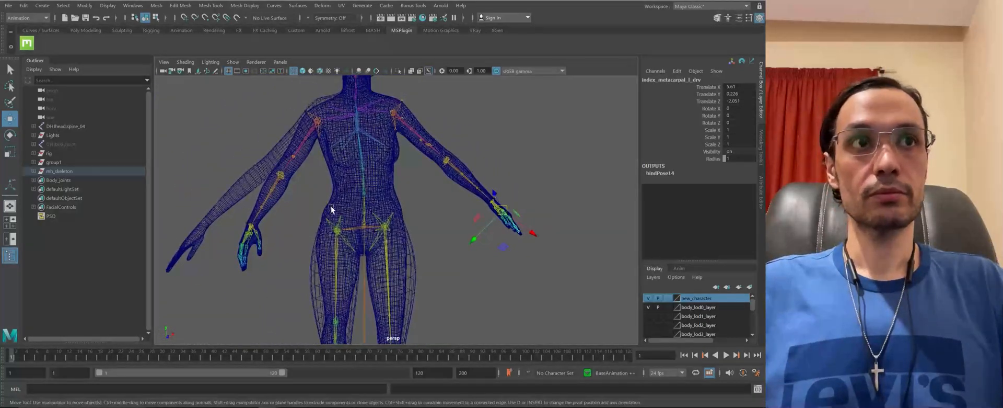
pyautogui.keyDown('alt'); pyautogui.moveTo(417, 263); pyautogui.dragTo(300, 193, button='right'); pyautogui.keyUp('alt')
pyautogui.keyDown('alt'); pyautogui.moveTo(300, 193); pyautogui.dragTo(312, 209, button='middle'); pyautogui.keyUp('alt')
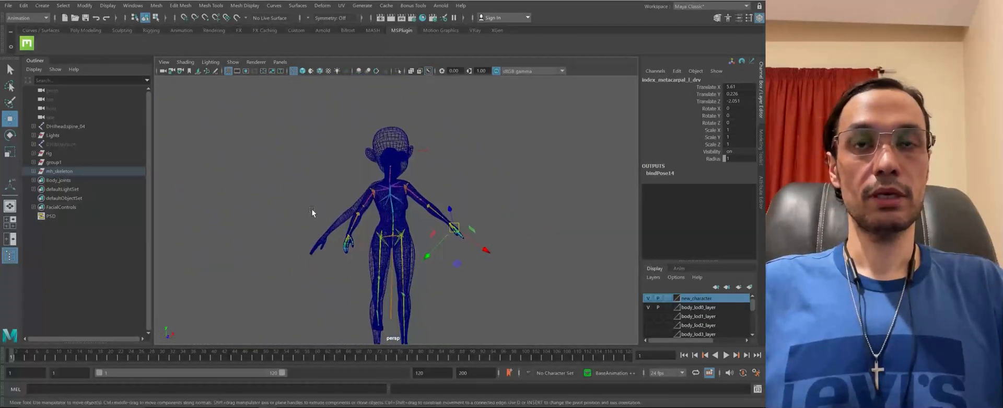
pyautogui.keyDown('alt'); pyautogui.moveTo(312, 210); pyautogui.dragTo(364, 223, button='right'); pyautogui.keyUp('alt')
pyautogui.keyDown('alt'); pyautogui.moveTo(363, 224); pyautogui.dragTo(398, 109, button='middle'); pyautogui.keyUp('alt')
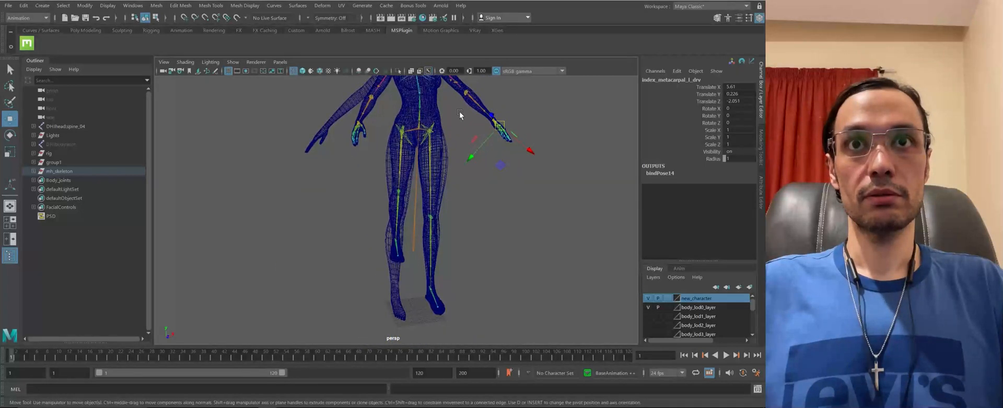
pyautogui.keyDown('alt'); pyautogui.moveTo(458, 118); pyautogui.dragTo(434, 174, button='middle'); pyautogui.keyUp('alt')
pyautogui.keyDown('alt'); pyautogui.moveTo(435, 173); pyautogui.dragTo(362, 175, button='right'); pyautogui.keyUp('alt')
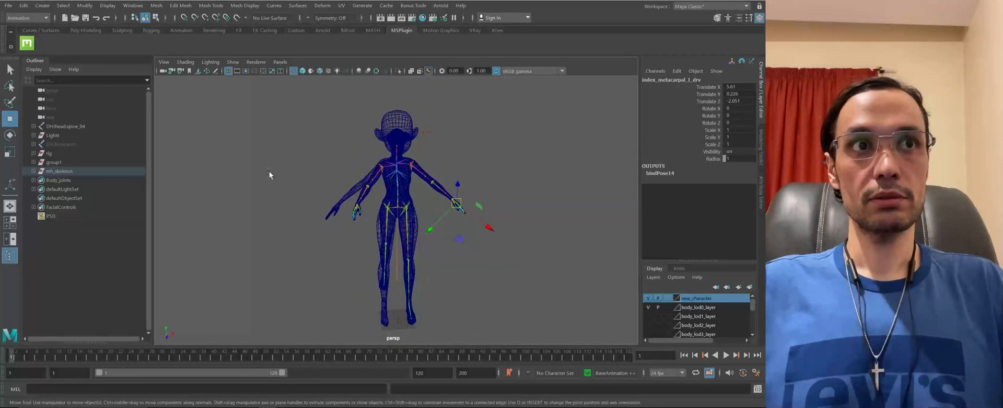
# Duplicate the mh_skeleton group and isolate the copy in the viewport, framed on its upper body
pyautogui.click(88, 171)
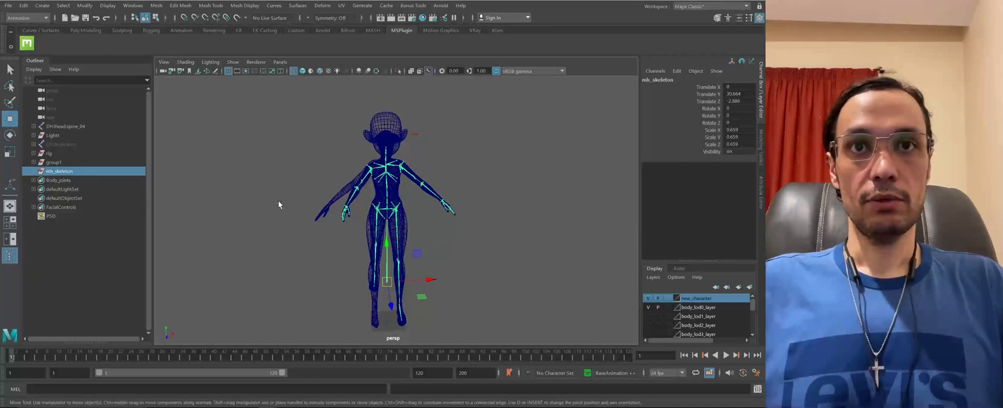
pyautogui.click(98, 176)
pyautogui.click(90, 170)
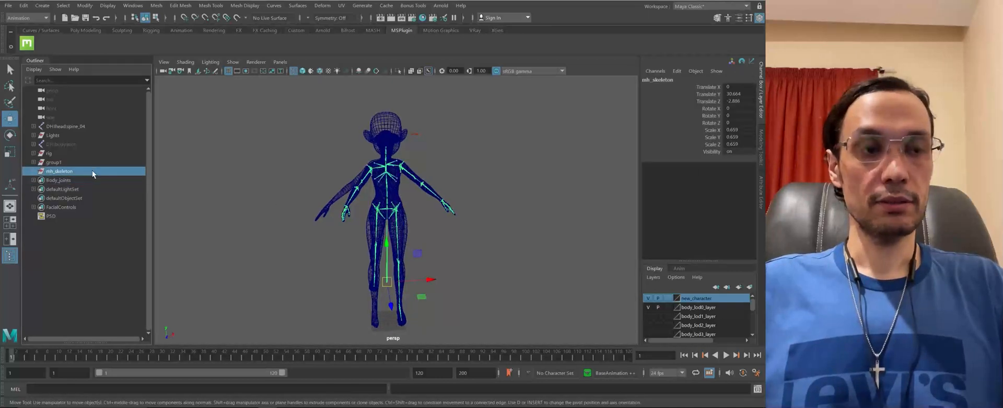
pyautogui.hotkey('ctrl', 'd')
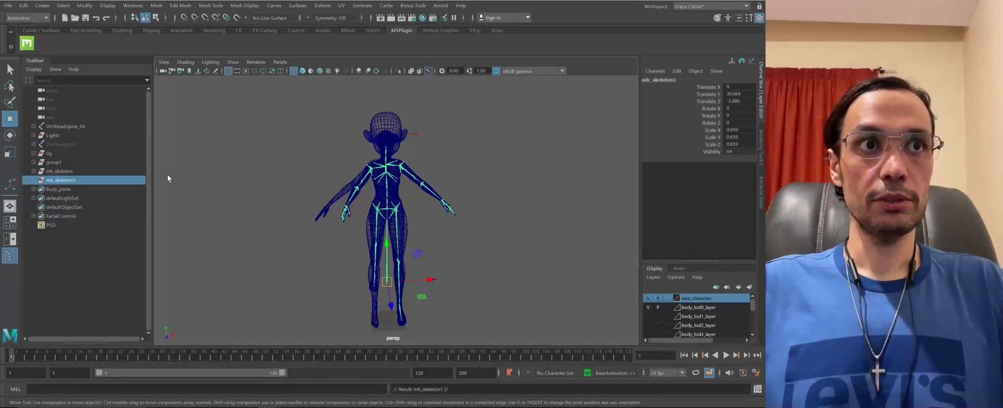
pyautogui.click(398, 70)
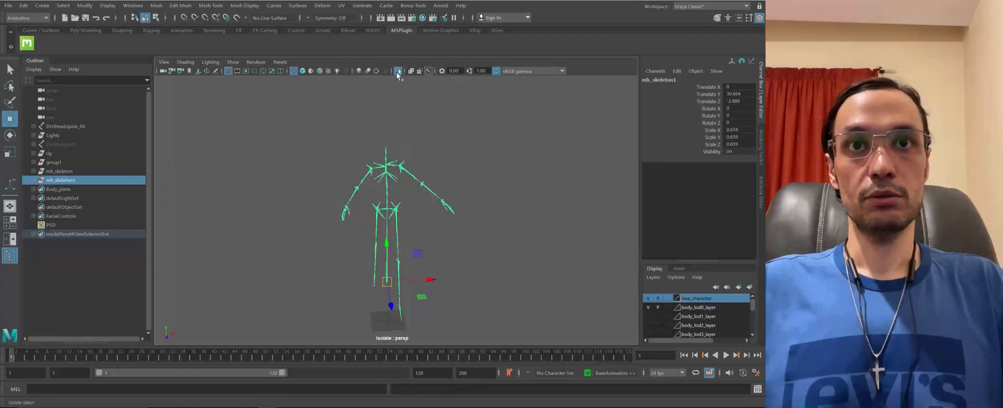
pyautogui.press('f')
pyautogui.keyDown('alt'); pyautogui.moveTo(345, 153); pyautogui.dragTo(369, 230, button='middle'); pyautogui.keyUp('alt')
pyautogui.keyDown('alt'); pyautogui.moveTo(369, 230); pyautogui.dragTo(484, 287, button='right'); pyautogui.keyUp('alt')
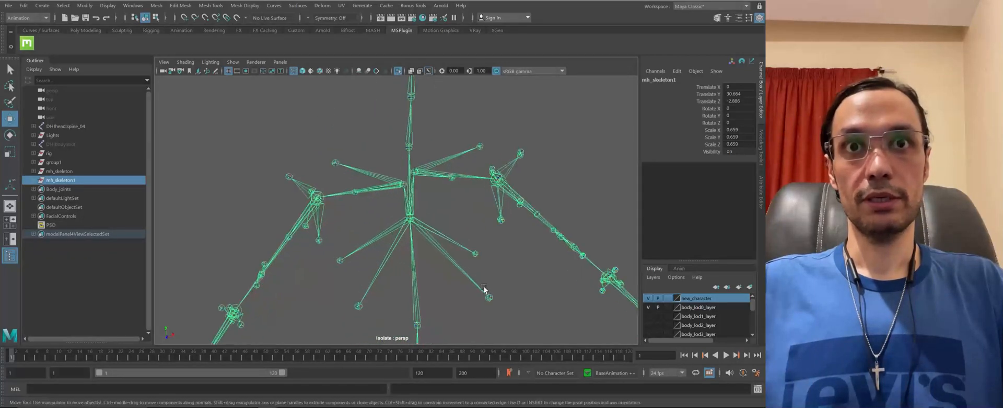
# Delete the right arm chain from clavicle_r_drv and the right leg chain from thigh_r_drv in the duplicated skeleton
pyautogui.click(331, 211)
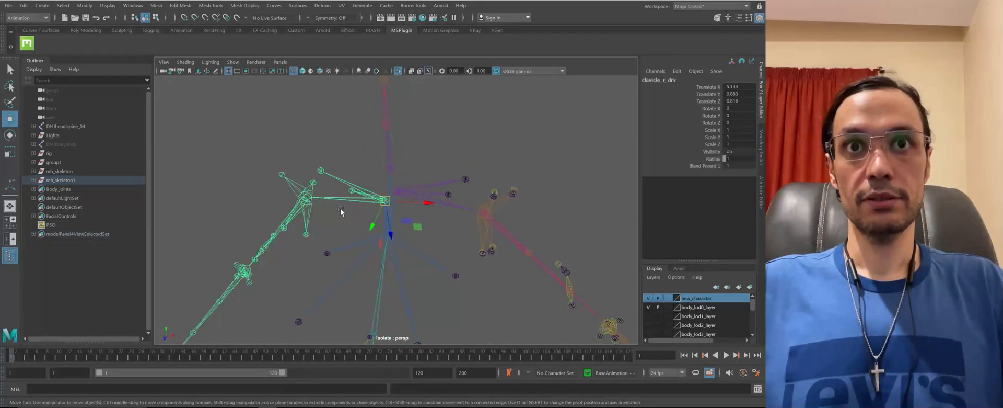
pyautogui.keyDown('alt'); pyautogui.moveTo(340, 208); pyautogui.dragTo(416, 203); pyautogui.keyUp('alt')
pyautogui.click(399, 208)
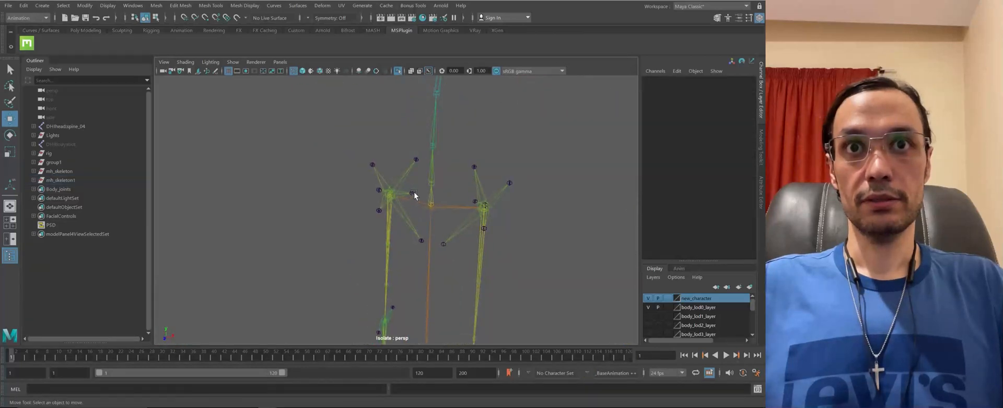
pyautogui.click(414, 196)
pyautogui.keyDown('alt'); pyautogui.moveTo(452, 243); pyautogui.dragTo(343, 192); pyautogui.keyUp('alt')
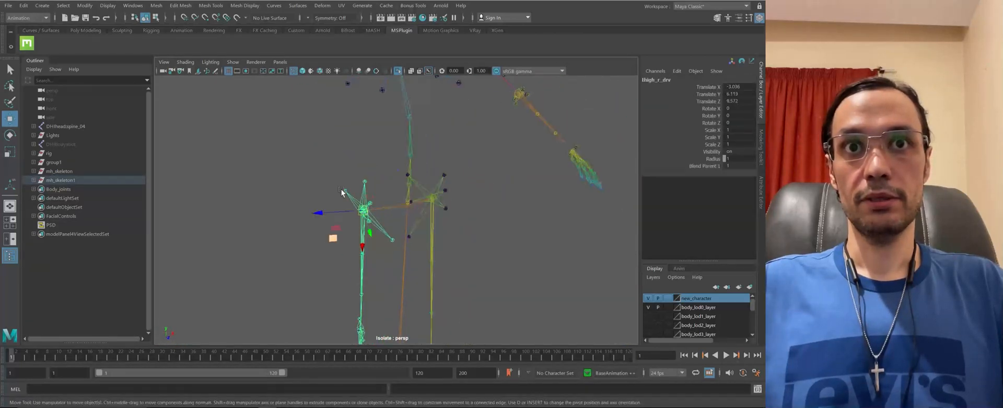
pyautogui.click(409, 228)
pyautogui.keyDown('alt'); pyautogui.moveTo(409, 228); pyautogui.dragTo(428, 212); pyautogui.keyUp('alt')
# Select the clavicle_l_drv joint of the duplicated skeleton and switch to the Rigging menu set
pyautogui.click(420, 239)
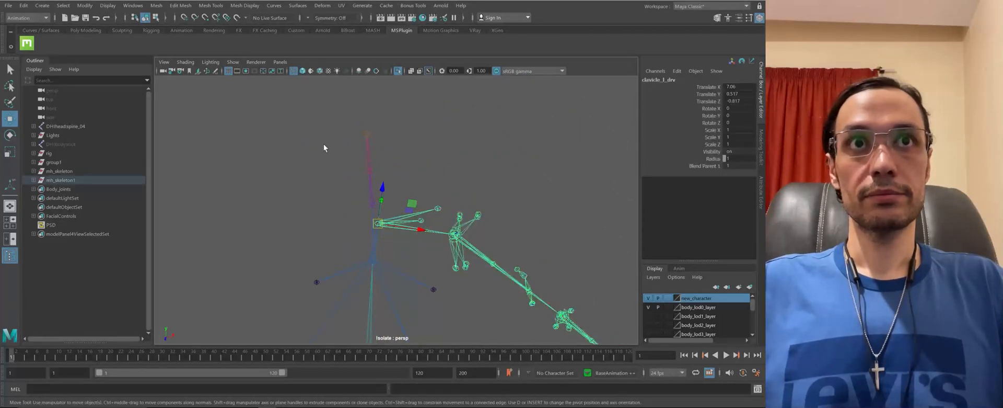
pyautogui.keyDown('alt'); pyautogui.moveTo(339, 148); pyautogui.dragTo(340, 152); pyautogui.keyUp('alt')
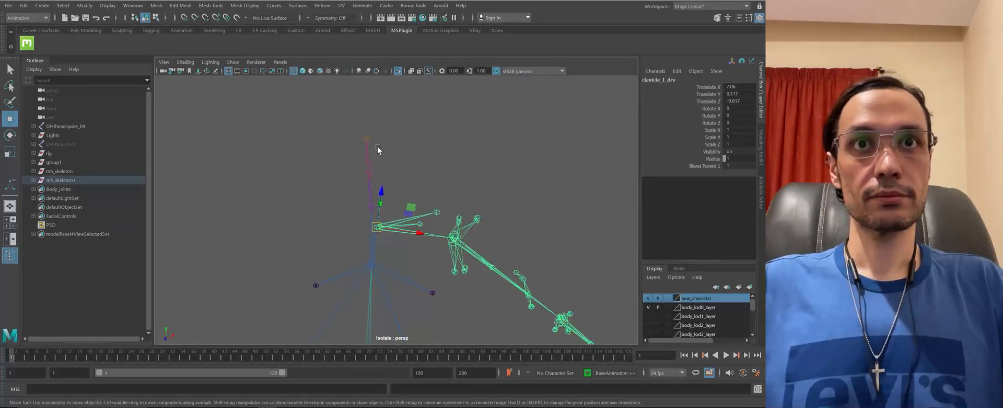
pyautogui.keyDown('alt'); pyautogui.moveTo(414, 201); pyautogui.dragTo(418, 192, button='middle'); pyautogui.keyUp('alt')
pyautogui.click(21, 18)
pyautogui.click(20, 35)
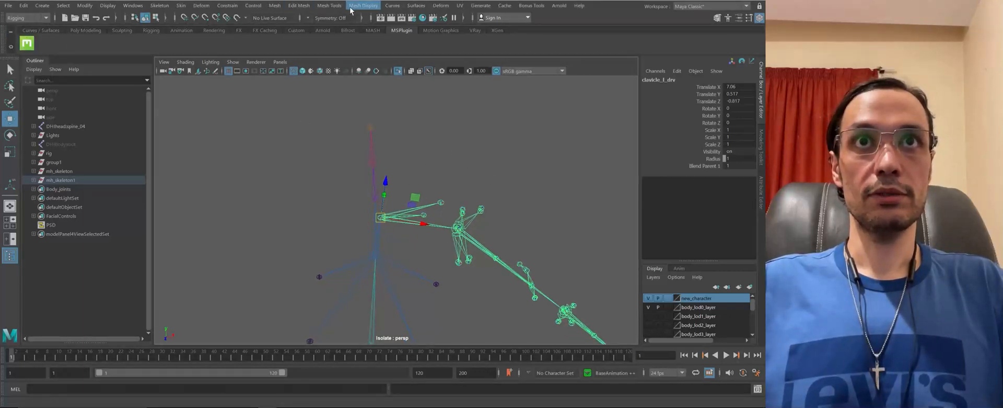
# Try to mirror the left clavicle chain with the current Mirror Joints settings and undo it
pyautogui.click(166, 7)
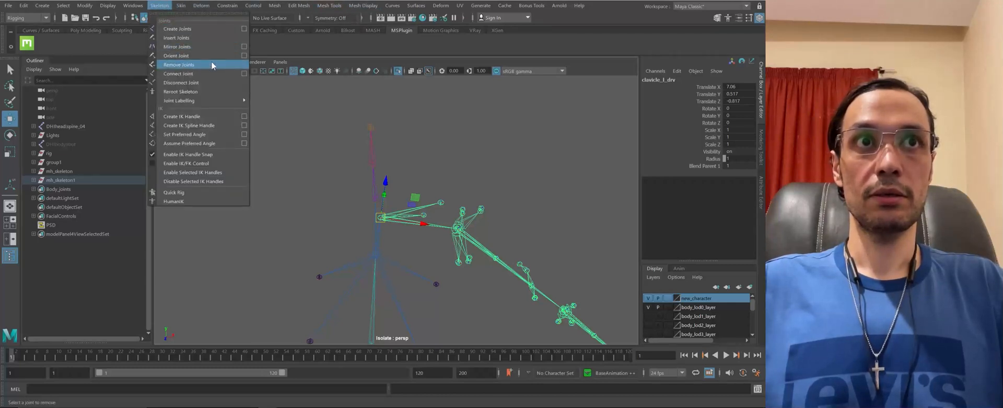
pyautogui.click(228, 49)
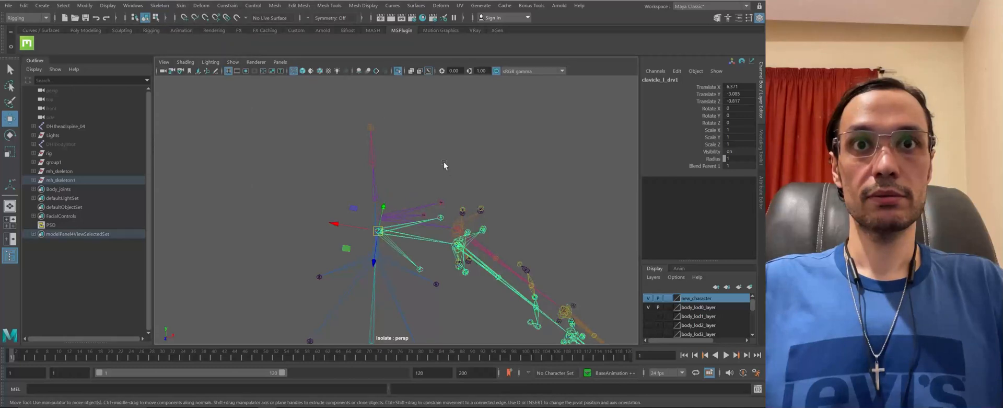
pyautogui.hotkey('ctrl', 'z')
pyautogui.hotkey('ctrl', 'z')
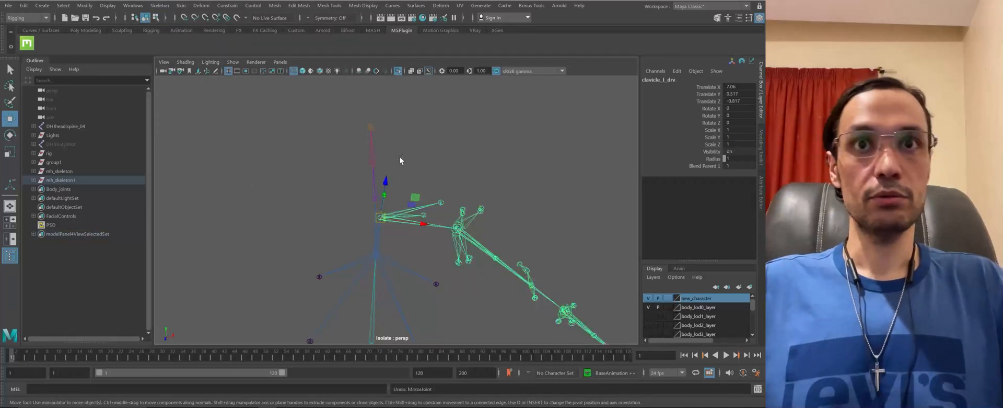
# Mirror the clavicle_l_drv joint chain across YZ with the mirror function set to Behavior
pyautogui.click(181, 5)
pyautogui.moveTo(169, 6)
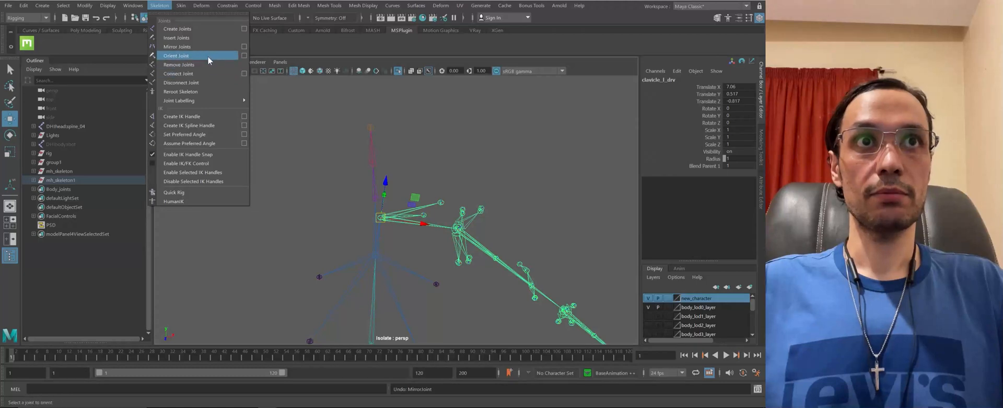
pyautogui.click(244, 47)
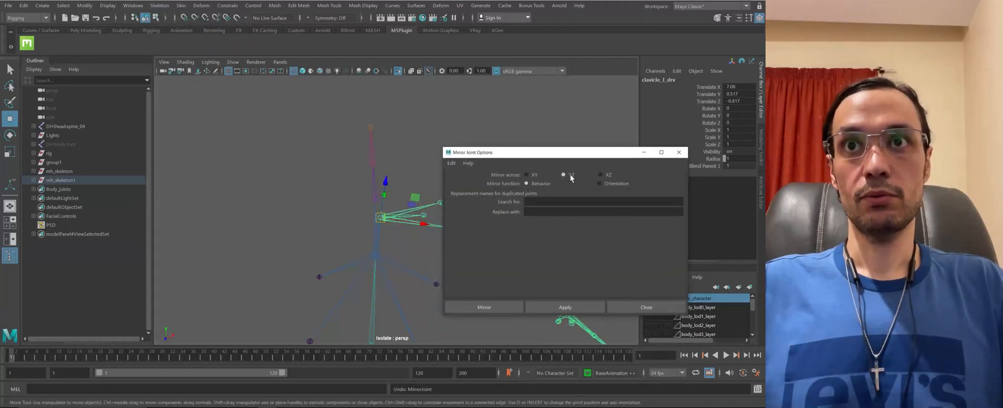
pyautogui.click(502, 307)
pyautogui.scroll(5, 426, 88)
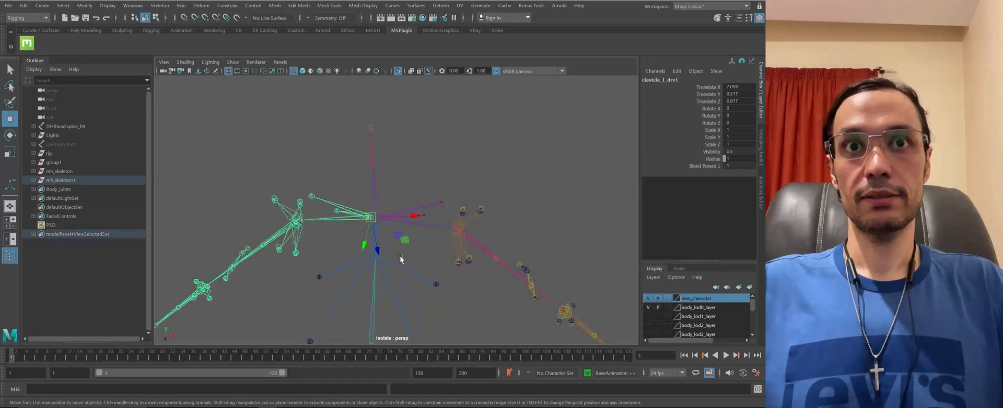
# Mirror the thigh_l_drv joint chain to the other side with the same mirror settings and check the completed skeleton
pyautogui.scroll(-2, 426, 88)
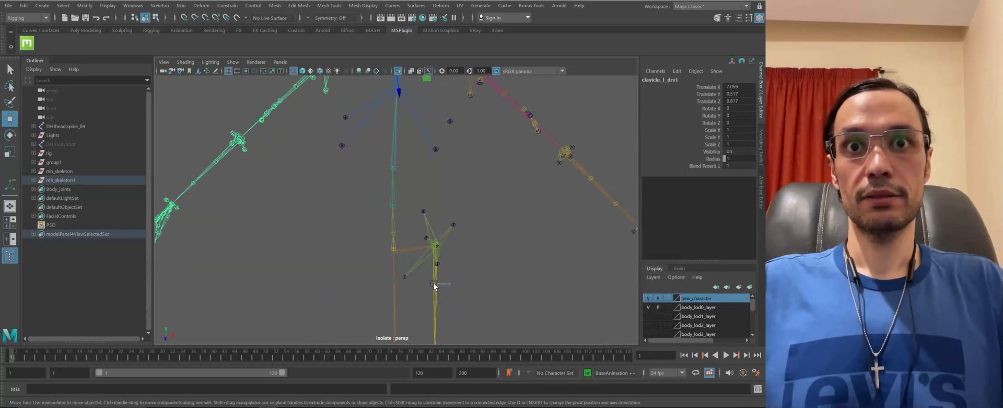
pyautogui.moveTo(434, 284); pyautogui.dragTo(426, 287)
pyautogui.keyDown('alt'); pyautogui.moveTo(450, 314); pyautogui.dragTo(436, 229, button='middle'); pyautogui.keyUp('alt')
pyautogui.keyDown('alt'); pyautogui.moveTo(436, 229); pyautogui.dragTo(341, 224, button='right'); pyautogui.keyUp('alt')
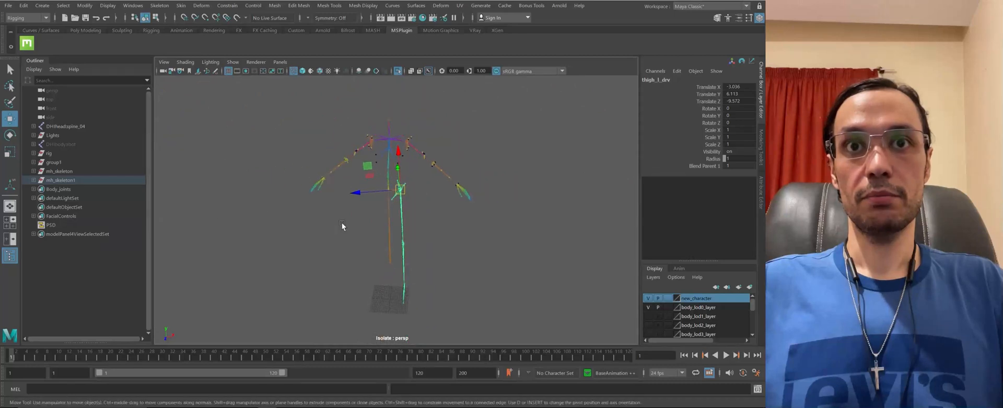
pyautogui.keyDown('alt'); pyautogui.moveTo(342, 222); pyautogui.dragTo(344, 238, button='middle'); pyautogui.keyUp('alt')
pyautogui.keyDown('alt'); pyautogui.moveTo(383, 218); pyautogui.dragTo(387, 215, button='middle'); pyautogui.keyUp('alt')
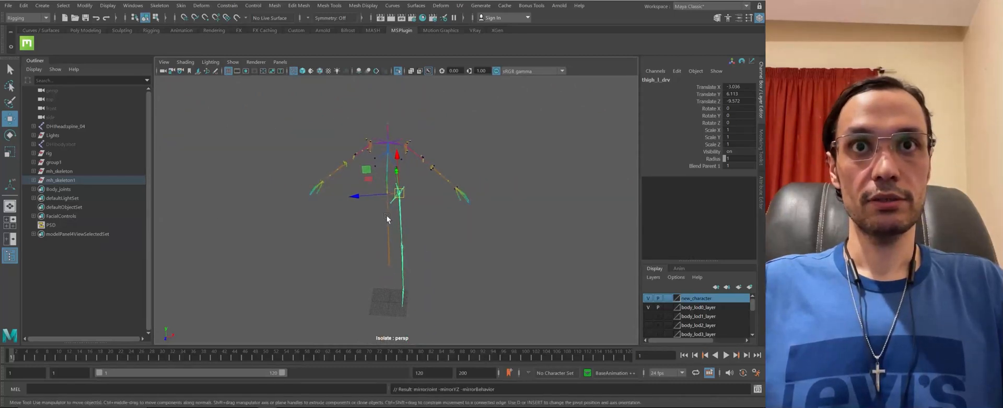
pyautogui.press('g')
pyautogui.scroll(2, 380, 210)
pyautogui.keyDown('alt'); pyautogui.moveTo(380, 210); pyautogui.dragTo(337, 262); pyautogui.keyUp('alt')
pyautogui.keyDown('alt'); pyautogui.moveTo(337, 262); pyautogui.dragTo(277, 193, button='right'); pyautogui.keyUp('alt')
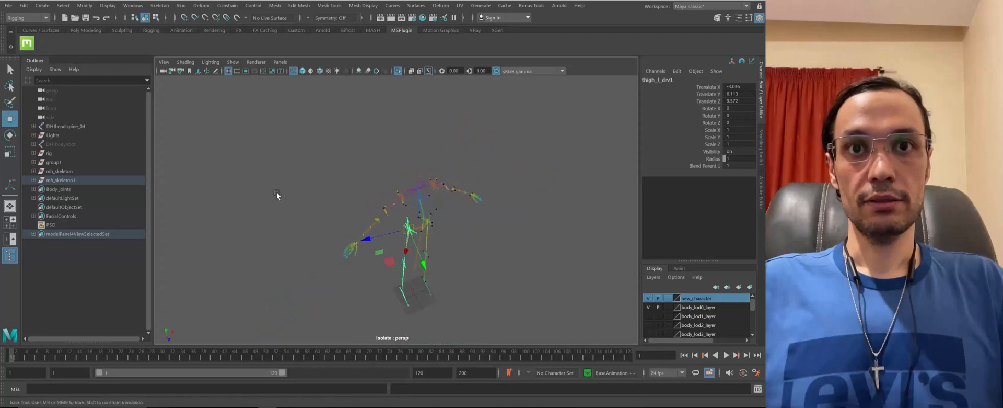
pyautogui.keyDown('alt'); pyautogui.moveTo(315, 213); pyautogui.dragTo(309, 192, button='middle'); pyautogui.keyUp('alt')
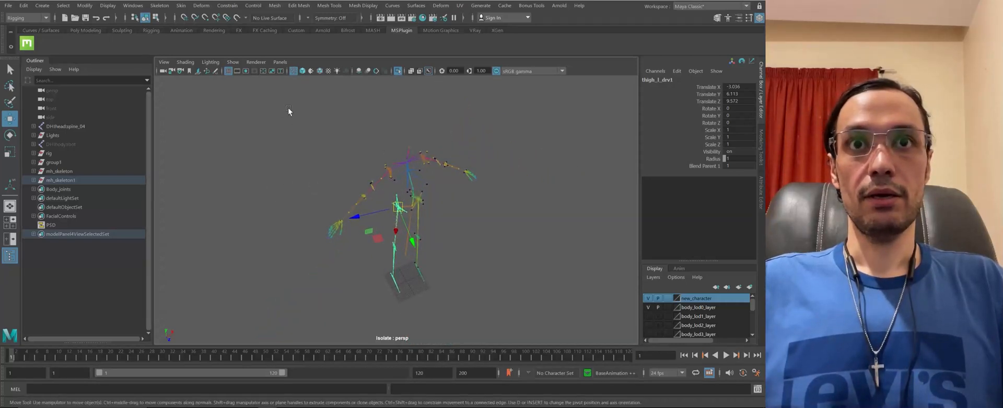
# Select the entire joint hierarchy under the mirrored clavicle_l_drv1 and copy its values at frame 1 of the timeline
pyautogui.keyDown('alt'); pyautogui.moveTo(288, 108); pyautogui.dragTo(416, 234, button='right'); pyautogui.keyUp('alt')
pyautogui.keyDown('alt'); pyautogui.moveTo(416, 234); pyautogui.dragTo(387, 203); pyautogui.keyUp('alt')
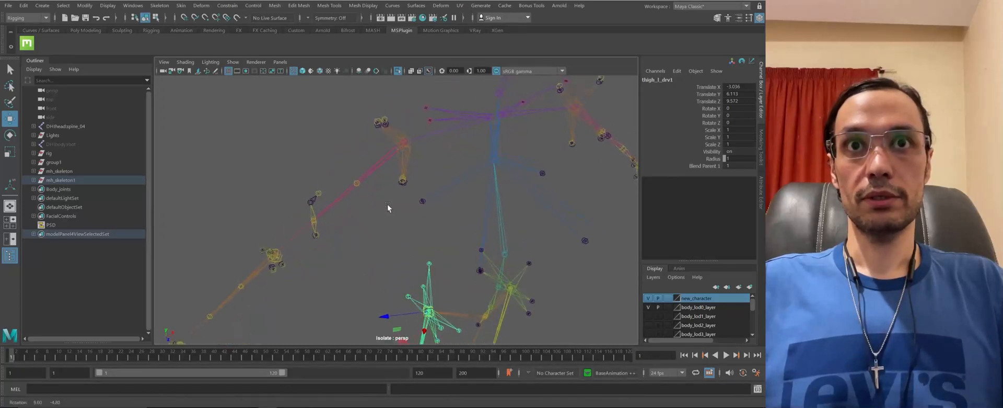
pyautogui.click(381, 164)
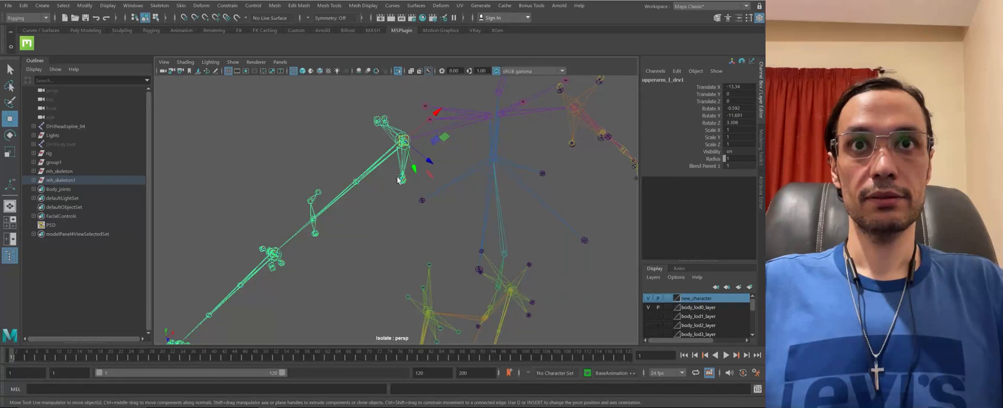
pyautogui.keyDown('alt'); pyautogui.moveTo(390, 184); pyautogui.dragTo(394, 181, button='middle'); pyautogui.keyUp('alt')
pyautogui.keyDown('alt'); pyautogui.moveTo(393, 181); pyautogui.dragTo(385, 137); pyautogui.keyUp('alt')
pyautogui.click(418, 164)
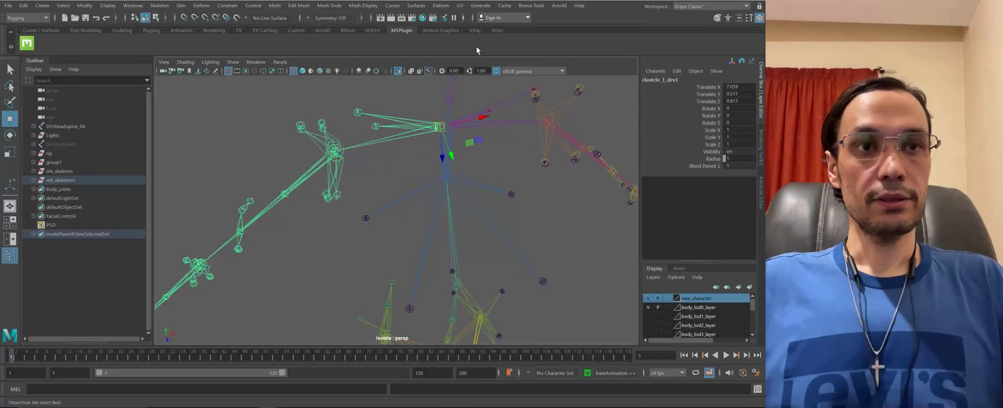
pyautogui.keyDown('alt'); pyautogui.moveTo(422, 143); pyautogui.dragTo(420, 148, button='middle'); pyautogui.keyUp('alt')
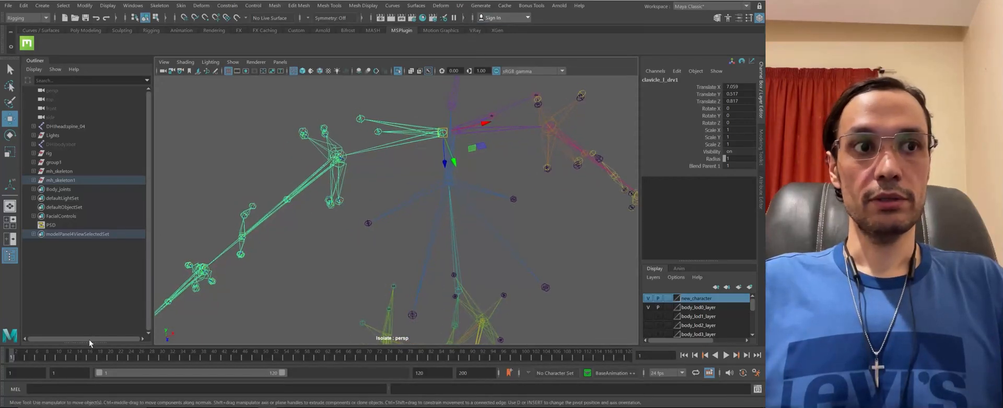
pyautogui.rightClick(416, 139)
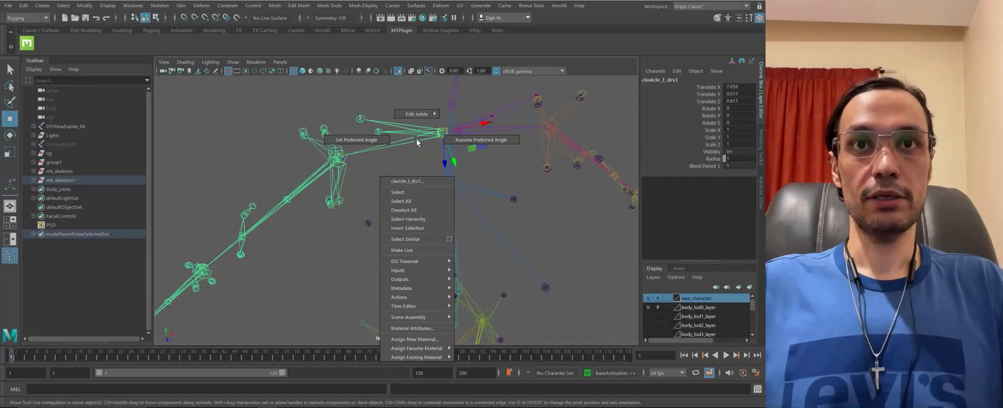
pyautogui.click(423, 218)
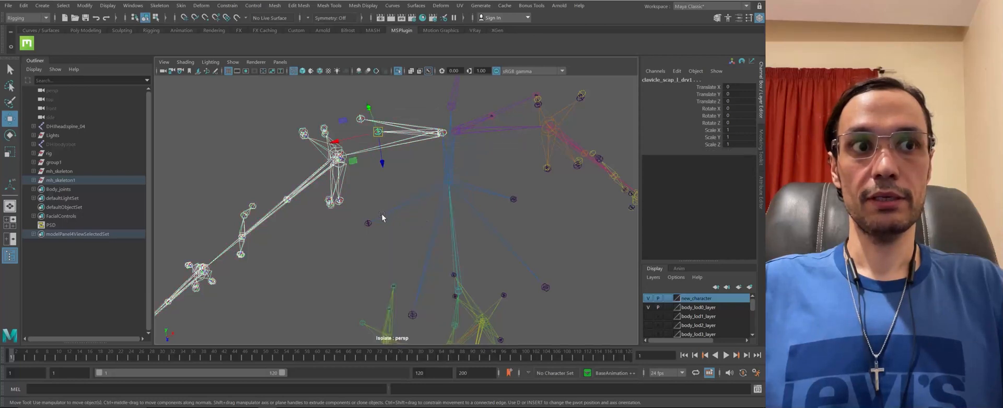
pyautogui.rightClick(13, 357)
pyautogui.click(44, 197)
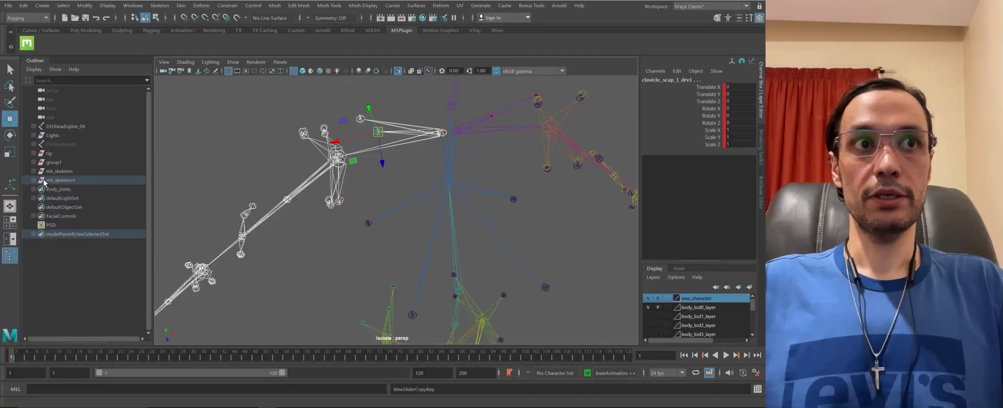
# Hide the duplicated mh_skeleton1 group
pyautogui.click(48, 182)
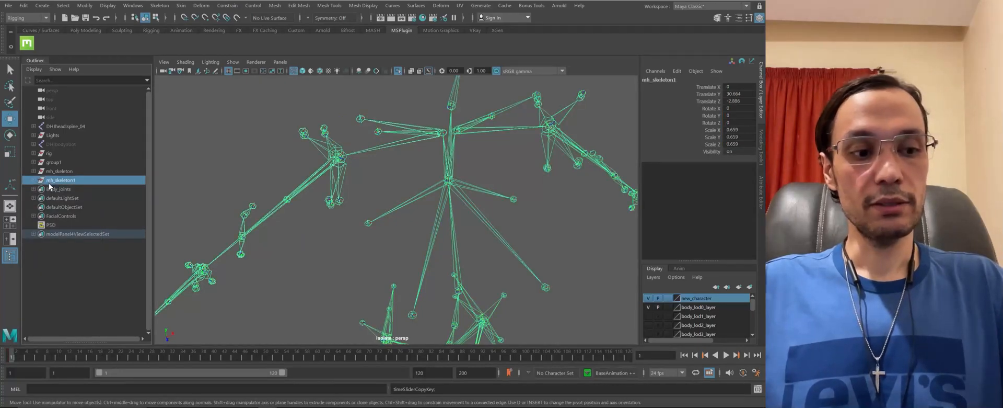
pyautogui.press('h')
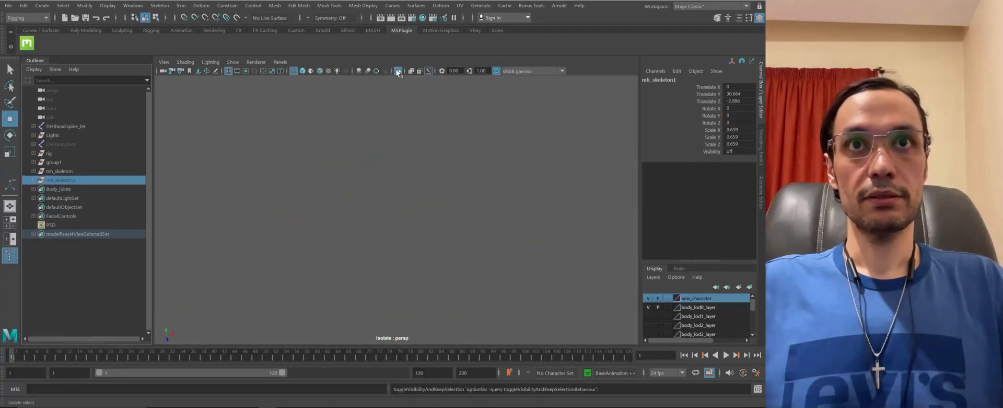
# Leave isolation and paste the copied values onto the full clavicle_r_drv joint hierarchy of mh_skeleton at frame 1
pyautogui.click(398, 72)
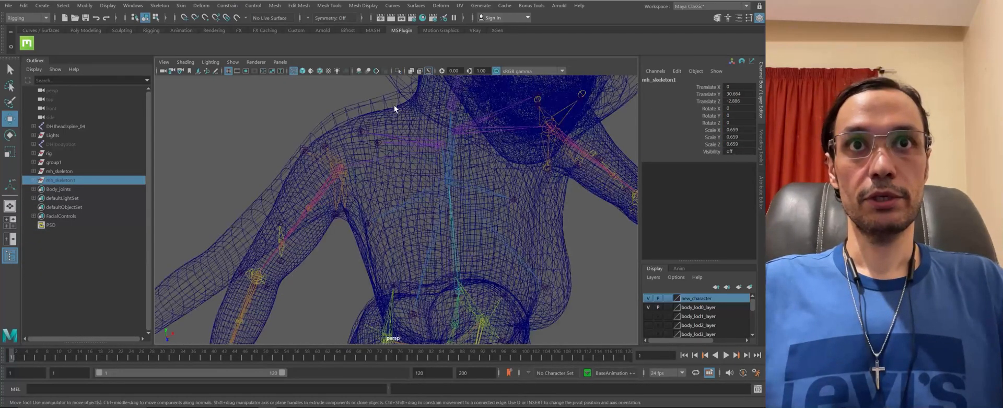
pyautogui.click(389, 158)
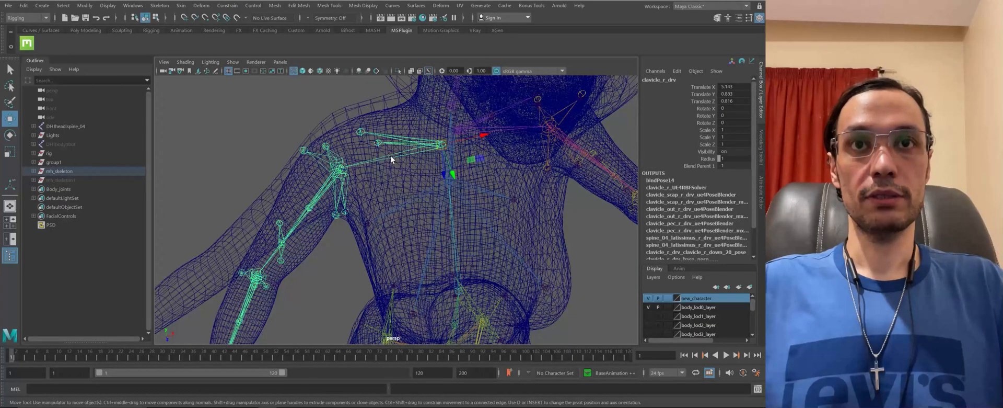
pyautogui.moveTo(391, 156); pyautogui.dragTo(393, 233, button='right')
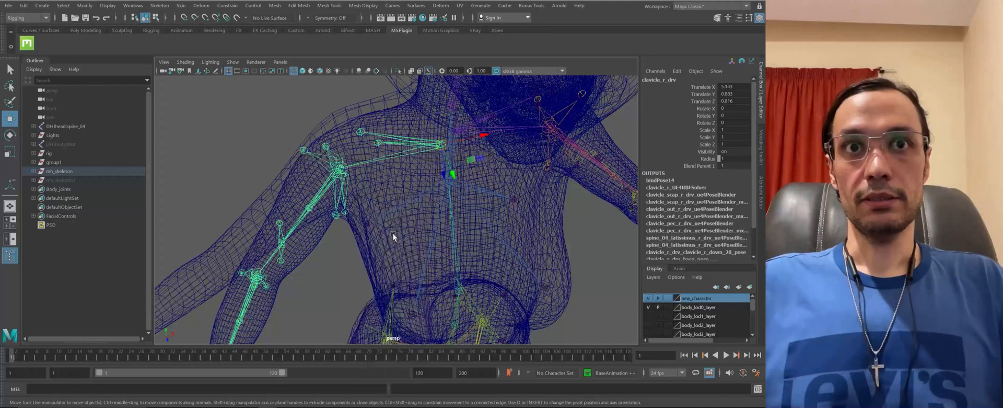
pyautogui.rightClick(15, 359)
pyautogui.click(114, 206)
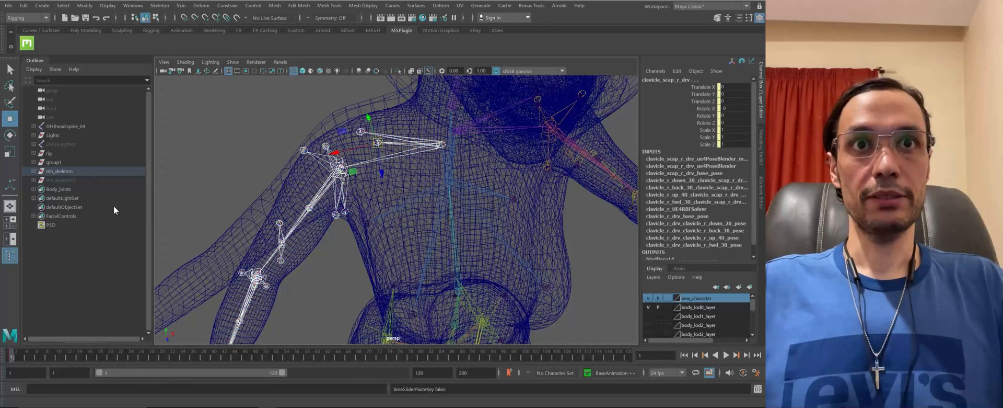
# Unhide the duplicated mh_skeleton1 group and isolate it in the viewport
pyautogui.keyDown('alt'); pyautogui.moveTo(374, 235); pyautogui.dragTo(249, 179, button='right'); pyautogui.keyUp('alt')
pyautogui.keyDown('alt'); pyautogui.moveTo(248, 178); pyautogui.dragTo(325, 142, button='middle'); pyautogui.keyUp('alt')
pyautogui.keyDown('alt'); pyautogui.moveTo(325, 142); pyautogui.dragTo(355, 149); pyautogui.keyUp('alt')
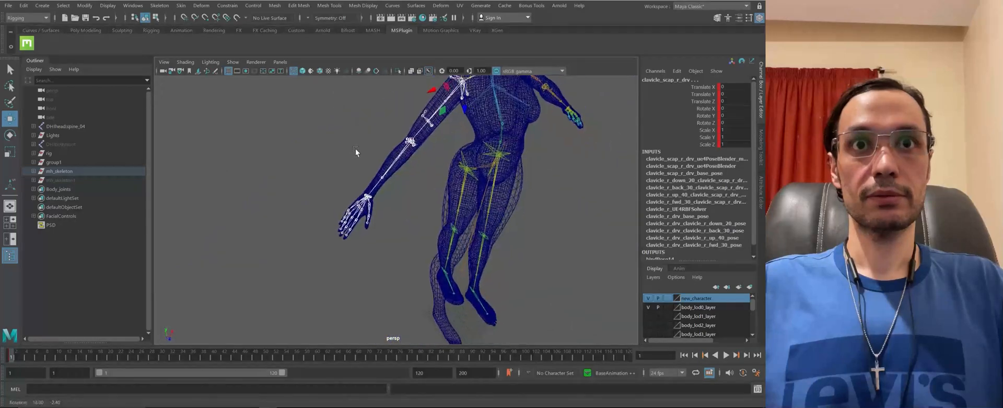
pyautogui.keyDown('alt'); pyautogui.moveTo(355, 148); pyautogui.dragTo(418, 261, button='right'); pyautogui.keyUp('alt')
pyautogui.keyDown('alt'); pyautogui.moveTo(419, 262); pyautogui.dragTo(270, 195); pyautogui.keyUp('alt')
pyautogui.keyDown('alt'); pyautogui.moveTo(270, 196); pyautogui.dragTo(120, 201, button='middle'); pyautogui.keyUp('alt')
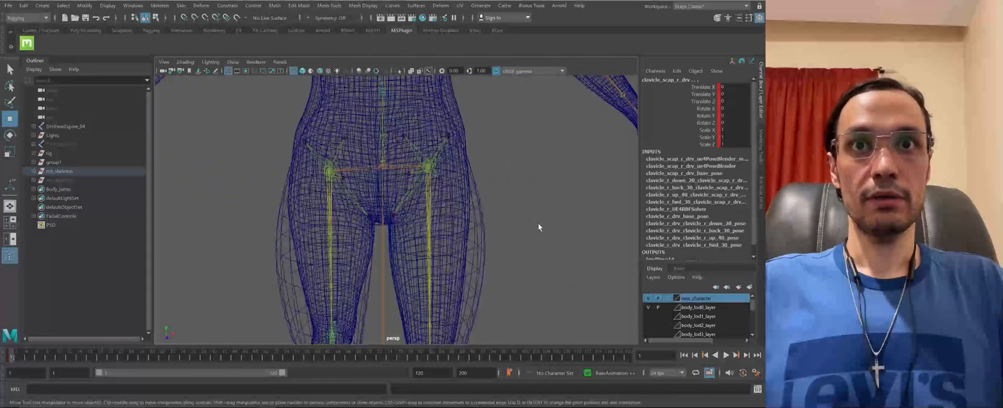
pyautogui.keyDown('alt'); pyautogui.moveTo(539, 223); pyautogui.dragTo(375, 180, button='right'); pyautogui.keyUp('alt')
pyautogui.click(84, 179)
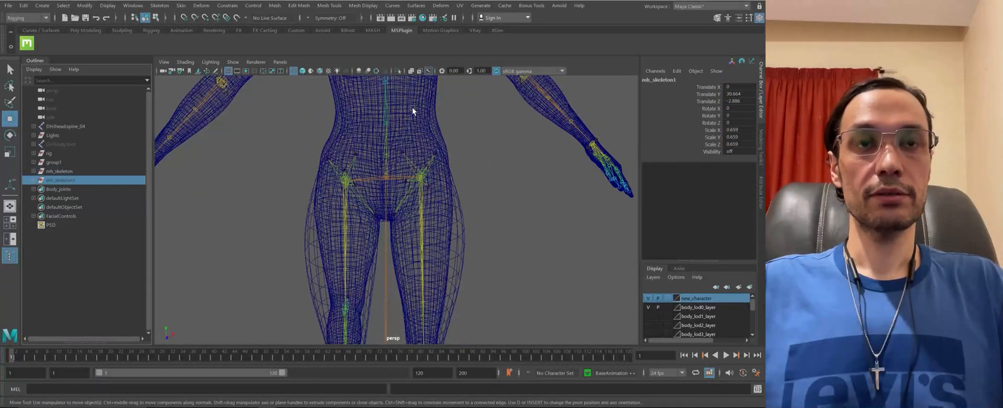
pyautogui.hotkey('shift', 'h')
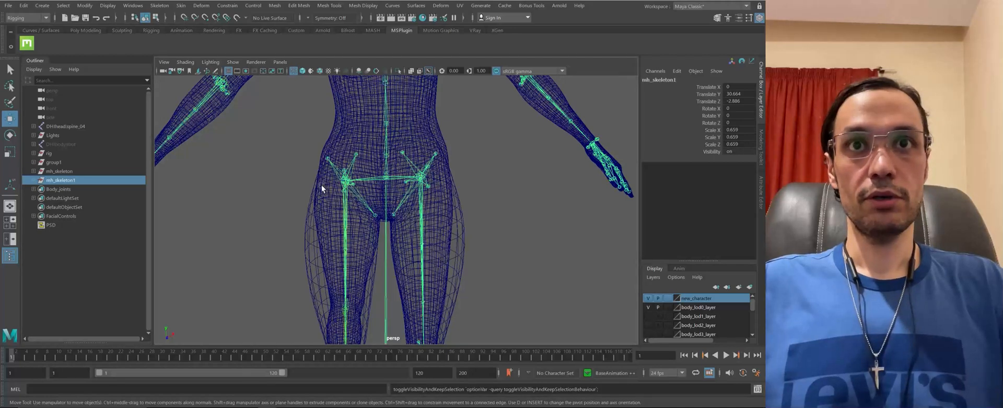
pyautogui.keyDown('alt'); pyautogui.moveTo(249, 177); pyautogui.dragTo(246, 189, button='middle'); pyautogui.keyUp('alt')
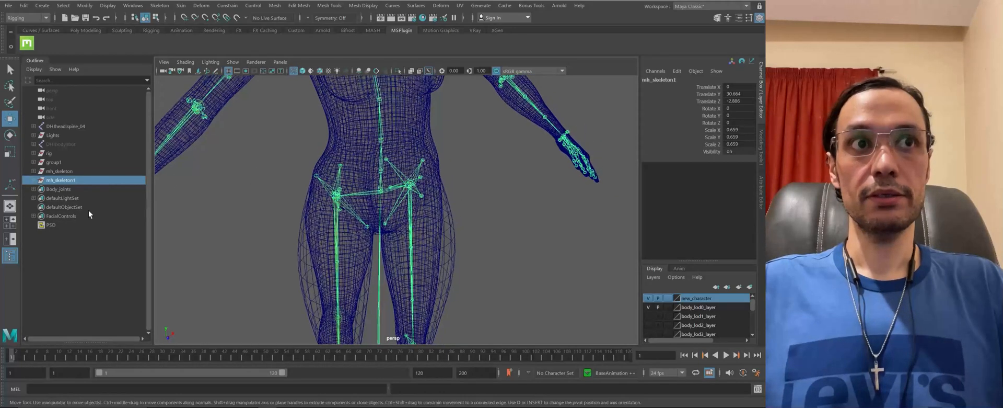
pyautogui.keyDown('alt'); pyautogui.moveTo(285, 219); pyautogui.dragTo(271, 200, button='middle'); pyautogui.keyUp('alt')
pyautogui.click(399, 72)
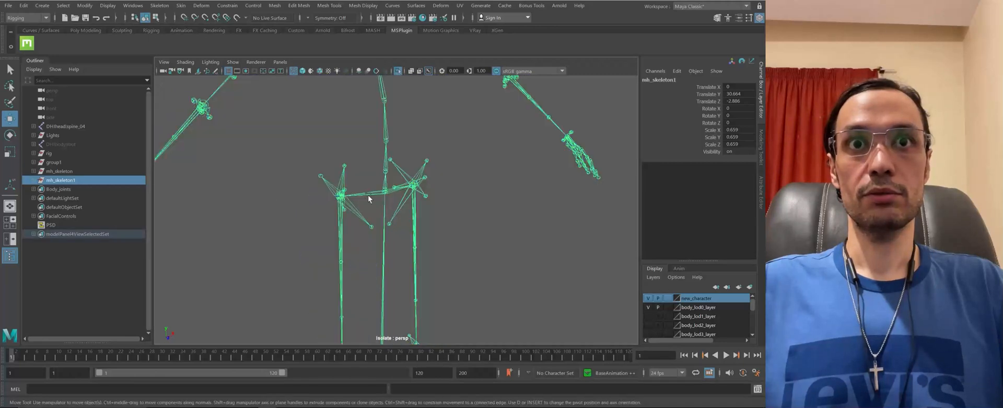
# Select the whole joint hierarchy under the mirrored calf_l_drv1 and copy its values at frame 1 of the timeline
pyautogui.keyDown('alt'); pyautogui.moveTo(369, 196); pyautogui.dragTo(405, 277, button='right'); pyautogui.keyUp('alt')
pyautogui.keyDown('alt'); pyautogui.moveTo(405, 277); pyautogui.dragTo(365, 246); pyautogui.keyUp('alt')
pyautogui.keyDown('alt'); pyautogui.moveTo(365, 246); pyautogui.dragTo(379, 165, button='middle'); pyautogui.keyUp('alt')
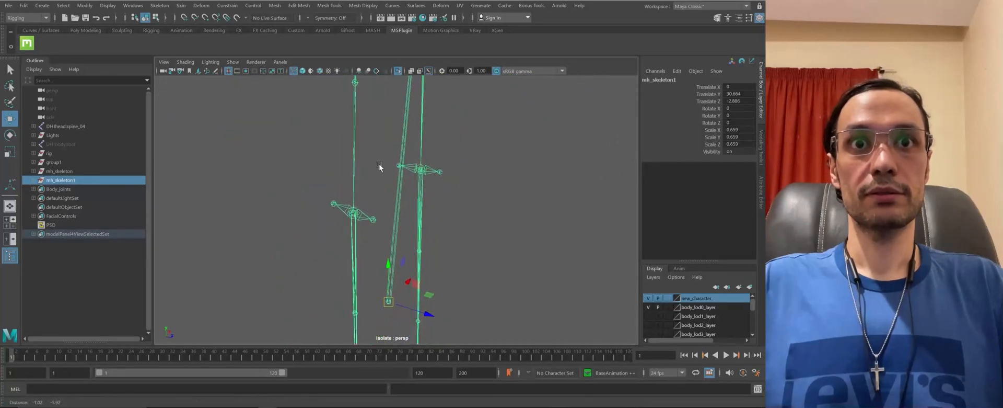
pyautogui.click(355, 245)
pyautogui.keyDown('alt'); pyautogui.moveTo(347, 244); pyautogui.dragTo(350, 138, button='middle'); pyautogui.keyUp('alt')
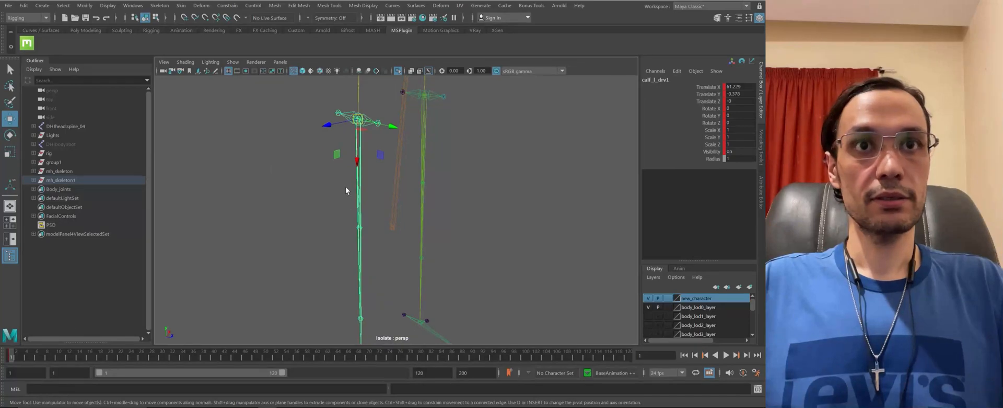
pyautogui.rightClick(359, 192)
pyautogui.click(362, 269)
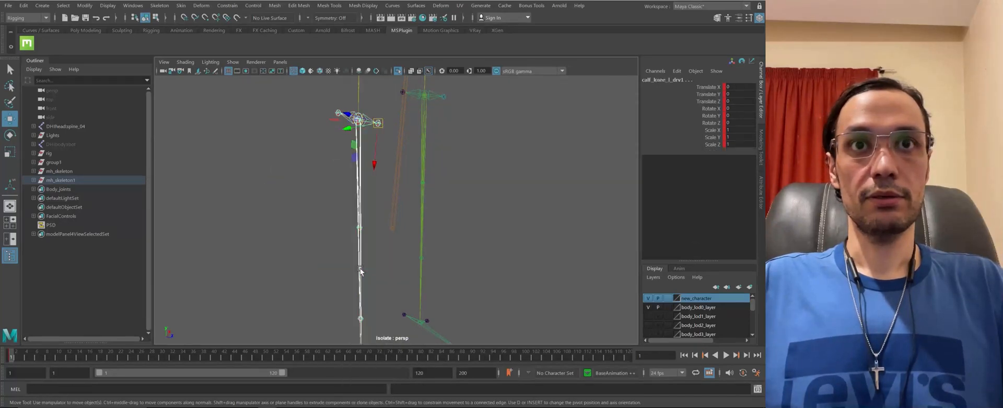
pyautogui.rightClick(12, 357)
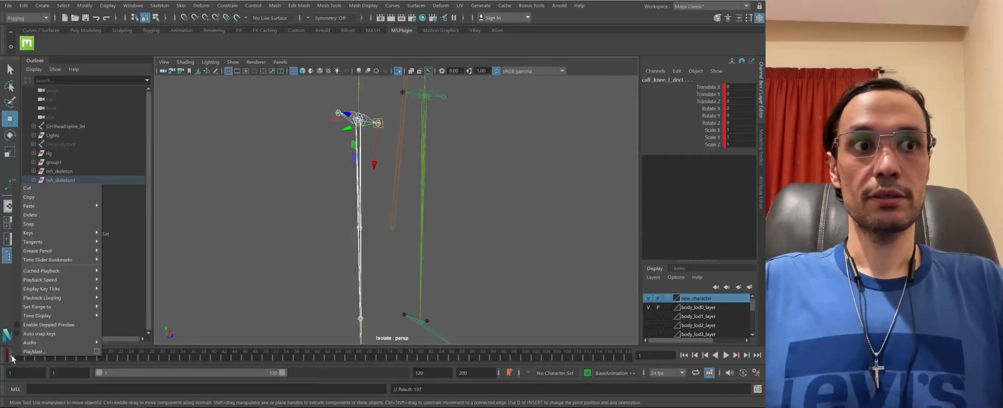
pyautogui.click(54, 196)
# Hide mh_skeleton1 again and leave isolation to show the character meshes and original skeleton
pyautogui.click(60, 181)
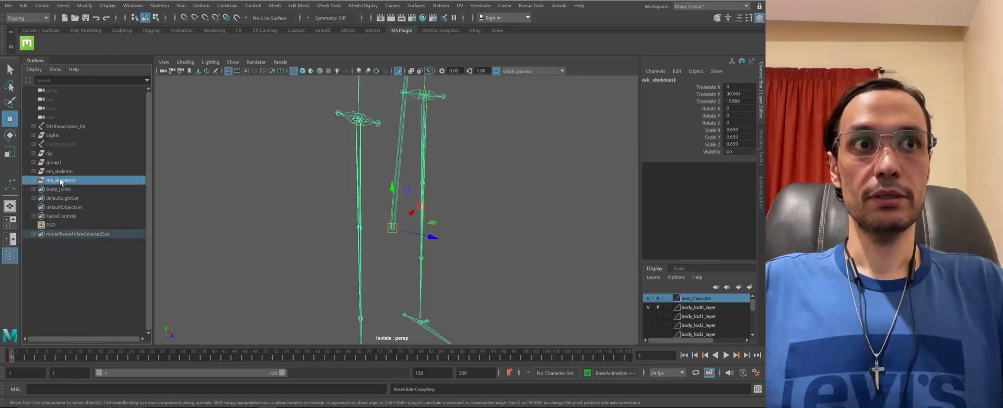
pyautogui.press('h')
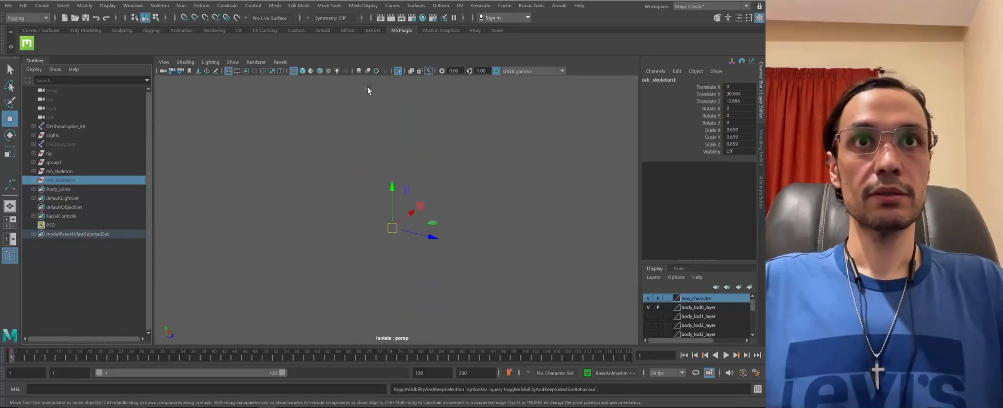
pyautogui.click(398, 72)
# Select the full calf_r_drv joint hierarchy and paste the copied calf values at frame 1
pyautogui.keyDown('alt'); pyautogui.moveTo(357, 176); pyautogui.dragTo(357, 335, button='middle'); pyautogui.keyUp('alt')
pyautogui.click(361, 177)
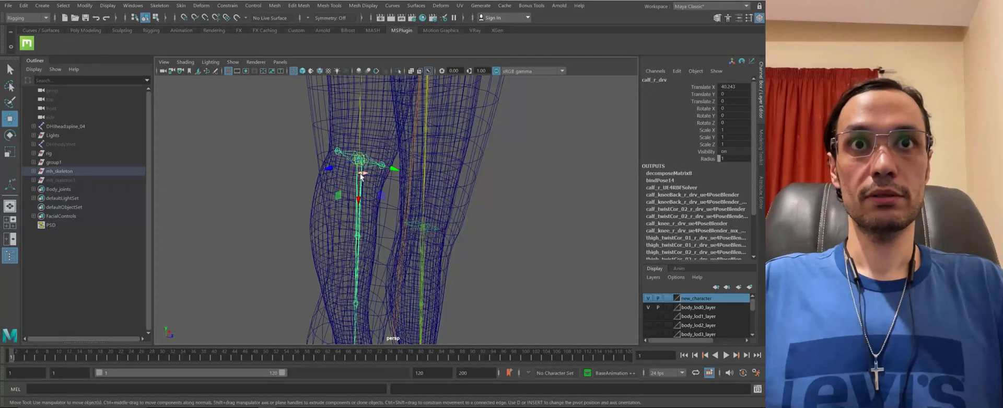
pyautogui.moveTo(361, 177); pyautogui.dragTo(351, 254, button='right')
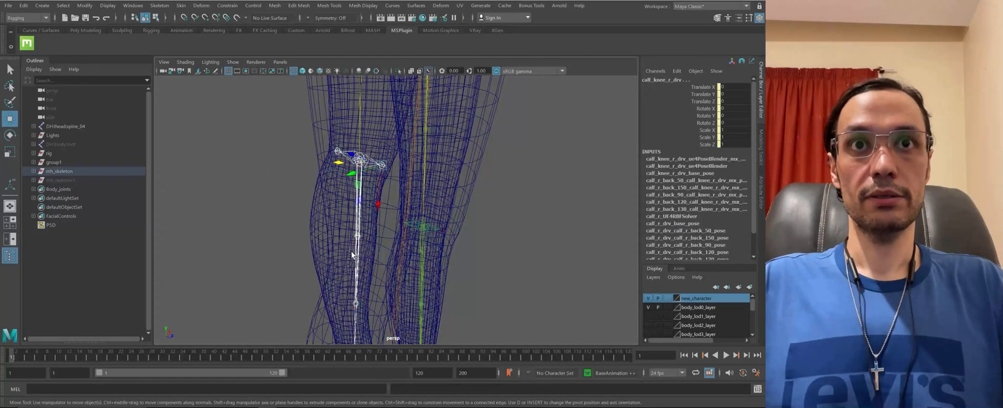
pyautogui.rightClick(13, 360)
pyautogui.moveTo(90, 205)
pyautogui.click(122, 207)
# Inspect the fit of the leg, torso and arm joints inside the character meshes from several angles
pyautogui.keyDown('alt'); pyautogui.moveTo(301, 206); pyautogui.dragTo(274, 203, button='right'); pyautogui.keyUp('alt')
pyautogui.keyDown('alt'); pyautogui.moveTo(308, 246); pyautogui.dragTo(293, 136, button='middle'); pyautogui.keyUp('alt')
pyautogui.keyDown('alt'); pyautogui.moveTo(397, 202); pyautogui.dragTo(310, 194); pyautogui.keyUp('alt')
pyautogui.keyDown('alt'); pyautogui.moveTo(442, 170); pyautogui.dragTo(318, 172, button='middle'); pyautogui.keyUp('alt')
pyautogui.keyDown('alt'); pyautogui.moveTo(324, 180); pyautogui.dragTo(294, 183, button='right'); pyautogui.keyUp('alt')
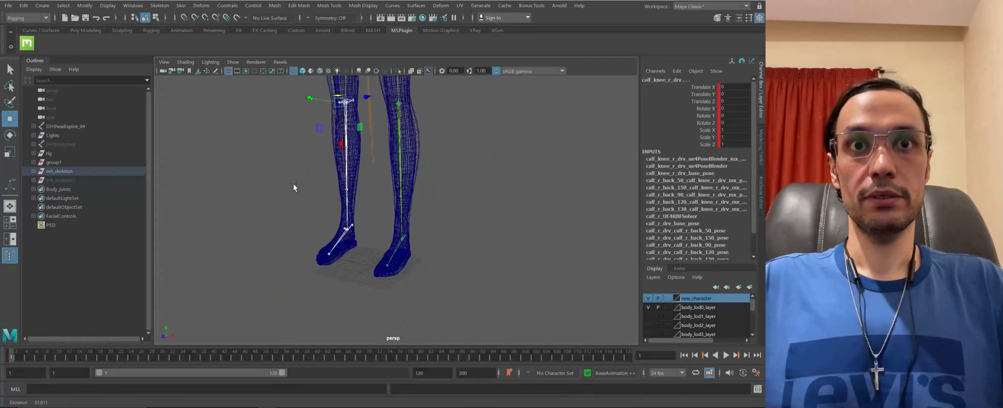
pyautogui.keyDown('alt'); pyautogui.moveTo(294, 184); pyautogui.dragTo(333, 151, button='middle'); pyautogui.keyUp('alt')
pyautogui.keyDown('alt'); pyautogui.moveTo(333, 151); pyautogui.dragTo(279, 230); pyautogui.keyUp('alt')
pyautogui.keyDown('alt'); pyautogui.moveTo(279, 230); pyautogui.dragTo(282, 146, button='right'); pyautogui.keyUp('alt')
pyautogui.keyDown('alt'); pyautogui.moveTo(282, 146); pyautogui.dragTo(279, 180, button='middle'); pyautogui.keyUp('alt')
pyautogui.keyDown('alt'); pyautogui.moveTo(279, 181); pyautogui.dragTo(371, 196, button='right'); pyautogui.keyUp('alt')
pyautogui.keyDown('alt'); pyautogui.moveTo(292, 188); pyautogui.dragTo(249, 194); pyautogui.keyUp('alt')
pyautogui.keyDown('alt'); pyautogui.moveTo(249, 151); pyautogui.dragTo(308, 157, button='middle'); pyautogui.keyUp('alt')
pyautogui.moveTo(411, 171)
pyautogui.keyDown('alt'); pyautogui.mouseDown()
pyautogui.moveTo(277, 141)
pyautogui.moveTo(271, 193)
pyautogui.moveTo(308, 149)
pyautogui.mouseUp(); pyautogui.keyUp('alt')
# Display the scene shaded and isolate the f_med_nrw_combined_lod0_mesh body mesh
pyautogui.press('5')
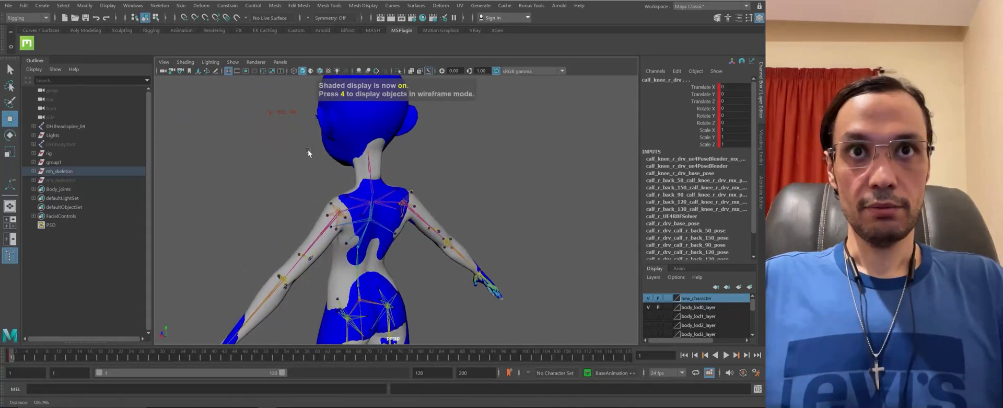
pyautogui.scroll(5, 308, 150)
pyautogui.keyDown('alt'); pyautogui.moveTo(316, 108); pyautogui.dragTo(401, 167, button='middle'); pyautogui.keyUp('alt')
pyautogui.click(311, 131)
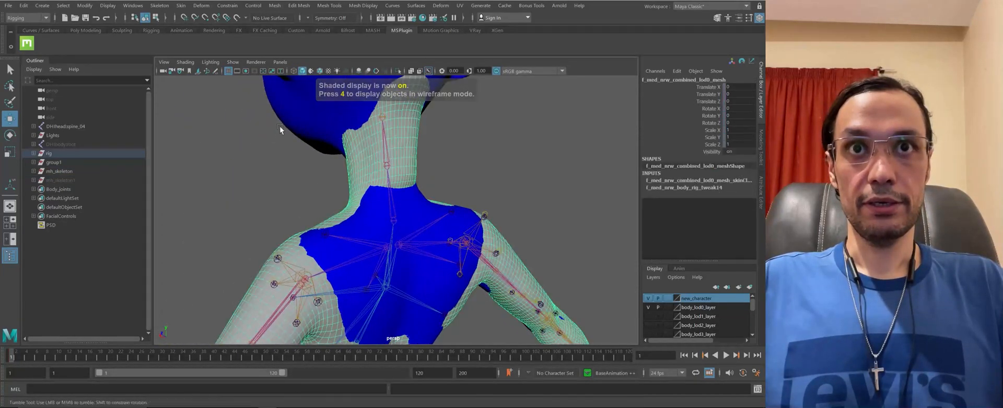
pyautogui.keyDown('alt'); pyautogui.moveTo(280, 128); pyautogui.dragTo(288, 127); pyautogui.keyUp('alt')
pyautogui.keyDown('alt'); pyautogui.moveTo(288, 127); pyautogui.dragTo(358, 137, button='middle'); pyautogui.keyUp('alt')
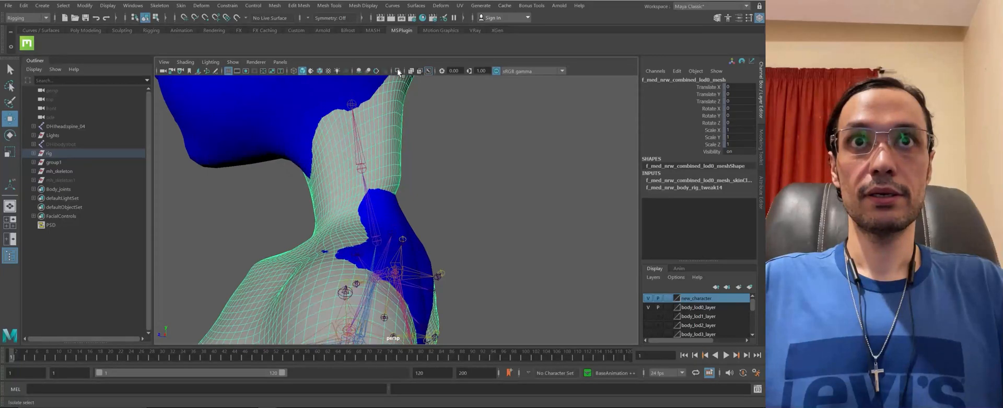
pyautogui.click(396, 70)
# Soft-select vertices at the back of the neck's base on the body mesh with Object X symmetry enabled
pyautogui.keyDown('alt'); pyautogui.moveTo(403, 105); pyautogui.dragTo(395, 200); pyautogui.keyUp('alt')
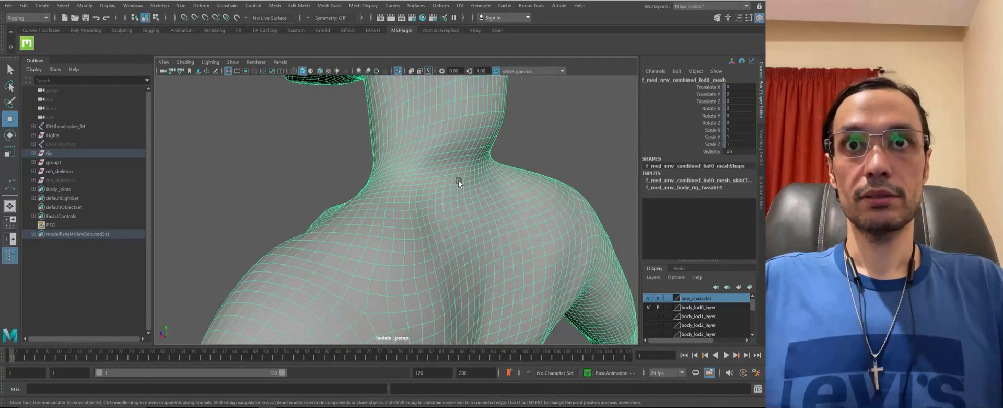
pyautogui.keyDown('ctrl'); pyautogui.keyDown('shift'); pyautogui.moveTo(458, 180); pyautogui.dragTo(450, 115, button='right'); pyautogui.keyUp('shift'); pyautogui.keyUp('ctrl')
pyautogui.moveTo(466, 172); pyautogui.dragTo(468, 172, button='right')
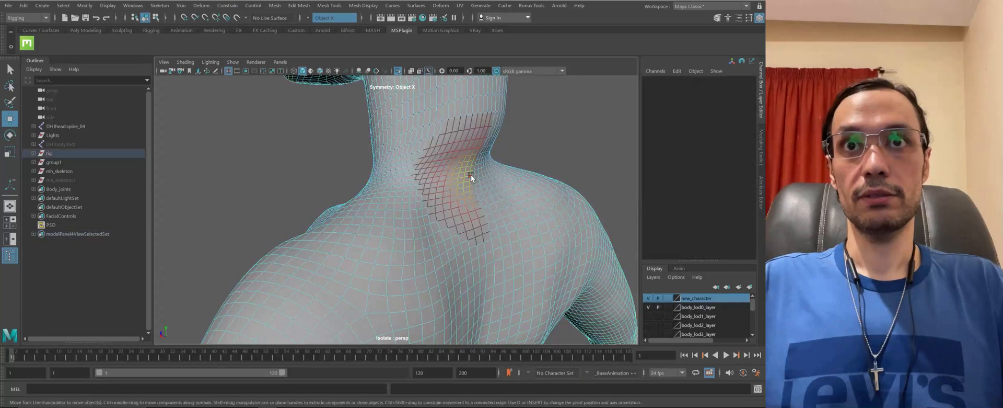
pyautogui.click(471, 175)
pyautogui.press('f')
pyautogui.keyDown('alt'); pyautogui.moveTo(494, 199); pyautogui.dragTo(257, 163, button='right'); pyautogui.keyUp('alt')
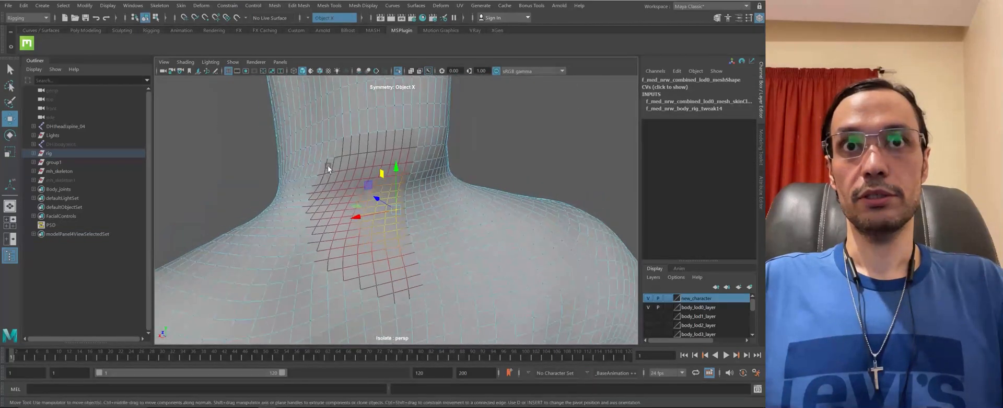
pyautogui.keyDown('alt'); pyautogui.moveTo(327, 165); pyautogui.dragTo(366, 177); pyautogui.keyUp('alt')
pyautogui.click(392, 207)
pyautogui.moveTo(410, 210); pyautogui.dragTo(408, 235)
pyautogui.press('q')
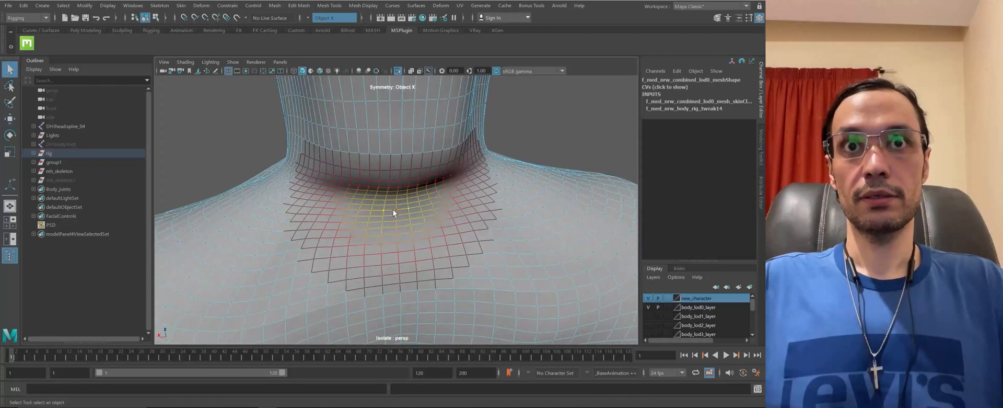
pyautogui.click(396, 210)
# Select vertices along the centre line from the upper back up to the neck's base to check the soft-selection falloff
pyautogui.keyDown('alt'); pyautogui.moveTo(331, 197); pyautogui.dragTo(343, 114); pyautogui.keyUp('alt')
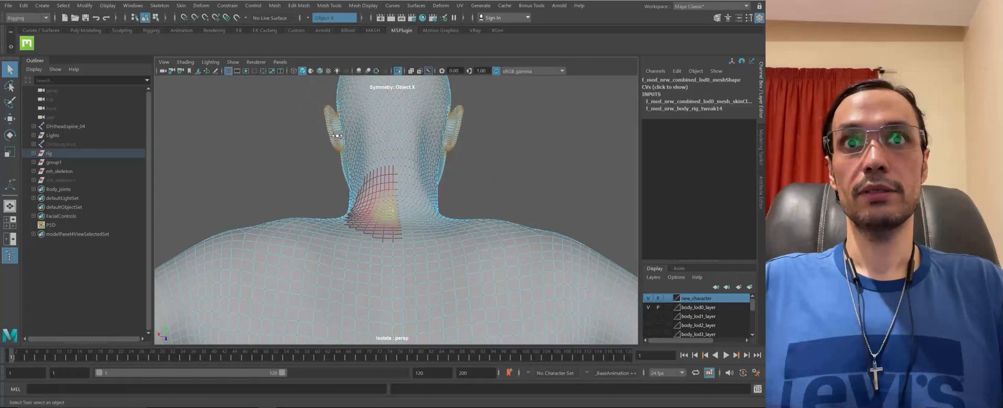
pyautogui.scroll(6, 399, 231)
pyautogui.scroll(-4, 410, 198)
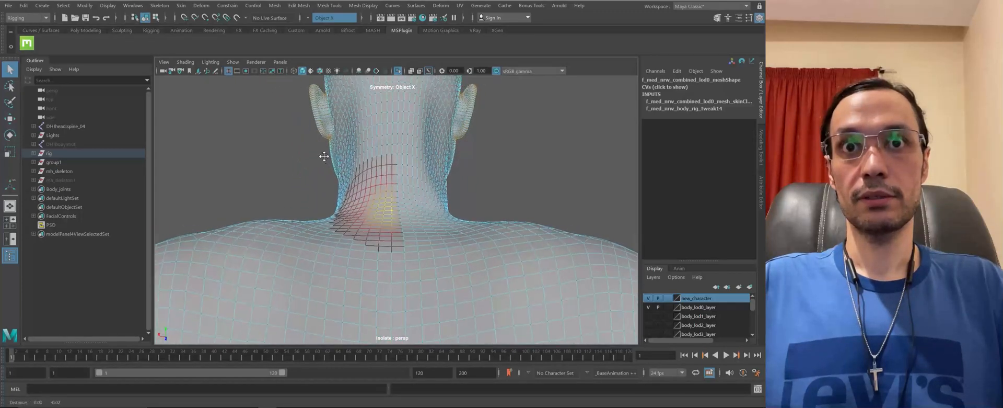
pyautogui.keyDown('alt'); pyautogui.moveTo(324, 156); pyautogui.dragTo(327, 25, button='middle'); pyautogui.keyUp('alt')
pyautogui.scroll(-4, 360, 200)
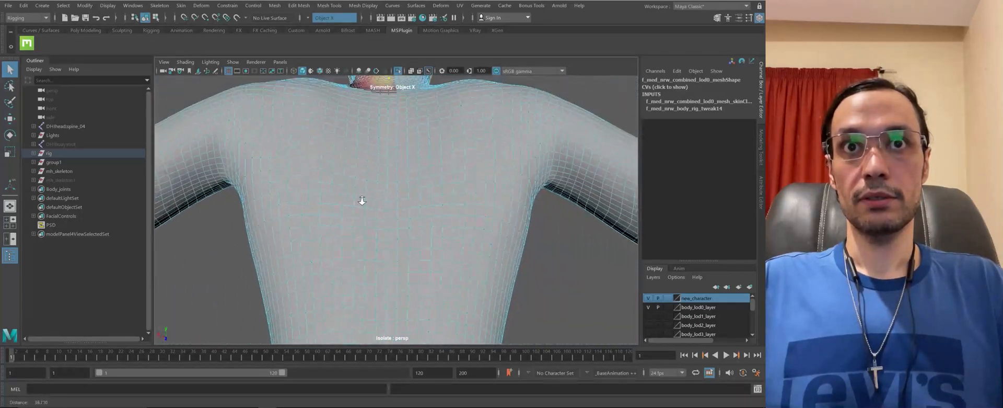
pyautogui.click(390, 200)
pyautogui.keyDown('alt'); pyautogui.moveTo(381, 132); pyautogui.dragTo(384, 198); pyautogui.keyUp('alt')
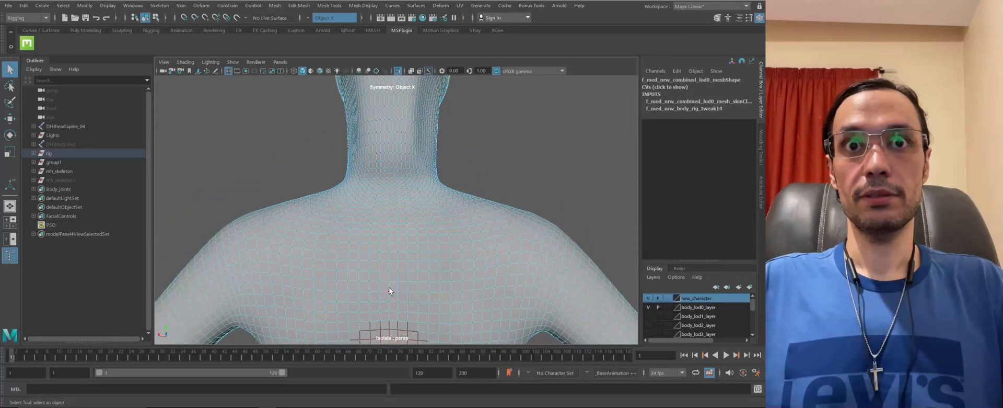
pyautogui.click(388, 277)
pyautogui.click(390, 240)
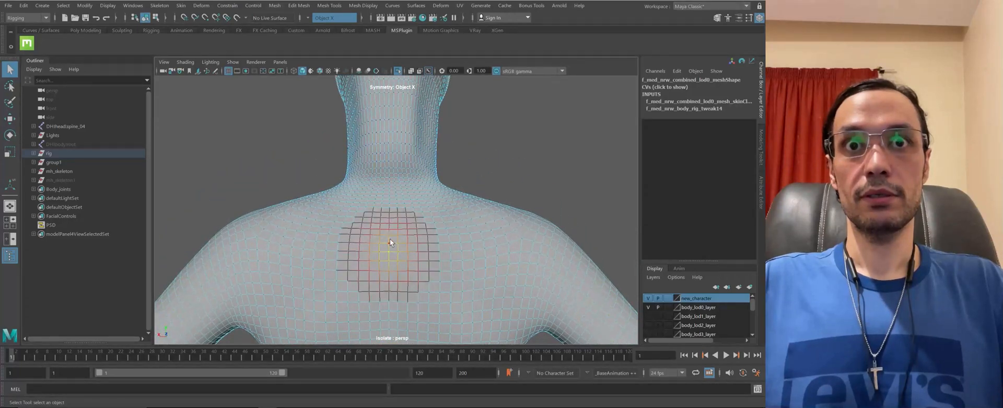
pyautogui.click(391, 188)
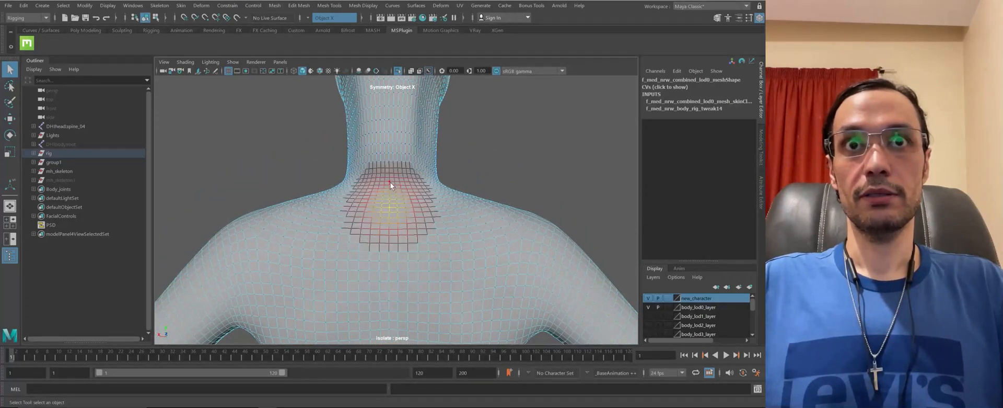
pyautogui.click(390, 185)
pyautogui.keyDown('alt'); pyautogui.moveTo(390, 185); pyautogui.dragTo(397, 204); pyautogui.keyUp('alt')
pyautogui.keyDown('alt'); pyautogui.moveTo(344, 196); pyautogui.dragTo(420, 262, button='right'); pyautogui.keyUp('alt')
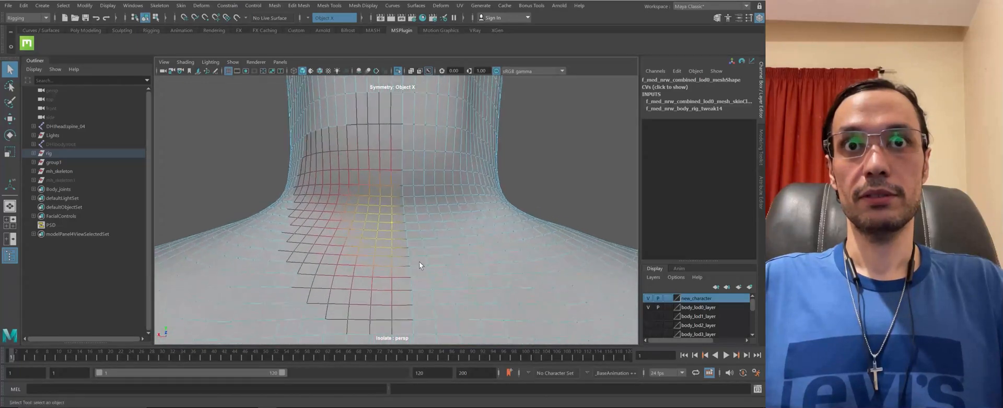
# Try to move the soft-selected vertices at the back of the neck's base with symmetry off, testing the falloff
pyautogui.press('w')
pyautogui.hotkey('ctrl', 'z')
pyautogui.keyDown('alt'); pyautogui.moveTo(394, 212); pyautogui.dragTo(373, 224, button='right'); pyautogui.keyUp('alt')
pyautogui.keyDown('alt'); pyautogui.moveTo(373, 225); pyautogui.dragTo(405, 233); pyautogui.keyUp('alt')
pyautogui.keyDown('alt'); pyautogui.moveTo(405, 233); pyautogui.dragTo(345, 210, button='middle'); pyautogui.keyUp('alt')
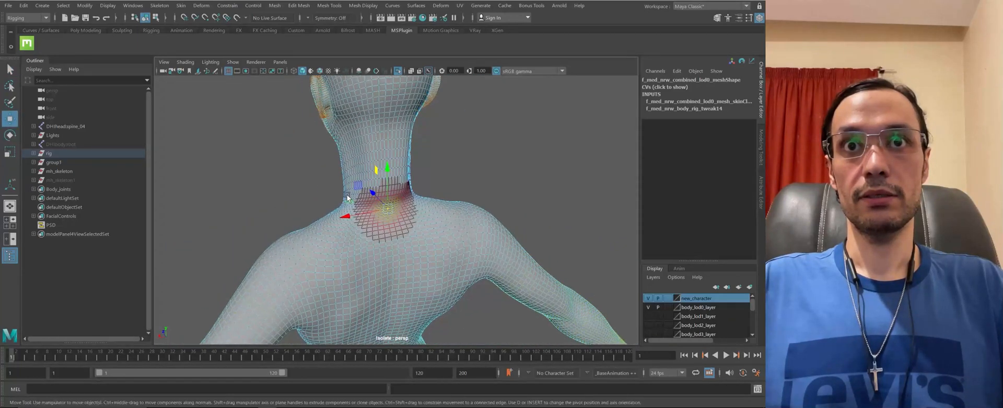
pyautogui.keyDown('alt'); pyautogui.moveTo(250, 169); pyautogui.dragTo(297, 181, button='right'); pyautogui.keyUp('alt')
pyautogui.keyDown('alt'); pyautogui.moveTo(436, 181); pyautogui.dragTo(332, 183, button='right'); pyautogui.keyUp('alt')
pyautogui.keyDown('alt'); pyautogui.moveTo(333, 184); pyautogui.dragTo(310, 168); pyautogui.keyUp('alt')
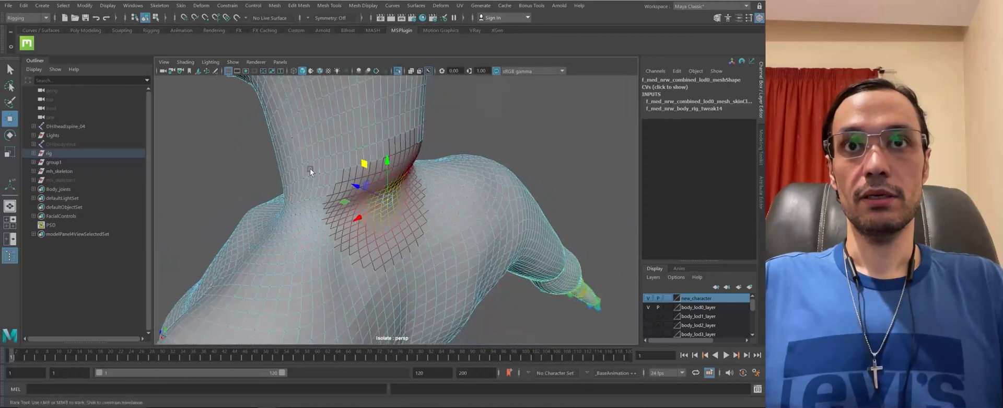
pyautogui.moveTo(358, 188); pyautogui.dragTo(391, 193)
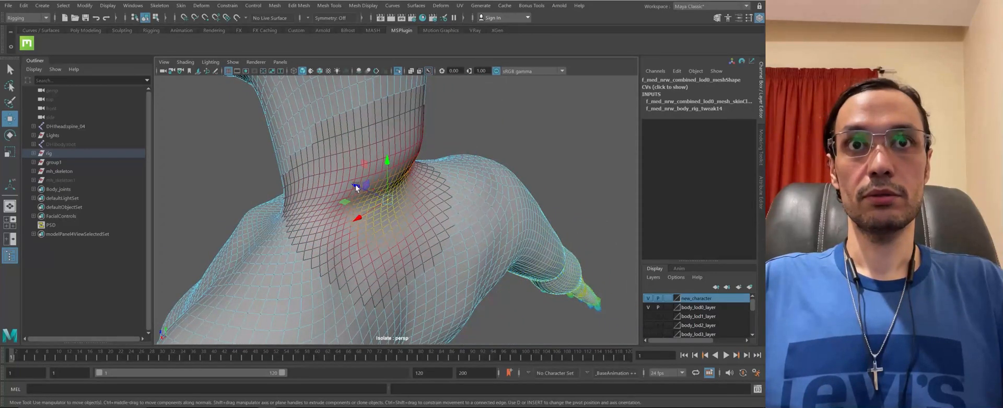
pyautogui.keyDown('alt'); pyautogui.moveTo(423, 217); pyautogui.dragTo(352, 202); pyautogui.keyUp('alt')
pyautogui.hotkey('ctrl', 'z')
pyautogui.moveTo(391, 169); pyautogui.dragTo(384, 142)
pyautogui.hotkey('ctrl', 'z')
pyautogui.click(392, 126)
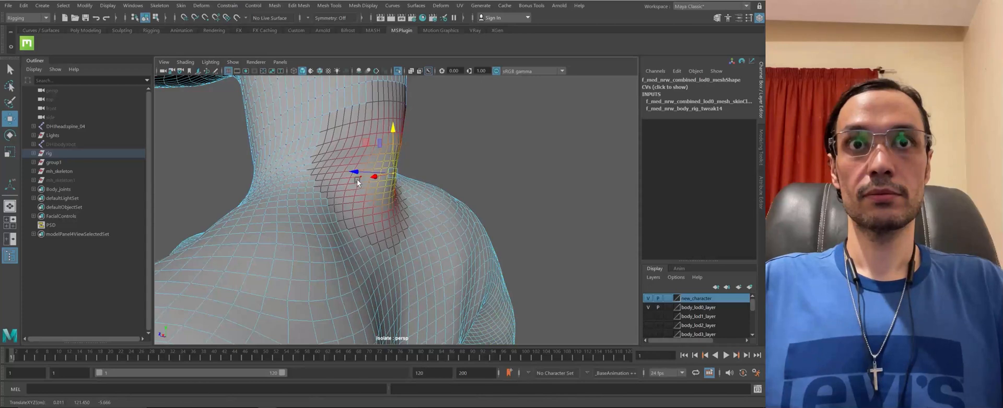
# Enable Object X symmetry and soft-select matching vertices on both sides of the neck's base at the back
pyautogui.keyDown('alt'); pyautogui.moveTo(357, 181); pyautogui.dragTo(326, 223); pyautogui.keyUp('alt')
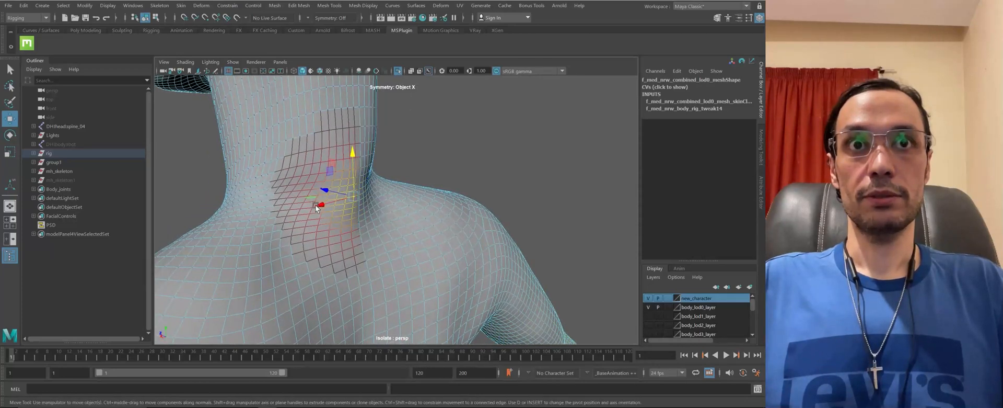
pyautogui.keyDown('alt'); pyautogui.moveTo(319, 195); pyautogui.dragTo(340, 229); pyautogui.keyUp('alt')
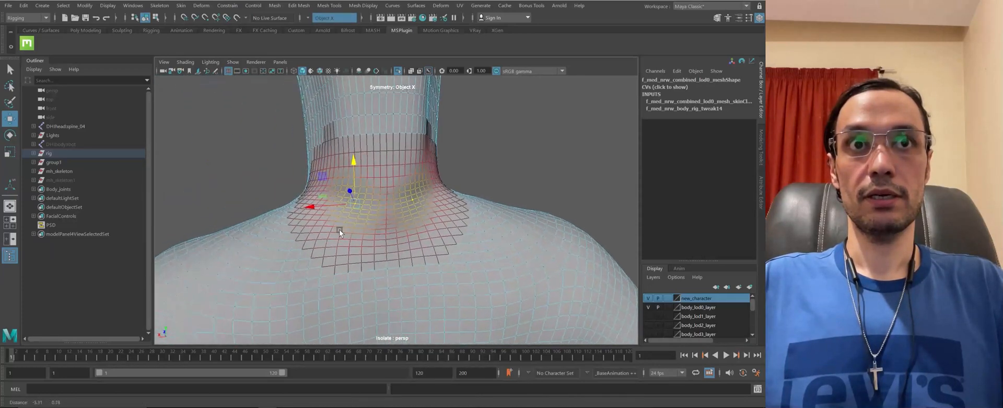
pyautogui.keyDown('alt'); pyautogui.moveTo(340, 229); pyautogui.dragTo(309, 238, button='right'); pyautogui.keyUp('alt')
pyautogui.keyDown('alt'); pyautogui.moveTo(309, 239); pyautogui.dragTo(281, 222); pyautogui.keyUp('alt')
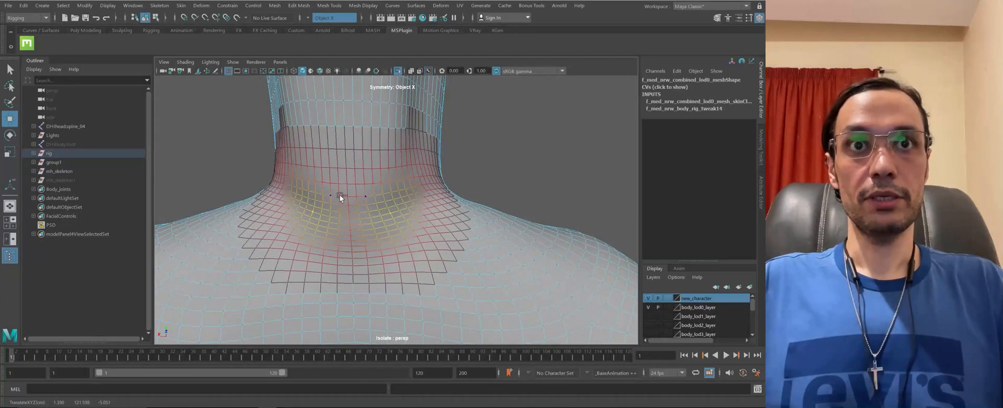
pyautogui.hotkey('ctrl', 'z')
pyautogui.keyDown('alt'); pyautogui.moveTo(328, 221); pyautogui.dragTo(326, 228, button='right'); pyautogui.keyUp('alt')
pyautogui.press('q')
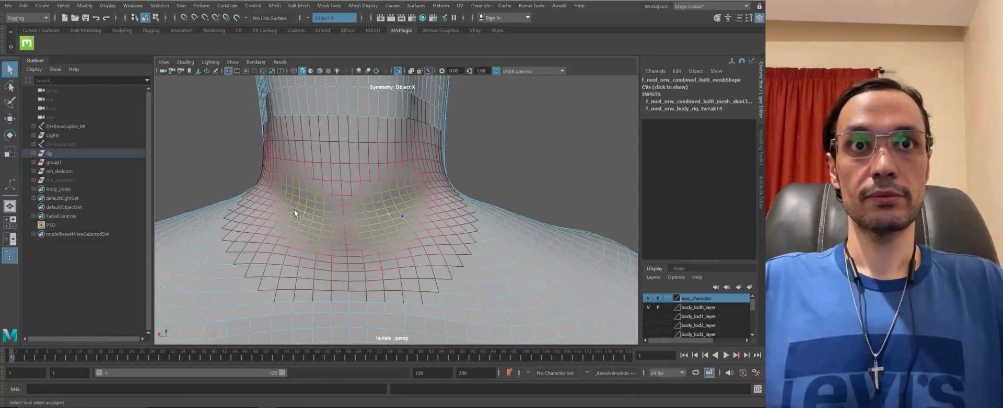
pyautogui.click(295, 208)
pyautogui.keyDown('alt'); pyautogui.moveTo(347, 234); pyautogui.dragTo(407, 207, button='middle'); pyautogui.keyUp('alt')
pyautogui.press('w')
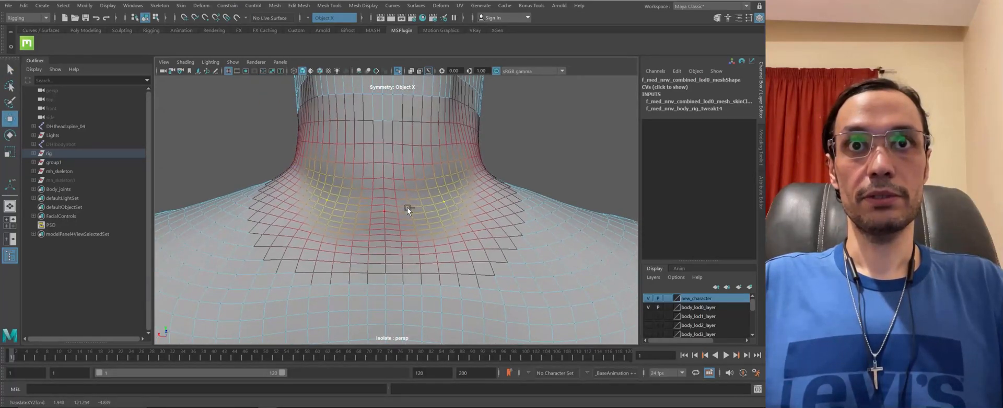
pyautogui.keyDown('alt'); pyautogui.moveTo(406, 207); pyautogui.dragTo(391, 218); pyautogui.keyUp('alt')
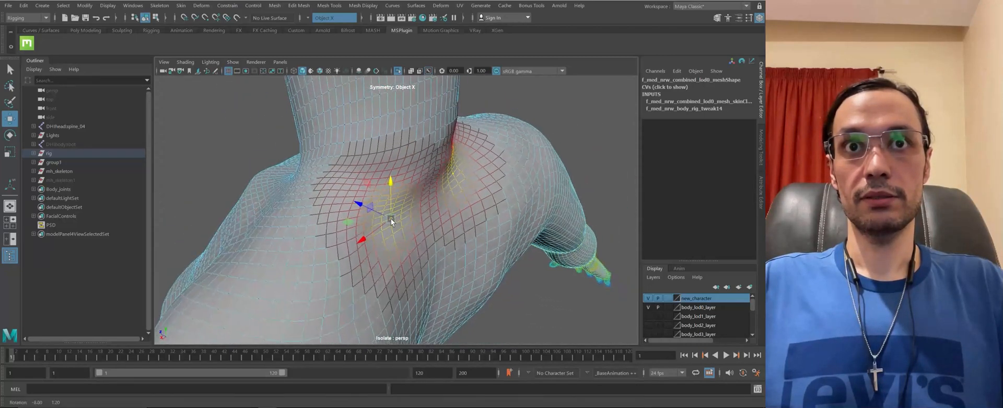
# Adjust the height of the mirrored vertices at the back of the neck's base to reshape the upper-back contour
pyautogui.moveTo(393, 181); pyautogui.dragTo(378, 227)
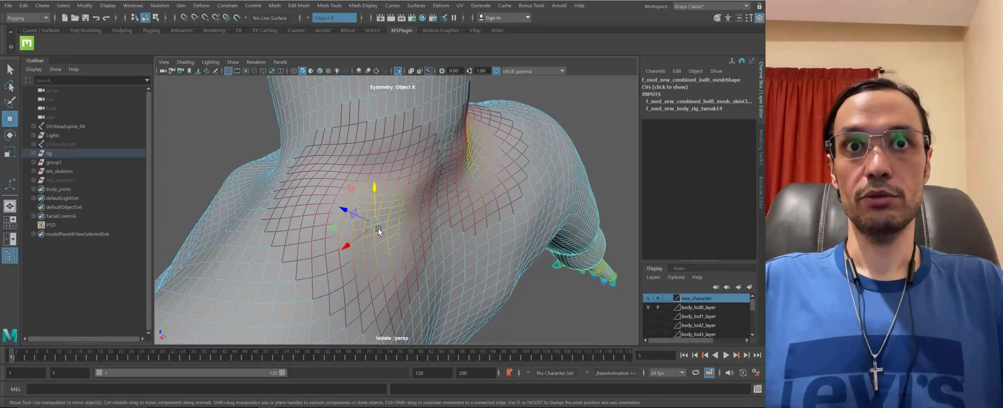
pyautogui.moveTo(376, 190); pyautogui.dragTo(382, 274)
pyautogui.keyDown('alt'); pyautogui.moveTo(383, 188); pyautogui.dragTo(409, 187); pyautogui.keyUp('alt')
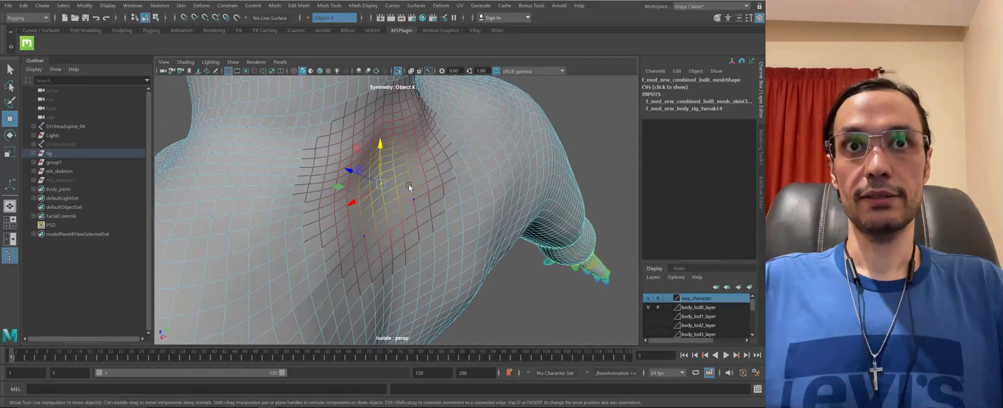
pyautogui.moveTo(382, 141); pyautogui.dragTo(380, 129)
pyautogui.keyDown('alt'); pyautogui.moveTo(381, 129); pyautogui.dragTo(248, 139, button='right'); pyautogui.keyUp('alt')
pyautogui.keyDown('alt'); pyautogui.moveTo(249, 140); pyautogui.dragTo(394, 139); pyautogui.keyUp('alt')
# Leave the isolated view and soft-select vertices at the back of the neck with an adjusted falloff radius
pyautogui.click(398, 72)
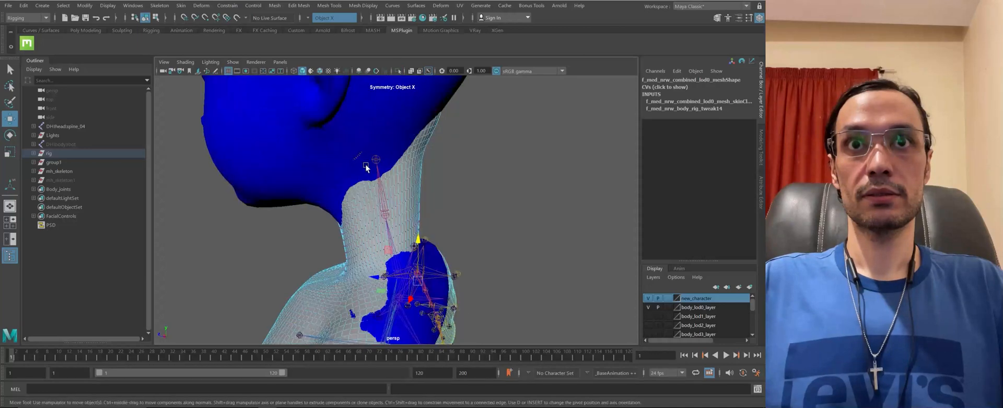
pyautogui.click(419, 171)
pyautogui.press('b')
pyautogui.moveTo(419, 175); pyautogui.dragTo(486, 191)
pyautogui.moveTo(419, 131); pyautogui.dragTo(378, 197)
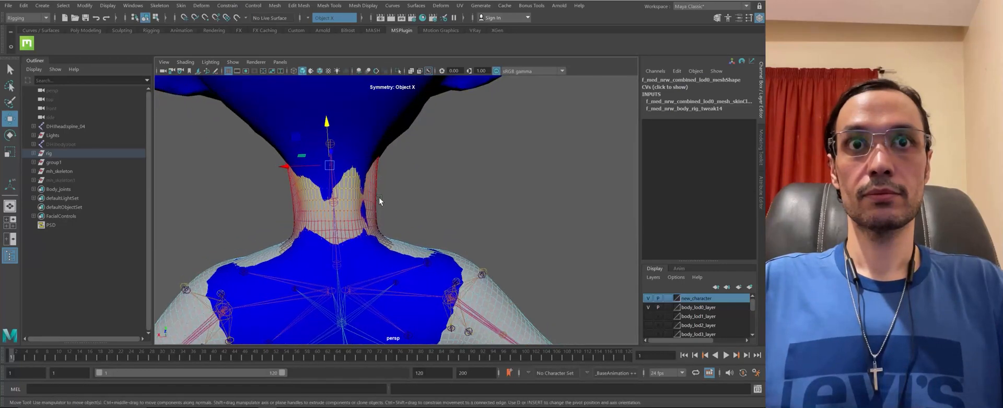
# Try to select mirrored vertices on the sides of the neck using Object X symmetry
pyautogui.click(376, 193)
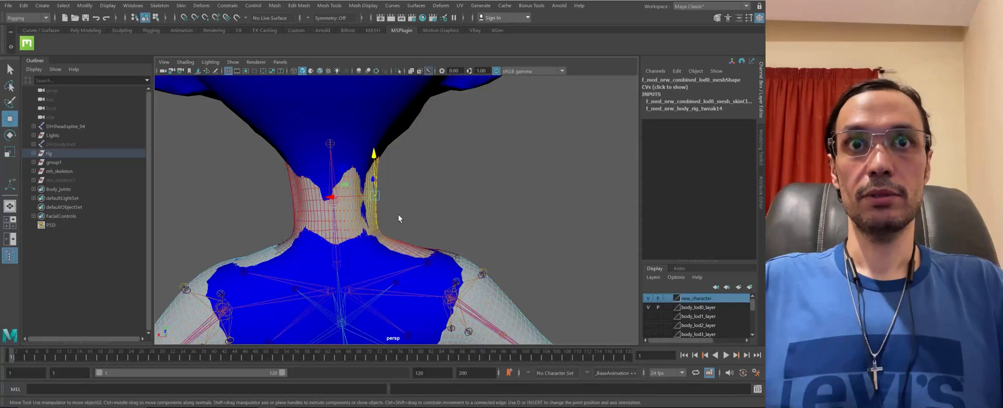
pyautogui.keyDown('ctrl'); pyautogui.keyDown('shift'); pyautogui.moveTo(399, 214); pyautogui.dragTo(384, 171, button='right'); pyautogui.keyUp('shift'); pyautogui.keyUp('ctrl')
pyautogui.hotkey('ctrl', 'z')
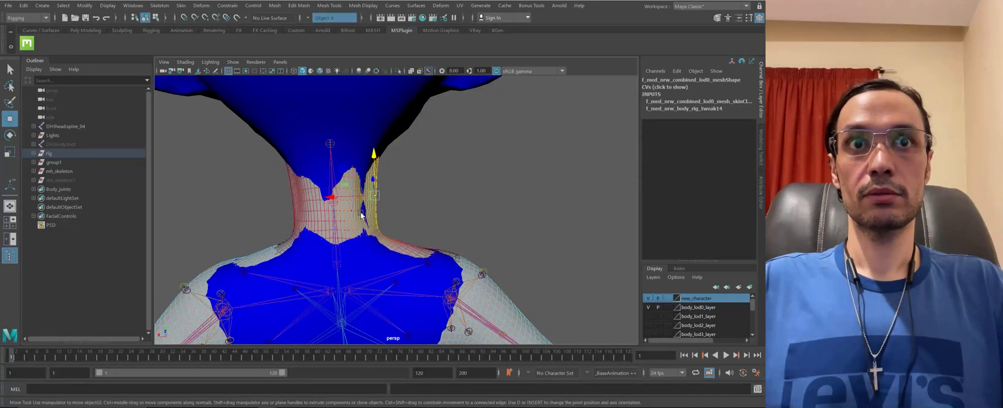
pyautogui.keyDown('alt'); pyautogui.moveTo(358, 213); pyautogui.dragTo(495, 235); pyautogui.keyUp('alt')
pyautogui.keyDown('alt'); pyautogui.moveTo(498, 253); pyautogui.dragTo(465, 258, button='middle'); pyautogui.keyUp('alt')
pyautogui.keyDown('alt'); pyautogui.moveTo(465, 256); pyautogui.dragTo(469, 226); pyautogui.keyUp('alt')
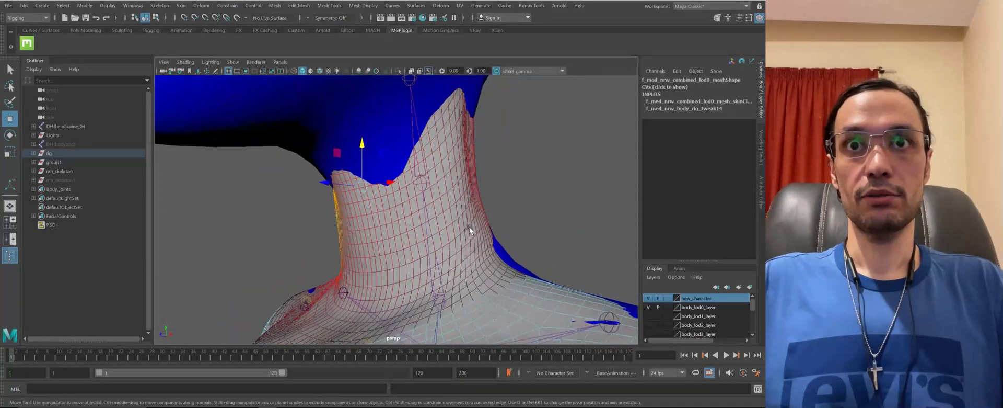
pyautogui.press('g')
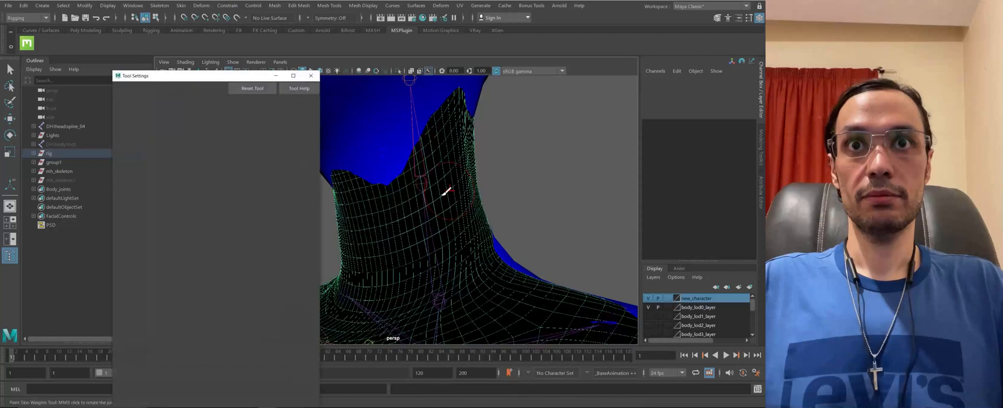
pyautogui.press('q')
pyautogui.click(313, 75)
pyautogui.keyDown('alt'); pyautogui.moveTo(320, 133); pyautogui.dragTo(292, 218); pyautogui.keyUp('alt')
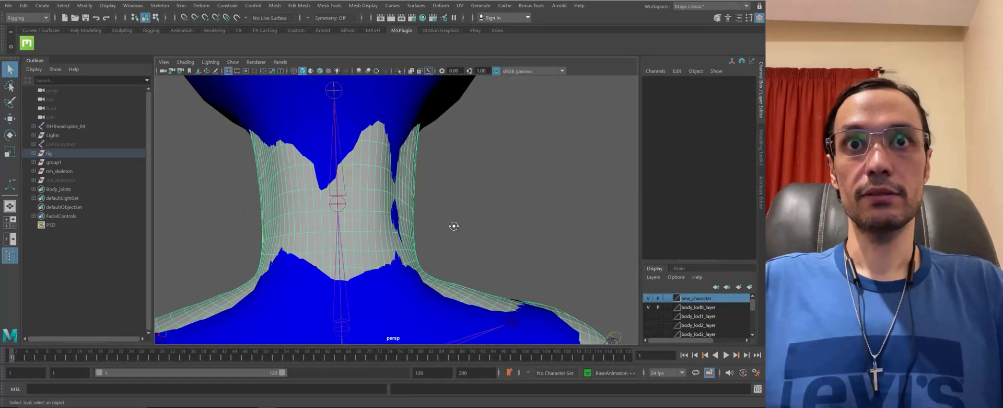
# Set topology symmetry on the body mesh using a centre-line edge at the back of the neck
pyautogui.keyDown('alt'); pyautogui.moveTo(454, 223); pyautogui.dragTo(426, 174); pyautogui.keyUp('alt')
pyautogui.scroll(-3, 426, 177)
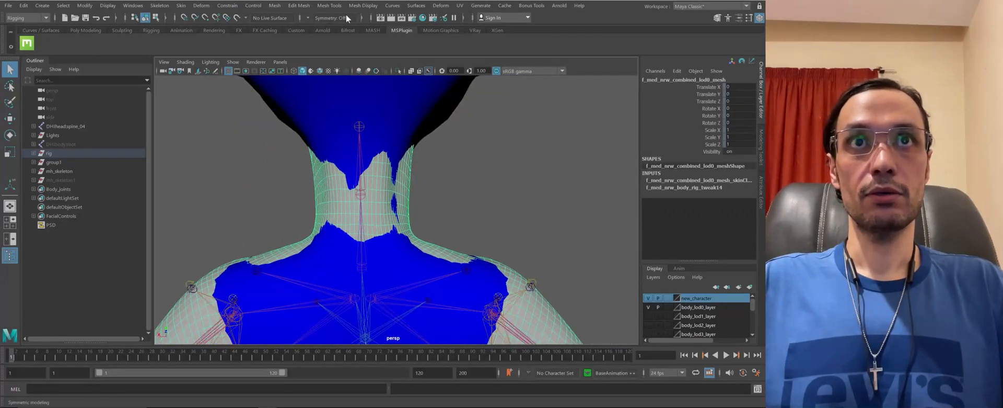
pyautogui.press('w')
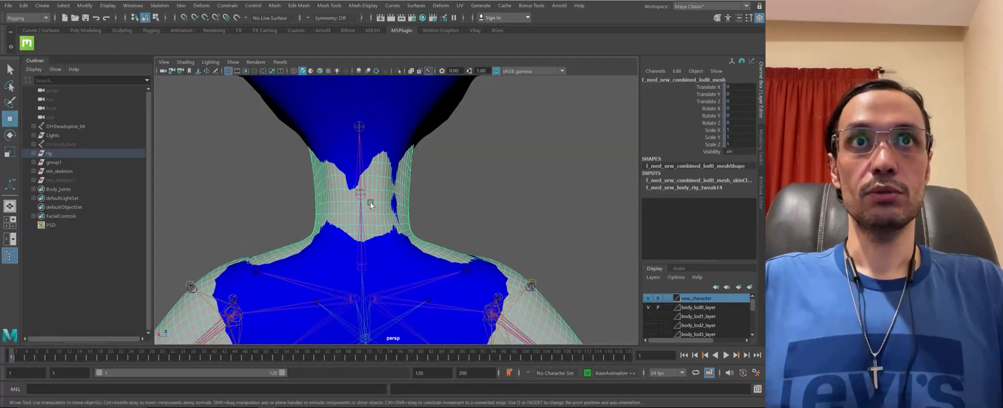
pyautogui.rightClick(371, 202)
pyautogui.keyDown('alt'); pyautogui.moveTo(346, 104); pyautogui.dragTo(321, 85, button='right'); pyautogui.keyUp('alt')
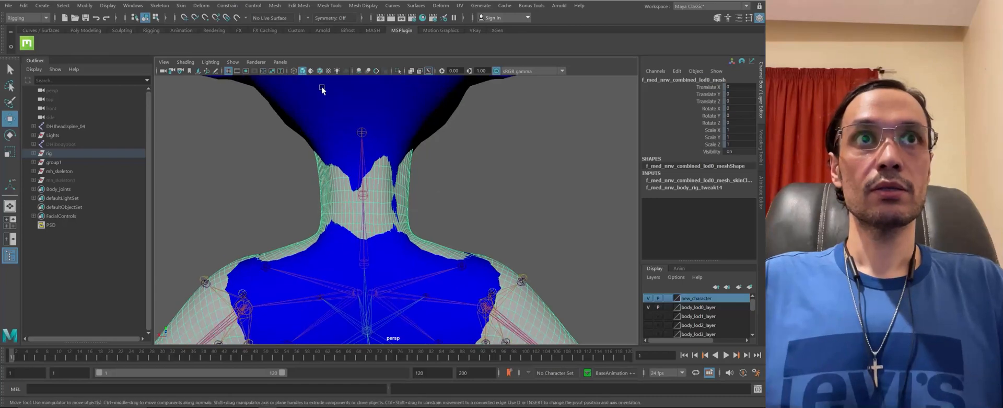
pyautogui.keyDown('alt'); pyautogui.moveTo(361, 110); pyautogui.dragTo(359, 81, button='middle'); pyautogui.keyUp('alt')
pyautogui.click(308, 17)
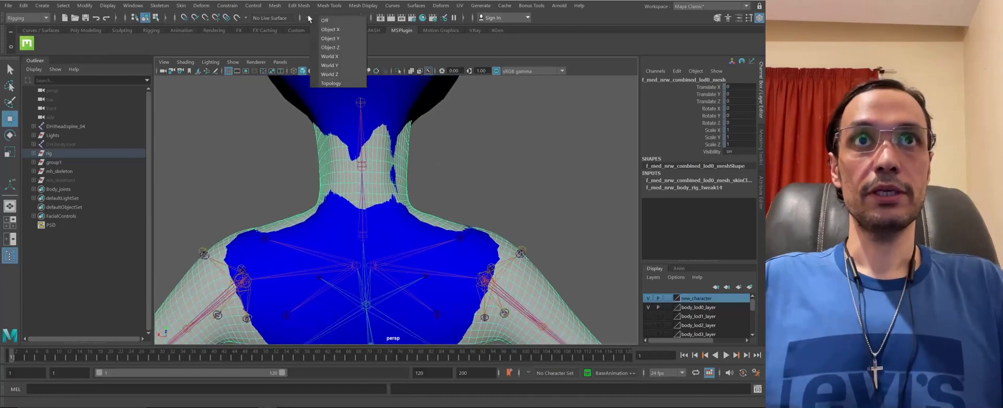
pyautogui.click(333, 84)
pyautogui.keyDown('alt'); pyautogui.moveTo(372, 193); pyautogui.dragTo(407, 239); pyautogui.keyUp('alt')
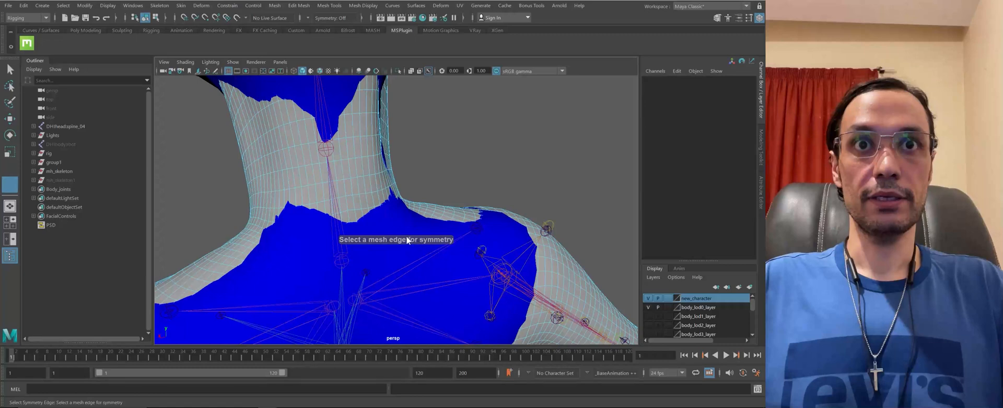
pyautogui.click(347, 200)
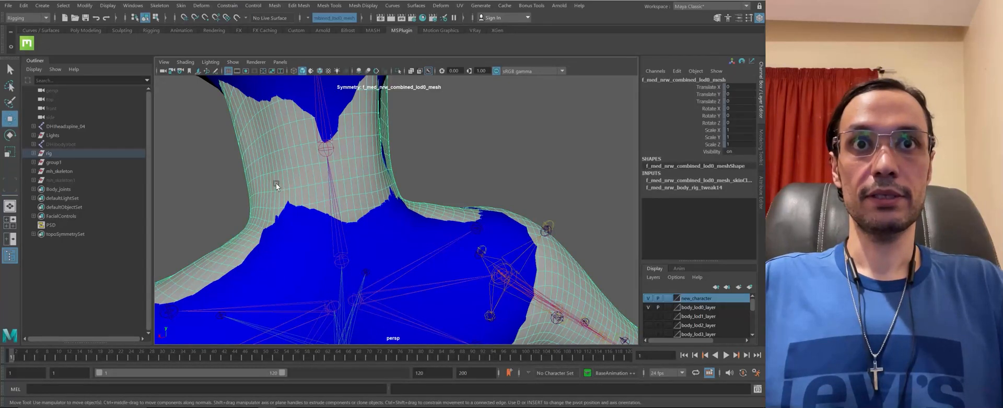
# Soft-select the vertices on both sides of the neck, adjust the falloff radius, and move them inward to fit the character's neck
pyautogui.press('F9')
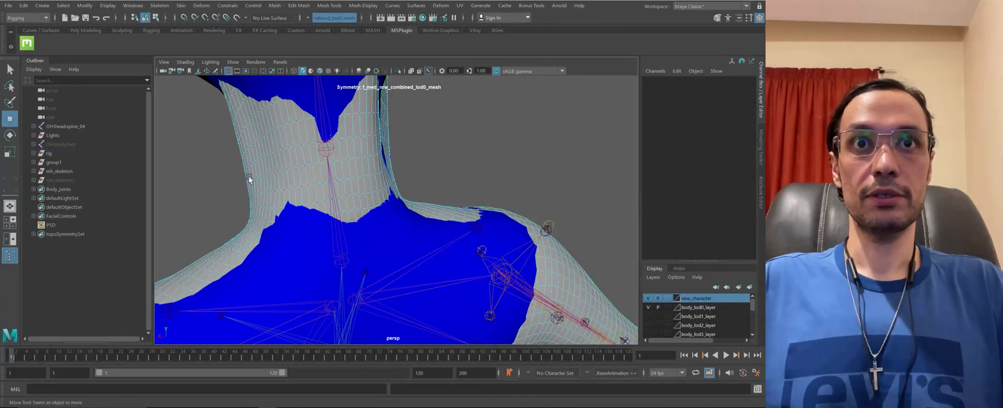
pyautogui.click(248, 177)
pyautogui.keyDown('alt'); pyautogui.moveTo(348, 211); pyautogui.dragTo(331, 142); pyautogui.keyUp('alt')
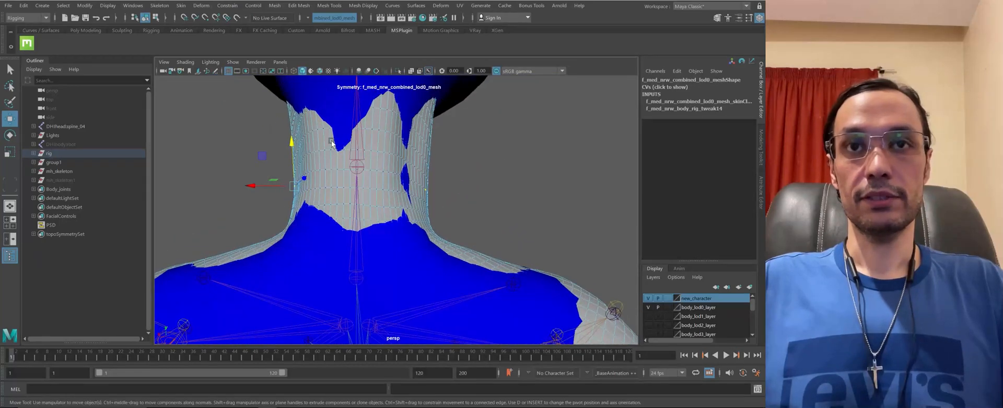
pyautogui.keyDown('alt'); pyautogui.moveTo(380, 158); pyautogui.dragTo(351, 156); pyautogui.keyUp('alt')
pyautogui.keyDown('alt'); pyautogui.moveTo(350, 156); pyautogui.dragTo(384, 165, button='middle'); pyautogui.keyUp('alt')
pyautogui.press('b')
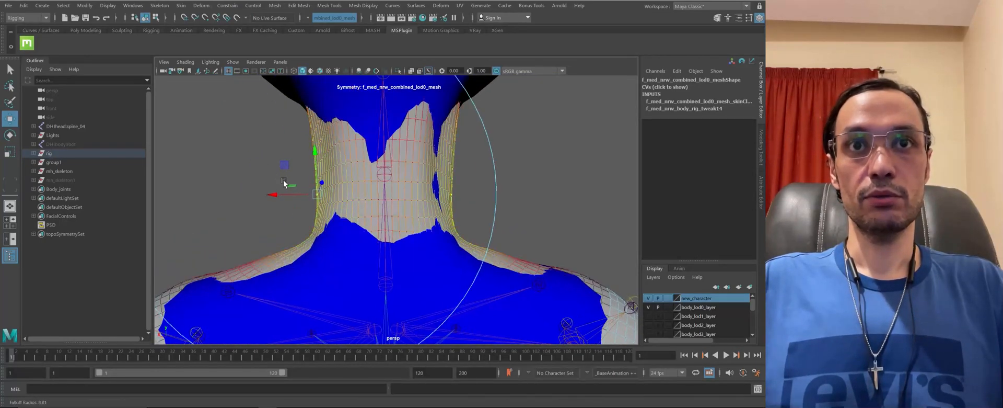
pyautogui.moveTo(285, 181); pyautogui.dragTo(184, 160)
pyautogui.keyDown('alt'); pyautogui.moveTo(325, 170); pyautogui.dragTo(333, 175, button='middle'); pyautogui.keyUp('alt')
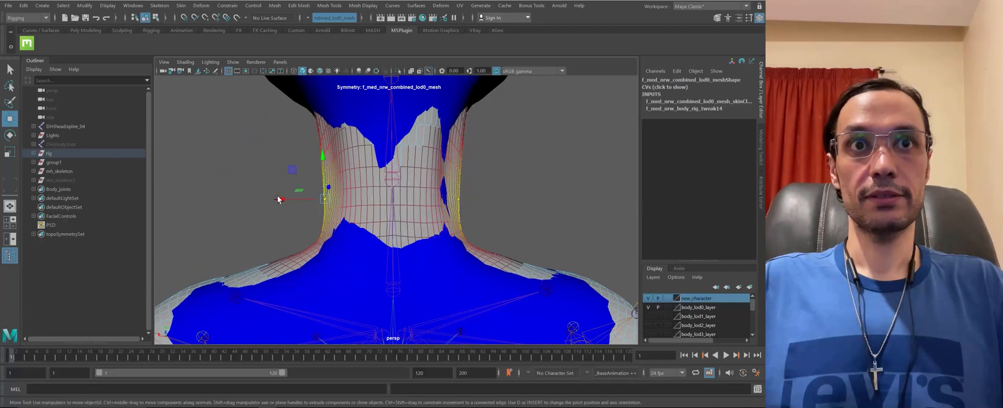
pyautogui.moveTo(280, 200); pyautogui.dragTo(288, 201)
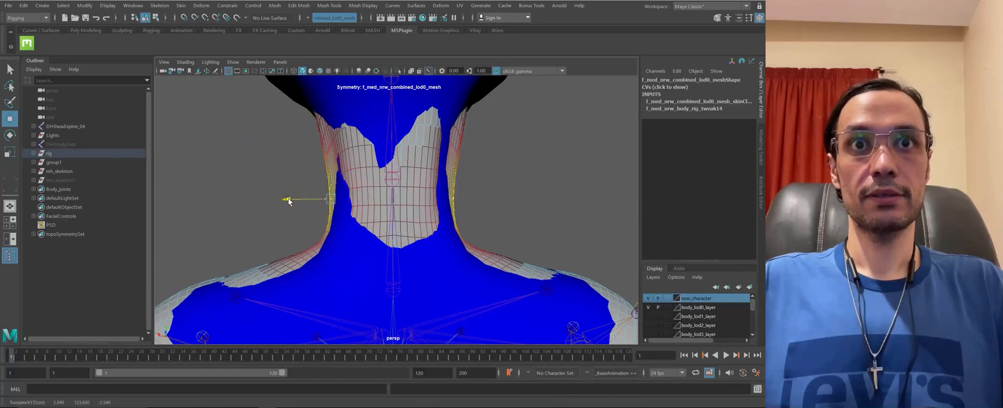
# Try adjusting the mirrored vertices on the neck's upper and lower sides, and undo the last move
pyautogui.click(320, 142)
pyautogui.moveTo(286, 142); pyautogui.dragTo(377, 165)
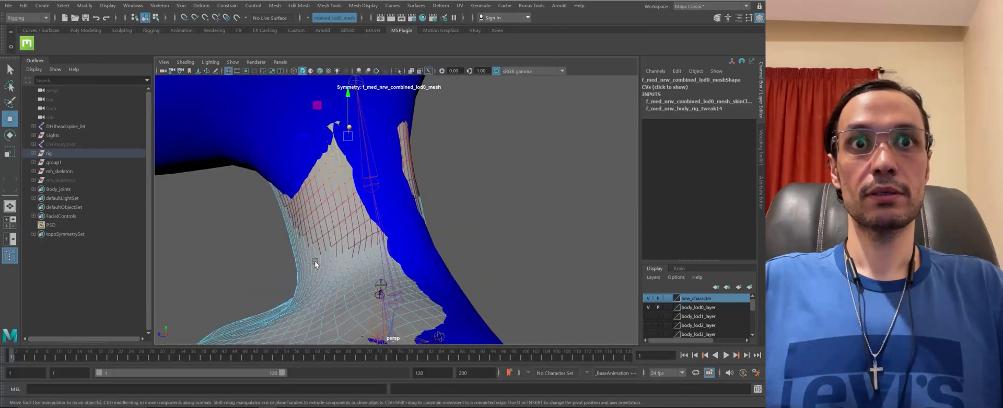
pyautogui.keyDown('alt'); pyautogui.moveTo(315, 260); pyautogui.dragTo(490, 199); pyautogui.keyUp('alt')
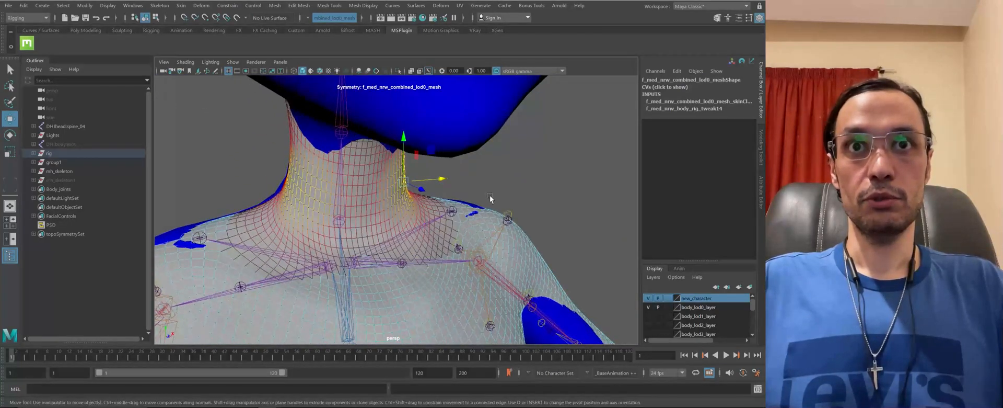
pyautogui.hotkey('ctrl', 'z')
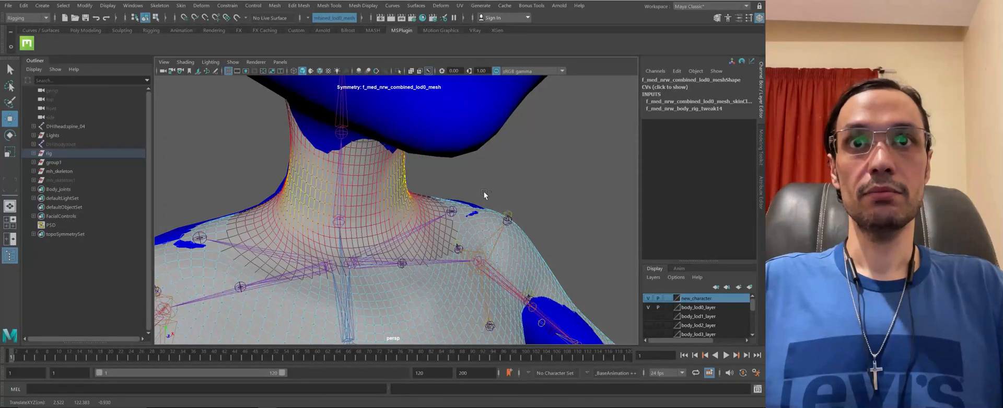
pyautogui.moveTo(484, 191); pyautogui.dragTo(466, 198, button='middle')
pyautogui.keyDown('alt'); pyautogui.moveTo(353, 196); pyautogui.dragTo(437, 195); pyautogui.keyUp('alt')
# Soft-select the upper-chest vertices below the neck with an adjusted falloff radius and move them to fit the character's surface
pyautogui.moveTo(402, 154); pyautogui.dragTo(358, 208)
pyautogui.press('b')
pyautogui.keyDown('alt'); pyautogui.moveTo(243, 215); pyautogui.dragTo(303, 187); pyautogui.keyUp('alt')
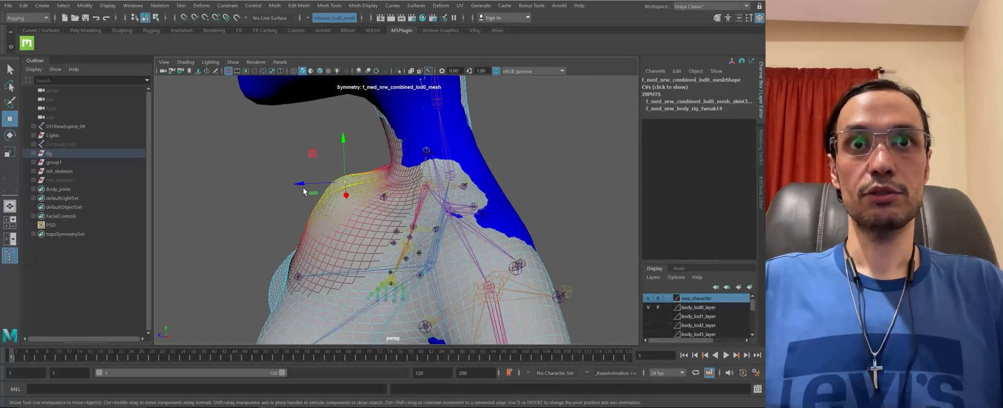
pyautogui.keyDown('alt'); pyautogui.moveTo(308, 190); pyautogui.dragTo(325, 184, button='right'); pyautogui.keyUp('alt')
pyautogui.moveTo(303, 152); pyautogui.dragTo(332, 130)
pyautogui.keyDown('alt'); pyautogui.moveTo(261, 204); pyautogui.dragTo(495, 221); pyautogui.keyUp('alt')
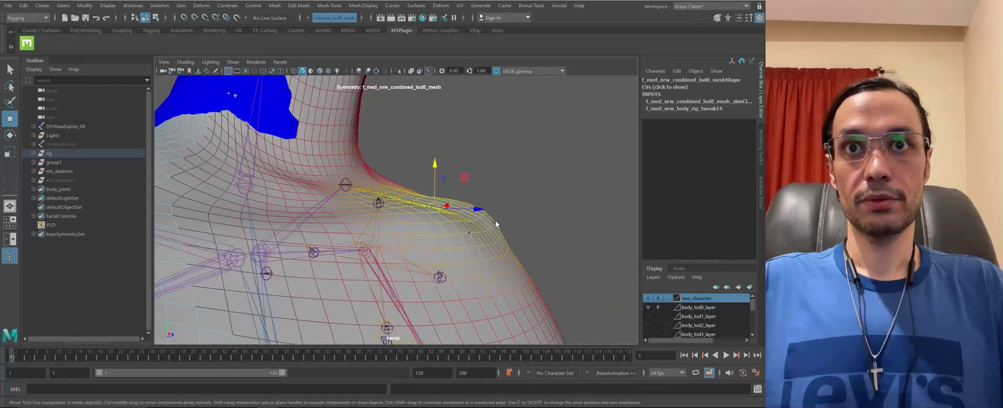
# Return the body mesh to object mode, inspect the chest and neck fit, and save the scene
pyautogui.moveTo(495, 220); pyautogui.dragTo(549, 146, button='right')
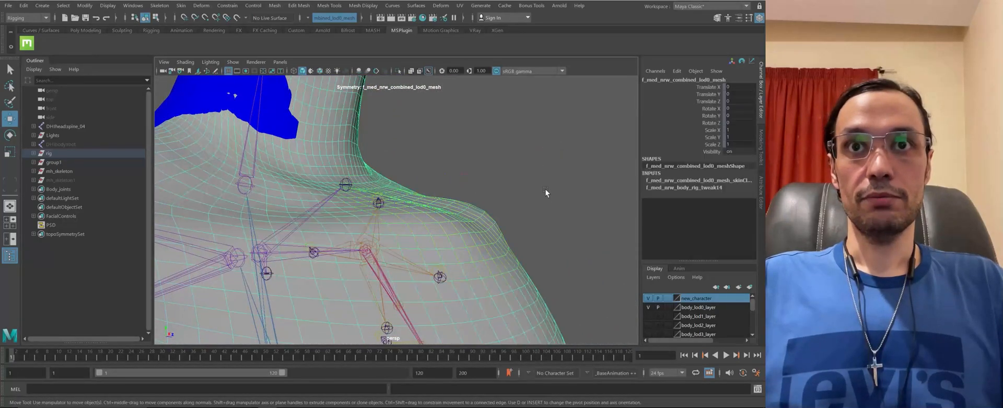
pyautogui.keyDown('alt'); pyautogui.moveTo(503, 202); pyautogui.dragTo(480, 196, button='middle'); pyautogui.keyUp('alt')
pyautogui.keyDown('alt'); pyautogui.moveTo(479, 195); pyautogui.dragTo(432, 233); pyautogui.keyUp('alt')
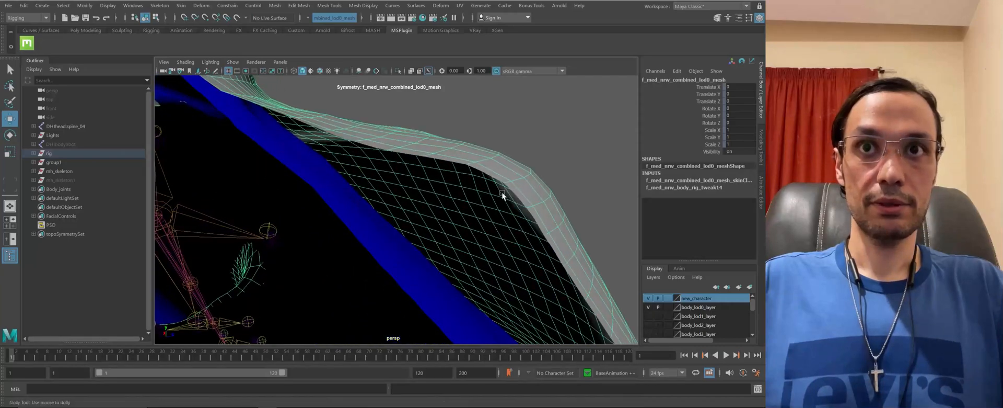
pyautogui.keyDown('alt'); pyautogui.moveTo(502, 191); pyautogui.dragTo(324, 155); pyautogui.keyUp('alt')
pyautogui.keyDown('alt'); pyautogui.moveTo(291, 149); pyautogui.dragTo(305, 146, button='right'); pyautogui.keyUp('alt')
pyautogui.keyDown('alt'); pyautogui.moveTo(305, 143); pyautogui.dragTo(346, 186); pyautogui.keyUp('alt')
pyautogui.press('q')
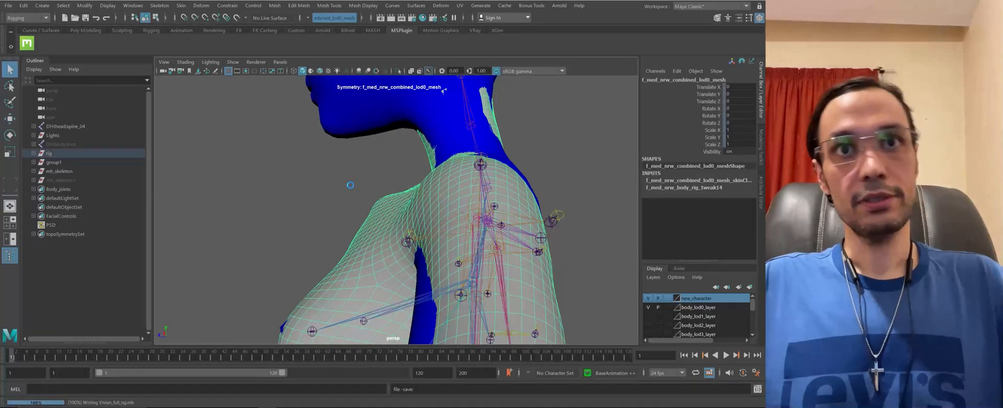
pyautogui.hotkey('ctrl', 's')
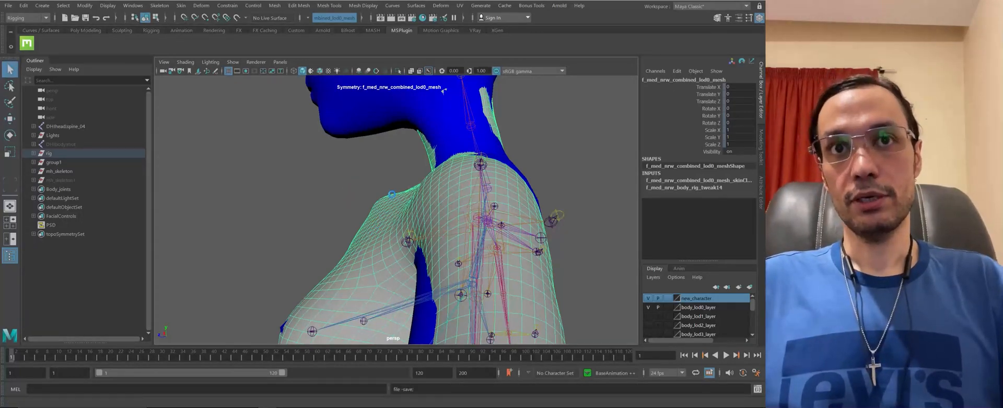
# In the side view, soft-select the upper-chest vertices with an adjusted falloff radius and show the scene in wireframe
pyautogui.press('w')
pyautogui.keyDown('alt'); pyautogui.moveTo(396, 208); pyautogui.dragTo(394, 201); pyautogui.keyUp('alt')
pyautogui.press('space')
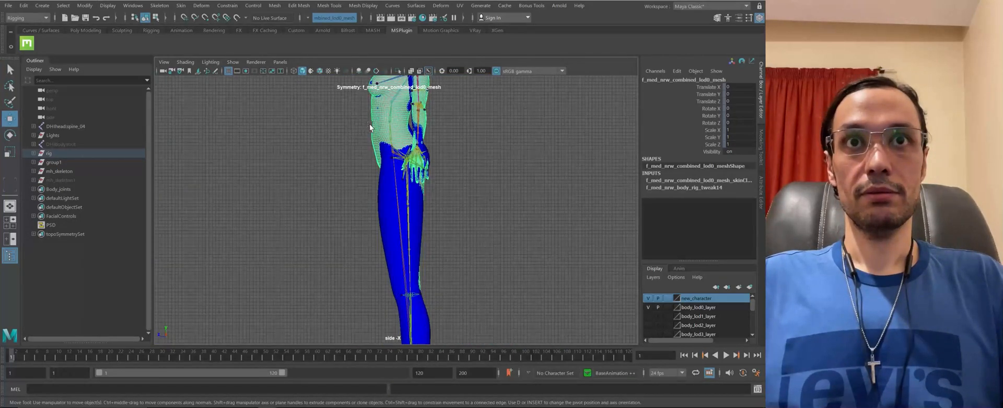
pyautogui.keyDown('alt'); pyautogui.moveTo(368, 123); pyautogui.dragTo(387, 224, button='middle'); pyautogui.keyUp('alt')
pyautogui.keyDown('alt'); pyautogui.moveTo(387, 225); pyautogui.dragTo(459, 198, button='right'); pyautogui.keyUp('alt')
pyautogui.keyDown('alt'); pyautogui.moveTo(297, 202); pyautogui.dragTo(463, 207, button='right'); pyautogui.keyUp('alt')
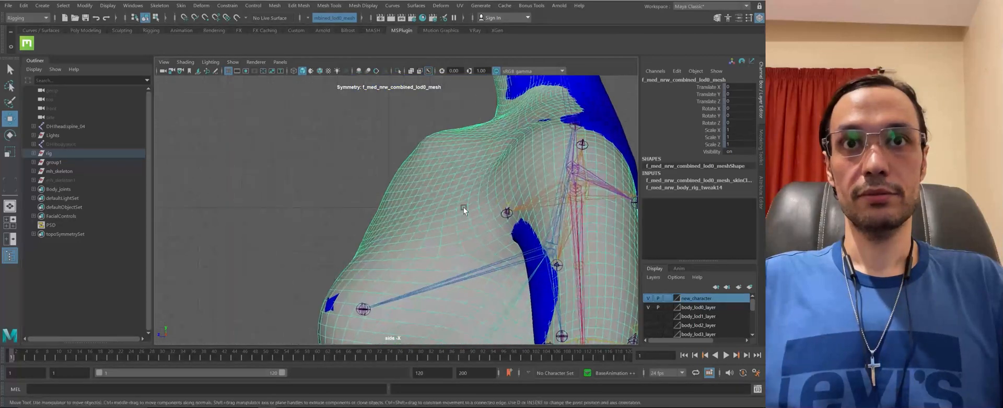
pyautogui.keyDown('alt'); pyautogui.moveTo(463, 207); pyautogui.dragTo(425, 246, button='middle'); pyautogui.keyUp('alt')
pyautogui.press('g')
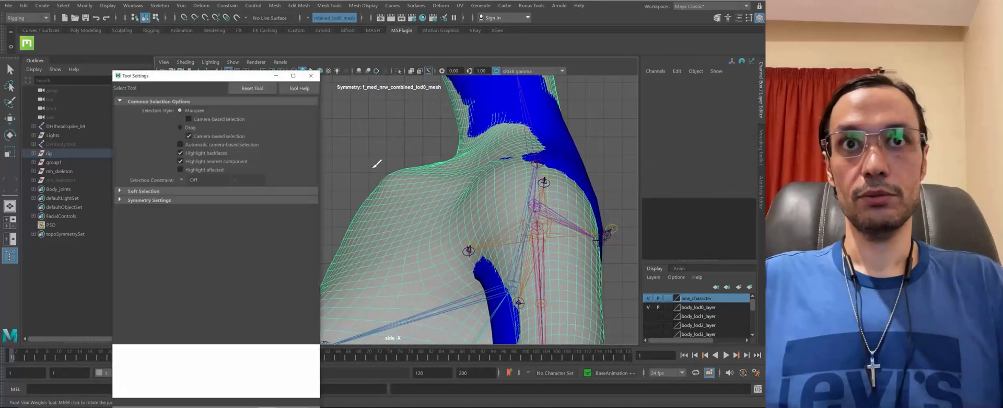
pyautogui.click(308, 76)
pyautogui.press('w')
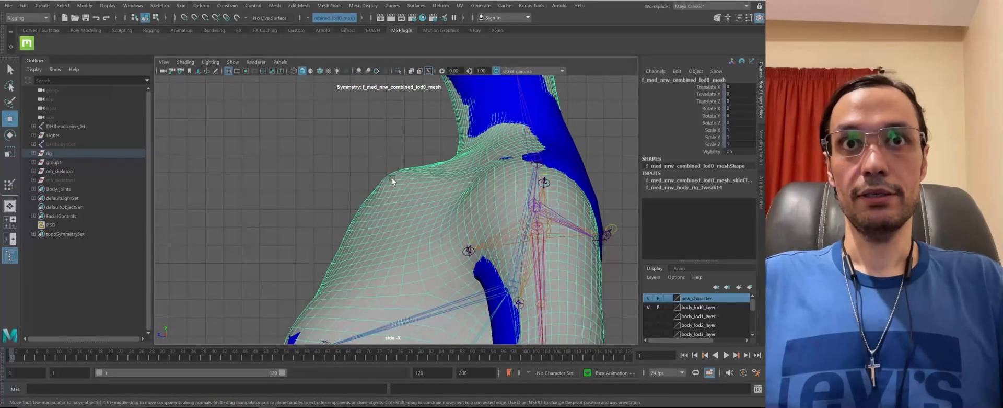
pyautogui.moveTo(382, 178); pyautogui.dragTo(365, 177, button='right')
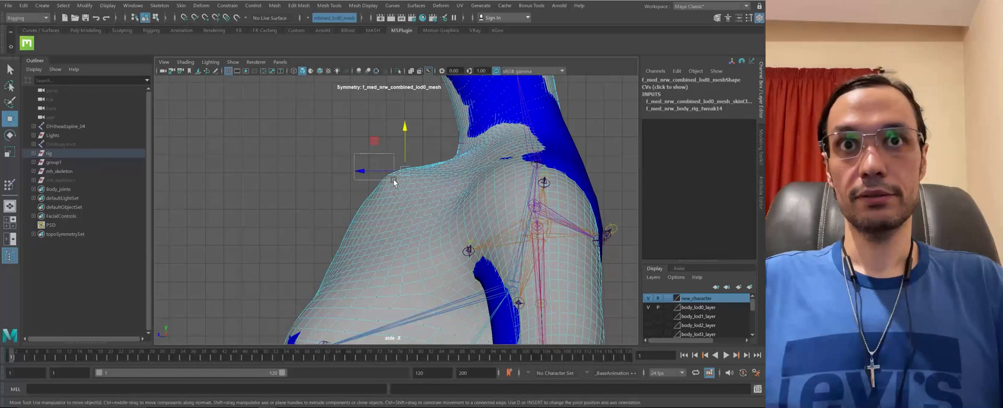
pyautogui.moveTo(380, 160); pyautogui.dragTo(404, 167)
pyautogui.press('b')
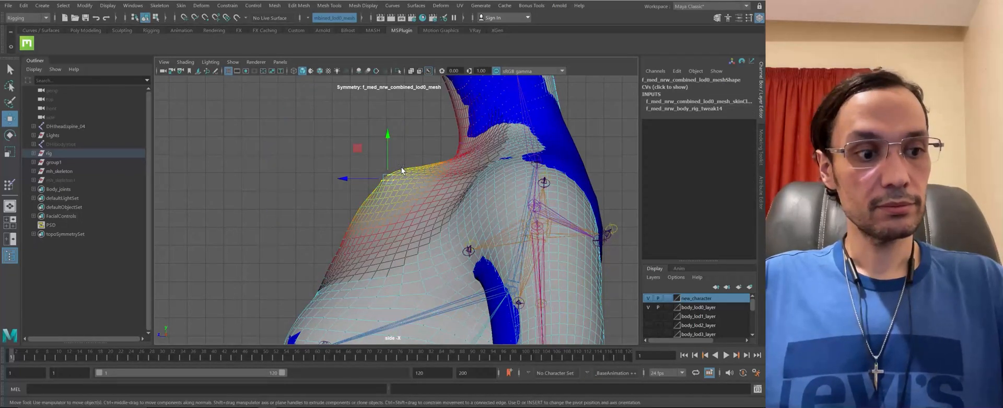
pyautogui.press('4')
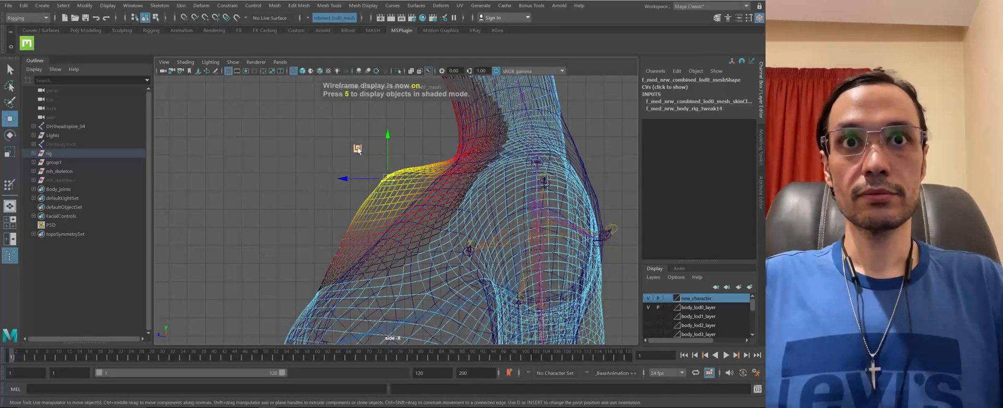
# Move and rotate the soft-selected upper-chest and lower-neck vertices to follow the character's side profile
pyautogui.moveTo(357, 148)
pyautogui.mouseDown()
pyautogui.moveTo(362, 118)
pyautogui.moveTo(379, 110)
pyautogui.moveTo(403, 119)
pyautogui.mouseUp()
pyautogui.press('e')
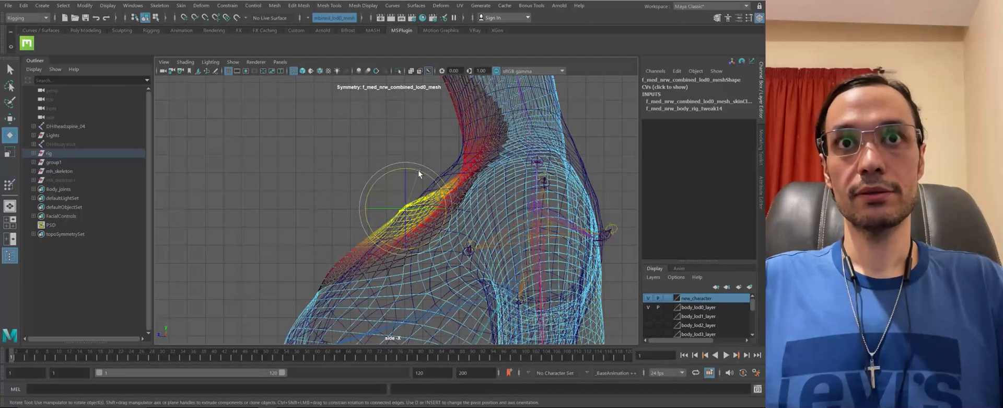
pyautogui.moveTo(415, 168); pyautogui.dragTo(393, 181)
pyautogui.press('w')
pyautogui.moveTo(393, 168); pyautogui.dragTo(364, 183)
pyautogui.moveTo(364, 183); pyautogui.dragTo(368, 167, button='middle')
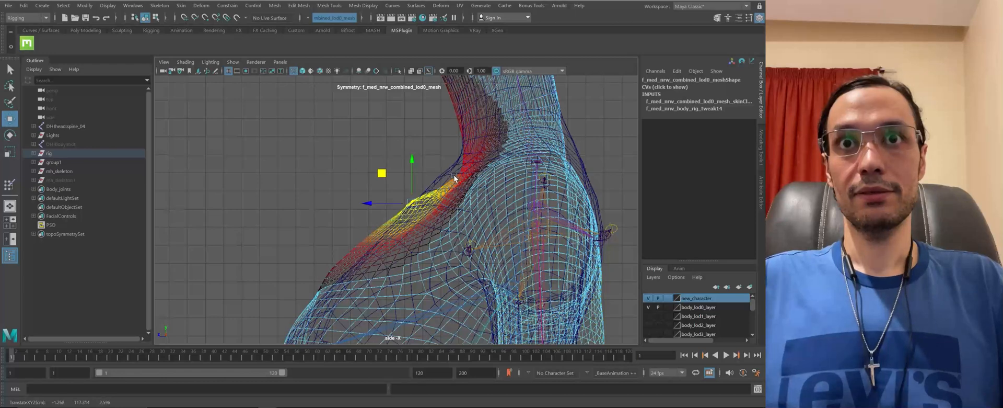
pyautogui.moveTo(383, 174); pyautogui.dragTo(412, 150)
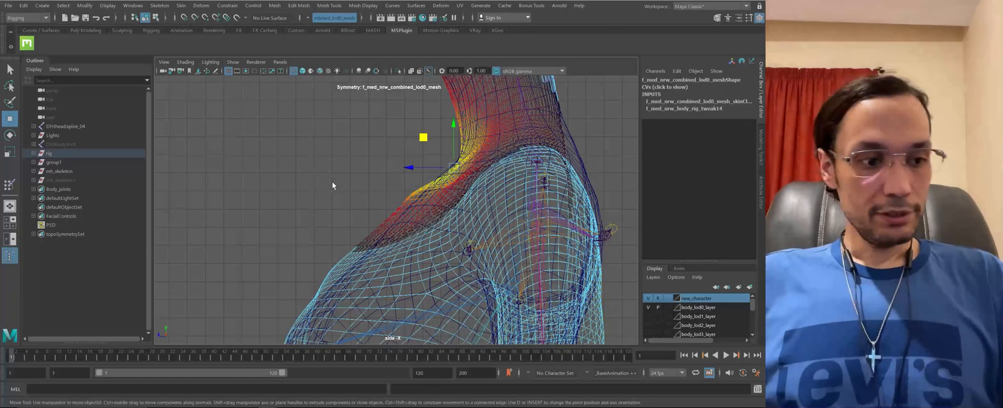
# Return to the perspective view in shaded display with the mesh in object mode, and inspect the neck and shoulders
pyautogui.keyDown('alt'); pyautogui.moveTo(332, 180); pyautogui.dragTo(393, 222); pyautogui.keyUp('alt')
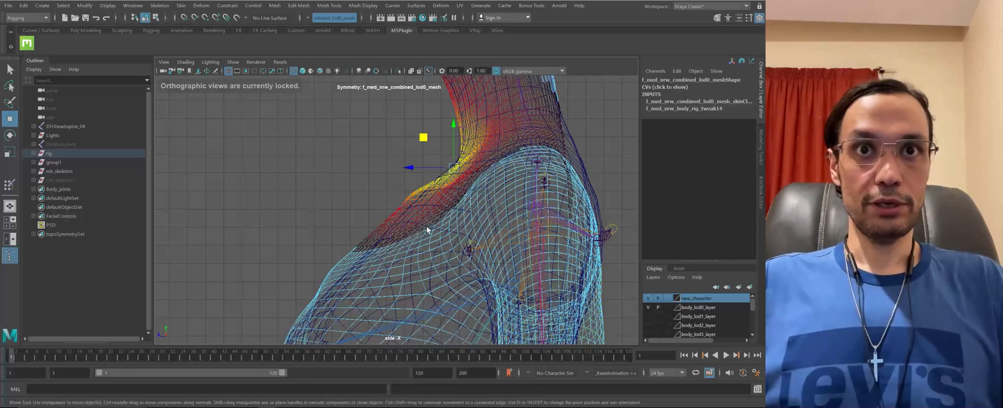
pyautogui.moveTo(424, 221); pyautogui.dragTo(472, 158, button='right')
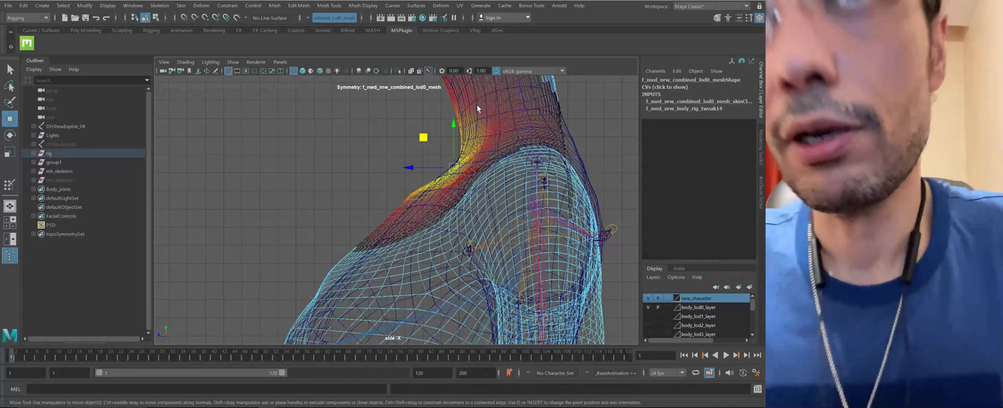
pyautogui.moveTo(500, 117)
pyautogui.keyDown('alt'); pyautogui.mouseDown()
pyautogui.moveTo(487, 151)
pyautogui.moveTo(503, 111)
pyautogui.mouseUp(); pyautogui.keyUp('alt')
pyautogui.press('space')
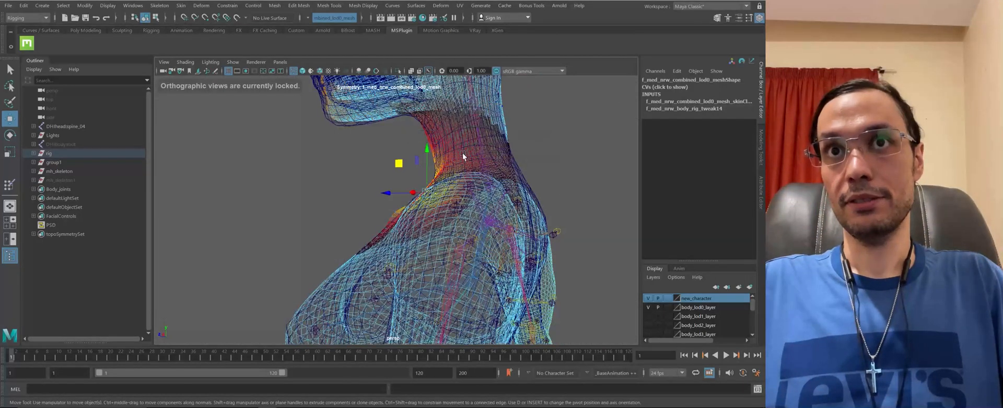
pyautogui.moveTo(463, 153)
pyautogui.keyDown('alt'); pyautogui.mouseDown()
pyautogui.moveTo(484, 178)
pyautogui.moveTo(463, 149)
pyautogui.moveTo(294, 186)
pyautogui.moveTo(268, 173)
pyautogui.moveTo(296, 196)
pyautogui.moveTo(277, 214)
pyautogui.moveTo(257, 228)
pyautogui.moveTo(186, 226)
pyautogui.moveTo(173, 250)
pyautogui.moveTo(250, 203)
pyautogui.mouseUp(); pyautogui.keyUp('alt')
pyautogui.click(466, 132)
pyautogui.press('5')
pyautogui.scroll(5, 397, 216)
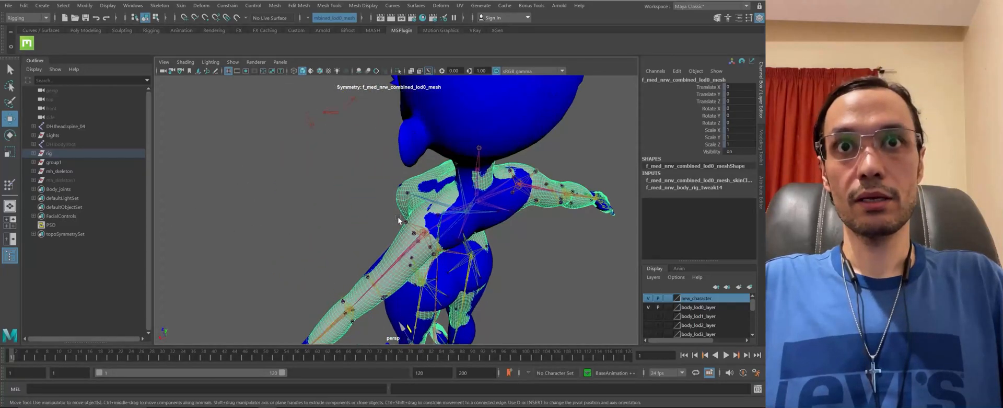
pyautogui.keyDown('alt'); pyautogui.moveTo(397, 216); pyautogui.dragTo(421, 223); pyautogui.keyUp('alt')
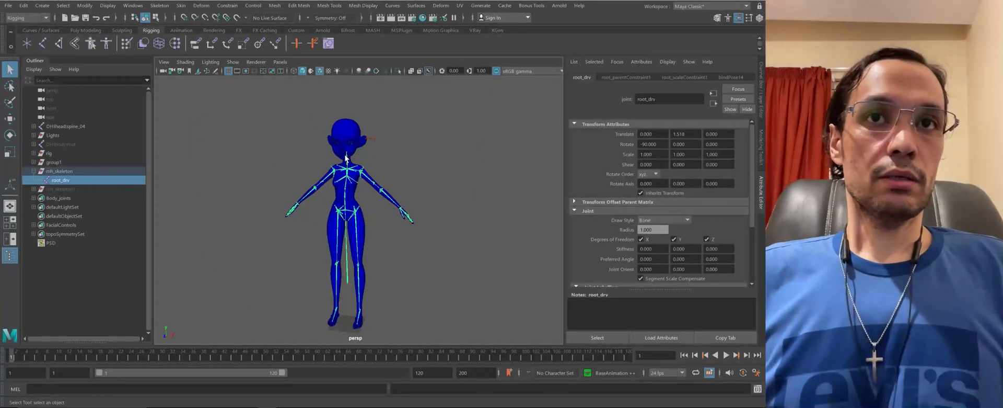
# Unparent the pelvis_drv joint from the root_drv joint of the skeleton
pyautogui.keyDown('alt'); pyautogui.moveTo(345, 184); pyautogui.dragTo(316, 181, button='right'); pyautogui.keyUp('alt')
pyautogui.keyDown('alt'); pyautogui.moveTo(316, 182); pyautogui.dragTo(323, 209, button='middle'); pyautogui.keyUp('alt')
pyautogui.keyDown('alt'); pyautogui.moveTo(422, 214); pyautogui.dragTo(382, 249, button='right'); pyautogui.keyUp('alt')
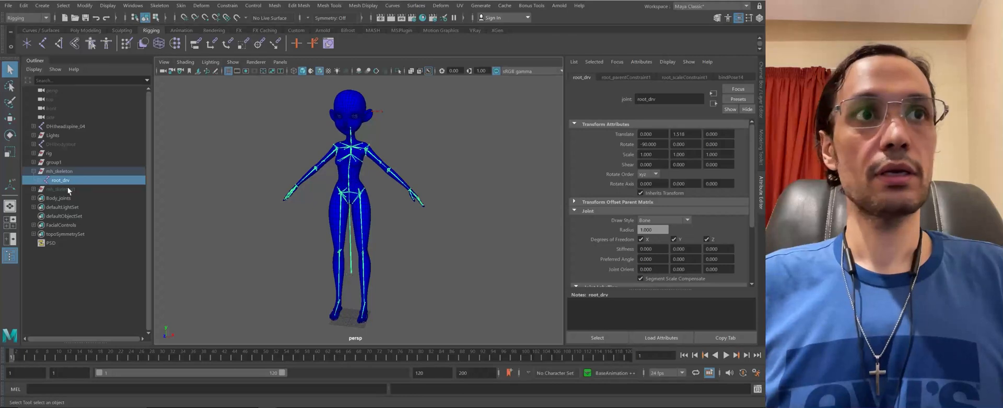
pyautogui.keyDown('alt'); pyautogui.moveTo(464, 271); pyautogui.dragTo(385, 234); pyautogui.keyUp('alt')
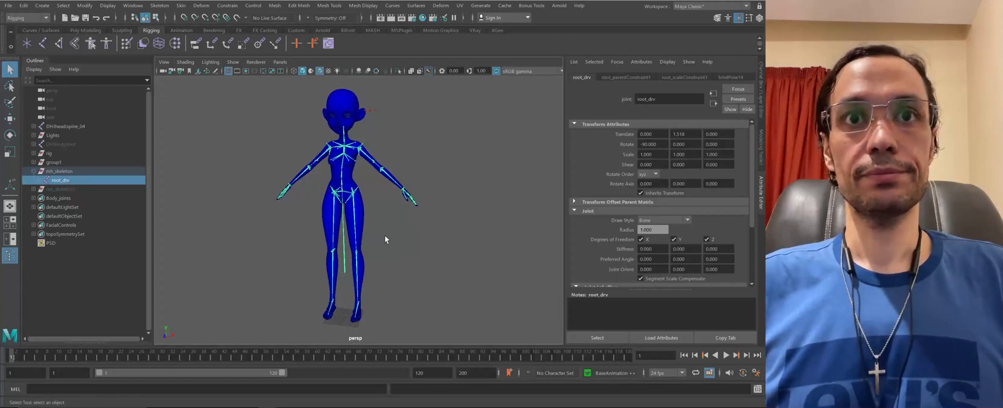
pyautogui.click(345, 196)
pyautogui.hotkey('shift', 'p')
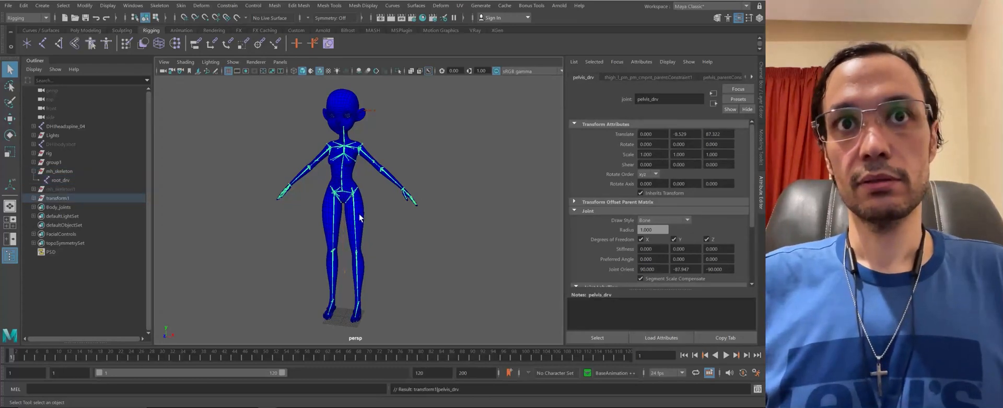
# Check the transform values of the transform1 group and delete the old mh_skeleton group with its root joint
pyautogui.click(71, 199)
pyautogui.click(761, 94)
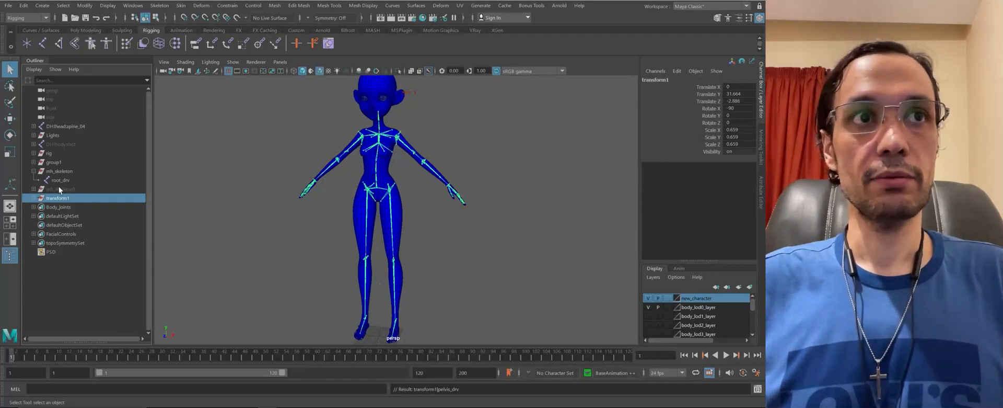
pyautogui.click(62, 171)
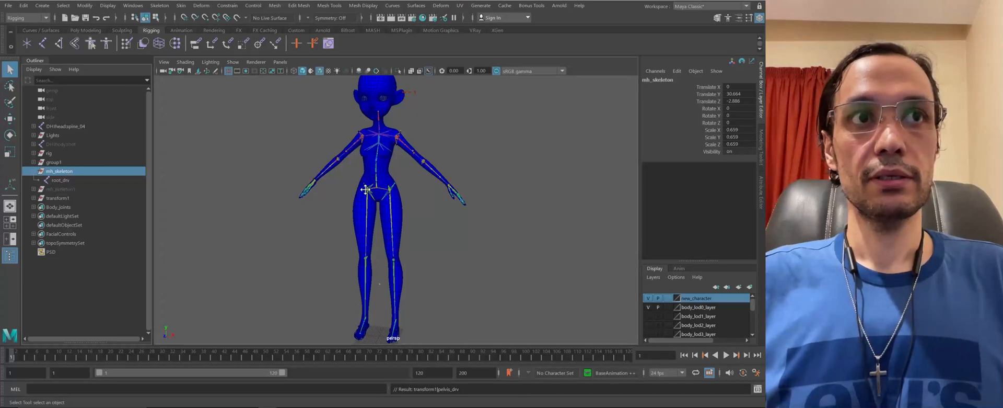
pyautogui.press('Delete')
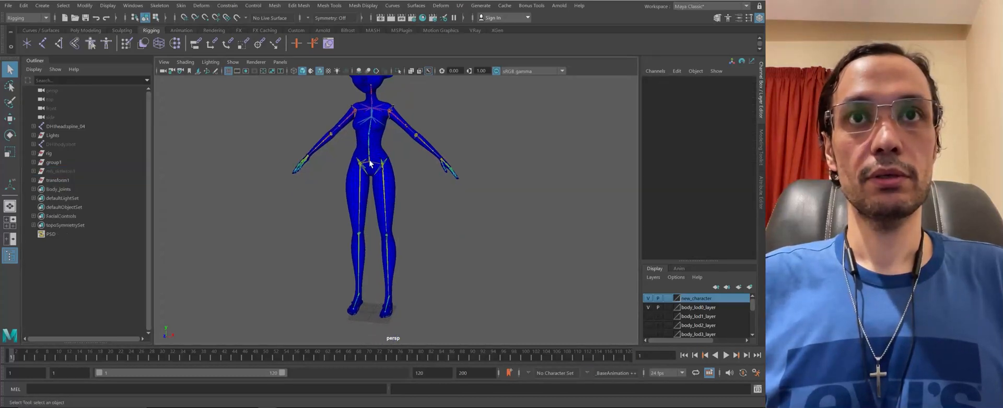
# Move the pivot of the transform1 group down to the floor grid between the feet with grid snapping
pyautogui.click(62, 180)
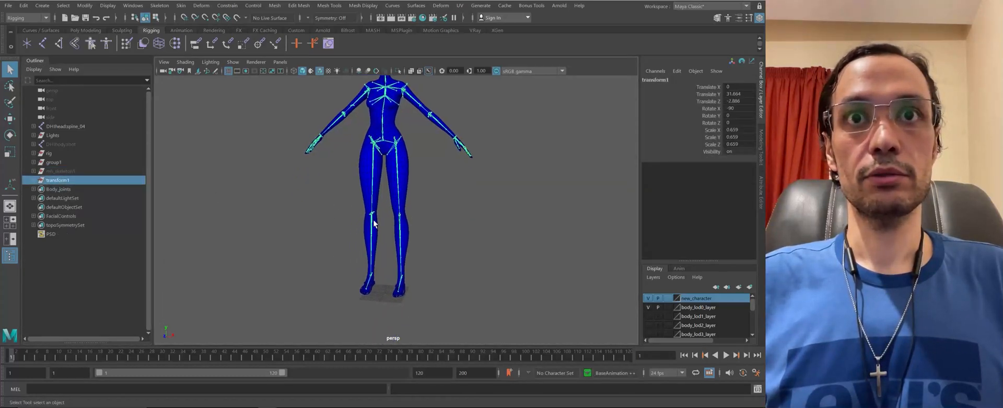
pyautogui.press('w')
pyautogui.scroll(8, 386, 230)
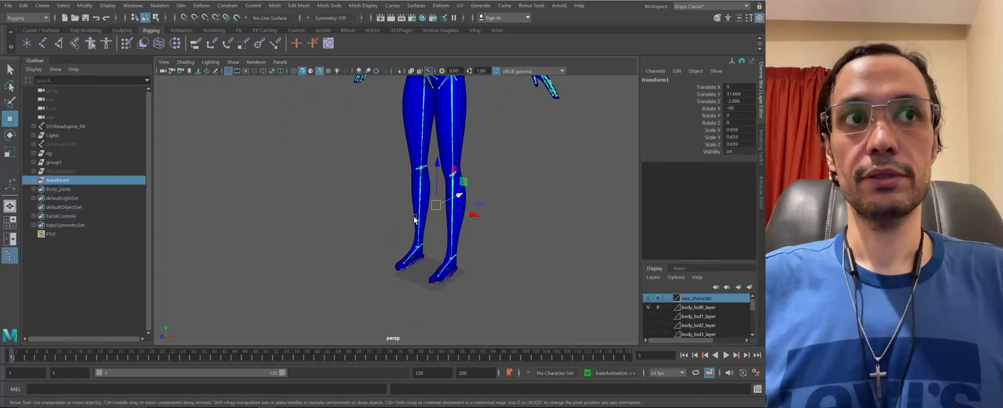
pyautogui.keyDown('alt'); pyautogui.moveTo(340, 224); pyautogui.dragTo(381, 239); pyautogui.keyUp('alt')
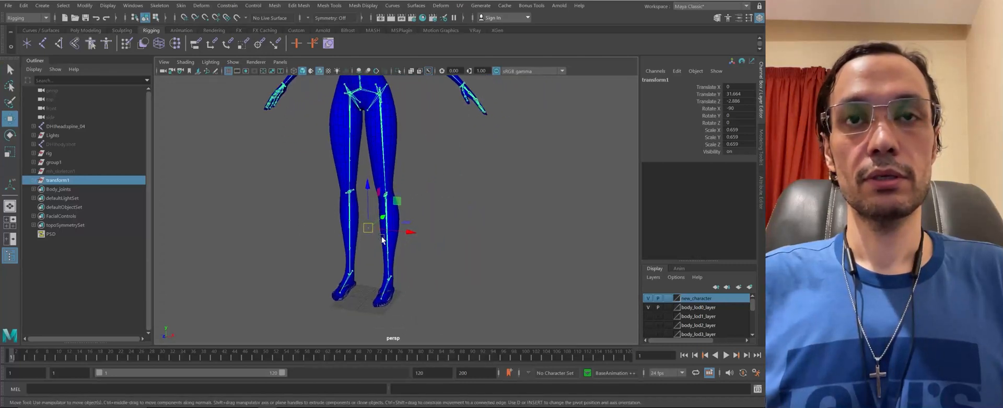
pyautogui.press('d')
pyautogui.press('x')
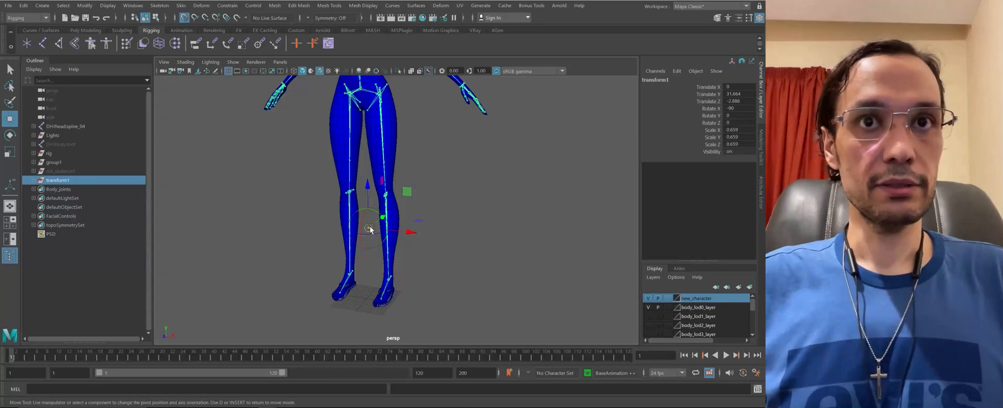
pyautogui.moveTo(369, 229); pyautogui.dragTo(369, 294)
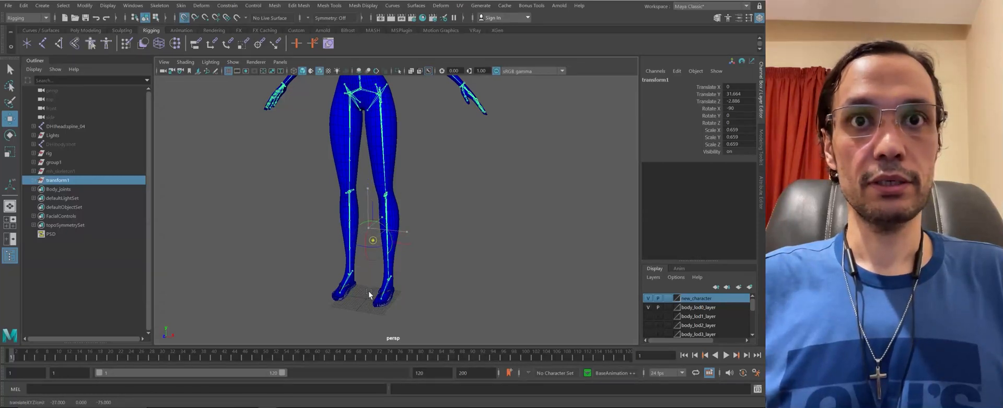
# Check the transform1 pivot up close and snap it again to the grid point between the feet
pyautogui.keyDown('alt'); pyautogui.moveTo(304, 281); pyautogui.dragTo(306, 261); pyautogui.keyUp('alt')
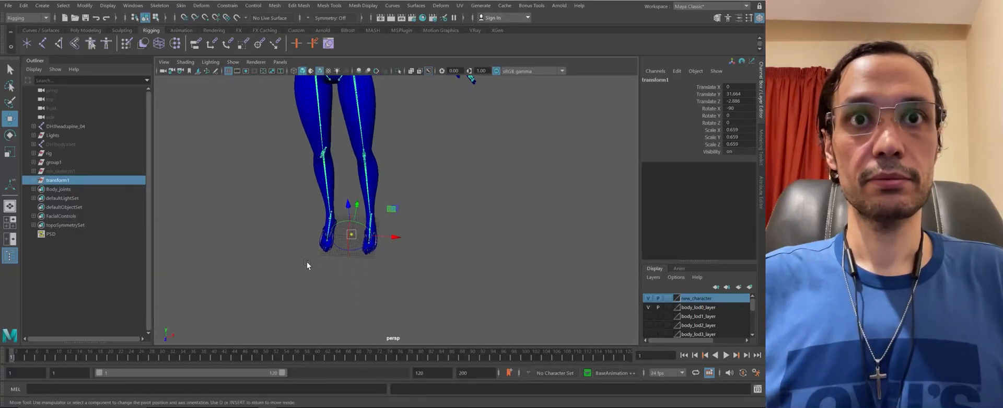
pyautogui.keyDown('alt'); pyautogui.moveTo(307, 261); pyautogui.dragTo(390, 273, button='middle'); pyautogui.keyUp('alt')
pyautogui.keyDown('alt'); pyautogui.moveTo(390, 273); pyautogui.dragTo(616, 322, button='right'); pyautogui.keyUp('alt')
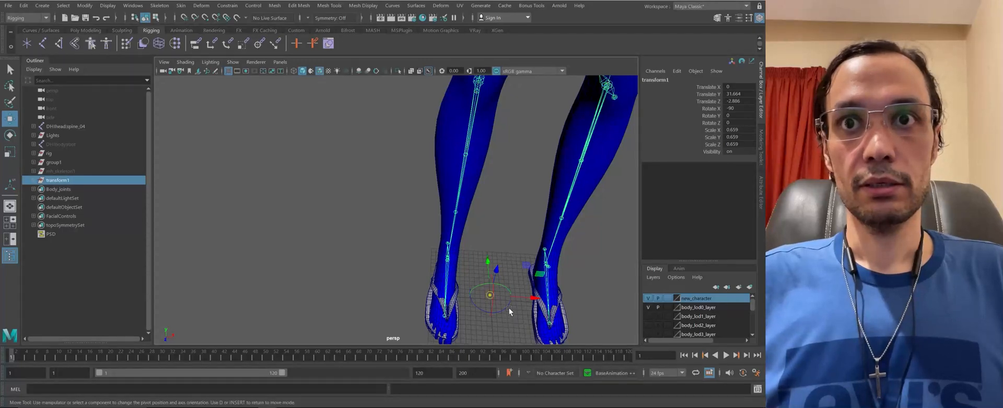
pyautogui.press('x')
pyautogui.press('d')
pyautogui.press('d')
pyautogui.press('x')
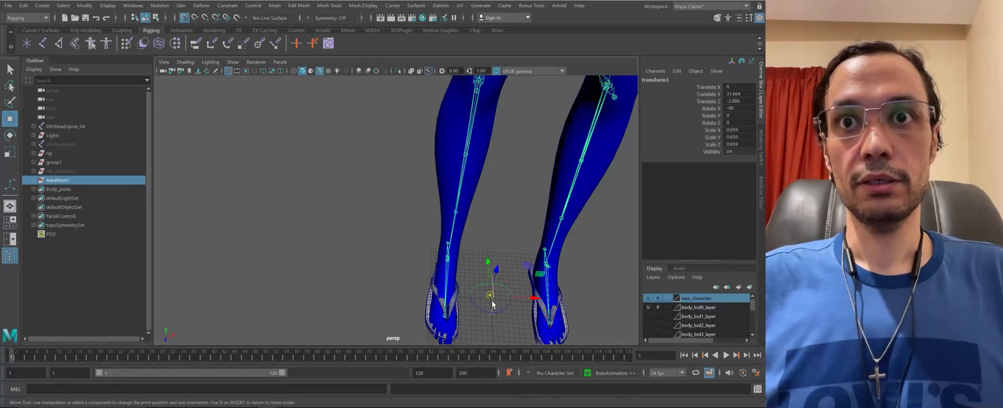
pyautogui.moveTo(490, 296); pyautogui.dragTo(491, 297)
pyautogui.keyDown('alt'); pyautogui.moveTo(418, 275); pyautogui.dragTo(345, 251, button='right'); pyautogui.keyUp('alt')
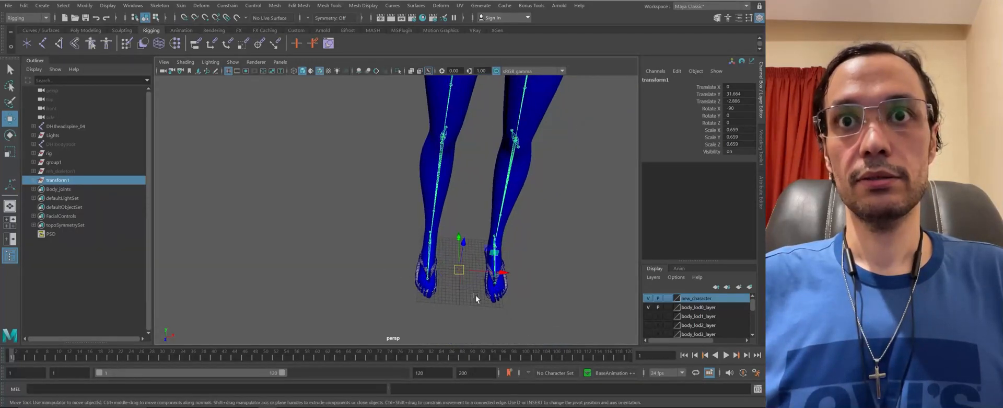
pyautogui.keyDown('alt'); pyautogui.moveTo(384, 292); pyautogui.dragTo(373, 232); pyautogui.keyUp('alt')
pyautogui.keyDown('alt'); pyautogui.moveTo(373, 232); pyautogui.dragTo(335, 209, button='right'); pyautogui.keyUp('alt')
pyautogui.keyDown('alt'); pyautogui.moveTo(387, 196); pyautogui.dragTo(342, 180); pyautogui.keyUp('alt')
pyautogui.keyDown('alt'); pyautogui.moveTo(341, 180); pyautogui.dragTo(342, 177, button='middle'); pyautogui.keyUp('alt')
pyautogui.keyDown('alt'); pyautogui.moveTo(342, 177); pyautogui.dragTo(305, 184); pyautogui.keyUp('alt')
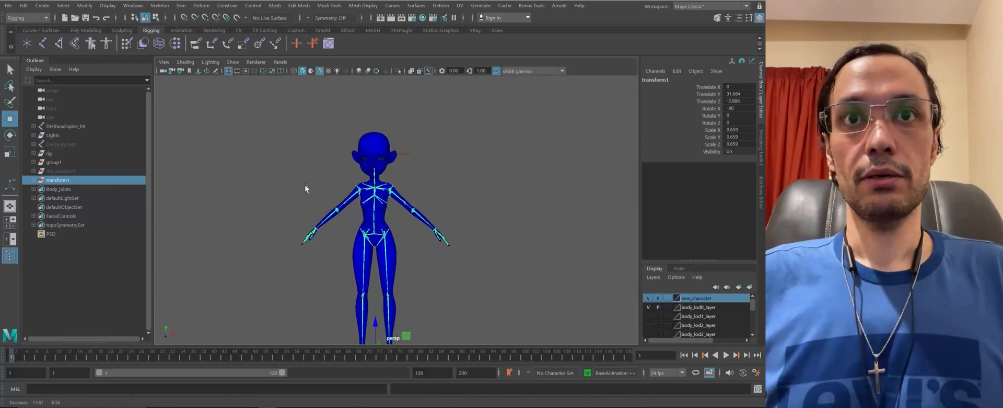
# Change the color of the character's lambert4 material to a pale, nearly white lavender and deselect the mesh
pyautogui.keyDown('alt'); pyautogui.moveTo(305, 184); pyautogui.dragTo(403, 270, button='right'); pyautogui.keyUp('alt')
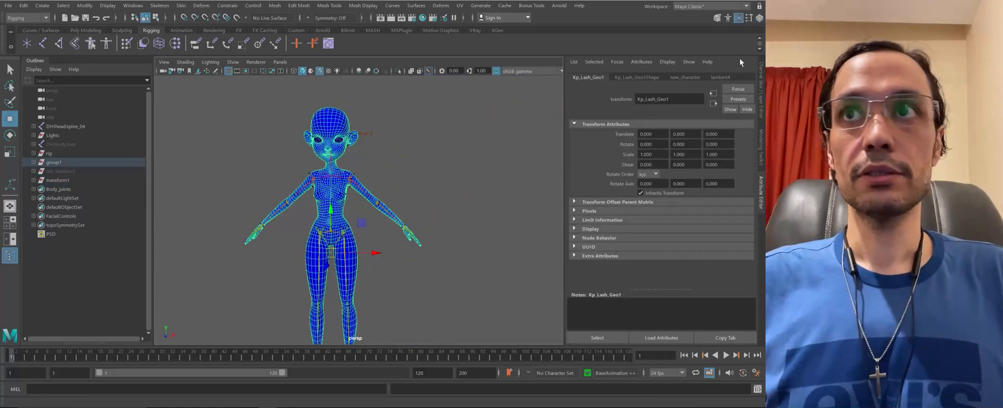
pyautogui.click(722, 79)
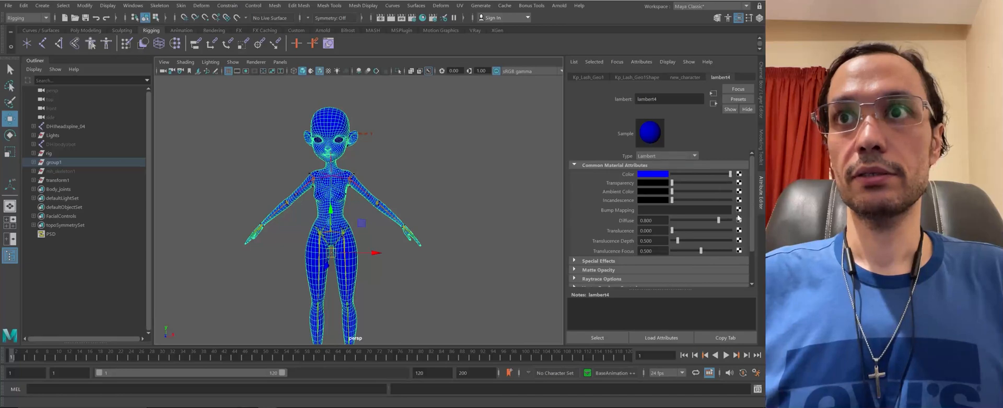
pyautogui.click(663, 176)
pyautogui.moveTo(636, 206); pyautogui.dragTo(611, 204)
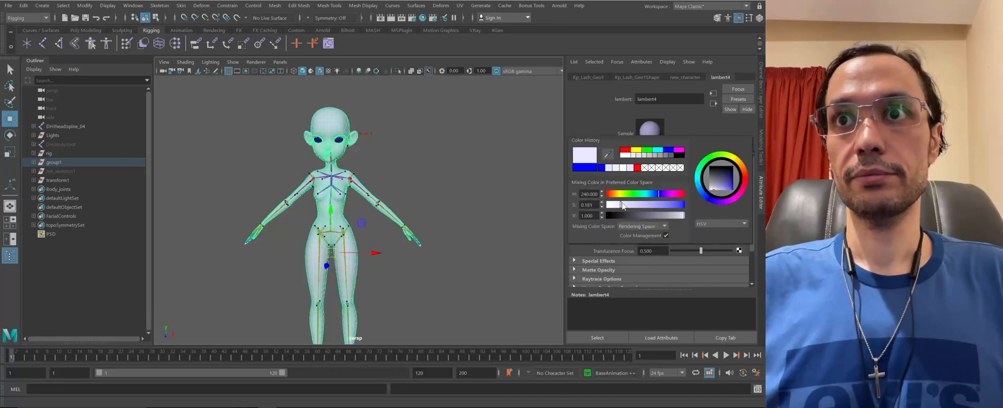
pyautogui.scroll(3, 426, 166)
pyautogui.click(373, 149)
pyautogui.keyDown('alt'); pyautogui.moveTo(373, 149); pyautogui.dragTo(379, 144); pyautogui.keyUp('alt')
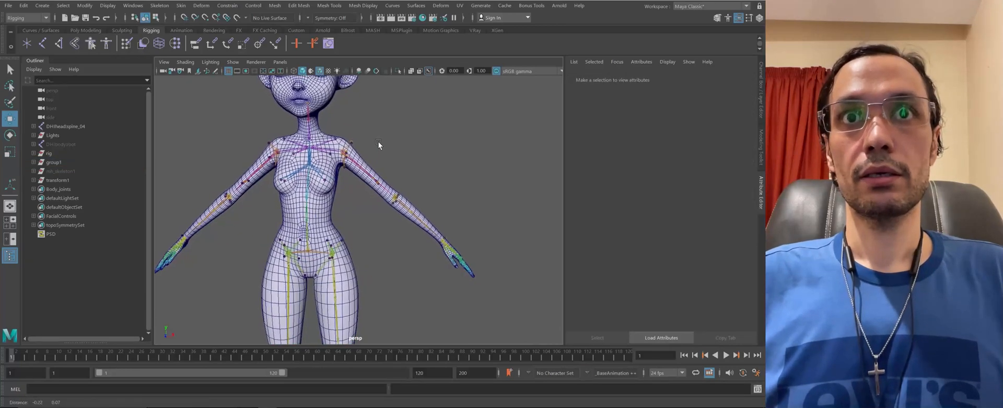
# Examine from several angles how the joints sit inside the character's torso, arms, hands and legs
pyautogui.keyDown('alt'); pyautogui.moveTo(379, 144); pyautogui.dragTo(405, 179, button='middle'); pyautogui.keyUp('alt')
pyautogui.keyDown('alt'); pyautogui.moveTo(406, 179); pyautogui.dragTo(403, 190); pyautogui.keyUp('alt')
pyautogui.keyDown('alt'); pyautogui.moveTo(403, 191); pyautogui.dragTo(421, 148, button='middle'); pyautogui.keyUp('alt')
pyautogui.keyDown('alt'); pyautogui.moveTo(421, 150); pyautogui.dragTo(244, 147, button='right'); pyautogui.keyUp('alt')
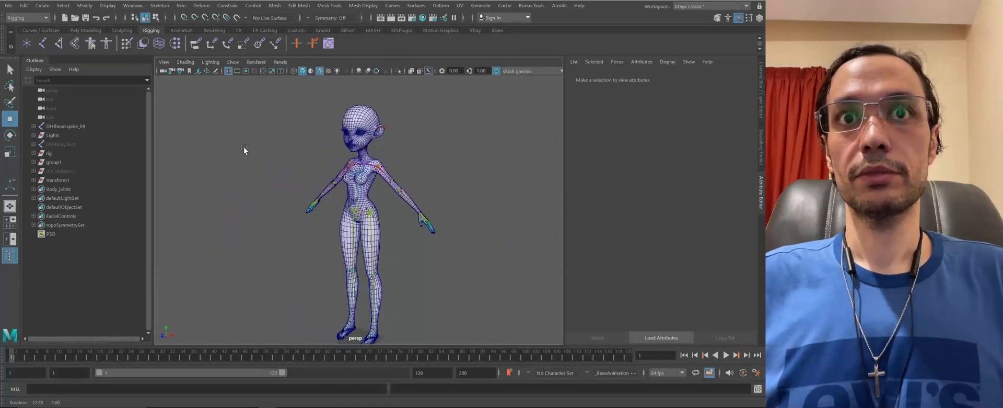
pyautogui.keyDown('alt'); pyautogui.moveTo(244, 147); pyautogui.dragTo(251, 156); pyautogui.keyUp('alt')
pyautogui.keyDown('alt'); pyautogui.moveTo(250, 157); pyautogui.dragTo(426, 213, button='right'); pyautogui.keyUp('alt')
pyautogui.keyDown('alt'); pyautogui.moveTo(426, 213); pyautogui.dragTo(377, 167); pyautogui.keyUp('alt')
pyautogui.keyDown('alt'); pyautogui.moveTo(376, 167); pyautogui.dragTo(361, 171, button='right'); pyautogui.keyUp('alt')
pyautogui.keyDown('alt'); pyautogui.moveTo(361, 172); pyautogui.dragTo(486, 204); pyautogui.keyUp('alt')
pyautogui.keyDown('alt'); pyautogui.moveTo(486, 204); pyautogui.dragTo(390, 225, button='right'); pyautogui.keyUp('alt')
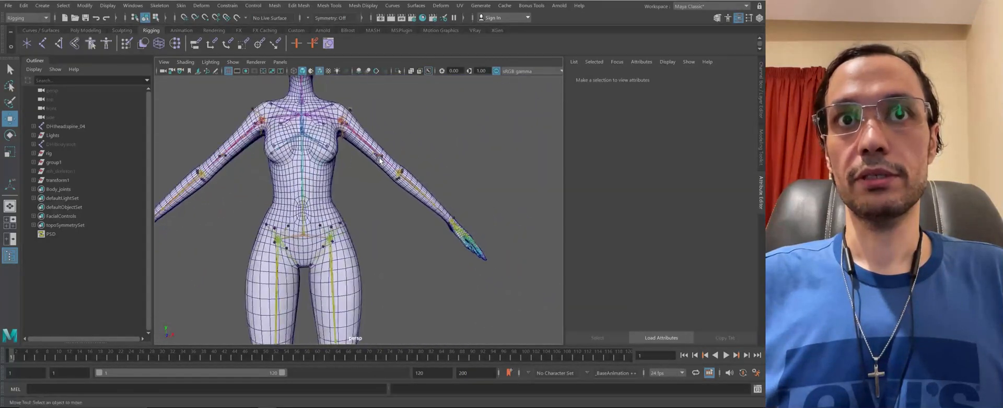
pyautogui.keyDown('alt'); pyautogui.moveTo(390, 225); pyautogui.dragTo(421, 163, button='middle'); pyautogui.keyUp('alt')
pyautogui.keyDown('alt'); pyautogui.moveTo(421, 163); pyautogui.dragTo(316, 157, button='right'); pyautogui.keyUp('alt')
pyautogui.keyDown('alt'); pyautogui.moveTo(315, 157); pyautogui.dragTo(395, 153); pyautogui.keyUp('alt')
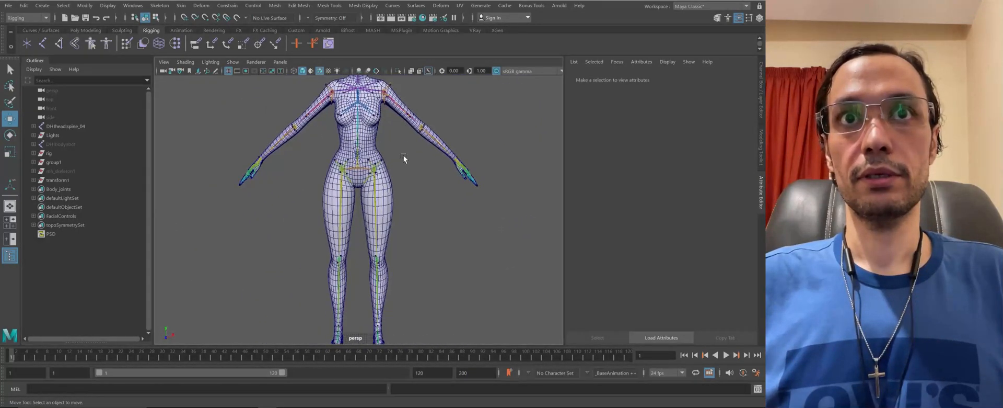
# Smooth the character mesh with one division level and reselect the mesh
pyautogui.click(381, 152)
pyautogui.keyDown('shift'); pyautogui.rightClick(374, 131); pyautogui.keyUp('shift')
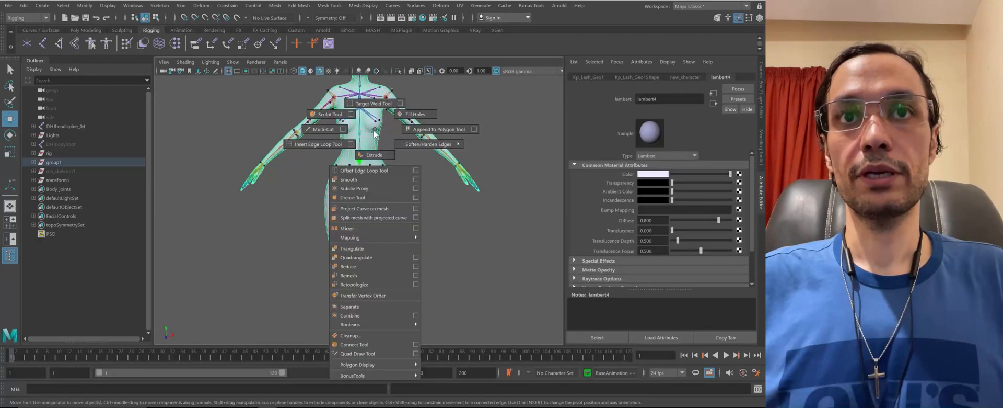
pyautogui.click(374, 179)
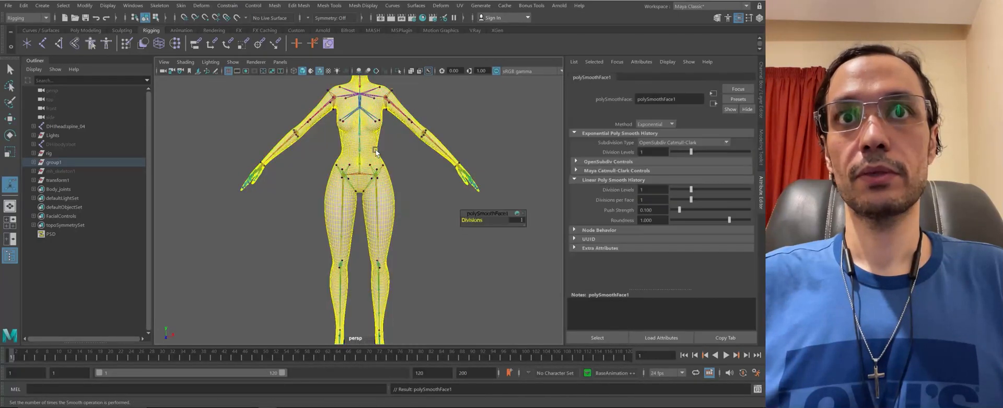
pyautogui.keyDown('alt'); pyautogui.moveTo(376, 151); pyautogui.dragTo(365, 219, button='middle'); pyautogui.keyUp('alt')
pyautogui.keyDown('alt'); pyautogui.moveTo(366, 220); pyautogui.dragTo(371, 230, button='right'); pyautogui.keyUp('alt')
pyautogui.press('q')
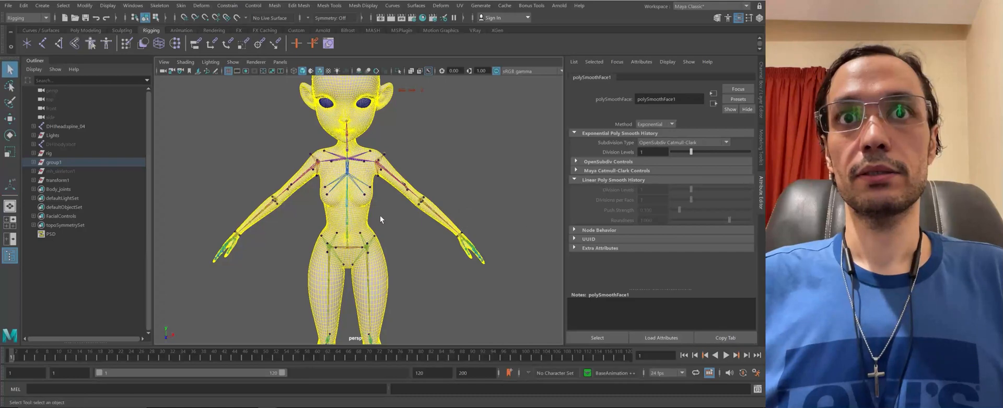
pyautogui.click(368, 212)
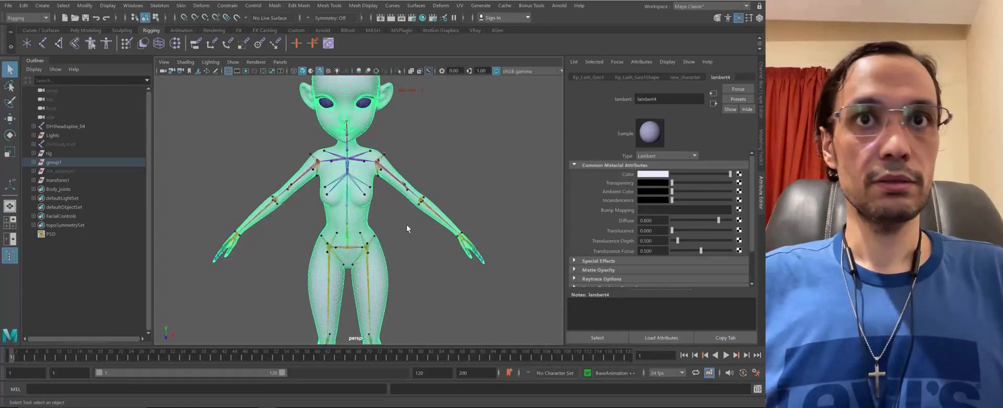
# Select all members of the Body_joints set and add the smoothed character mesh to the selection
pyautogui.keyDown('alt'); pyautogui.moveTo(407, 224); pyautogui.dragTo(391, 213, button='right'); pyautogui.keyUp('alt')
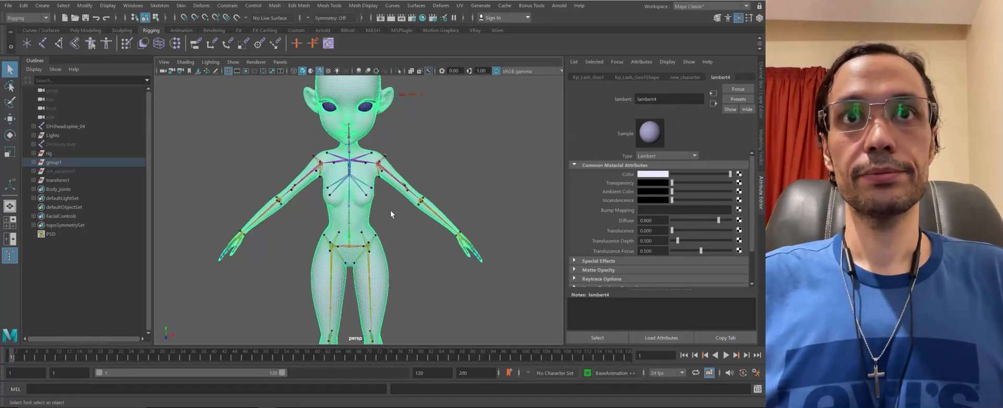
pyautogui.keyDown('alt'); pyautogui.moveTo(376, 202); pyautogui.dragTo(359, 193, button='middle'); pyautogui.keyUp('alt')
pyautogui.keyDown('alt'); pyautogui.moveTo(434, 293); pyautogui.dragTo(431, 240, button='middle'); pyautogui.keyUp('alt')
pyautogui.keyDown('alt'); pyautogui.moveTo(432, 240); pyautogui.dragTo(281, 243, button='right'); pyautogui.keyUp('alt')
pyautogui.click(60, 189)
pyautogui.rightClick(80, 189)
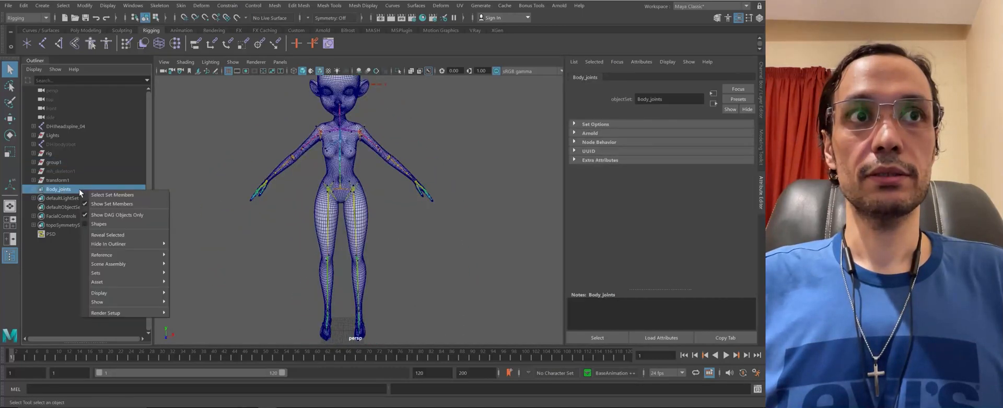
pyautogui.click(114, 195)
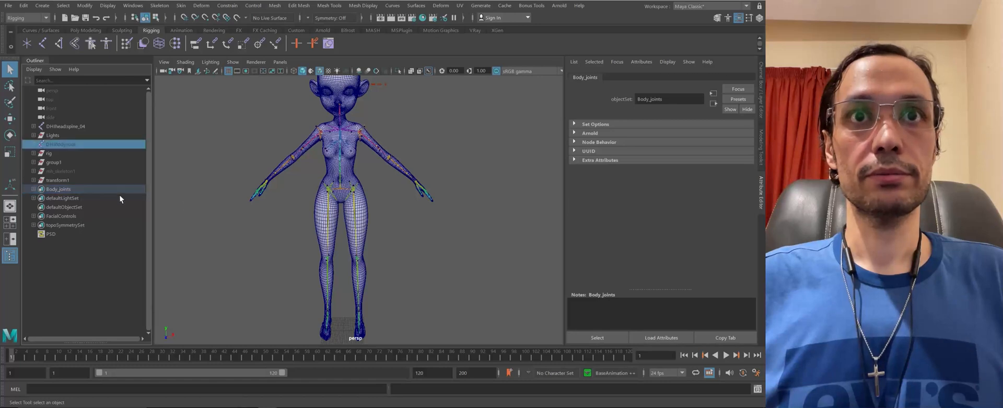
pyautogui.click(363, 215)
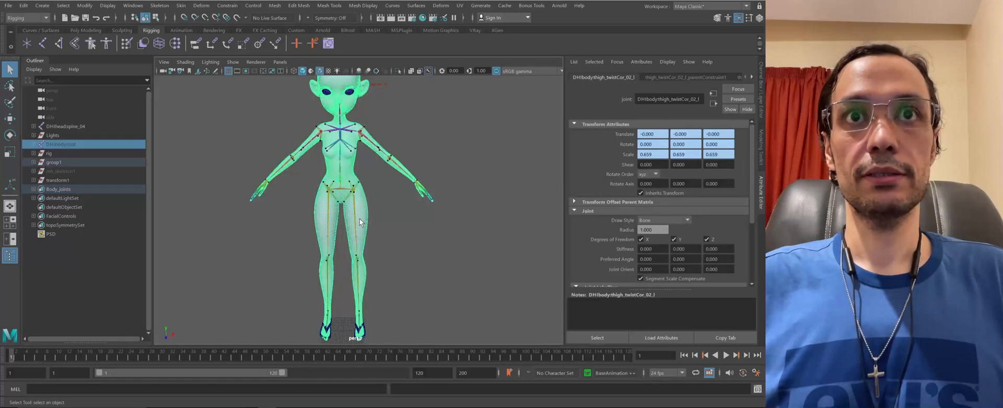
# Open the Bind Skin options for the selected joints and mesh and review the available bind methods
pyautogui.click(179, 5)
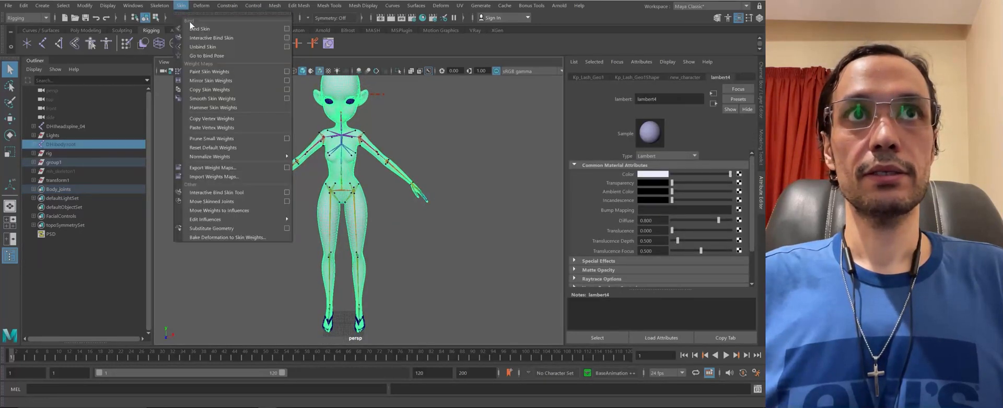
pyautogui.click(288, 29)
pyautogui.click(566, 149)
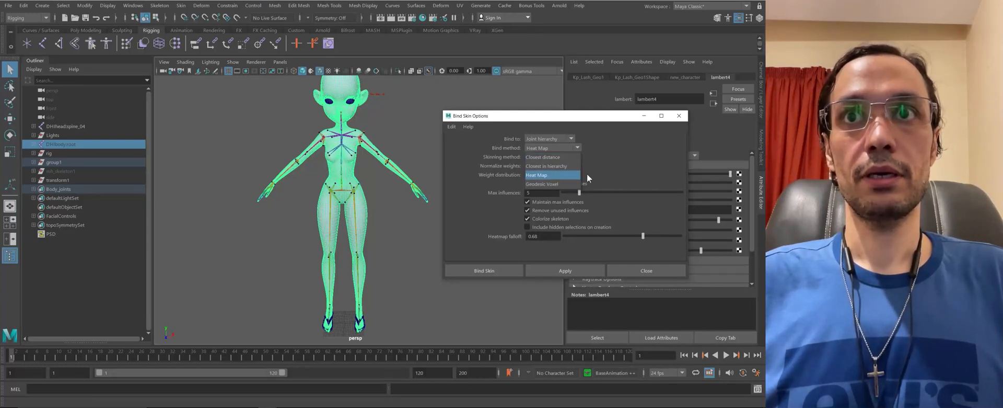
pyautogui.click(616, 154)
pyautogui.click(572, 147)
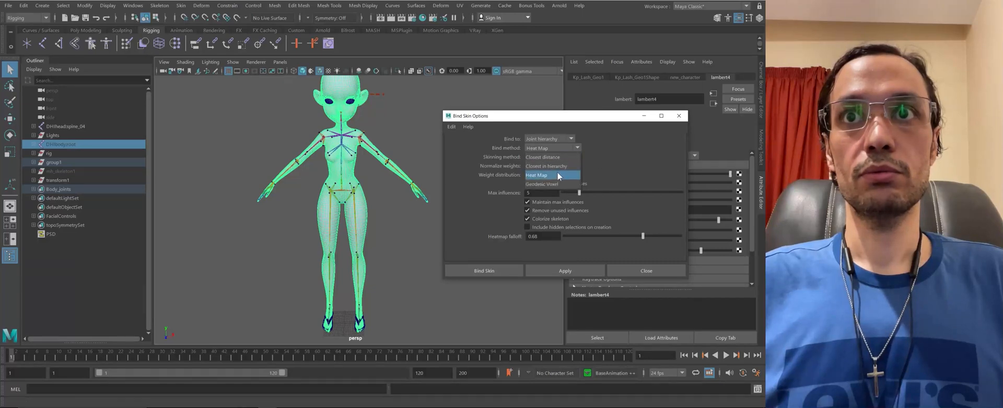
pyautogui.click(611, 115)
pyautogui.moveTo(593, 120); pyautogui.dragTo(566, 151)
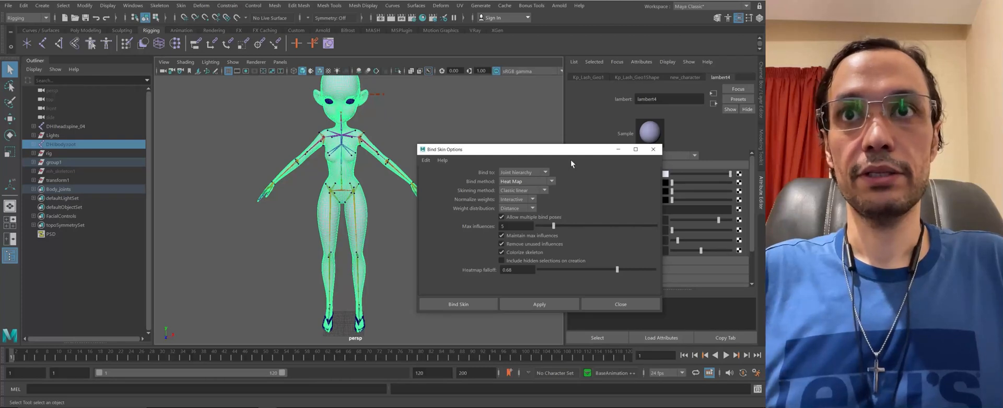
pyautogui.moveTo(523, 149); pyautogui.dragTo(604, 141)
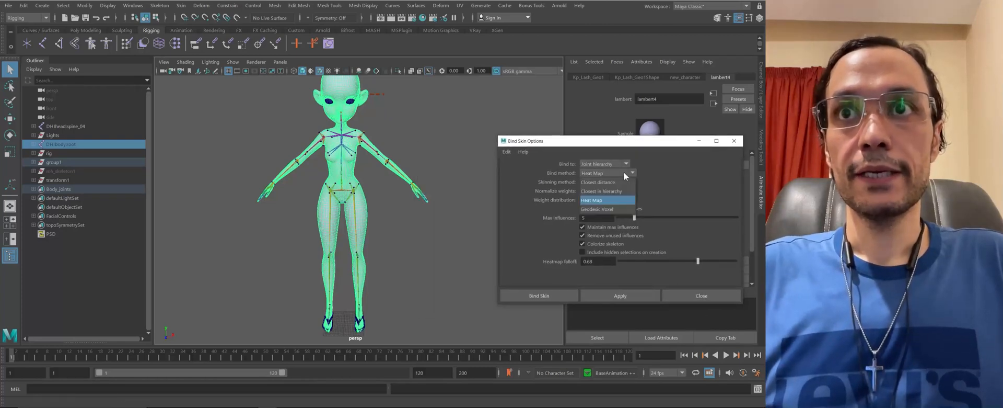
# Choose the Heat Map bind method and apply the skin bind to the selected joints and mesh
pyautogui.click(626, 170)
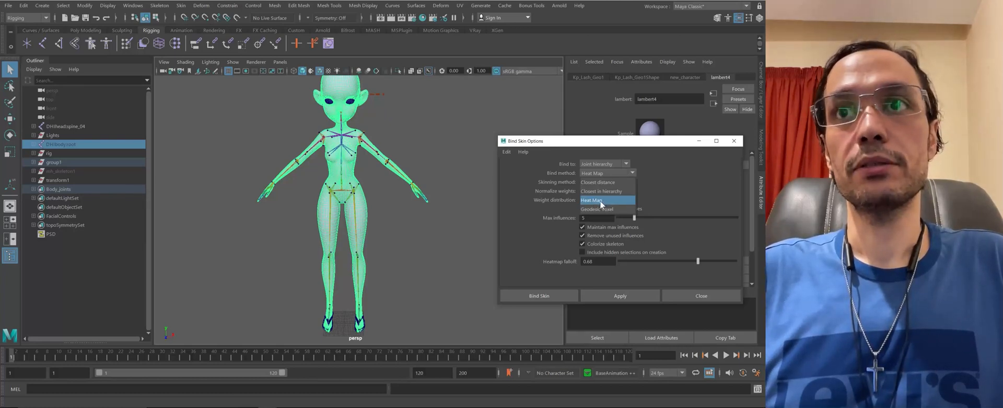
pyautogui.click(533, 220)
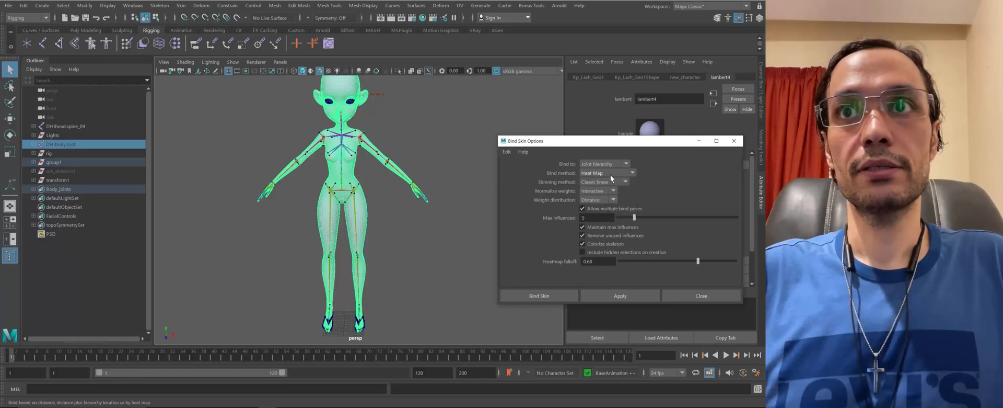
pyautogui.click(592, 173)
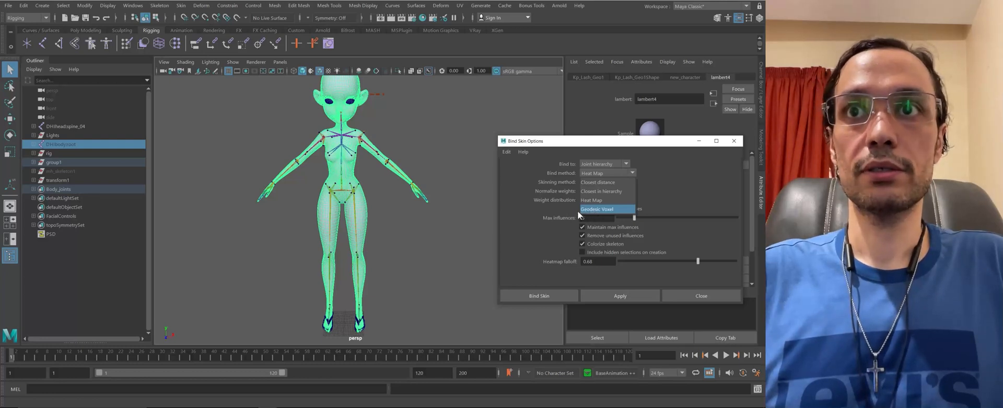
pyautogui.click(589, 202)
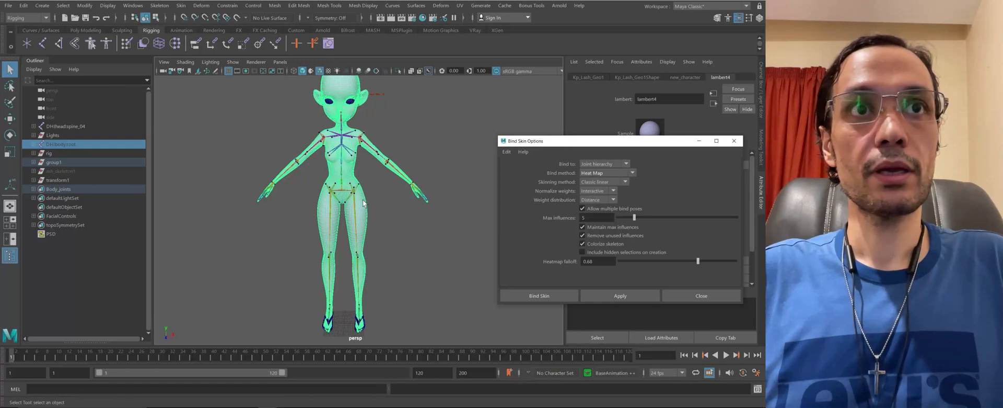
pyautogui.click(613, 293)
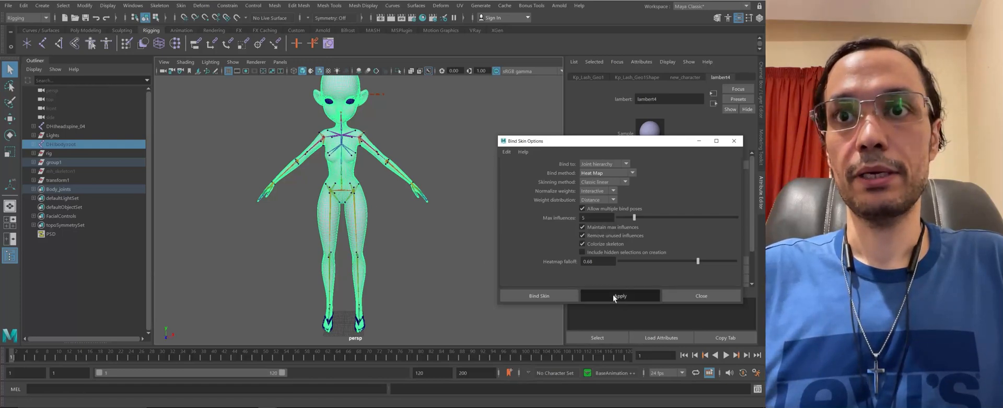
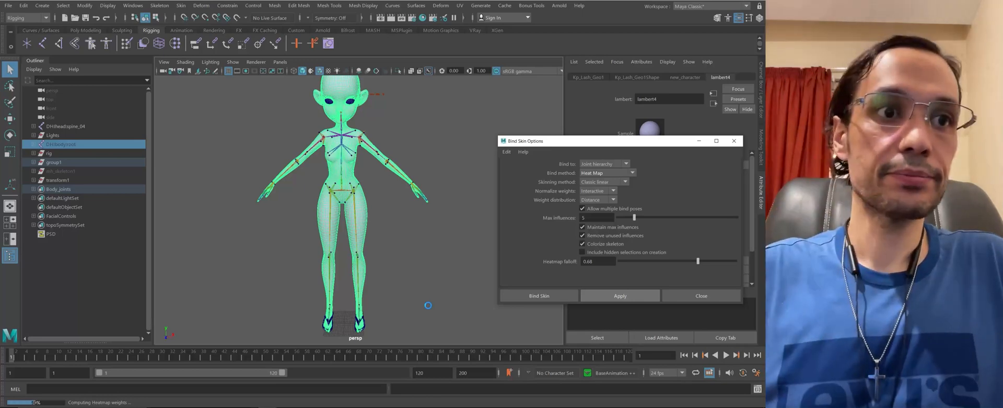
# Close the Bind Skin options and inspect the bound character mesh around the torso and left arm
pyautogui.click(699, 296)
pyautogui.keyDown('alt'); pyautogui.moveTo(468, 254); pyautogui.dragTo(348, 180); pyautogui.keyUp('alt')
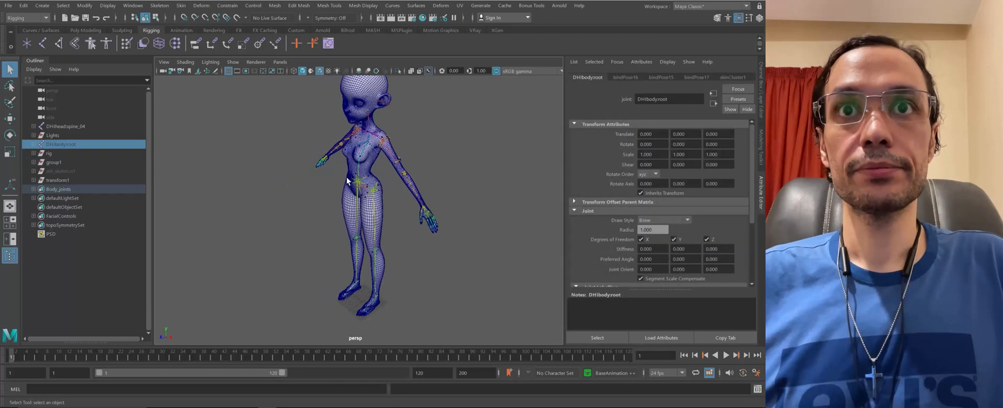
pyautogui.keyDown('alt'); pyautogui.moveTo(387, 211); pyautogui.dragTo(332, 222, button='middle'); pyautogui.keyUp('alt')
pyautogui.keyDown('alt'); pyautogui.moveTo(332, 222); pyautogui.dragTo(416, 283, button='right'); pyautogui.keyUp('alt')
pyautogui.keyDown('alt'); pyautogui.moveTo(411, 349); pyautogui.dragTo(412, 360, button='middle'); pyautogui.keyUp('alt')
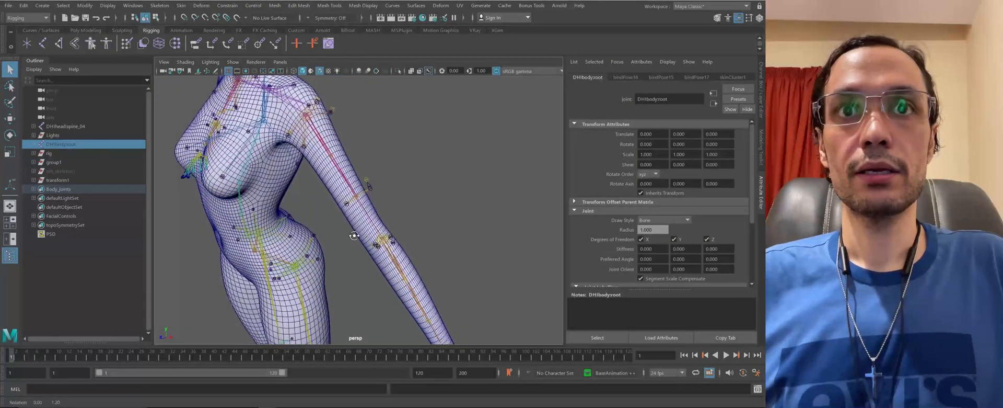
pyautogui.keyDown('alt'); pyautogui.moveTo(408, 237); pyautogui.dragTo(410, 281); pyautogui.keyUp('alt')
# Test the left elbow's deformation by rotating the lowerarm_l_drv joint, and undo the test rotations
pyautogui.click(392, 273)
pyautogui.keyDown('alt'); pyautogui.moveTo(384, 251); pyautogui.dragTo(252, 203); pyautogui.keyUp('alt')
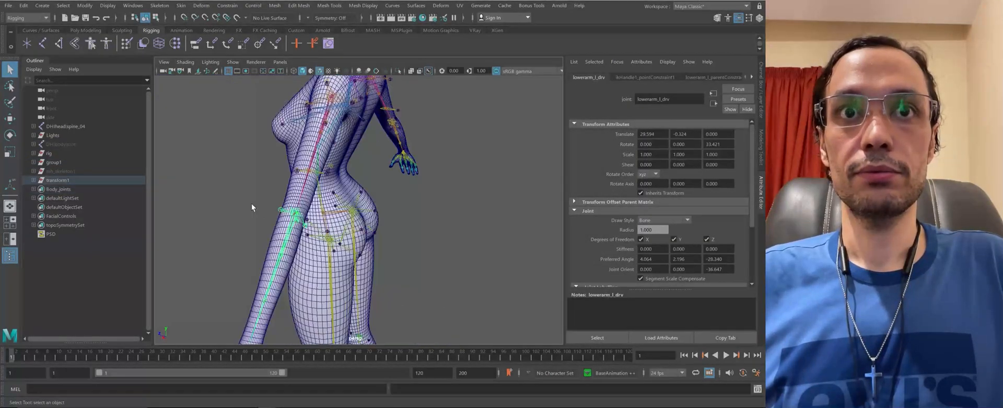
pyautogui.keyDown('alt'); pyautogui.moveTo(252, 203); pyautogui.dragTo(324, 224, button='right'); pyautogui.keyUp('alt')
pyautogui.press('e')
pyautogui.keyDown('alt'); pyautogui.moveTo(356, 230); pyautogui.dragTo(286, 257); pyautogui.keyUp('alt')
pyautogui.keyDown('alt'); pyautogui.moveTo(283, 235); pyautogui.dragTo(334, 254); pyautogui.keyUp('alt')
pyautogui.hotkey('ctrl', 'z')
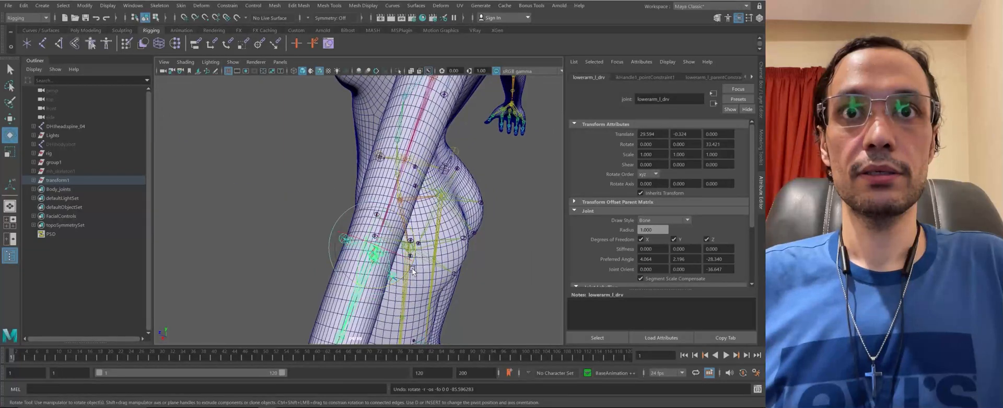
pyautogui.moveTo(413, 263); pyautogui.dragTo(336, 272)
pyautogui.hotkey('ctrl', 'z')
# Test the left shoulder's deformation by raising the upperarm_l_drv joint, and undo the test rotations
pyautogui.keyDown('alt'); pyautogui.moveTo(298, 225); pyautogui.dragTo(335, 191); pyautogui.keyUp('alt')
pyautogui.keyDown('alt'); pyautogui.moveTo(334, 191); pyautogui.dragTo(360, 277, button='middle'); pyautogui.keyUp('alt')
pyautogui.keyDown('alt'); pyautogui.moveTo(361, 277); pyautogui.dragTo(392, 272); pyautogui.keyUp('alt')
pyautogui.click(274, 196)
pyautogui.keyDown('alt'); pyautogui.moveTo(275, 197); pyautogui.dragTo(314, 162); pyautogui.keyUp('alt')
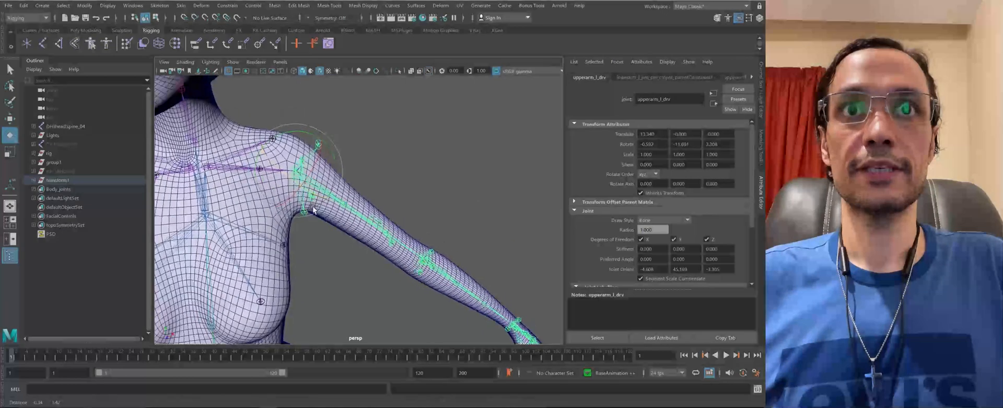
pyautogui.keyDown('alt'); pyautogui.moveTo(314, 162); pyautogui.dragTo(351, 228, button='middle'); pyautogui.keyUp('alt')
pyautogui.moveTo(359, 196); pyautogui.dragTo(261, 195)
pyautogui.keyDown('alt'); pyautogui.moveTo(286, 230); pyautogui.dragTo(309, 202); pyautogui.keyUp('alt')
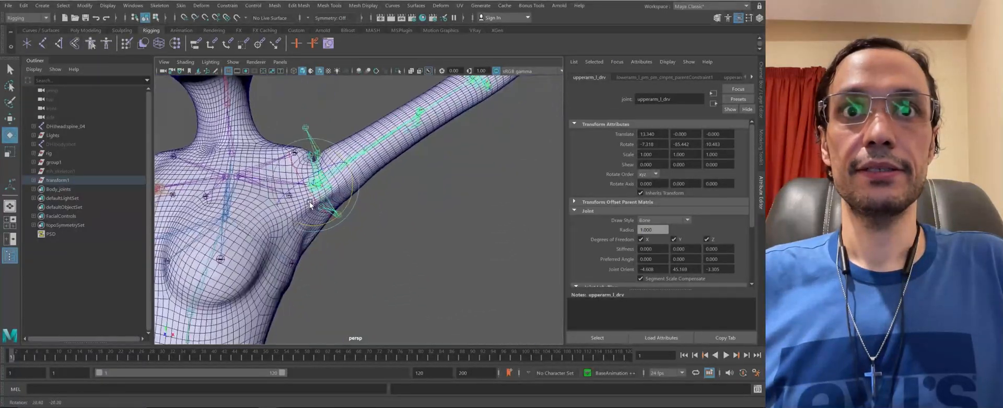
pyautogui.keyDown('alt'); pyautogui.moveTo(309, 202); pyautogui.dragTo(361, 236, button='middle'); pyautogui.keyUp('alt')
pyautogui.keyDown('alt'); pyautogui.moveTo(361, 236); pyautogui.dragTo(351, 176); pyautogui.keyUp('alt')
pyautogui.hotkey('ctrl', 'z')
pyautogui.hotkey('ctrl', 'z')
pyautogui.hotkey('ctrl', 'z')
# Test the left hip's deformation by rotating the thigh_l_drv joint so the leg lifts, and undo the rotation
pyautogui.scroll(-10, 412, 124)
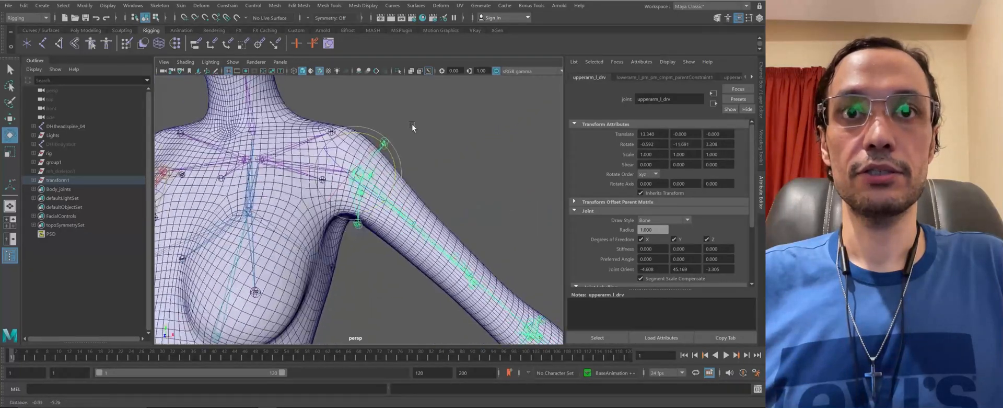
pyautogui.scroll(5, 324, 253)
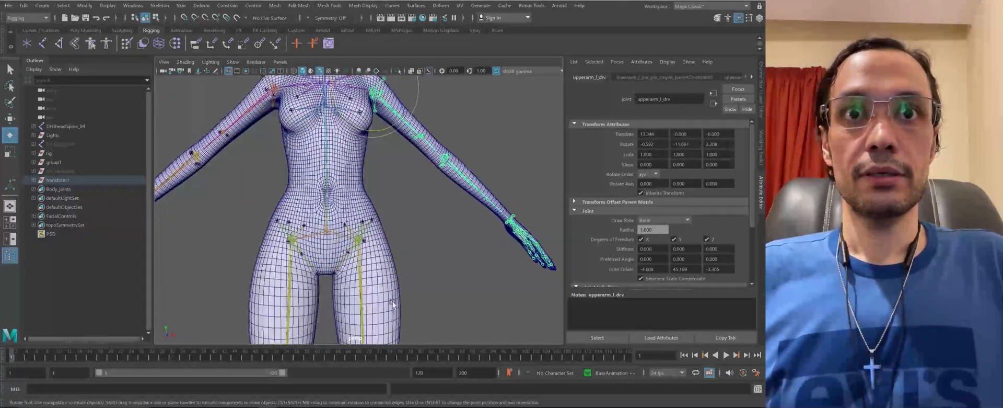
pyautogui.click(353, 285)
pyautogui.moveTo(366, 203); pyautogui.dragTo(325, 222)
pyautogui.keyDown('alt'); pyautogui.moveTo(325, 222); pyautogui.dragTo(296, 226); pyautogui.keyUp('alt')
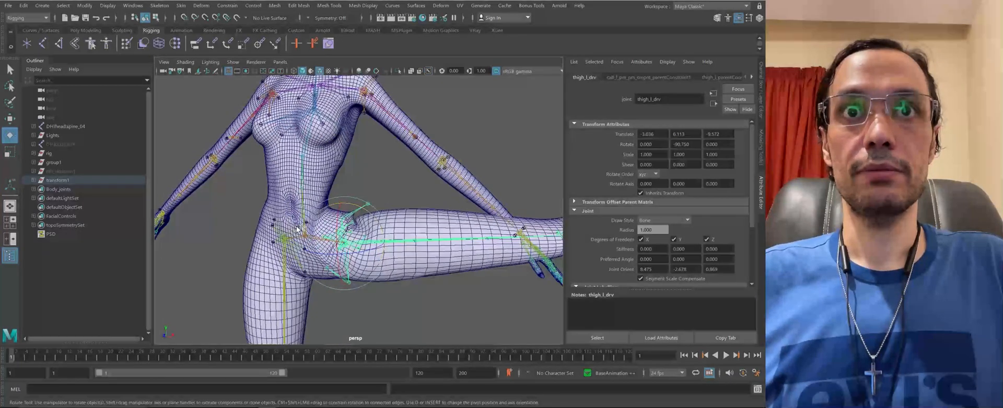
pyautogui.hotkey('ctrl', 'z')
# Test the left index finger's knuckle by rotating the index_01_l_drv joint, and undo the rotation
pyautogui.keyDown('alt'); pyautogui.moveTo(341, 244); pyautogui.dragTo(314, 208, button='middle'); pyautogui.keyUp('alt')
pyautogui.keyDown('alt'); pyautogui.moveTo(314, 208); pyautogui.dragTo(285, 220, button='right'); pyautogui.keyUp('alt')
pyautogui.keyDown('alt'); pyautogui.moveTo(285, 220); pyautogui.dragTo(258, 213); pyautogui.keyUp('alt')
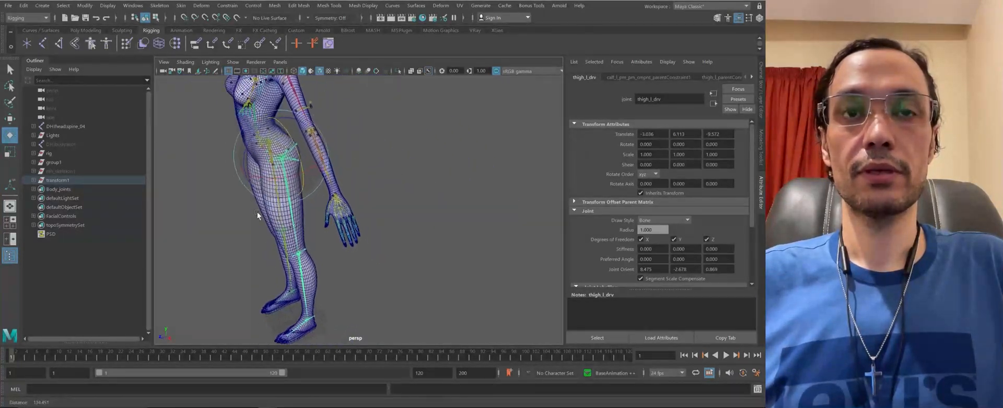
pyautogui.keyDown('alt'); pyautogui.moveTo(257, 212); pyautogui.dragTo(319, 286, button='right'); pyautogui.keyUp('alt')
pyautogui.keyDown('alt'); pyautogui.moveTo(318, 287); pyautogui.dragTo(372, 120, button='middle'); pyautogui.keyUp('alt')
pyautogui.keyDown('alt'); pyautogui.moveTo(373, 120); pyautogui.dragTo(256, 204, button='right'); pyautogui.keyUp('alt')
pyautogui.keyDown('alt'); pyautogui.moveTo(257, 203); pyautogui.dragTo(266, 243, button='middle'); pyautogui.keyUp('alt')
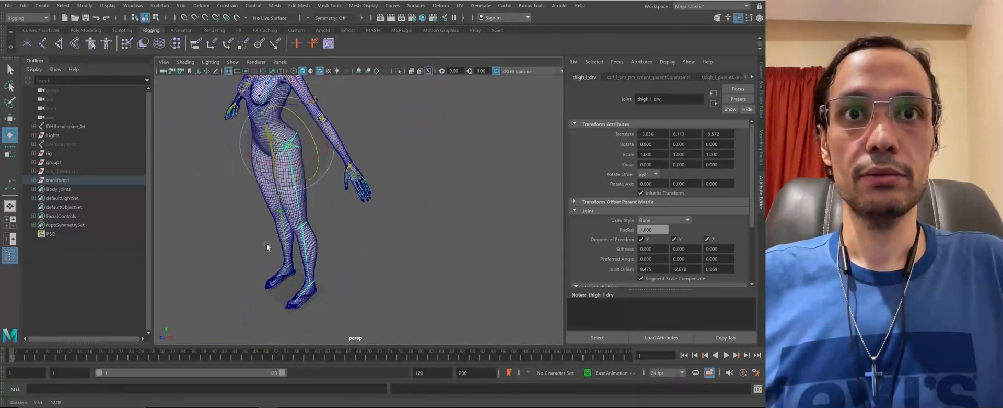
pyautogui.keyDown('alt'); pyautogui.moveTo(267, 243); pyautogui.dragTo(427, 267, button='right'); pyautogui.keyUp('alt')
pyautogui.keyDown('alt'); pyautogui.moveTo(286, 99); pyautogui.dragTo(316, 237, button='middle'); pyautogui.keyUp('alt')
pyautogui.keyDown('alt'); pyautogui.moveTo(316, 238); pyautogui.dragTo(295, 230, button='right'); pyautogui.keyUp('alt')
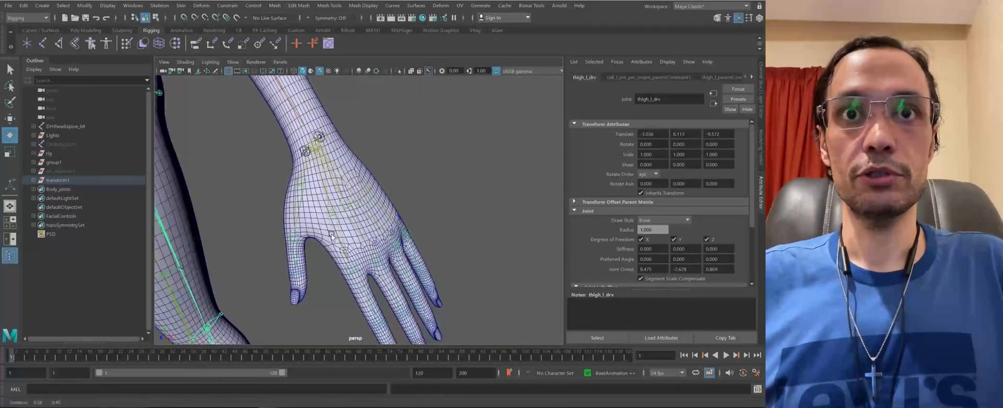
pyautogui.keyDown('alt'); pyautogui.moveTo(387, 295); pyautogui.dragTo(346, 234, button='middle'); pyautogui.keyUp('alt')
pyautogui.keyDown('alt'); pyautogui.moveTo(306, 218); pyautogui.dragTo(328, 220, button='right'); pyautogui.keyUp('alt')
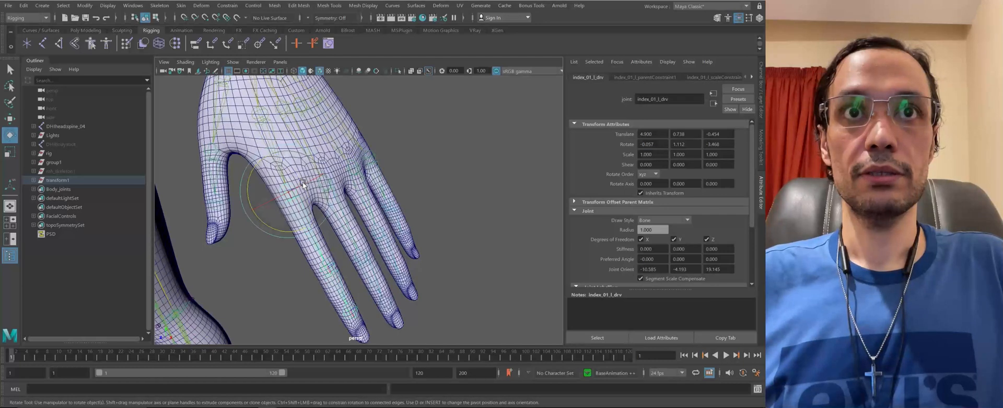
pyautogui.moveTo(302, 181); pyautogui.dragTo(314, 250)
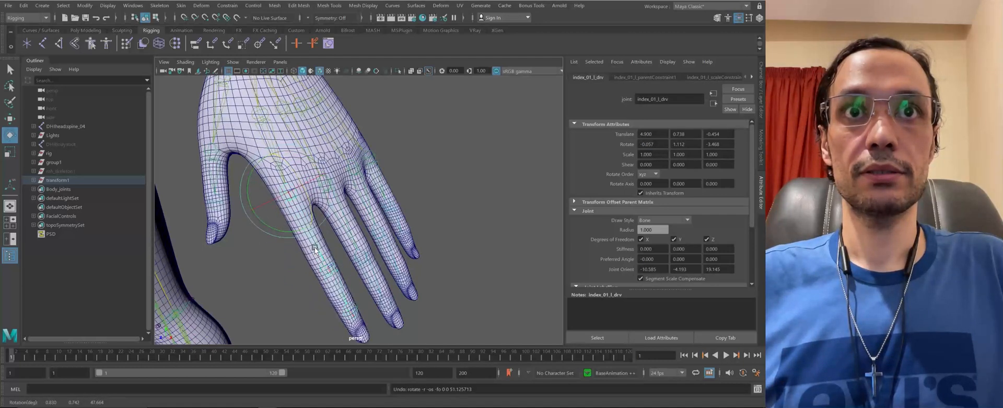
# Test-rotate the index_02_l_drv and index_03_l_drv joints of the left index finger, undoing each rotation
pyautogui.keyDown('alt'); pyautogui.moveTo(314, 248); pyautogui.dragTo(290, 210, button='middle'); pyautogui.keyUp('alt')
pyautogui.keyDown('alt'); pyautogui.moveTo(291, 210); pyautogui.dragTo(307, 240, button='right'); pyautogui.keyUp('alt')
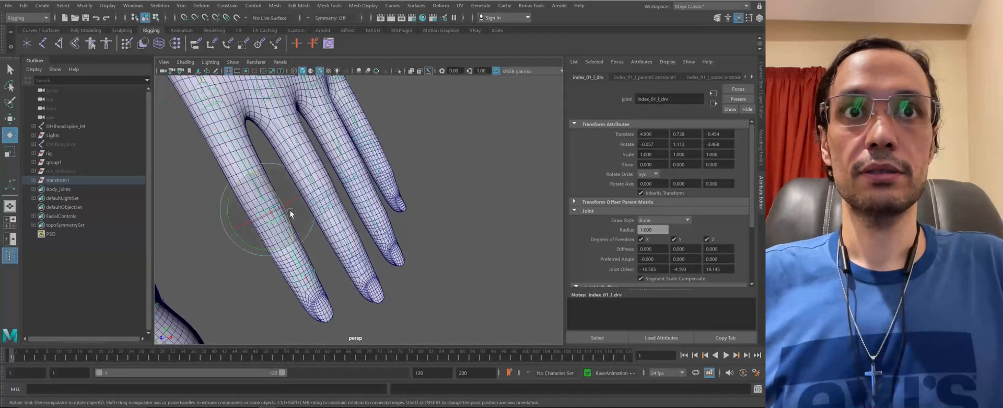
pyautogui.moveTo(279, 193); pyautogui.dragTo(291, 234)
pyautogui.hotkey('ctrl', 'z')
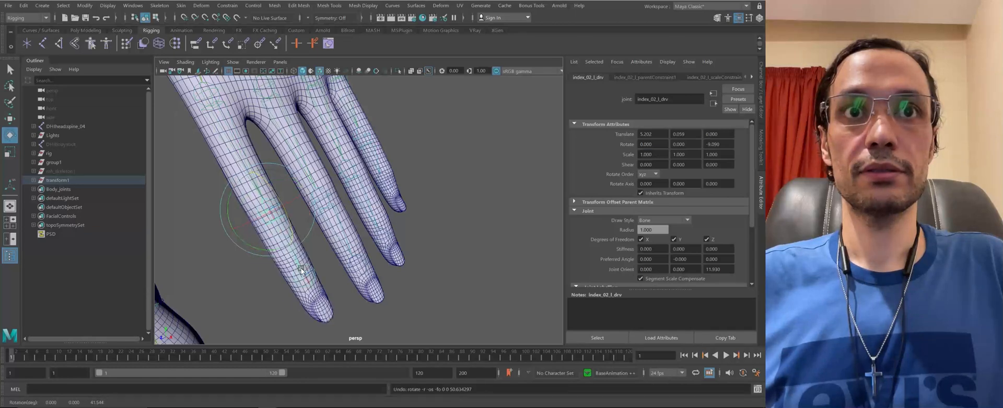
pyautogui.keyDown('alt'); pyautogui.moveTo(303, 265); pyautogui.dragTo(309, 275, button='right'); pyautogui.keyUp('alt')
pyautogui.click(302, 301)
pyautogui.keyDown('alt'); pyautogui.moveTo(313, 306); pyautogui.dragTo(341, 313); pyautogui.keyUp('alt')
pyautogui.moveTo(359, 217); pyautogui.dragTo(376, 253)
pyautogui.moveTo(352, 216); pyautogui.dragTo(337, 237)
pyautogui.hotkey('ctrl', 'z')
# Examine the left hand's bound mesh from several angles, focusing on the fingers and the thumb
pyautogui.keyDown('alt'); pyautogui.moveTo(391, 144); pyautogui.dragTo(390, 191); pyautogui.keyUp('alt')
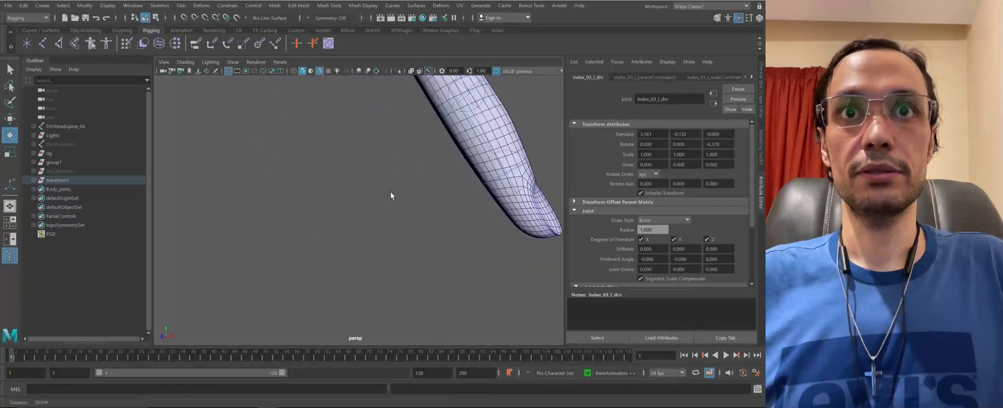
pyautogui.press('f')
pyautogui.keyDown('alt'); pyautogui.moveTo(390, 191); pyautogui.dragTo(356, 220, button='right'); pyautogui.keyUp('alt')
pyautogui.keyDown('alt'); pyautogui.moveTo(355, 221); pyautogui.dragTo(257, 197, button='middle'); pyautogui.keyUp('alt')
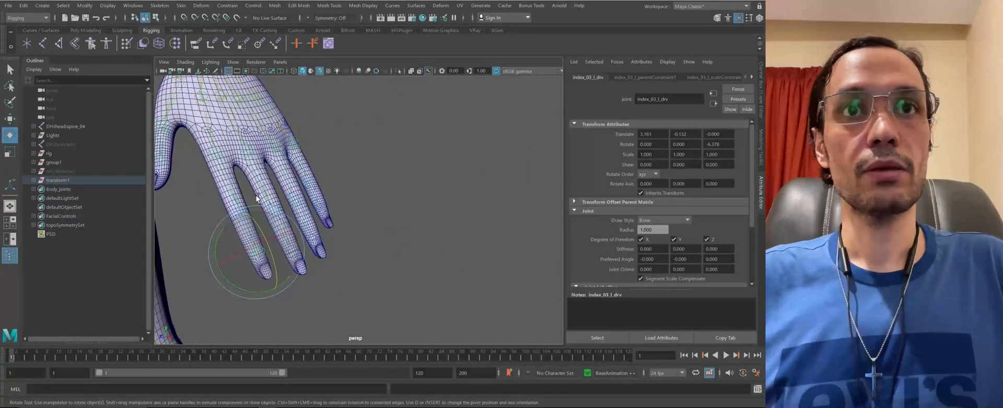
pyautogui.keyDown('alt'); pyautogui.moveTo(257, 198); pyautogui.dragTo(347, 228); pyautogui.keyUp('alt')
pyautogui.keyDown('alt'); pyautogui.moveTo(347, 228); pyautogui.dragTo(328, 203, button='right'); pyautogui.keyUp('alt')
pyautogui.keyDown('alt'); pyautogui.moveTo(328, 207); pyautogui.dragTo(332, 192); pyautogui.keyUp('alt')
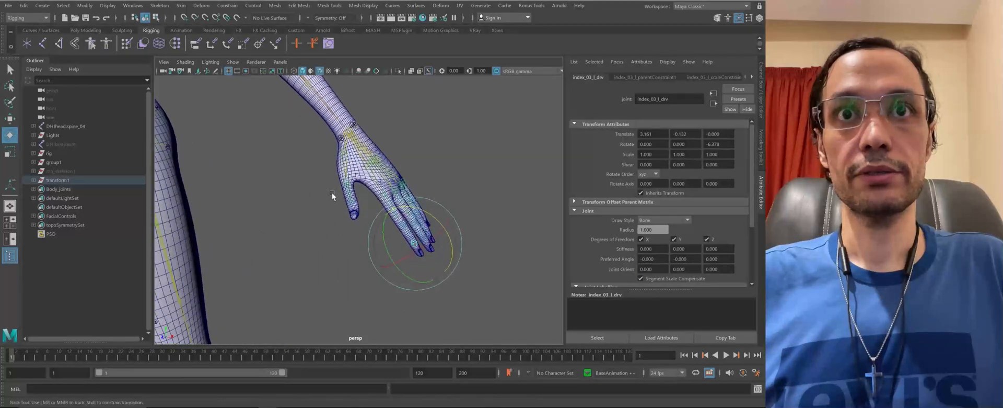
pyautogui.keyDown('alt'); pyautogui.moveTo(332, 192); pyautogui.dragTo(272, 178, button='middle'); pyautogui.keyUp('alt')
pyautogui.keyDown('alt'); pyautogui.moveTo(273, 178); pyautogui.dragTo(318, 207, button='right'); pyautogui.keyUp('alt')
pyautogui.keyDown('alt'); pyautogui.moveTo(319, 207); pyautogui.dragTo(271, 193); pyautogui.keyUp('alt')
# Try to select vertices of the character mesh around the left thumb tip in vertex mode
pyautogui.click(272, 192)
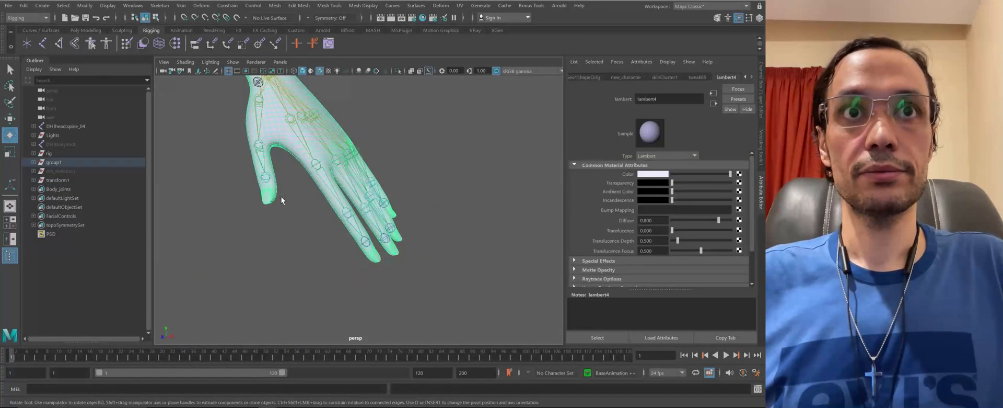
pyautogui.keyDown('alt'); pyautogui.moveTo(281, 196); pyautogui.dragTo(322, 204, button='middle'); pyautogui.keyUp('alt')
pyautogui.keyDown('alt'); pyautogui.moveTo(321, 204); pyautogui.dragTo(341, 238, button='right'); pyautogui.keyUp('alt')
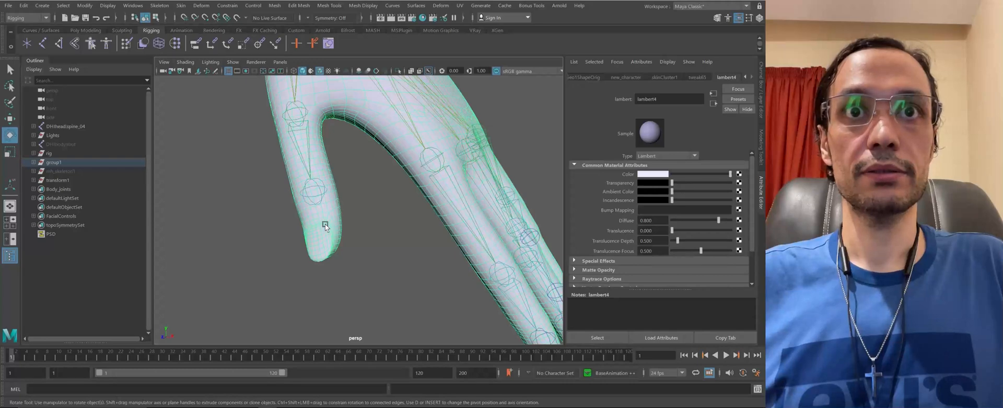
pyautogui.keyDown('alt'); pyautogui.moveTo(325, 224); pyautogui.dragTo(352, 234, button='middle'); pyautogui.keyUp('alt')
pyautogui.moveTo(352, 234); pyautogui.dragTo(301, 170, button='right')
pyautogui.scroll(3, 373, 252)
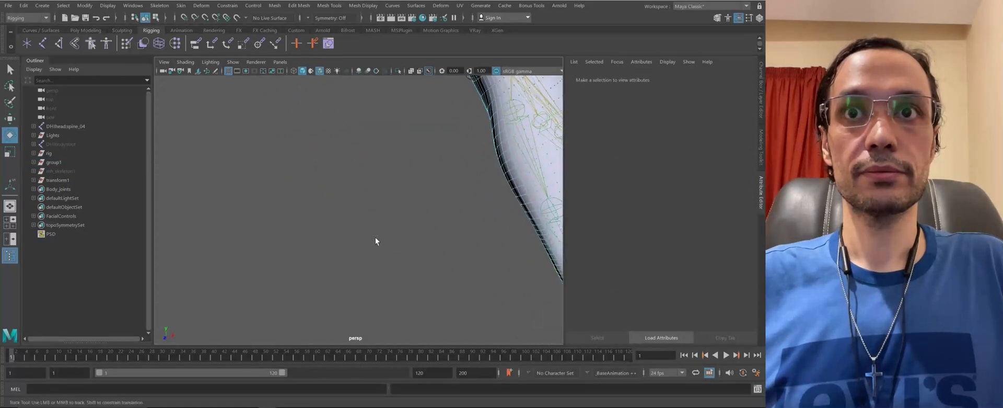
pyautogui.keyDown('alt'); pyautogui.moveTo(375, 238); pyautogui.dragTo(307, 195); pyautogui.keyUp('alt')
pyautogui.keyDown('alt'); pyautogui.moveTo(306, 196); pyautogui.dragTo(320, 220, button='right'); pyautogui.keyUp('alt')
pyautogui.keyDown('alt'); pyautogui.moveTo(372, 154); pyautogui.dragTo(381, 172, button='middle'); pyautogui.keyUp('alt')
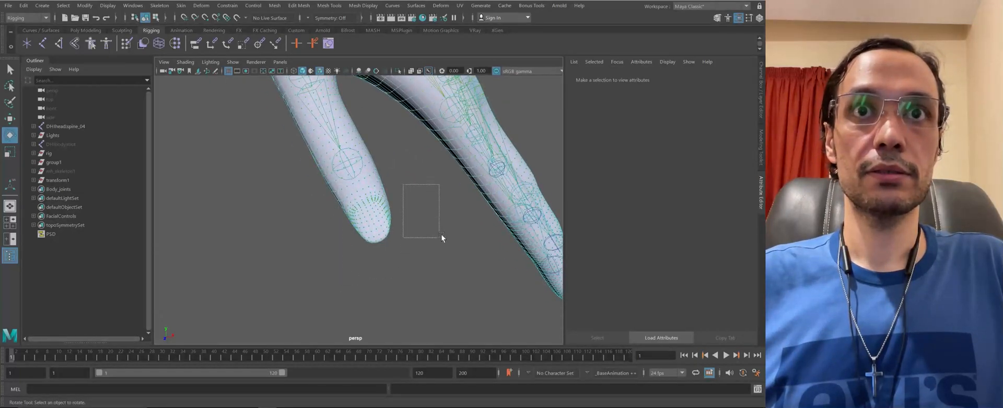
pyautogui.click(382, 183)
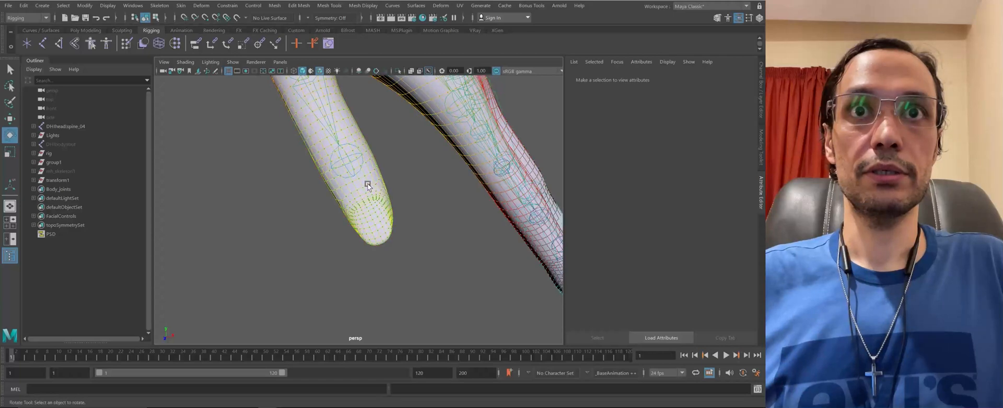
pyautogui.click(368, 186)
pyautogui.press('q')
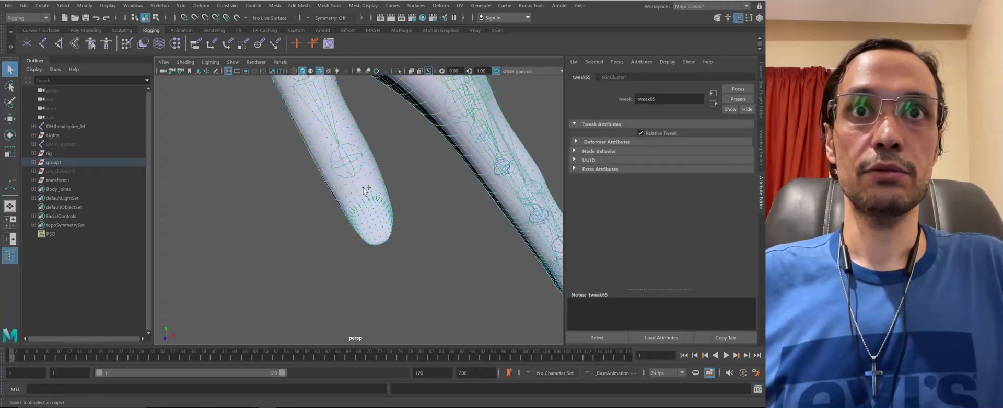
pyautogui.keyDown('alt'); pyautogui.moveTo(374, 183); pyautogui.dragTo(372, 214, button='right'); pyautogui.keyUp('alt')
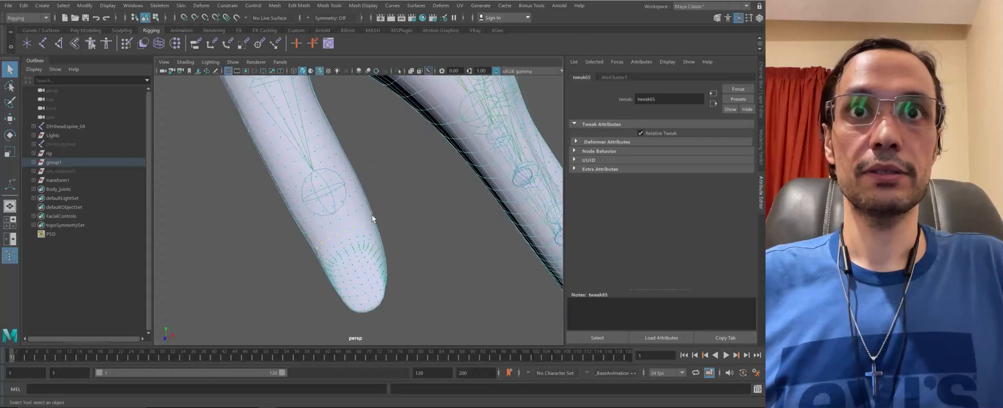
pyautogui.hotkey('ctrl', 'z')
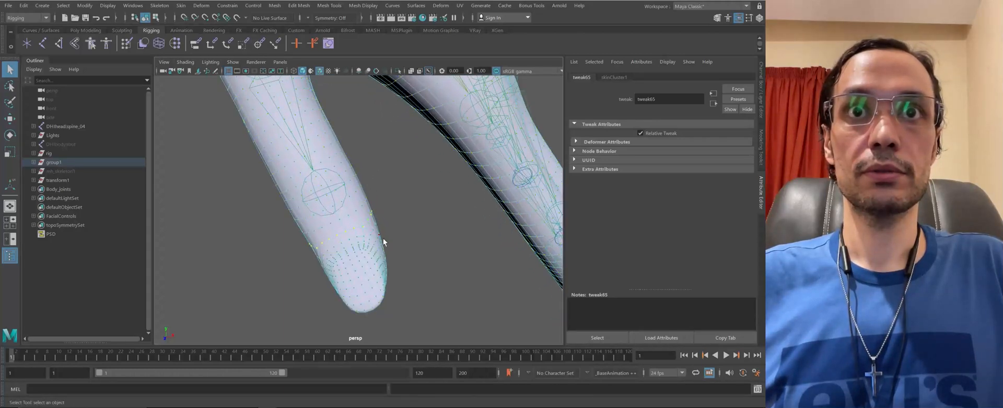
pyautogui.keyDown('ctrl'); pyautogui.keyDown('shift'); pyautogui.moveTo(429, 235); pyautogui.dragTo(343, 329); pyautogui.keyUp('shift'); pyautogui.keyUp('ctrl')
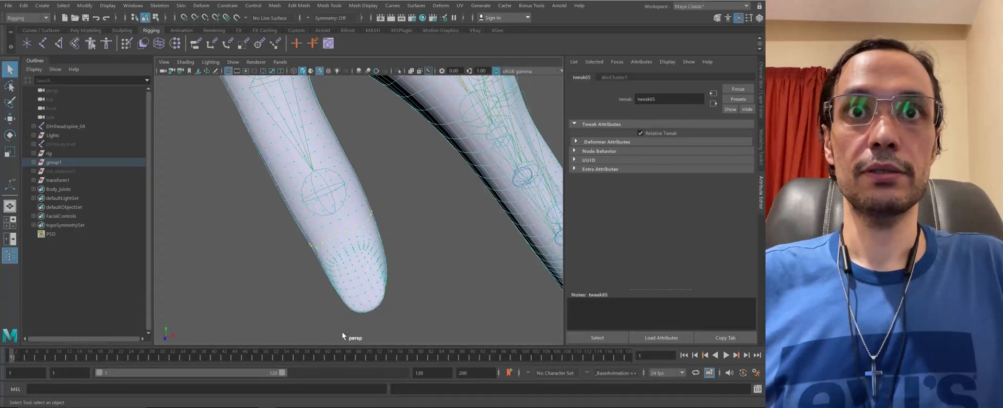
# Return the mesh to object mode and open the perspective camera's attributes to examine its clip plane settings
pyautogui.keyDown('alt'); pyautogui.moveTo(355, 268); pyautogui.dragTo(162, 163, button='right'); pyautogui.keyUp('alt')
pyautogui.keyDown('alt'); pyautogui.moveTo(324, 194); pyautogui.dragTo(301, 196, button='right'); pyautogui.keyUp('alt')
pyautogui.keyDown('alt'); pyautogui.moveTo(301, 196); pyautogui.dragTo(358, 184); pyautogui.keyUp('alt')
pyautogui.click(164, 72)
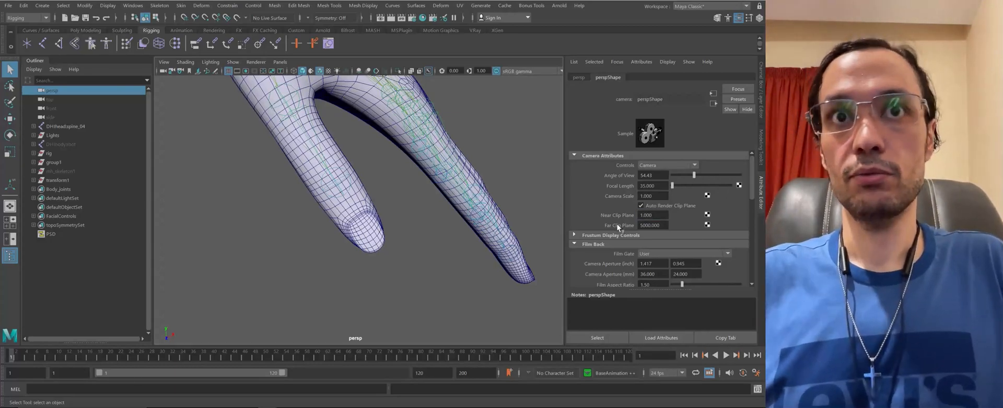
# Select the vertices around the left thumb tip of the character mesh in vertex mode, adding missed ones from several sides
pyautogui.click(360, 225)
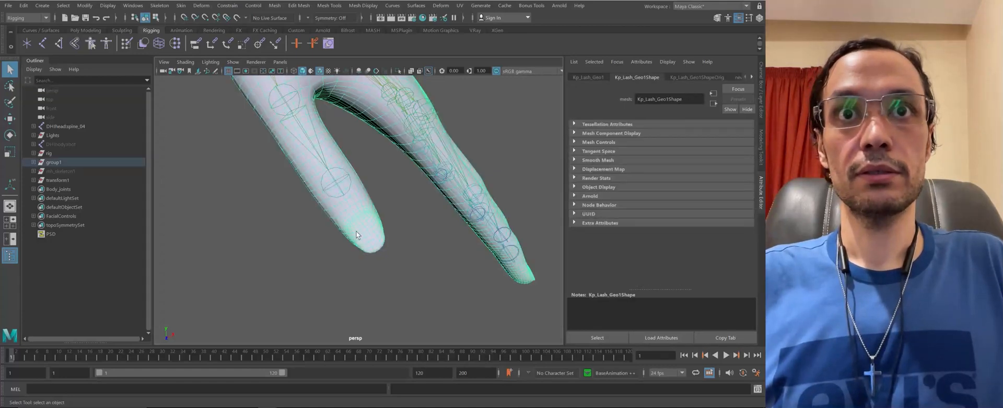
pyautogui.keyDown('alt'); pyautogui.moveTo(349, 214); pyautogui.dragTo(367, 271); pyautogui.keyUp('alt')
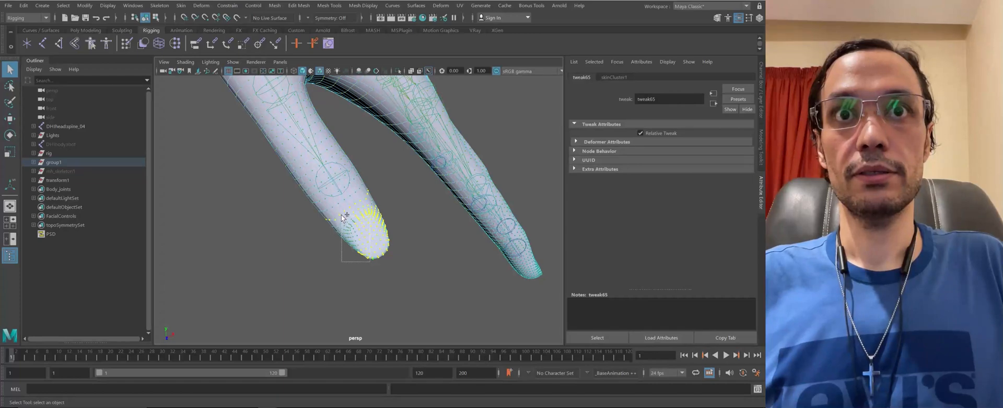
pyautogui.keyDown('alt'); pyautogui.moveTo(289, 202); pyautogui.dragTo(298, 209); pyautogui.keyUp('alt')
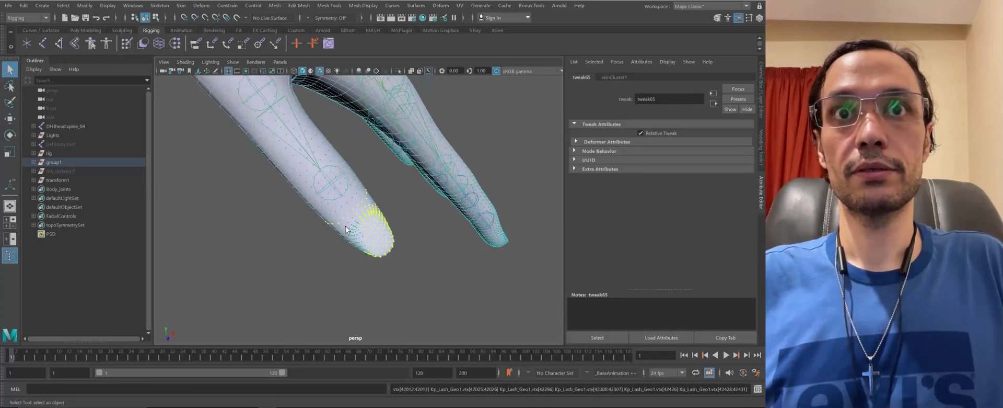
pyautogui.keyDown('alt'); pyautogui.moveTo(346, 225); pyautogui.dragTo(374, 209); pyautogui.keyUp('alt')
pyautogui.keyDown('alt'); pyautogui.moveTo(375, 209); pyautogui.dragTo(411, 246, button='right'); pyautogui.keyUp('alt')
pyautogui.keyDown('alt'); pyautogui.moveTo(412, 247); pyautogui.dragTo(420, 226); pyautogui.keyUp('alt')
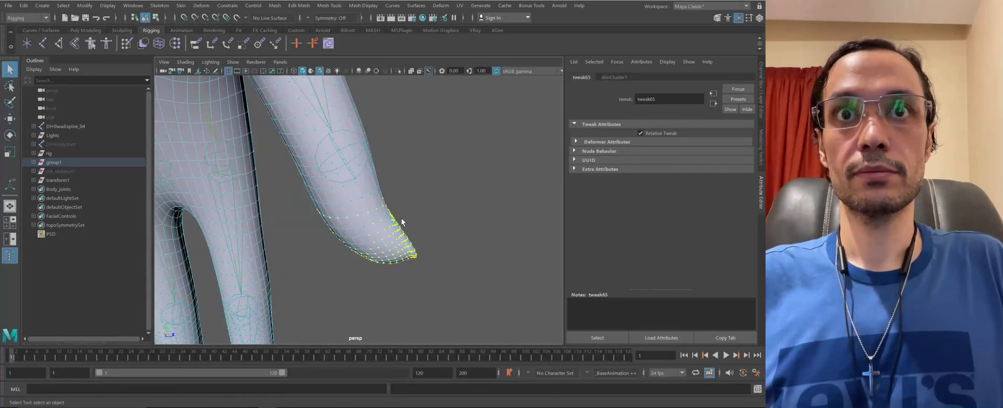
pyautogui.keyDown('alt'); pyautogui.moveTo(391, 239); pyautogui.dragTo(433, 235); pyautogui.keyUp('alt')
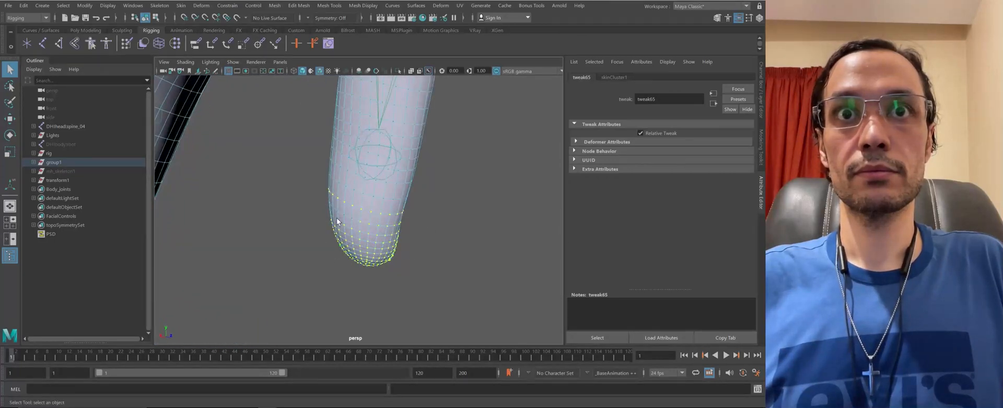
pyautogui.moveTo(337, 217)
pyautogui.keyDown('alt'); pyautogui.mouseDown()
pyautogui.moveTo(363, 224)
pyautogui.moveTo(340, 214)
pyautogui.mouseUp(); pyautogui.keyUp('alt')
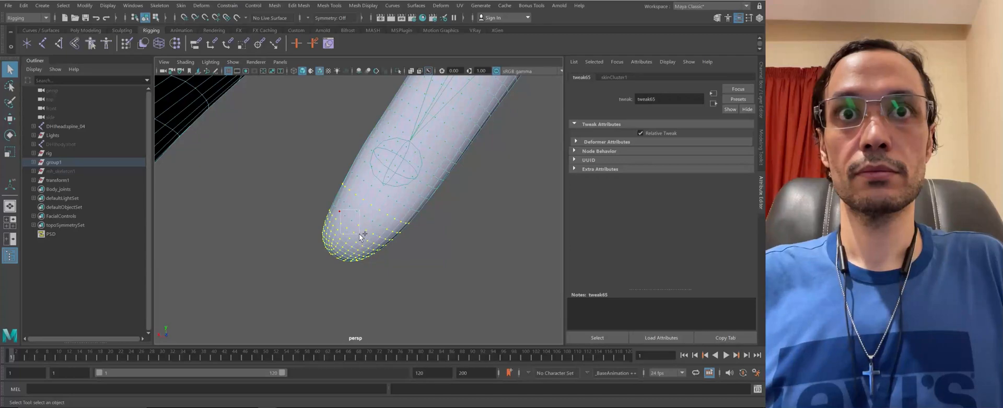
# Examine the selected left thumb tip vertices against the whole body and the hand from several angles
pyautogui.keyDown('alt'); pyautogui.moveTo(470, 245); pyautogui.dragTo(246, 213, button='right'); pyautogui.keyUp('alt')
pyautogui.keyDown('alt'); pyautogui.moveTo(246, 213); pyautogui.dragTo(308, 235); pyautogui.keyUp('alt')
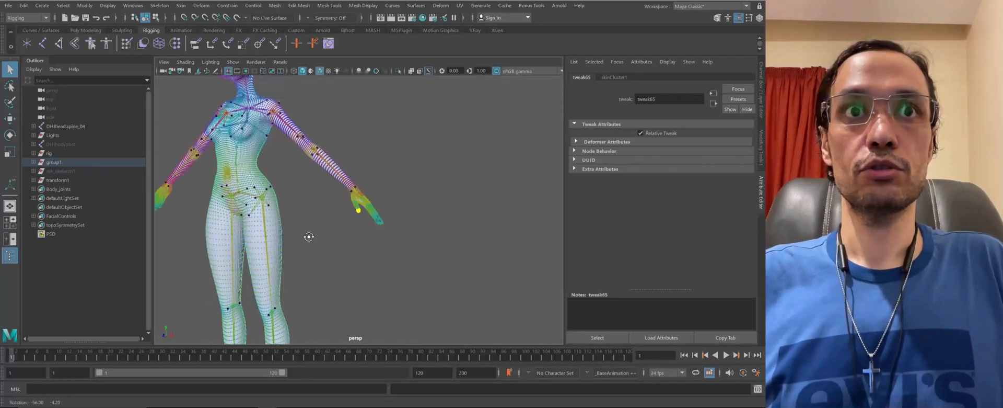
pyautogui.keyDown('alt'); pyautogui.moveTo(209, 226); pyautogui.dragTo(328, 244, button='middle'); pyautogui.keyUp('alt')
pyautogui.keyDown('alt'); pyautogui.moveTo(329, 245); pyautogui.dragTo(262, 209); pyautogui.keyUp('alt')
pyautogui.keyDown('alt'); pyautogui.moveTo(241, 191); pyautogui.dragTo(162, 167, button='middle'); pyautogui.keyUp('alt')
pyautogui.keyDown('alt'); pyautogui.moveTo(210, 209); pyautogui.dragTo(446, 305, button='right'); pyautogui.keyUp('alt')
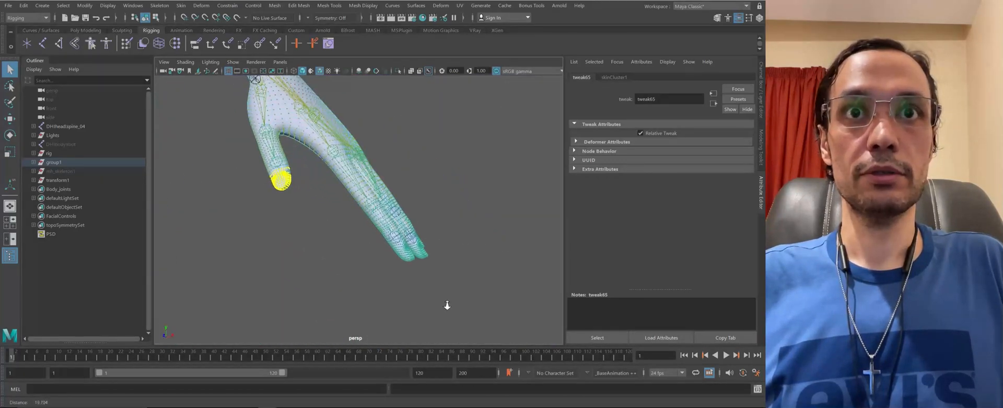
pyautogui.keyDown('alt'); pyautogui.moveTo(236, 163); pyautogui.dragTo(381, 210, button='middle'); pyautogui.keyUp('alt')
pyautogui.keyDown('alt'); pyautogui.moveTo(382, 213); pyautogui.dragTo(303, 190); pyautogui.keyUp('alt')
pyautogui.keyDown('alt'); pyautogui.moveTo(302, 190); pyautogui.dragTo(386, 281, button='right'); pyautogui.keyUp('alt')
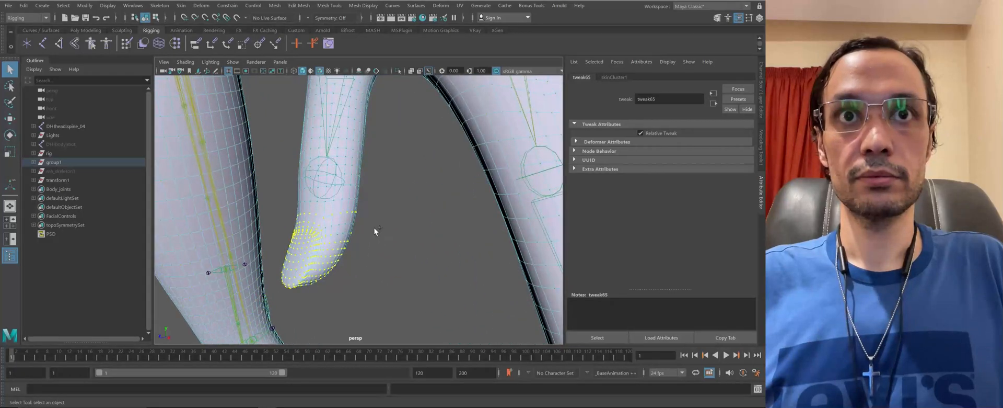
pyautogui.keyDown('alt'); pyautogui.moveTo(343, 231); pyautogui.dragTo(422, 246); pyautogui.keyUp('alt')
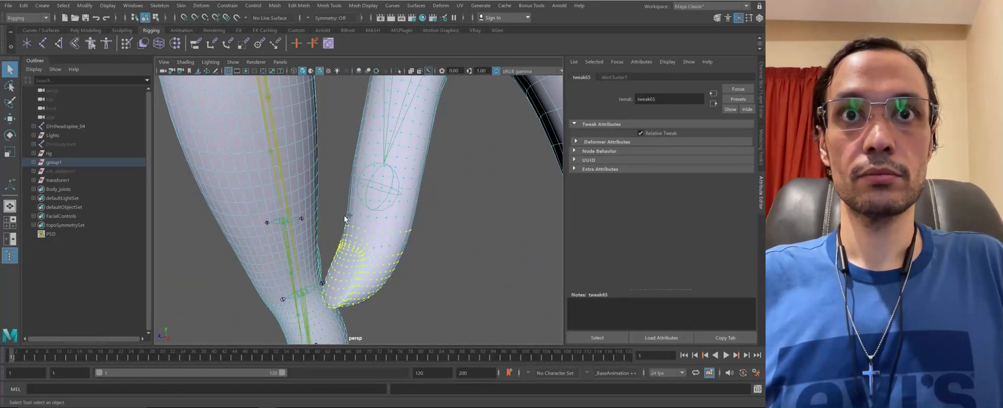
# Extend the vertex selection to cover the remaining rows around the left thumb tip
pyautogui.keyDown('alt'); pyautogui.moveTo(345, 217); pyautogui.dragTo(319, 214); pyautogui.keyUp('alt')
pyautogui.keyDown('alt'); pyautogui.moveTo(319, 215); pyautogui.dragTo(343, 262, button='right'); pyautogui.keyUp('alt')
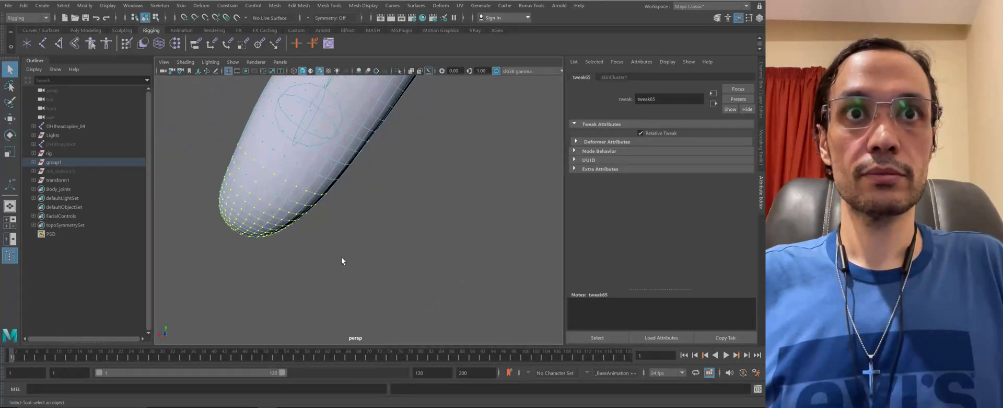
pyautogui.keyDown('alt'); pyautogui.moveTo(342, 261); pyautogui.dragTo(290, 218); pyautogui.keyUp('alt')
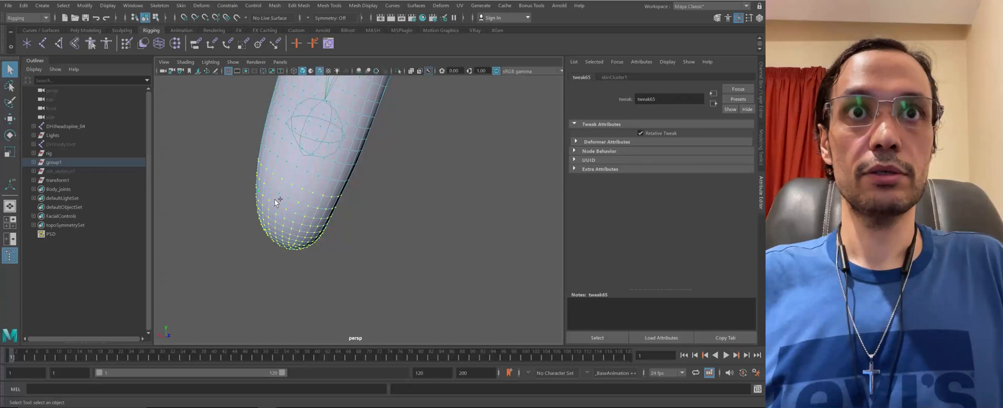
pyautogui.keyDown('ctrl'); pyautogui.keyDown('shift'); pyautogui.moveTo(294, 211); pyautogui.dragTo(295, 211); pyautogui.keyUp('shift'); pyautogui.keyUp('ctrl')
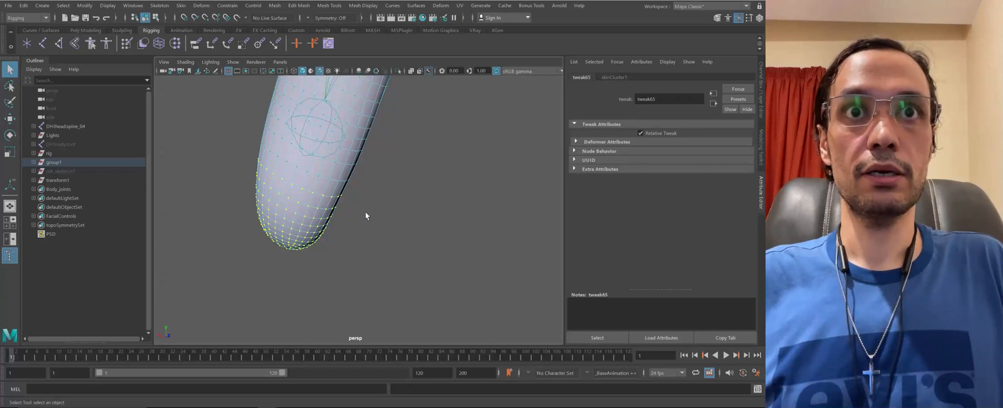
pyautogui.keyDown('alt'); pyautogui.moveTo(366, 212); pyautogui.dragTo(255, 201); pyautogui.keyUp('alt')
pyautogui.keyDown('alt'); pyautogui.moveTo(255, 201); pyautogui.dragTo(273, 185, button='middle'); pyautogui.keyUp('alt')
pyautogui.keyDown('alt'); pyautogui.moveTo(273, 185); pyautogui.dragTo(336, 190); pyautogui.keyUp('alt')
pyautogui.keyDown('alt'); pyautogui.moveTo(336, 190); pyautogui.dragTo(343, 241, button='right'); pyautogui.keyUp('alt')
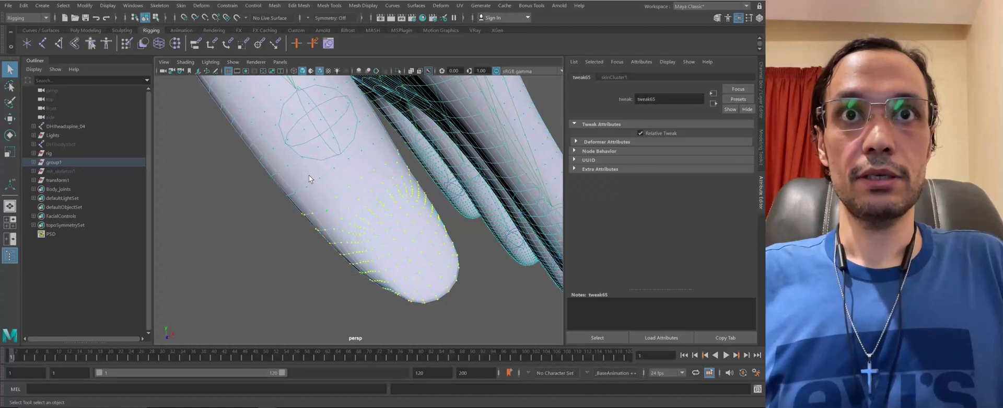
# Activate the Move tool and examine the selected thumb tip vertices relative to the last thumb joint
pyautogui.keyDown('alt'); pyautogui.moveTo(309, 175); pyautogui.dragTo(381, 257); pyautogui.keyUp('alt')
pyautogui.press('w')
pyautogui.keyDown('alt'); pyautogui.moveTo(381, 257); pyautogui.dragTo(398, 221, button='right'); pyautogui.keyUp('alt')
pyautogui.keyDown('alt'); pyautogui.moveTo(398, 221); pyautogui.dragTo(372, 168); pyautogui.keyUp('alt')
pyautogui.keyDown('alt'); pyautogui.moveTo(372, 168); pyautogui.dragTo(311, 214, button='right'); pyautogui.keyUp('alt')
pyautogui.moveTo(311, 213)
pyautogui.keyDown('alt'); pyautogui.mouseDown()
pyautogui.moveTo(326, 229)
pyautogui.moveTo(262, 259)
pyautogui.moveTo(255, 202)
pyautogui.moveTo(239, 191)
pyautogui.moveTo(250, 183)
pyautogui.moveTo(364, 206)
pyautogui.moveTo(336, 208)
pyautogui.moveTo(348, 201)
pyautogui.moveTo(315, 220)
pyautogui.moveTo(337, 208)
pyautogui.moveTo(306, 195)
pyautogui.moveTo(341, 196)
pyautogui.moveTo(325, 206)
pyautogui.mouseUp(); pyautogui.keyUp('alt')
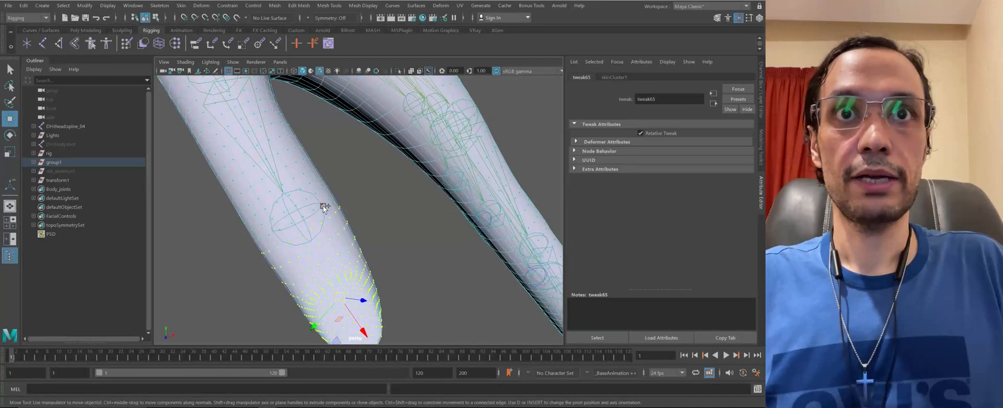
pyautogui.keyDown('alt'); pyautogui.moveTo(358, 239); pyautogui.dragTo(348, 216); pyautogui.keyUp('alt')
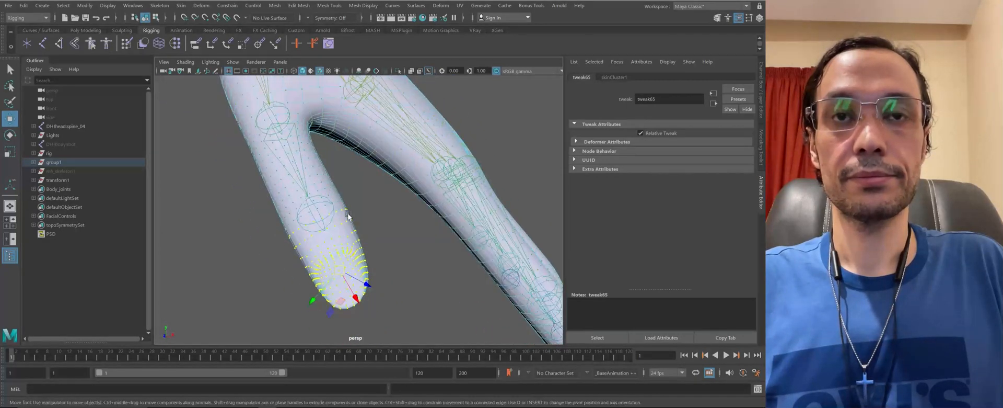
pyautogui.keyDown('alt'); pyautogui.moveTo(348, 216); pyautogui.dragTo(312, 191, button='middle'); pyautogui.keyUp('alt')
pyautogui.moveTo(297, 247); pyautogui.dragTo(261, 158, button='right')
pyautogui.moveTo(327, 219)
pyautogui.keyDown('alt'); pyautogui.mouseDown()
pyautogui.moveTo(443, 229)
pyautogui.moveTo(354, 202)
pyautogui.moveTo(381, 180)
pyautogui.moveTo(364, 167)
pyautogui.mouseUp(); pyautogui.keyUp('alt')
pyautogui.keyDown('alt'); pyautogui.moveTo(359, 159); pyautogui.dragTo(390, 233, button='right'); pyautogui.keyUp('alt')
pyautogui.keyDown('alt'); pyautogui.moveTo(389, 232); pyautogui.dragTo(359, 213); pyautogui.keyUp('alt')
# Open the Paint Skin Weights tool settings for the selected thumb tip vertices and place the window beside the thumb
pyautogui.moveTo(137, 83); pyautogui.dragTo(234, 104)
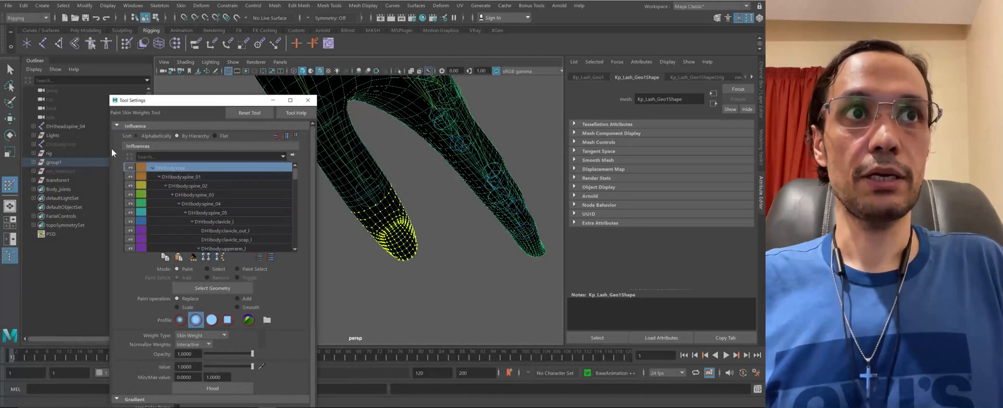
pyautogui.keyDown('alt'); pyautogui.moveTo(393, 193); pyautogui.dragTo(409, 218); pyautogui.keyUp('alt')
pyautogui.keyDown('alt'); pyautogui.moveTo(409, 218); pyautogui.dragTo(468, 258, button='right'); pyautogui.keyUp('alt')
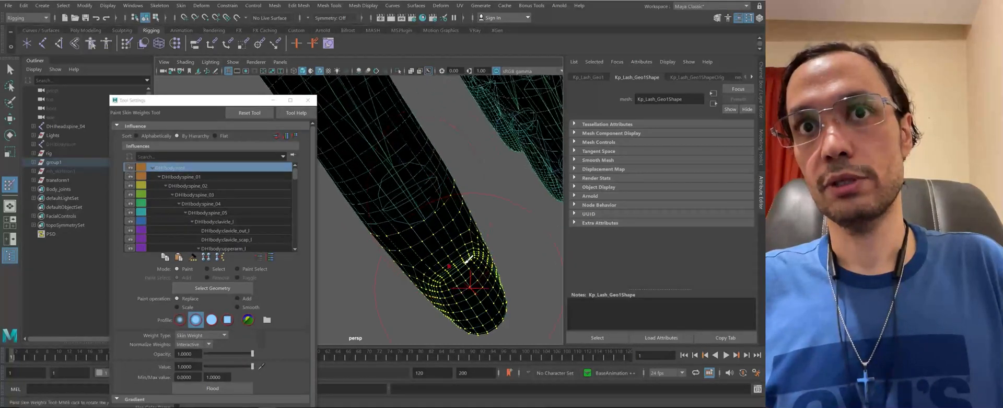
pyautogui.keyDown('alt'); pyautogui.moveTo(469, 258); pyautogui.dragTo(401, 194); pyautogui.keyUp('alt')
pyautogui.moveTo(209, 100); pyautogui.dragTo(169, 94)
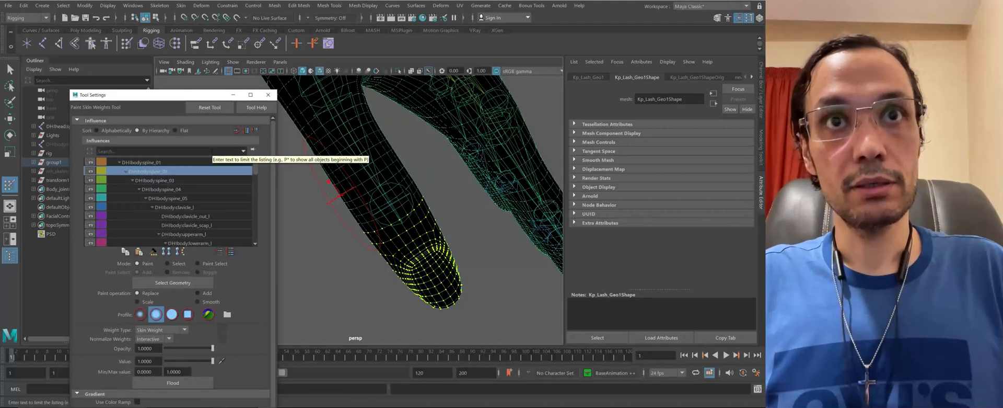
# Look through the skin influences hierarchy for the left thumb joints
pyautogui.press('Down')
pyautogui.press('Down')
pyautogui.press('Down')
pyautogui.press('Down')
pyautogui.press('Down')
pyautogui.press('Down')
pyautogui.press('Down')
pyautogui.press('Down')
pyautogui.press('Down')
pyautogui.press('Down')
pyautogui.press('Down')
pyautogui.press('Down')
pyautogui.press('Down')
pyautogui.press('Down')
pyautogui.press('Down')
pyautogui.press('Down')
pyautogui.press('Down')
pyautogui.press('Down')
pyautogui.press('Down')
pyautogui.press('Down')
pyautogui.press('Down')
pyautogui.press('Down')
pyautogui.press('Down')
pyautogui.press('Down')
pyautogui.press('Down')
pyautogui.press('Down')
pyautogui.press('Down')
pyautogui.press('Down')
pyautogui.press('Down')
pyautogui.press('Down')
pyautogui.press('Down')
pyautogui.press('Down')
pyautogui.press('Down')
pyautogui.press('Down')
pyautogui.press('Down')
pyautogui.press('Down')
pyautogui.press('Down')
pyautogui.press('Down')
pyautogui.press('Down')
pyautogui.press('Down')
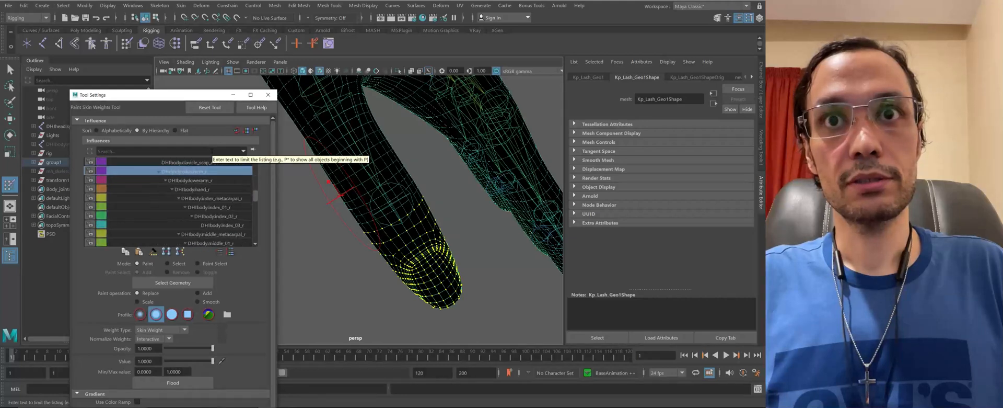
pyautogui.press('Down')
pyautogui.press('Down')
pyautogui.press('Down')
pyautogui.press('Down')
pyautogui.press('Down')
pyautogui.press('Down')
pyautogui.press('Down')
pyautogui.press('Down')
pyautogui.press('Down')
pyautogui.press('Down')
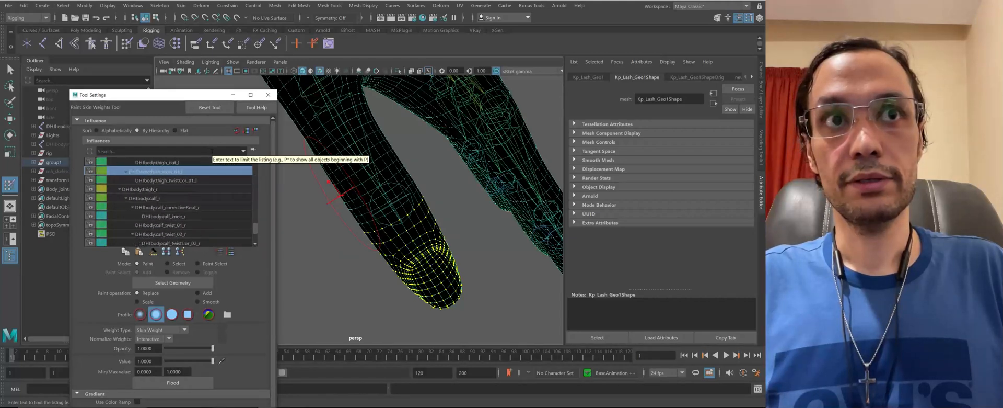
pyautogui.press('Down')
pyautogui.press('Down')
pyautogui.press('Down')
pyautogui.press('Down')
pyautogui.press('Down')
pyautogui.press('Down')
pyautogui.press('Down')
pyautogui.press('Down')
pyautogui.press('Down')
pyautogui.press('Down')
pyautogui.press('Down')
pyautogui.press('Down')
pyautogui.press('Down')
pyautogui.press('Down')
pyautogui.press('Down')
pyautogui.press('Down')
pyautogui.press('Down')
pyautogui.press('Down')
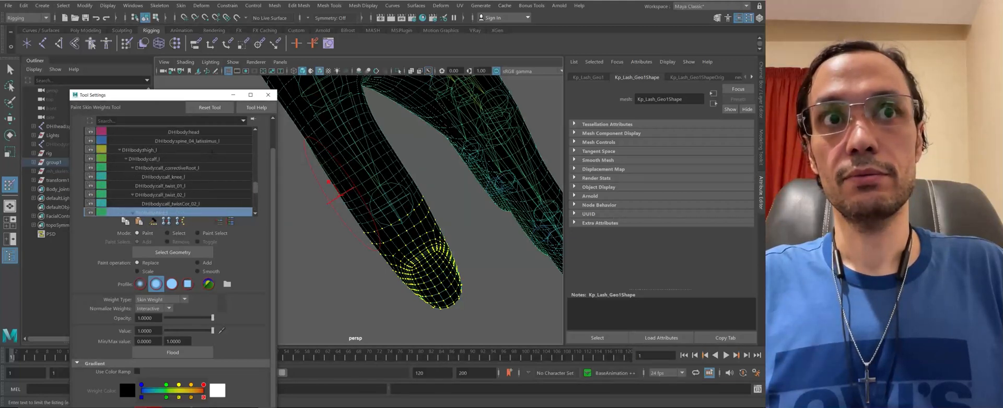
pyautogui.press('Down')
pyautogui.press('Down')
pyautogui.press('Down')
pyautogui.press('Down')
pyautogui.press('Down')
pyautogui.press('Down')
pyautogui.press('Up')
pyautogui.press('Up')
pyautogui.press('Up')
pyautogui.press('Up')
pyautogui.press('Up')
pyautogui.press('Up')
pyautogui.press('Up')
pyautogui.press('Up')
pyautogui.press('Up')
pyautogui.press('Up')
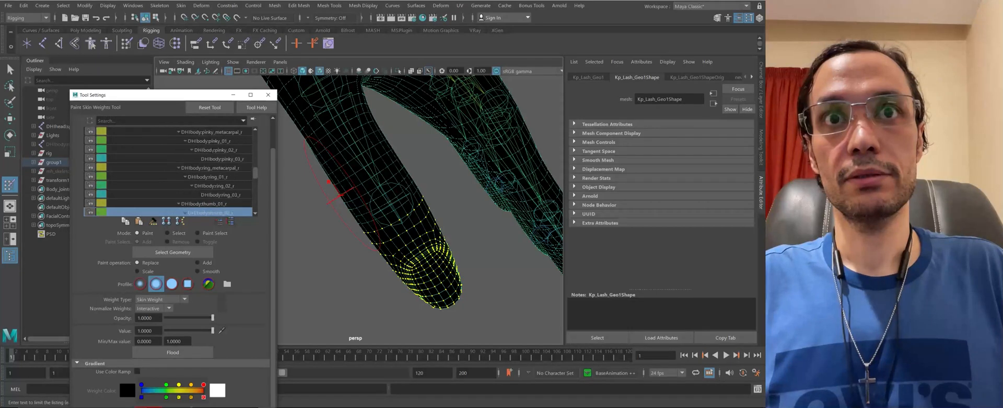
pyautogui.press('Up')
pyautogui.press('Up')
pyautogui.press('Up')
pyautogui.press('Up')
pyautogui.press('Up')
pyautogui.press('Up')
pyautogui.press('Up')
pyautogui.press('Up')
pyautogui.press('Up')
pyautogui.press('Up')
pyautogui.press('Up')
pyautogui.press('Up')
pyautogui.press('Up')
pyautogui.press('Up')
pyautogui.press('Up')
pyautogui.press('Up')
pyautogui.press('Up')
pyautogui.press('Up')
pyautogui.press('Up')
pyautogui.press('Up')
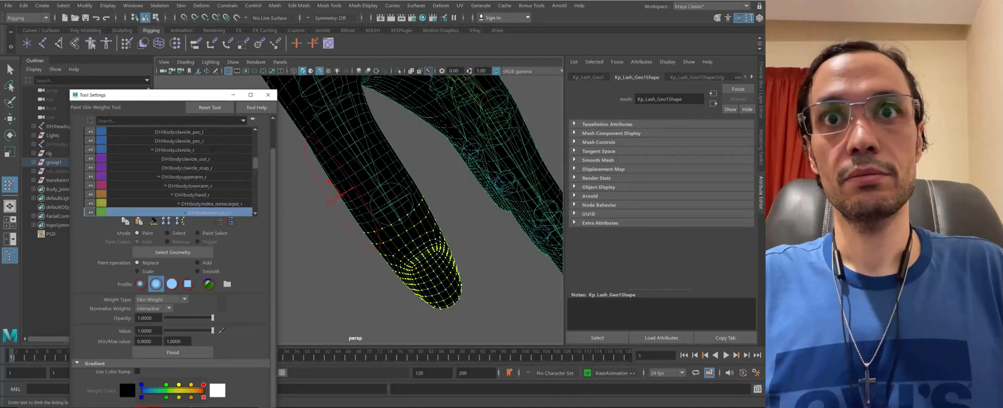
pyautogui.scroll(18, 211, 213)
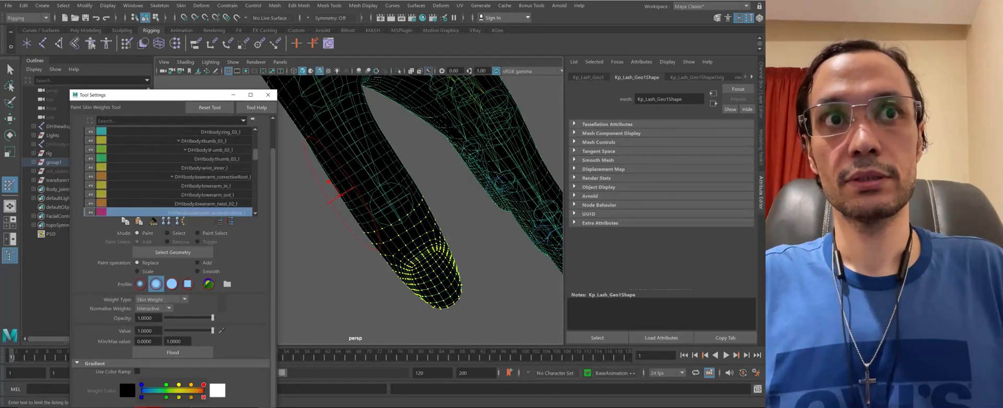
pyautogui.scroll(1, 211, 151)
pyautogui.scroll(1, 212, 151)
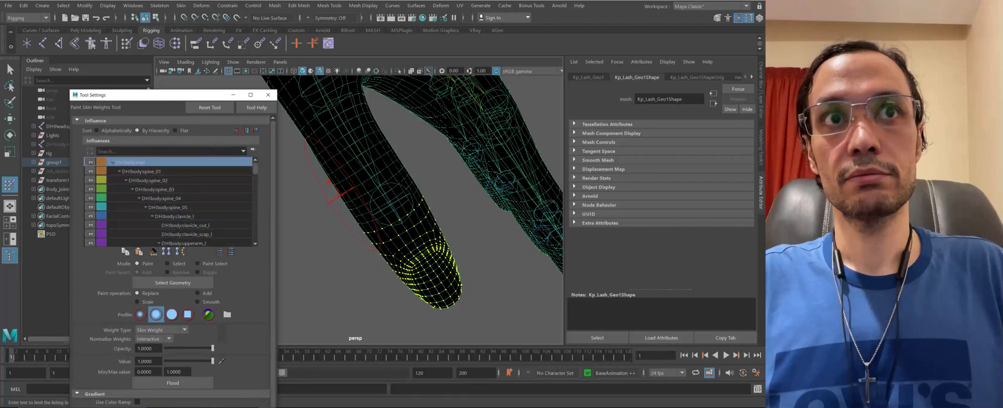
pyautogui.scroll(-6, 212, 160)
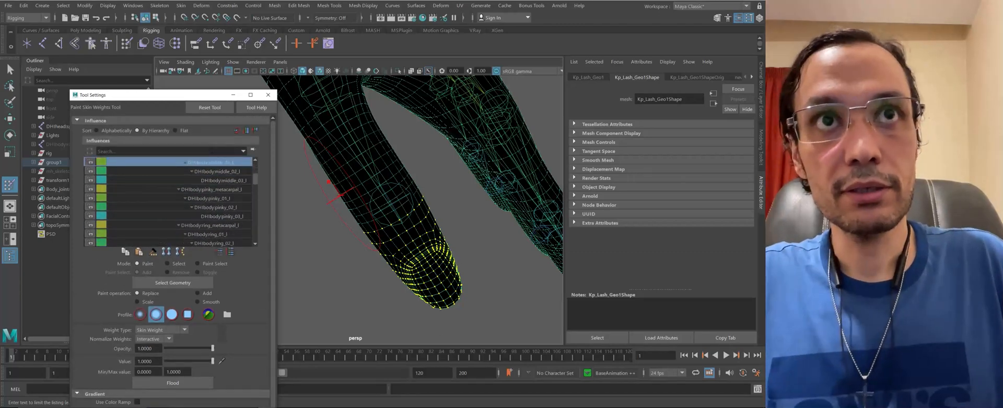
# Close the Paint Skin Weights settings, return to the Move tool and clear the thumb vertex selection
pyautogui.click(271, 96)
pyautogui.scroll(-3, 437, 254)
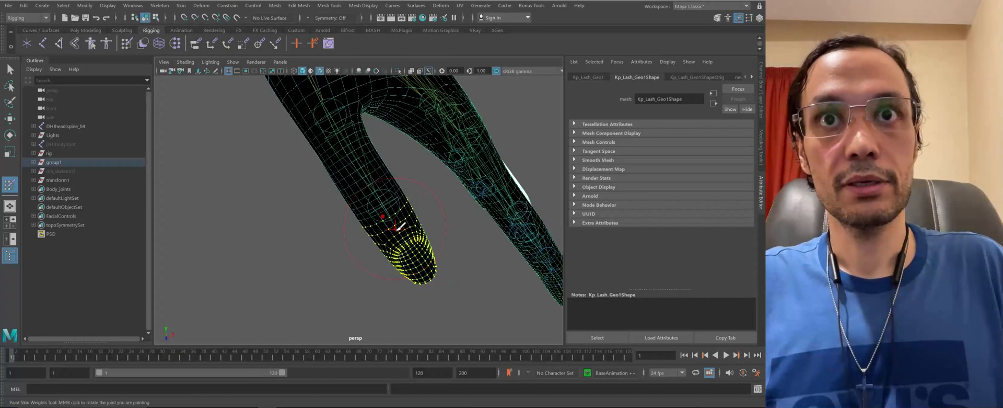
pyautogui.press('w')
pyautogui.keyDown('alt'); pyautogui.moveTo(411, 243); pyautogui.dragTo(410, 225); pyautogui.keyUp('alt')
pyautogui.scroll(-1, 410, 224)
pyautogui.scroll(3, 411, 225)
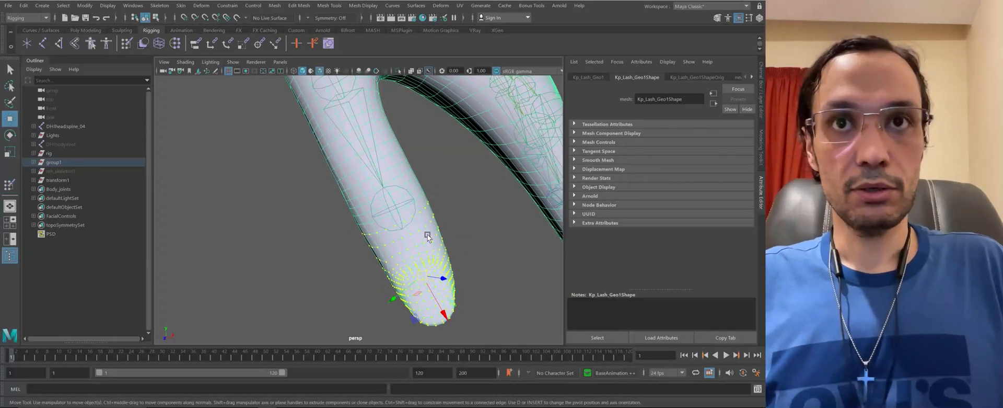
pyautogui.moveTo(441, 213); pyautogui.dragTo(468, 165, button='right')
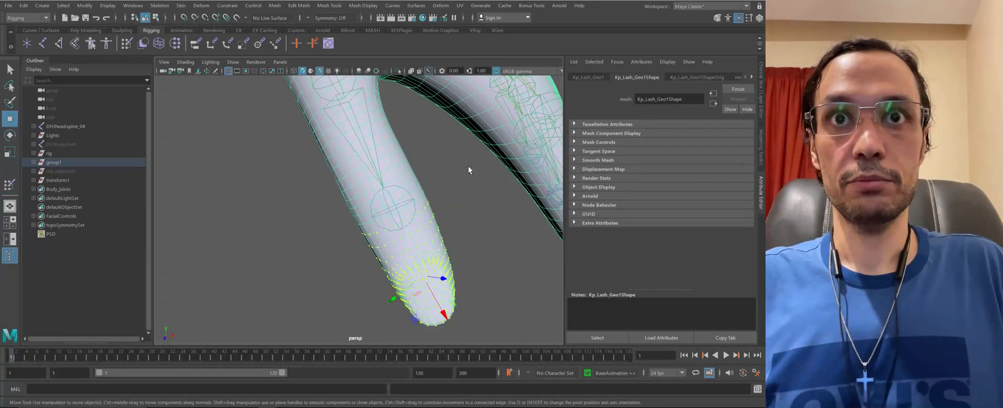
pyautogui.keyDown('alt'); pyautogui.moveTo(335, 190); pyautogui.dragTo(341, 181); pyautogui.keyUp('alt')
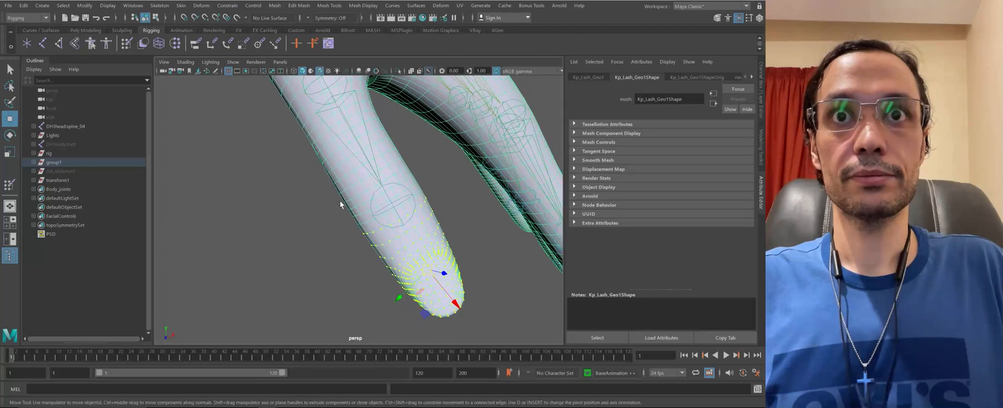
pyautogui.click(342, 194)
pyautogui.click(344, 183)
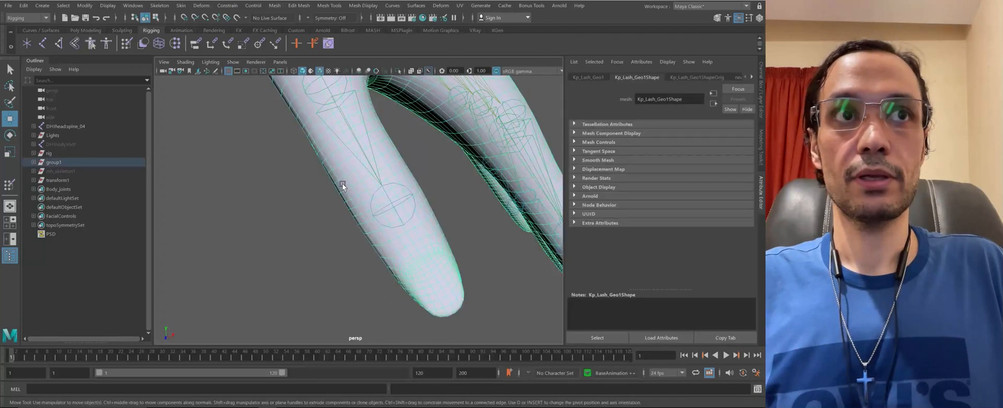
# Hide the transform1 group and unhide the DHIbody:root joint hierarchy
pyautogui.click(71, 128)
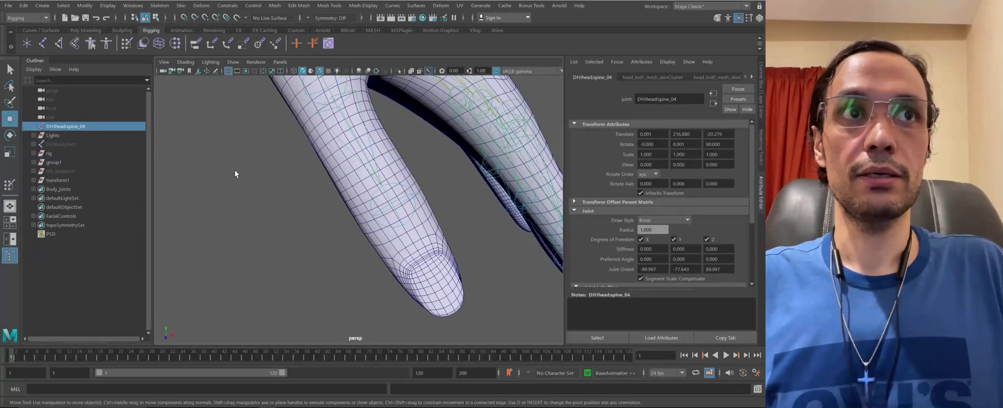
pyautogui.click(65, 180)
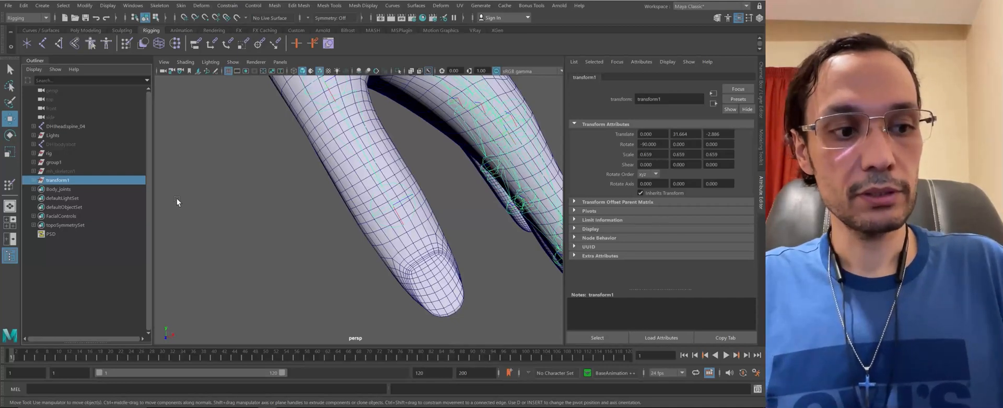
pyautogui.press('h')
pyautogui.click(68, 143)
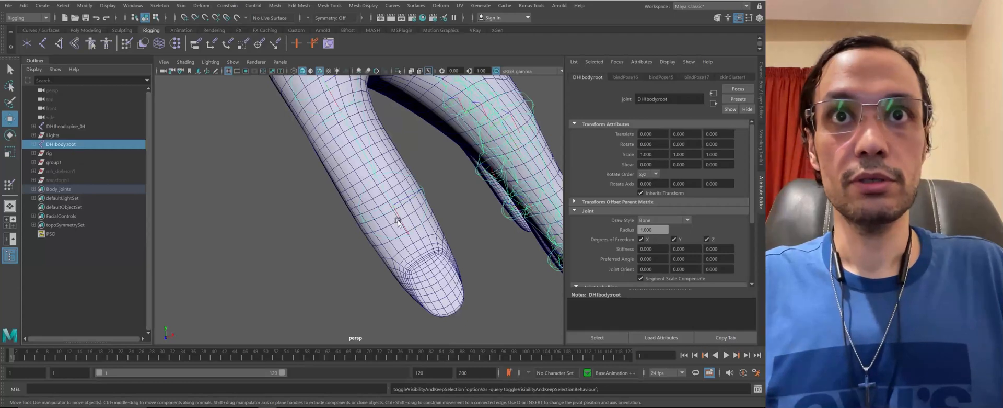
# Flood the selected left thumb tip vertices with full weight (Replace, value 1) for the DHIbody:thumb_03_l influence
pyautogui.keyDown('alt'); pyautogui.moveTo(397, 220); pyautogui.dragTo(411, 272); pyautogui.keyUp('alt')
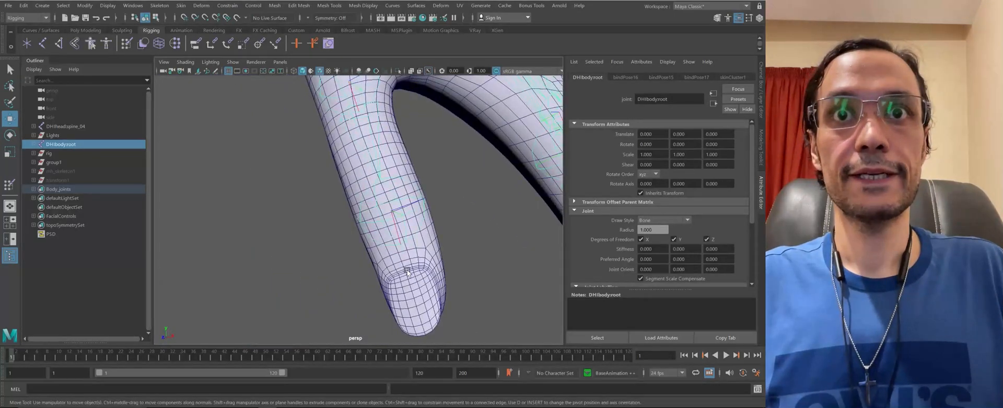
pyautogui.click(406, 271)
pyautogui.moveTo(400, 171)
pyautogui.mouseDown(button='right')
pyautogui.moveTo(357, 177)
pyautogui.moveTo(331, 152)
pyautogui.mouseUp(button='right')
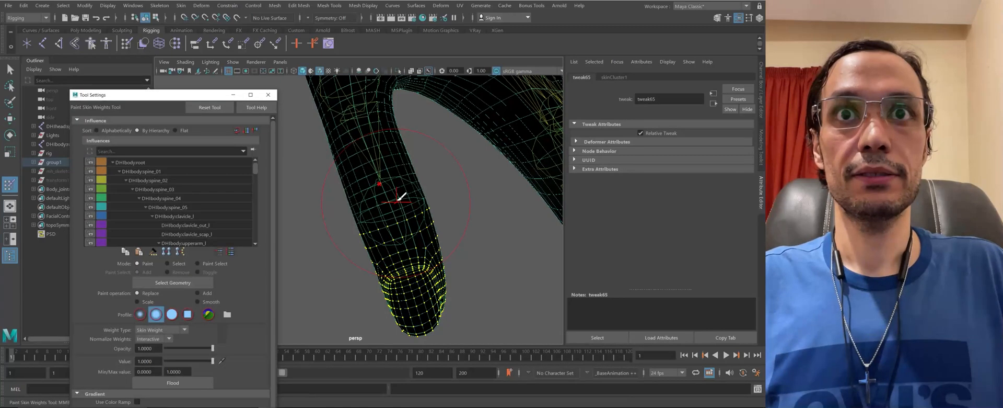
pyautogui.moveTo(401, 197); pyautogui.dragTo(397, 172, button='right')
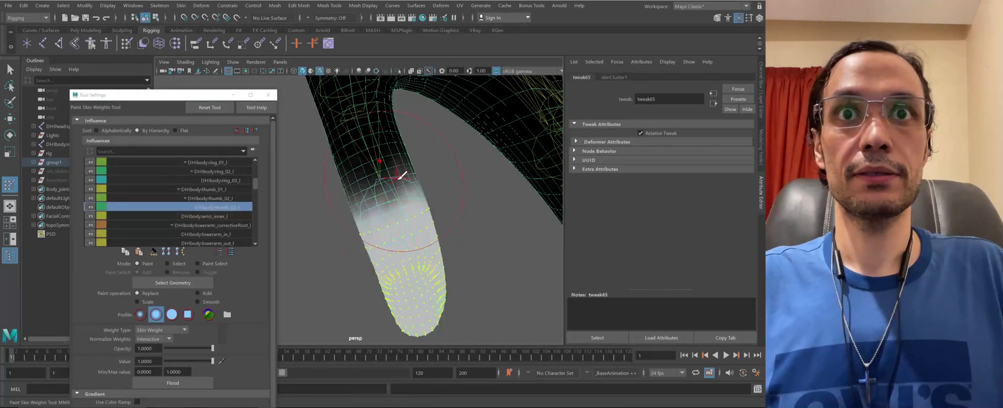
pyautogui.keyDown('alt'); pyautogui.moveTo(398, 230); pyautogui.dragTo(397, 210); pyautogui.keyUp('alt')
pyautogui.moveTo(140, 96); pyautogui.dragTo(134, 93)
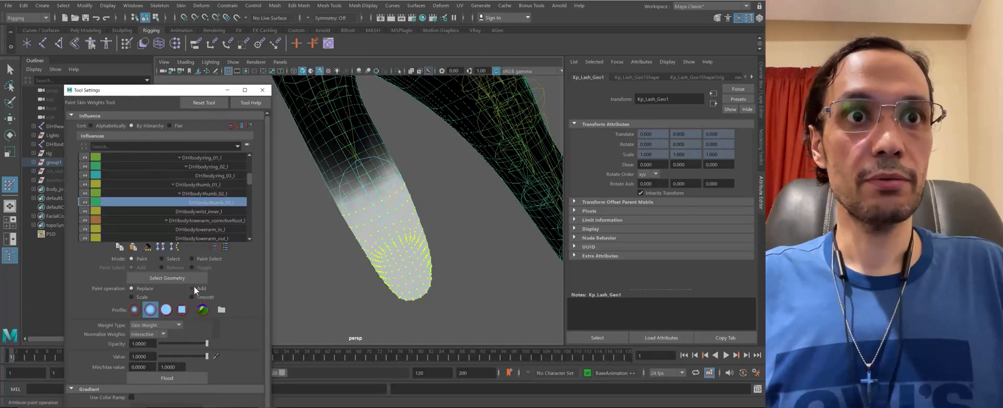
pyautogui.click(167, 377)
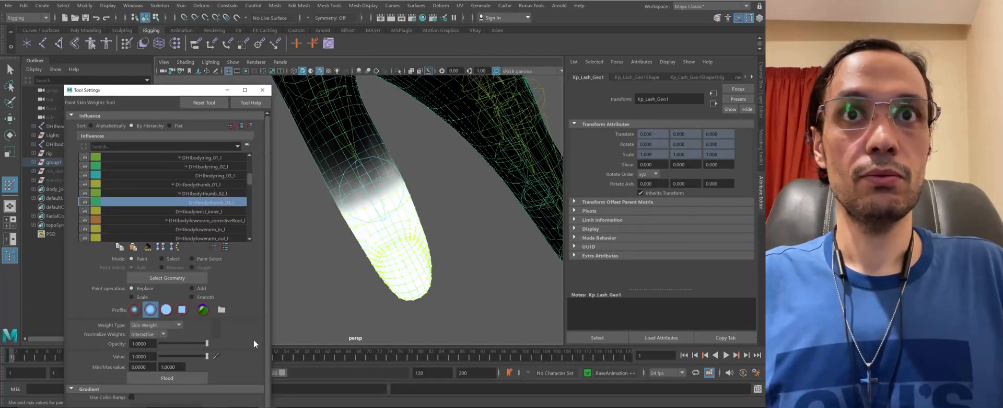
# Test-rotate the DHIbody:thumb_03_l joint to check the thumb tip's deformation, and restore its pose
pyautogui.keyDown('alt'); pyautogui.moveTo(376, 225); pyautogui.dragTo(369, 235); pyautogui.keyUp('alt')
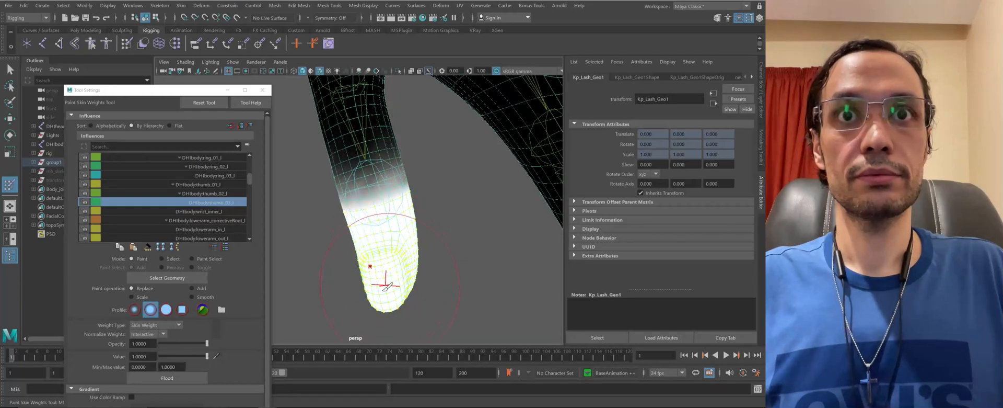
pyautogui.press('w')
pyautogui.click(374, 208)
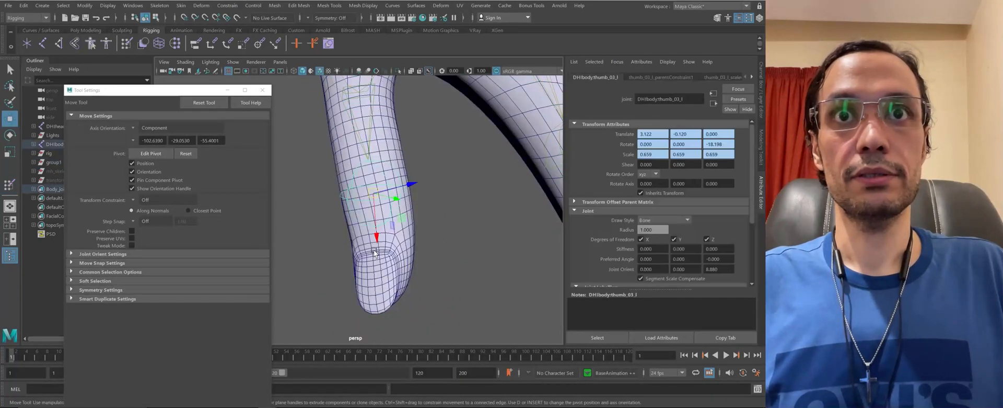
pyautogui.press('e')
pyautogui.moveTo(359, 216); pyautogui.dragTo(337, 221)
pyautogui.keyDown('alt'); pyautogui.moveTo(433, 253); pyautogui.dragTo(392, 235); pyautogui.keyUp('alt')
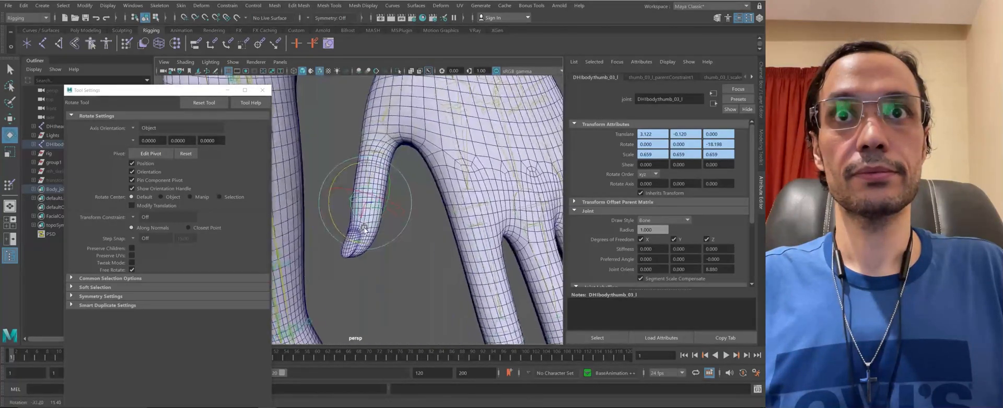
pyautogui.keyDown('alt'); pyautogui.moveTo(392, 235); pyautogui.dragTo(311, 124, button='middle'); pyautogui.keyUp('alt')
# Isolate the character mesh and select the vertices of the left index fingertip
pyautogui.keyDown('alt'); pyautogui.moveTo(403, 282); pyautogui.dragTo(491, 313); pyautogui.keyUp('alt')
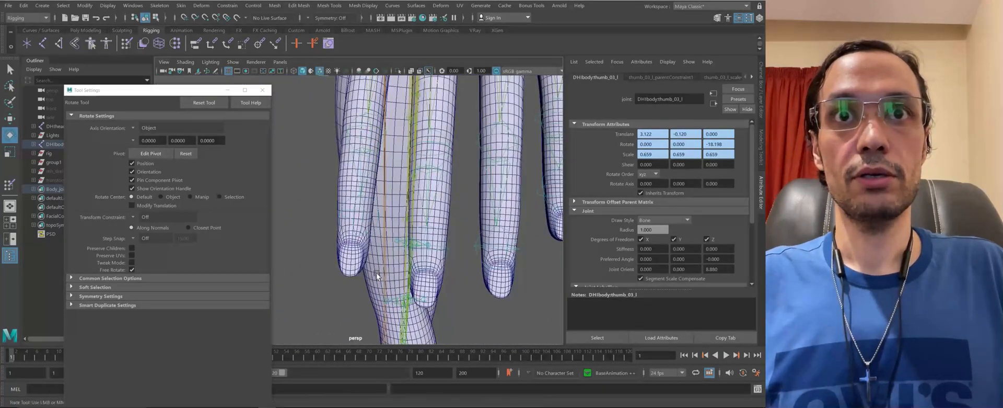
pyautogui.keyDown('alt'); pyautogui.moveTo(377, 272); pyautogui.dragTo(465, 311, button='right'); pyautogui.keyUp('alt')
pyautogui.keyDown('alt'); pyautogui.moveTo(465, 311); pyautogui.dragTo(454, 310); pyautogui.keyUp('alt')
pyautogui.click(440, 294)
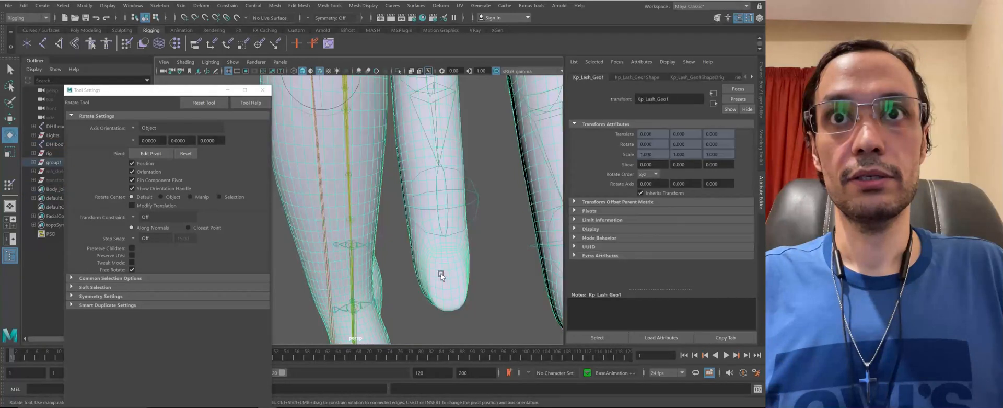
pyautogui.keyDown('alt'); pyautogui.moveTo(440, 277); pyautogui.dragTo(442, 277); pyautogui.keyUp('alt')
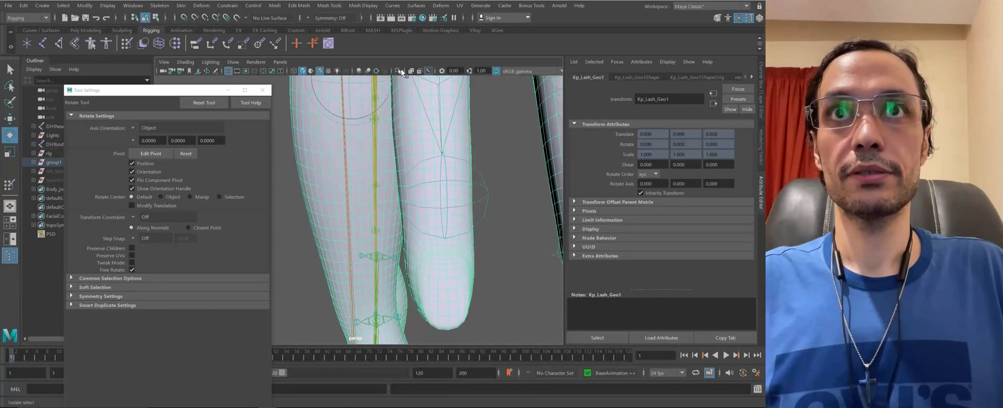
pyautogui.click(398, 73)
pyautogui.scroll(4, 459, 223)
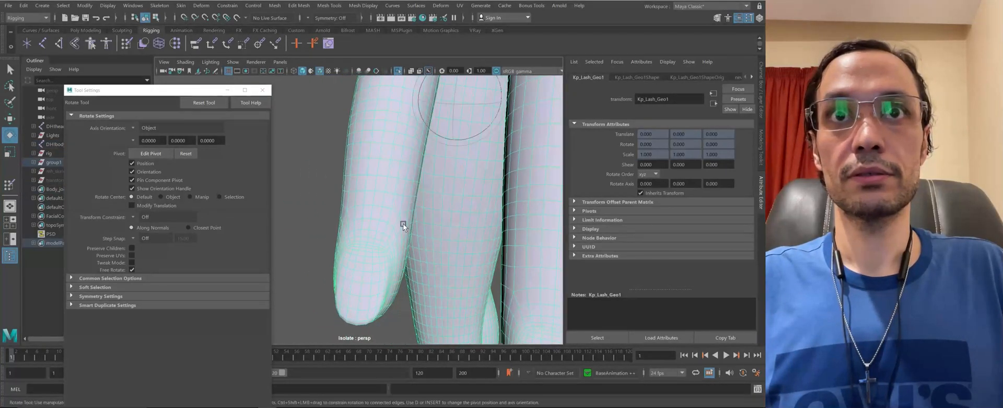
pyautogui.press('F8')
pyautogui.moveTo(324, 190); pyautogui.dragTo(406, 312)
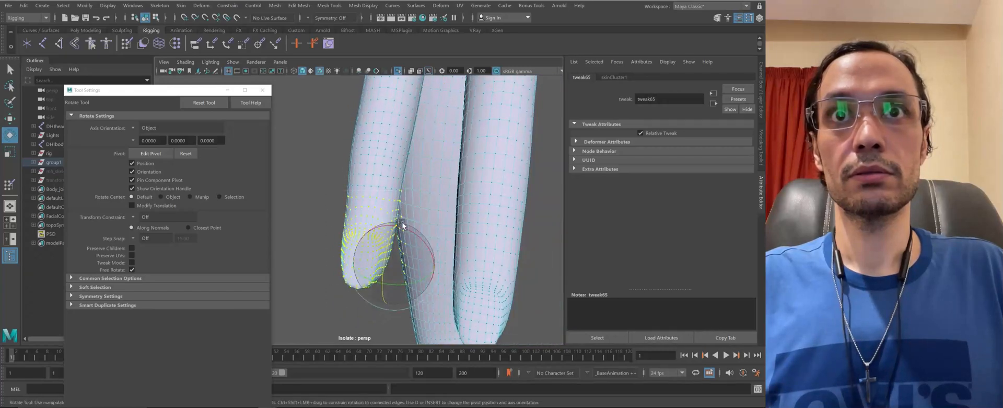
# Inspect the index fingertip selection from several sides and deselect the stray vertices caught on the leg
pyautogui.moveTo(404, 201)
pyautogui.keyDown('alt'); pyautogui.mouseDown()
pyautogui.moveTo(367, 176)
pyautogui.moveTo(386, 230)
pyautogui.moveTo(468, 210)
pyautogui.moveTo(421, 183)
pyautogui.moveTo(410, 204)
pyautogui.mouseUp(); pyautogui.keyUp('alt')
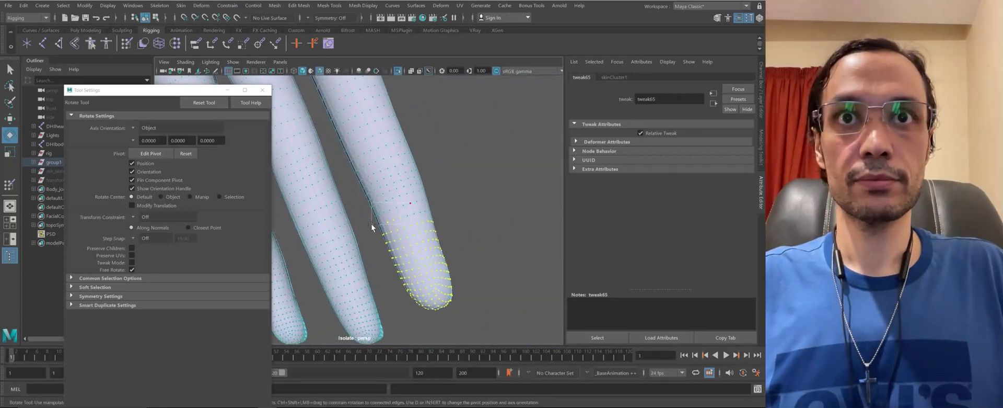
pyautogui.keyDown('ctrl'); pyautogui.moveTo(371, 224); pyautogui.dragTo(375, 221); pyautogui.keyUp('ctrl')
pyautogui.keyDown('alt'); pyautogui.moveTo(447, 229); pyautogui.dragTo(383, 206); pyautogui.keyUp('alt')
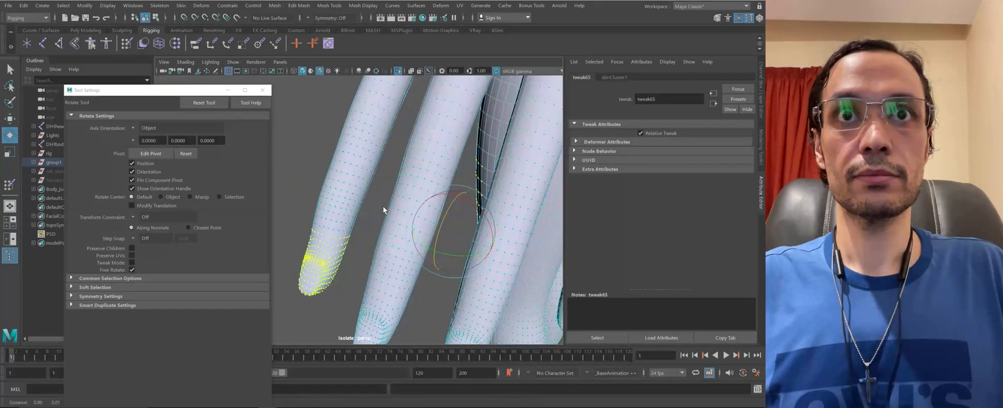
pyautogui.keyDown('alt'); pyautogui.moveTo(384, 206); pyautogui.dragTo(347, 183, button='right'); pyautogui.keyUp('alt')
pyautogui.keyDown('alt'); pyautogui.moveTo(347, 183); pyautogui.dragTo(453, 243); pyautogui.keyUp('alt')
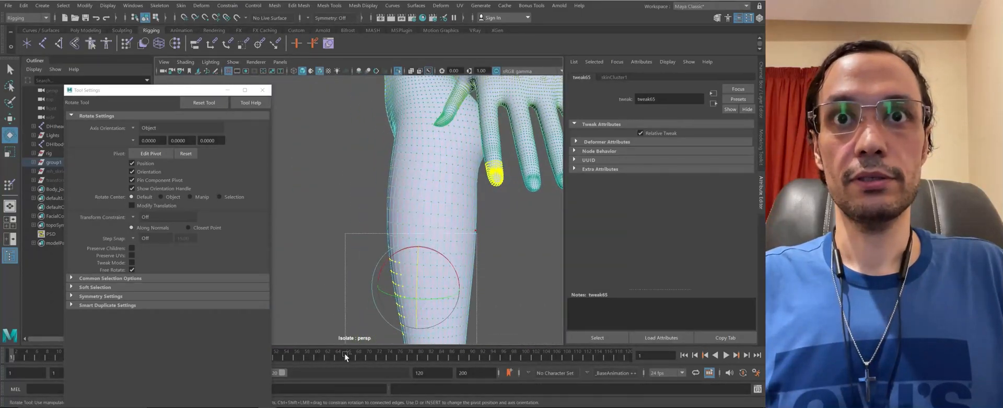
pyautogui.keyDown('ctrl'); pyautogui.moveTo(344, 354); pyautogui.dragTo(346, 353); pyautogui.keyUp('ctrl')
pyautogui.keyDown('alt'); pyautogui.moveTo(490, 248); pyautogui.dragTo(449, 272); pyautogui.keyUp('alt')
# Turn off isolation and flood the selected index fingertip vertices with full weight (Replace, value 1) for DHIbody:index_03_l
pyautogui.press('w')
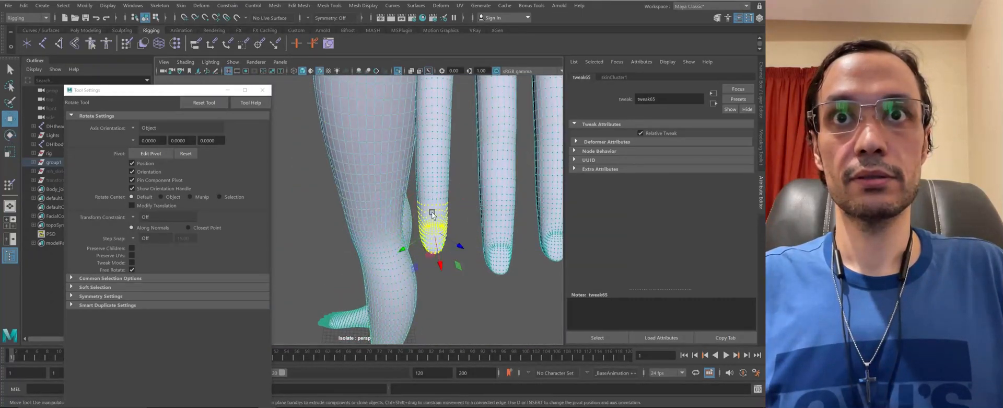
pyautogui.moveTo(432, 213); pyautogui.dragTo(391, 161, button='right')
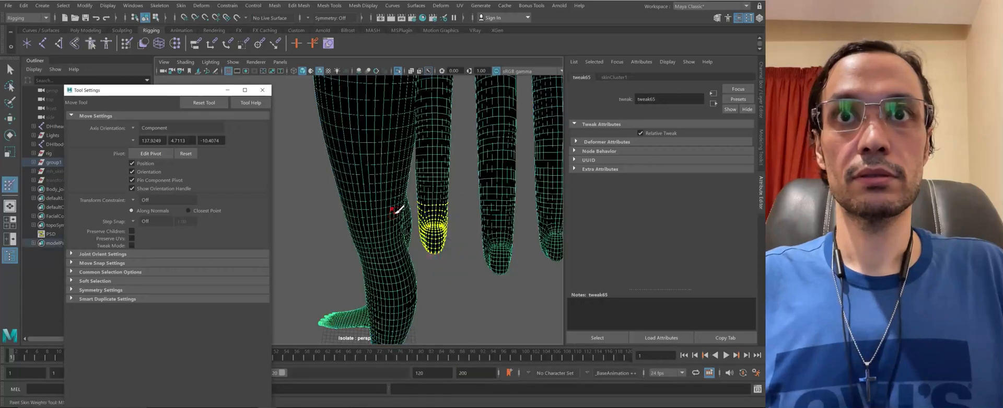
pyautogui.moveTo(395, 212)
pyautogui.keyDown('alt'); pyautogui.mouseDown()
pyautogui.moveTo(379, 215)
pyautogui.moveTo(416, 257)
pyautogui.mouseUp(); pyautogui.keyUp('alt')
pyautogui.click(397, 72)
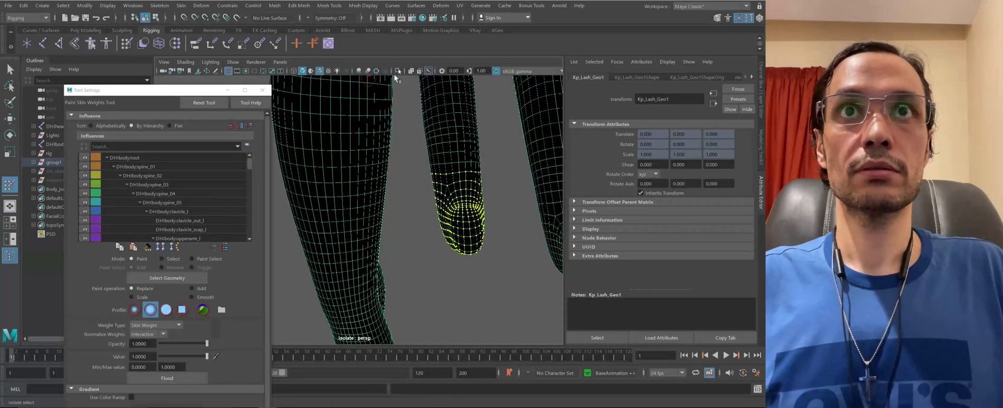
pyautogui.click(397, 71)
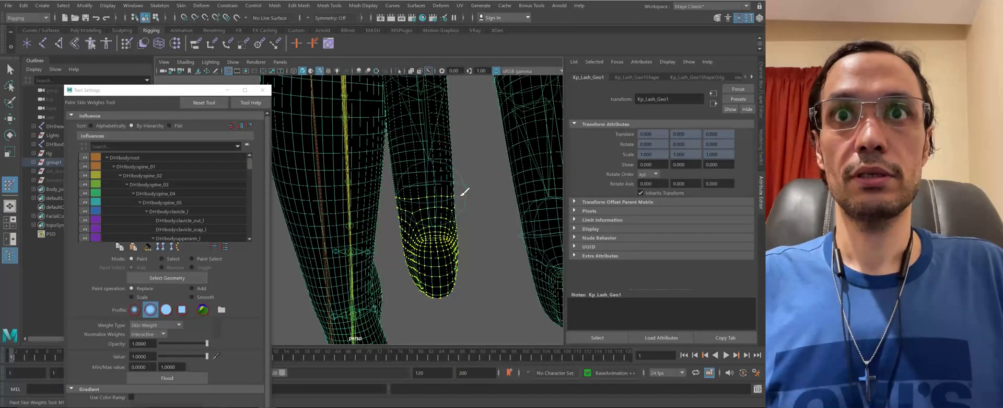
pyautogui.moveTo(462, 168); pyautogui.dragTo(466, 169, button='right')
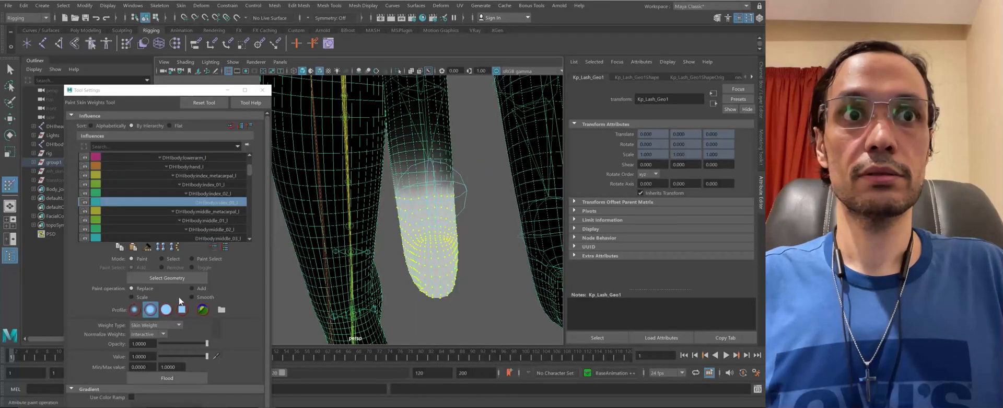
pyautogui.click(167, 377)
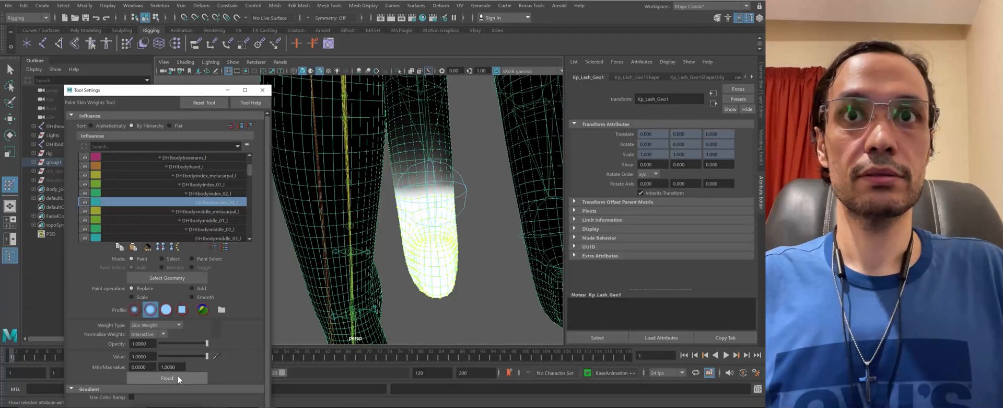
# Test-rotate the DHIbody:index_03_l joint to check the fingertip's deformation, and undo the rotation
pyautogui.keyDown('alt'); pyautogui.moveTo(437, 238); pyautogui.dragTo(465, 209); pyautogui.keyUp('alt')
pyautogui.press('w')
pyautogui.click(475, 205)
pyautogui.press('e')
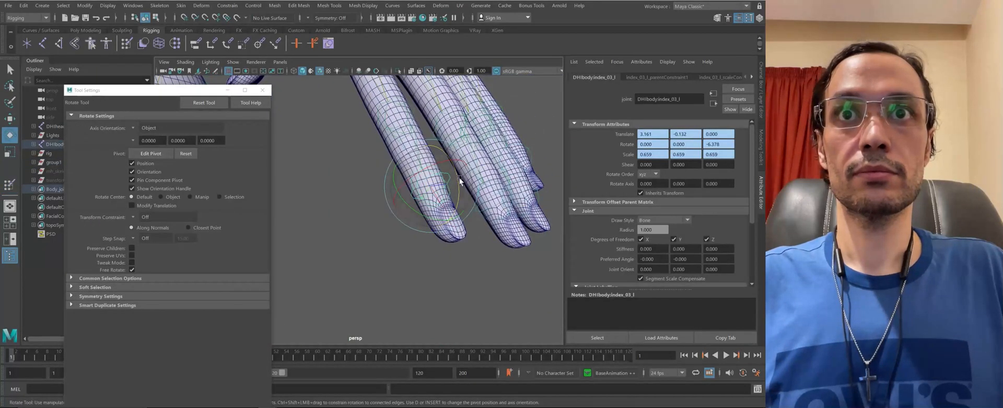
pyautogui.moveTo(459, 178); pyautogui.dragTo(413, 261)
pyautogui.hotkey('ctrl', 'z')
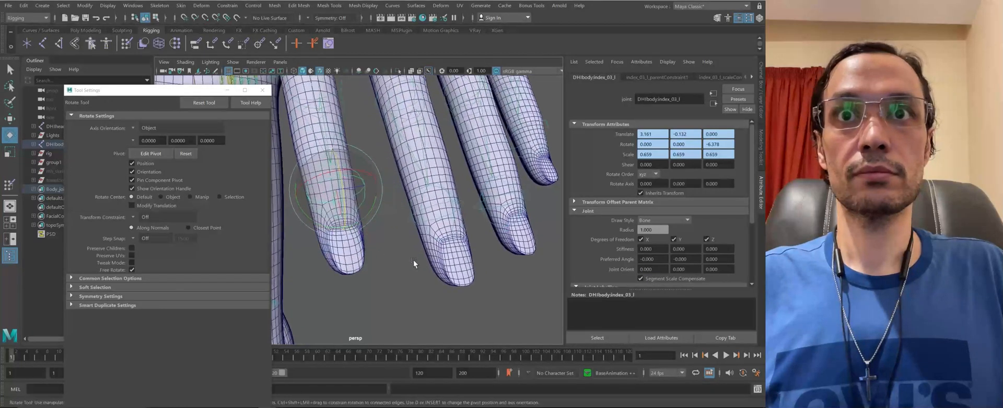
# Isolate the character mesh and select only the vertices of the left middle fingertip
pyautogui.keyDown('alt'); pyautogui.moveTo(451, 281); pyautogui.dragTo(429, 277); pyautogui.keyUp('alt')
pyautogui.click(428, 276)
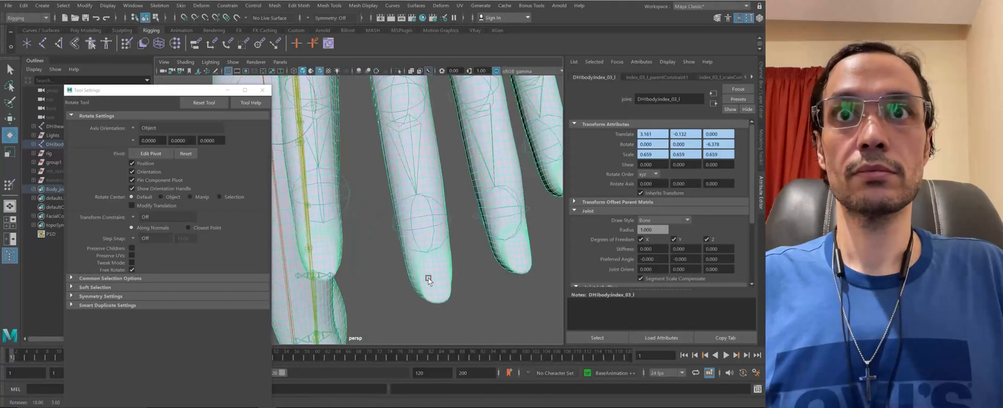
pyautogui.click(398, 71)
pyautogui.keyDown('alt'); pyautogui.moveTo(397, 167); pyautogui.dragTo(465, 272); pyautogui.keyUp('alt')
pyautogui.press('F8')
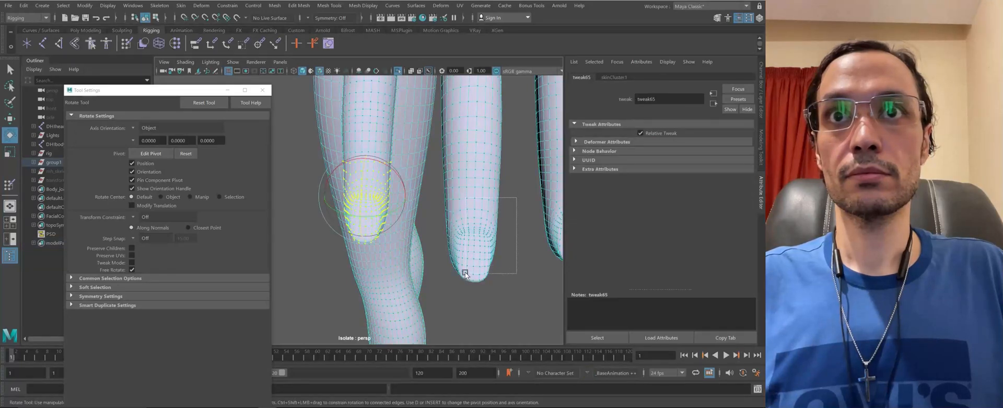
pyautogui.moveTo(506, 199); pyautogui.dragTo(440, 306)
pyautogui.keyDown('alt'); pyautogui.moveTo(440, 305); pyautogui.dragTo(448, 152); pyautogui.keyUp('alt')
# Turn off isolation and flood the selected middle fingertip vertices with full weight (Replace, value 1) for the third middle-finger joint
pyautogui.click(397, 72)
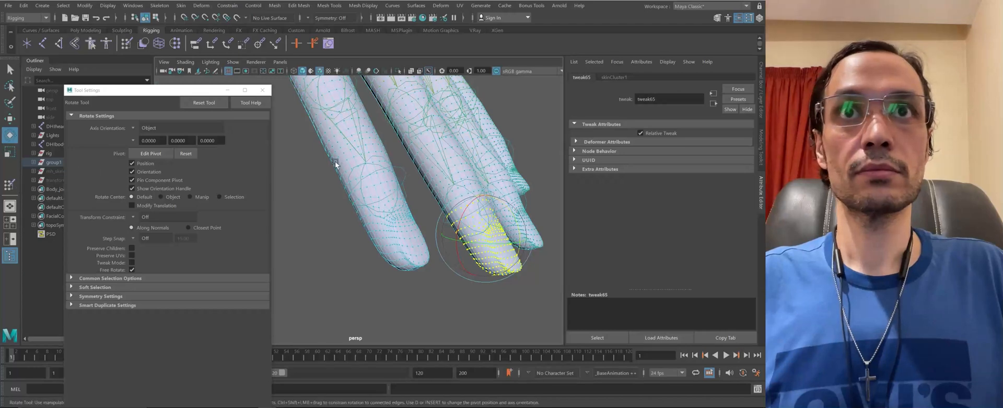
pyautogui.moveTo(340, 154); pyautogui.dragTo(271, 135, button='right')
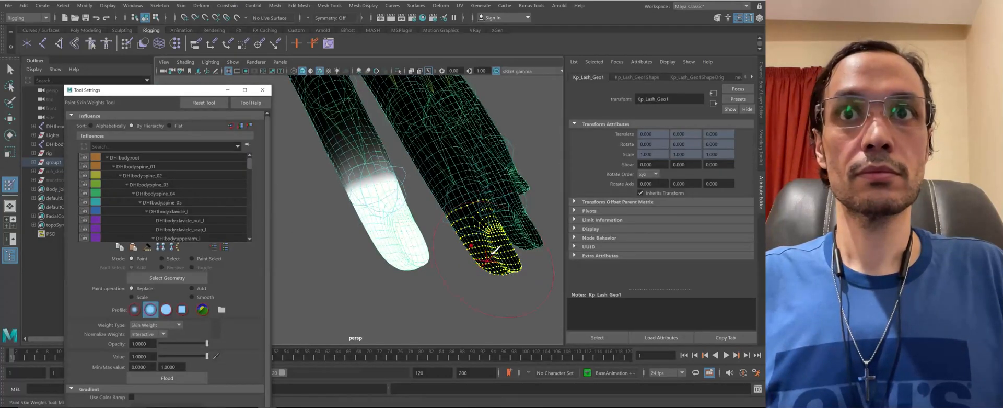
pyautogui.keyDown('alt'); pyautogui.moveTo(491, 255); pyautogui.dragTo(456, 196); pyautogui.keyUp('alt')
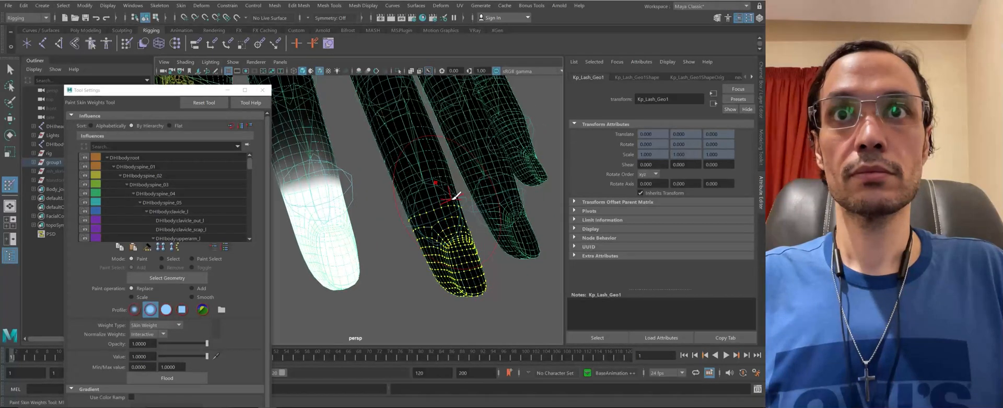
pyautogui.moveTo(453, 198); pyautogui.dragTo(452, 172, button='right')
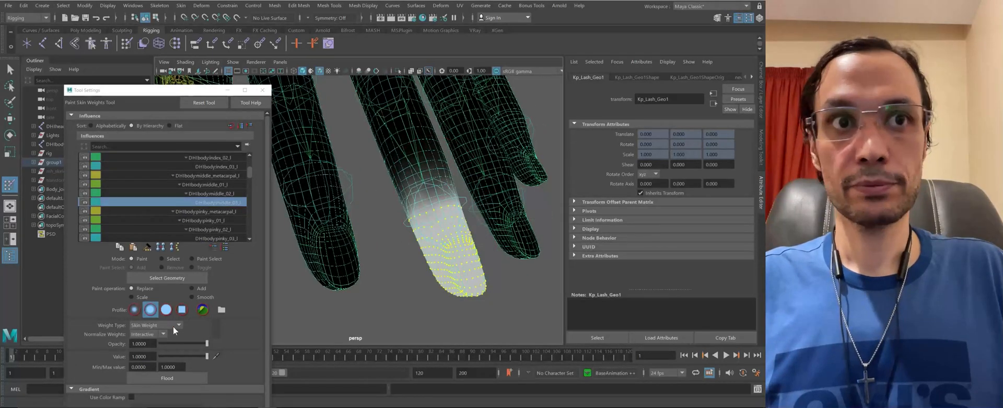
pyautogui.click(181, 379)
# Leave the weight painting, isolate the character mesh and select the vertices of the left ring fingertip
pyautogui.moveTo(478, 243)
pyautogui.keyDown('alt'); pyautogui.mouseDown()
pyautogui.moveTo(405, 198)
pyautogui.moveTo(422, 212)
pyautogui.mouseUp(); pyautogui.keyUp('alt')
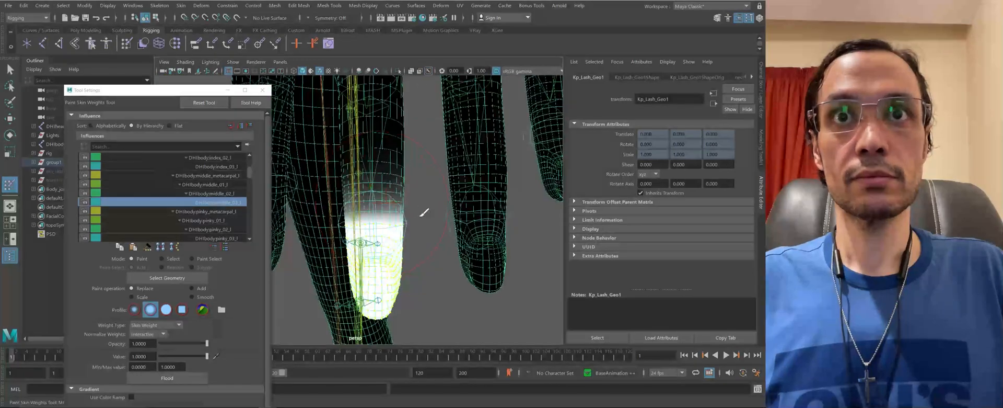
pyautogui.press('w')
pyautogui.keyDown('alt'); pyautogui.moveTo(431, 207); pyautogui.dragTo(410, 196, button='middle'); pyautogui.keyUp('alt')
pyautogui.keyDown('alt'); pyautogui.moveTo(410, 198); pyautogui.dragTo(468, 199); pyautogui.keyUp('alt')
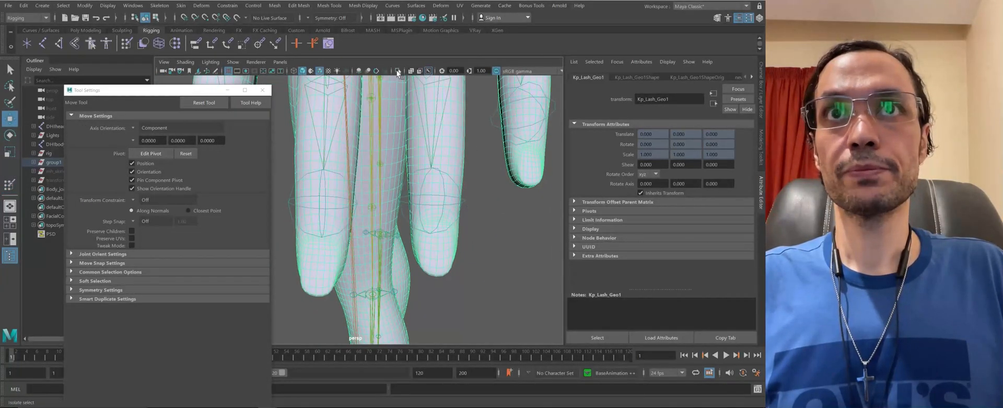
pyautogui.click(399, 73)
pyautogui.keyDown('alt'); pyautogui.moveTo(492, 246); pyautogui.dragTo(487, 229); pyautogui.keyUp('alt')
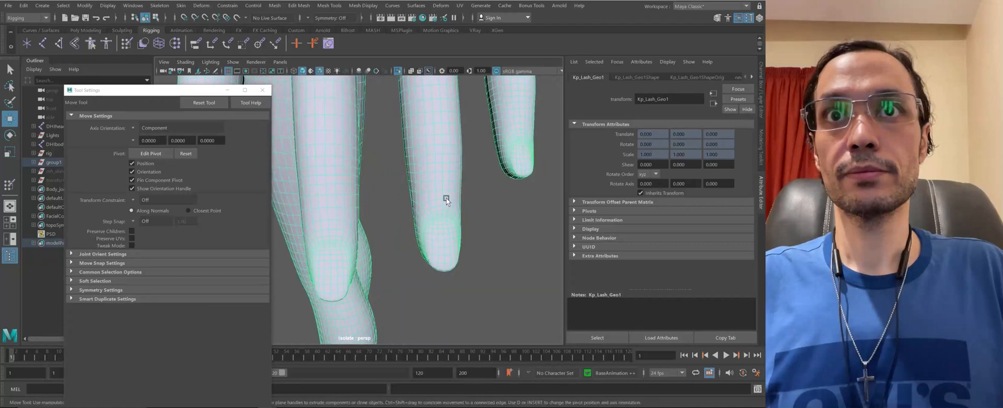
pyautogui.moveTo(478, 190); pyautogui.dragTo(399, 297)
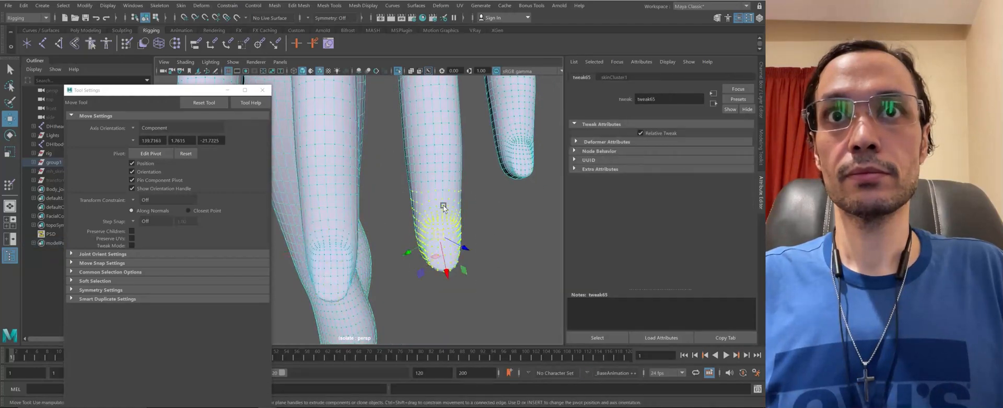
pyautogui.keyDown('alt'); pyautogui.moveTo(443, 204); pyautogui.dragTo(407, 195); pyautogui.keyUp('alt')
pyautogui.moveTo(422, 165)
pyautogui.keyDown('alt'); pyautogui.mouseDown()
pyautogui.moveTo(395, 146)
pyautogui.moveTo(394, 101)
pyautogui.moveTo(338, 140)
pyautogui.moveTo(357, 159)
pyautogui.moveTo(415, 165)
pyautogui.mouseUp(); pyautogui.keyUp('alt')
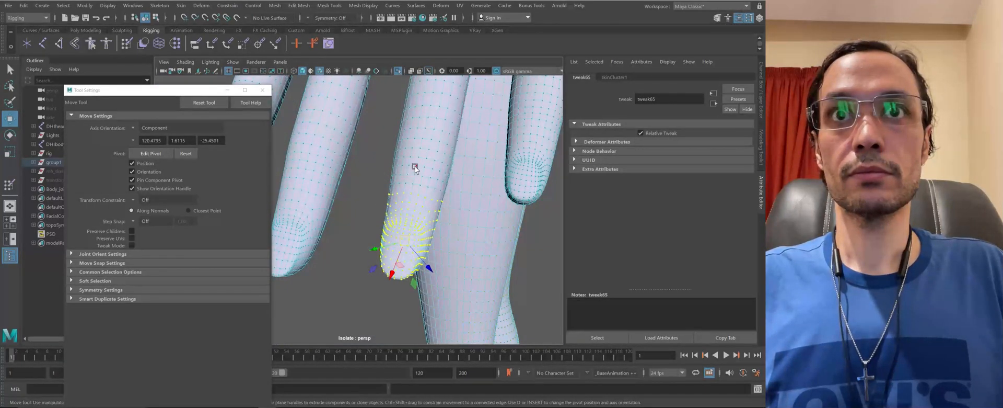
# Turn off isolation and flood the selected left ring fingertip vertices with full DHIbody:ring_03_l weight (Replace, value 1)
pyautogui.moveTo(413, 150); pyautogui.dragTo(382, 130, button='right')
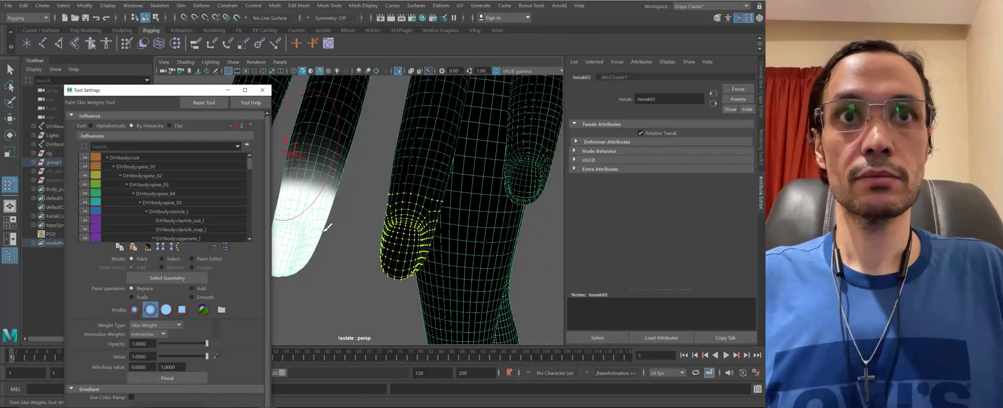
pyautogui.keyDown('alt'); pyautogui.moveTo(336, 173); pyautogui.dragTo(367, 175); pyautogui.keyUp('alt')
pyautogui.click(398, 72)
pyautogui.keyDown('alt'); pyautogui.moveTo(441, 225); pyautogui.dragTo(459, 185); pyautogui.keyUp('alt')
pyautogui.moveTo(460, 184); pyautogui.dragTo(459, 163, button='right')
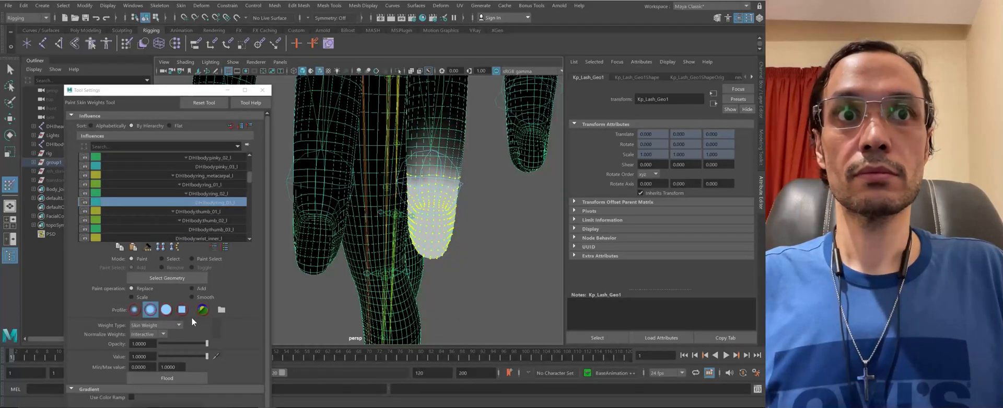
pyautogui.click(183, 379)
pyautogui.keyDown('alt'); pyautogui.moveTo(400, 228); pyautogui.dragTo(368, 247, button='middle'); pyautogui.keyUp('alt')
pyautogui.keyDown('alt'); pyautogui.moveTo(367, 248); pyautogui.dragTo(437, 222); pyautogui.keyUp('alt')
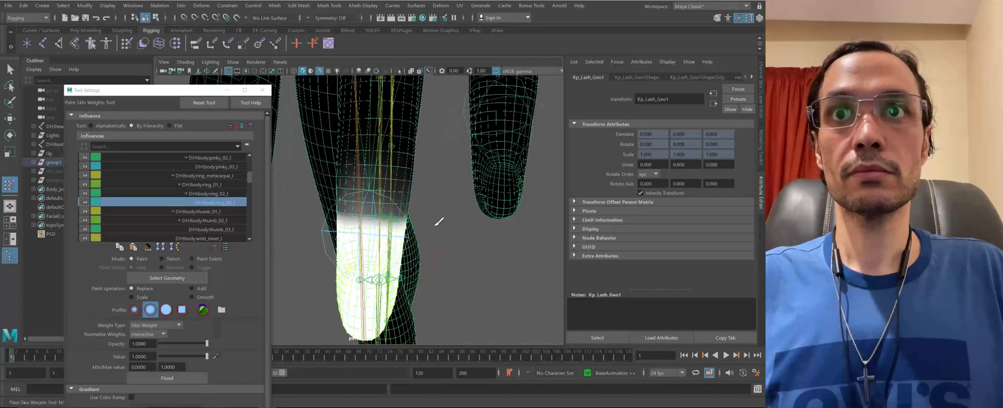
# Leave the weight painting, isolate the character mesh and select the vertices of the left pinky fingertip
pyautogui.press('w')
pyautogui.keyDown('alt'); pyautogui.moveTo(502, 205); pyautogui.dragTo(472, 256, button='middle'); pyautogui.keyUp('alt')
pyautogui.keyDown('alt'); pyautogui.moveTo(517, 218); pyautogui.dragTo(440, 194); pyautogui.keyUp('alt')
pyautogui.hotkey('ctrl', '1')
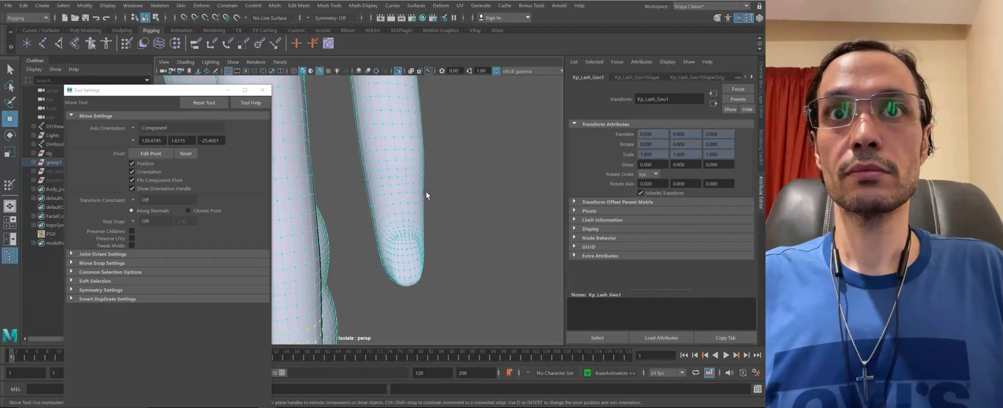
pyautogui.press('F9')
pyautogui.moveTo(438, 188); pyautogui.dragTo(366, 299)
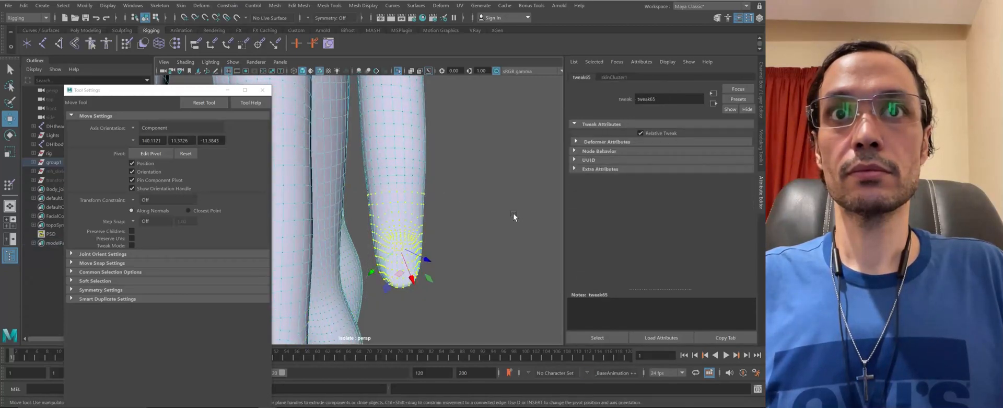
pyautogui.scroll(3, 419, 151)
pyautogui.keyDown('alt'); pyautogui.moveTo(420, 152); pyautogui.dragTo(425, 174); pyautogui.keyUp('alt')
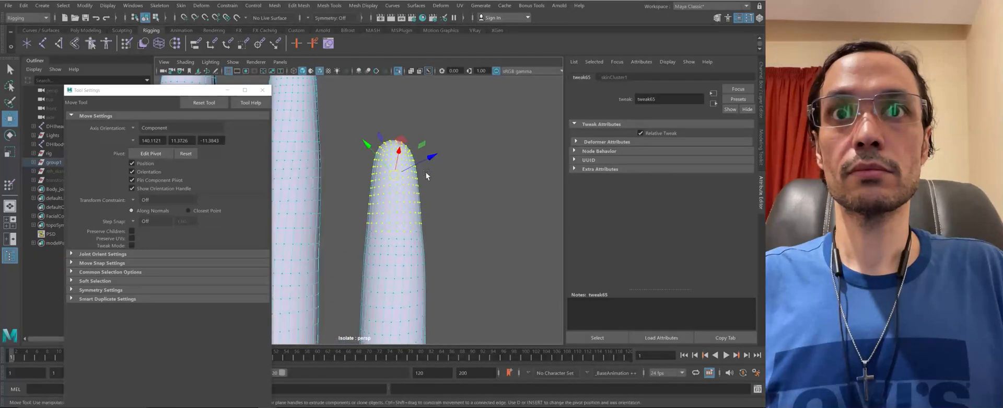
pyautogui.scroll(2, 436, 240)
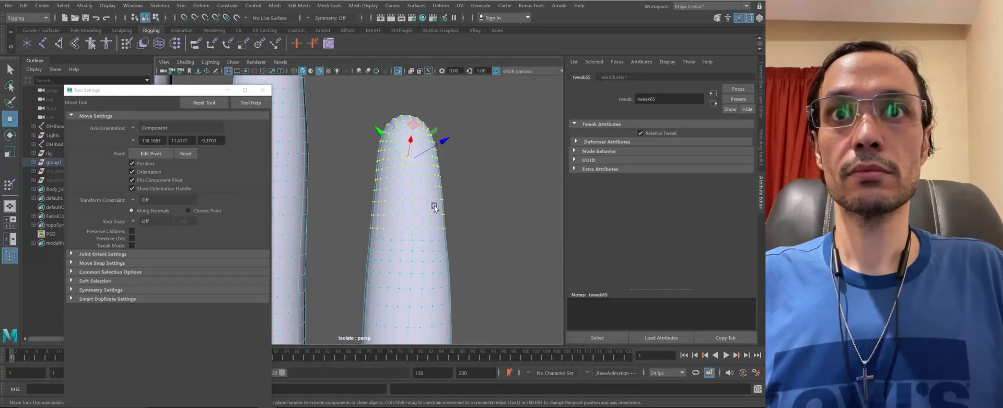
pyautogui.keyDown('alt'); pyautogui.moveTo(434, 205); pyautogui.dragTo(421, 162); pyautogui.keyUp('alt')
pyautogui.moveTo(421, 162); pyautogui.dragTo(405, 159, button='right')
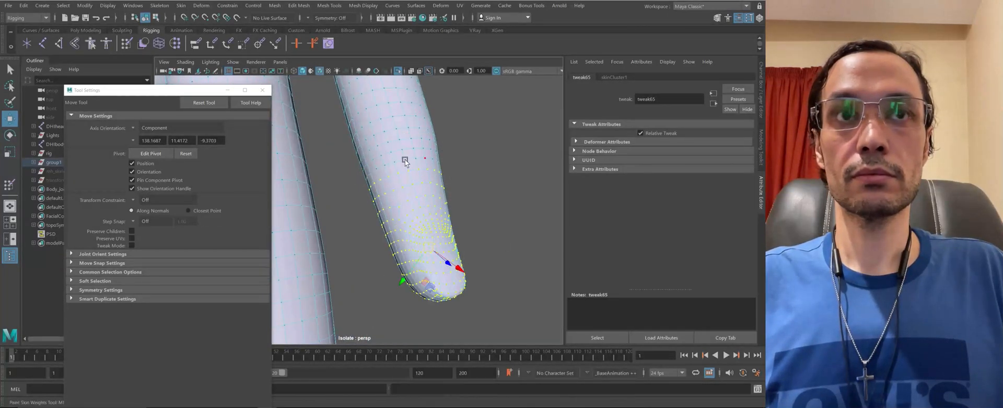
# Turn off isolation, flood the selected pinky fingertip vertices with full DHIbody:pinky_03_l weight (Replace, value 1), and close the tool settings
pyautogui.click(10, 184)
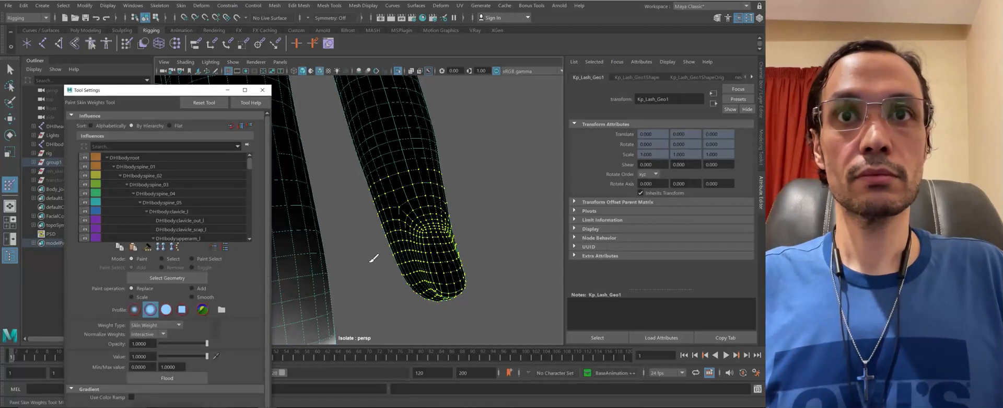
pyautogui.click(399, 72)
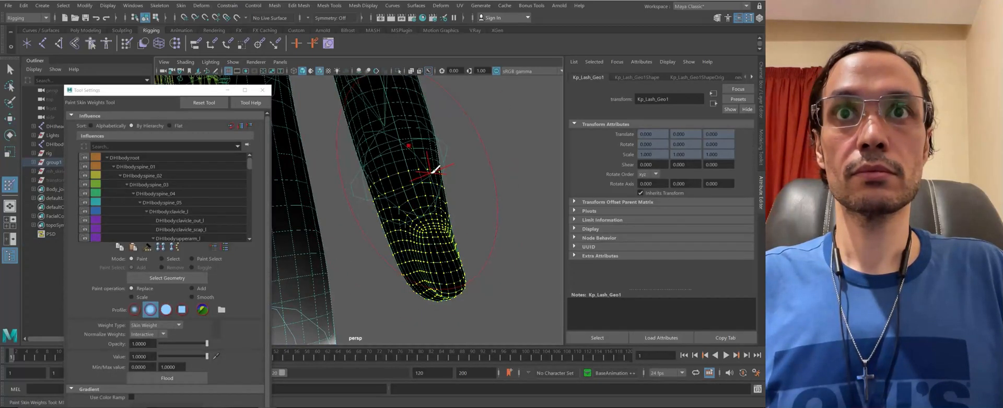
pyautogui.moveTo(428, 174); pyautogui.dragTo(431, 147, button='right')
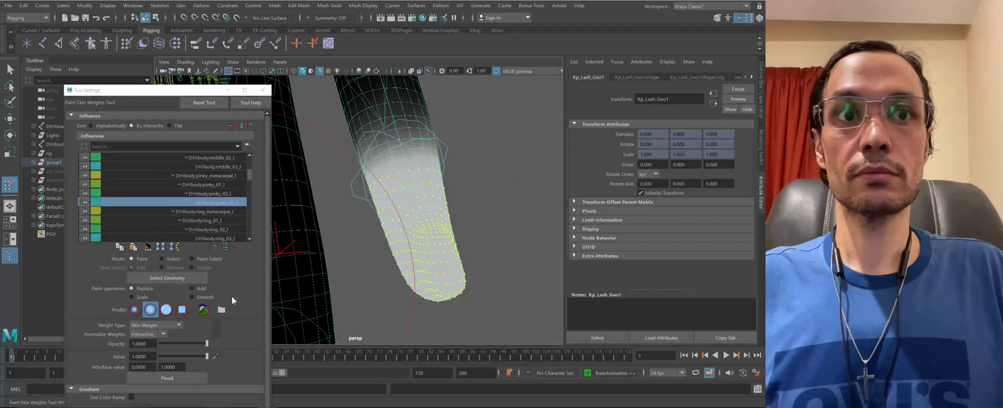
pyautogui.click(196, 378)
pyautogui.keyDown('alt'); pyautogui.moveTo(451, 190); pyautogui.dragTo(355, 152, button='right'); pyautogui.keyUp('alt')
pyautogui.click(262, 90)
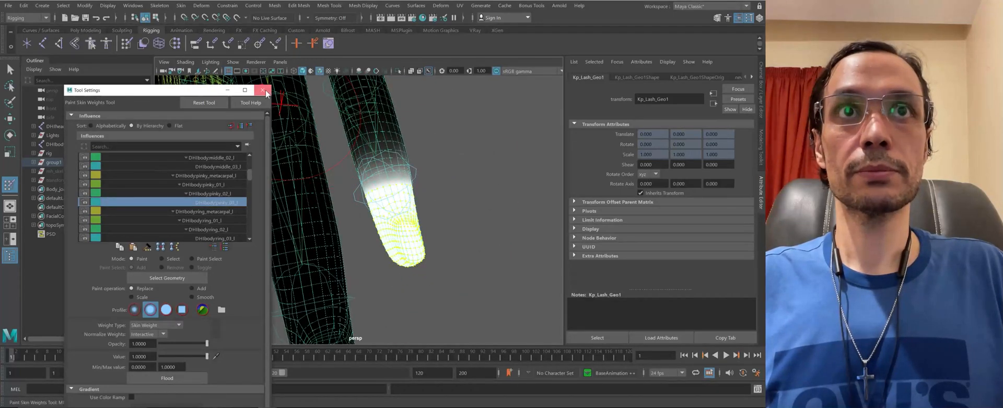
pyautogui.keyDown('alt'); pyautogui.moveTo(432, 243); pyautogui.dragTo(303, 193, button='right'); pyautogui.keyUp('alt')
pyautogui.click(263, 90)
# Test-rotate the DHIbody:ring_03_l joint about 49 degrees on Z to check the ring fingertip's deformation, and undo the rotation
pyautogui.keyDown('alt'); pyautogui.moveTo(368, 175); pyautogui.dragTo(526, 225, button='middle'); pyautogui.keyUp('alt')
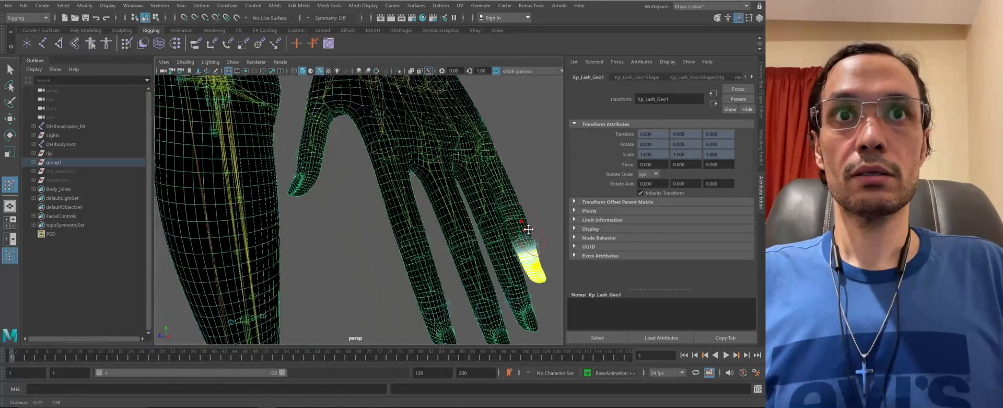
pyautogui.keyDown('alt'); pyautogui.moveTo(525, 225); pyautogui.dragTo(382, 193, button='right'); pyautogui.keyUp('alt')
pyautogui.press('q')
pyautogui.keyDown('alt'); pyautogui.moveTo(377, 243); pyautogui.dragTo(470, 311, button='right'); pyautogui.keyUp('alt')
pyautogui.click(432, 294)
pyautogui.keyDown('alt'); pyautogui.moveTo(432, 294); pyautogui.dragTo(373, 235); pyautogui.keyUp('alt')
pyautogui.keyDown('alt'); pyautogui.moveTo(374, 235); pyautogui.dragTo(415, 259, button='right'); pyautogui.keyUp('alt')
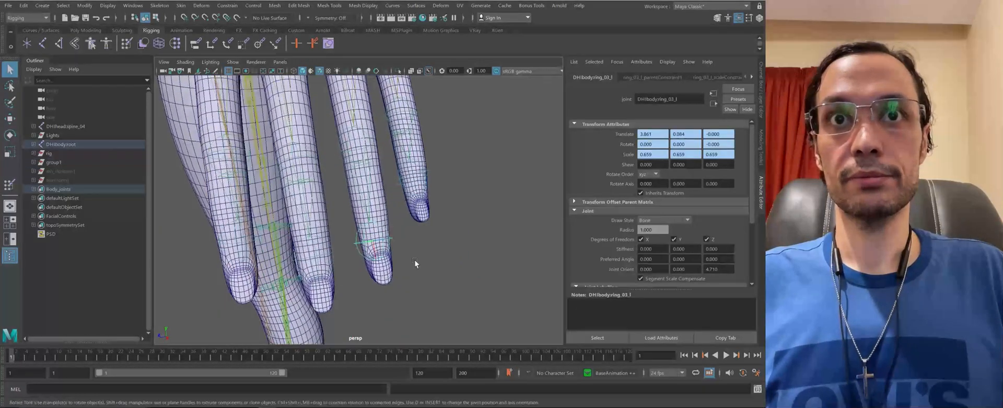
pyautogui.press('e')
pyautogui.keyDown('alt'); pyautogui.moveTo(415, 259); pyautogui.dragTo(399, 202); pyautogui.keyUp('alt')
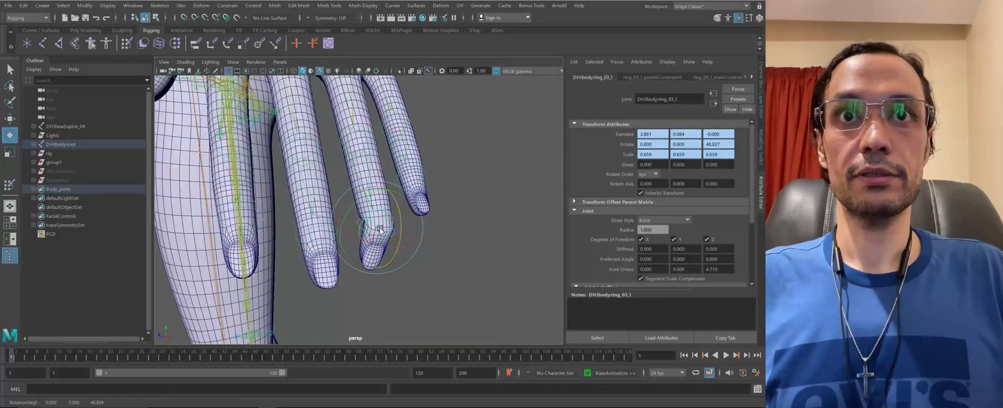
pyautogui.keyDown('alt'); pyautogui.moveTo(380, 227); pyautogui.dragTo(281, 207); pyautogui.keyUp('alt')
pyautogui.keyDown('alt'); pyautogui.moveTo(282, 205); pyautogui.dragTo(363, 310, button='right'); pyautogui.keyUp('alt')
pyautogui.keyDown('alt'); pyautogui.moveTo(362, 310); pyautogui.dragTo(307, 231); pyautogui.keyUp('alt')
pyautogui.hotkey('ctrl', 'z')
pyautogui.moveTo(252, 264); pyautogui.dragTo(339, 184)
pyautogui.hotkey('ctrl', 'z')
# Try painting more DHIbody:ring_03_l weight around the last knuckle of the left ring finger, and undo the stroke
pyautogui.press('q')
pyautogui.click(342, 164)
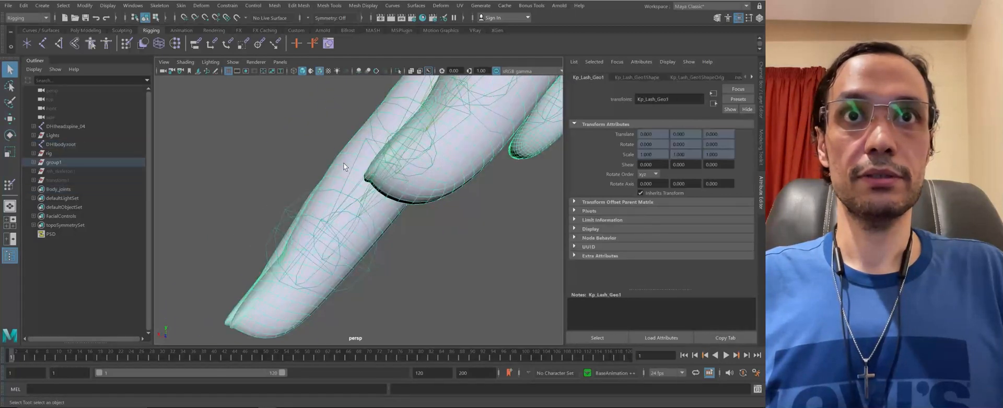
pyautogui.moveTo(343, 162)
pyautogui.mouseDown(button='right')
pyautogui.moveTo(302, 140)
pyautogui.moveTo(351, 225)
pyautogui.mouseUp(button='right')
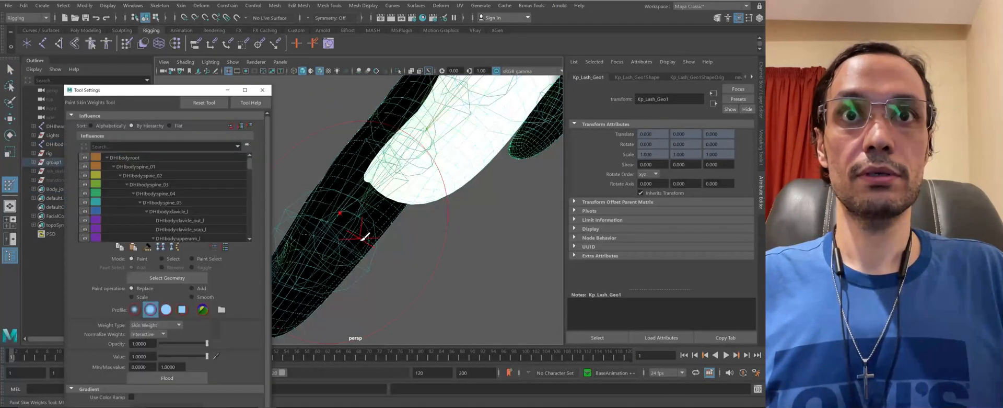
pyautogui.keyDown('alt'); pyautogui.moveTo(340, 193); pyautogui.dragTo(328, 188); pyautogui.keyUp('alt')
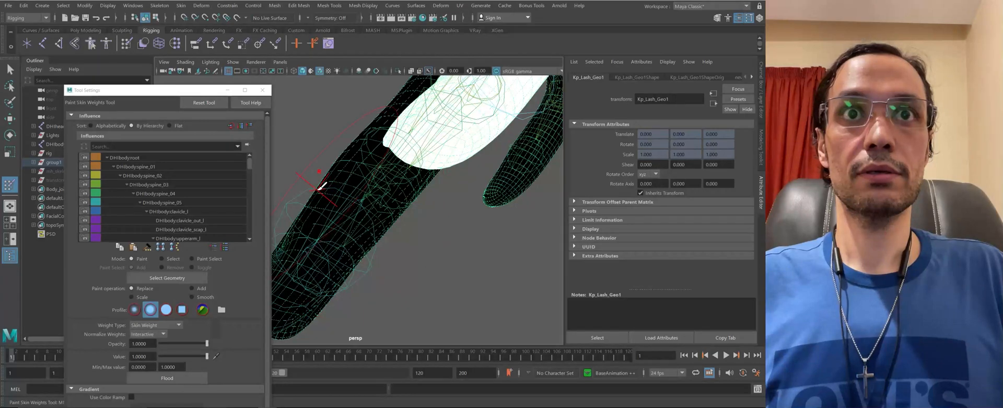
pyautogui.moveTo(318, 188); pyautogui.dragTo(312, 179, button='right')
pyautogui.moveTo(317, 190); pyautogui.dragTo(314, 161, button='right')
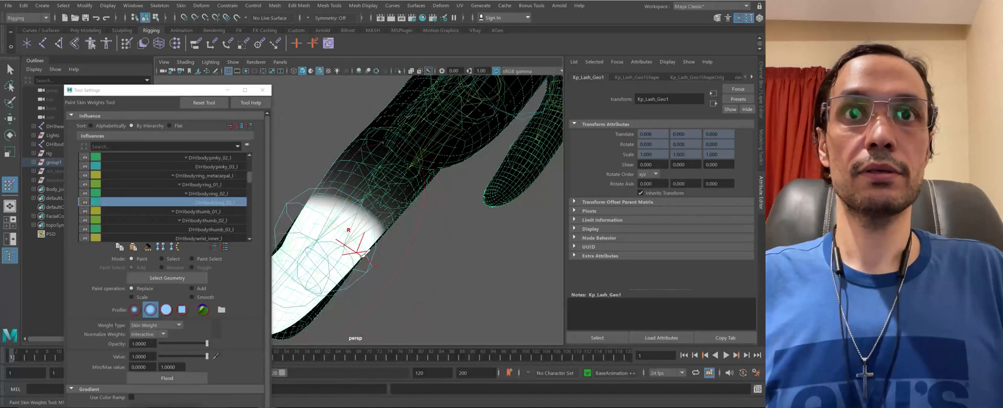
pyautogui.moveTo(354, 240)
pyautogui.keyDown('alt'); pyautogui.mouseDown()
pyautogui.moveTo(341, 236)
pyautogui.moveTo(347, 224)
pyautogui.moveTo(381, 225)
pyautogui.moveTo(416, 254)
pyautogui.moveTo(385, 230)
pyautogui.moveTo(336, 224)
pyautogui.moveTo(391, 219)
pyautogui.mouseUp(); pyautogui.keyUp('alt')
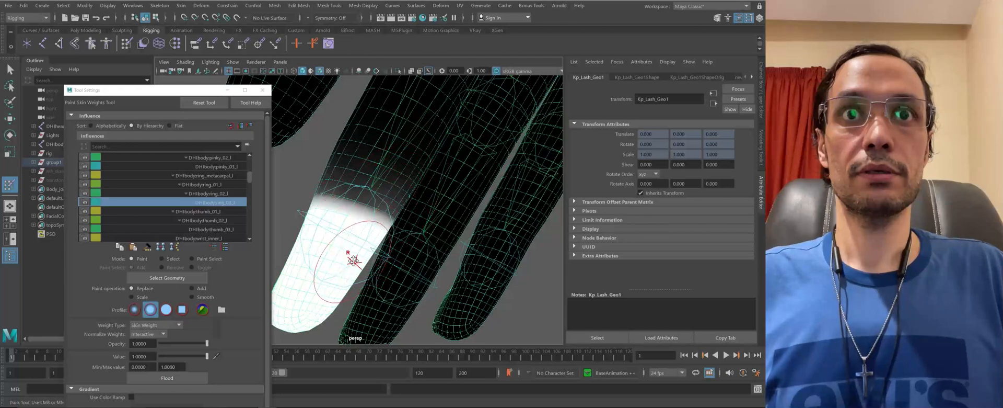
pyautogui.moveTo(353, 260)
pyautogui.keyDown('alt'); pyautogui.mouseDown()
pyautogui.moveTo(343, 230)
pyautogui.moveTo(385, 242)
pyautogui.moveTo(386, 253)
pyautogui.moveTo(382, 208)
pyautogui.mouseUp(); pyautogui.keyUp('alt')
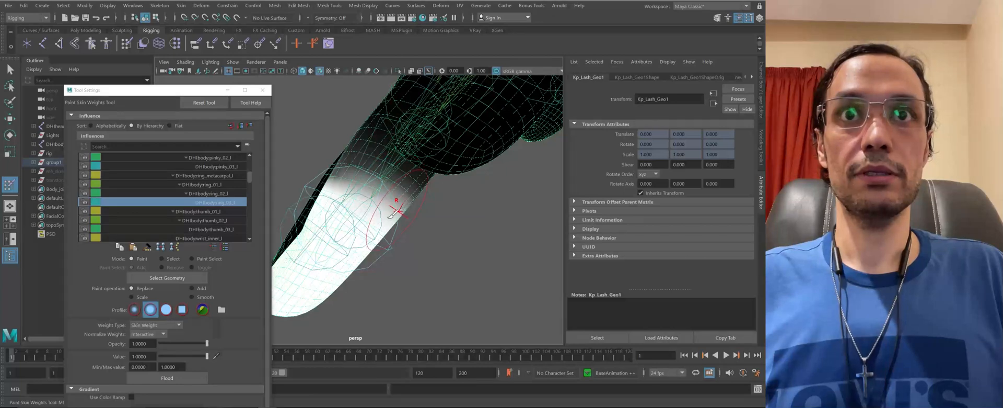
pyautogui.hotkey('ctrl', 'z')
pyautogui.keyDown('alt'); pyautogui.moveTo(353, 244); pyautogui.dragTo(373, 257); pyautogui.keyUp('alt')
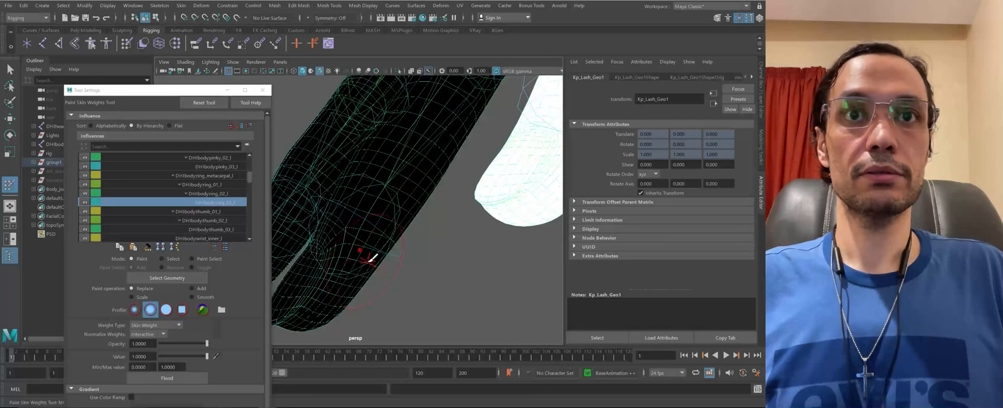
# Paint DHIbody:ring_02_l weight (Replace, value 1) along the boundary at the left ring finger's last knuckle
pyautogui.press('w')
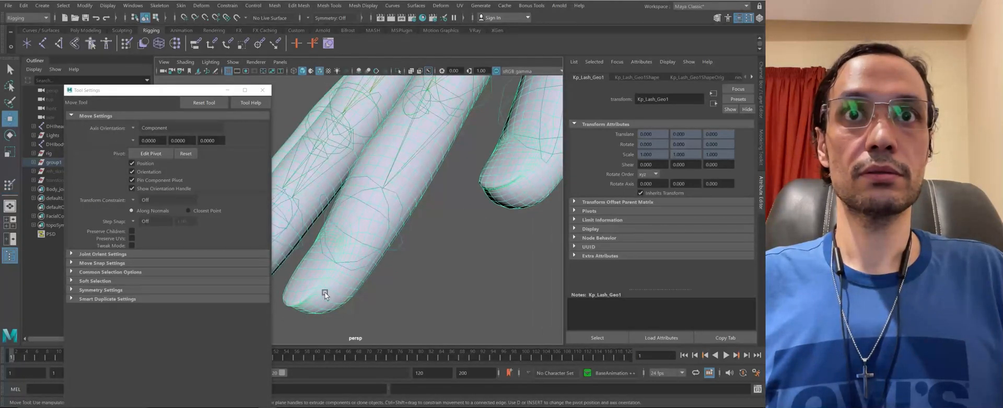
pyautogui.keyDown('alt'); pyautogui.moveTo(383, 179); pyautogui.dragTo(386, 179); pyautogui.keyUp('alt')
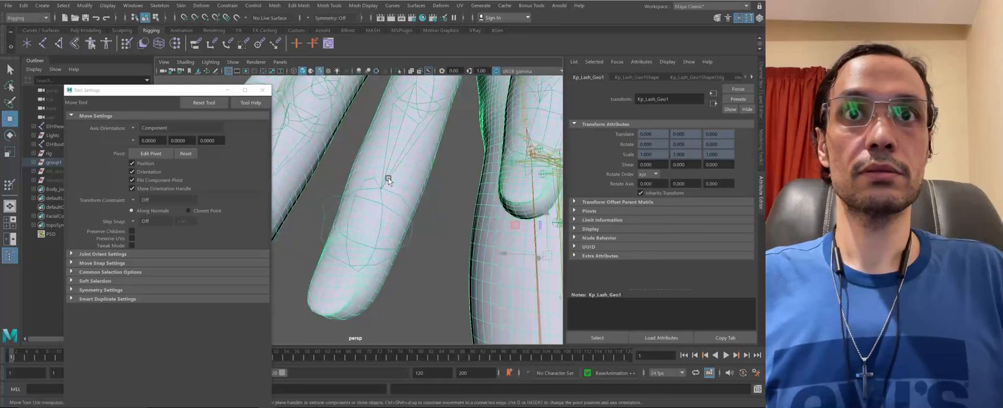
pyautogui.moveTo(375, 157); pyautogui.dragTo(344, 143, button='right')
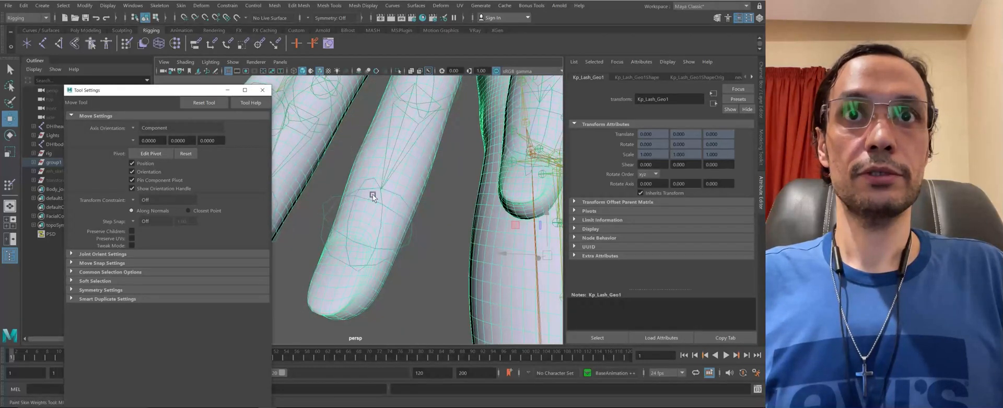
pyautogui.keyDown('alt'); pyautogui.moveTo(360, 231); pyautogui.dragTo(318, 229); pyautogui.keyUp('alt')
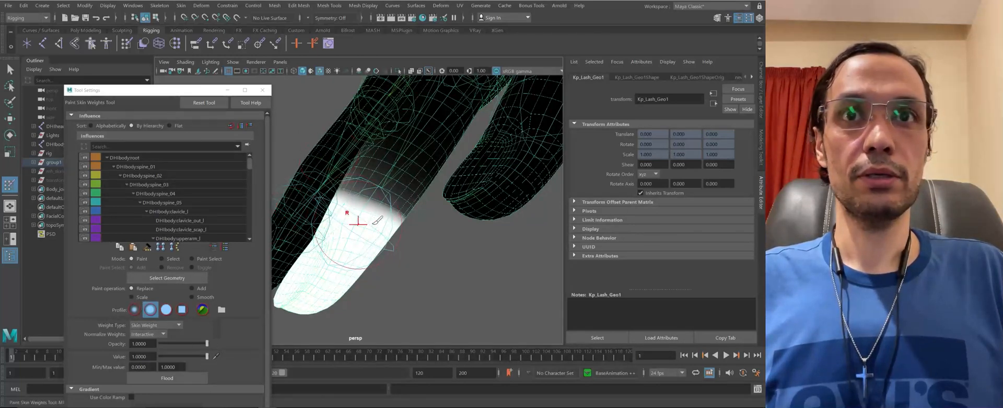
pyautogui.moveTo(396, 179)
pyautogui.keyDown('alt'); pyautogui.mouseDown()
pyautogui.moveTo(403, 212)
pyautogui.moveTo(405, 201)
pyautogui.moveTo(347, 201)
pyautogui.moveTo(337, 168)
pyautogui.moveTo(348, 157)
pyautogui.mouseUp(); pyautogui.keyUp('alt')
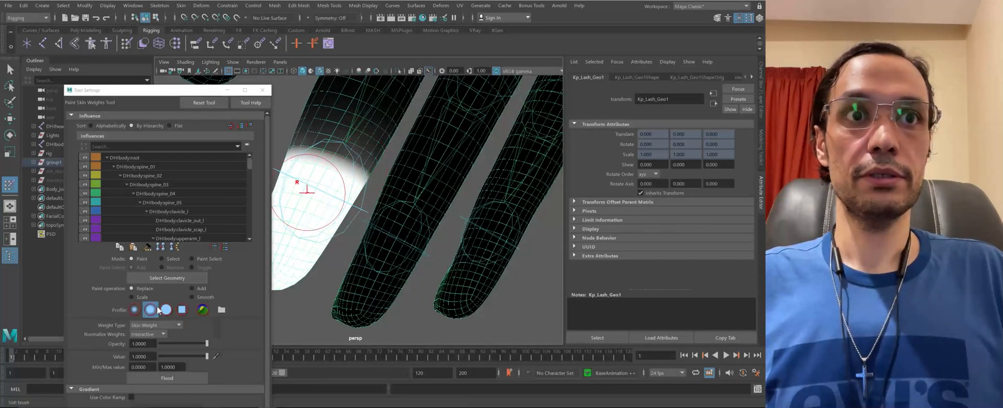
pyautogui.scroll(-10, 192, 188)
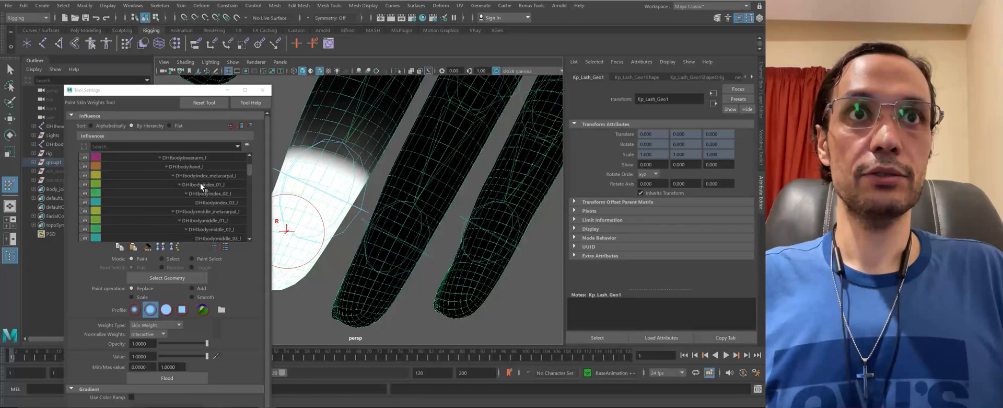
pyautogui.scroll(-2, 254, 177)
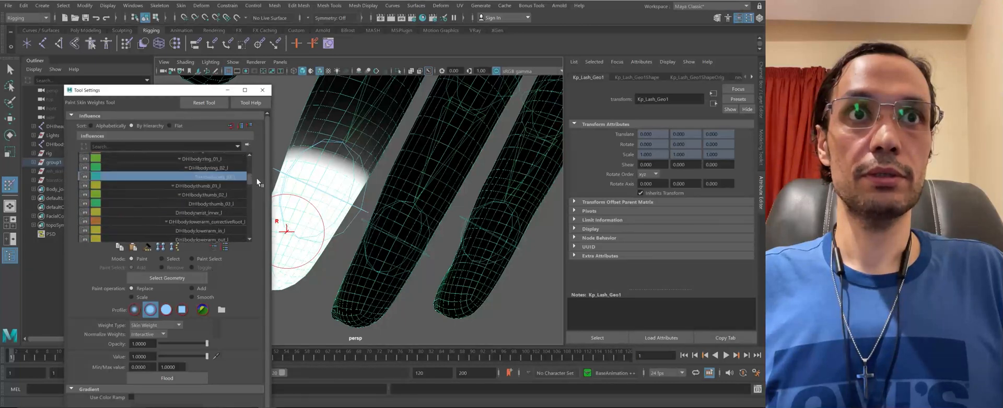
pyautogui.click(218, 168)
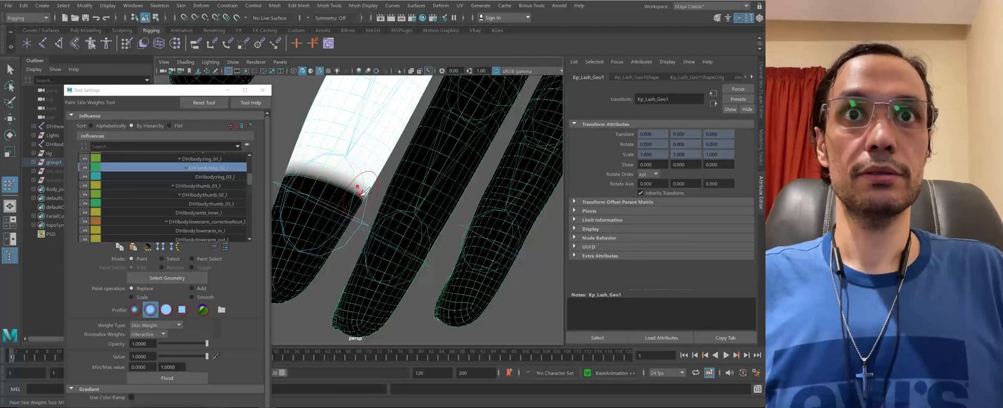
pyautogui.moveTo(362, 193)
pyautogui.keyDown('alt'); pyautogui.mouseDown()
pyautogui.moveTo(411, 209)
pyautogui.moveTo(335, 177)
pyautogui.mouseUp(); pyautogui.keyUp('alt')
pyautogui.keyDown('alt'); pyautogui.moveTo(346, 179); pyautogui.dragTo(381, 185); pyautogui.keyUp('alt')
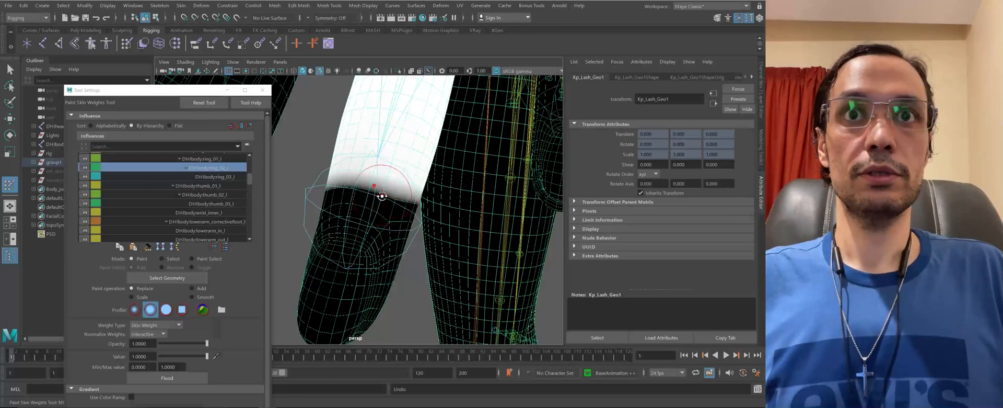
pyautogui.moveTo(387, 197)
pyautogui.keyDown('alt'); pyautogui.mouseDown()
pyautogui.moveTo(403, 197)
pyautogui.moveTo(324, 161)
pyautogui.moveTo(342, 172)
pyautogui.moveTo(329, 185)
pyautogui.moveTo(334, 179)
pyautogui.moveTo(383, 222)
pyautogui.moveTo(330, 226)
pyautogui.mouseUp(); pyautogui.keyUp('alt')
# Select the DHIbody:ring_03_l joint, test-rotate it to check the knuckle's deformation, and undo the rotation
pyautogui.press('w')
pyautogui.keyDown('alt'); pyautogui.moveTo(416, 283); pyautogui.dragTo(363, 218); pyautogui.keyUp('alt')
pyautogui.click(401, 234)
pyautogui.press('e')
pyautogui.hotkey('ctrl', 'z')
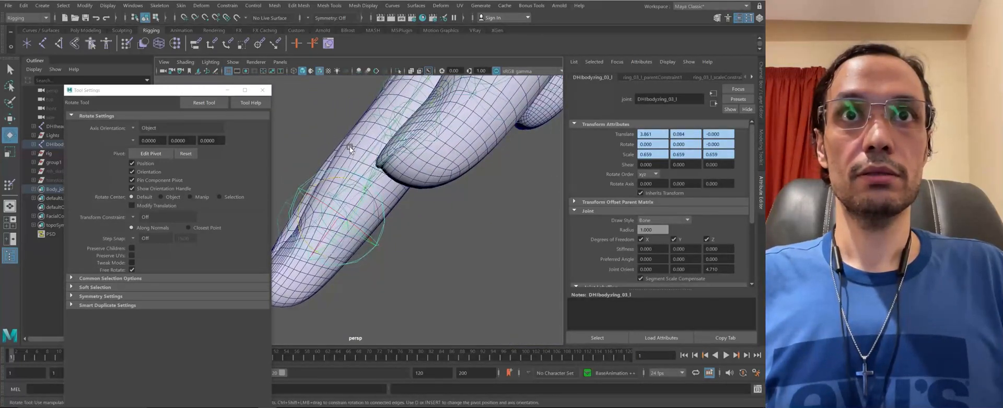
# Smooth the DHIbody:ring_02_l skin weight along its boundary at the left ring finger's last knuckle
pyautogui.click(350, 150)
pyautogui.keyDown('alt'); pyautogui.moveTo(351, 152); pyautogui.dragTo(397, 189); pyautogui.keyUp('alt')
pyautogui.press('q')
pyautogui.click(411, 180)
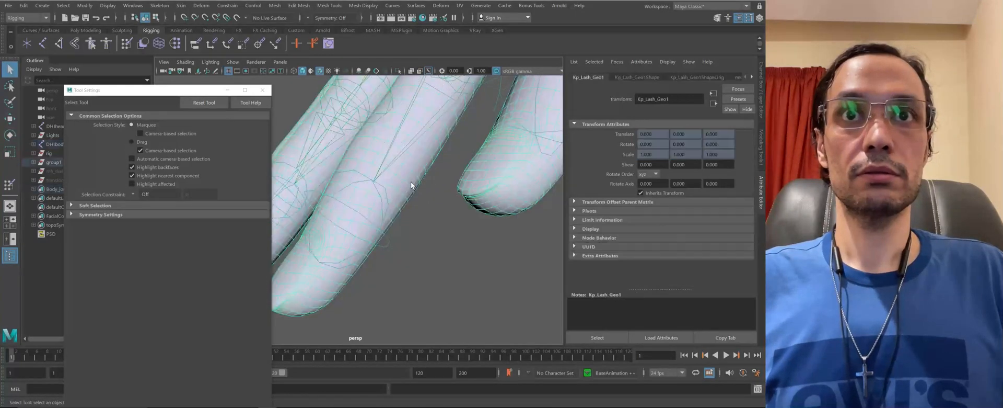
pyautogui.moveTo(411, 181); pyautogui.dragTo(378, 171, button='right')
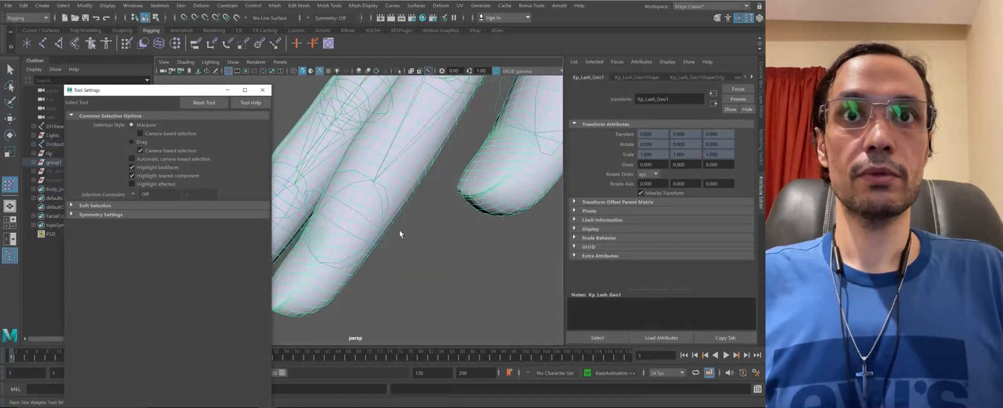
pyautogui.keyDown('alt'); pyautogui.moveTo(376, 233); pyautogui.dragTo(323, 211); pyautogui.keyUp('alt')
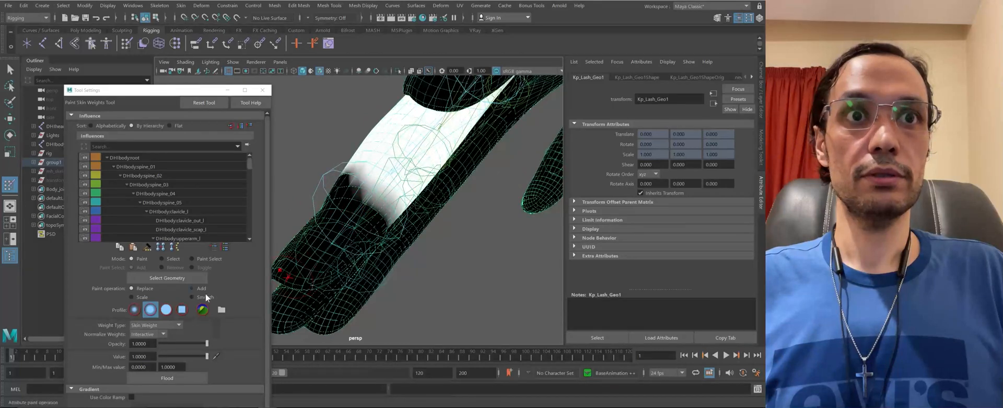
pyautogui.click(193, 296)
pyautogui.keyDown('alt'); pyautogui.moveTo(418, 204); pyautogui.dragTo(393, 201); pyautogui.keyUp('alt')
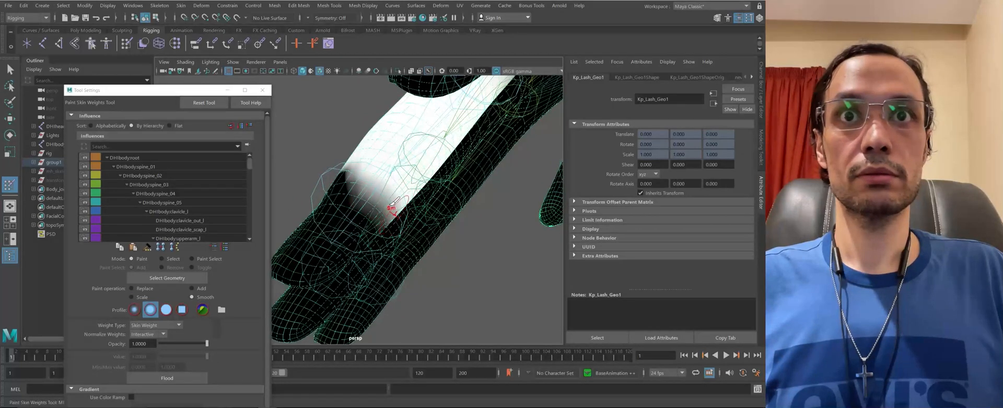
# Smooth the DHIbody:ring_03_l skin weight where the left ring fingertip meets the middle segment
pyautogui.moveTo(246, 172); pyautogui.dragTo(249, 180)
pyautogui.click(215, 199)
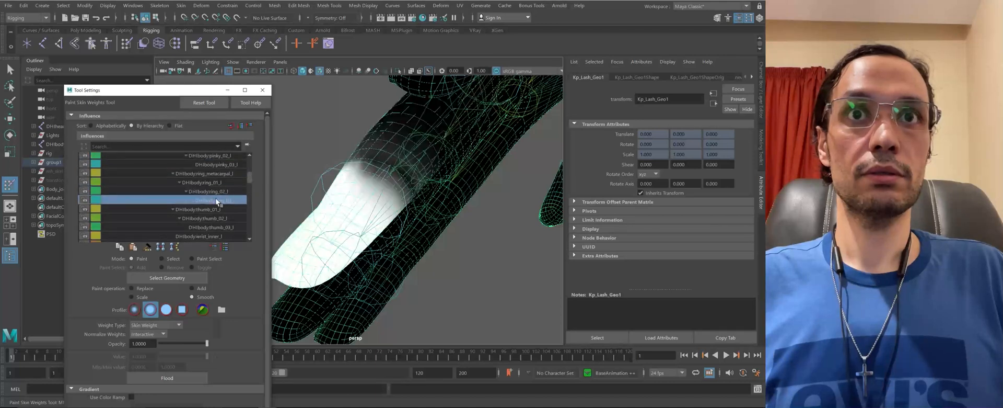
pyautogui.keyDown('alt'); pyautogui.moveTo(376, 196); pyautogui.dragTo(362, 174); pyautogui.keyUp('alt')
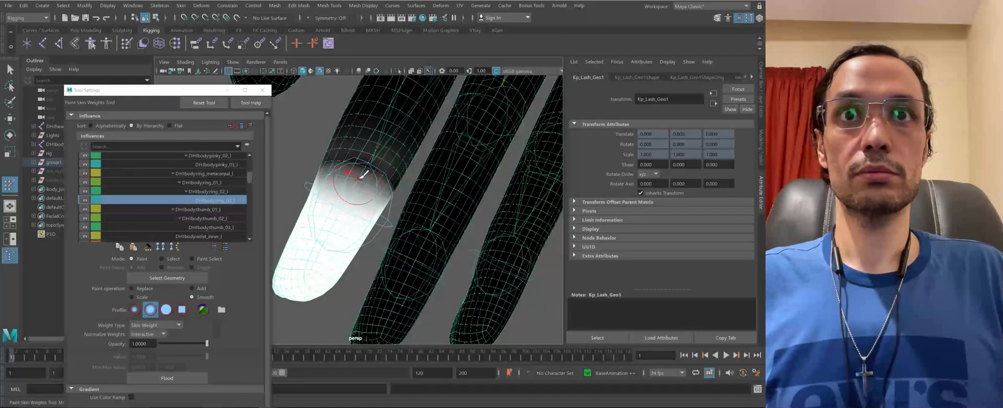
pyautogui.keyDown('alt'); pyautogui.moveTo(377, 204); pyautogui.dragTo(426, 253); pyautogui.keyUp('alt')
# Bend the DHIbody:ring_03_l joint about 57 degrees on Z to check the left ring finger's last knuckle
pyautogui.press('w')
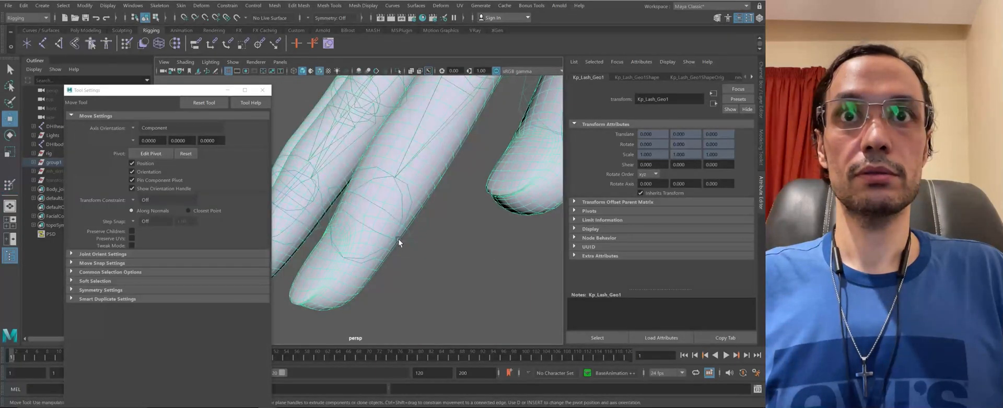
pyautogui.click(381, 239)
pyautogui.press('e')
pyautogui.moveTo(340, 201); pyautogui.dragTo(350, 243)
pyautogui.keyDown('alt'); pyautogui.moveTo(349, 235); pyautogui.dragTo(413, 196); pyautogui.keyUp('alt')
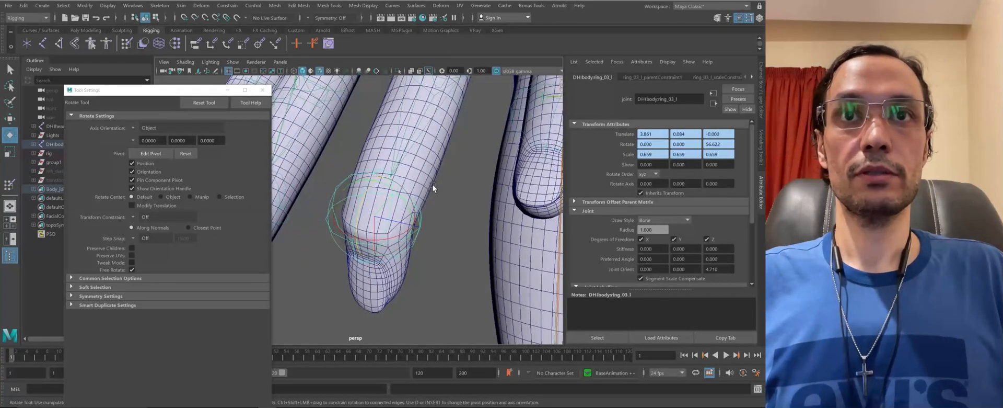
# Smooth the DHIbody:ring_02_l skin weight around the bent last knuckle of the left ring finger
pyautogui.click(427, 183)
pyautogui.moveTo(426, 184)
pyautogui.mouseDown(button='right')
pyautogui.moveTo(381, 159)
pyautogui.moveTo(381, 175)
pyautogui.mouseUp(button='right')
pyautogui.moveTo(378, 202)
pyautogui.keyDown('alt'); pyautogui.mouseDown()
pyautogui.moveTo(401, 186)
pyautogui.moveTo(396, 209)
pyautogui.moveTo(359, 217)
pyautogui.moveTo(385, 197)
pyautogui.moveTo(359, 190)
pyautogui.moveTo(393, 219)
pyautogui.moveTo(352, 225)
pyautogui.moveTo(394, 225)
pyautogui.moveTo(342, 233)
pyautogui.moveTo(358, 212)
pyautogui.moveTo(437, 224)
pyautogui.moveTo(370, 215)
pyautogui.moveTo(335, 224)
pyautogui.moveTo(408, 206)
pyautogui.moveTo(437, 221)
pyautogui.moveTo(410, 216)
pyautogui.mouseUp(); pyautogui.keyUp('alt')
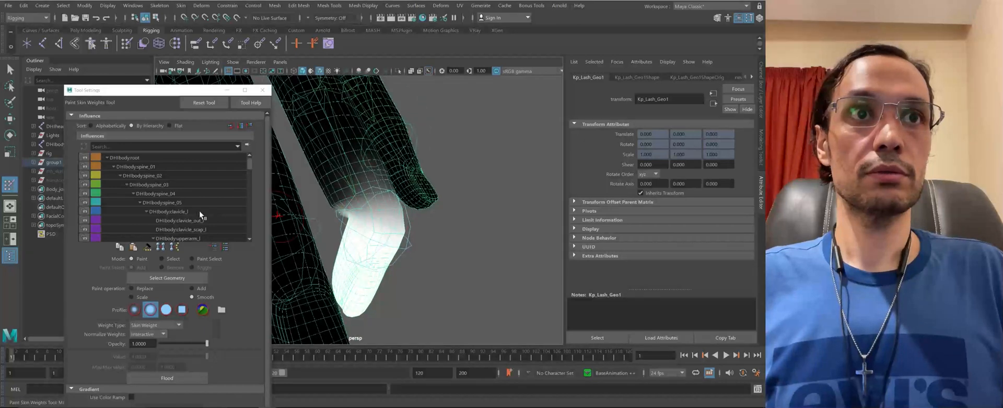
pyautogui.scroll(-10, 244, 167)
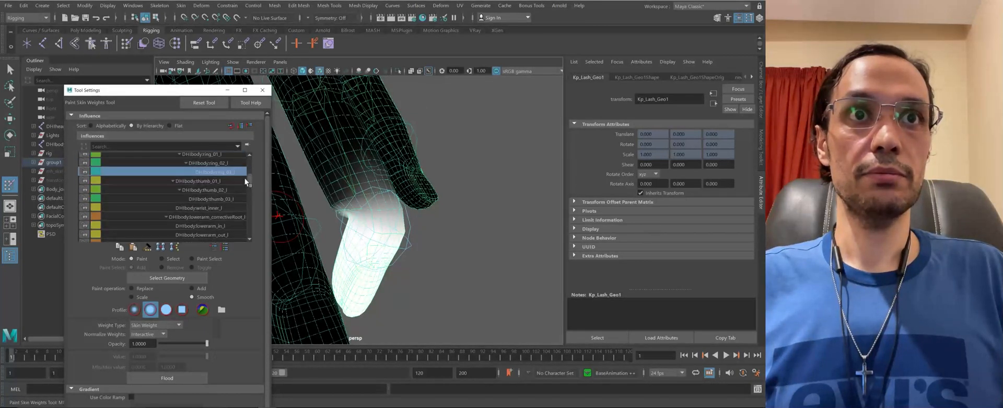
pyautogui.click(245, 178)
pyautogui.click(210, 167)
pyautogui.moveTo(360, 212)
pyautogui.keyDown('alt'); pyautogui.mouseDown()
pyautogui.moveTo(387, 214)
pyautogui.moveTo(348, 209)
pyautogui.moveTo(341, 217)
pyautogui.moveTo(408, 229)
pyautogui.moveTo(328, 235)
pyautogui.moveTo(358, 231)
pyautogui.moveTo(369, 215)
pyautogui.moveTo(360, 209)
pyautogui.moveTo(343, 227)
pyautogui.moveTo(364, 228)
pyautogui.mouseUp(); pyautogui.keyUp('alt')
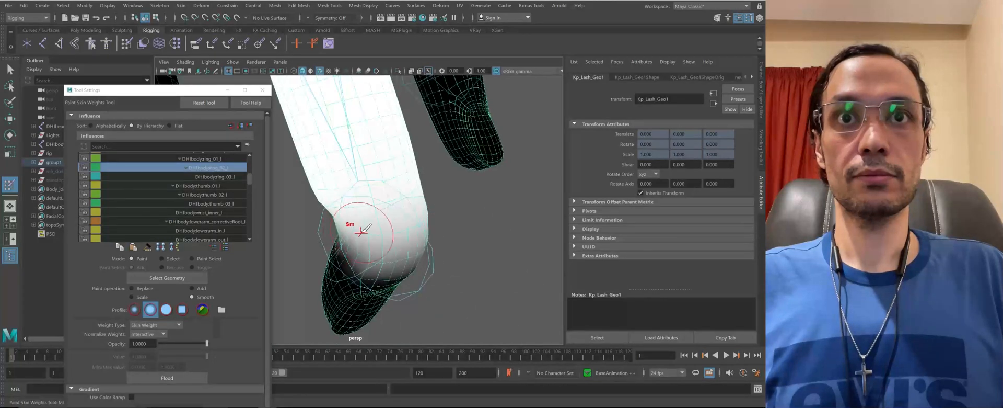
# Test-rotate the DHIbody:ring_03_l joint to about 80 degrees on Z to check the knuckle's deformation, and undo the extra rotation
pyautogui.press('w')
pyautogui.moveTo(415, 249)
pyautogui.keyDown('alt'); pyautogui.mouseDown()
pyautogui.moveTo(361, 240)
pyautogui.moveTo(436, 222)
pyautogui.moveTo(315, 269)
pyautogui.moveTo(405, 230)
pyautogui.moveTo(391, 241)
pyautogui.moveTo(377, 225)
pyautogui.moveTo(384, 214)
pyautogui.moveTo(375, 237)
pyautogui.moveTo(402, 241)
pyautogui.moveTo(481, 209)
pyautogui.mouseUp(); pyautogui.keyUp('alt')
pyautogui.click(395, 229)
pyautogui.press('e')
pyautogui.hotkey('ctrl', 'z')
pyautogui.hotkey('ctrl', 'z')
pyautogui.hotkey('ctrl', 'z')
pyautogui.hotkey('ctrl', 'z')
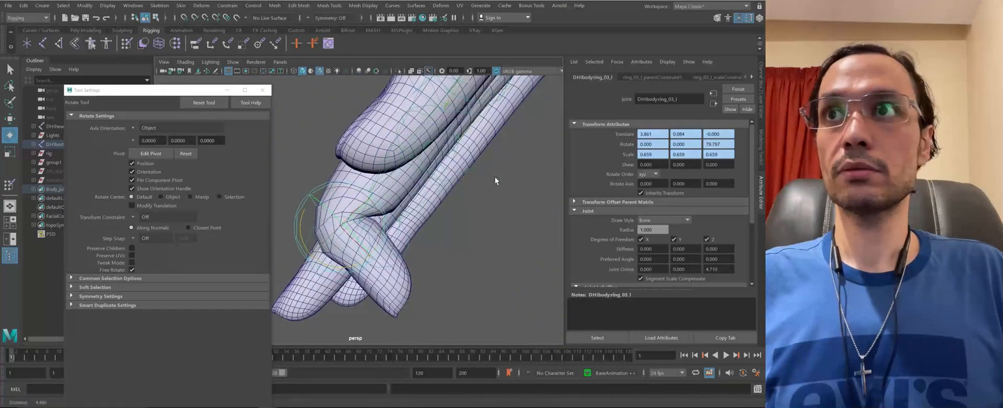
pyautogui.keyDown('alt'); pyautogui.moveTo(395, 229); pyautogui.dragTo(412, 227); pyautogui.keyUp('alt')
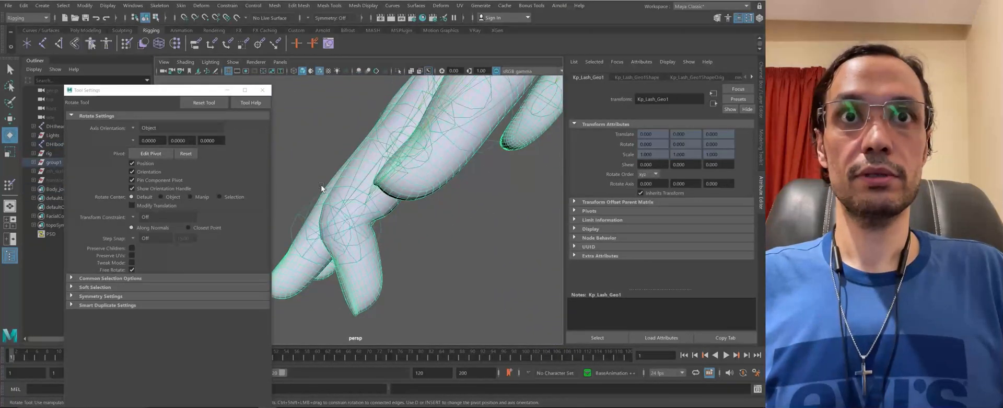
pyautogui.click(317, 206)
# Examine the left hand from several angles with the ring fingertip bent to check the finger deformation
pyautogui.keyDown('alt'); pyautogui.moveTo(317, 213); pyautogui.dragTo(446, 181); pyautogui.keyUp('alt')
pyautogui.scroll(-5, 385, 224)
pyautogui.keyDown('alt'); pyautogui.moveTo(446, 180); pyautogui.dragTo(449, 171, button='middle'); pyautogui.keyUp('alt')
pyautogui.keyDown('alt'); pyautogui.moveTo(449, 170); pyautogui.dragTo(497, 208); pyautogui.keyUp('alt')
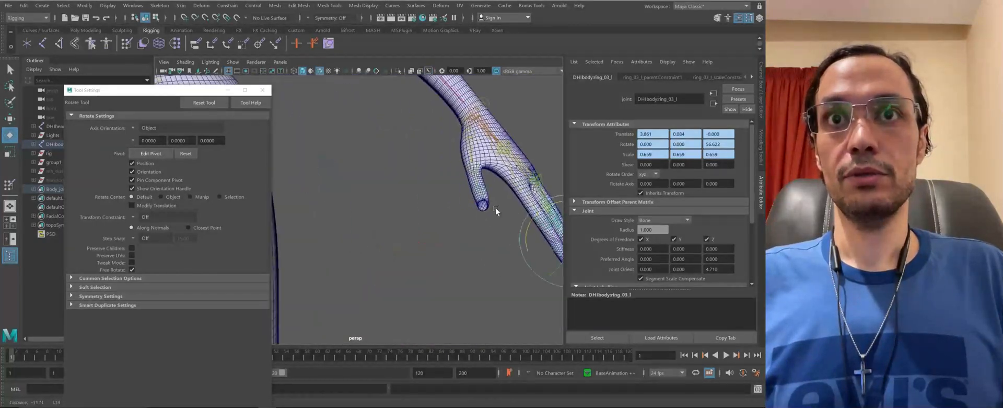
pyautogui.keyDown('alt'); pyautogui.moveTo(496, 208); pyautogui.dragTo(292, 196, button='right'); pyautogui.keyUp('alt')
pyautogui.keyDown('alt'); pyautogui.moveTo(292, 196); pyautogui.dragTo(421, 191, button='middle'); pyautogui.keyUp('alt')
pyautogui.keyDown('alt'); pyautogui.moveTo(300, 165); pyautogui.dragTo(394, 172, button='middle'); pyautogui.keyUp('alt')
pyautogui.keyDown('alt'); pyautogui.moveTo(393, 171); pyautogui.dragTo(399, 191); pyautogui.keyUp('alt')
pyautogui.keyDown('alt'); pyautogui.moveTo(399, 191); pyautogui.dragTo(325, 43, button='middle'); pyautogui.keyUp('alt')
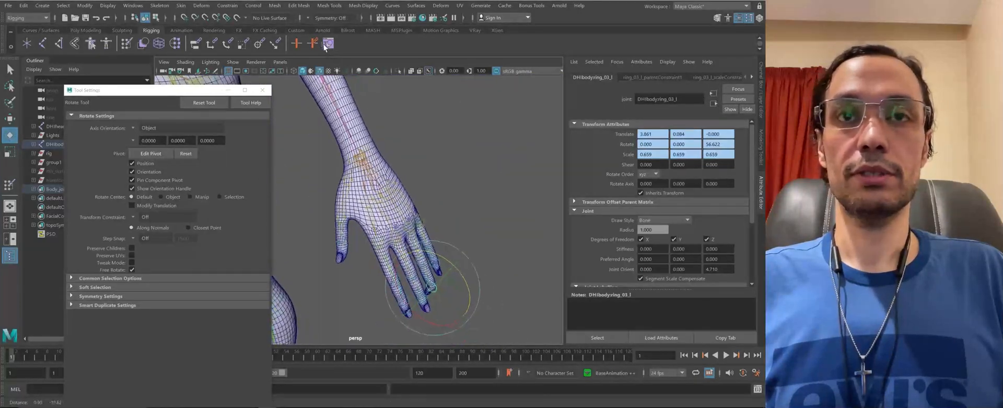
pyautogui.keyDown('alt'); pyautogui.moveTo(408, 172); pyautogui.dragTo(434, 175); pyautogui.keyUp('alt')
pyautogui.keyDown('alt'); pyautogui.moveTo(435, 175); pyautogui.dragTo(430, 192, button='middle'); pyautogui.keyUp('alt')
pyautogui.keyDown('alt'); pyautogui.moveTo(431, 191); pyautogui.dragTo(450, 214); pyautogui.keyUp('alt')
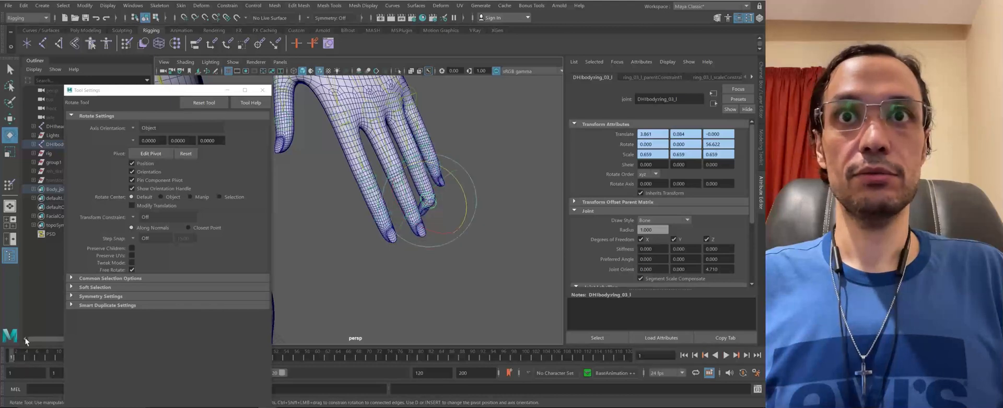
pyautogui.keyDown('alt'); pyautogui.moveTo(334, 172); pyautogui.dragTo(341, 174); pyautogui.keyUp('alt')
pyautogui.keyDown('alt'); pyautogui.moveTo(340, 174); pyautogui.dragTo(347, 210, button='middle'); pyautogui.keyUp('alt')
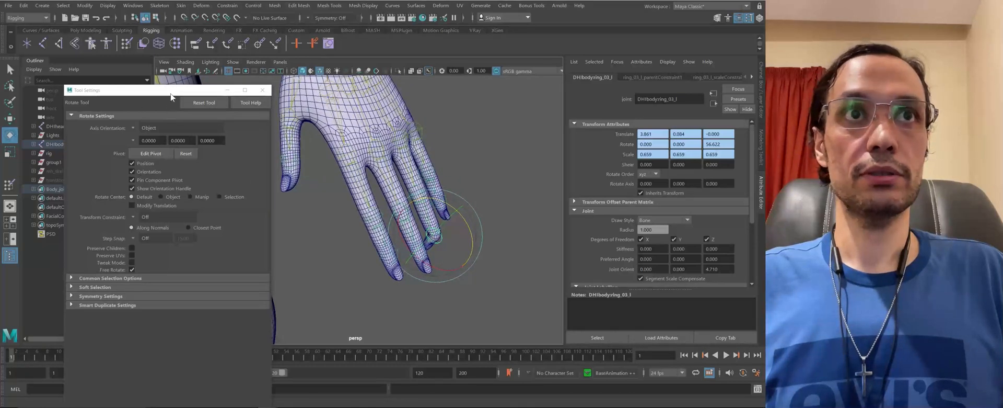
# Hide the DHIbody:root joint hierarchy and unhide the transform1 group holding the driver joints
pyautogui.moveTo(172, 97); pyautogui.dragTo(211, 300)
pyautogui.scroll(3, 259, 137)
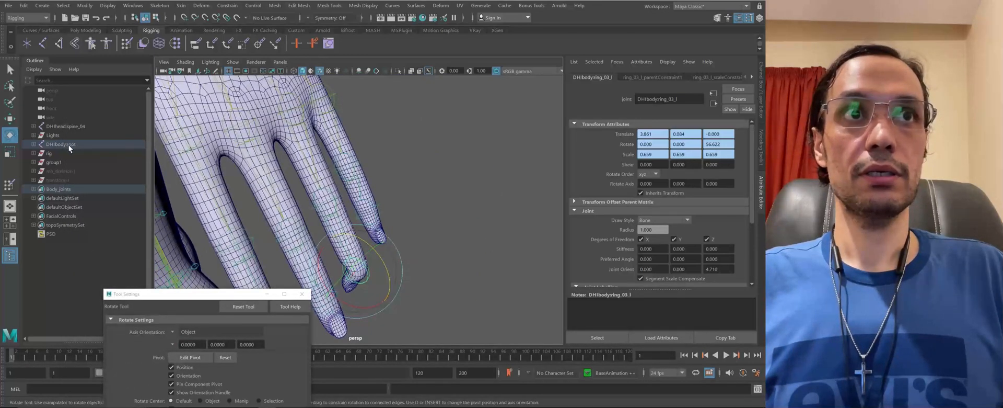
pyautogui.keyDown('alt'); pyautogui.moveTo(300, 227); pyautogui.dragTo(306, 212); pyautogui.keyUp('alt')
pyautogui.keyDown('alt'); pyautogui.moveTo(306, 209); pyautogui.dragTo(313, 267, button='middle'); pyautogui.keyUp('alt')
pyautogui.click(89, 145)
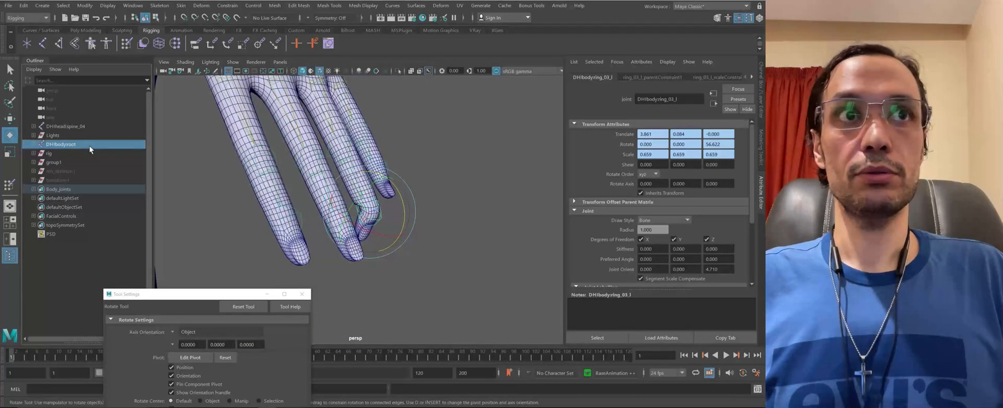
pyautogui.scroll(3, 372, 220)
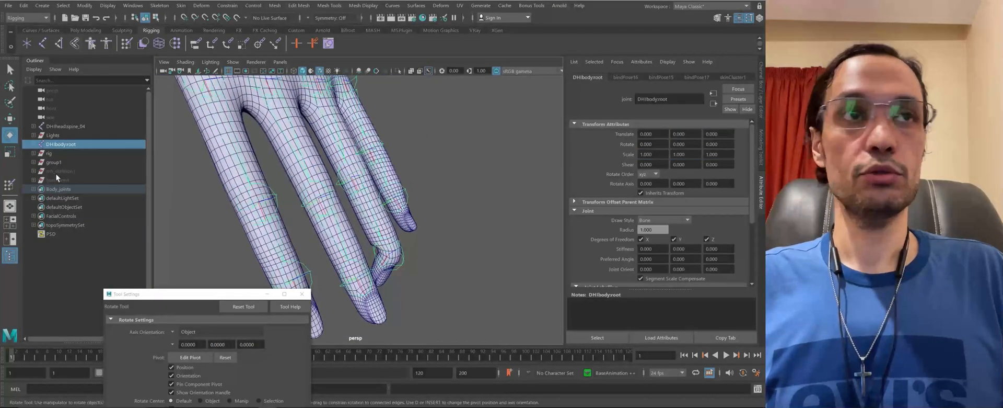
pyautogui.click(62, 127)
pyautogui.click(63, 144)
pyautogui.keyDown('alt'); pyautogui.moveTo(405, 245); pyautogui.dragTo(410, 199, button='middle'); pyautogui.keyUp('alt')
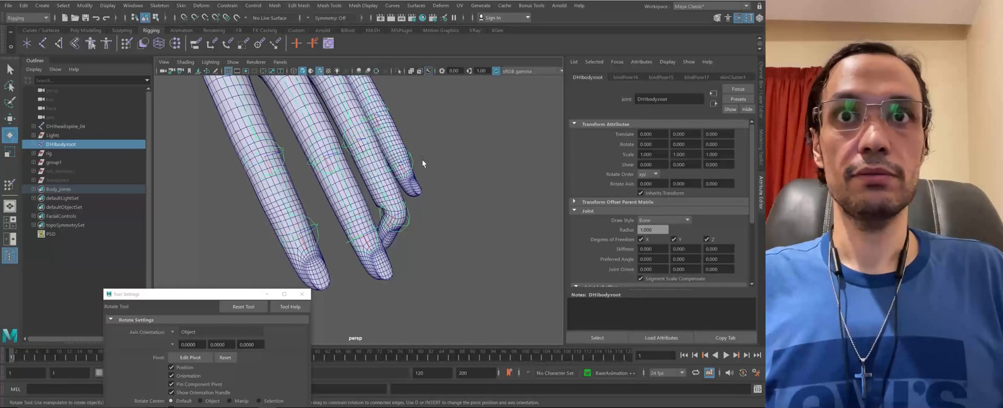
pyautogui.keyDown('alt'); pyautogui.moveTo(423, 159); pyautogui.dragTo(393, 175, button='middle'); pyautogui.keyUp('alt')
pyautogui.keyDown('alt'); pyautogui.moveTo(393, 175); pyautogui.dragTo(466, 254, button='right'); pyautogui.keyUp('alt')
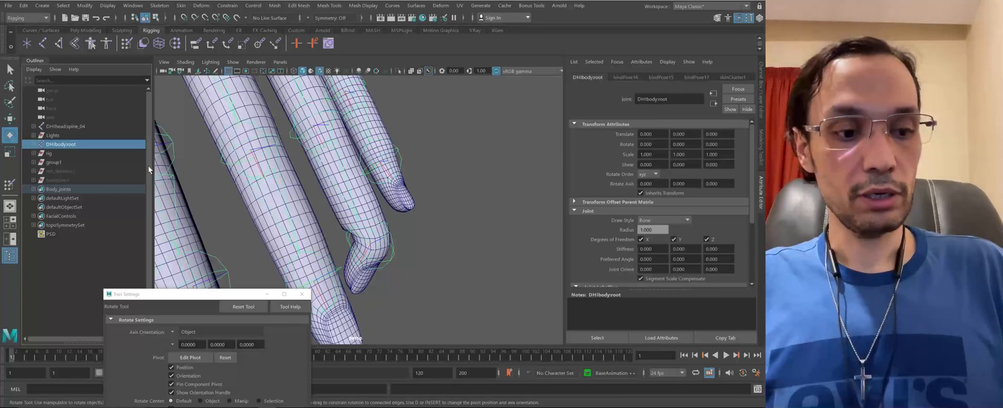
pyautogui.hotkey('ctrl', 'h')
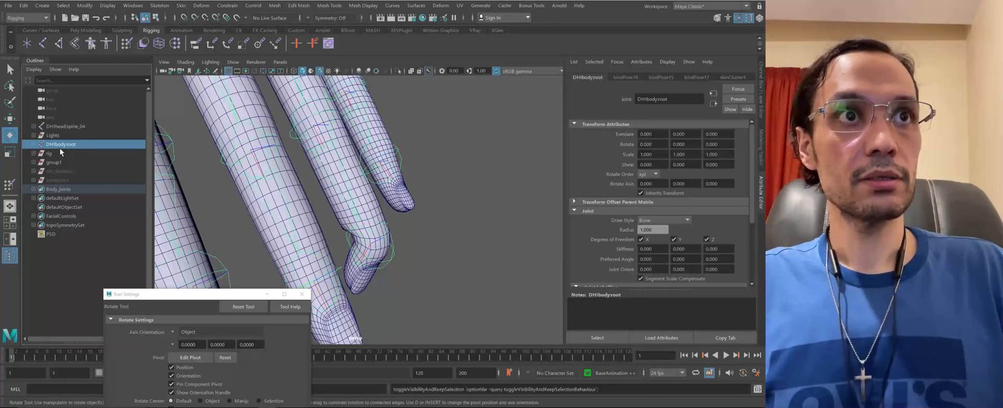
pyautogui.click(71, 181)
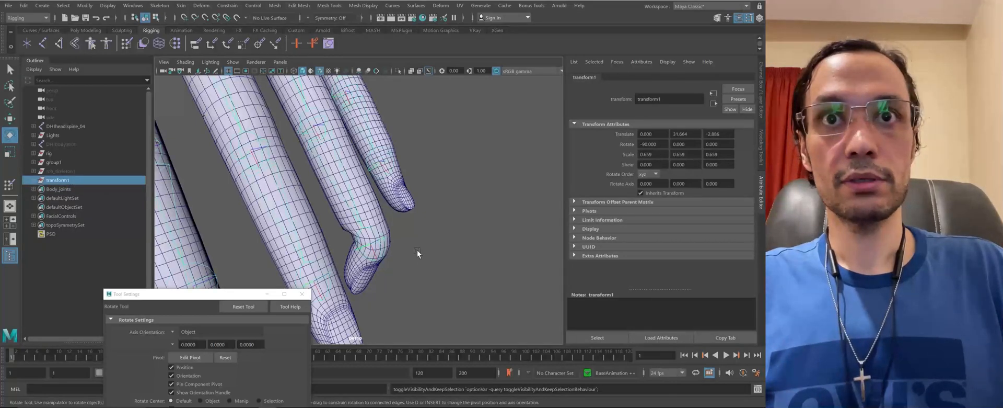
# Rotate the ring_03_l_drv driver joint about 13 degrees on Z and undo it, to reset the bent ring fingertip to its driven pose
pyautogui.click(394, 248)
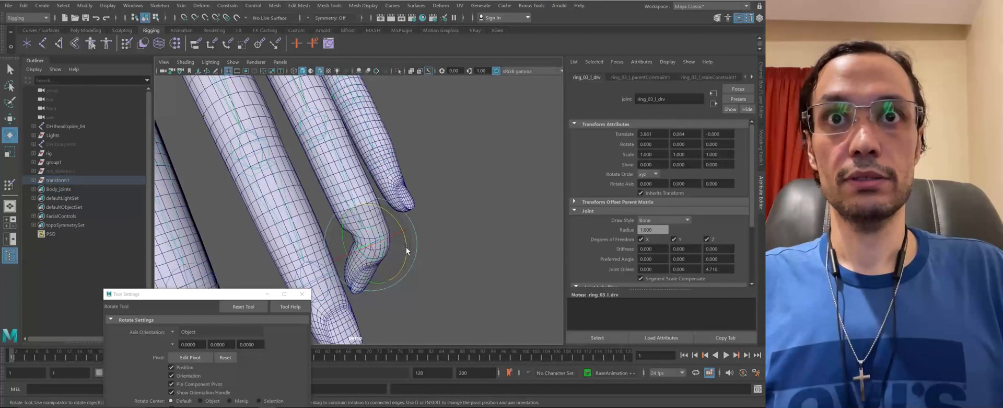
pyautogui.moveTo(406, 247); pyautogui.dragTo(406, 240)
pyautogui.hotkey('ctrl', 'z')
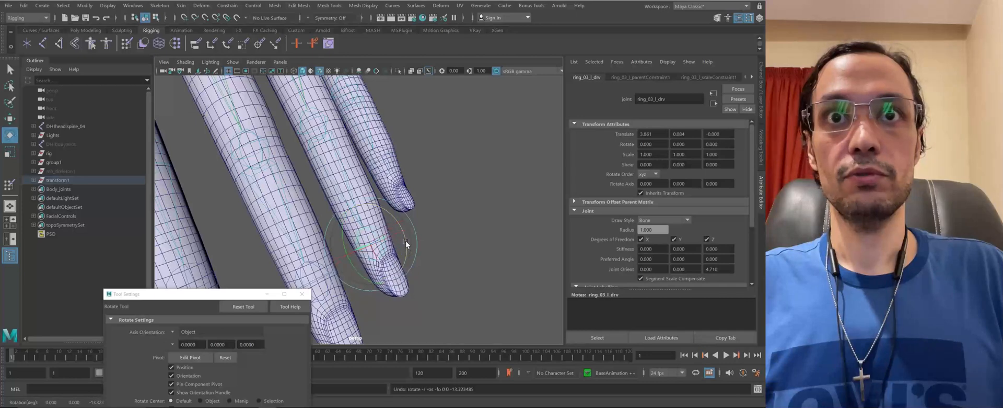
# Hide the transform1 group again and unhide the DHIbody:root joint hierarchy
pyautogui.click(59, 180)
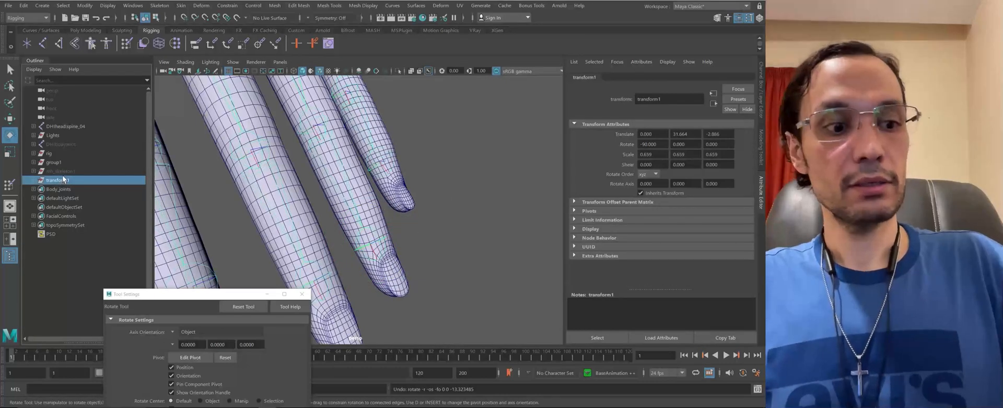
pyautogui.click(70, 144)
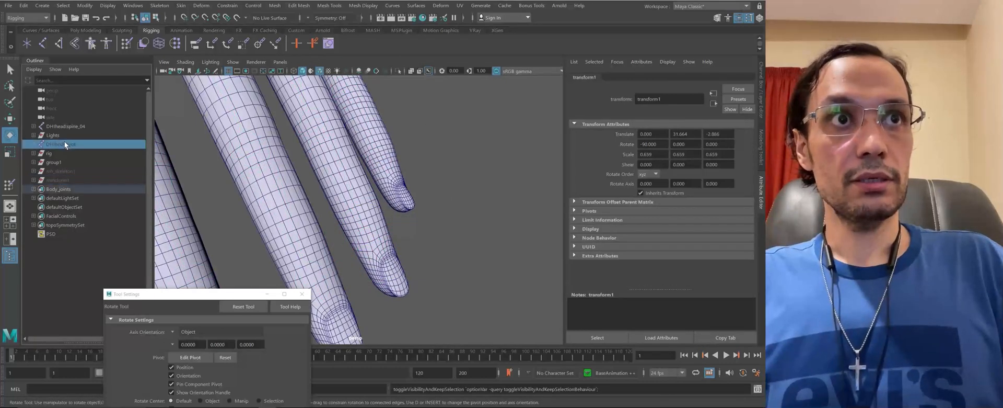
pyautogui.keyDown('alt'); pyautogui.moveTo(425, 176); pyautogui.dragTo(330, 229); pyautogui.keyUp('alt')
# Select the DHIbody:index_03_l joint and examine the left fingers and hand from several angles
pyautogui.click(442, 196)
pyautogui.scroll(-2, 375, 209)
pyautogui.click(340, 184)
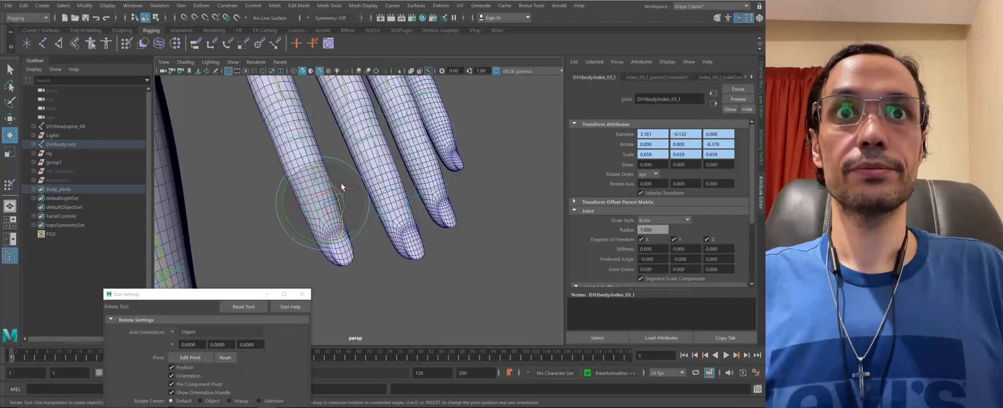
pyautogui.moveTo(341, 188); pyautogui.dragTo(356, 206)
pyautogui.scroll(-5, 353, 208)
pyautogui.keyDown('alt'); pyautogui.moveTo(357, 205); pyautogui.dragTo(422, 171, button='middle'); pyautogui.keyUp('alt')
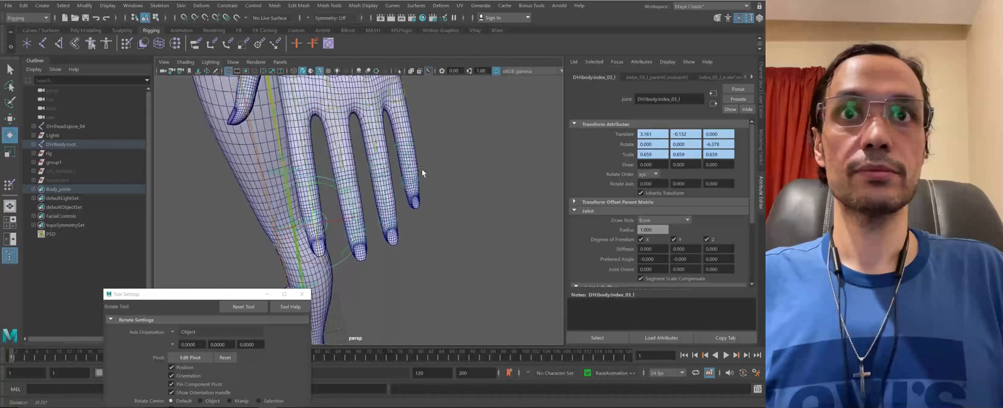
pyautogui.keyDown('alt'); pyautogui.moveTo(422, 170); pyautogui.dragTo(271, 183); pyautogui.keyUp('alt')
pyautogui.click(436, 177)
pyautogui.click(437, 178)
pyautogui.press('f')
pyautogui.hotkey('ctrl', 'z')
pyautogui.scroll(-4, 277, 158)
# Test-rotate the DHIbody:thumb_03_l joint to about 55 degrees on Z to check the thumb tip's deformation, and undo the rotation
pyautogui.click(266, 181)
pyautogui.moveTo(251, 216); pyautogui.dragTo(239, 202)
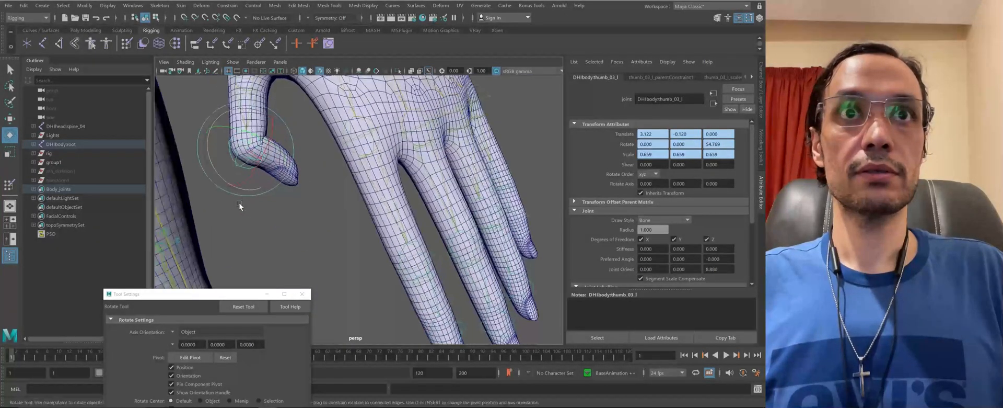
pyautogui.hotkey('ctrl', 'z')
# Examine the bound body mesh and its joints around the shoulders, torso, arms and hips
pyautogui.keyDown('alt'); pyautogui.moveTo(239, 202); pyautogui.dragTo(231, 130, button='right'); pyautogui.keyUp('alt')
pyautogui.keyDown('alt'); pyautogui.moveTo(230, 130); pyautogui.dragTo(416, 233, button='middle'); pyautogui.keyUp('alt')
pyautogui.keyDown('alt'); pyautogui.moveTo(417, 233); pyautogui.dragTo(264, 141, button='right'); pyautogui.keyUp('alt')
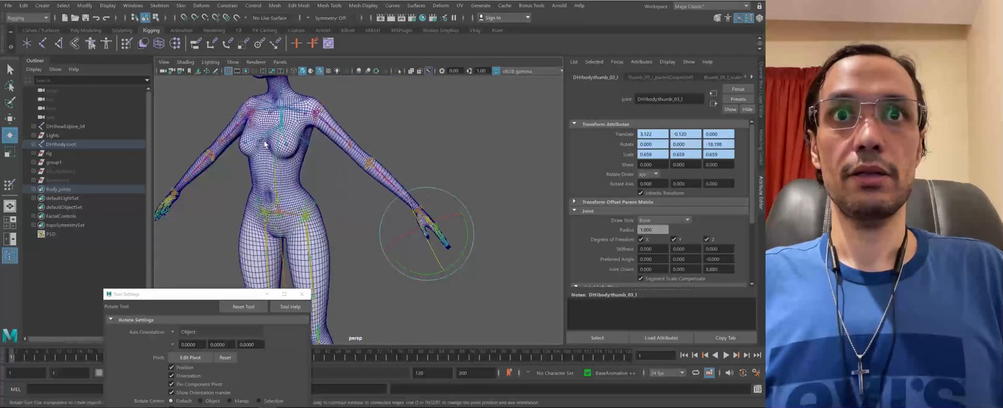
pyautogui.keyDown('alt'); pyautogui.moveTo(265, 144); pyautogui.dragTo(316, 308); pyautogui.keyUp('alt')
pyautogui.moveTo(234, 295); pyautogui.dragTo(159, 45)
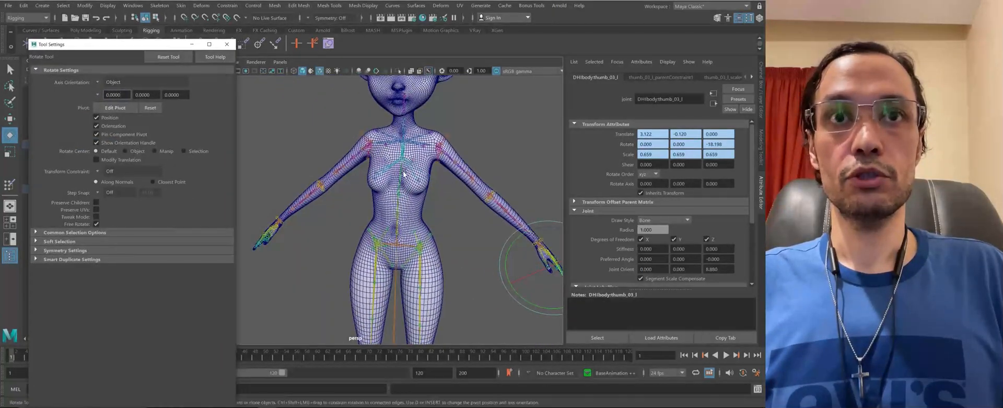
pyautogui.keyDown('alt'); pyautogui.moveTo(410, 173); pyautogui.dragTo(331, 130); pyautogui.keyUp('alt')
pyautogui.keyDown('alt'); pyautogui.moveTo(331, 130); pyautogui.dragTo(385, 148, button='middle'); pyautogui.keyUp('alt')
pyautogui.keyDown('alt'); pyautogui.moveTo(385, 148); pyautogui.dragTo(435, 193, button='right'); pyautogui.keyUp('alt')
pyautogui.scroll(-6, 426, 199)
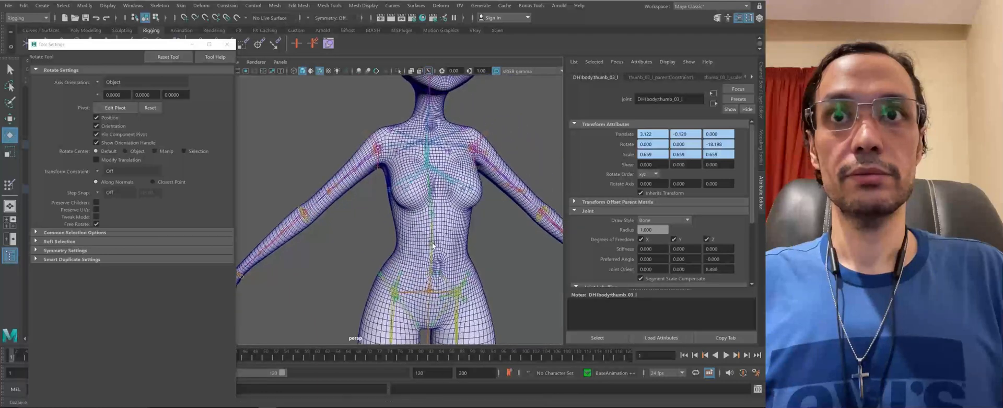
pyautogui.scroll(8, 372, 181)
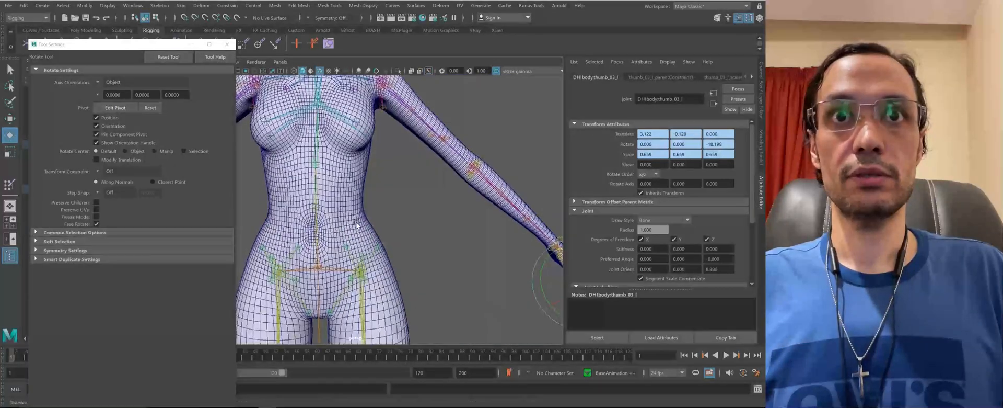
# Select the Kp_Lash_Geo1 body mesh and show the whole character in the front view
pyautogui.click(391, 200)
pyautogui.scroll(-3, 391, 199)
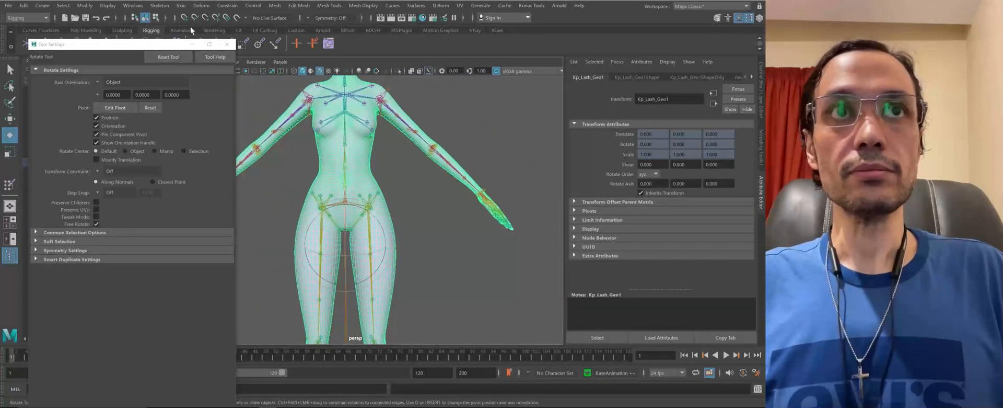
pyautogui.click(210, 46)
pyautogui.scroll(-4, 266, 174)
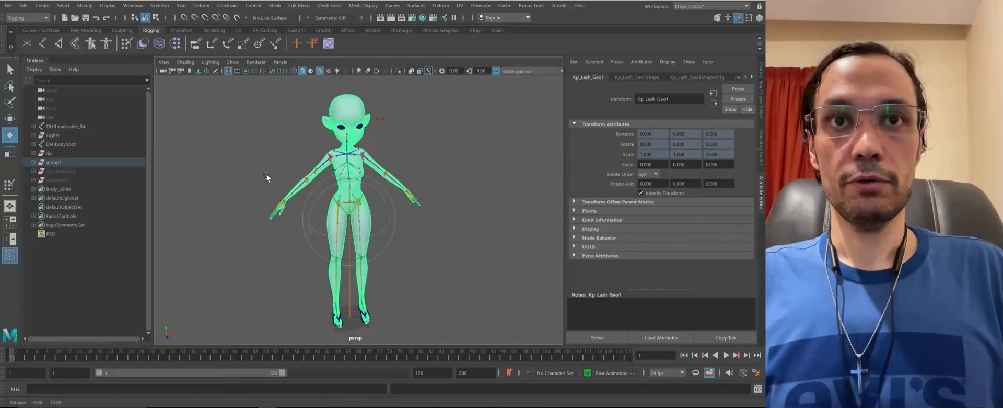
pyautogui.scroll(5, 266, 151)
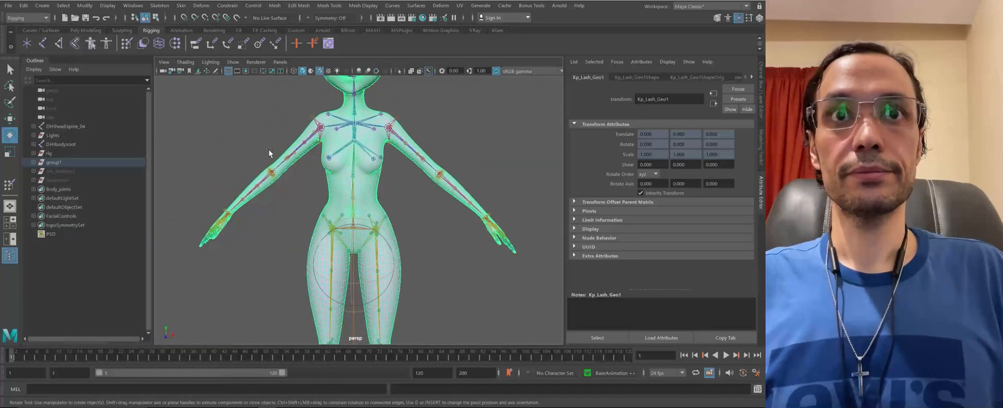
pyautogui.keyDown('alt'); pyautogui.moveTo(269, 151); pyautogui.dragTo(248, 103); pyautogui.keyUp('alt')
pyautogui.press('space')
pyautogui.moveTo(393, 132); pyautogui.dragTo(391, 149)
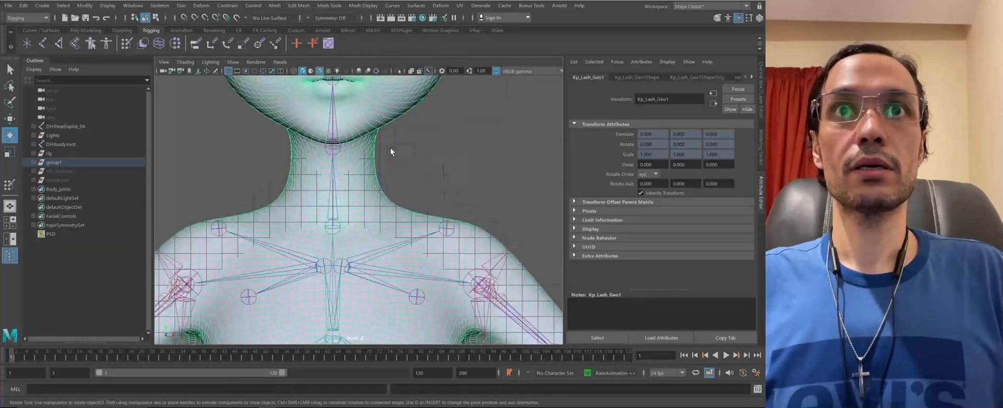
pyautogui.scroll(-6, 412, 197)
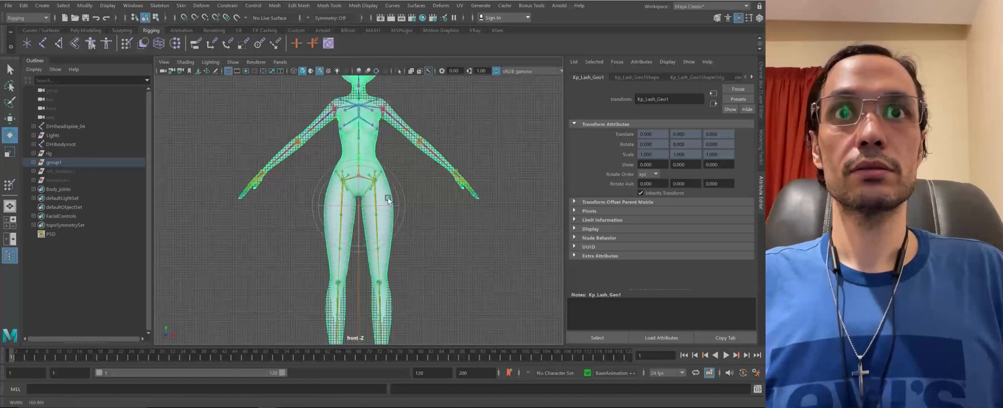
# Mirror the body mesh's skin weights across YZ from positive to negative, using closest point on surface and closest joint, and save the scene
pyautogui.click(181, 6)
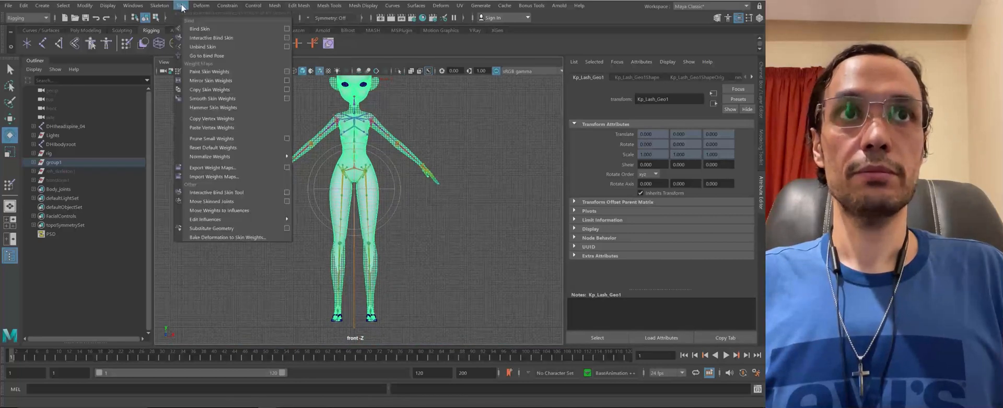
pyautogui.click(287, 81)
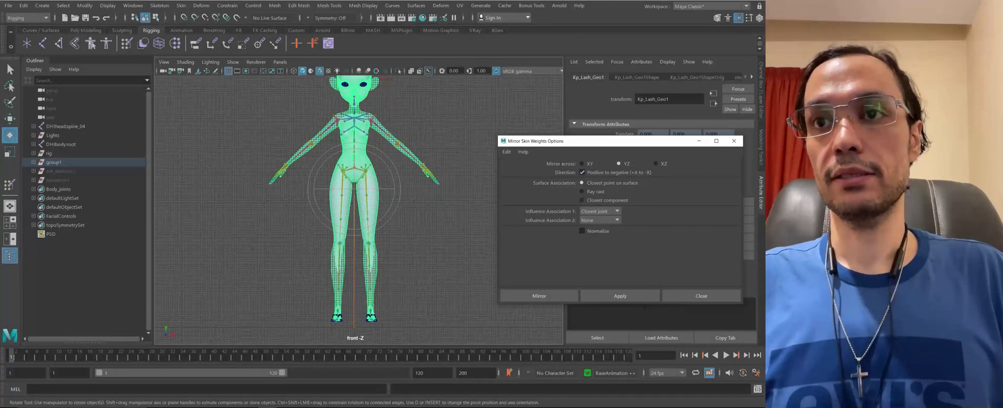
pyautogui.click(654, 297)
pyautogui.click(685, 296)
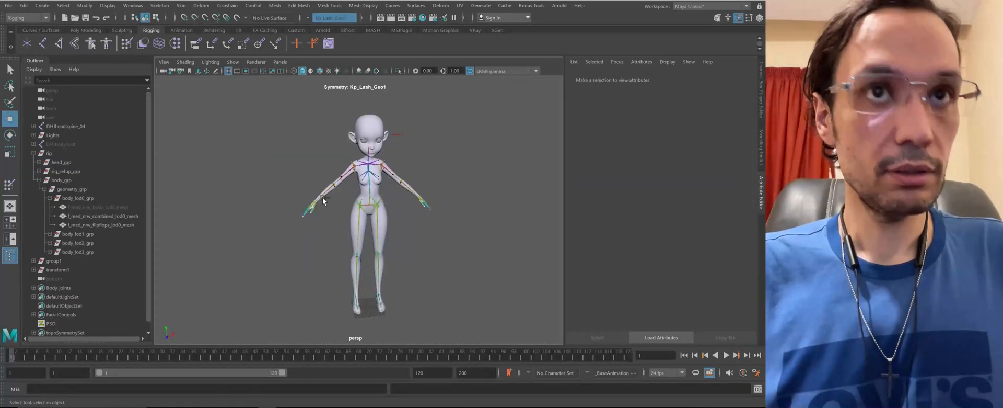
pyautogui.hotkey('ctrl', 's')
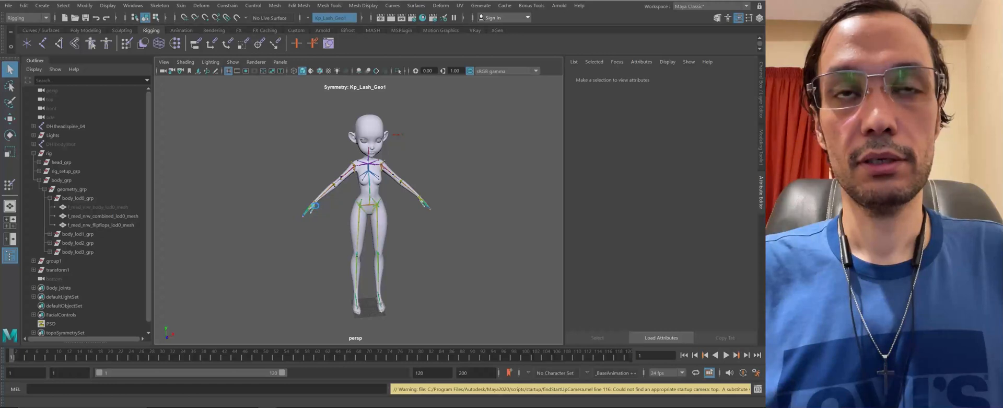
# Test-rotate the thumb_03_r_drv joint to check the right thumb tip's mirrored weights, and undo the rotation
pyautogui.press('w')
pyautogui.keyDown('alt'); pyautogui.moveTo(317, 207); pyautogui.dragTo(328, 214); pyautogui.keyUp('alt')
pyautogui.keyDown('alt'); pyautogui.moveTo(256, 207); pyautogui.dragTo(302, 206, button='right'); pyautogui.keyUp('alt')
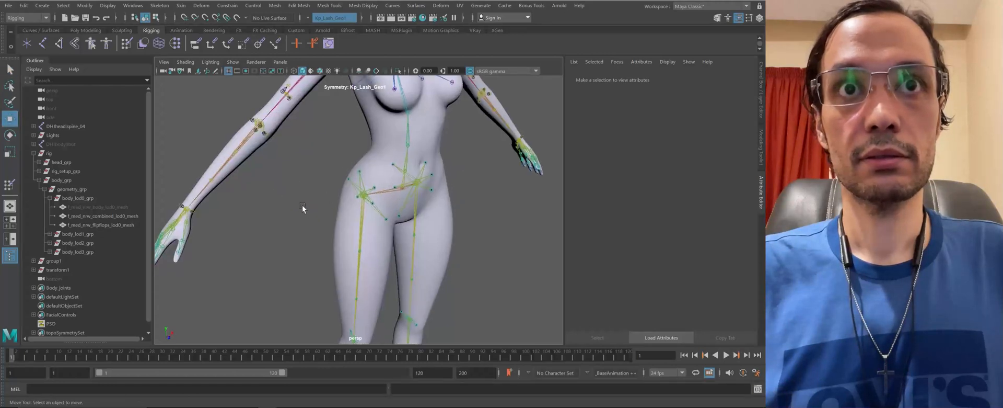
pyautogui.keyDown('alt'); pyautogui.moveTo(303, 206); pyautogui.dragTo(386, 214, button='middle'); pyautogui.keyUp('alt')
pyautogui.keyDown('alt'); pyautogui.moveTo(387, 214); pyautogui.dragTo(472, 215, button='right'); pyautogui.keyUp('alt')
pyautogui.keyDown('alt'); pyautogui.moveTo(441, 208); pyautogui.dragTo(408, 216, button='middle'); pyautogui.keyUp('alt')
pyautogui.click(429, 218)
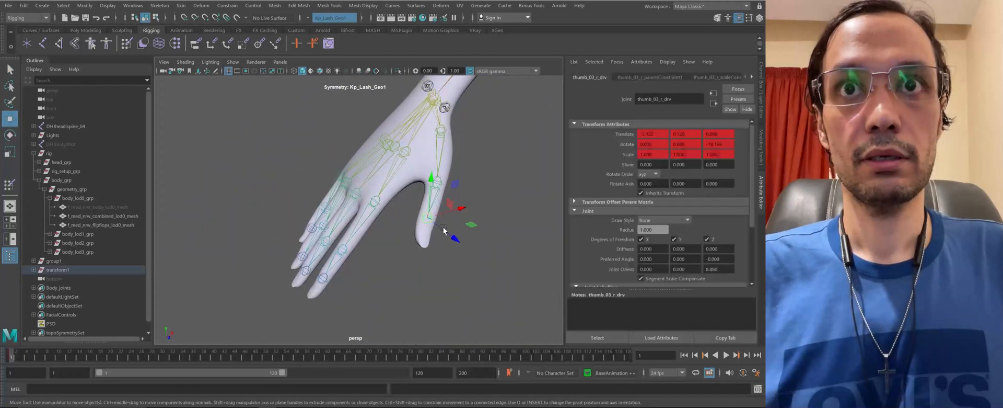
pyautogui.press('e')
pyautogui.moveTo(456, 220); pyautogui.dragTo(363, 267)
pyautogui.hotkey('ctrl', 'z')
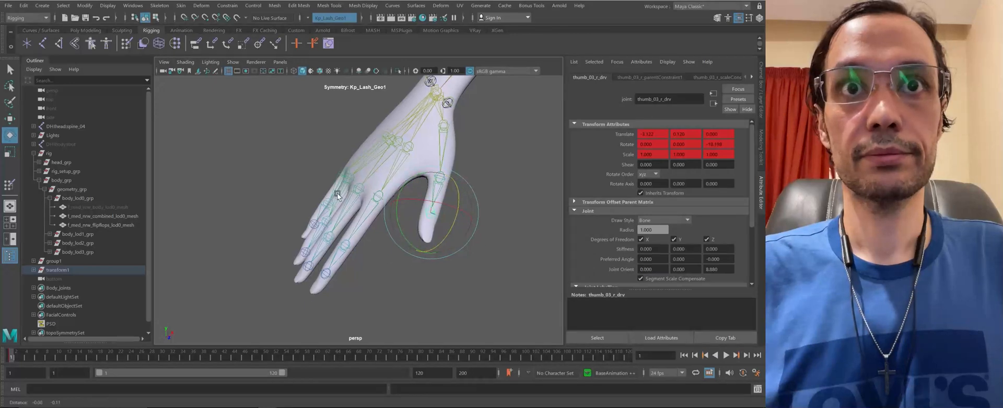
# Test-rotate the index_03_r_drv joint to about 62 degrees on Z to check the fingertip's deformation, and undo the rotation
pyautogui.keyDown('alt'); pyautogui.moveTo(363, 267); pyautogui.dragTo(390, 231, button='middle'); pyautogui.keyUp('alt')
pyautogui.keyDown('alt'); pyautogui.moveTo(391, 231); pyautogui.dragTo(424, 237, button='right'); pyautogui.keyUp('alt')
pyautogui.moveTo(425, 183); pyautogui.dragTo(322, 243)
pyautogui.press('f')
pyautogui.click(329, 206)
pyautogui.hotkey('ctrl', 'z')
pyautogui.hotkey('ctrl', 'z')
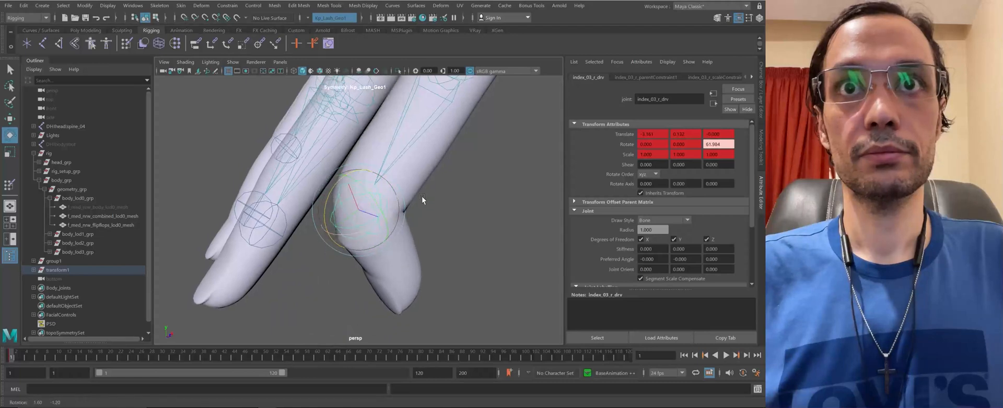
pyautogui.click(390, 193)
pyautogui.keyDown('alt'); pyautogui.moveTo(415, 218); pyautogui.dragTo(194, 235); pyautogui.keyUp('alt')
pyautogui.scroll(-5, 427, 172)
pyautogui.hotkey('ctrl', 'z')
# Test-rotate the ring_03_r_drv joint to about 65 degrees on Z to check the fingertip's deformation, and undo the rotation
pyautogui.hotkey('ctrl', 'z')
pyautogui.click(264, 200)
pyautogui.hotkey('ctrl', 'z')
pyautogui.click(312, 241)
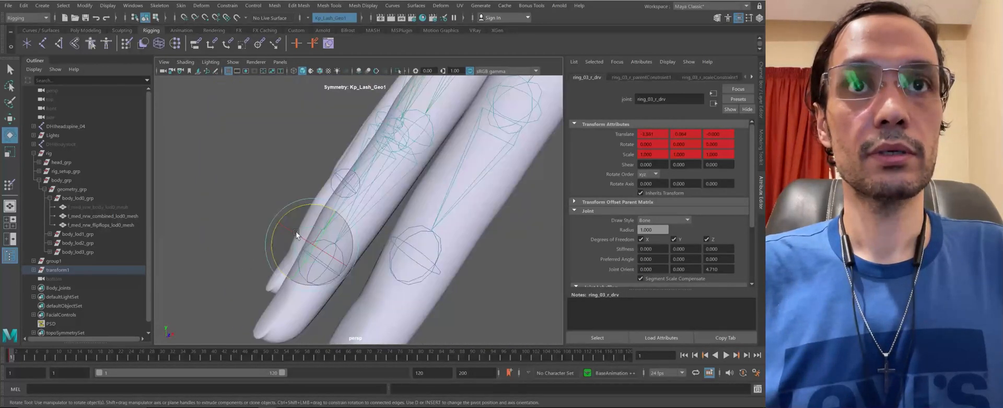
pyautogui.moveTo(297, 207); pyautogui.dragTo(390, 256)
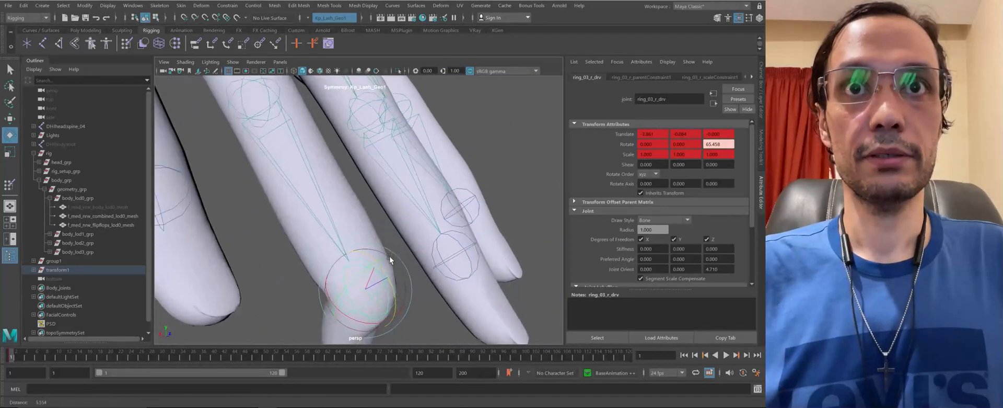
pyautogui.press('q')
pyautogui.keyDown('alt'); pyautogui.moveTo(362, 219); pyautogui.dragTo(328, 169); pyautogui.keyUp('alt')
pyautogui.hotkey('ctrl', 'z')
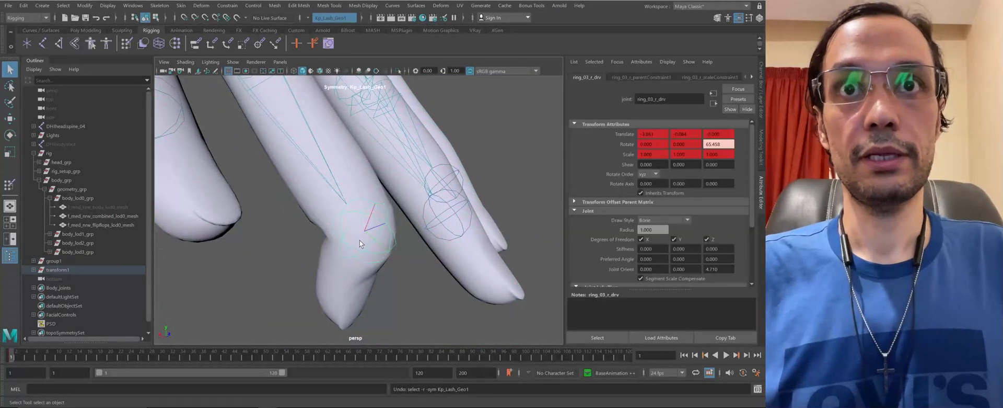
pyautogui.hotkey('ctrl', 'z')
# Test-rotate the pinky_03_r_drv joint to check the right little fingertip's deformation, and undo the rotation
pyautogui.moveTo(360, 240)
pyautogui.keyDown('alt'); pyautogui.mouseDown()
pyautogui.moveTo(239, 193)
pyautogui.moveTo(315, 245)
pyautogui.moveTo(291, 233)
pyautogui.moveTo(320, 208)
pyautogui.moveTo(342, 244)
pyautogui.mouseUp(); pyautogui.keyUp('alt')
pyautogui.click(313, 240)
pyautogui.press('e')
pyautogui.keyDown('alt'); pyautogui.moveTo(335, 235); pyautogui.dragTo(392, 247); pyautogui.keyUp('alt')
pyautogui.hotkey('ctrl', 'z')
# Examine the character's body mesh and joints from the back, side and front, down to the hips and thighs
pyautogui.keyDown('alt'); pyautogui.moveTo(392, 247); pyautogui.dragTo(146, 175, button='right'); pyautogui.keyUp('alt')
pyautogui.keyDown('alt'); pyautogui.moveTo(248, 135); pyautogui.dragTo(432, 181, button='middle'); pyautogui.keyUp('alt')
pyautogui.keyDown('alt'); pyautogui.moveTo(432, 181); pyautogui.dragTo(295, 200, button='right'); pyautogui.keyUp('alt')
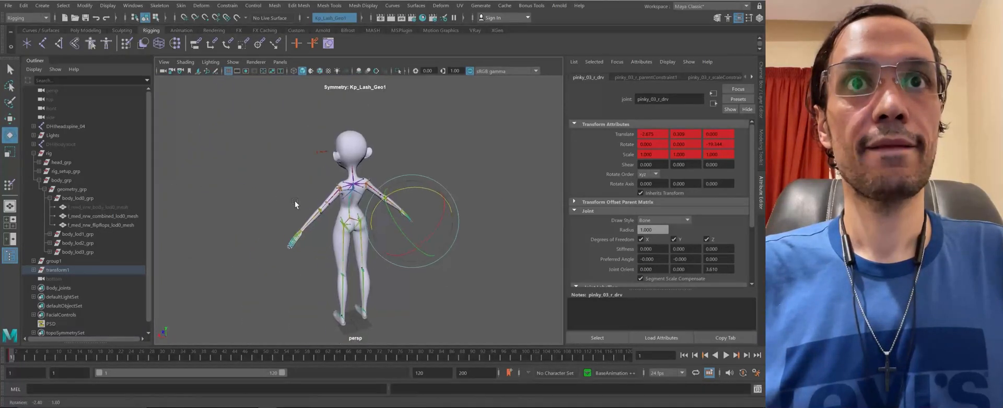
pyautogui.keyDown('alt'); pyautogui.moveTo(295, 200); pyautogui.dragTo(339, 224); pyautogui.keyUp('alt')
pyautogui.keyDown('alt'); pyautogui.moveTo(329, 225); pyautogui.dragTo(305, 168, button='middle'); pyautogui.keyUp('alt')
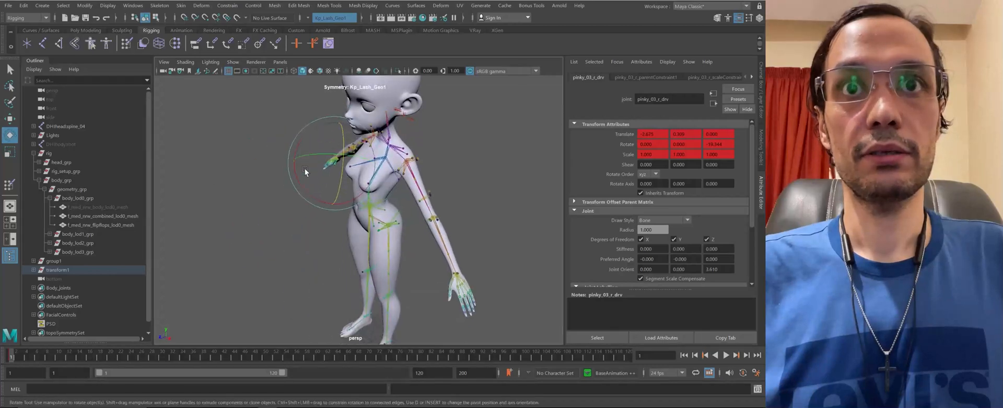
pyautogui.keyDown('alt'); pyautogui.moveTo(306, 168); pyautogui.dragTo(340, 195, button='right'); pyautogui.keyUp('alt')
pyautogui.keyDown('alt'); pyautogui.moveTo(340, 194); pyautogui.dragTo(378, 224); pyautogui.keyUp('alt')
pyautogui.keyDown('alt'); pyautogui.moveTo(370, 225); pyautogui.dragTo(327, 253, button='middle'); pyautogui.keyUp('alt')
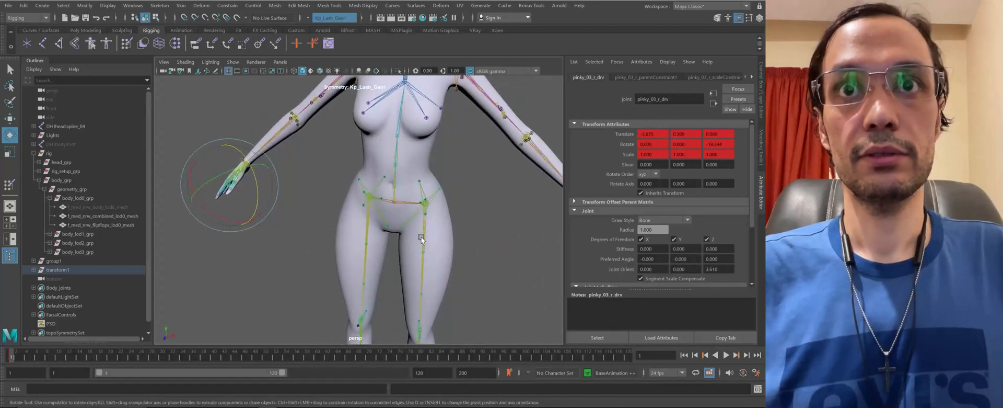
# Test-rotate the thigh_l_drv joint to check the left hip's deformation, and undo the rotation
pyautogui.click(421, 238)
pyautogui.moveTo(438, 214); pyautogui.dragTo(416, 230)
pyautogui.hotkey('ctrl', 'z')
# Examine the whole character and the joint placement around the shoulders, chest, arms and hips
pyautogui.keyDown('alt'); pyautogui.moveTo(413, 228); pyautogui.dragTo(259, 186, button='right'); pyautogui.keyUp('alt')
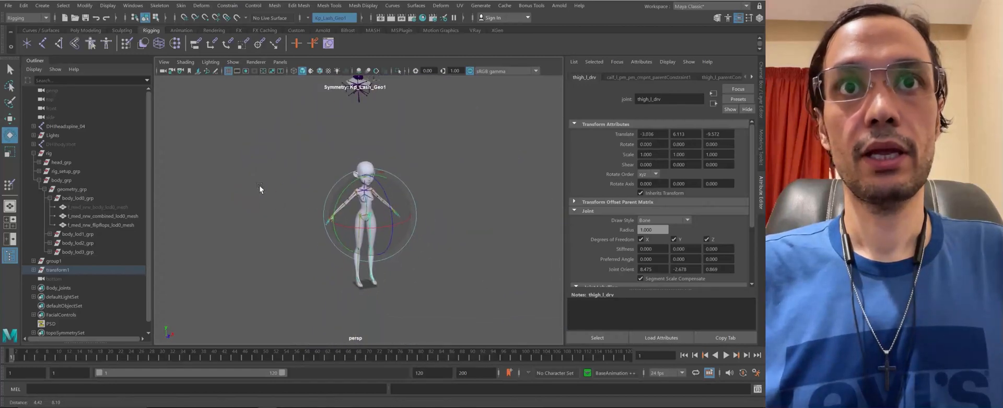
pyautogui.keyDown('alt'); pyautogui.moveTo(259, 185); pyautogui.dragTo(253, 203, button='middle'); pyautogui.keyUp('alt')
pyautogui.keyDown('alt'); pyautogui.moveTo(256, 196); pyautogui.dragTo(317, 177, button='right'); pyautogui.keyUp('alt')
pyautogui.keyDown('alt'); pyautogui.moveTo(317, 178); pyautogui.dragTo(326, 180); pyautogui.keyUp('alt')
pyautogui.keyDown('alt'); pyautogui.moveTo(325, 180); pyautogui.dragTo(328, 196, button='middle'); pyautogui.keyUp('alt')
pyautogui.keyDown('alt'); pyautogui.moveTo(328, 196); pyautogui.dragTo(400, 179, button='right'); pyautogui.keyUp('alt')
pyautogui.keyDown('alt'); pyautogui.moveTo(417, 181); pyautogui.dragTo(344, 177); pyautogui.keyUp('alt')
pyautogui.keyDown('alt'); pyautogui.moveTo(344, 177); pyautogui.dragTo(343, 136, button='middle'); pyautogui.keyUp('alt')
pyautogui.keyDown('alt'); pyautogui.moveTo(343, 136); pyautogui.dragTo(366, 156); pyautogui.keyUp('alt')
pyautogui.keyDown('alt'); pyautogui.moveTo(360, 198); pyautogui.dragTo(314, 152, button='right'); pyautogui.keyUp('alt')
pyautogui.keyDown('alt'); pyautogui.moveTo(311, 150); pyautogui.dragTo(296, 177); pyautogui.keyUp('alt')
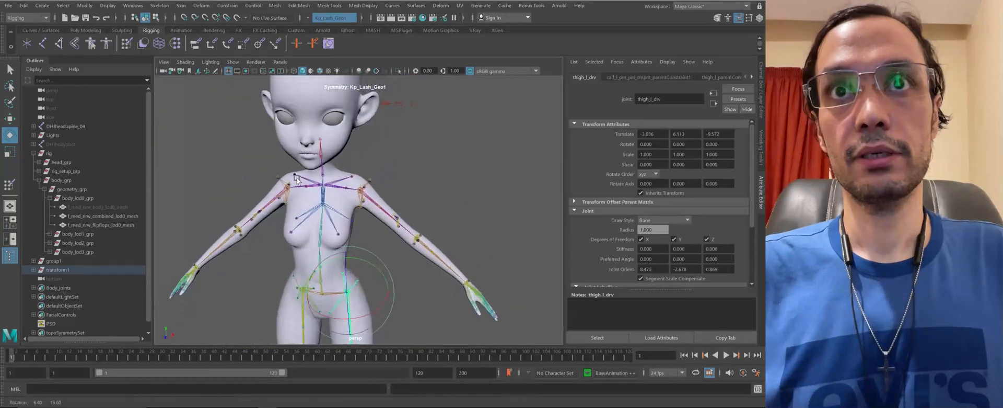
pyautogui.keyDown('alt'); pyautogui.moveTo(296, 177); pyautogui.dragTo(418, 141, button='middle'); pyautogui.keyUp('alt')
pyautogui.keyDown('alt'); pyautogui.moveTo(360, 194); pyautogui.dragTo(427, 207, button='right'); pyautogui.keyUp('alt')
pyautogui.keyDown('alt'); pyautogui.moveTo(398, 160); pyautogui.dragTo(377, 204, button='middle'); pyautogui.keyUp('alt')
pyautogui.keyDown('alt'); pyautogui.moveTo(376, 204); pyautogui.dragTo(405, 271); pyautogui.keyUp('alt')
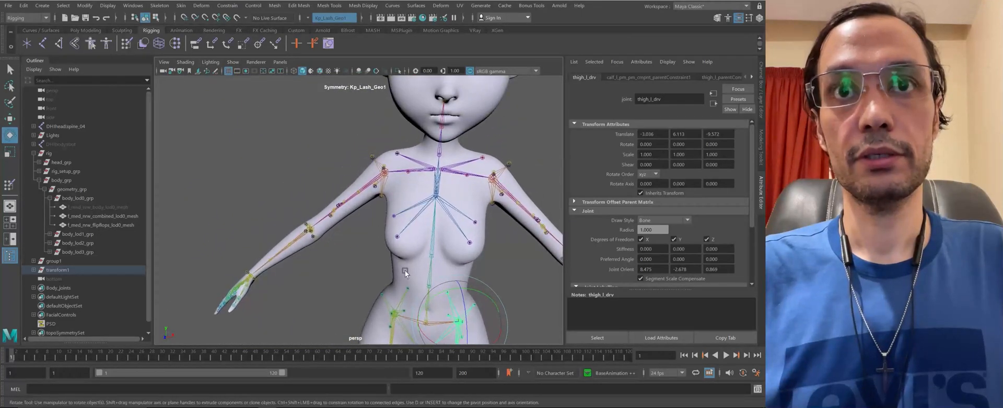
# Rename the Kp_Lash_Geo1 mesh in group1 as body and duplicate it
pyautogui.click(366, 272)
pyautogui.press('f')
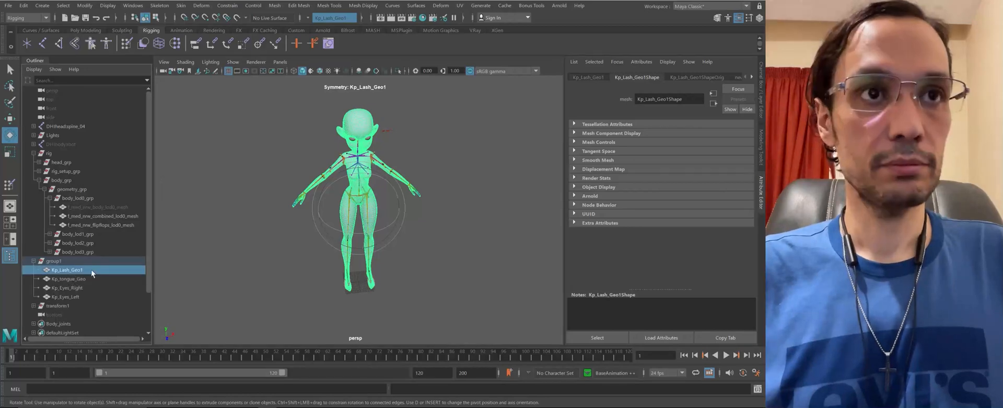
pyautogui.keyDown('alt'); pyautogui.moveTo(283, 190); pyautogui.dragTo(262, 200, button='middle'); pyautogui.keyUp('alt')
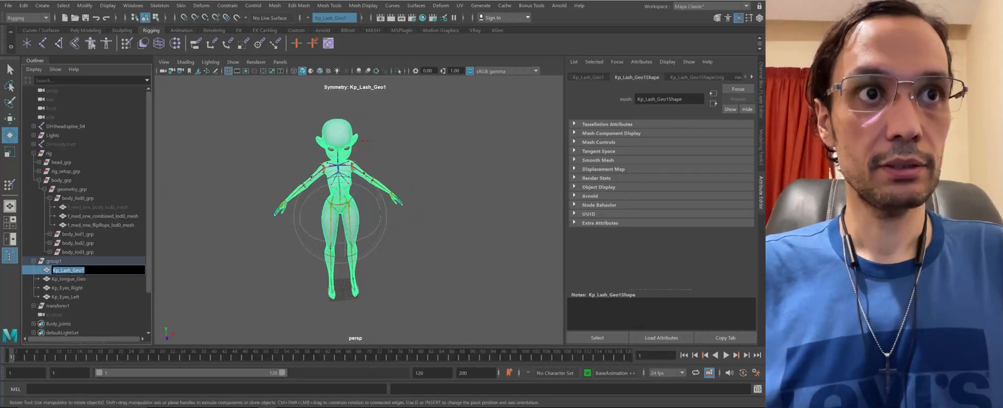
pyautogui.write('body')
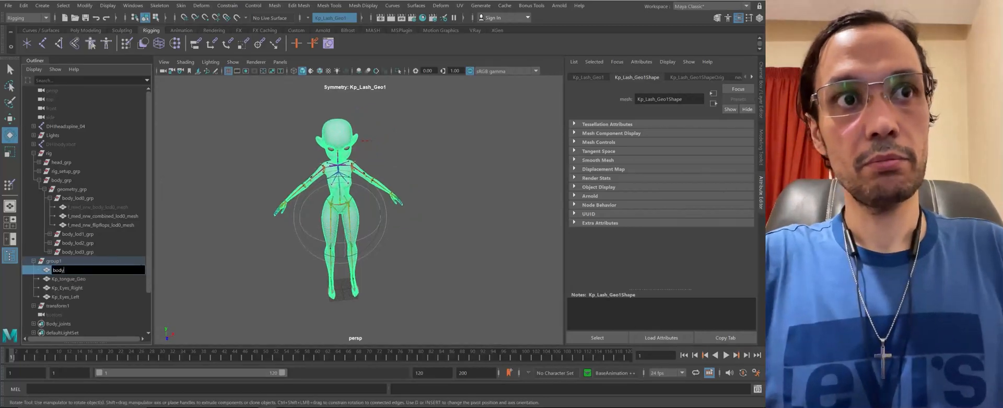
pyautogui.press('Return')
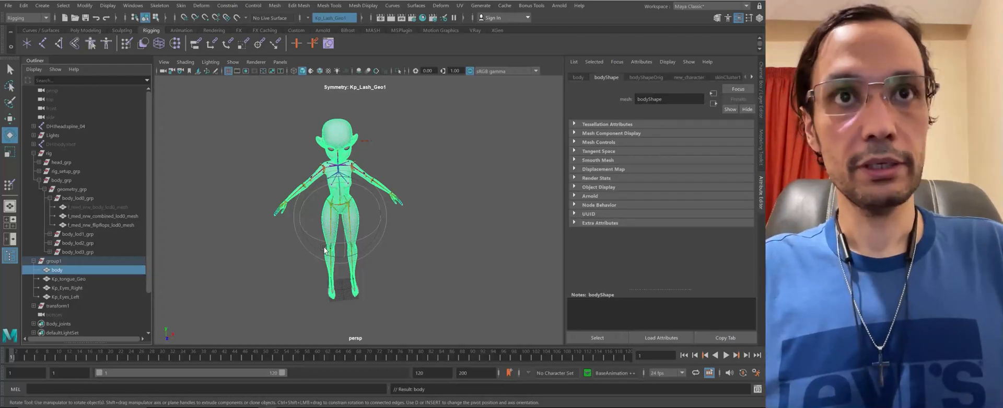
pyautogui.hotkey('ctrl', 'd')
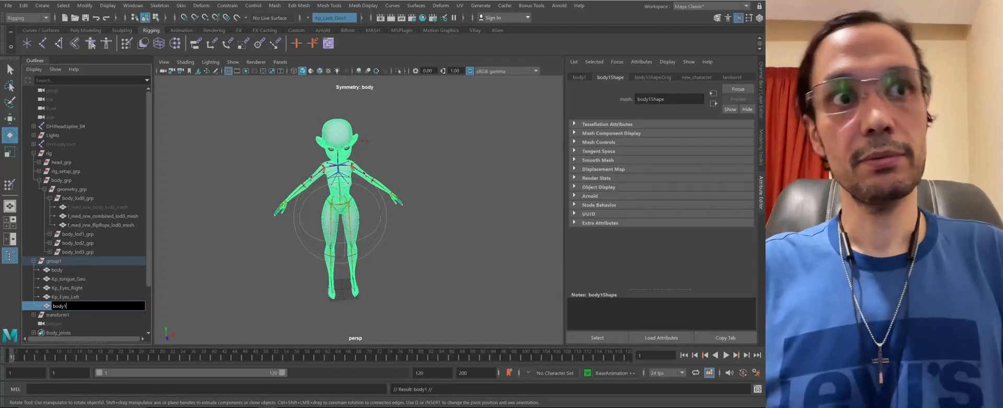
# Examine the duplicated body1 mesh against the joints from several angles, from the head to the hips
pyautogui.scroll(3, 424, 220)
pyautogui.keyDown('alt'); pyautogui.moveTo(359, 203); pyautogui.dragTo(361, 215, button='middle'); pyautogui.keyUp('alt')
pyautogui.scroll(4, 360, 215)
pyautogui.keyDown('alt'); pyautogui.moveTo(360, 214); pyautogui.dragTo(402, 230); pyautogui.keyUp('alt')
pyautogui.press('w')
pyautogui.keyDown('alt'); pyautogui.moveTo(366, 225); pyautogui.dragTo(308, 129, button='right'); pyautogui.keyUp('alt')
pyautogui.keyDown('alt'); pyautogui.moveTo(308, 129); pyautogui.dragTo(252, 136, button='middle'); pyautogui.keyUp('alt')
pyautogui.keyDown('alt'); pyautogui.moveTo(252, 136); pyautogui.dragTo(285, 137, button='right'); pyautogui.keyUp('alt')
pyautogui.keyDown('alt'); pyautogui.moveTo(285, 137); pyautogui.dragTo(296, 130); pyautogui.keyUp('alt')
pyautogui.keyDown('alt'); pyautogui.moveTo(296, 129); pyautogui.dragTo(326, 169, button='right'); pyautogui.keyUp('alt')
pyautogui.keyDown('alt'); pyautogui.moveTo(326, 170); pyautogui.dragTo(317, 172); pyautogui.keyUp('alt')
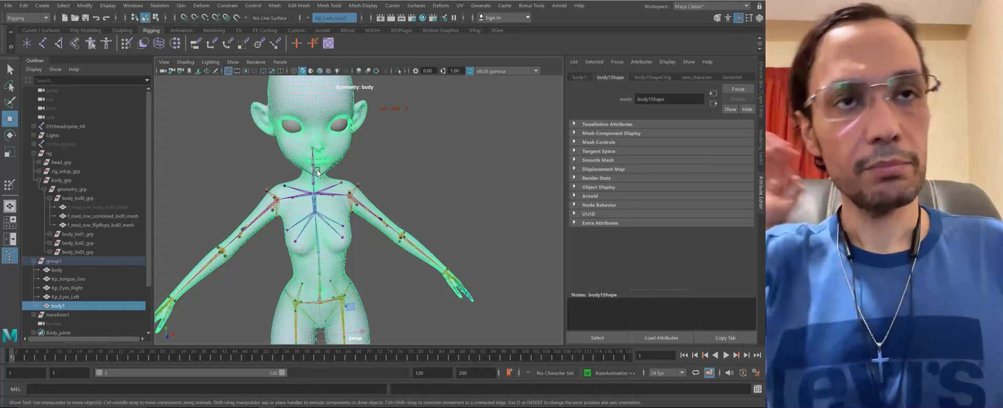
# Hide the original body mesh in group1 and select the body1 duplicate
pyautogui.click(89, 270)
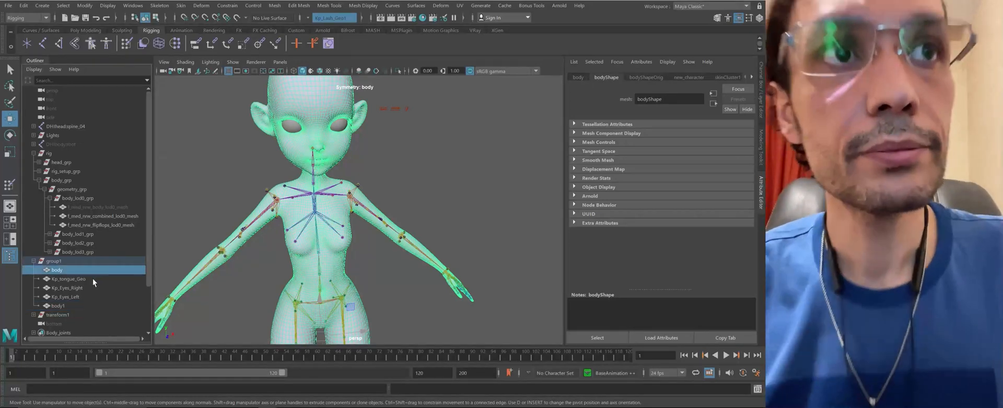
pyautogui.scroll(3, 372, 188)
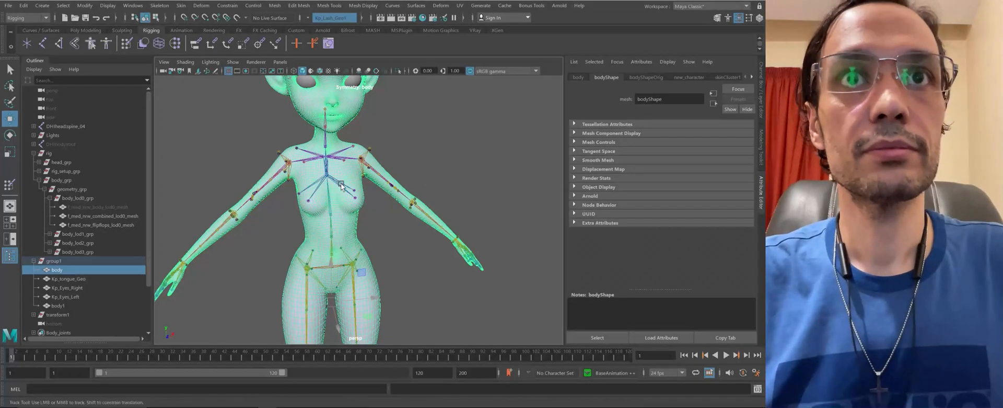
pyautogui.scroll(10, 294, 181)
pyautogui.press('f')
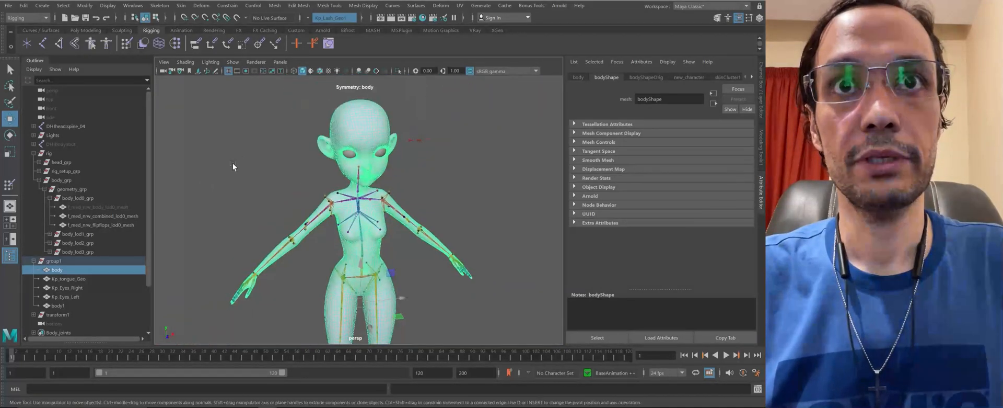
pyautogui.click(296, 133)
pyautogui.scroll(2, 413, 135)
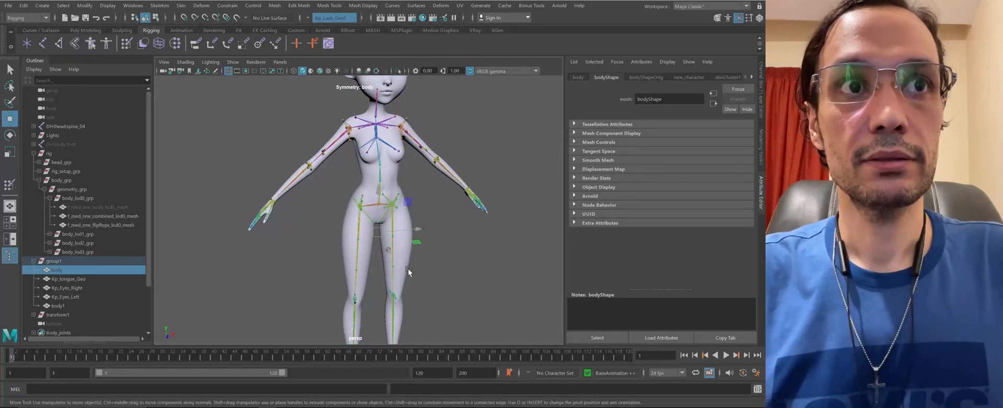
pyautogui.click(357, 181)
pyautogui.scroll(5, 355, 182)
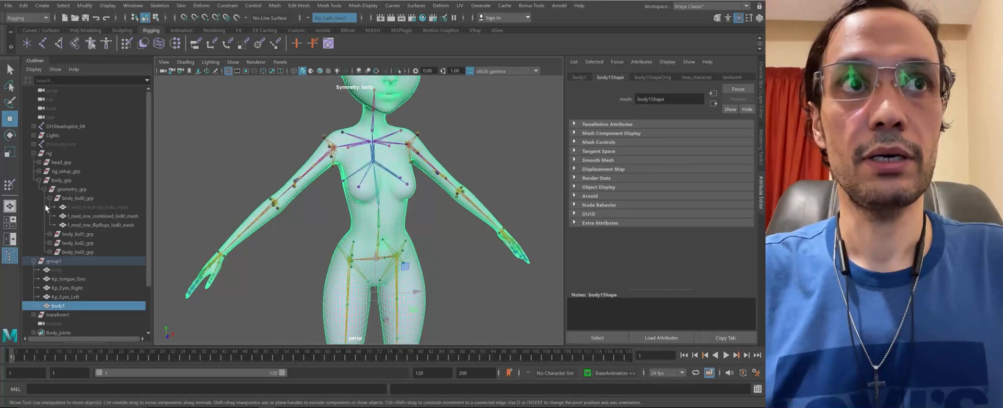
# Unhide the f_med_nrw_body_lod0_mesh and examine how it overlaps the duplicated character around the torso
pyautogui.click(99, 206)
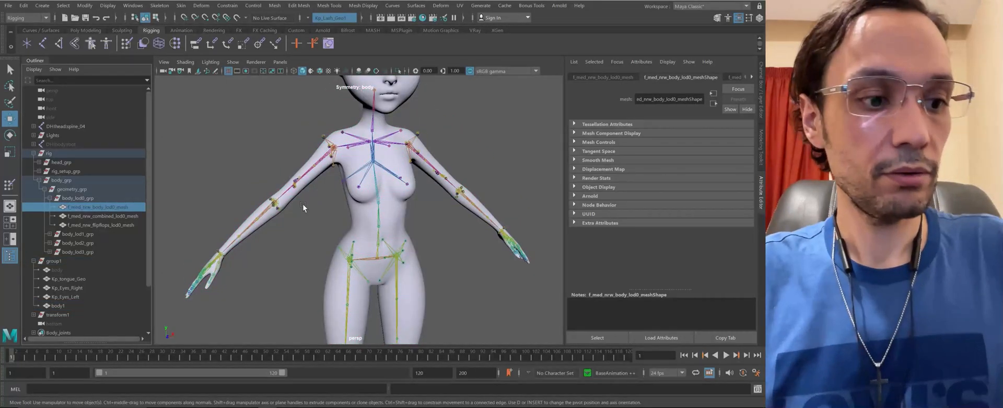
pyautogui.press('h')
pyautogui.keyDown('alt'); pyautogui.moveTo(303, 205); pyautogui.dragTo(305, 148); pyautogui.keyUp('alt')
pyautogui.scroll(1, 305, 148)
pyautogui.keyDown('alt'); pyautogui.moveTo(306, 148); pyautogui.dragTo(342, 148, button='right'); pyautogui.keyUp('alt')
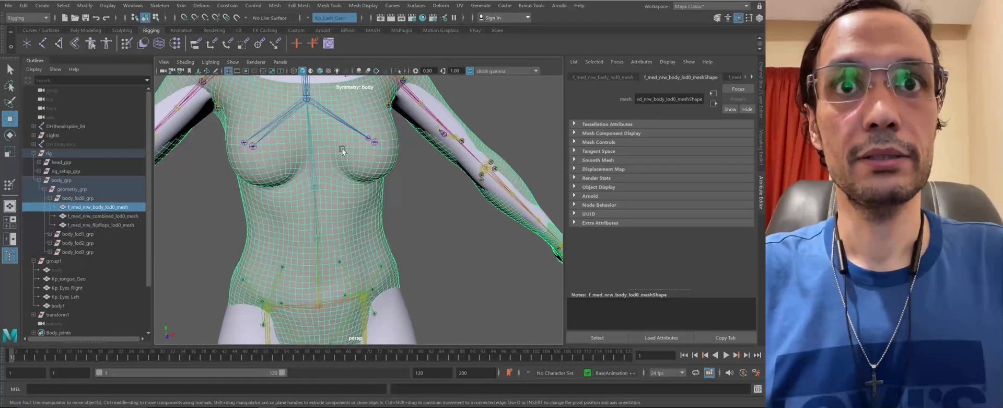
# Select all joints belonging to the Body_joints set and add the body1 mesh to the selection
pyautogui.keyDown('alt'); pyautogui.moveTo(342, 149); pyautogui.dragTo(348, 49, button='middle'); pyautogui.keyUp('alt')
pyautogui.keyDown('alt'); pyautogui.moveTo(402, 179); pyautogui.dragTo(416, 184); pyautogui.keyUp('alt')
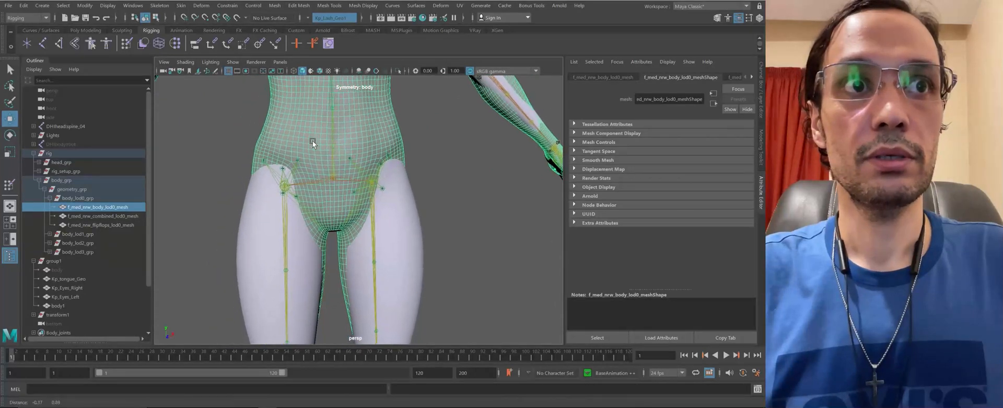
pyautogui.keyDown('alt'); pyautogui.moveTo(313, 140); pyautogui.dragTo(318, 158, button='middle'); pyautogui.keyUp('alt')
pyautogui.click(414, 239)
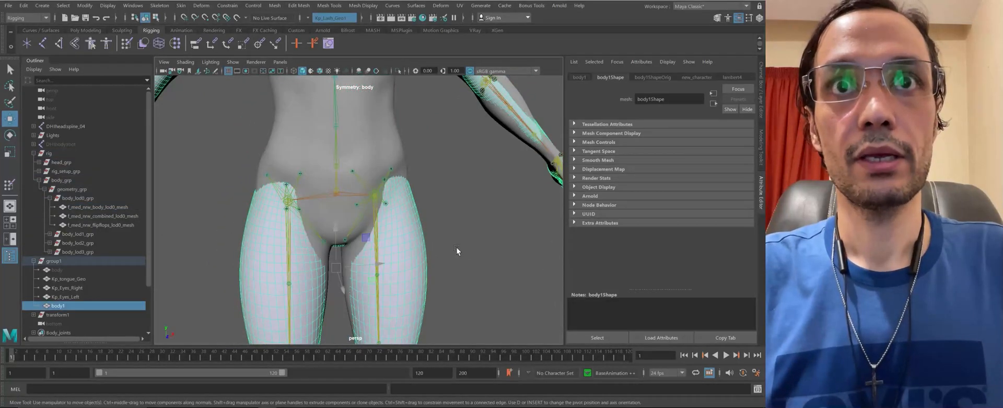
pyautogui.scroll(-3, 457, 247)
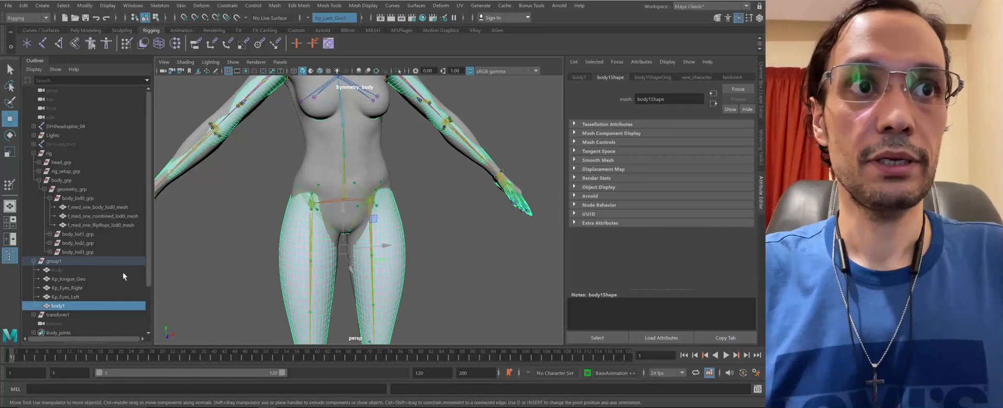
pyautogui.scroll(-2, 94, 290)
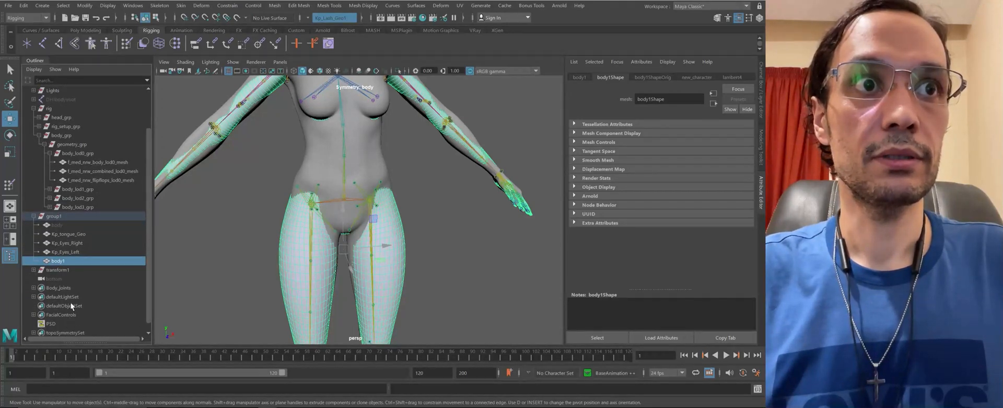
pyautogui.click(62, 288)
pyautogui.rightClick(61, 287)
pyautogui.click(81, 291)
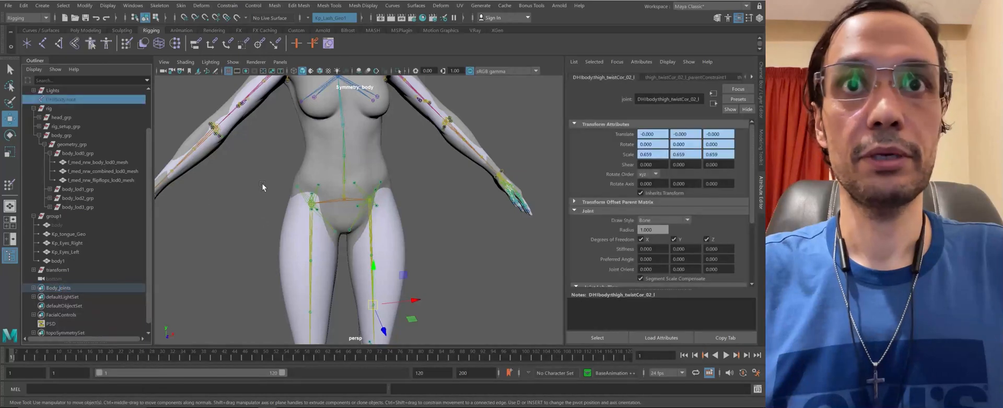
pyautogui.keyDown('shift'); pyautogui.click(396, 228); pyautogui.keyUp('shift')
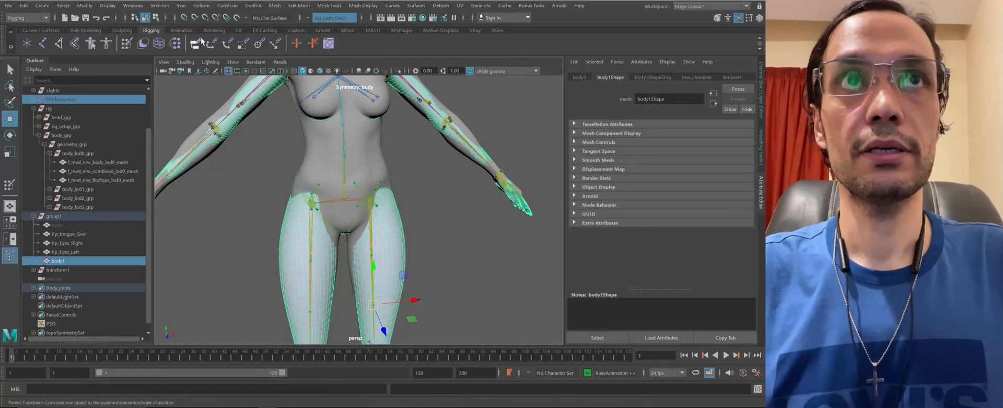
# Bind body1 to the joints with Bind Skin set to Joint hierarchy, Closest distance and Classic linear, with 5 max influences
pyautogui.click(179, 5)
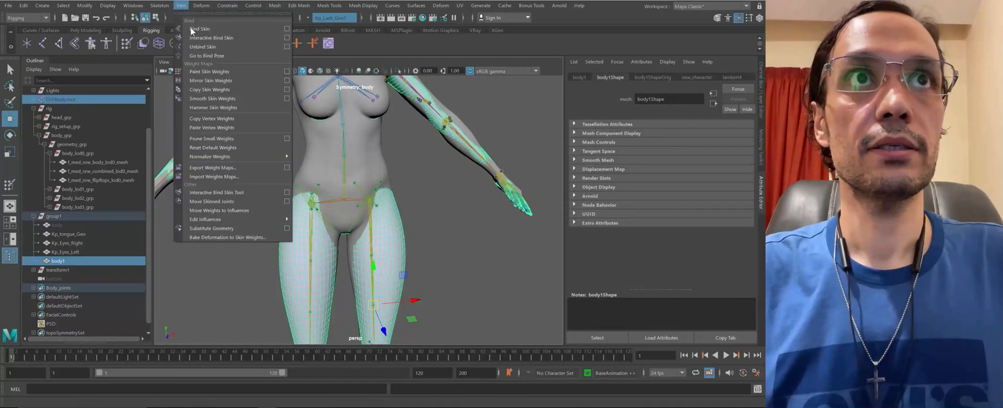
pyautogui.click(287, 29)
pyautogui.click(606, 164)
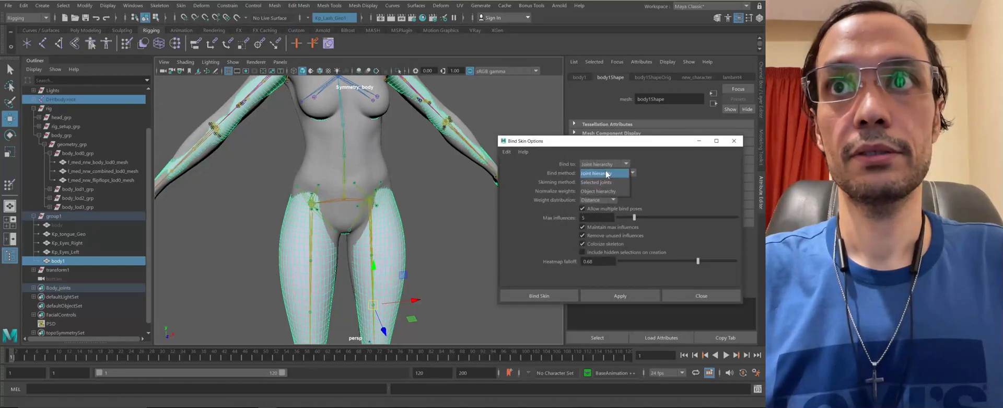
pyautogui.click(607, 173)
pyautogui.click(601, 173)
pyautogui.click(606, 182)
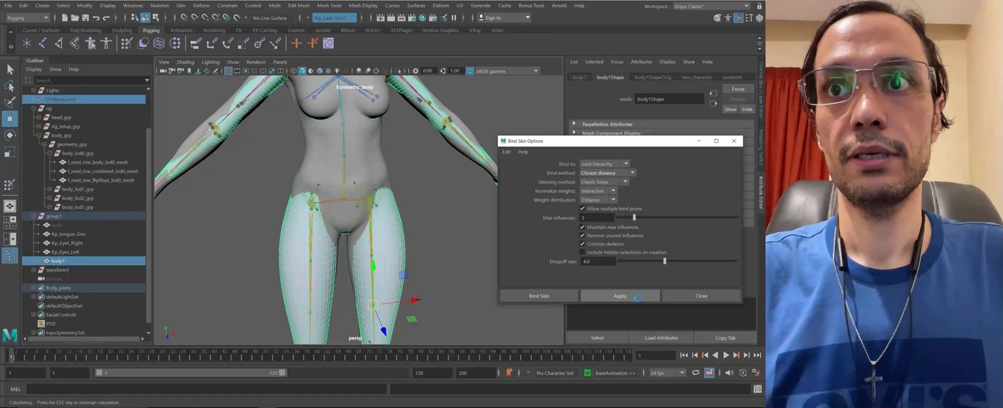
pyautogui.click(683, 297)
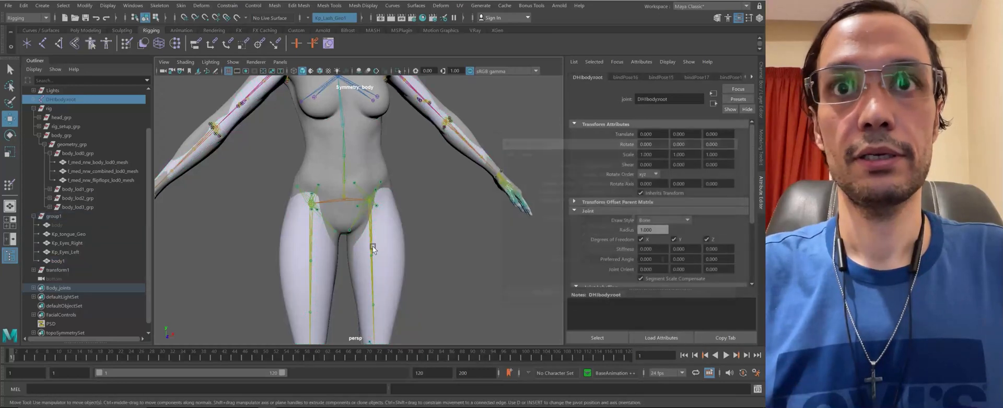
# Copy the skin weights from f_med_nrw_body_lod0_mesh to body1, using closest point surface association and closest joint influence association
pyautogui.keyDown('alt'); pyautogui.moveTo(365, 159); pyautogui.dragTo(371, 130, button='middle'); pyautogui.keyUp('alt')
pyautogui.click(399, 211)
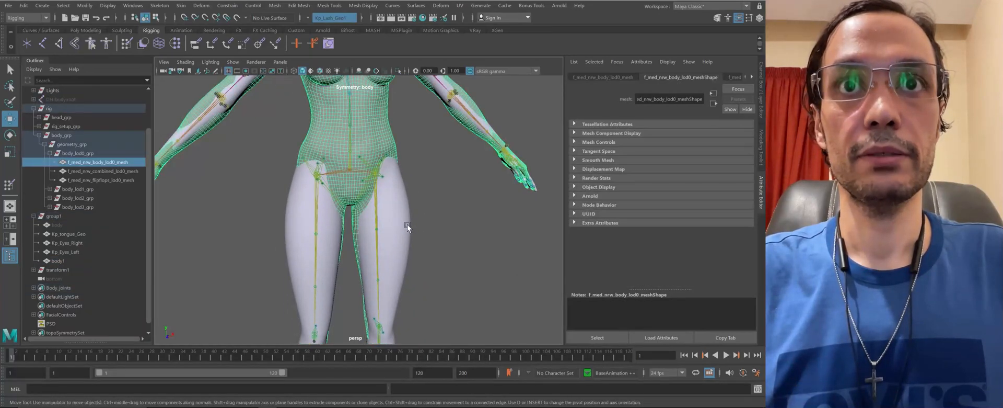
pyautogui.moveTo(285, 157)
pyautogui.keyDown('alt'); pyautogui.mouseDown(button='middle')
pyautogui.moveTo(283, 149)
pyautogui.moveTo(270, 165)
pyautogui.mouseUp(button='middle'); pyautogui.keyUp('alt')
pyautogui.click(181, 5)
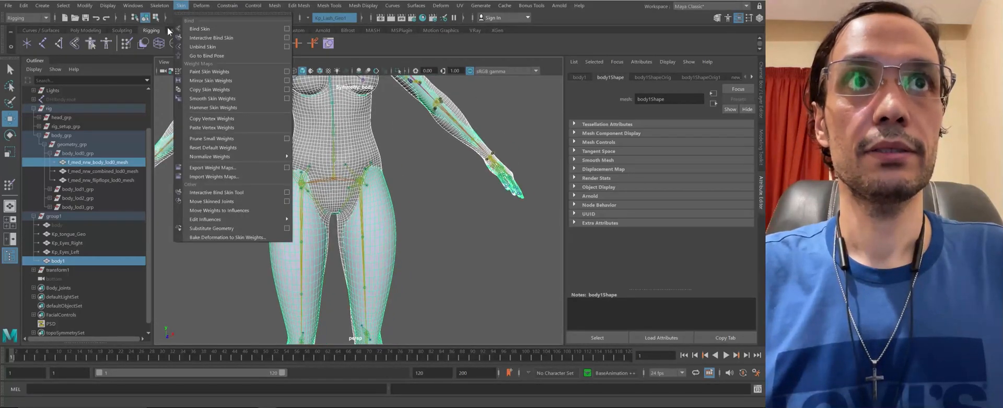
pyautogui.click(231, 92)
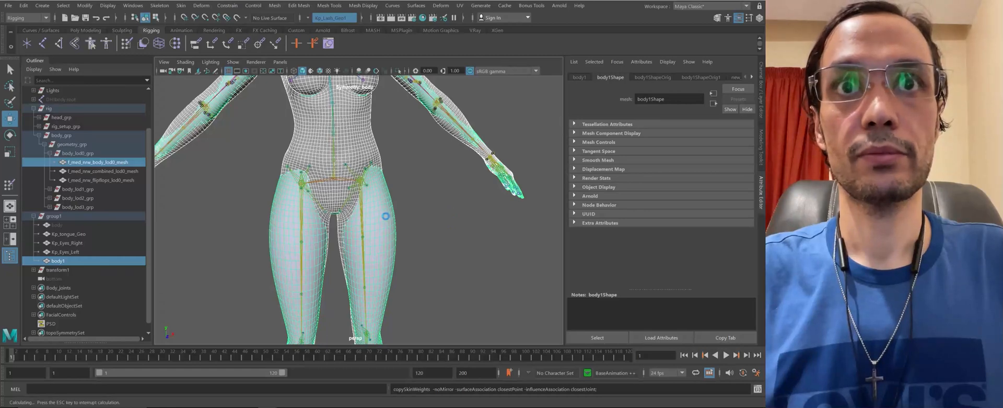
pyautogui.keyDown('alt'); pyautogui.moveTo(385, 215); pyautogui.dragTo(386, 233); pyautogui.keyUp('alt')
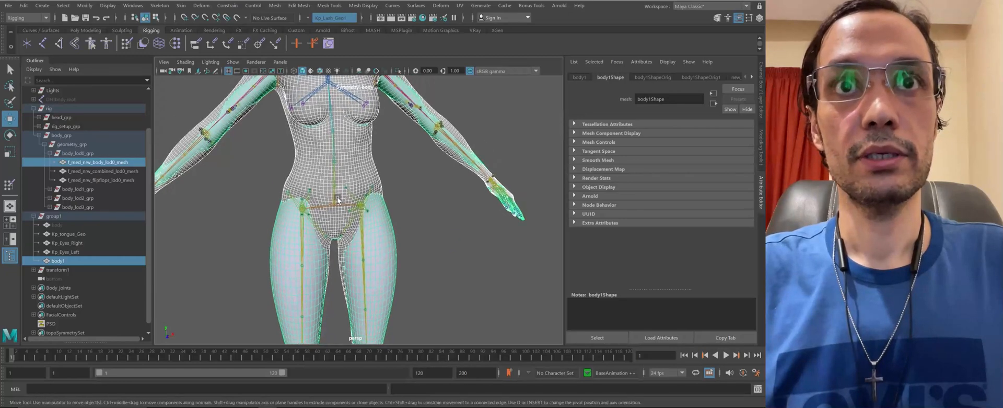
# Hide f_med_nrw_body_lod0_mesh and rotate the upperarm_l_drv joint to about -74° in Y to test body1's arm deformation
pyautogui.click(362, 173)
pyautogui.press('h')
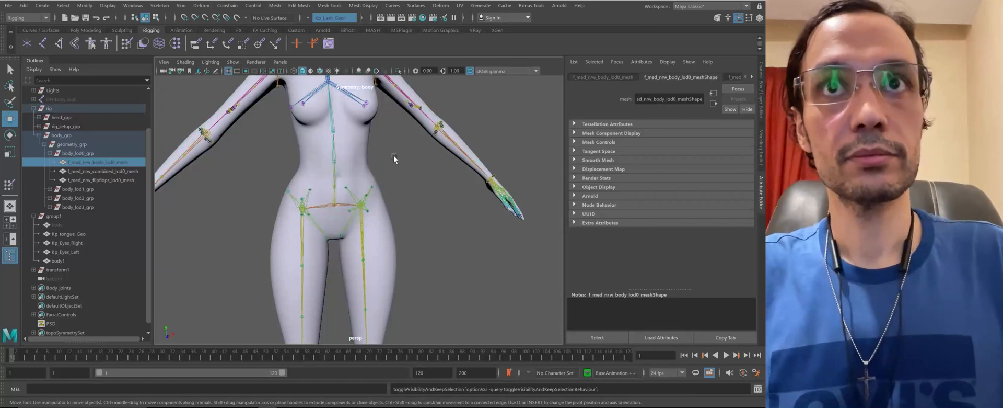
pyautogui.keyDown('alt'); pyautogui.moveTo(408, 150); pyautogui.dragTo(393, 229, button='middle'); pyautogui.keyUp('alt')
pyautogui.scroll(3, 390, 231)
pyautogui.keyDown('alt'); pyautogui.moveTo(390, 231); pyautogui.dragTo(295, 201); pyautogui.keyUp('alt')
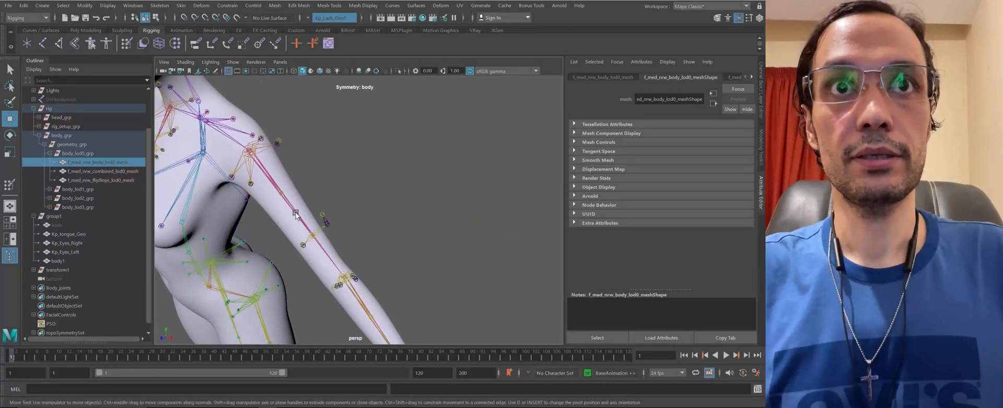
pyautogui.click(295, 214)
pyautogui.scroll(-3, 369, 255)
pyautogui.keyDown('alt'); pyautogui.moveTo(369, 254); pyautogui.dragTo(417, 207); pyautogui.keyUp('alt')
pyautogui.press('e')
pyautogui.scroll(4, 369, 244)
pyautogui.keyDown('alt'); pyautogui.moveTo(384, 161); pyautogui.dragTo(334, 198); pyautogui.keyUp('alt')
pyautogui.moveTo(315, 165); pyautogui.dragTo(287, 191)
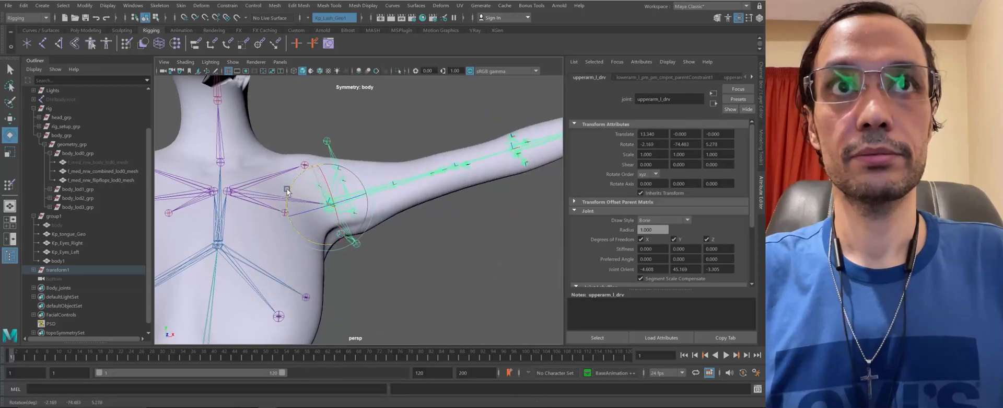
# Undo the upper arm rotation and the hiding of f_med_nrw_body_lod0_mesh
pyautogui.scroll(-6, 288, 188)
pyautogui.hotkey('ctrl', 'z')
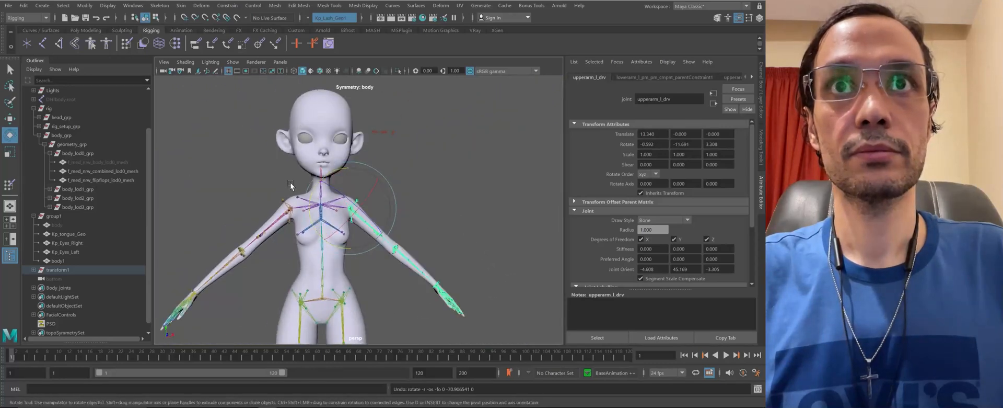
pyautogui.hotkey('ctrl', 'z')
pyautogui.hotkey('ctrl', 'z')
pyautogui.hotkey('ctrl', 'z')
pyautogui.keyDown('alt'); pyautogui.moveTo(307, 262); pyautogui.dragTo(308, 241, button='middle'); pyautogui.keyUp('alt')
pyautogui.scroll(3, 308, 240)
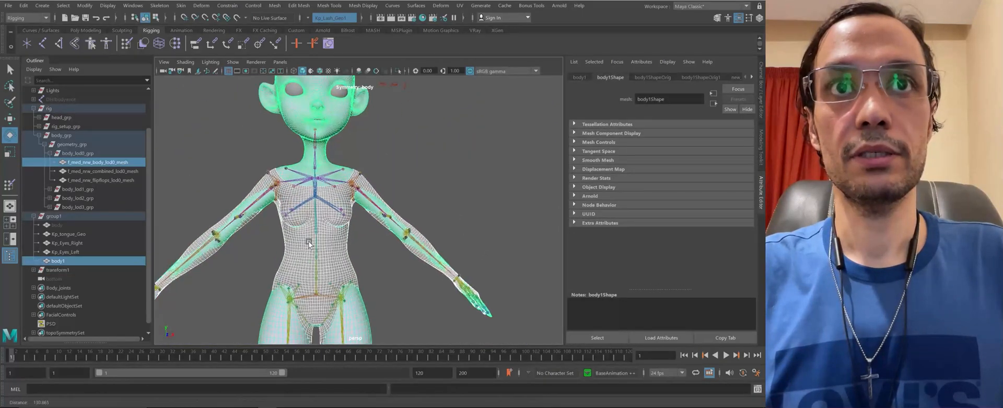
pyautogui.scroll(3, 314, 246)
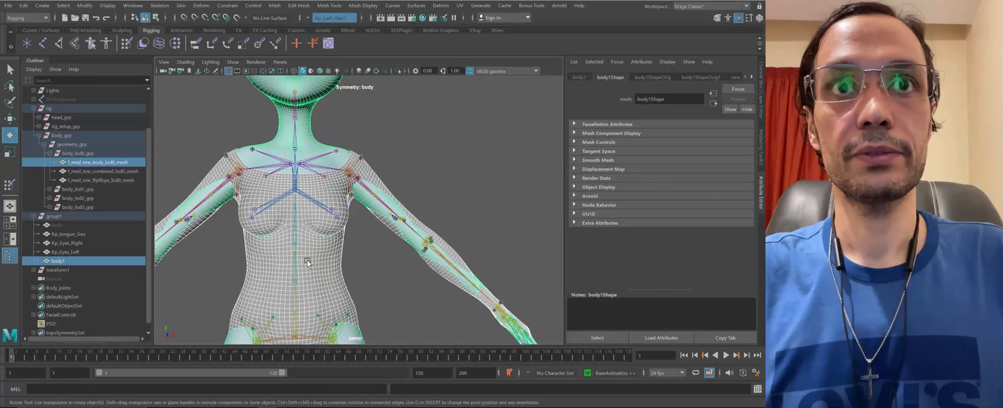
pyautogui.scroll(-6, 307, 259)
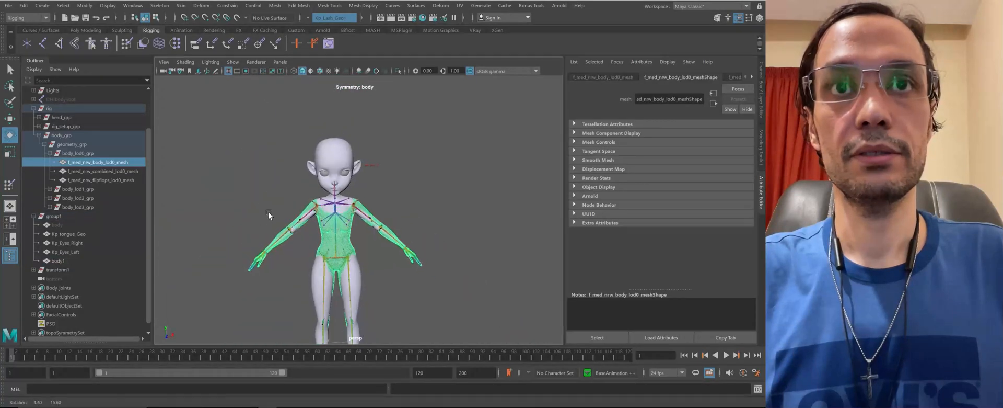
# Test the hip deformation by rotating the thigh_l_drv joint, and undo the rotation
pyautogui.click(330, 213)
pyautogui.scroll(3, 303, 212)
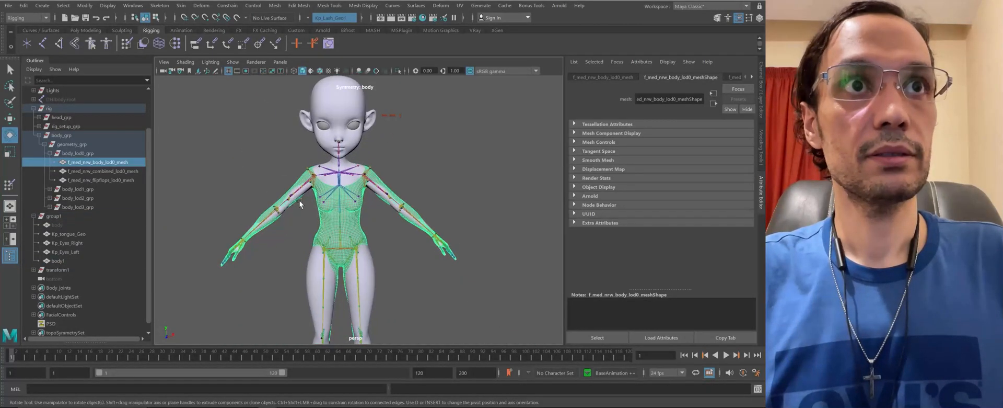
pyautogui.hotkey('ctrl', 'z')
pyautogui.scroll(4, 313, 214)
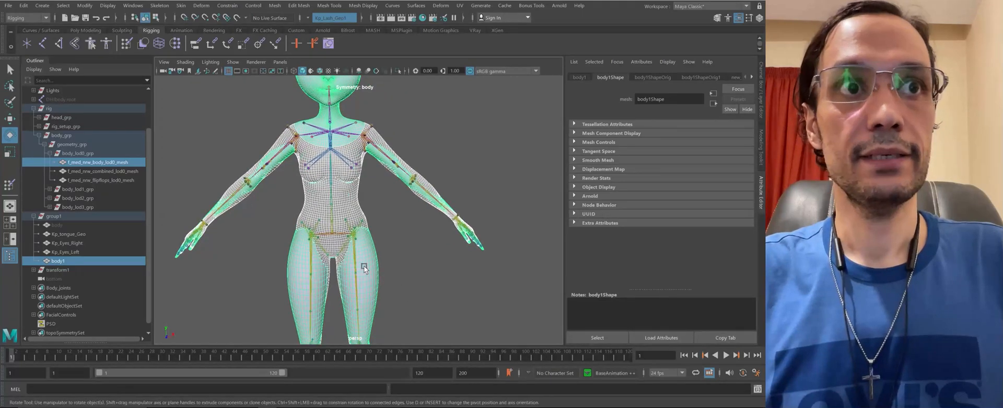
pyautogui.click(364, 265)
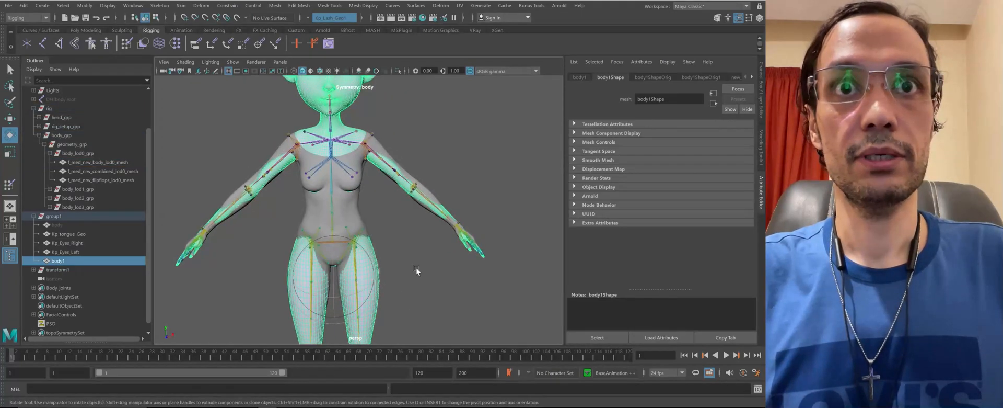
pyautogui.click(361, 235)
pyautogui.moveTo(373, 207); pyautogui.dragTo(338, 201)
pyautogui.hotkey('ctrl', 'z')
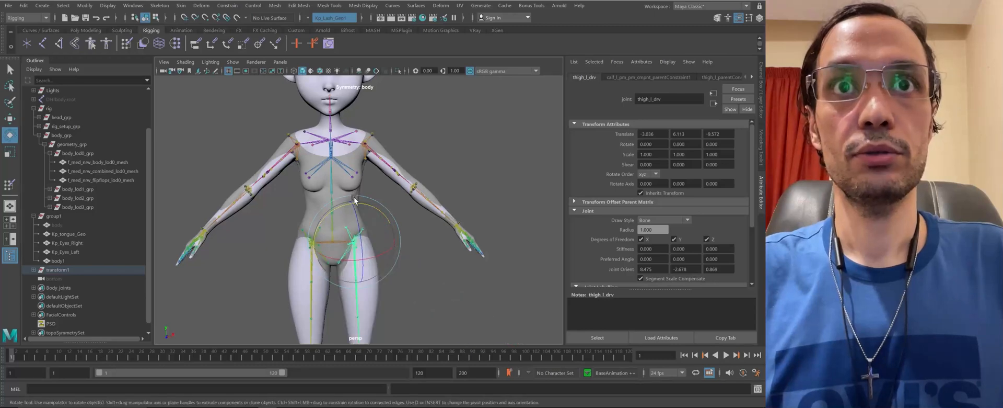
# Hide f_med_nrw_body_lod0_mesh, and search the scene objects for "combined" to select f_med_nrw_combined_lod0_mesh
pyautogui.click(344, 219)
pyautogui.press('h')
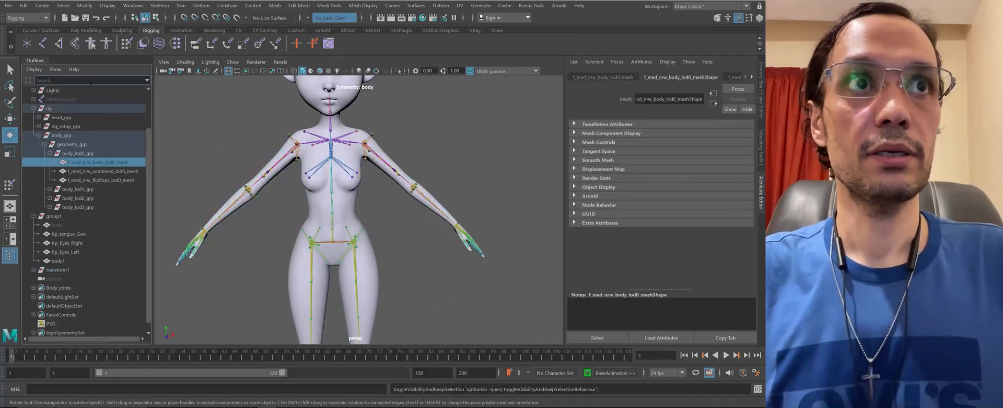
pyautogui.click(92, 80)
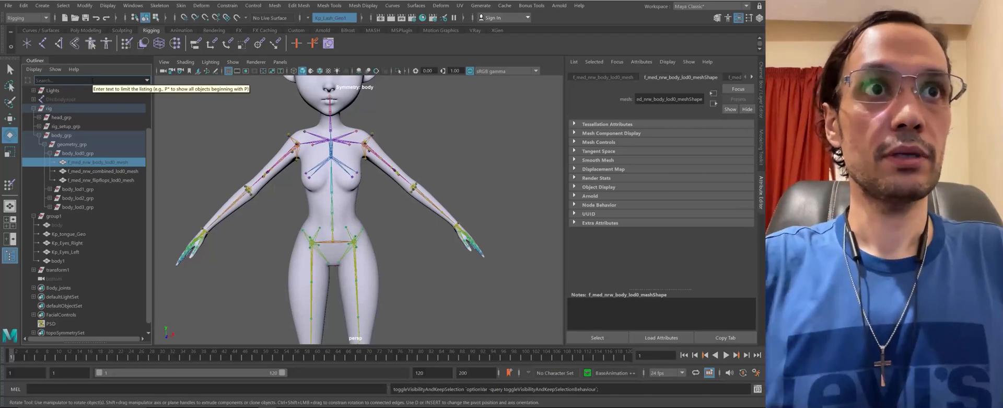
pyautogui.write('combi')
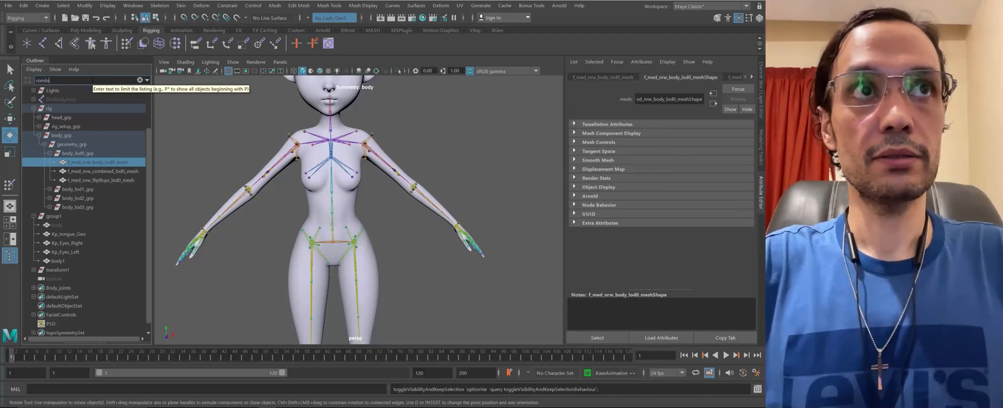
pyautogui.write('ned')
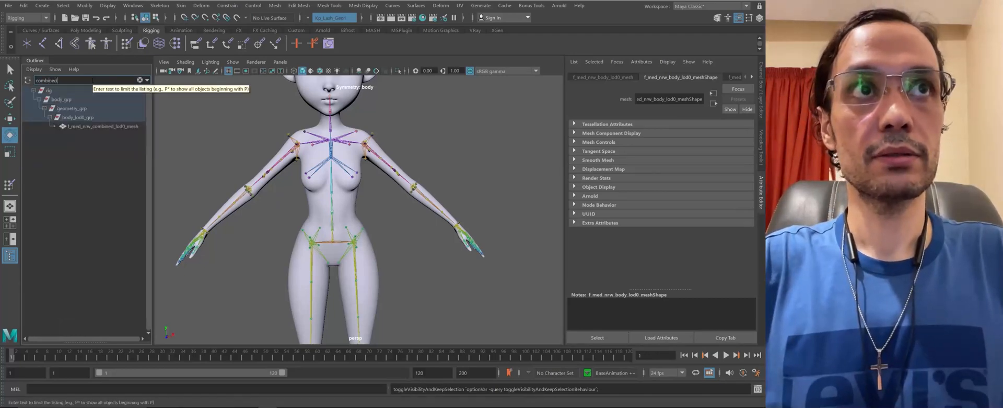
pyautogui.click(112, 128)
pyautogui.scroll(-2, 384, 176)
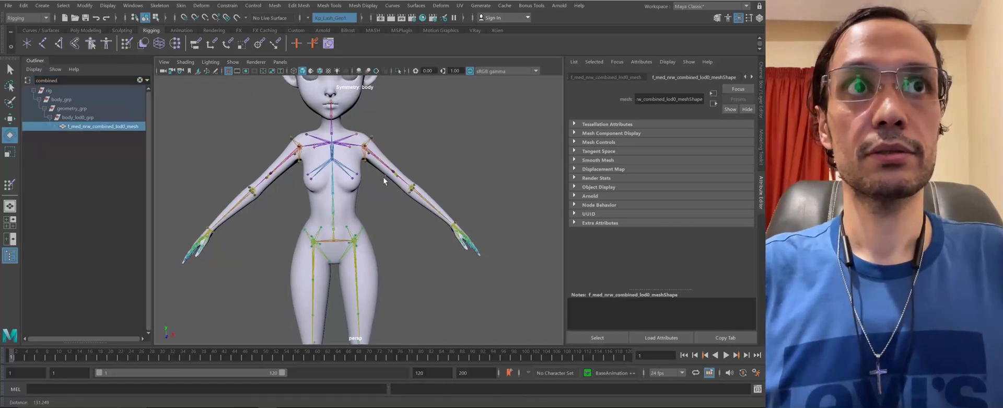
pyautogui.click(140, 80)
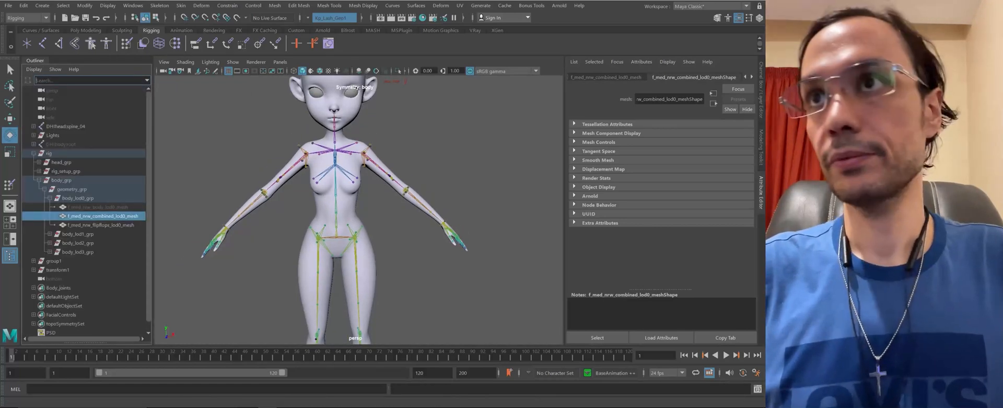
# Turn on the visibility of the mh display layer
pyautogui.hotkey('ctrl', 'a')
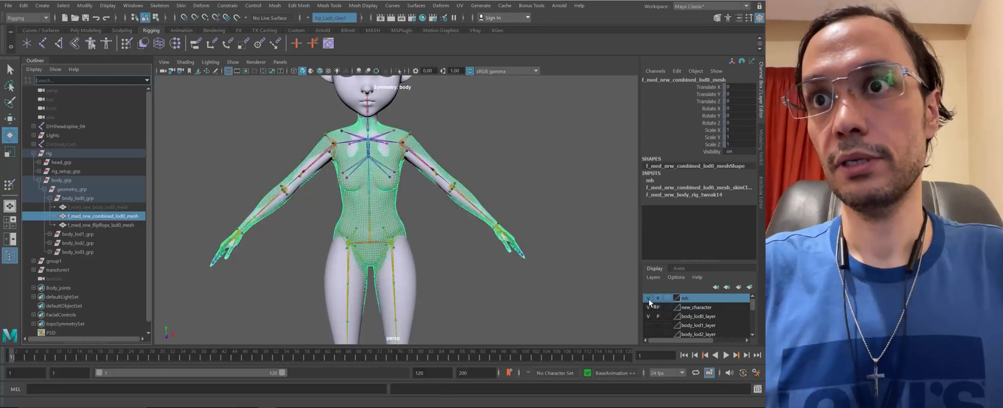
pyautogui.click(650, 299)
pyautogui.click(650, 298)
# Examine how f_med_nrw_combined_lod0_mesh overlaps the stylized character, from the front and from the side
pyautogui.keyDown('alt'); pyautogui.moveTo(506, 267); pyautogui.dragTo(459, 270, button='right'); pyautogui.keyUp('alt')
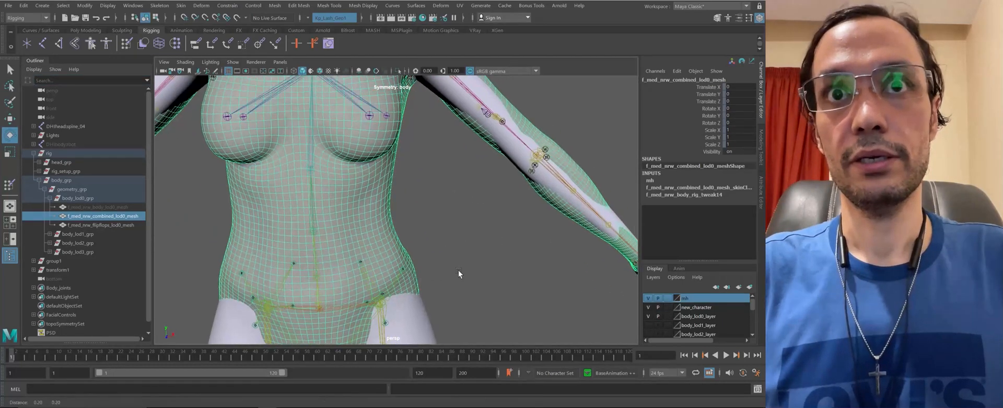
pyautogui.keyDown('alt'); pyautogui.moveTo(459, 269); pyautogui.dragTo(494, 356, button='middle'); pyautogui.keyUp('alt')
pyautogui.keyDown('alt'); pyautogui.moveTo(494, 355); pyautogui.dragTo(310, 217, button='right'); pyautogui.keyUp('alt')
pyautogui.keyDown('alt'); pyautogui.moveTo(311, 217); pyautogui.dragTo(300, 172, button='middle'); pyautogui.keyUp('alt')
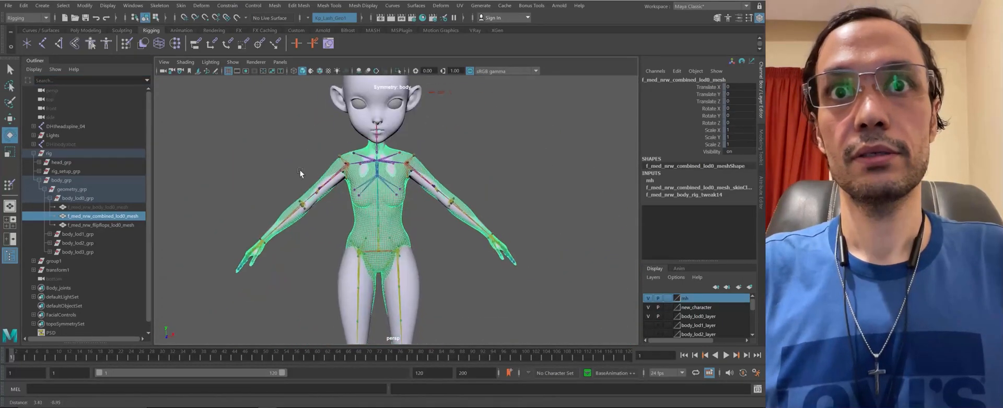
pyautogui.keyDown('alt'); pyautogui.moveTo(300, 172); pyautogui.dragTo(405, 263, button='right'); pyautogui.keyUp('alt')
pyautogui.keyDown('alt'); pyautogui.moveTo(499, 284); pyautogui.dragTo(418, 245, button='right'); pyautogui.keyUp('alt')
pyautogui.keyDown('alt'); pyautogui.moveTo(418, 245); pyautogui.dragTo(361, 248); pyautogui.keyUp('alt')
pyautogui.keyDown('alt'); pyautogui.moveTo(361, 248); pyautogui.dragTo(361, 280, button='middle'); pyautogui.keyUp('alt')
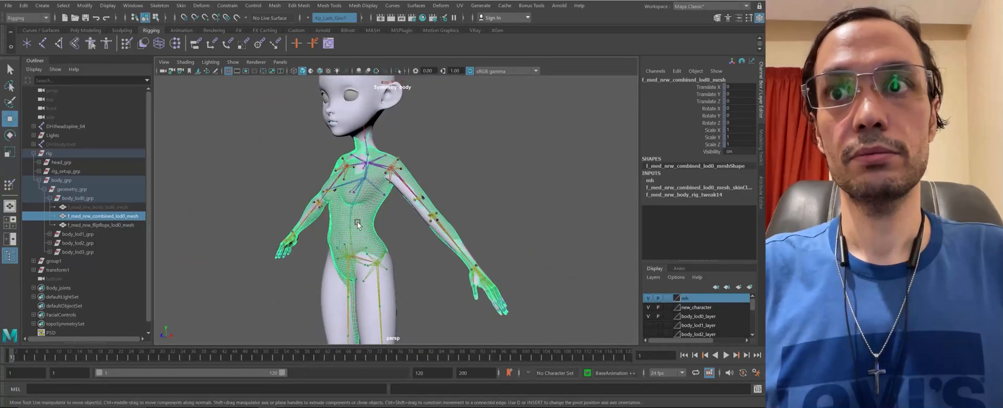
pyautogui.keyDown('alt'); pyautogui.moveTo(361, 279); pyautogui.dragTo(389, 290, button='right'); pyautogui.keyUp('alt')
pyautogui.keyDown('alt'); pyautogui.moveTo(355, 269); pyautogui.dragTo(710, 313, button='right'); pyautogui.keyUp('alt')
pyautogui.keyDown('alt'); pyautogui.moveTo(429, 249); pyautogui.dragTo(724, 292, button='right'); pyautogui.keyUp('alt')
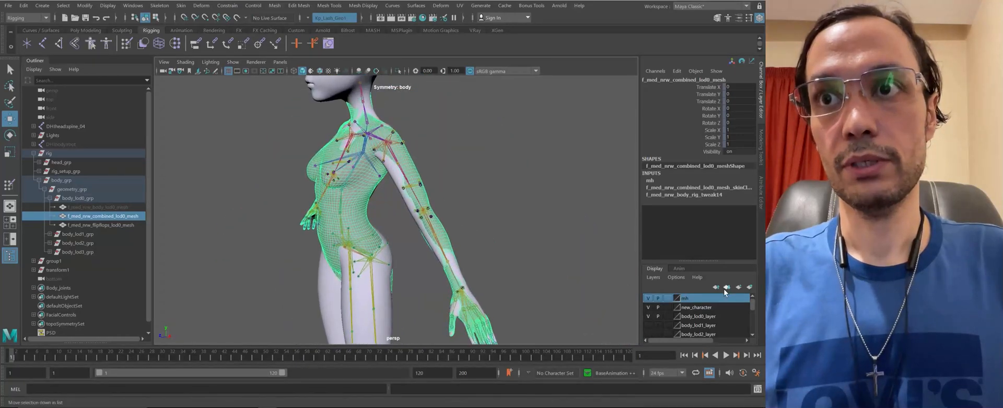
# Copy the skin weights from f_med_nrw_combined_lod0_mesh to the stylized character's body1 mesh
pyautogui.keyDown('alt'); pyautogui.moveTo(268, 146); pyautogui.dragTo(336, 202); pyautogui.keyUp('alt')
pyautogui.keyDown('alt'); pyautogui.moveTo(336, 202); pyautogui.dragTo(415, 301, button='right'); pyautogui.keyUp('alt')
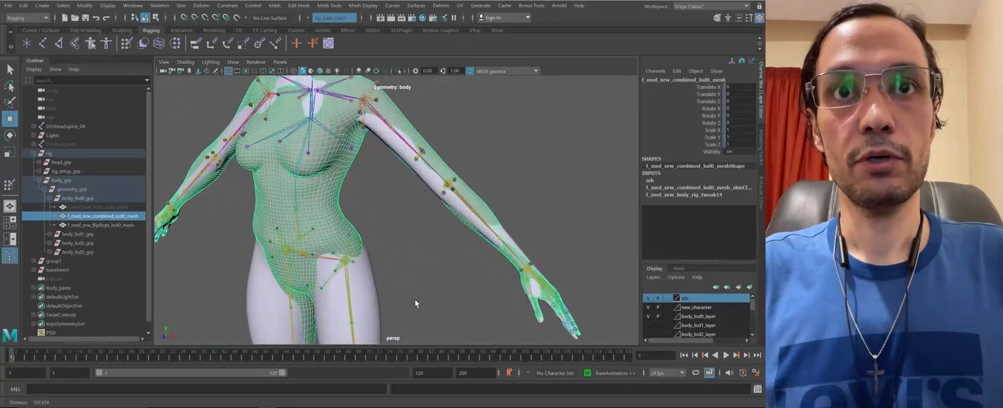
pyautogui.keyDown('alt'); pyautogui.moveTo(366, 230); pyautogui.dragTo(357, 175, button='middle'); pyautogui.keyUp('alt')
pyautogui.keyDown('alt'); pyautogui.moveTo(360, 174); pyautogui.dragTo(330, 167, button='right'); pyautogui.keyUp('alt')
pyautogui.keyDown('alt'); pyautogui.moveTo(331, 166); pyautogui.dragTo(361, 180); pyautogui.keyUp('alt')
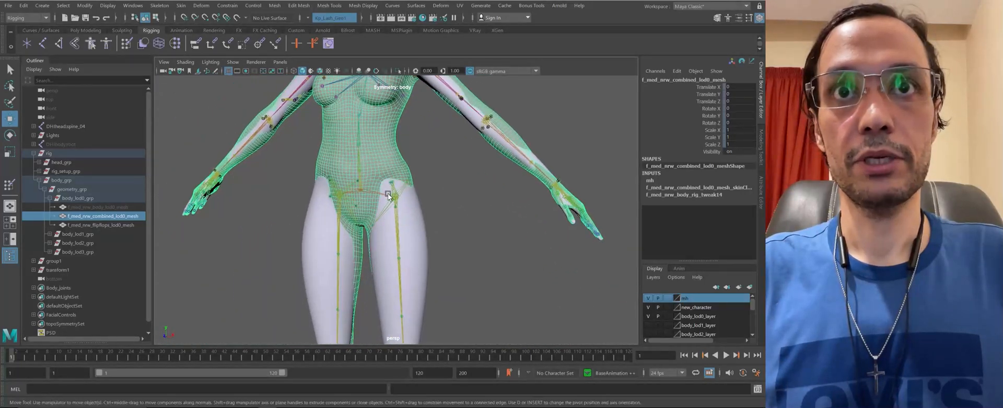
pyautogui.keyDown('alt'); pyautogui.moveTo(363, 183); pyautogui.dragTo(366, 209, button='middle'); pyautogui.keyUp('alt')
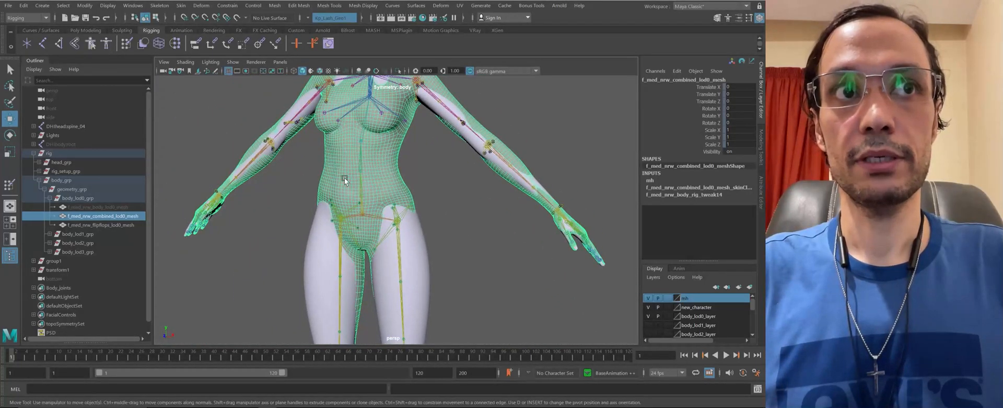
pyautogui.keyDown('alt'); pyautogui.moveTo(344, 177); pyautogui.dragTo(378, 186); pyautogui.keyUp('alt')
pyautogui.click(395, 256)
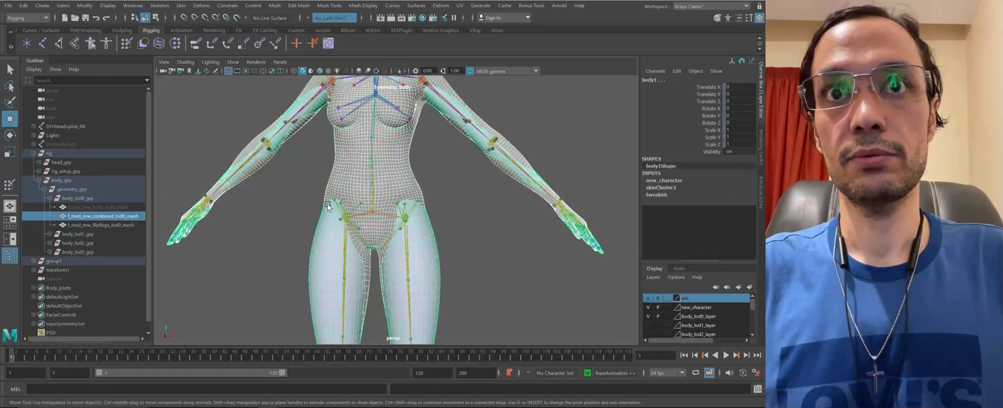
pyautogui.click(181, 5)
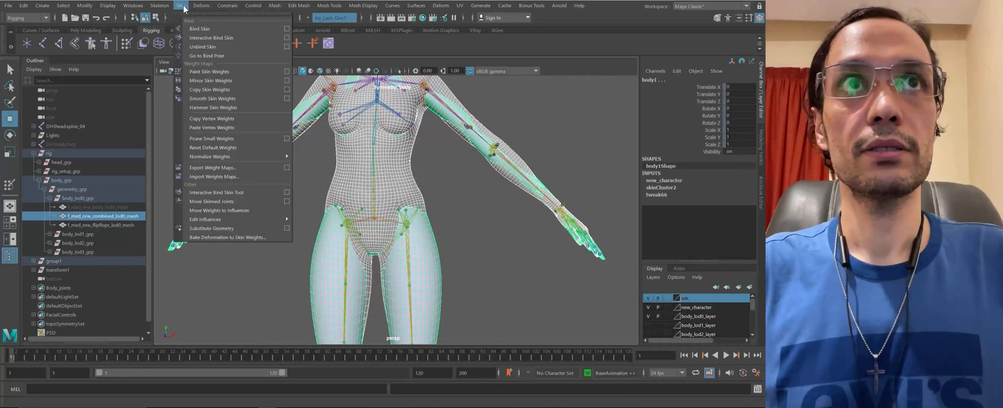
pyautogui.click(220, 89)
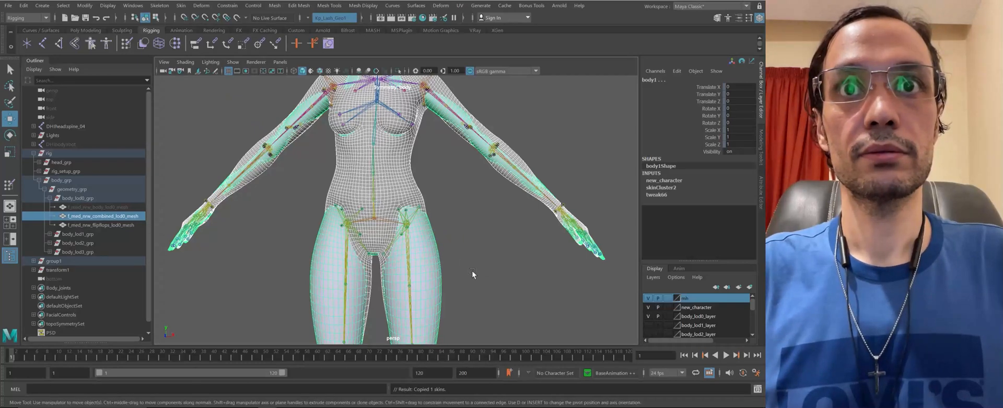
# Hide the mh display layer, and test the hip deformation by rotating the thigh_l_drv joint, undoing the rotation
pyautogui.keyDown('alt'); pyautogui.moveTo(472, 270); pyautogui.dragTo(423, 190); pyautogui.keyUp('alt')
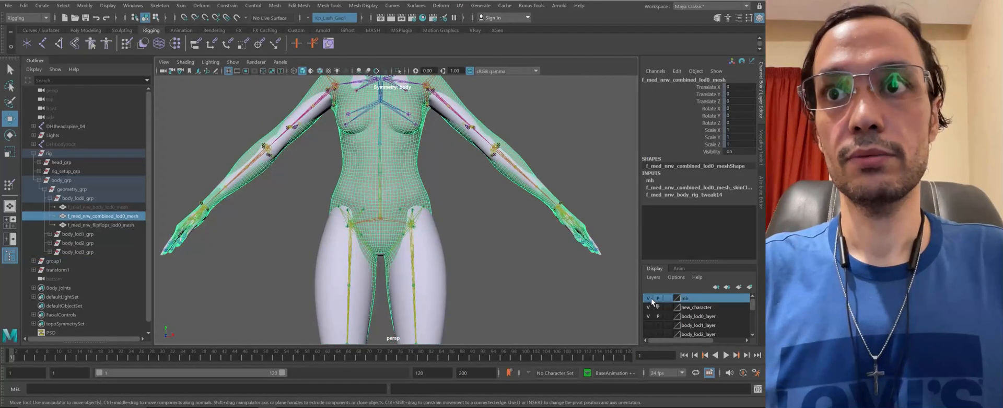
pyautogui.click(651, 298)
pyautogui.click(435, 237)
pyautogui.press('e')
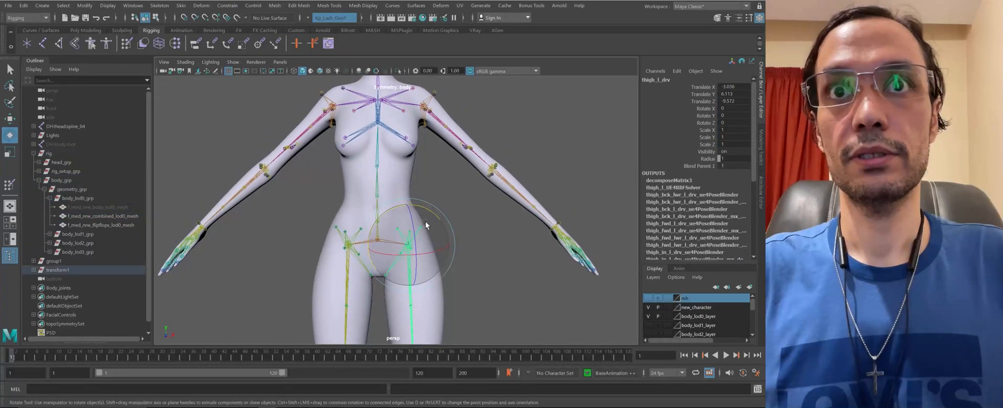
pyautogui.moveTo(425, 221); pyautogui.dragTo(366, 227)
pyautogui.hotkey('ctrl', 'z')
pyautogui.hotkey('shift', 'z')
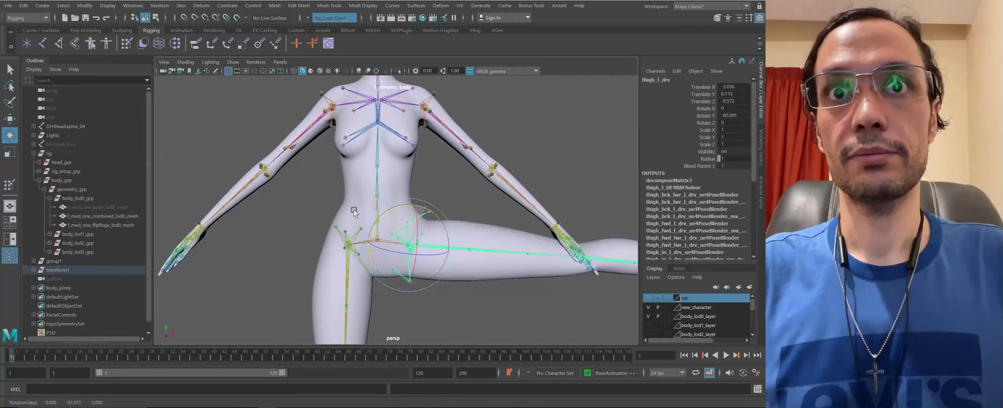
pyautogui.hotkey('ctrl', 'z')
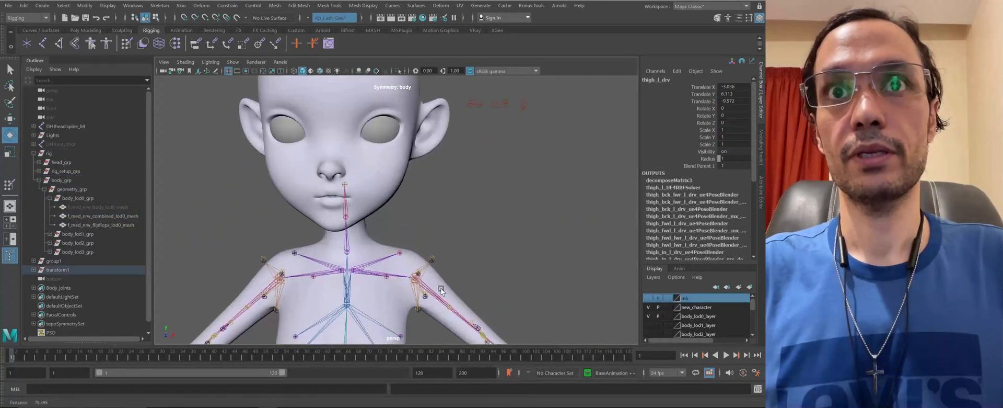
# Test the left shoulder deformation by rotating the upperarm_l_drv joint in different directions, undoing each rotation
pyautogui.keyDown('alt'); pyautogui.moveTo(440, 288); pyautogui.dragTo(444, 313, button='right'); pyautogui.keyUp('alt')
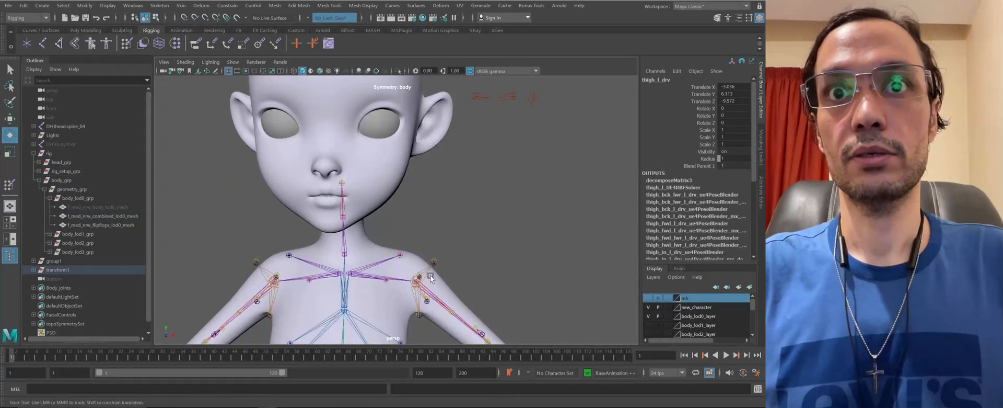
pyautogui.keyDown('alt'); pyautogui.moveTo(431, 277); pyautogui.dragTo(409, 212, button='middle'); pyautogui.keyUp('alt')
pyautogui.click(397, 216)
pyautogui.moveTo(403, 180); pyautogui.dragTo(339, 211)
pyautogui.hotkey('ctrl', 'z')
pyautogui.keyDown('alt'); pyautogui.moveTo(420, 220); pyautogui.dragTo(376, 228, button='middle'); pyautogui.keyUp('alt')
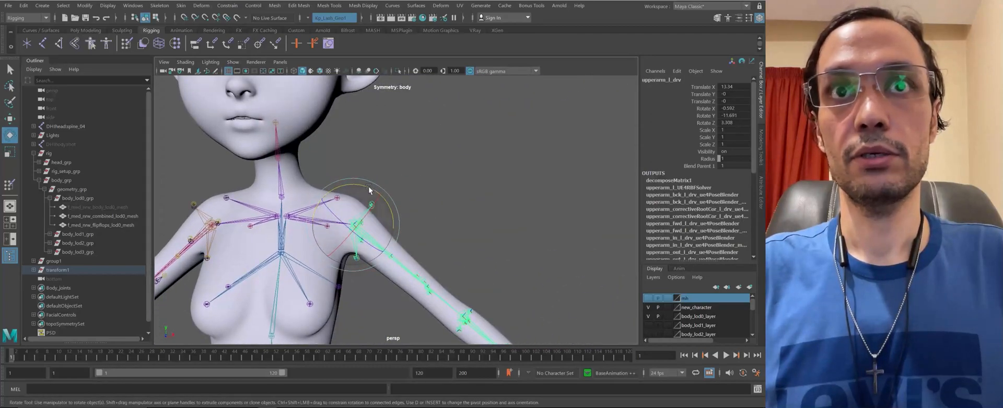
pyautogui.moveTo(361, 189); pyautogui.dragTo(317, 222)
pyautogui.hotkey('ctrl', 'z')
# Test the right shoulder deformation by rotating the upperarm_r_drv joint, and undo the rotation
pyautogui.keyDown('alt'); pyautogui.moveTo(201, 236); pyautogui.dragTo(297, 216, button='middle'); pyautogui.keyUp('alt')
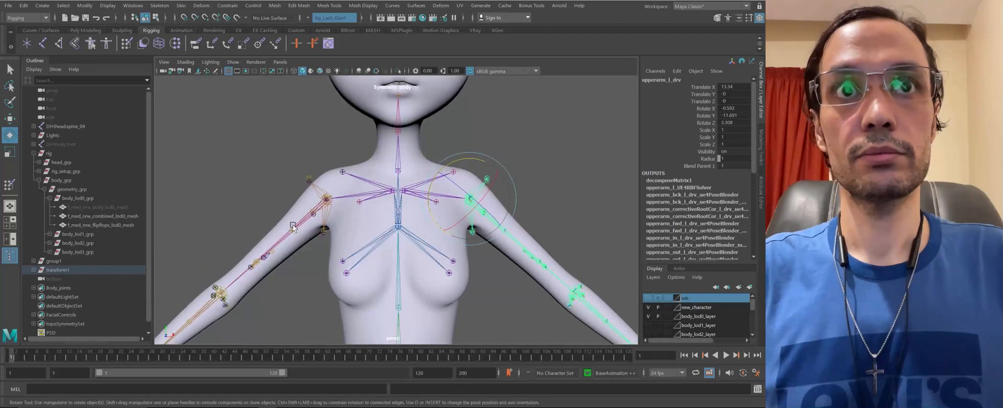
pyautogui.moveTo(343, 163); pyautogui.dragTo(372, 209)
pyautogui.keyDown('alt'); pyautogui.moveTo(371, 212); pyautogui.dragTo(462, 226, button='middle'); pyautogui.keyUp('alt')
pyautogui.keyDown('alt'); pyautogui.moveTo(461, 226); pyautogui.dragTo(363, 217, button='right'); pyautogui.keyUp('alt')
pyautogui.keyDown('alt'); pyautogui.moveTo(363, 218); pyautogui.dragTo(388, 202, button='middle'); pyautogui.keyUp('alt')
pyautogui.keyDown('alt'); pyautogui.moveTo(388, 202); pyautogui.dragTo(309, 232); pyautogui.keyUp('alt')
pyautogui.keyDown('alt'); pyautogui.moveTo(309, 232); pyautogui.dragTo(386, 209, button='right'); pyautogui.keyUp('alt')
pyautogui.keyDown('alt'); pyautogui.moveTo(387, 209); pyautogui.dragTo(427, 229); pyautogui.keyUp('alt')
pyautogui.hotkey('ctrl', 'z')
# Test the left knee deformation by rotating the calf_l_drv joint, and undo the rotation
pyautogui.keyDown('alt'); pyautogui.moveTo(491, 334); pyautogui.dragTo(448, 264, button='middle'); pyautogui.keyUp('alt')
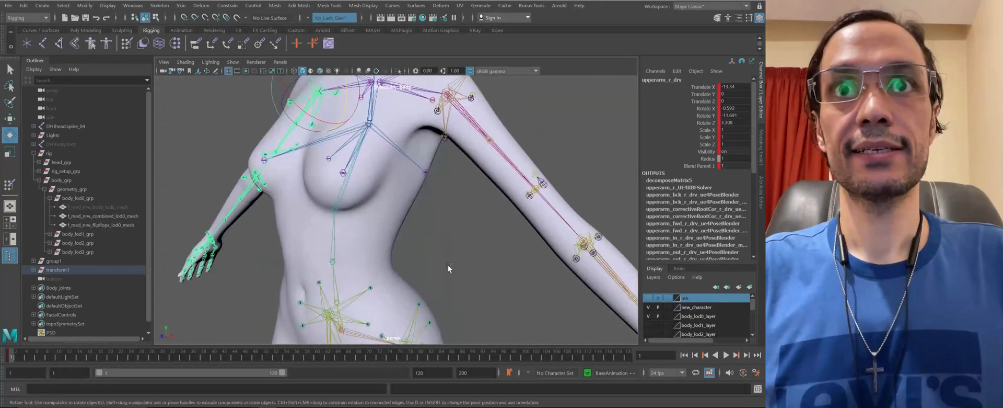
pyautogui.keyDown('alt'); pyautogui.moveTo(448, 265); pyautogui.dragTo(403, 225, button='right'); pyautogui.keyUp('alt')
pyautogui.keyDown('alt'); pyautogui.moveTo(402, 225); pyautogui.dragTo(366, 230); pyautogui.keyUp('alt')
pyautogui.keyDown('alt'); pyautogui.moveTo(420, 282); pyautogui.dragTo(429, 84, button='middle'); pyautogui.keyUp('alt')
pyautogui.keyDown('alt'); pyautogui.moveTo(429, 105); pyautogui.dragTo(497, 204, button='right'); pyautogui.keyUp('alt')
pyautogui.keyDown('alt'); pyautogui.moveTo(497, 205); pyautogui.dragTo(484, 224); pyautogui.keyUp('alt')
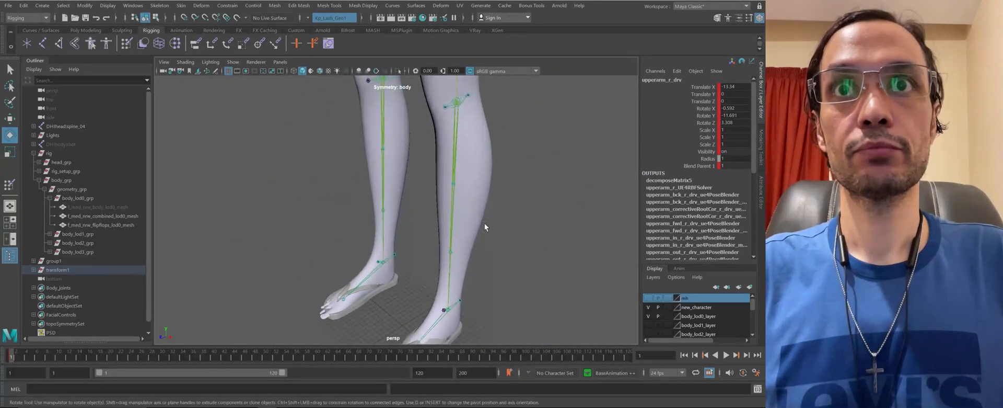
pyautogui.click(454, 161)
pyautogui.keyDown('alt'); pyautogui.moveTo(445, 159); pyautogui.dragTo(396, 230, button='middle'); pyautogui.keyUp('alt')
pyautogui.moveTo(399, 177); pyautogui.dragTo(400, 242)
pyautogui.hotkey('ctrl', 'z')
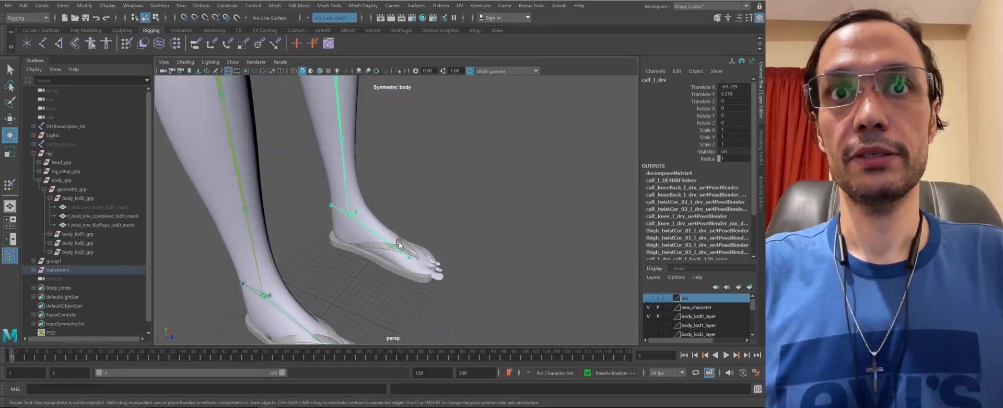
# Test the left ankle deformation by rotating the foot_l_drv joint about different axes, undoing each rotation
pyautogui.click(349, 212)
pyautogui.moveTo(377, 198); pyautogui.dragTo(357, 190)
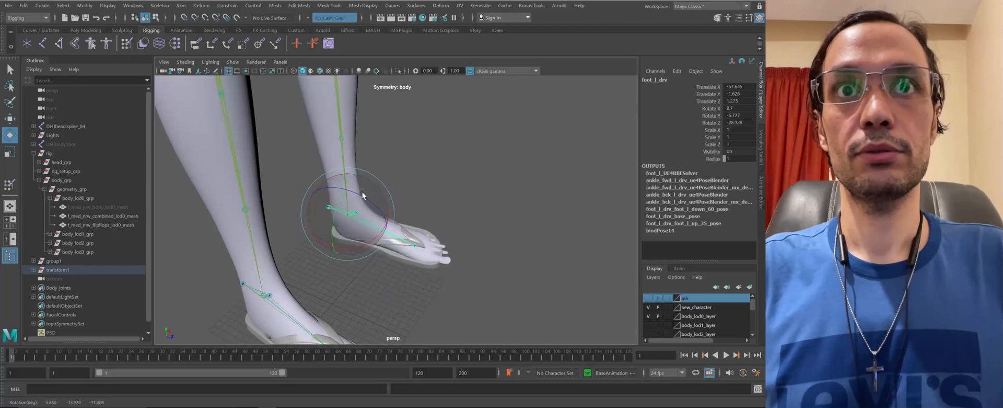
pyautogui.hotkey('ctrl', 'z')
pyautogui.keyDown('alt'); pyautogui.moveTo(352, 224); pyautogui.dragTo(318, 239); pyautogui.keyUp('alt')
pyautogui.hotkey('ctrl', 'z')
# Test the toe and flip-flop deformation by rotating ball_l_drv about 75 degrees in Z, and undo the rotation
pyautogui.keyDown('alt'); pyautogui.moveTo(323, 264); pyautogui.dragTo(345, 230); pyautogui.keyUp('alt')
pyautogui.click(351, 221)
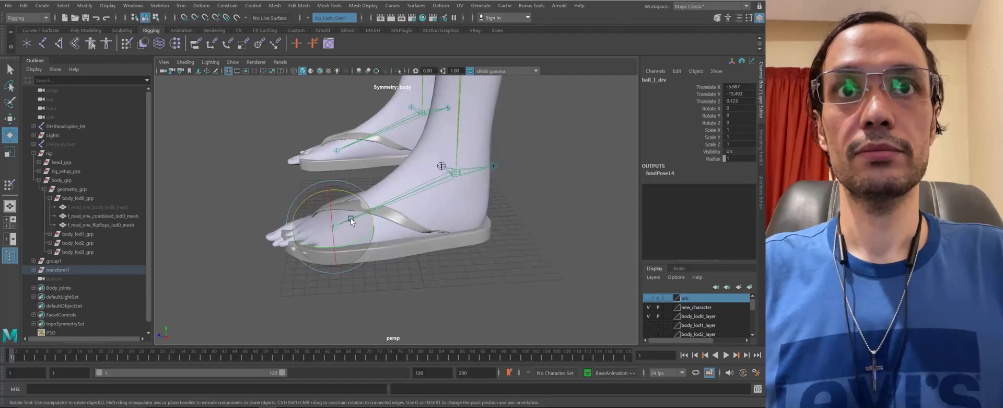
pyautogui.moveTo(364, 204); pyautogui.dragTo(418, 233)
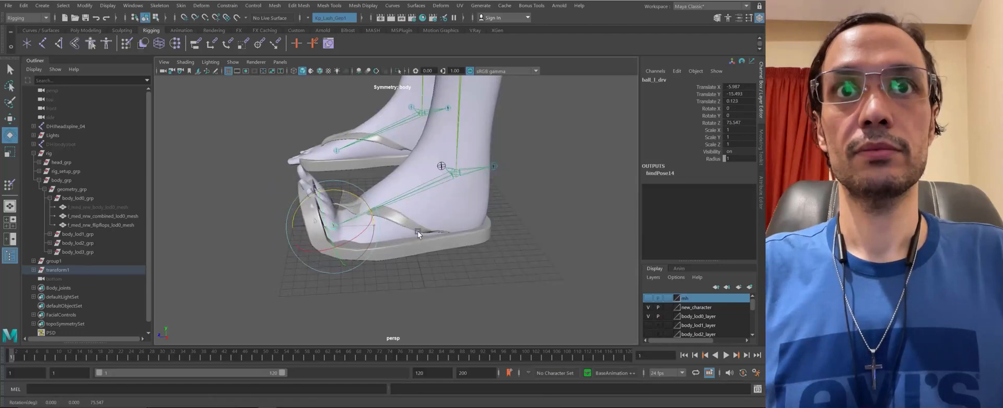
pyautogui.keyDown('alt'); pyautogui.moveTo(298, 231); pyautogui.dragTo(392, 230); pyautogui.keyUp('alt')
pyautogui.keyDown('alt'); pyautogui.moveTo(392, 230); pyautogui.dragTo(168, 158, button='right'); pyautogui.keyUp('alt')
# Test the neck deformation by rotating the neck_01_drv joint, and undo the rotation
pyautogui.keyDown('alt'); pyautogui.moveTo(168, 157); pyautogui.dragTo(196, 225, button='middle'); pyautogui.keyUp('alt')
pyautogui.keyDown('alt'); pyautogui.moveTo(196, 225); pyautogui.dragTo(266, 126, button='right'); pyautogui.keyUp('alt')
pyautogui.keyDown('alt'); pyautogui.moveTo(267, 126); pyautogui.dragTo(276, 191, button='middle'); pyautogui.keyUp('alt')
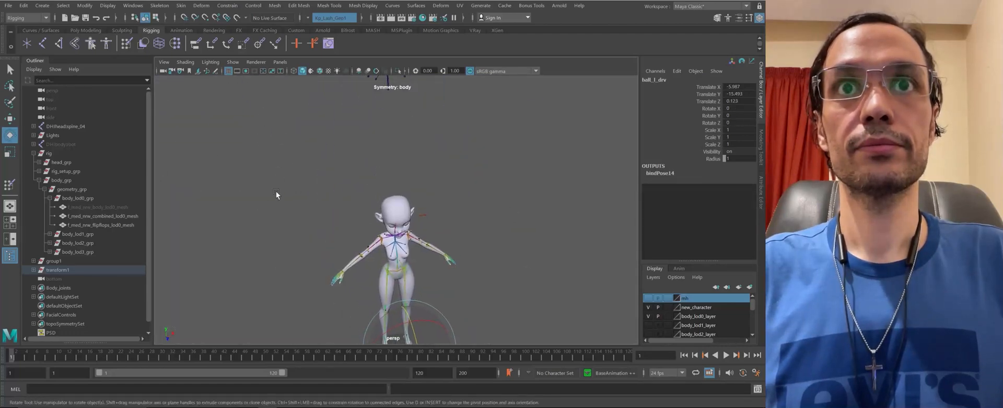
pyautogui.keyDown('alt'); pyautogui.moveTo(276, 191); pyautogui.dragTo(390, 223, button='right'); pyautogui.keyUp('alt')
pyautogui.keyDown('alt'); pyautogui.moveTo(390, 223); pyautogui.dragTo(385, 171); pyautogui.keyUp('alt')
pyautogui.keyDown('alt'); pyautogui.moveTo(385, 171); pyautogui.dragTo(408, 237, button='right'); pyautogui.keyUp('alt')
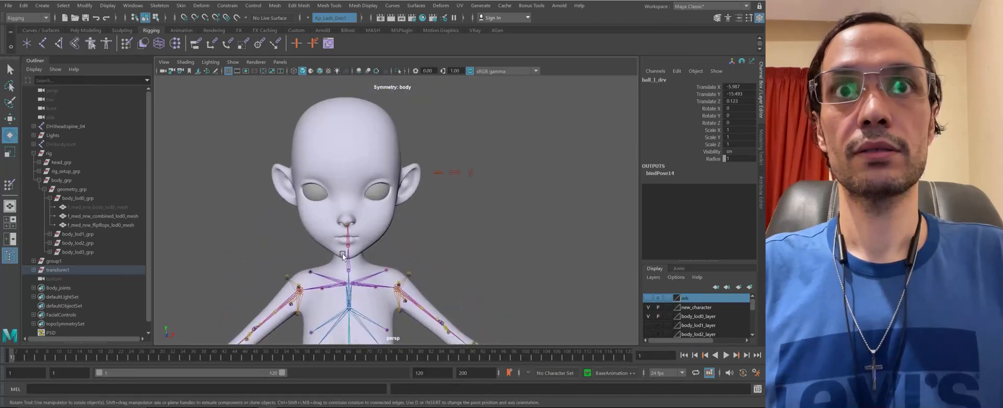
pyautogui.keyDown('alt'); pyautogui.moveTo(355, 89); pyautogui.dragTo(360, 251, button='right'); pyautogui.keyUp('alt')
pyautogui.keyDown('alt'); pyautogui.moveTo(360, 251); pyautogui.dragTo(400, 174, button='middle'); pyautogui.keyUp('alt')
pyautogui.click(367, 215)
pyautogui.moveTo(392, 186); pyautogui.dragTo(412, 193)
pyautogui.hotkey('ctrl', 'z')
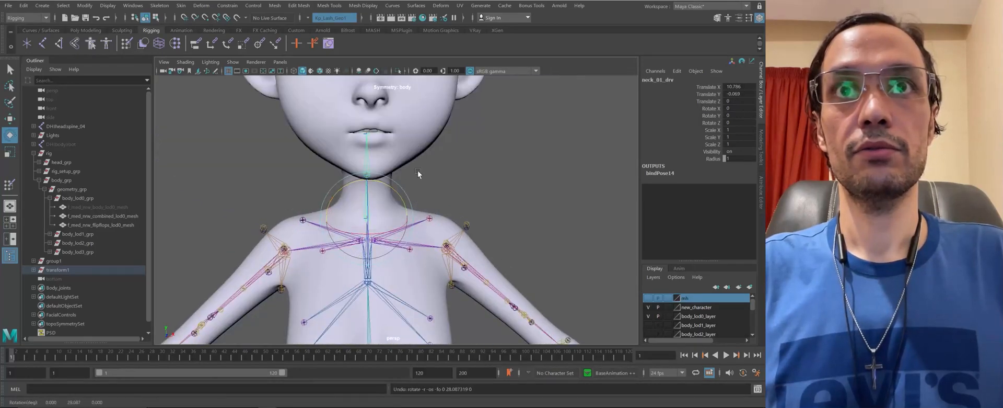
# Test the head deformation by rotating the head_drv joint, and undo the rotation
pyautogui.click(370, 135)
pyautogui.keyDown('alt'); pyautogui.moveTo(372, 137); pyautogui.dragTo(497, 126); pyautogui.keyUp('alt')
pyautogui.keyDown('alt'); pyautogui.moveTo(496, 126); pyautogui.dragTo(436, 186, button='middle'); pyautogui.keyUp('alt')
pyautogui.press('f')
pyautogui.keyDown('alt'); pyautogui.moveTo(387, 162); pyautogui.dragTo(225, 120, button='right'); pyautogui.keyUp('alt')
pyautogui.moveTo(403, 174); pyautogui.dragTo(378, 205)
pyautogui.hotkey('ctrl', 'z')
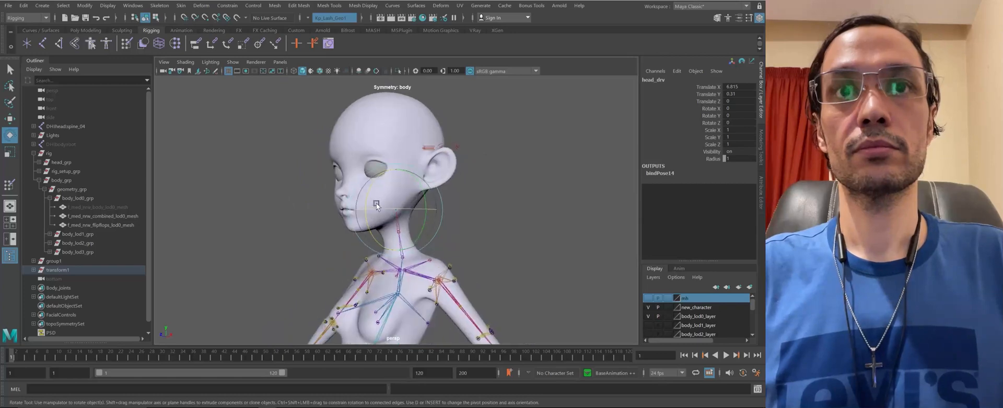
# Examine the whole stylized body with its joints from the front, including the torso and arms
pyautogui.keyDown('alt'); pyautogui.moveTo(378, 261); pyautogui.dragTo(383, 189, button='middle'); pyautogui.keyUp('alt')
pyautogui.keyDown('alt'); pyautogui.moveTo(383, 190); pyautogui.dragTo(429, 196); pyautogui.keyUp('alt')
pyautogui.keyDown('alt'); pyautogui.moveTo(434, 245); pyautogui.dragTo(418, 199, button='middle'); pyautogui.keyUp('alt')
pyautogui.keyDown('alt'); pyautogui.moveTo(540, 269); pyautogui.dragTo(361, 209, button='right'); pyautogui.keyUp('alt')
pyautogui.keyDown('alt'); pyautogui.moveTo(358, 206); pyautogui.dragTo(400, 226); pyautogui.keyUp('alt')
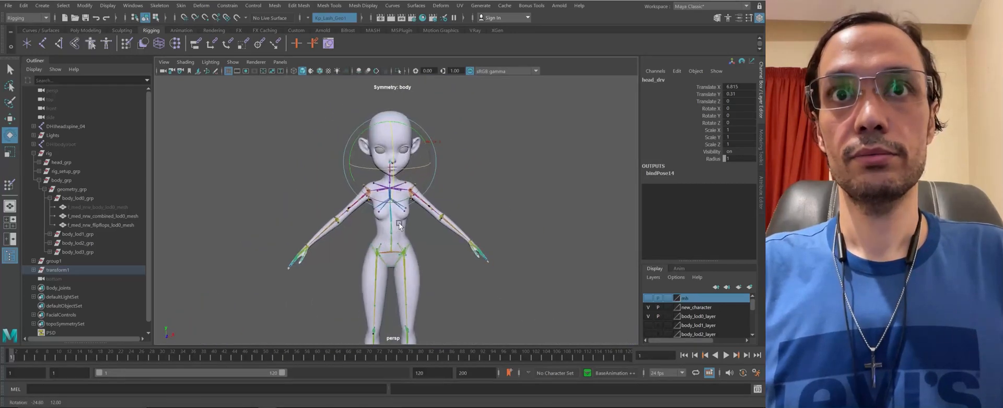
pyautogui.keyDown('alt'); pyautogui.moveTo(400, 226); pyautogui.dragTo(424, 259, button='right'); pyautogui.keyUp('alt')
pyautogui.keyDown('alt'); pyautogui.moveTo(453, 214); pyautogui.dragTo(425, 192); pyautogui.keyUp('alt')
pyautogui.keyDown('alt'); pyautogui.moveTo(425, 192); pyautogui.dragTo(456, 199, button='right'); pyautogui.keyUp('alt')
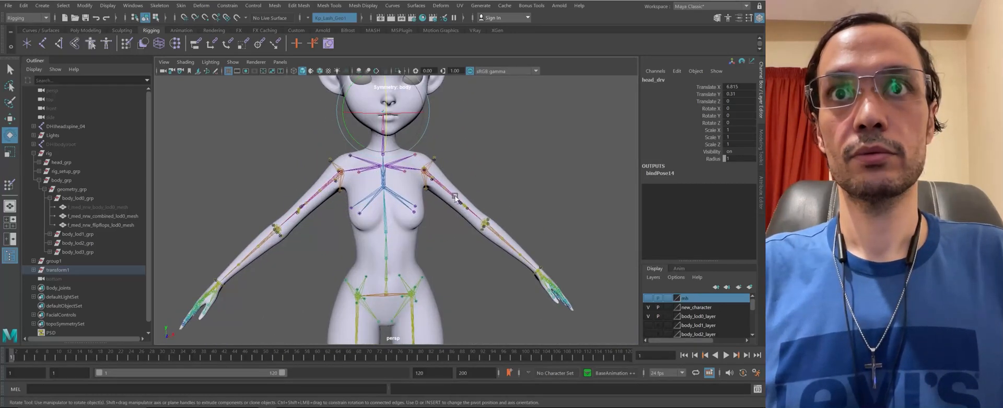
# Test the left elbow deformation by rotating the lowerarm_l_drv joint, and undo the rotation
pyautogui.click(425, 171)
pyautogui.keyDown('alt'); pyautogui.moveTo(403, 172); pyautogui.dragTo(430, 162, button='right'); pyautogui.keyUp('alt')
pyautogui.keyDown('alt'); pyautogui.moveTo(426, 156); pyautogui.dragTo(388, 192); pyautogui.keyUp('alt')
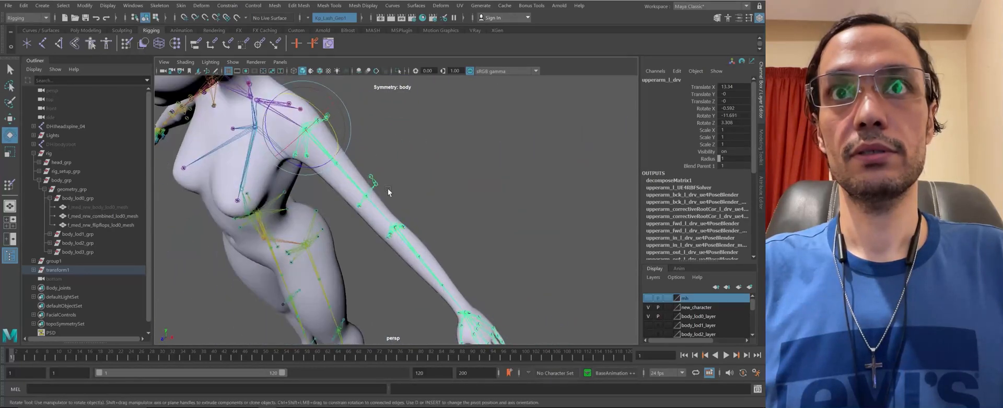
pyautogui.click(409, 251)
pyautogui.keyDown('alt'); pyautogui.moveTo(405, 250); pyautogui.dragTo(324, 240); pyautogui.keyUp('alt')
pyautogui.keyDown('alt'); pyautogui.moveTo(324, 241); pyautogui.dragTo(387, 209, button='right'); pyautogui.keyUp('alt')
pyautogui.keyDown('alt'); pyautogui.moveTo(386, 209); pyautogui.dragTo(374, 201); pyautogui.keyUp('alt')
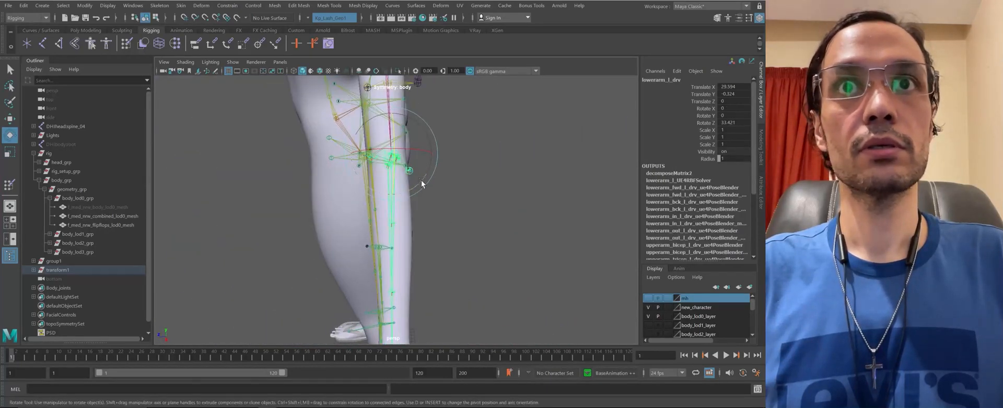
pyautogui.moveTo(421, 180); pyautogui.dragTo(314, 269)
pyautogui.hotkey('ctrl', 'z')
# Test the right elbow deformation by bending the lowerarm_r_drv joint, and undo the last rotation
pyautogui.keyDown('alt'); pyautogui.moveTo(499, 269); pyautogui.dragTo(313, 235, button='right'); pyautogui.keyUp('alt')
pyautogui.keyDown('alt'); pyautogui.moveTo(313, 235); pyautogui.dragTo(397, 226); pyautogui.keyUp('alt')
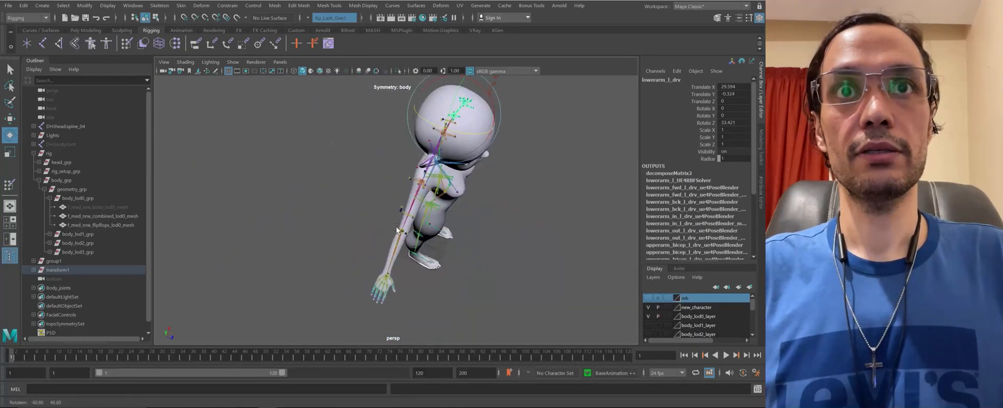
pyautogui.keyDown('alt'); pyautogui.moveTo(396, 226); pyautogui.dragTo(422, 259, button='right'); pyautogui.keyUp('alt')
pyautogui.keyDown('alt'); pyautogui.moveTo(423, 257); pyautogui.dragTo(331, 270); pyautogui.keyUp('alt')
pyautogui.click(336, 223)
pyautogui.keyDown('alt'); pyautogui.moveTo(336, 223); pyautogui.dragTo(384, 263); pyautogui.keyUp('alt')
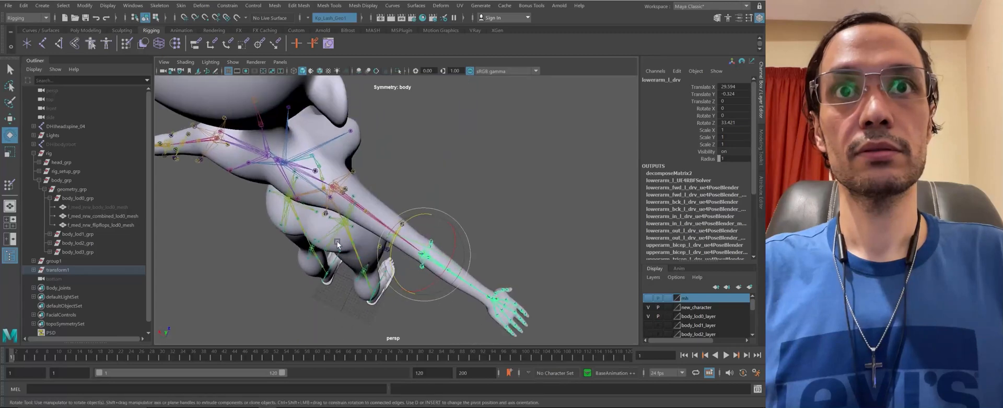
pyautogui.keyDown('alt'); pyautogui.moveTo(385, 264); pyautogui.dragTo(403, 277, button='right'); pyautogui.keyUp('alt')
pyautogui.moveTo(412, 295); pyautogui.dragTo(399, 273)
pyautogui.keyDown('alt'); pyautogui.moveTo(400, 273); pyautogui.dragTo(410, 282, button='right'); pyautogui.keyUp('alt')
pyautogui.hotkey('ctrl', 'z')
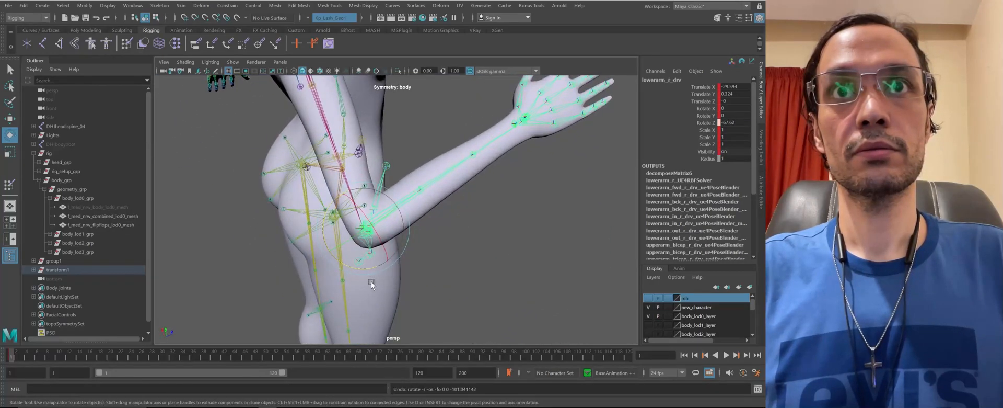
# Bend lowerarm_r_drv further to about -88 degrees in Z, inspect the elbow from behind, and undo the rotations
pyautogui.moveTo(338, 264); pyautogui.dragTo(489, 245)
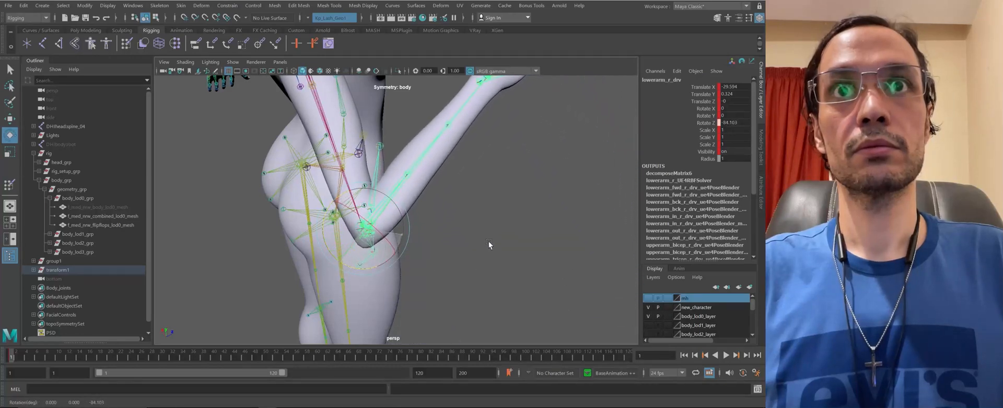
pyautogui.keyDown('alt'); pyautogui.moveTo(403, 255); pyautogui.dragTo(420, 208); pyautogui.keyUp('alt')
pyautogui.keyDown('alt'); pyautogui.moveTo(421, 208); pyautogui.dragTo(421, 234, button='middle'); pyautogui.keyUp('alt')
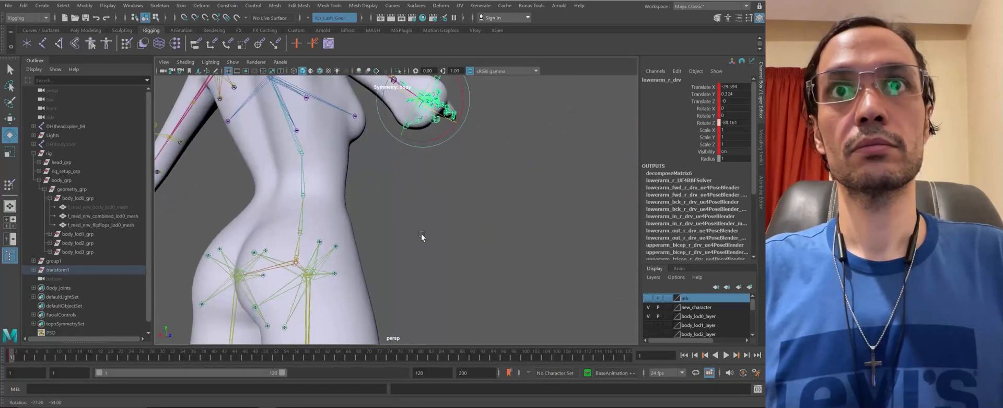
pyautogui.keyDown('alt'); pyautogui.moveTo(396, 198); pyautogui.dragTo(415, 204); pyautogui.keyUp('alt')
pyautogui.keyDown('alt'); pyautogui.moveTo(435, 188); pyautogui.dragTo(447, 231, button='middle'); pyautogui.keyUp('alt')
pyautogui.hotkey('ctrl', 'z')
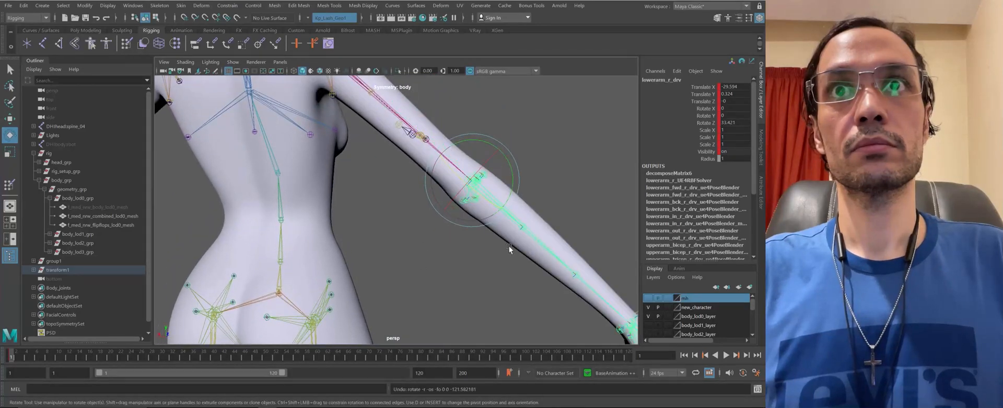
# Test the right pinky's deformation by rotating pinky_01_r_drv, pinky_02_r_drv and pinky_03_r_drv, and undo the rotations
pyautogui.keyDown('alt'); pyautogui.moveTo(509, 246); pyautogui.dragTo(365, 230, button='right'); pyautogui.keyUp('alt')
pyautogui.keyDown('alt'); pyautogui.moveTo(366, 230); pyautogui.dragTo(384, 225); pyautogui.keyUp('alt')
pyautogui.keyDown('alt'); pyautogui.moveTo(366, 224); pyautogui.dragTo(401, 221, button='right'); pyautogui.keyUp('alt')
pyautogui.keyDown('alt'); pyautogui.moveTo(400, 221); pyautogui.dragTo(351, 84, button='middle'); pyautogui.keyUp('alt')
pyautogui.keyDown('alt'); pyautogui.moveTo(351, 84); pyautogui.dragTo(381, 240, button='right'); pyautogui.keyUp('alt')
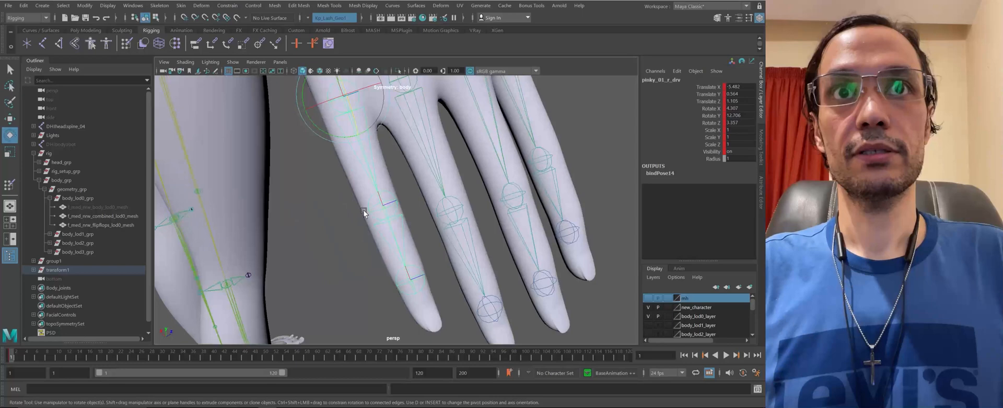
pyautogui.keyDown('alt'); pyautogui.moveTo(363, 209); pyautogui.dragTo(318, 177); pyautogui.keyUp('alt')
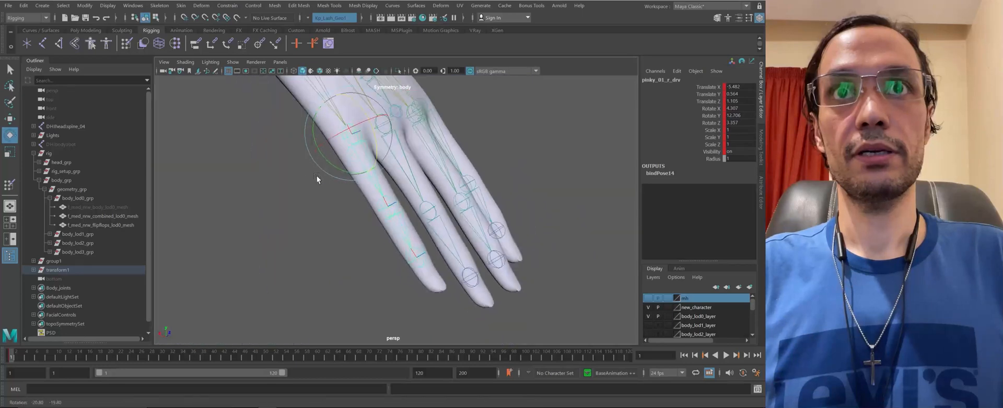
pyautogui.moveTo(375, 135); pyautogui.dragTo(380, 174)
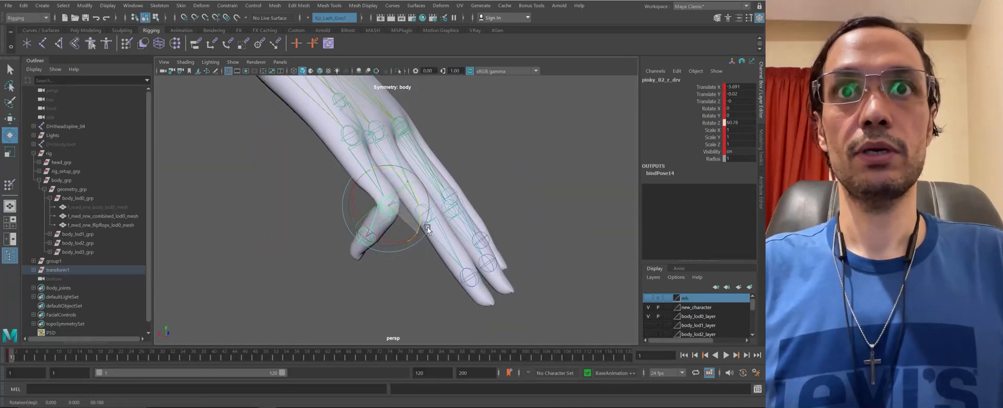
pyautogui.moveTo(428, 230); pyautogui.dragTo(427, 269)
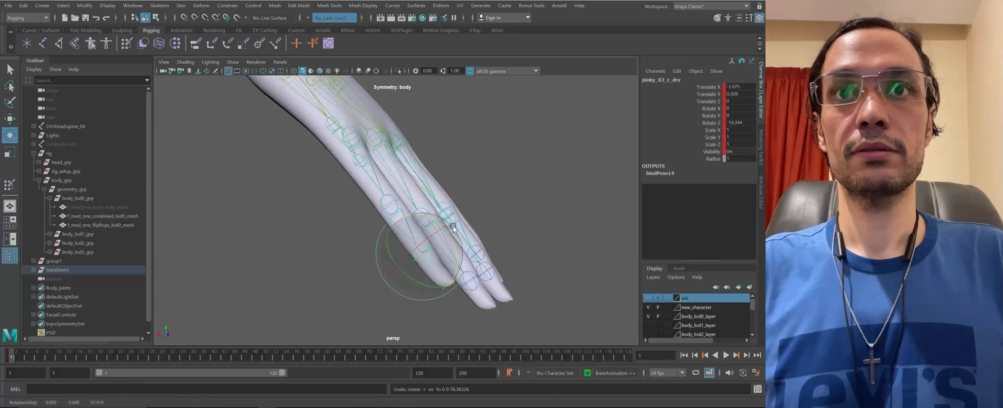
pyautogui.keyDown('alt'); pyautogui.moveTo(453, 225); pyautogui.dragTo(328, 187); pyautogui.keyUp('alt')
# Examine the legs and feet from several angles, and the torso and arms from the front
pyautogui.scroll(-5, 328, 187)
pyautogui.keyDown('alt'); pyautogui.moveTo(328, 187); pyautogui.dragTo(313, 71, button='middle'); pyautogui.keyUp('alt')
pyautogui.keyDown('alt'); pyautogui.moveTo(393, 250); pyautogui.dragTo(357, 222); pyautogui.keyUp('alt')
pyautogui.keyDown('alt'); pyautogui.moveTo(356, 223); pyautogui.dragTo(368, 111, button='middle'); pyautogui.keyUp('alt')
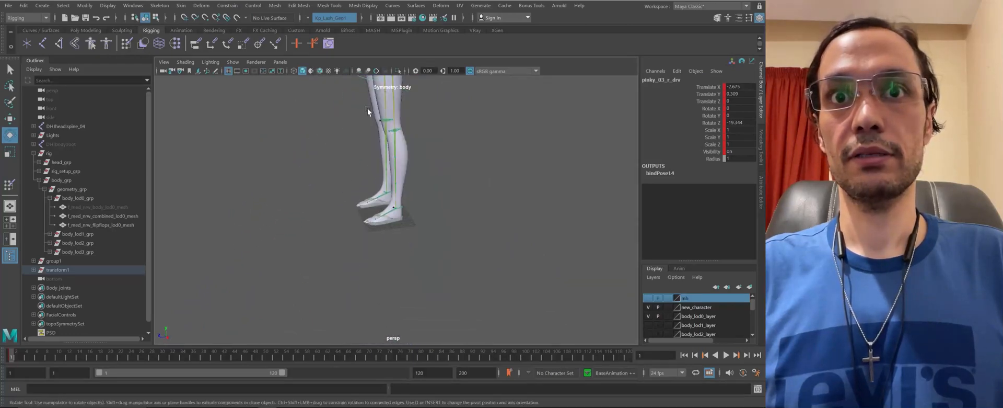
pyautogui.scroll(3, 328, 245)
pyautogui.keyDown('alt'); pyautogui.moveTo(441, 247); pyautogui.dragTo(374, 164, button='right'); pyautogui.keyUp('alt')
pyautogui.keyDown('alt'); pyautogui.moveTo(374, 164); pyautogui.dragTo(375, 208, button='middle'); pyautogui.keyUp('alt')
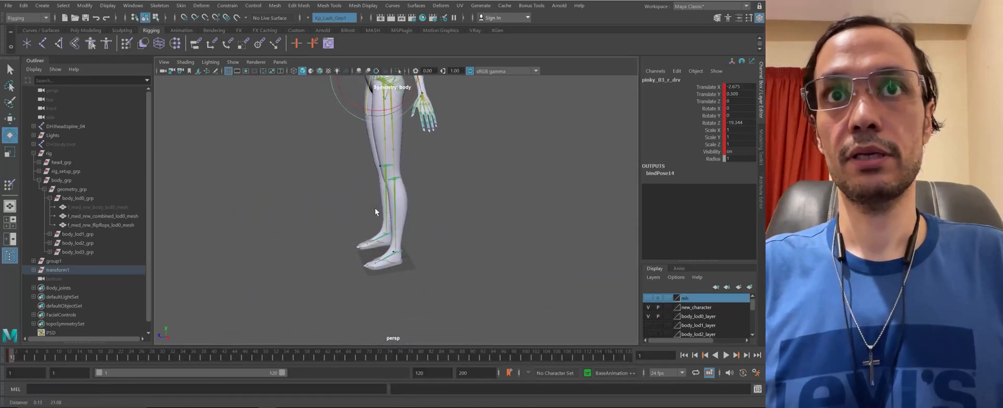
pyautogui.keyDown('alt'); pyautogui.moveTo(366, 178); pyautogui.dragTo(375, 181); pyautogui.keyUp('alt')
pyautogui.keyDown('alt'); pyautogui.moveTo(381, 204); pyautogui.dragTo(410, 135, button='middle'); pyautogui.keyUp('alt')
pyautogui.keyDown('alt'); pyautogui.moveTo(386, 172); pyautogui.dragTo(398, 275, button='middle'); pyautogui.keyUp('alt')
pyautogui.keyDown('alt'); pyautogui.moveTo(397, 275); pyautogui.dragTo(444, 222); pyautogui.keyUp('alt')
pyautogui.keyDown('alt'); pyautogui.moveTo(360, 132); pyautogui.dragTo(358, 200, button='middle'); pyautogui.keyUp('alt')
pyautogui.moveTo(358, 201)
pyautogui.keyDown('alt'); pyautogui.mouseDown(button='right')
pyautogui.moveTo(428, 210)
pyautogui.moveTo(377, 173)
pyautogui.moveTo(484, 236)
pyautogui.moveTo(513, 274)
pyautogui.moveTo(375, 201)
pyautogui.mouseUp(button='right'); pyautogui.keyUp('alt')
pyautogui.keyDown('alt'); pyautogui.moveTo(375, 202); pyautogui.dragTo(407, 140, button='middle'); pyautogui.keyUp('alt')
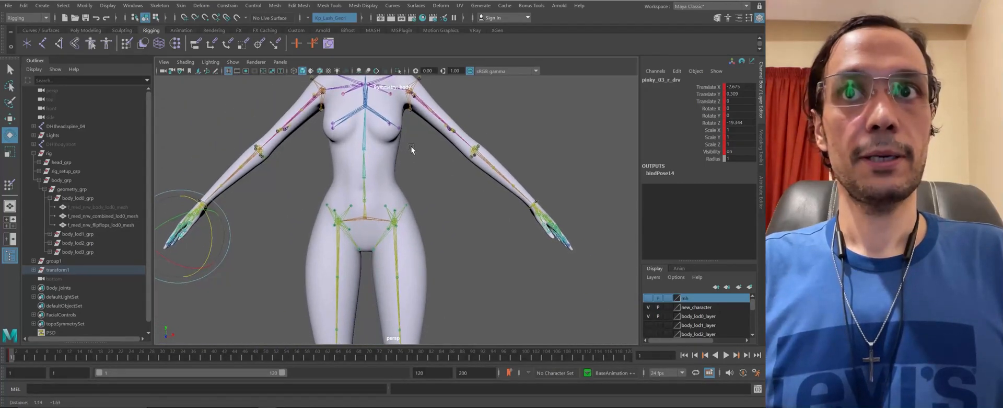
# Select the body1 mesh inside group1 and isolate it in the viewport
pyautogui.click(34, 269)
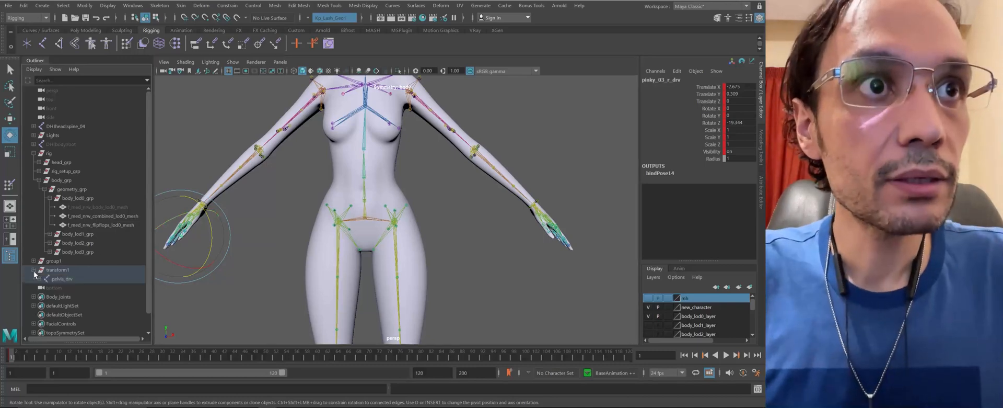
pyautogui.click(413, 218)
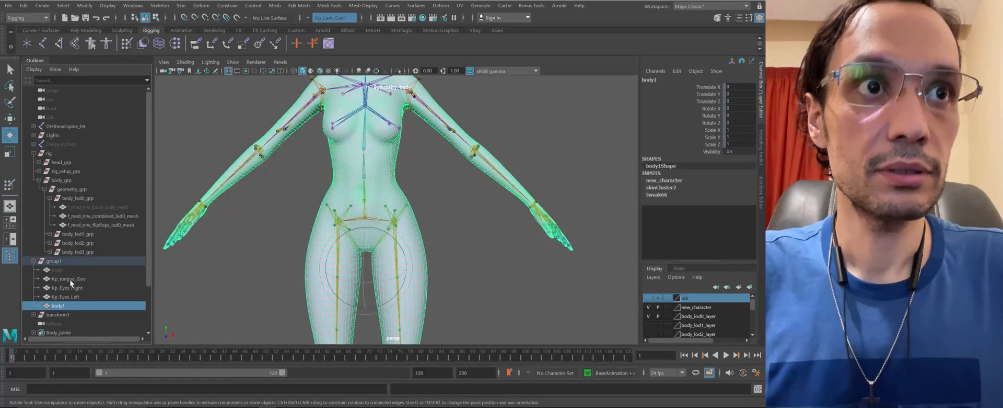
pyautogui.click(64, 270)
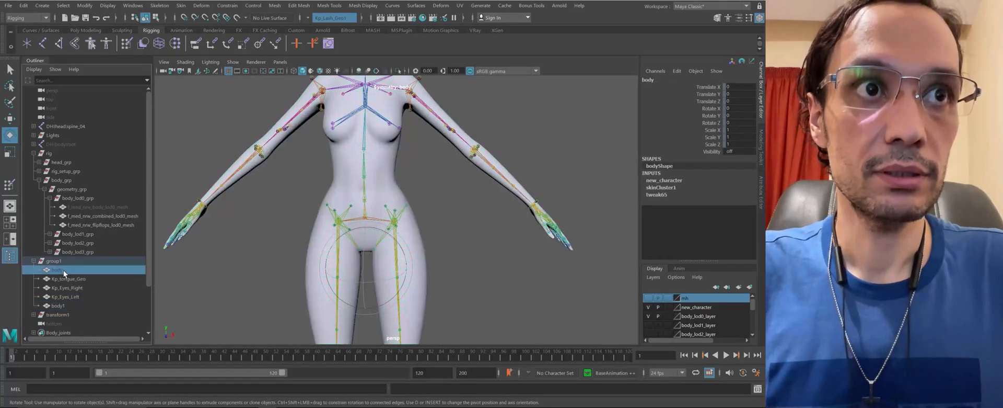
pyautogui.click(63, 305)
pyautogui.keyDown('alt'); pyautogui.moveTo(444, 281); pyautogui.dragTo(423, 113, button='middle'); pyautogui.keyUp('alt')
pyautogui.keyDown('alt'); pyautogui.moveTo(424, 113); pyautogui.dragTo(355, 164); pyautogui.keyUp('alt')
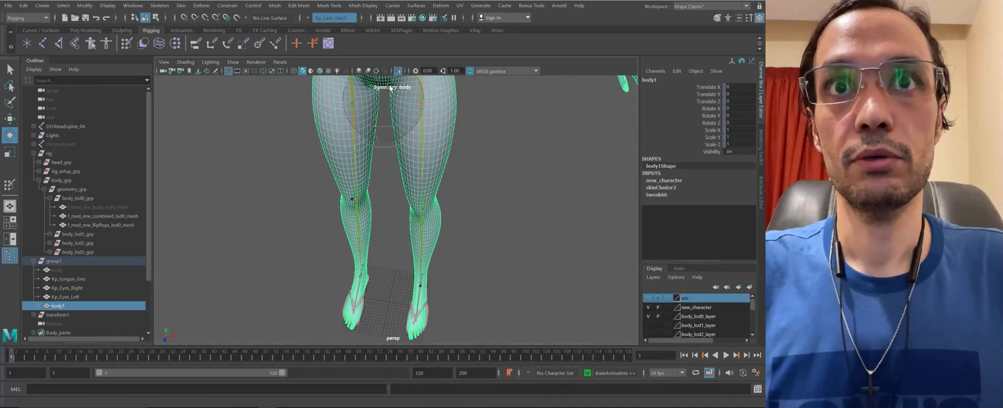
# Inspect the isolated feet with body1's vertices shown and the Move tool active, and end the isolation to show the flip-flops
pyautogui.keyDown('alt'); pyautogui.moveTo(473, 214); pyautogui.dragTo(401, 209); pyautogui.keyUp('alt')
pyautogui.keyDown('alt'); pyautogui.moveTo(402, 209); pyautogui.dragTo(412, 136, button='middle'); pyautogui.keyUp('alt')
pyautogui.keyDown('alt'); pyautogui.moveTo(412, 136); pyautogui.dragTo(379, 166); pyautogui.keyUp('alt')
pyautogui.keyDown('alt'); pyautogui.moveTo(379, 166); pyautogui.dragTo(421, 224, button='right'); pyautogui.keyUp('alt')
pyautogui.keyDown('alt'); pyautogui.moveTo(421, 225); pyautogui.dragTo(438, 255); pyautogui.keyUp('alt')
pyautogui.press('w')
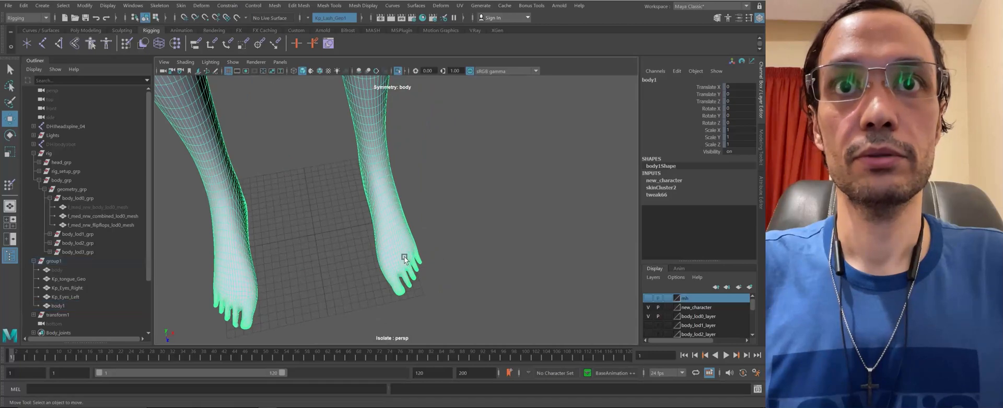
pyautogui.moveTo(405, 257); pyautogui.dragTo(388, 256, button='right')
pyautogui.keyDown('alt'); pyautogui.moveTo(397, 256); pyautogui.dragTo(389, 253); pyautogui.keyUp('alt')
pyautogui.keyDown('alt'); pyautogui.moveTo(390, 253); pyautogui.dragTo(452, 299, button='right'); pyautogui.keyUp('alt')
pyautogui.keyDown('alt'); pyautogui.moveTo(451, 298); pyautogui.dragTo(428, 246); pyautogui.keyUp('alt')
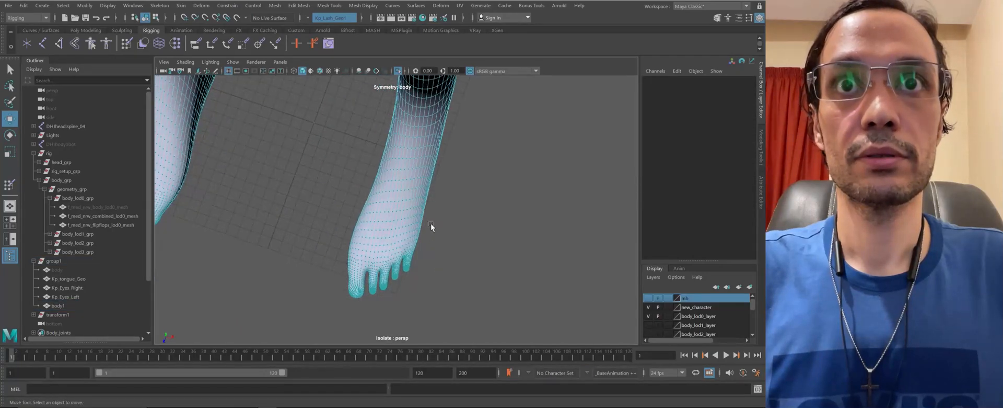
pyautogui.keyDown('alt'); pyautogui.moveTo(415, 218); pyautogui.dragTo(349, 184); pyautogui.keyUp('alt')
pyautogui.click(399, 71)
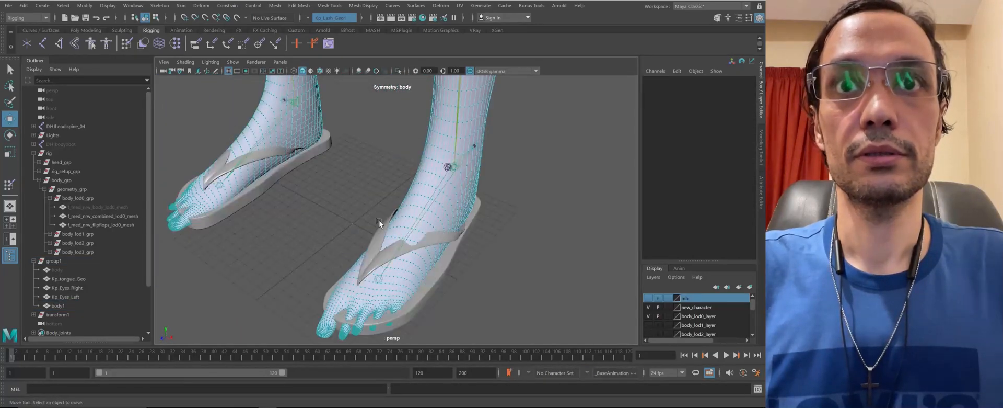
# Select the vertices of the toes and front part of body1's left foot in component mode
pyautogui.keyDown('alt'); pyautogui.moveTo(376, 224); pyautogui.dragTo(496, 201); pyautogui.keyUp('alt')
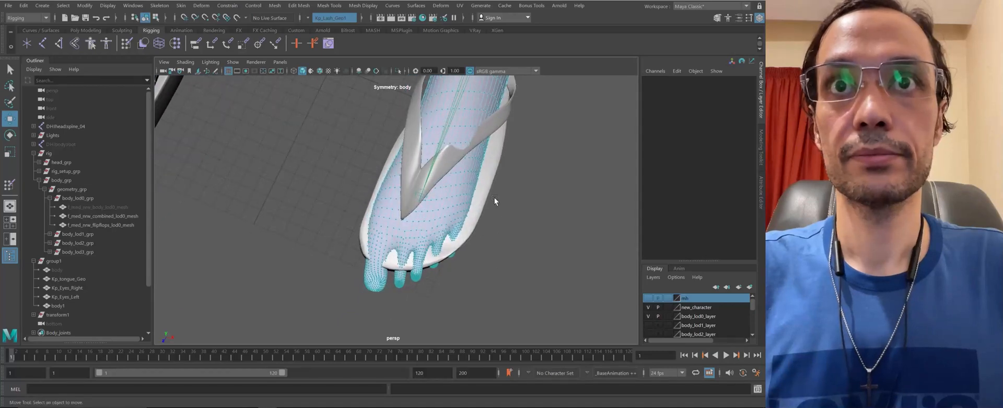
pyautogui.click(403, 217)
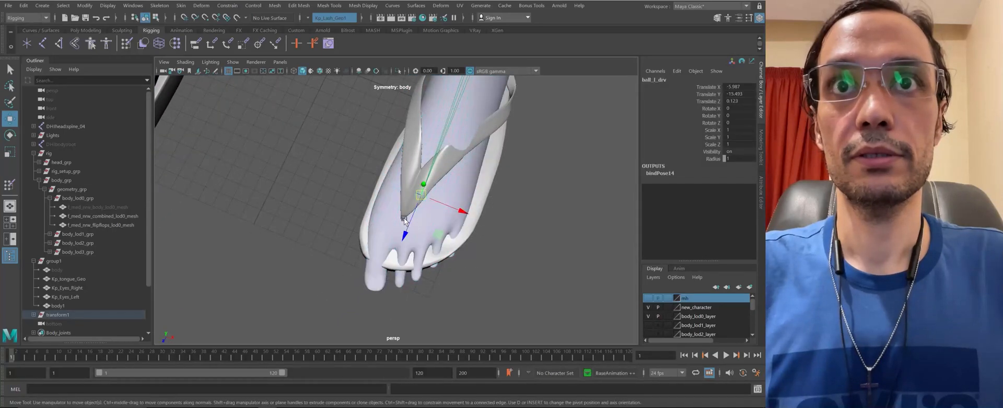
pyautogui.hotkey('ctrl', 'z')
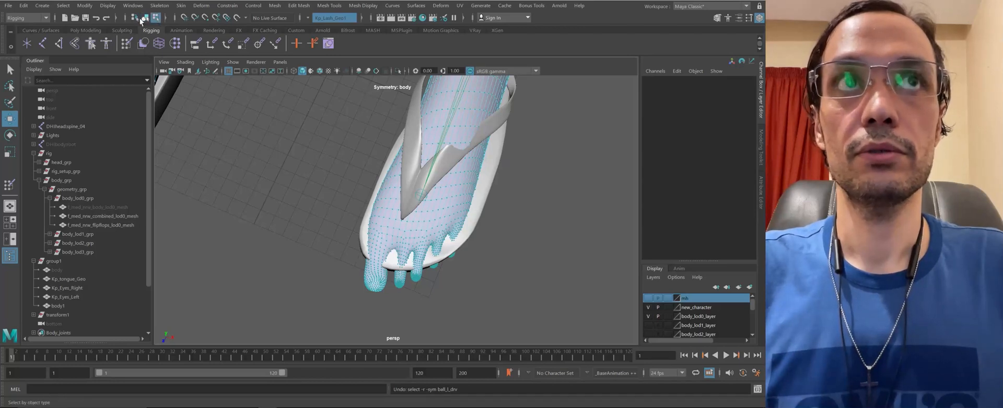
pyautogui.click(423, 192)
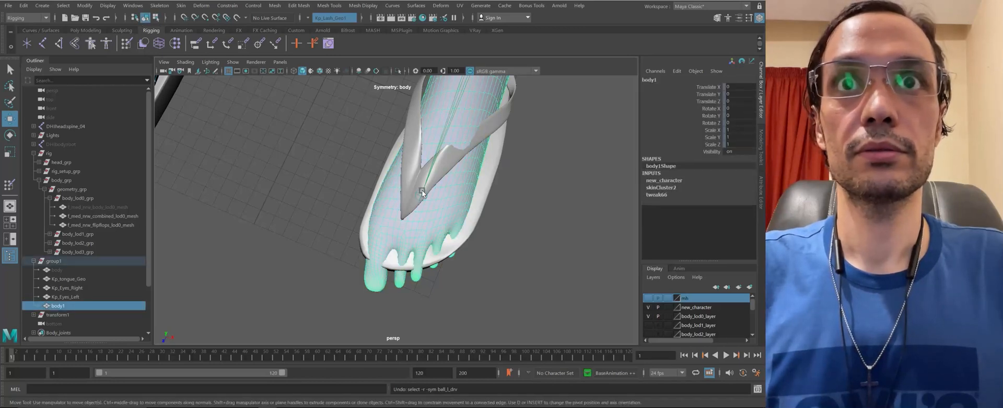
pyautogui.click(155, 18)
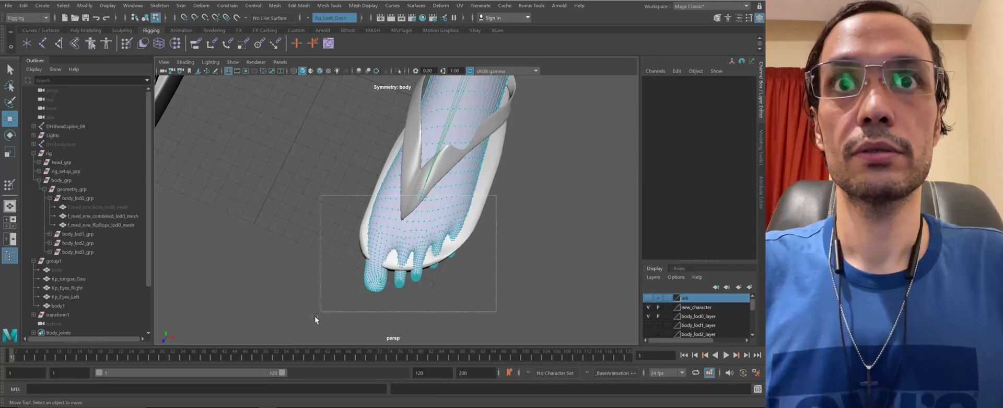
pyautogui.keyDown('alt'); pyautogui.moveTo(358, 202); pyautogui.dragTo(315, 156); pyautogui.keyUp('alt')
pyautogui.keyDown('alt'); pyautogui.moveTo(418, 224); pyautogui.dragTo(364, 128, button='middle'); pyautogui.keyUp('alt')
pyautogui.keyDown('alt'); pyautogui.moveTo(357, 210); pyautogui.dragTo(344, 251); pyautogui.keyUp('alt')
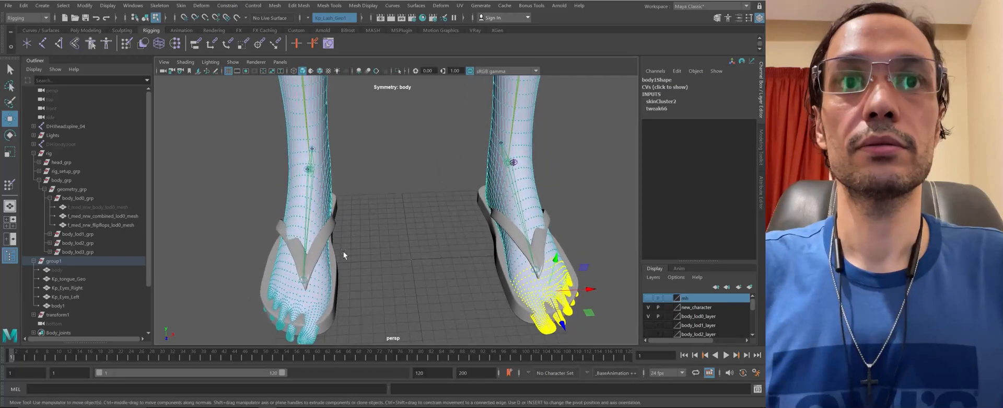
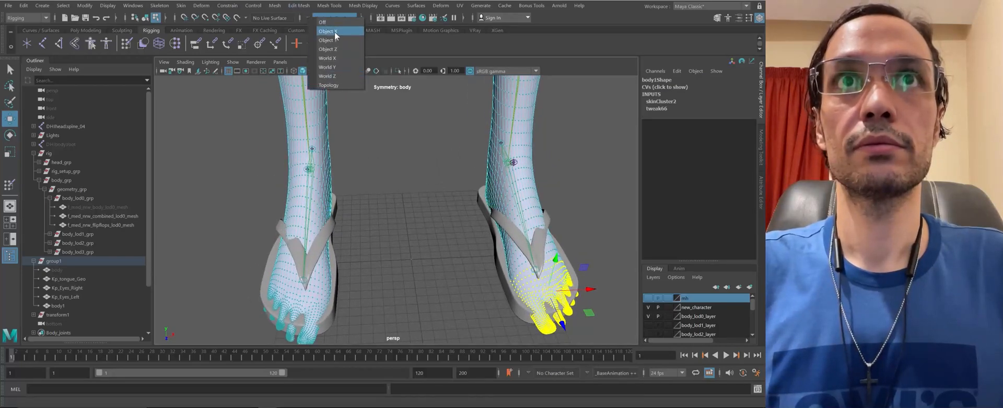
# Set selection symmetry to Object X and check the toe vertices on both feet from above and underneath
pyautogui.click(334, 32)
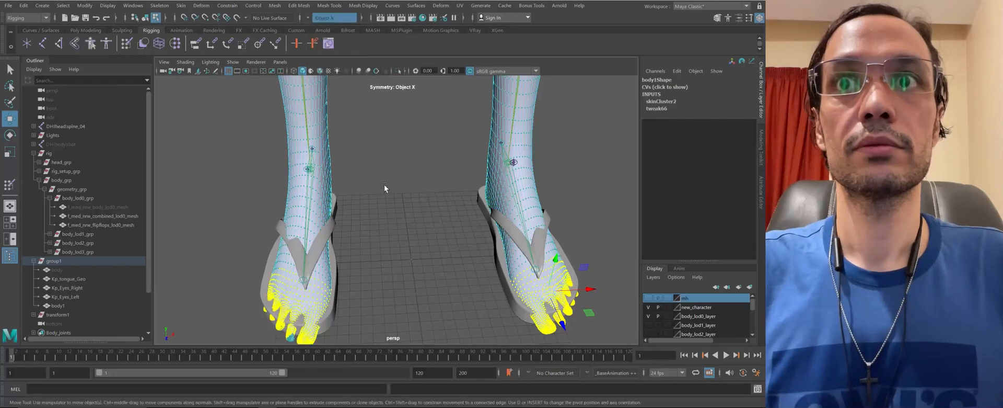
pyautogui.keyDown('alt'); pyautogui.moveTo(384, 186); pyautogui.dragTo(326, 206); pyautogui.keyUp('alt')
pyautogui.keyDown('alt'); pyautogui.moveTo(327, 206); pyautogui.dragTo(448, 242, button='right'); pyautogui.keyUp('alt')
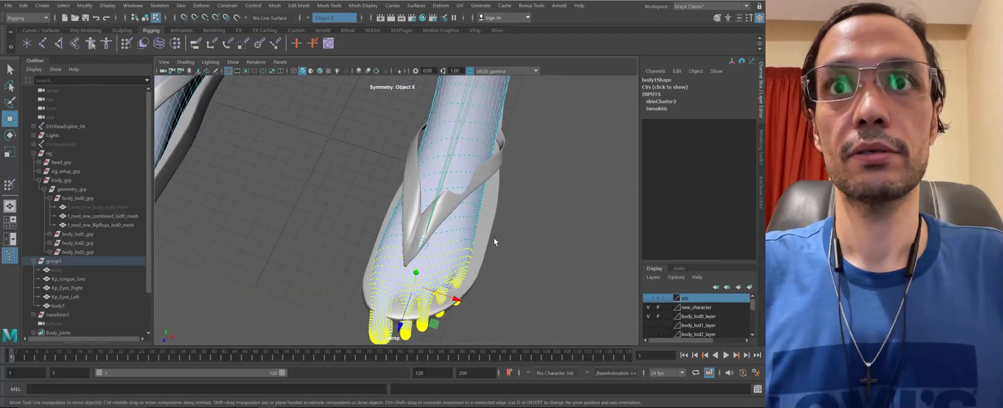
pyautogui.keyDown('alt'); pyautogui.moveTo(373, 222); pyautogui.dragTo(288, 129); pyautogui.keyUp('alt')
pyautogui.keyDown('alt'); pyautogui.moveTo(288, 129); pyautogui.dragTo(437, 189, button='right'); pyautogui.keyUp('alt')
pyautogui.keyDown('alt'); pyautogui.moveTo(437, 189); pyautogui.dragTo(436, 175); pyautogui.keyUp('alt')
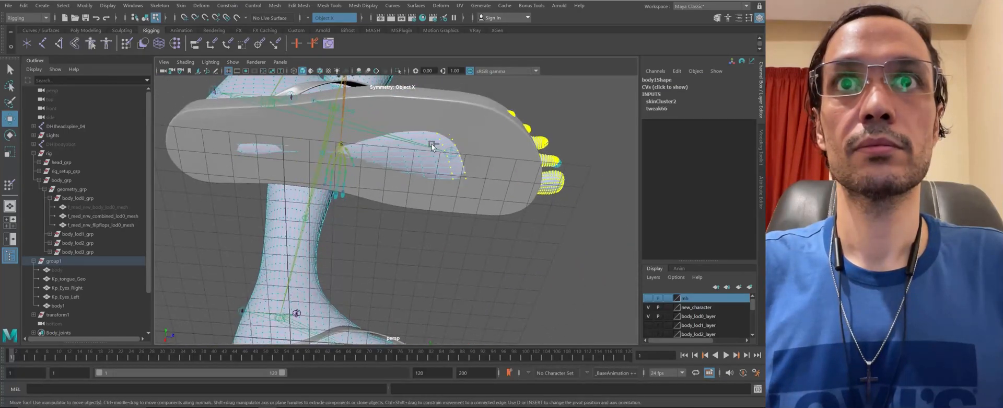
pyautogui.keyDown('alt'); pyautogui.moveTo(409, 225); pyautogui.dragTo(412, 267); pyautogui.keyUp('alt')
pyautogui.keyDown('alt'); pyautogui.moveTo(412, 267); pyautogui.dragTo(277, 169, button='right'); pyautogui.keyUp('alt')
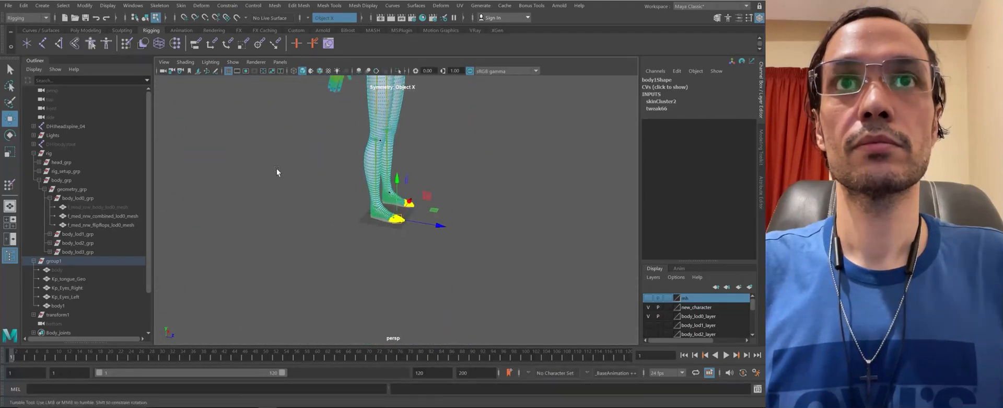
# Add the finger vertices of both hands to the selection and remove the stray calf vertices caught with them
pyautogui.keyDown('alt'); pyautogui.moveTo(277, 169); pyautogui.dragTo(235, 195); pyautogui.keyUp('alt')
pyautogui.keyDown('alt'); pyautogui.moveTo(235, 194); pyautogui.dragTo(289, 286, button='middle'); pyautogui.keyUp('alt')
pyautogui.keyDown('alt'); pyautogui.moveTo(289, 286); pyautogui.dragTo(314, 240); pyautogui.keyUp('alt')
pyautogui.moveTo(315, 240)
pyautogui.keyDown('alt'); pyautogui.mouseDown(button='middle')
pyautogui.moveTo(335, 182)
pyautogui.moveTo(330, 243)
pyautogui.mouseUp(button='middle'); pyautogui.keyUp('alt')
pyautogui.keyDown('alt'); pyautogui.moveTo(410, 206); pyautogui.dragTo(485, 208, button='right'); pyautogui.keyUp('alt')
pyautogui.keyDown('alt'); pyautogui.moveTo(485, 208); pyautogui.dragTo(363, 202, button='middle'); pyautogui.keyUp('alt')
pyautogui.keyDown('alt'); pyautogui.moveTo(364, 201); pyautogui.dragTo(473, 277, button='right'); pyautogui.keyUp('alt')
pyautogui.keyDown('alt'); pyautogui.moveTo(447, 228); pyautogui.dragTo(359, 234); pyautogui.keyUp('alt')
pyautogui.keyDown('alt'); pyautogui.moveTo(358, 234); pyautogui.dragTo(475, 234, button='middle'); pyautogui.keyUp('alt')
pyautogui.keyDown('alt'); pyautogui.moveTo(476, 237); pyautogui.dragTo(512, 180); pyautogui.keyUp('alt')
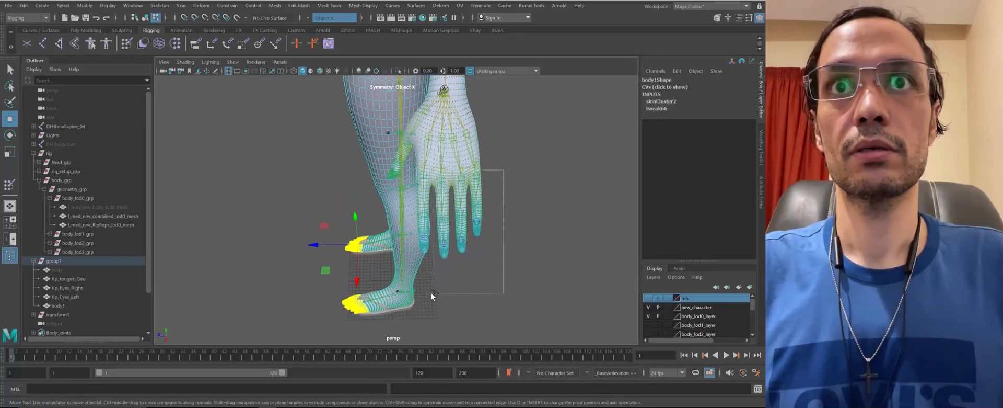
pyautogui.keyDown('shift'); pyautogui.moveTo(431, 293); pyautogui.dragTo(409, 209); pyautogui.keyUp('shift')
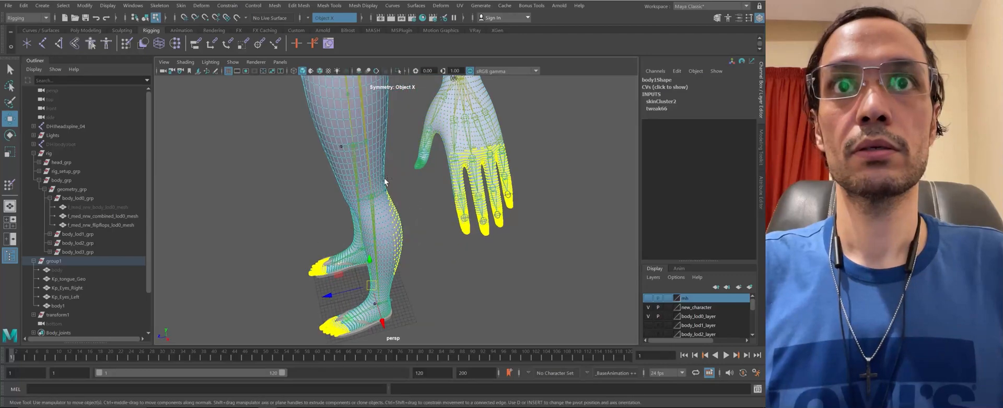
pyautogui.keyDown('ctrl'); pyautogui.moveTo(416, 281); pyautogui.dragTo(387, 212); pyautogui.keyUp('ctrl')
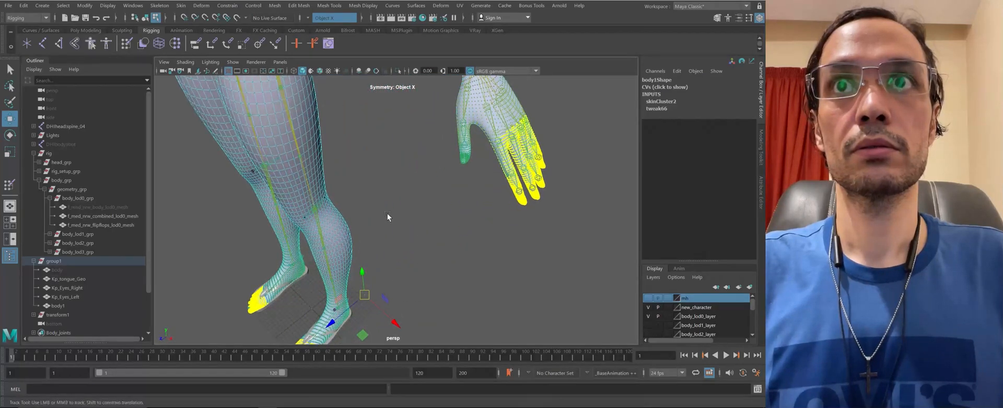
# Add the thumb vertices to the selection and deselect the extra vertices on the back of the calf
pyautogui.keyDown('alt'); pyautogui.moveTo(388, 212); pyautogui.dragTo(383, 247, button='right'); pyautogui.keyUp('alt')
pyautogui.keyDown('alt'); pyautogui.moveTo(383, 250); pyautogui.dragTo(402, 200); pyautogui.keyUp('alt')
pyautogui.keyDown('shift'); pyautogui.moveTo(436, 270); pyautogui.dragTo(437, 270); pyautogui.keyUp('shift')
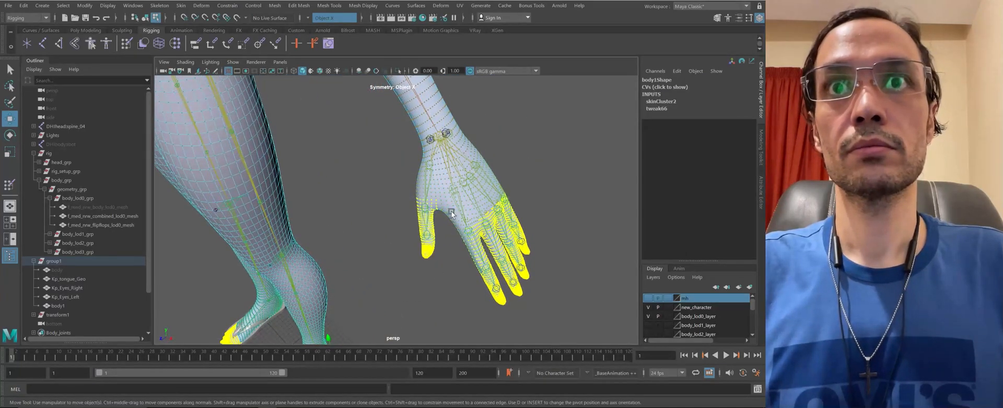
pyautogui.keyDown('alt'); pyautogui.moveTo(450, 211); pyautogui.dragTo(507, 207); pyautogui.keyUp('alt')
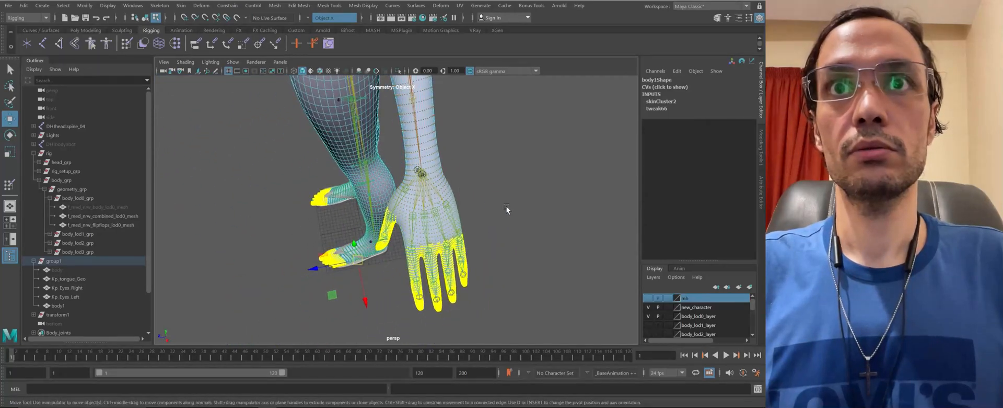
pyautogui.keyDown('shift'); pyautogui.moveTo(379, 330); pyautogui.dragTo(379, 330); pyautogui.keyUp('shift')
pyautogui.keyDown('alt'); pyautogui.moveTo(351, 275); pyautogui.dragTo(544, 151); pyautogui.keyUp('alt')
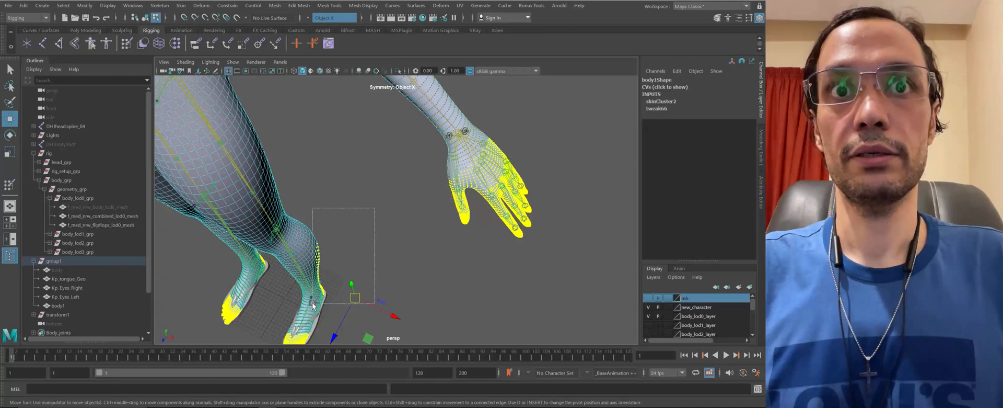
pyautogui.keyDown('alt'); pyautogui.moveTo(313, 278); pyautogui.dragTo(372, 223); pyautogui.keyUp('alt')
# Add the vertex rings around both knees, from just above the knee to mid-calf, to the selection
pyautogui.keyDown('alt'); pyautogui.moveTo(371, 221); pyautogui.dragTo(230, 177, button='right'); pyautogui.keyUp('alt')
pyautogui.keyDown('alt'); pyautogui.moveTo(230, 177); pyautogui.dragTo(290, 207, button='middle'); pyautogui.keyUp('alt')
pyautogui.keyDown('alt'); pyautogui.moveTo(290, 206); pyautogui.dragTo(306, 186); pyautogui.keyUp('alt')
pyautogui.keyDown('alt'); pyautogui.moveTo(306, 186); pyautogui.dragTo(308, 194, button='middle'); pyautogui.keyUp('alt')
pyautogui.keyDown('alt'); pyautogui.moveTo(308, 194); pyautogui.dragTo(373, 203, button='right'); pyautogui.keyUp('alt')
pyautogui.keyDown('alt'); pyautogui.moveTo(373, 204); pyautogui.dragTo(356, 83, button='middle'); pyautogui.keyUp('alt')
pyautogui.keyDown('alt'); pyautogui.moveTo(334, 139); pyautogui.dragTo(304, 151); pyautogui.keyUp('alt')
pyautogui.keyDown('alt'); pyautogui.moveTo(389, 215); pyautogui.dragTo(364, 167, button='middle'); pyautogui.keyUp('alt')
pyautogui.keyDown('alt'); pyautogui.moveTo(363, 167); pyautogui.dragTo(422, 190, button='right'); pyautogui.keyUp('alt')
pyautogui.keyDown('alt'); pyautogui.moveTo(387, 162); pyautogui.dragTo(438, 140); pyautogui.keyUp('alt')
pyautogui.keyDown('alt'); pyautogui.moveTo(438, 140); pyautogui.dragTo(484, 125, button='right'); pyautogui.keyUp('alt')
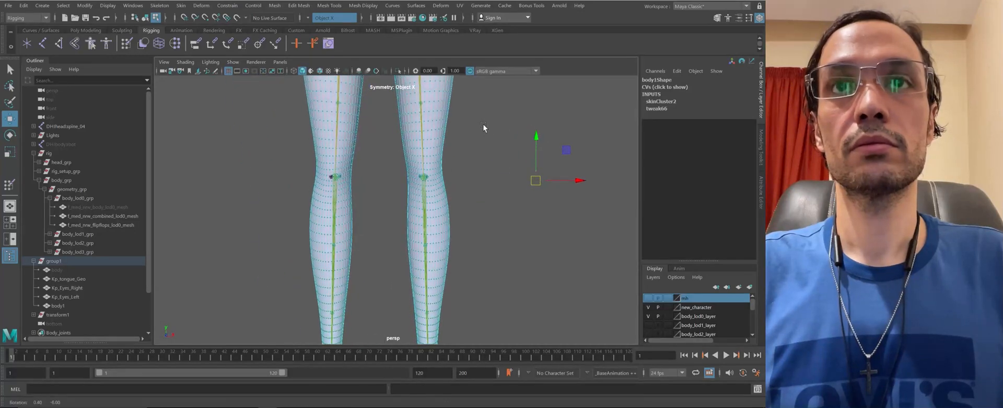
pyautogui.keyDown('alt'); pyautogui.moveTo(496, 151); pyautogui.dragTo(488, 139); pyautogui.keyUp('alt')
pyautogui.keyDown('alt'); pyautogui.moveTo(488, 139); pyautogui.dragTo(490, 164, button='right'); pyautogui.keyUp('alt')
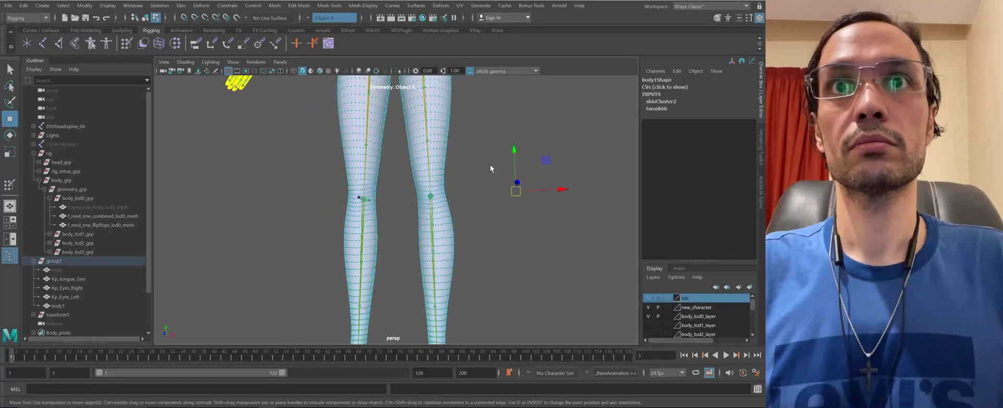
pyautogui.moveTo(404, 262); pyautogui.dragTo(393, 265)
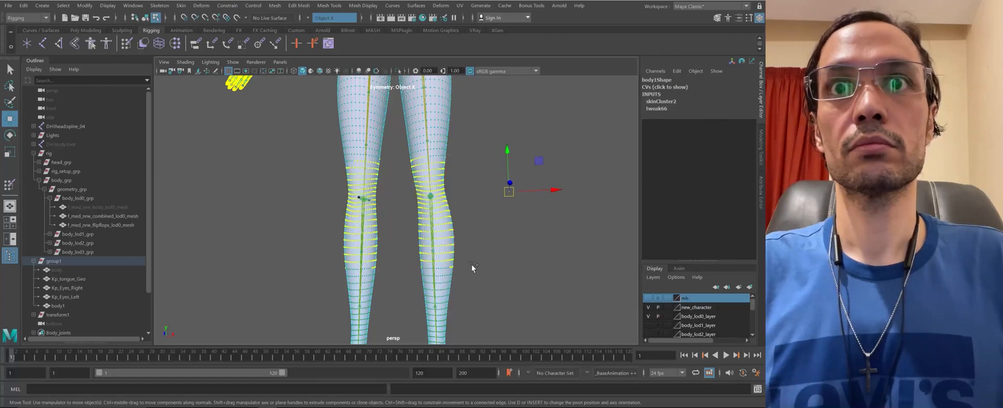
pyautogui.keyDown('ctrl'); pyautogui.keyDown('shift'); pyautogui.moveTo(407, 272); pyautogui.dragTo(459, 152); pyautogui.keyUp('shift'); pyautogui.keyUp('ctrl')
pyautogui.keyDown('alt'); pyautogui.moveTo(455, 147); pyautogui.dragTo(455, 153, button='middle'); pyautogui.keyUp('alt')
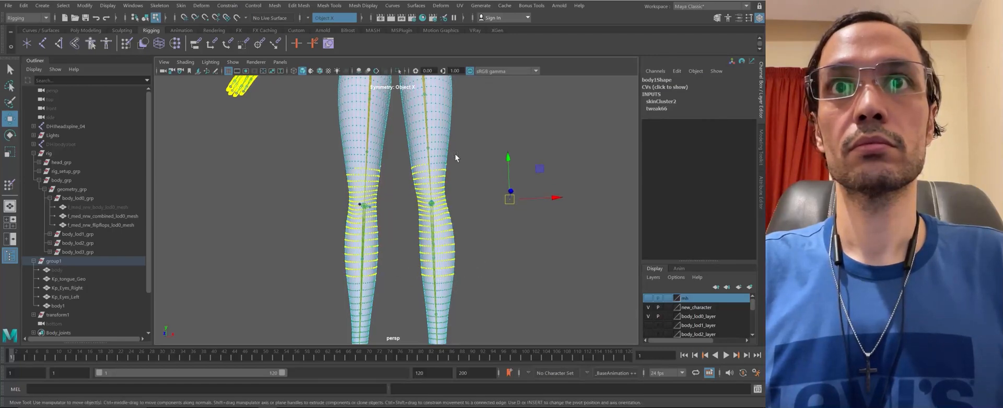
# Examine the selected vertices around the knees, calves and ankles from the side and from behind
pyautogui.keyDown('alt'); pyautogui.moveTo(404, 171); pyautogui.dragTo(210, 145); pyautogui.keyUp('alt')
pyautogui.keyDown('alt'); pyautogui.moveTo(210, 145); pyautogui.dragTo(273, 125, button='right'); pyautogui.keyUp('alt')
pyautogui.keyDown('alt'); pyautogui.moveTo(273, 125); pyautogui.dragTo(354, 121); pyautogui.keyUp('alt')
pyautogui.keyDown('alt'); pyautogui.moveTo(353, 124); pyautogui.dragTo(331, 82, button='middle'); pyautogui.keyUp('alt')
pyautogui.keyDown('alt'); pyautogui.moveTo(331, 82); pyautogui.dragTo(478, 169, button='right'); pyautogui.keyUp('alt')
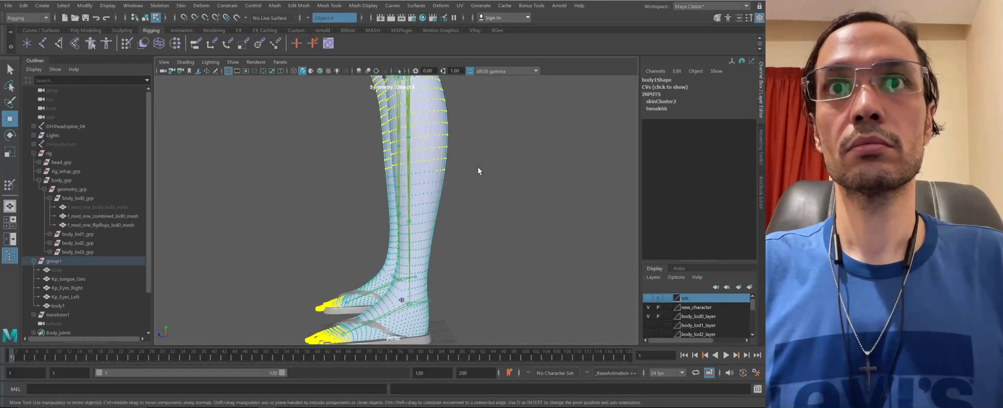
pyautogui.moveTo(435, 183); pyautogui.dragTo(430, 184)
pyautogui.keyDown('alt'); pyautogui.moveTo(430, 183); pyautogui.dragTo(356, 164, button='right'); pyautogui.keyUp('alt')
pyautogui.keyDown('alt'); pyautogui.moveTo(356, 164); pyautogui.dragTo(341, 206); pyautogui.keyUp('alt')
pyautogui.keyDown('alt'); pyautogui.moveTo(341, 207); pyautogui.dragTo(373, 238, button='right'); pyautogui.keyUp('alt')
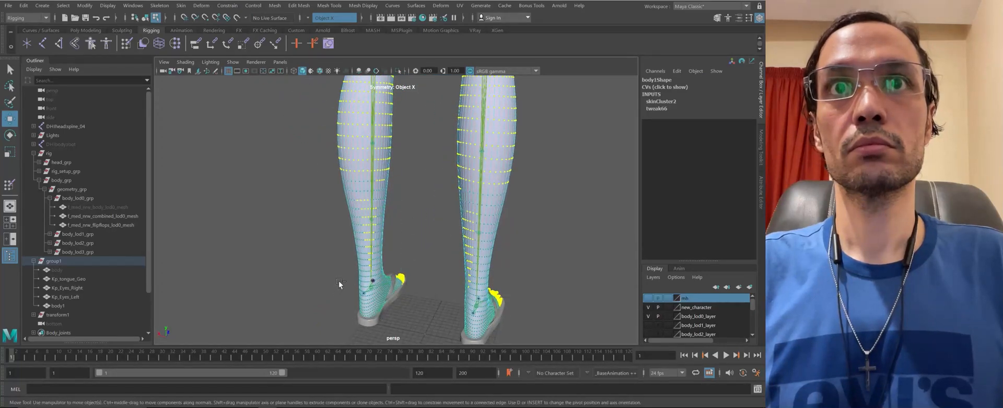
pyautogui.keyDown('alt'); pyautogui.moveTo(338, 281); pyautogui.dragTo(376, 274); pyautogui.keyUp('alt')
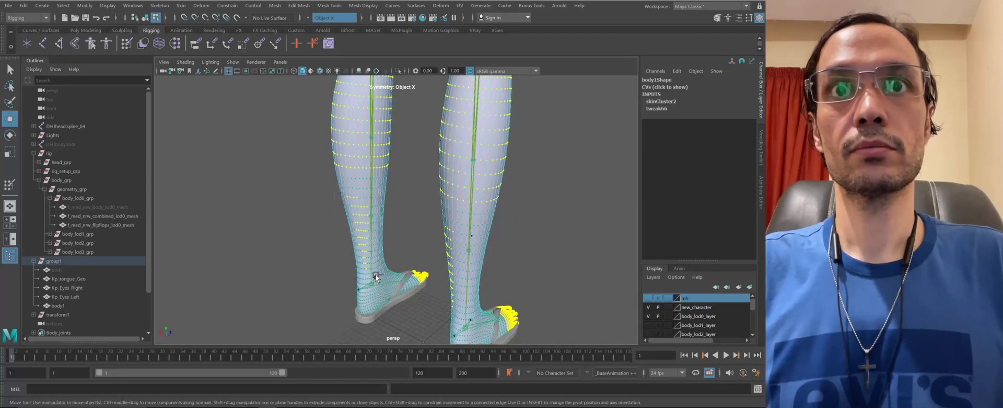
pyautogui.keyDown('alt'); pyautogui.moveTo(375, 274); pyautogui.dragTo(296, 215, button='right'); pyautogui.keyUp('alt')
pyautogui.keyDown('alt'); pyautogui.moveTo(296, 214); pyautogui.dragTo(339, 162); pyautogui.keyUp('alt')
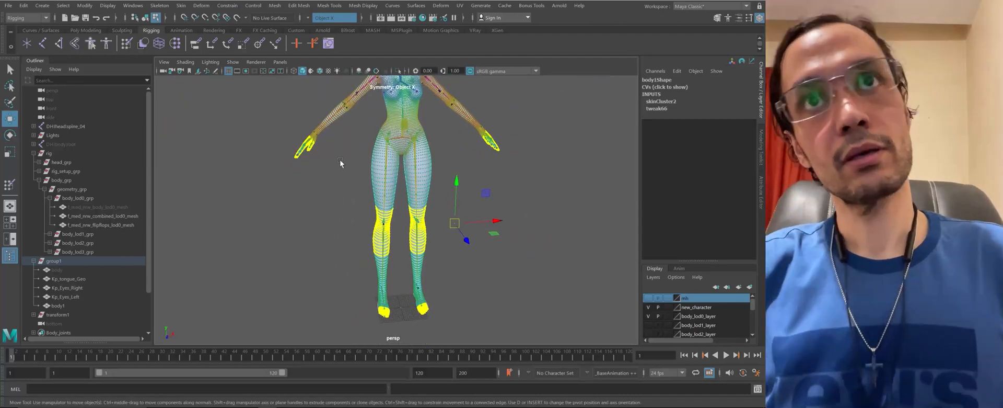
# Examine the chest, shoulders and underarms of the body mesh for further areas to select
pyautogui.keyDown('alt'); pyautogui.moveTo(399, 177); pyautogui.dragTo(374, 293, button='middle'); pyautogui.keyUp('alt')
pyautogui.keyDown('alt'); pyautogui.moveTo(375, 294); pyautogui.dragTo(390, 236, button='right'); pyautogui.keyUp('alt')
pyautogui.keyDown('alt'); pyautogui.moveTo(390, 236); pyautogui.dragTo(356, 233, button='middle'); pyautogui.keyUp('alt')
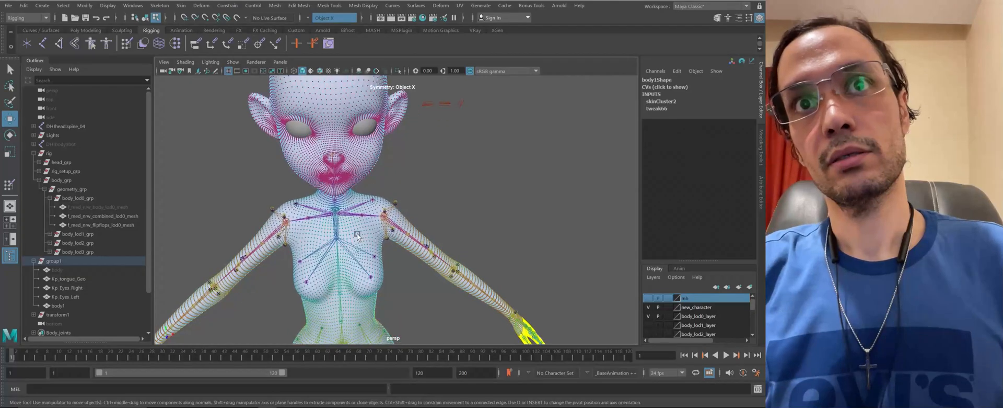
pyautogui.keyDown('alt'); pyautogui.moveTo(357, 233); pyautogui.dragTo(353, 228); pyautogui.keyUp('alt')
pyautogui.keyDown('alt'); pyautogui.moveTo(352, 227); pyautogui.dragTo(376, 251, button='middle'); pyautogui.keyUp('alt')
pyautogui.keyDown('alt'); pyautogui.moveTo(376, 251); pyautogui.dragTo(420, 301, button='right'); pyautogui.keyUp('alt')
pyautogui.keyDown('alt'); pyautogui.moveTo(415, 270); pyautogui.dragTo(388, 244); pyautogui.keyUp('alt')
pyautogui.keyDown('alt'); pyautogui.moveTo(388, 244); pyautogui.dragTo(437, 265, button='middle'); pyautogui.keyUp('alt')
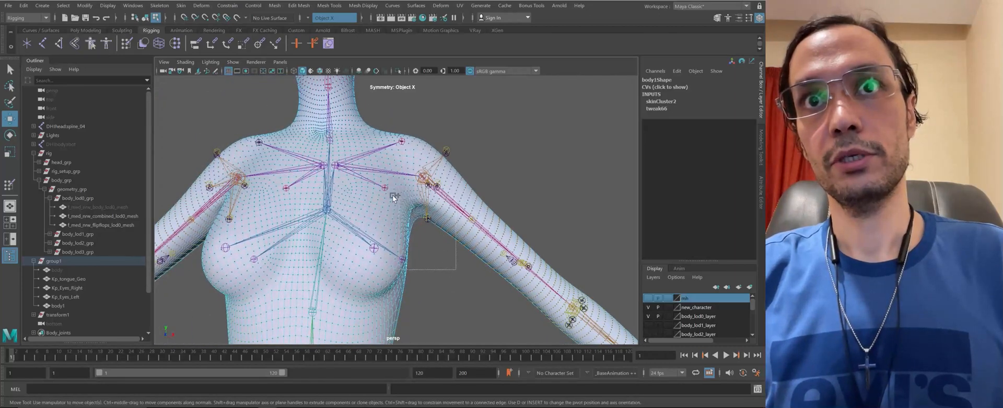
pyautogui.scroll(-10, 333, 223)
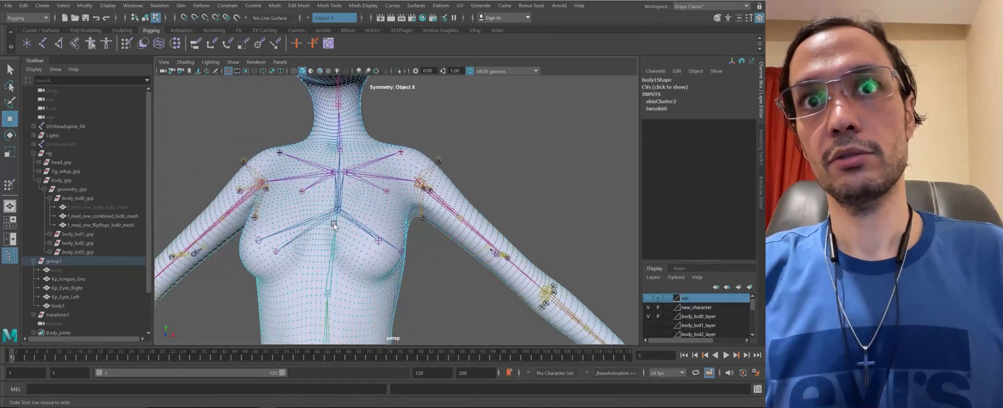
pyautogui.keyDown('alt'); pyautogui.moveTo(369, 150); pyautogui.dragTo(343, 179); pyautogui.keyUp('alt')
pyautogui.keyDown('alt'); pyautogui.moveTo(344, 180); pyautogui.dragTo(360, 282, button='middle'); pyautogui.keyUp('alt')
pyautogui.scroll(4, 274, 226)
pyautogui.keyDown('alt'); pyautogui.moveTo(274, 226); pyautogui.dragTo(309, 216); pyautogui.keyUp('alt')
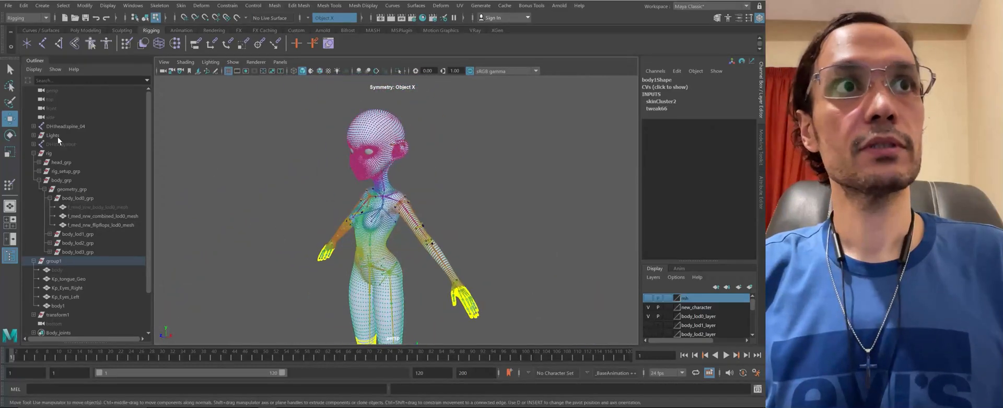
# Activate the Paint Selection Tool and paint the vertices at the front of the armpit into the selection
pyautogui.click(8, 107)
pyautogui.moveTo(277, 184)
pyautogui.keyDown('alt'); pyautogui.mouseDown()
pyautogui.moveTo(314, 191)
pyautogui.moveTo(300, 217)
pyautogui.mouseUp(); pyautogui.keyUp('alt')
pyautogui.scroll(10, 324, 224)
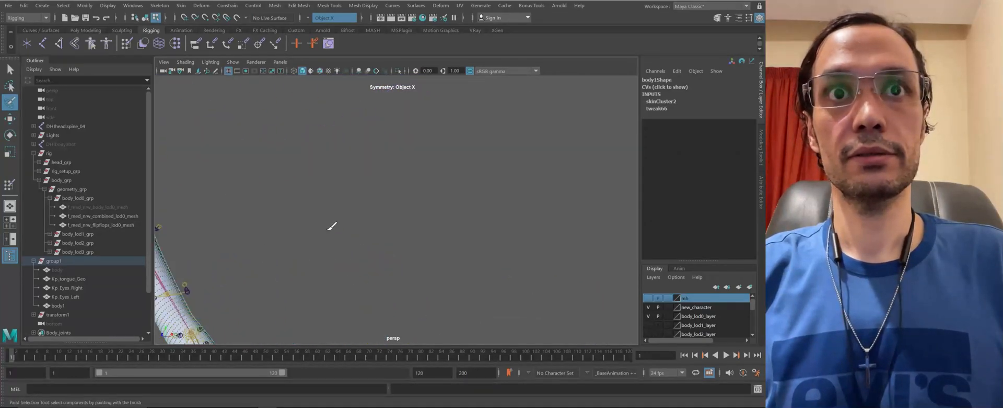
pyautogui.keyDown('alt'); pyautogui.moveTo(333, 226); pyautogui.dragTo(479, 226, button='middle'); pyautogui.keyUp('alt')
pyautogui.keyDown('alt'); pyautogui.moveTo(235, 203); pyautogui.dragTo(324, 213, button='middle'); pyautogui.keyUp('alt')
pyautogui.scroll(-8, 324, 212)
pyautogui.keyDown('alt'); pyautogui.moveTo(334, 167); pyautogui.dragTo(282, 293, button='middle'); pyautogui.keyUp('alt')
pyautogui.keyDown('alt'); pyautogui.moveTo(418, 225); pyautogui.dragTo(339, 246, button='middle'); pyautogui.keyUp('alt')
pyautogui.keyDown('alt'); pyautogui.moveTo(339, 246); pyautogui.dragTo(375, 279); pyautogui.keyUp('alt')
pyautogui.scroll(3, 375, 279)
pyautogui.scroll(2, 375, 279)
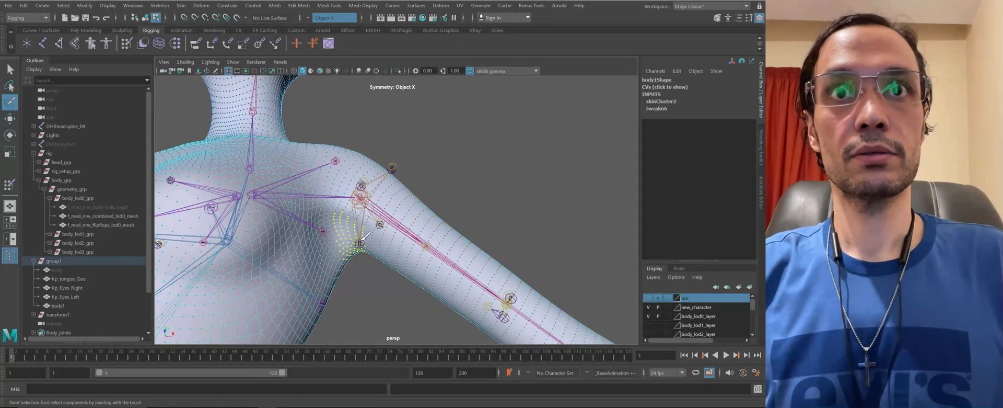
# Extend the painted vertex selection across the armpit crease and onto the underside of the upper arm
pyautogui.scroll(-7, 375, 241)
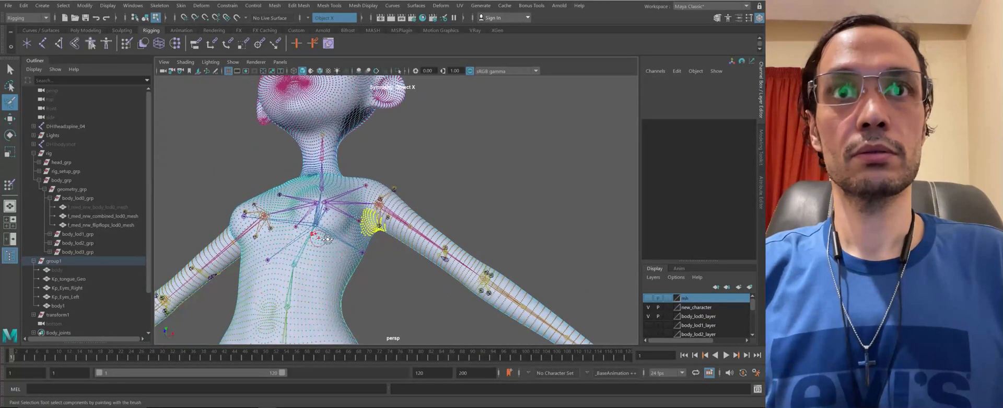
pyautogui.keyDown('alt'); pyautogui.moveTo(277, 235); pyautogui.dragTo(272, 264); pyautogui.keyUp('alt')
pyautogui.scroll(5, 361, 280)
pyautogui.scroll(1, 362, 280)
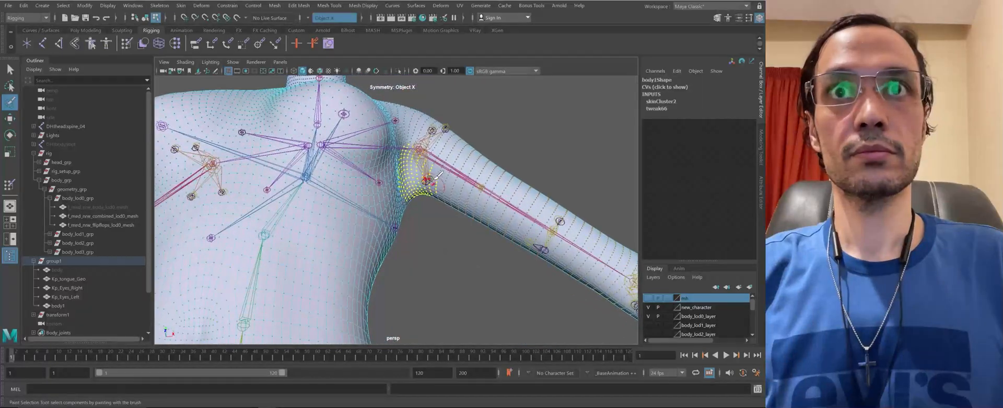
pyautogui.click(405, 186)
pyautogui.click(404, 187)
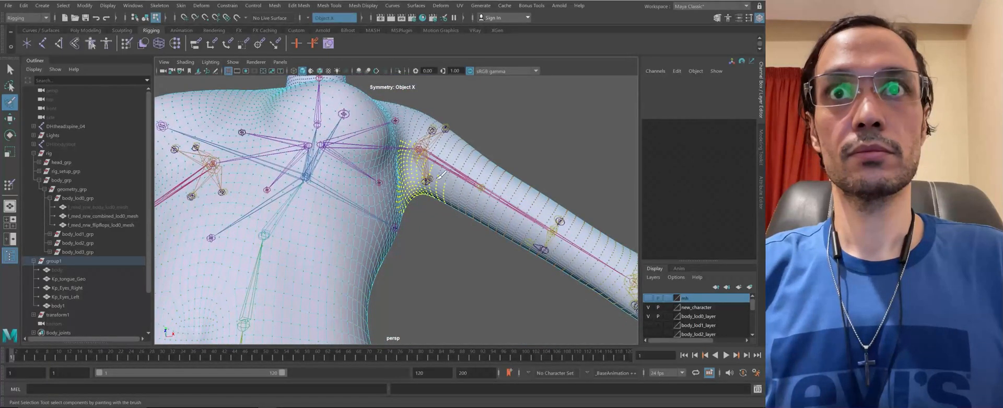
# Paint the remaining underarm vertices around the shoulder and along the upper arm, and return to the Move tool
pyautogui.keyDown('alt'); pyautogui.moveTo(402, 199); pyautogui.dragTo(378, 216); pyautogui.keyUp('alt')
pyautogui.scroll(-4, 389, 214)
pyautogui.scroll(6, 377, 214)
pyautogui.moveTo(378, 215)
pyautogui.keyDown('alt'); pyautogui.mouseDown(button='middle')
pyautogui.moveTo(389, 210)
pyautogui.moveTo(390, 318)
pyautogui.mouseUp(button='middle'); pyautogui.keyUp('alt')
pyautogui.scroll(-6, 389, 318)
pyautogui.scroll(2, 386, 235)
pyautogui.moveTo(385, 235)
pyautogui.keyDown('alt'); pyautogui.mouseDown()
pyautogui.moveTo(396, 265)
pyautogui.moveTo(400, 252)
pyautogui.mouseUp(); pyautogui.keyUp('alt')
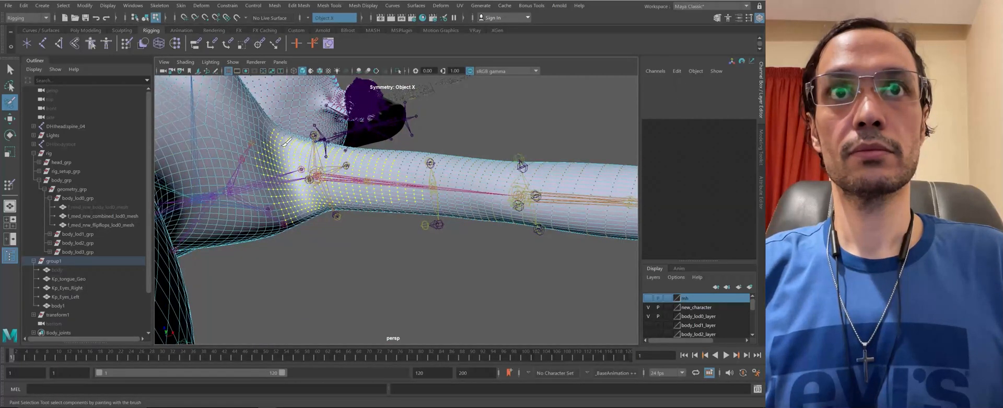
pyautogui.keyDown('alt'); pyautogui.moveTo(329, 168); pyautogui.dragTo(351, 142); pyautogui.keyUp('alt')
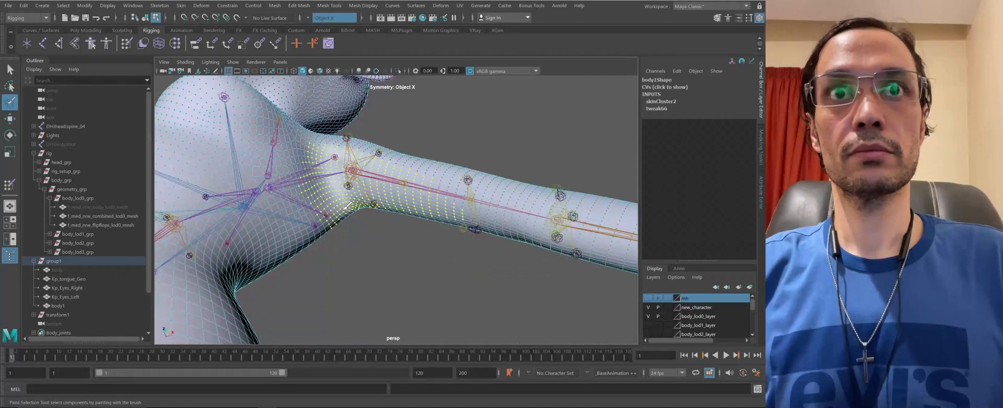
pyautogui.scroll(-5, 320, 190)
pyautogui.keyDown('alt'); pyautogui.moveTo(319, 190); pyautogui.dragTo(438, 181); pyautogui.keyUp('alt')
pyautogui.keyDown('alt'); pyautogui.moveTo(438, 180); pyautogui.dragTo(375, 123, button='right'); pyautogui.keyUp('alt')
pyautogui.keyDown('alt'); pyautogui.moveTo(375, 110); pyautogui.dragTo(371, 154, button='middle'); pyautogui.keyUp('alt')
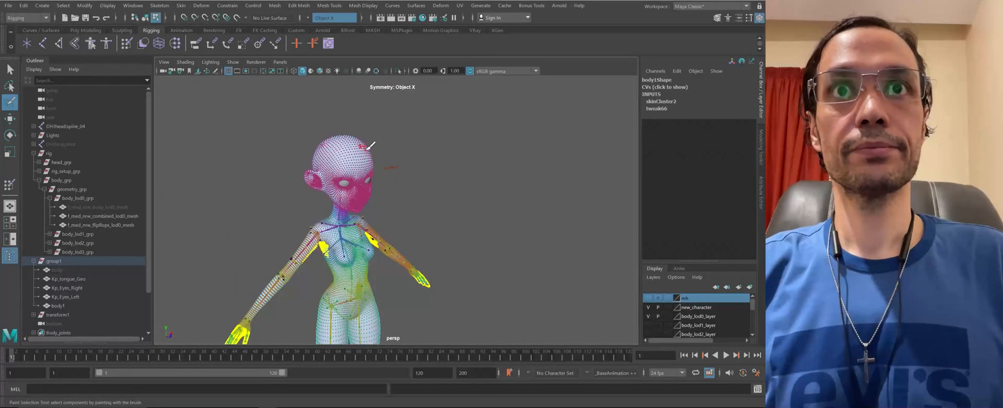
pyautogui.keyDown('alt'); pyautogui.moveTo(370, 155); pyautogui.dragTo(337, 151); pyautogui.keyUp('alt')
pyautogui.press('w')
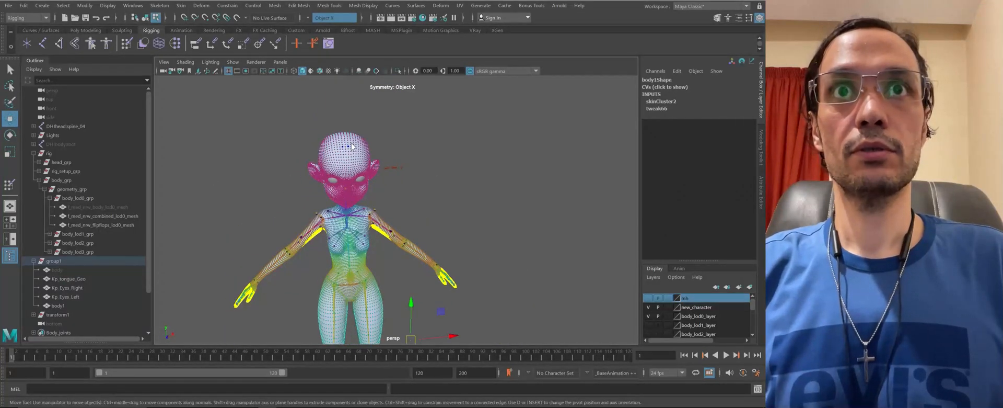
# Copy the skin weights from the original body mesh onto the selected fingers, knees, toes and armpit vertices of body1
pyautogui.moveTo(353, 147); pyautogui.dragTo(389, 131, button='right')
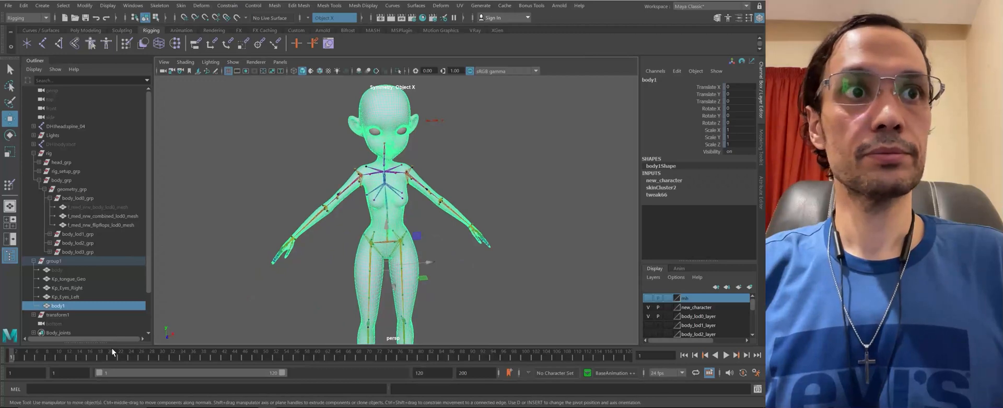
pyautogui.click(57, 269)
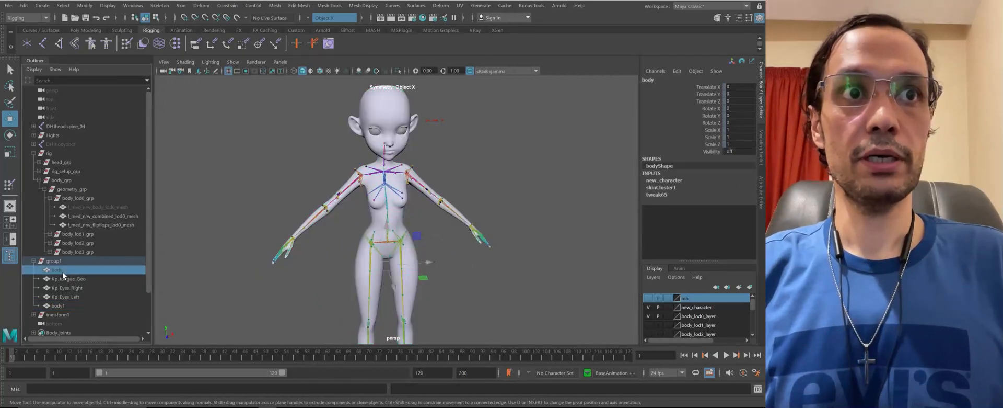
pyautogui.keyDown('ctrl'); pyautogui.click(68, 306); pyautogui.keyUp('ctrl')
pyautogui.moveTo(376, 101); pyautogui.dragTo(344, 101, button='right')
pyautogui.keyDown('alt'); pyautogui.moveTo(313, 150); pyautogui.dragTo(279, 116, button='middle'); pyautogui.keyUp('alt')
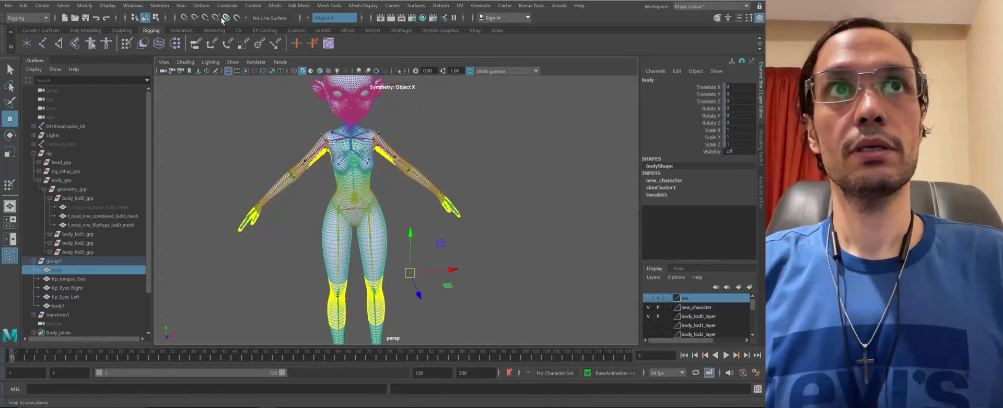
pyautogui.click(182, 5)
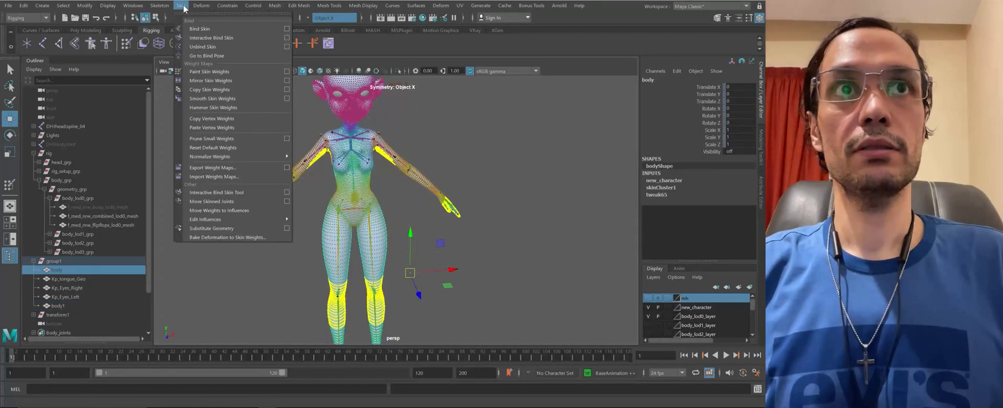
pyautogui.click(212, 90)
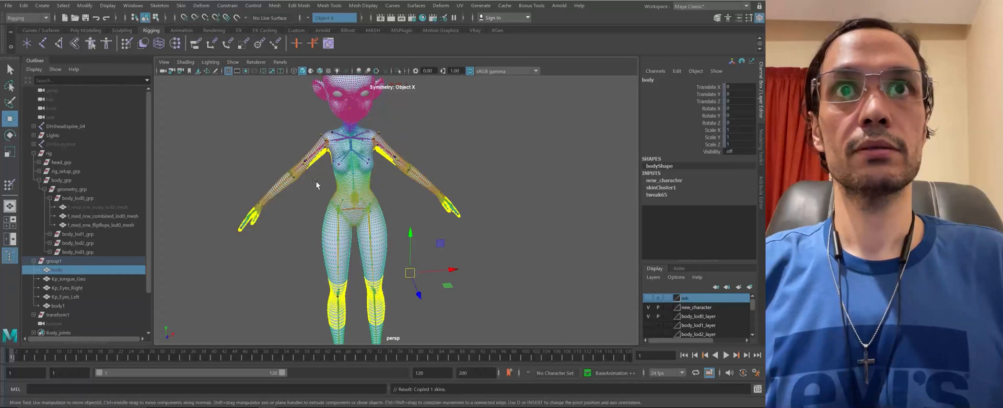
# Raise the left upper arm joint upperarm_l_drv to test the armpit deformation, and undo the rotation
pyautogui.keyDown('alt'); pyautogui.moveTo(304, 183); pyautogui.dragTo(293, 241, button='middle'); pyautogui.keyUp('alt')
pyautogui.keyDown('alt'); pyautogui.moveTo(294, 241); pyautogui.dragTo(409, 225, button='right'); pyautogui.keyUp('alt')
pyautogui.press('q')
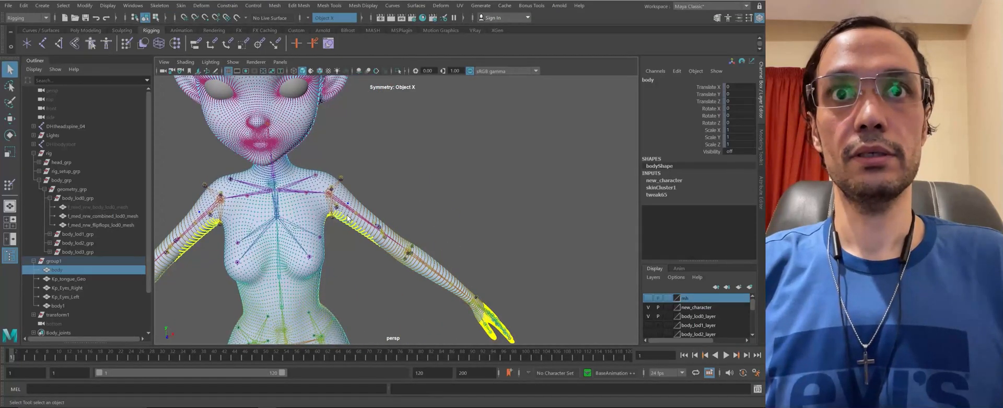
pyautogui.click(348, 218)
pyautogui.press('e')
pyautogui.scroll(-3, 369, 221)
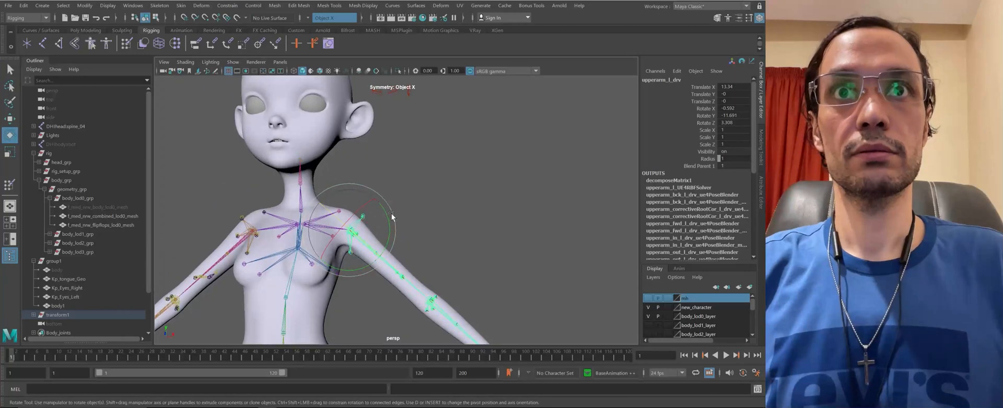
pyautogui.moveTo(392, 215)
pyautogui.mouseDown()
pyautogui.moveTo(365, 146)
pyautogui.moveTo(337, 111)
pyautogui.moveTo(376, 214)
pyautogui.mouseUp()
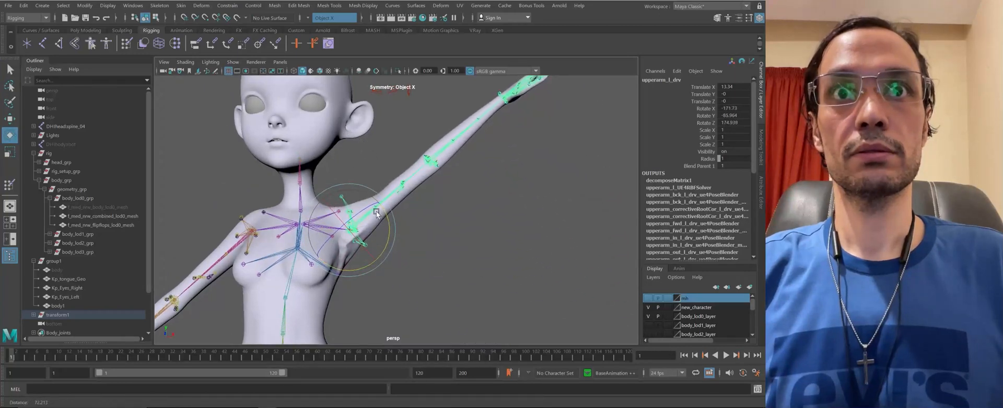
pyautogui.scroll(5, 351, 288)
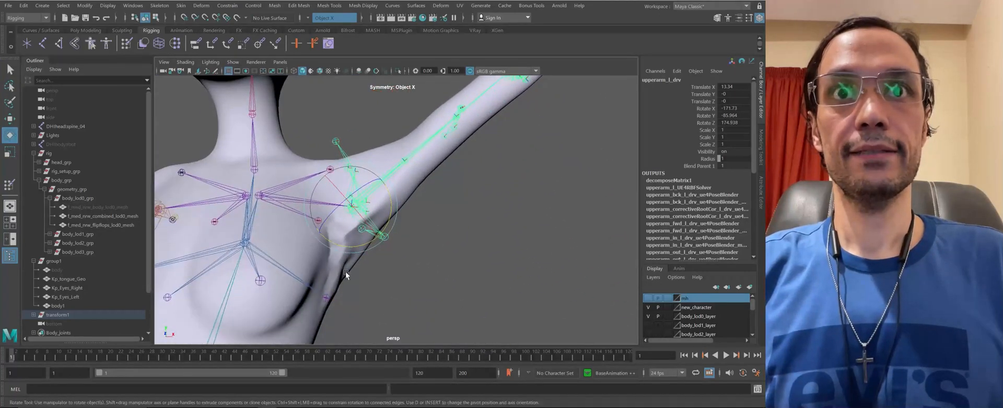
pyautogui.click(340, 279)
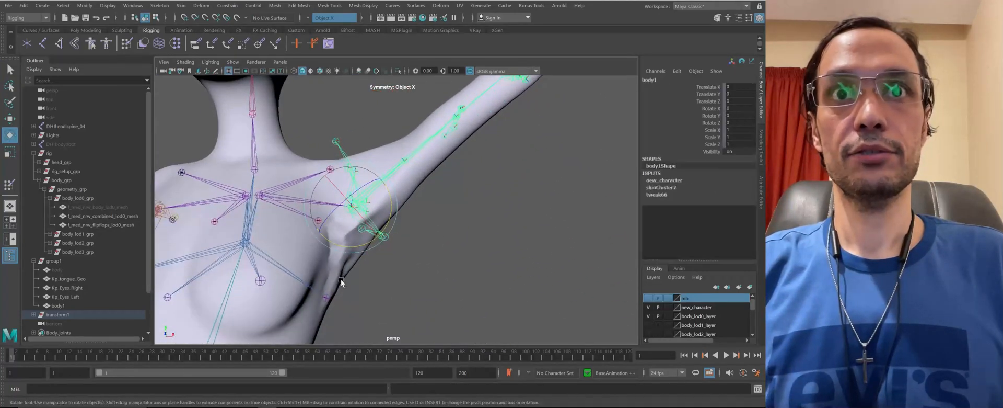
pyautogui.scroll(2, 329, 282)
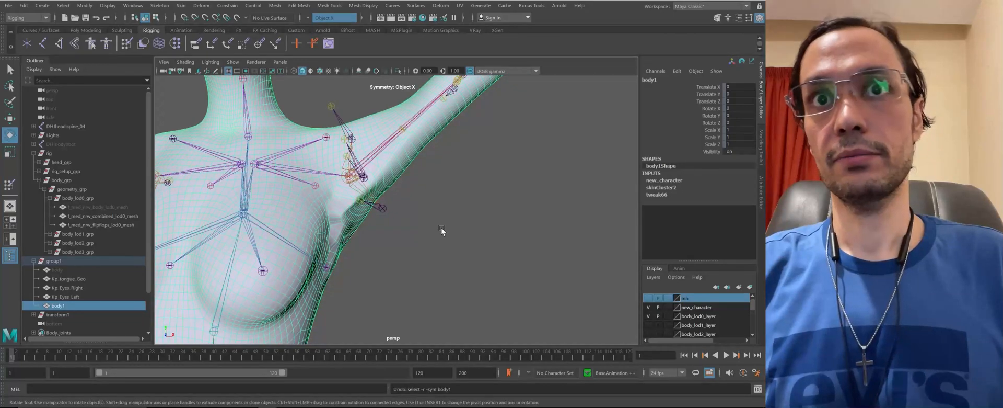
pyautogui.hotkey('ctrl', 'z')
pyautogui.scroll(-4, 356, 268)
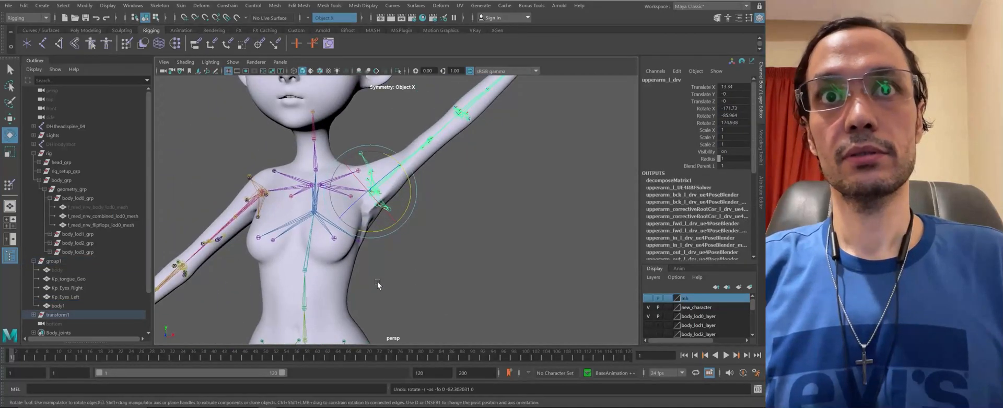
pyautogui.hotkey('ctrl', 'z')
# Bend the left knee by rotating calf_l_drv to test the knee deformation, and undo the rotations
pyautogui.keyDown('alt'); pyautogui.moveTo(378, 285); pyautogui.dragTo(352, 183, button='middle'); pyautogui.keyUp('alt')
pyautogui.keyDown('alt'); pyautogui.moveTo(353, 182); pyautogui.dragTo(317, 175); pyautogui.keyUp('alt')
pyautogui.scroll(3, 419, 253)
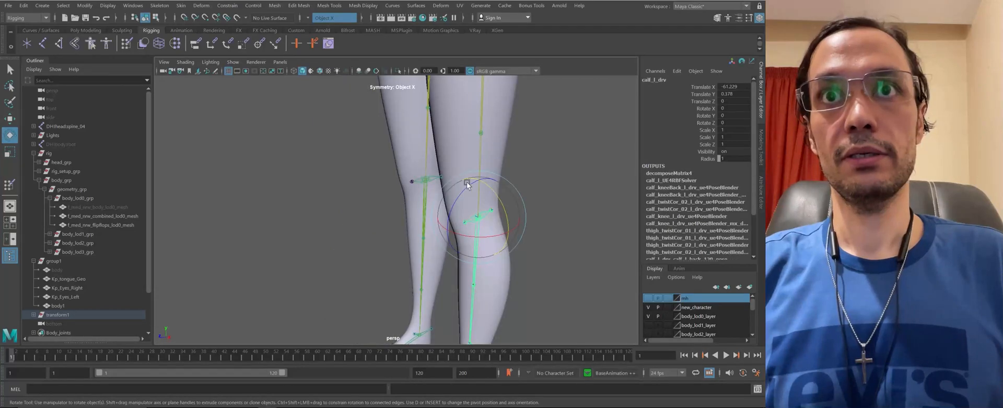
pyautogui.moveTo(463, 183); pyautogui.dragTo(442, 243)
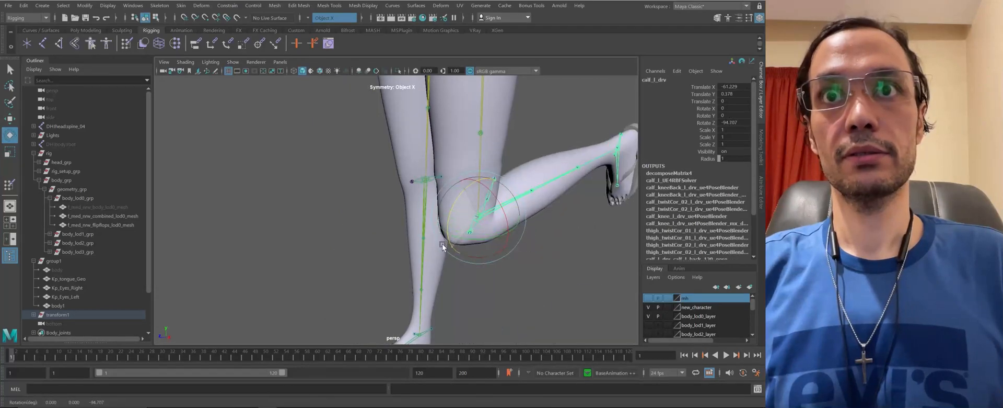
pyautogui.keyDown('alt'); pyautogui.moveTo(432, 215); pyautogui.dragTo(233, 117); pyautogui.keyUp('alt')
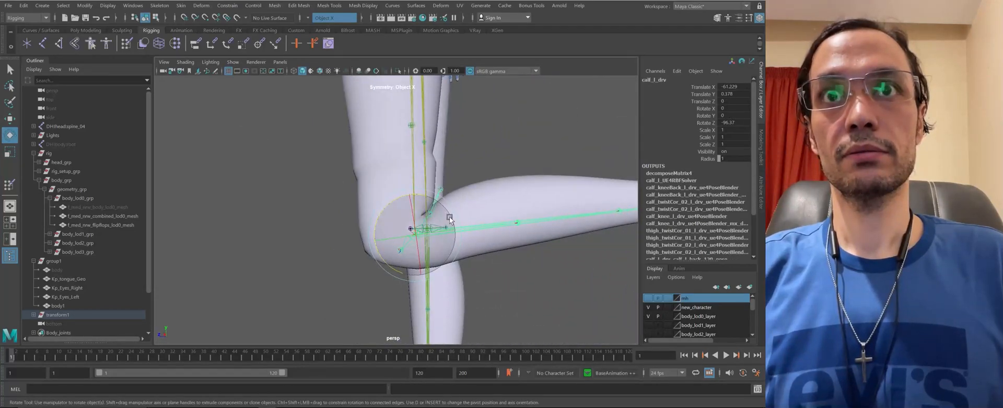
pyautogui.hotkey('ctrl', 'z')
pyautogui.moveTo(386, 209); pyautogui.dragTo(382, 273)
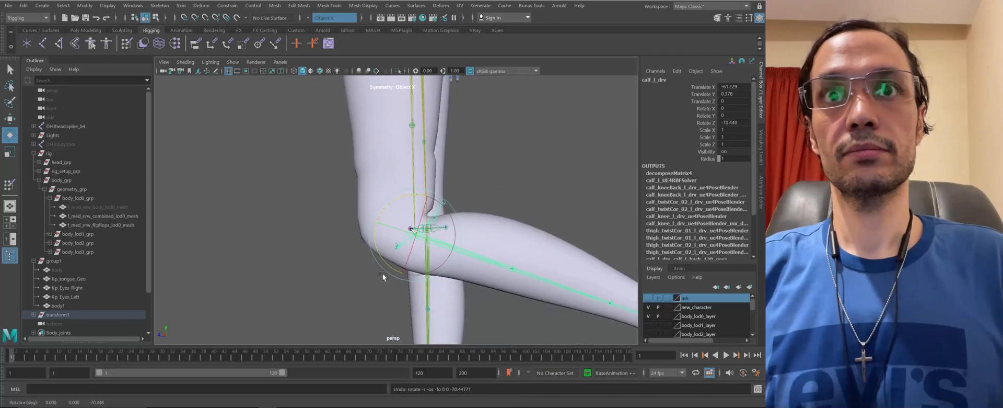
pyautogui.hotkey('ctrl', 'z')
# Rotate the left foot joint and the ball joint ball_l_drv to test the toe deformation, and undo both rotations
pyautogui.keyDown('alt'); pyautogui.moveTo(350, 138); pyautogui.dragTo(285, 4, button='middle'); pyautogui.keyUp('alt')
pyautogui.keyDown('alt'); pyautogui.moveTo(376, 246); pyautogui.dragTo(447, 292); pyautogui.keyUp('alt')
pyautogui.keyDown('alt'); pyautogui.moveTo(447, 292); pyautogui.dragTo(390, 263, button='right'); pyautogui.keyUp('alt')
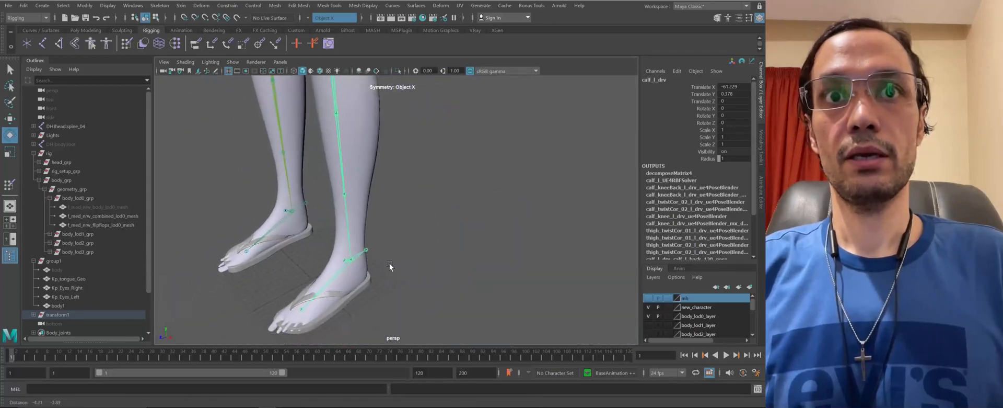
pyautogui.click(328, 274)
pyautogui.moveTo(329, 273); pyautogui.dragTo(323, 325)
pyautogui.hotkey('ctrl', 'z')
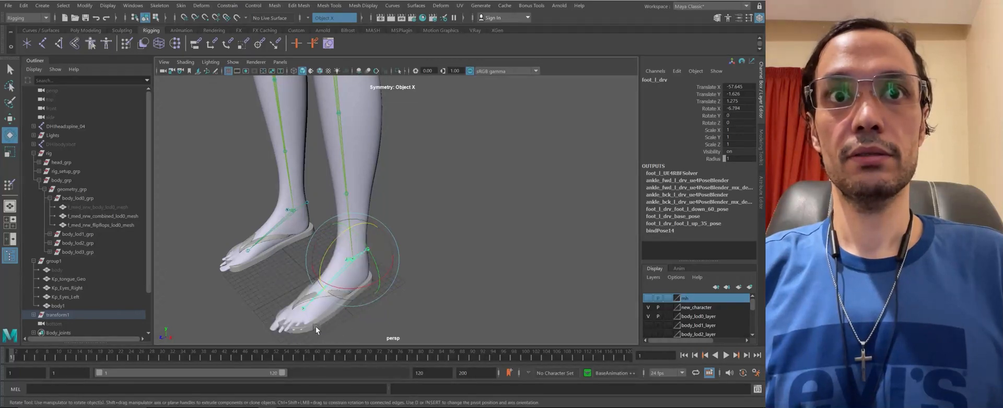
pyautogui.click(315, 323)
pyautogui.click(315, 295)
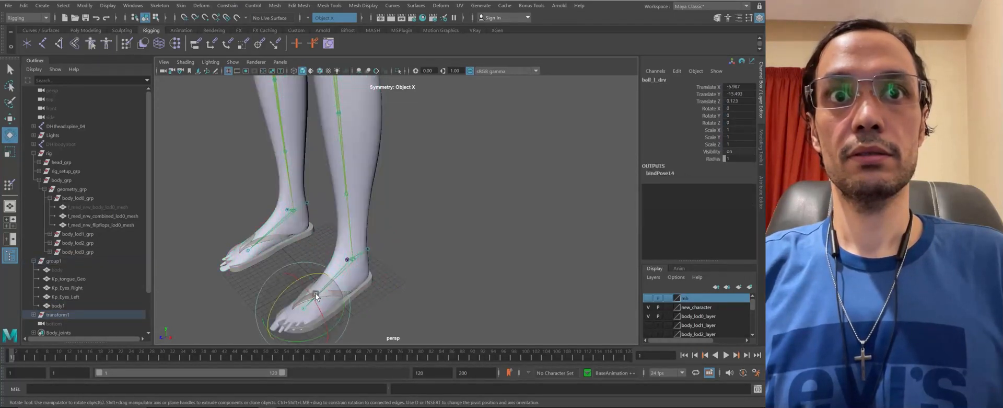
pyautogui.moveTo(287, 294); pyautogui.dragTo(325, 273)
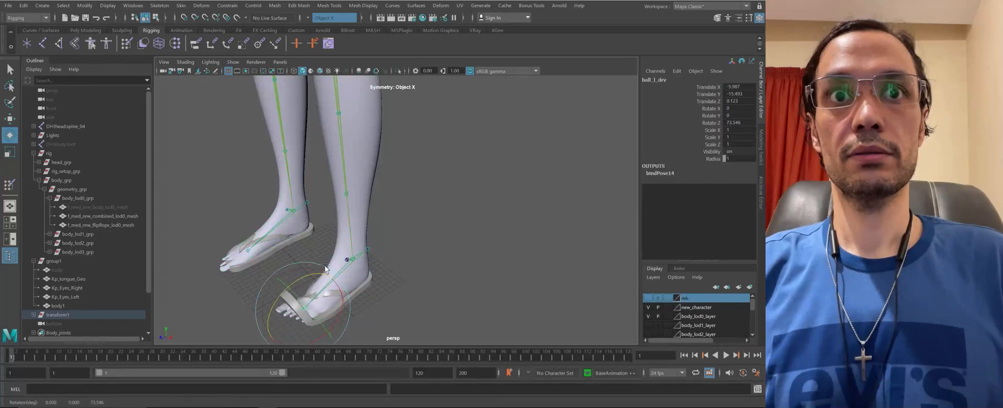
pyautogui.hotkey('ctrl', 'z')
pyautogui.hotkey('ctrl', 'z')
# Isolate the body1 mesh in the viewport and switch it to vertex selection at the feet
pyautogui.keyDown('alt'); pyautogui.moveTo(403, 174); pyautogui.dragTo(429, 113, button='middle'); pyautogui.keyUp('alt')
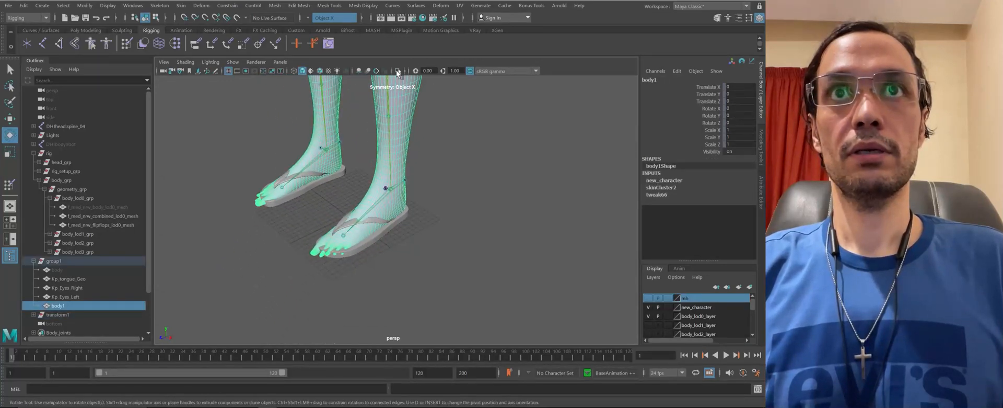
pyautogui.click(399, 71)
pyautogui.keyDown('alt'); pyautogui.moveTo(377, 170); pyautogui.dragTo(352, 225); pyautogui.keyUp('alt')
pyautogui.keyDown('alt'); pyautogui.moveTo(352, 225); pyautogui.dragTo(311, 224, button='right'); pyautogui.keyUp('alt')
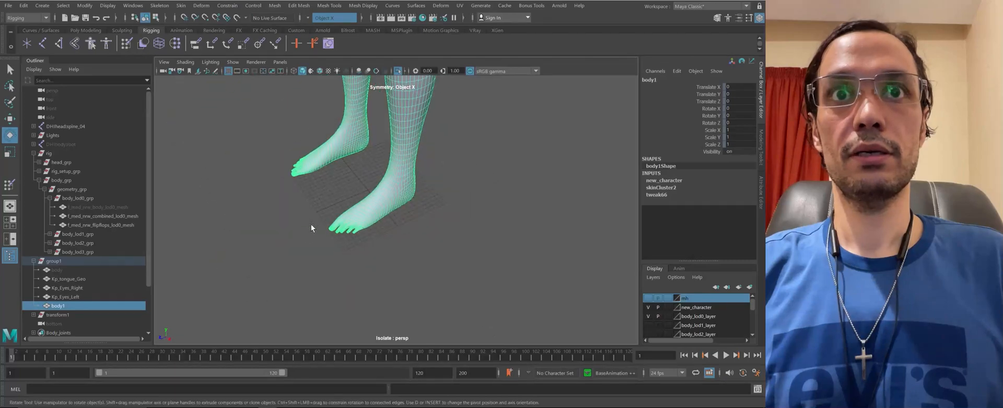
pyautogui.keyDown('alt'); pyautogui.moveTo(312, 225); pyautogui.dragTo(334, 235, button='middle'); pyautogui.keyUp('alt')
pyautogui.moveTo(334, 235)
pyautogui.keyDown('alt'); pyautogui.mouseDown()
pyautogui.moveTo(405, 268)
pyautogui.moveTo(321, 231)
pyautogui.mouseUp(); pyautogui.keyUp('alt')
pyautogui.keyDown('alt'); pyautogui.moveTo(322, 232); pyautogui.dragTo(318, 231, button='middle'); pyautogui.keyUp('alt')
pyautogui.keyDown('alt'); pyautogui.moveTo(318, 228); pyautogui.dragTo(402, 202, button='right'); pyautogui.keyUp('alt')
pyautogui.press('F9')
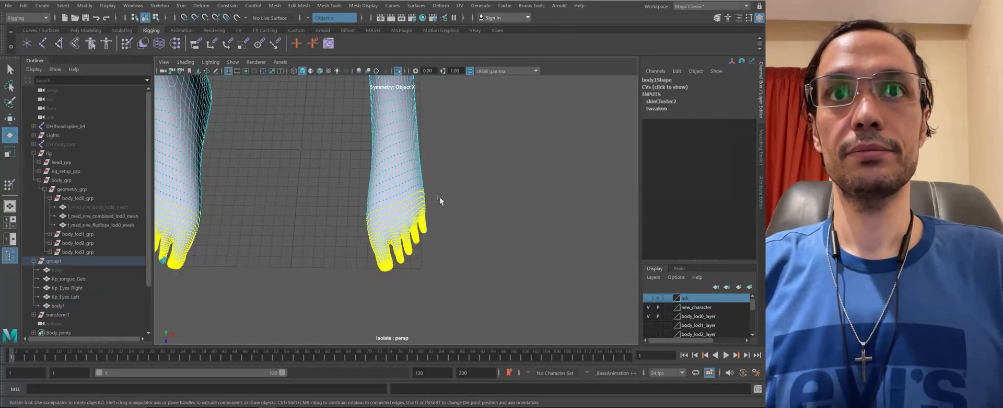
# Remove the armpit, hand and knee vertices from the body1 selection, keeping only the toe vertices of both feet
pyautogui.keyDown('alt'); pyautogui.moveTo(440, 196); pyautogui.dragTo(454, 184); pyautogui.keyUp('alt')
pyautogui.keyDown('alt'); pyautogui.moveTo(463, 165); pyautogui.dragTo(338, 172, button='right'); pyautogui.keyUp('alt')
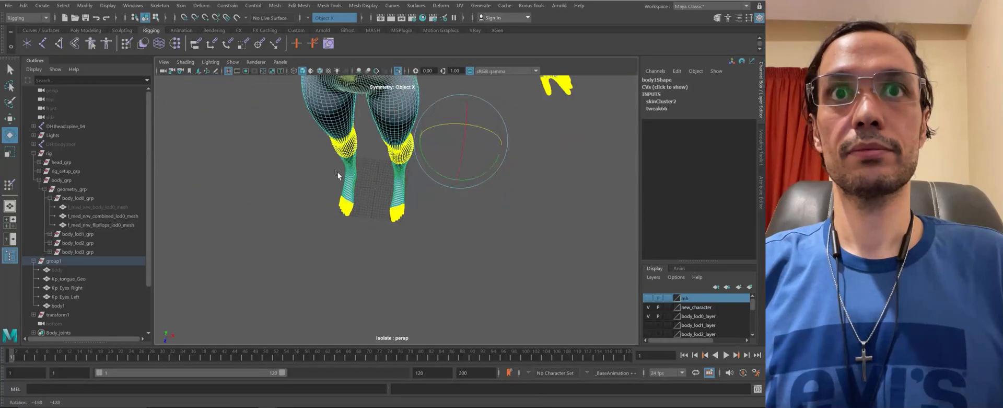
pyautogui.keyDown('alt'); pyautogui.moveTo(338, 171); pyautogui.dragTo(346, 131); pyautogui.keyUp('alt')
pyautogui.keyDown('alt'); pyautogui.moveTo(340, 165); pyautogui.dragTo(342, 235, button='middle'); pyautogui.keyUp('alt')
pyautogui.keyDown('alt'); pyautogui.moveTo(343, 236); pyautogui.dragTo(255, 145, button='right'); pyautogui.keyUp('alt')
pyautogui.keyDown('alt'); pyautogui.moveTo(327, 151); pyautogui.dragTo(344, 218, button='middle'); pyautogui.keyUp('alt')
pyautogui.keyDown('alt'); pyautogui.moveTo(344, 217); pyautogui.dragTo(335, 155, button='right'); pyautogui.keyUp('alt')
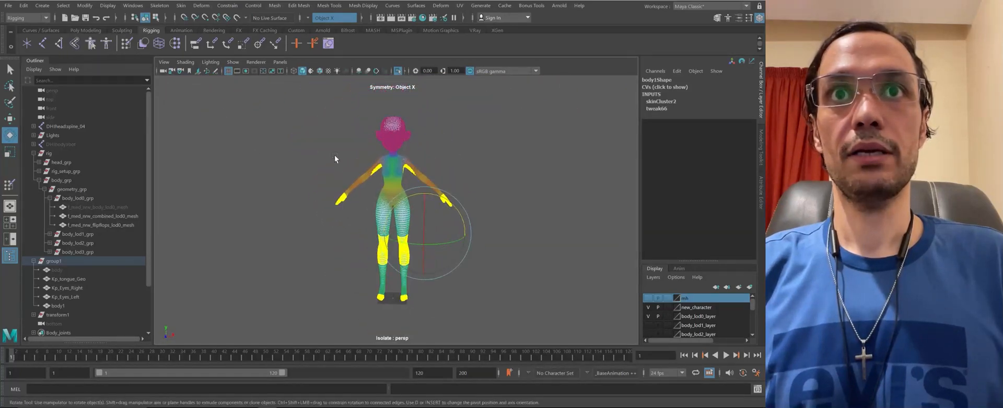
pyautogui.keyDown('alt'); pyautogui.moveTo(334, 155); pyautogui.dragTo(301, 179, button='middle'); pyautogui.keyUp('alt')
pyautogui.keyDown('alt'); pyautogui.moveTo(301, 179); pyautogui.dragTo(288, 157); pyautogui.keyUp('alt')
pyautogui.keyDown('alt'); pyautogui.moveTo(287, 158); pyautogui.dragTo(277, 146, button='middle'); pyautogui.keyUp('alt')
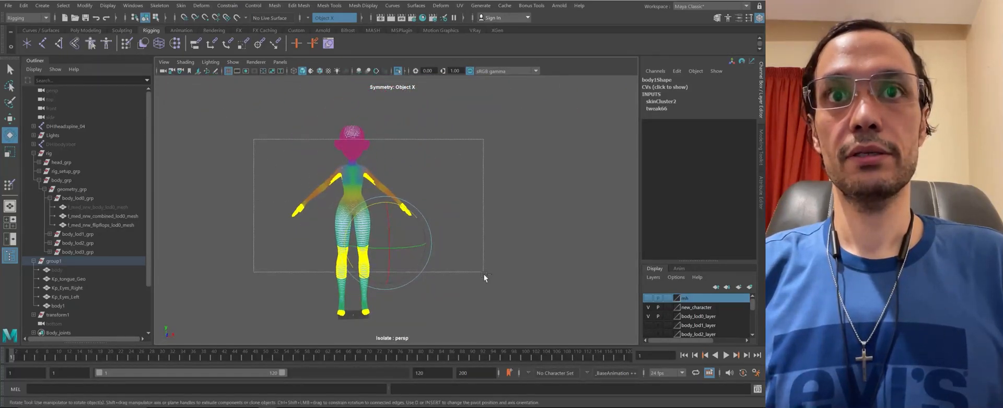
pyautogui.keyDown('ctrl'); pyautogui.moveTo(484, 274); pyautogui.dragTo(482, 283); pyautogui.keyUp('ctrl')
pyautogui.keyDown('alt'); pyautogui.moveTo(366, 256); pyautogui.dragTo(354, 264); pyautogui.keyUp('alt')
pyautogui.keyDown('alt'); pyautogui.moveTo(354, 265); pyautogui.dragTo(358, 182, button='middle'); pyautogui.keyUp('alt')
pyautogui.keyDown('alt'); pyautogui.moveTo(359, 182); pyautogui.dragTo(357, 313, button='right'); pyautogui.keyUp('alt')
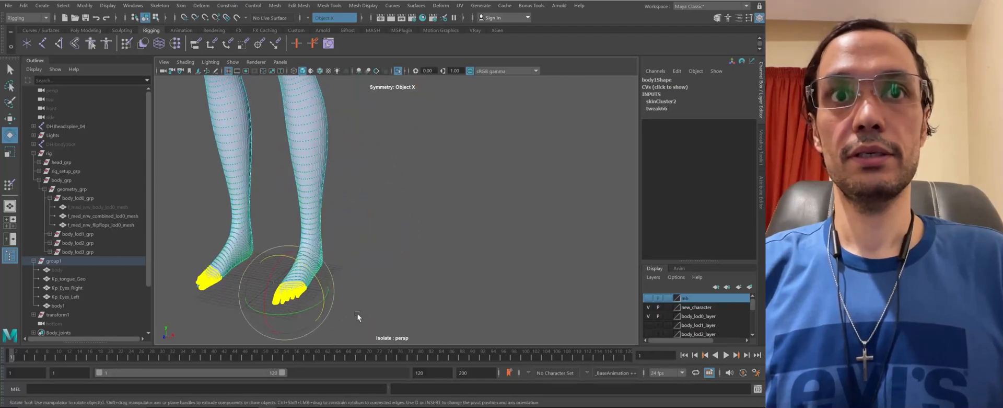
pyautogui.keyDown('alt'); pyautogui.moveTo(357, 313); pyautogui.dragTo(345, 251); pyautogui.keyUp('alt')
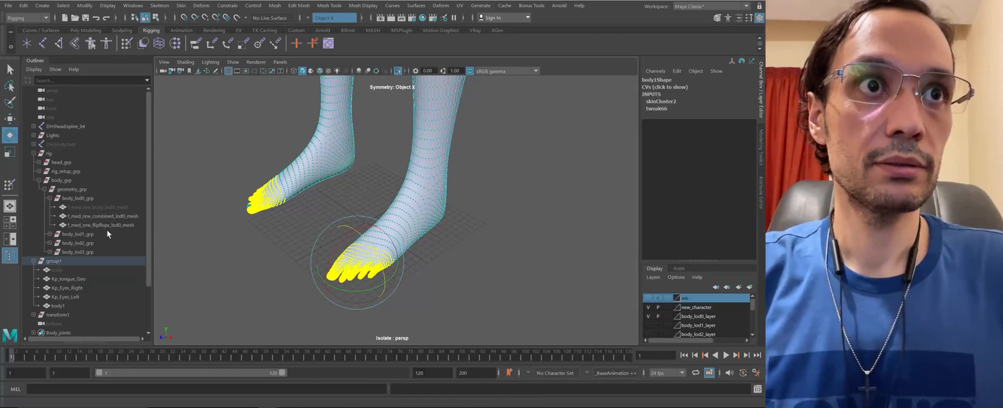
# Make the mh layer visible and turn off the isolation of body1, keeping the toe vertices selected
pyautogui.click(651, 298)
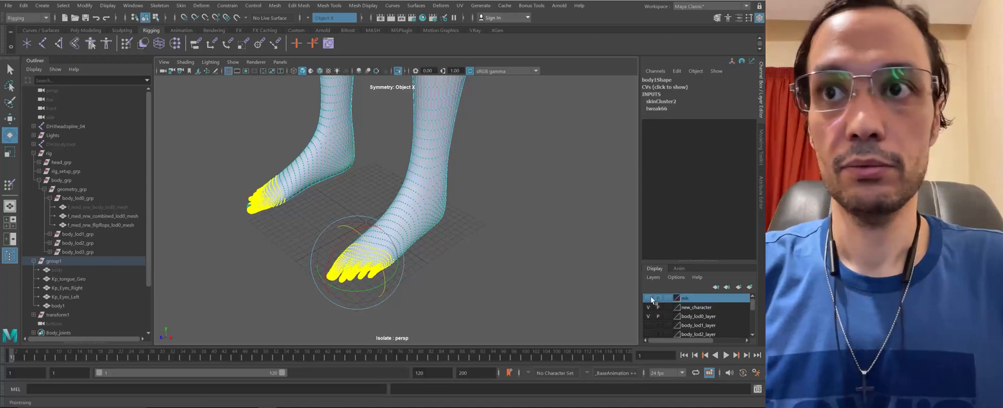
pyautogui.keyDown('alt'); pyautogui.moveTo(243, 185); pyautogui.dragTo(209, 179, button='right'); pyautogui.keyUp('alt')
pyautogui.keyDown('alt'); pyautogui.moveTo(386, 125); pyautogui.dragTo(395, 208, button='middle'); pyautogui.keyUp('alt')
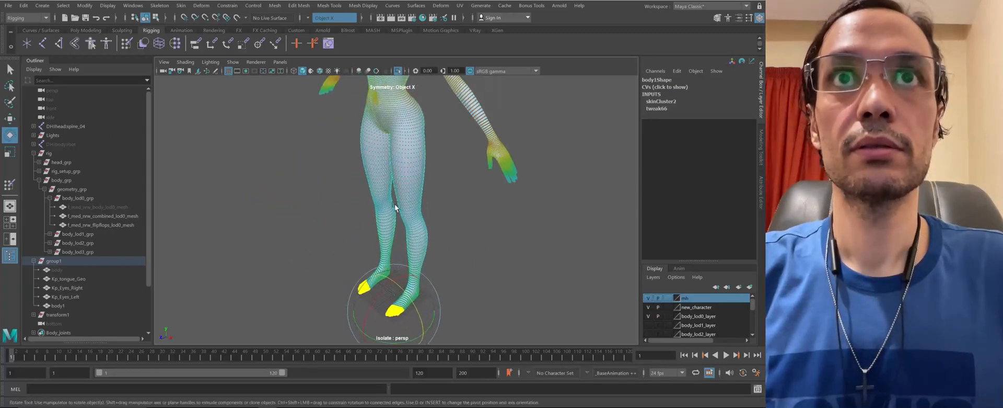
pyautogui.click(401, 72)
pyautogui.keyDown('alt'); pyautogui.moveTo(391, 93); pyautogui.dragTo(375, 169, button='middle'); pyautogui.keyUp('alt')
pyautogui.keyDown('alt'); pyautogui.moveTo(375, 169); pyautogui.dragTo(395, 170, button='right'); pyautogui.keyUp('alt')
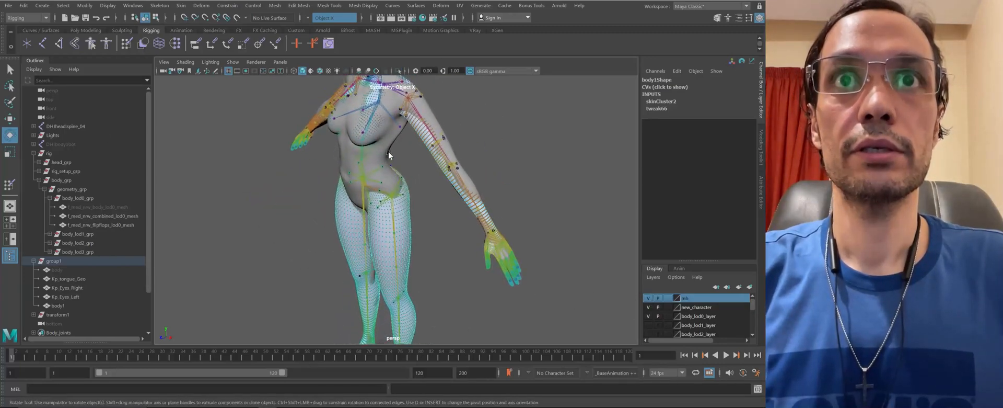
pyautogui.keyDown('alt'); pyautogui.moveTo(300, 214); pyautogui.dragTo(365, 160); pyautogui.keyUp('alt')
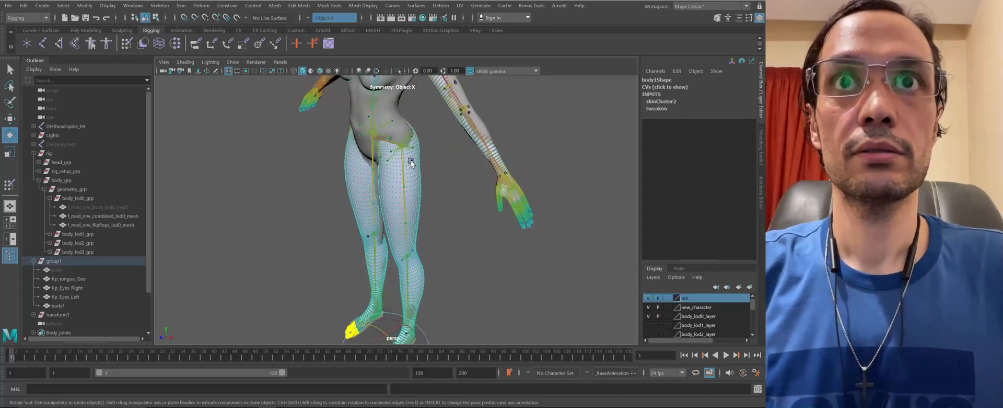
# Copy the skin weights from f_med_nrw_combined_lod0_mesh onto the selected toe vertices of body1
pyautogui.moveTo(411, 162); pyautogui.dragTo(425, 129, button='right')
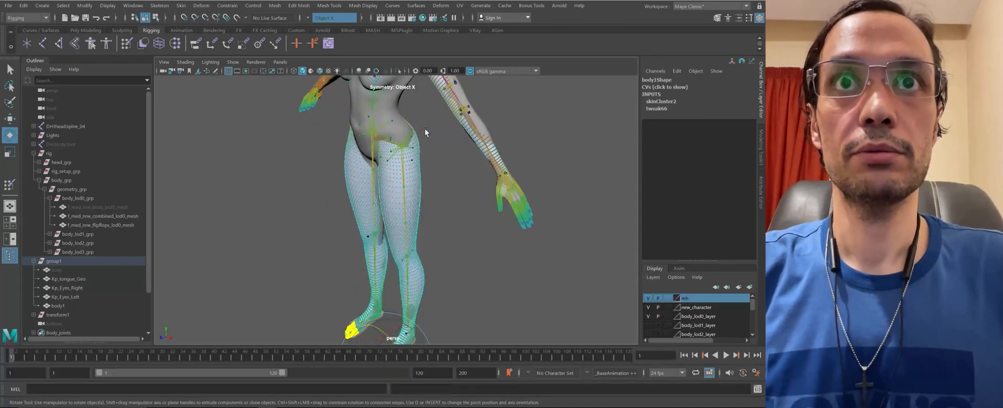
pyautogui.click(399, 111)
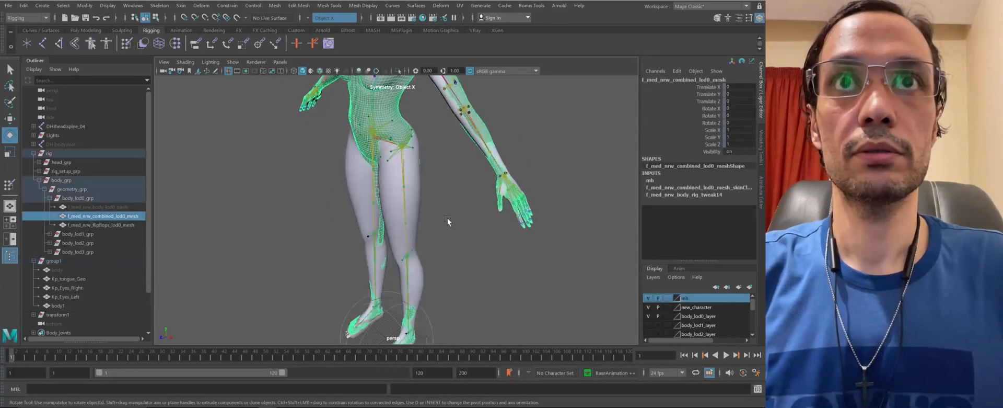
pyautogui.click(357, 186)
pyautogui.moveTo(355, 172); pyautogui.dragTo(311, 171, button='right')
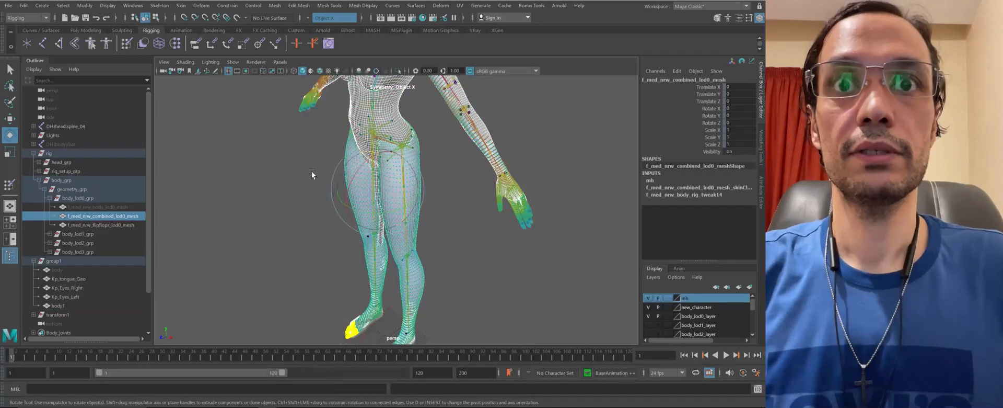
pyautogui.click(180, 6)
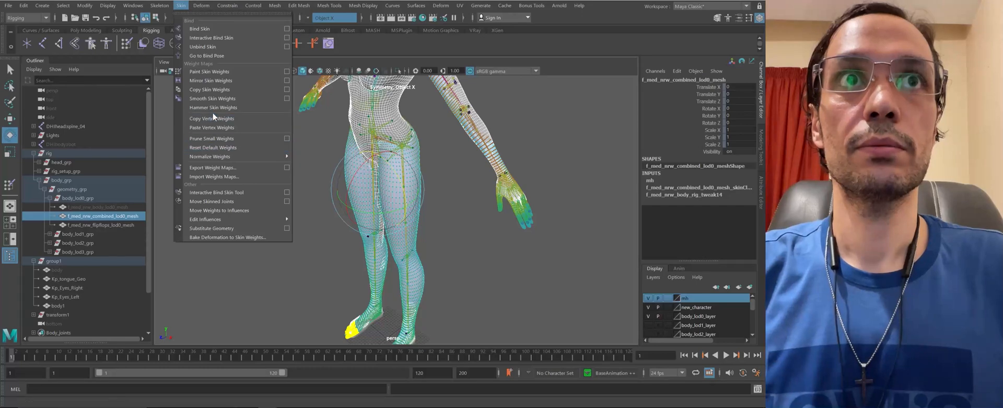
pyautogui.click(220, 91)
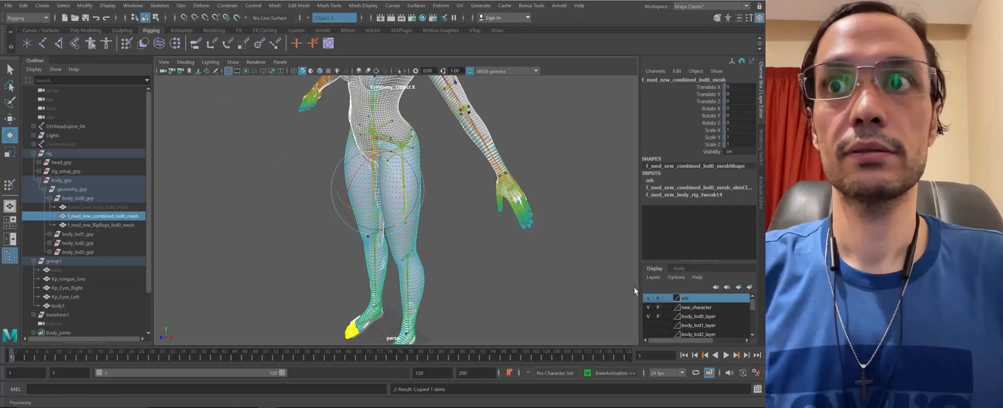
# Hide the mh layer, return body1 to object mode, rotate ball_l_drv to test the toes, and undo the rotation
pyautogui.click(649, 298)
pyautogui.scroll(6, 441, 242)
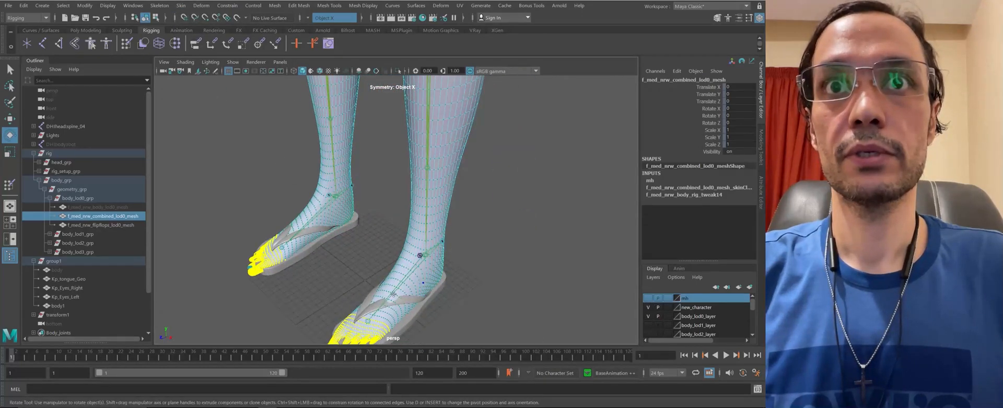
pyautogui.rightClick(433, 276)
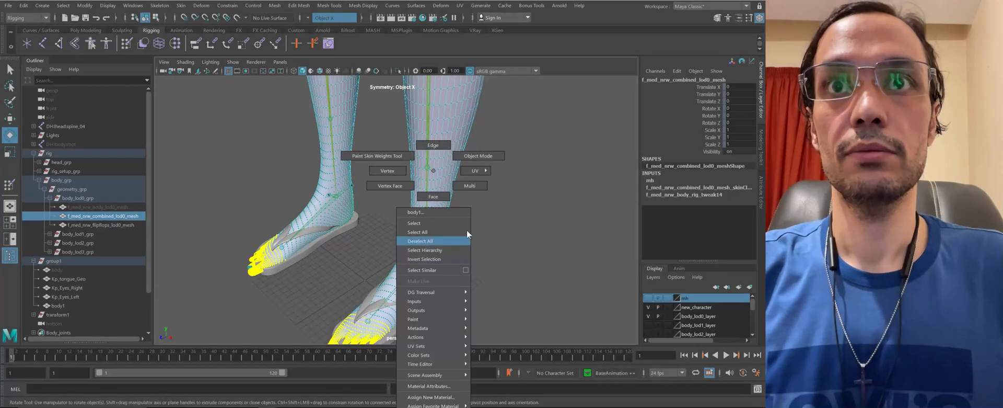
pyautogui.click(483, 156)
pyautogui.moveTo(387, 330); pyautogui.dragTo(402, 264)
pyautogui.hotkey('ctrl', 'z')
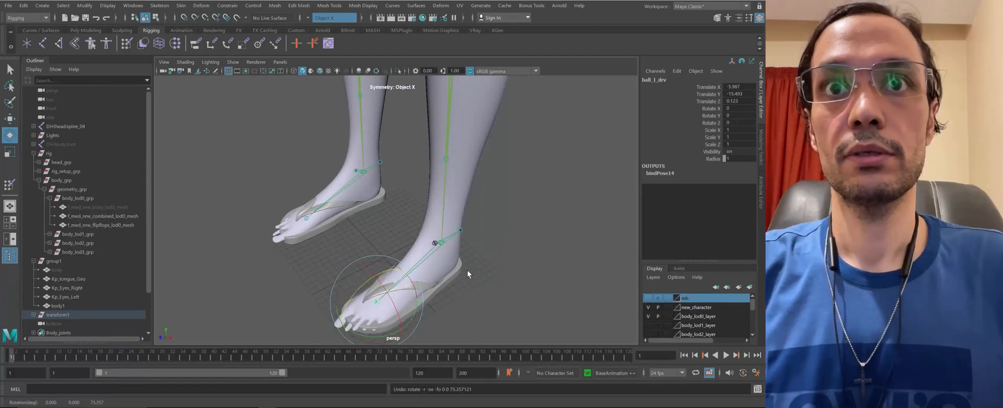
# Rotate the left upper arm joint upperarm_l_drv to test the shoulder and armpit deformation, and undo the rotation
pyautogui.keyDown('alt'); pyautogui.moveTo(467, 269); pyautogui.dragTo(380, 227, button='right'); pyautogui.keyUp('alt')
pyautogui.keyDown('alt'); pyautogui.moveTo(380, 226); pyautogui.dragTo(416, 251); pyautogui.keyUp('alt')
pyautogui.keyDown('alt'); pyautogui.moveTo(415, 250); pyautogui.dragTo(421, 352, button='middle'); pyautogui.keyUp('alt')
pyautogui.keyDown('alt'); pyautogui.moveTo(421, 351); pyautogui.dragTo(319, 209, button='right'); pyautogui.keyUp('alt')
pyautogui.keyDown('alt'); pyautogui.moveTo(318, 209); pyautogui.dragTo(360, 392, button='middle'); pyautogui.keyUp('alt')
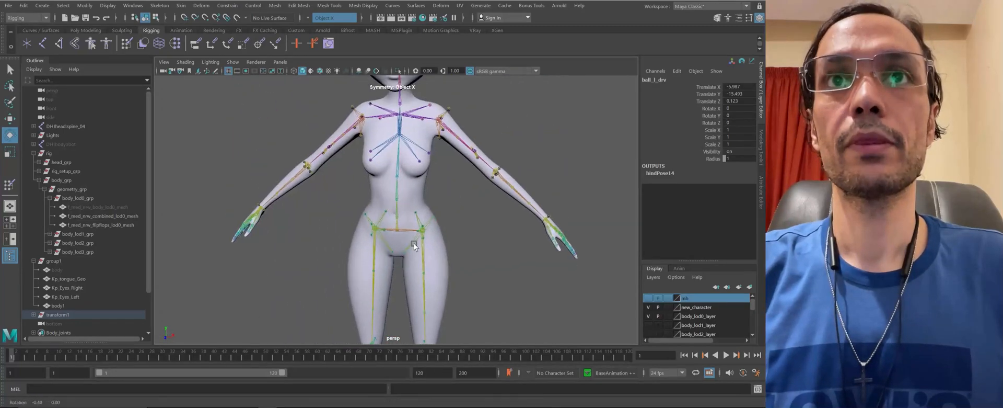
pyautogui.keyDown('alt'); pyautogui.moveTo(414, 244); pyautogui.dragTo(449, 238); pyautogui.keyUp('alt')
pyautogui.click(388, 278)
pyautogui.keyDown('alt'); pyautogui.moveTo(393, 267); pyautogui.dragTo(399, 338, button='middle'); pyautogui.keyUp('alt')
pyautogui.scroll(3, 454, 193)
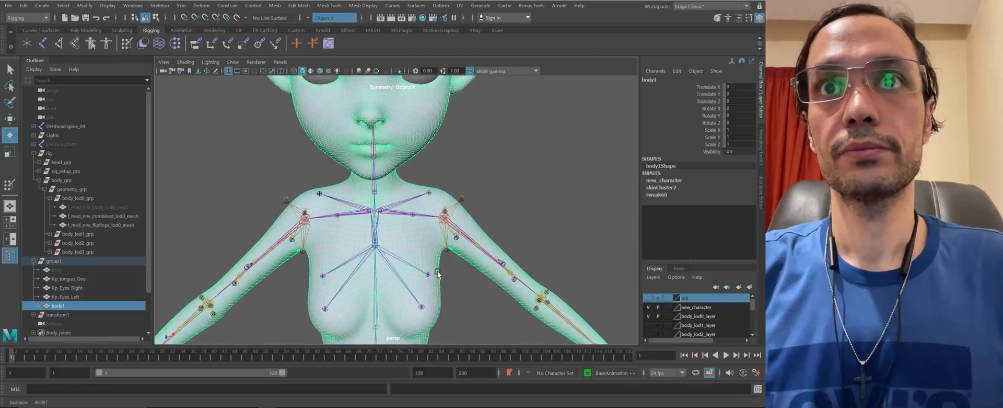
pyautogui.click(431, 184)
pyautogui.keyDown('alt'); pyautogui.moveTo(431, 185); pyautogui.dragTo(418, 218, button='middle'); pyautogui.keyUp('alt')
pyautogui.keyDown('alt'); pyautogui.moveTo(418, 218); pyautogui.dragTo(392, 224); pyautogui.keyUp('alt')
pyautogui.keyDown('alt'); pyautogui.moveTo(392, 224); pyautogui.dragTo(402, 181, button='middle'); pyautogui.keyUp('alt')
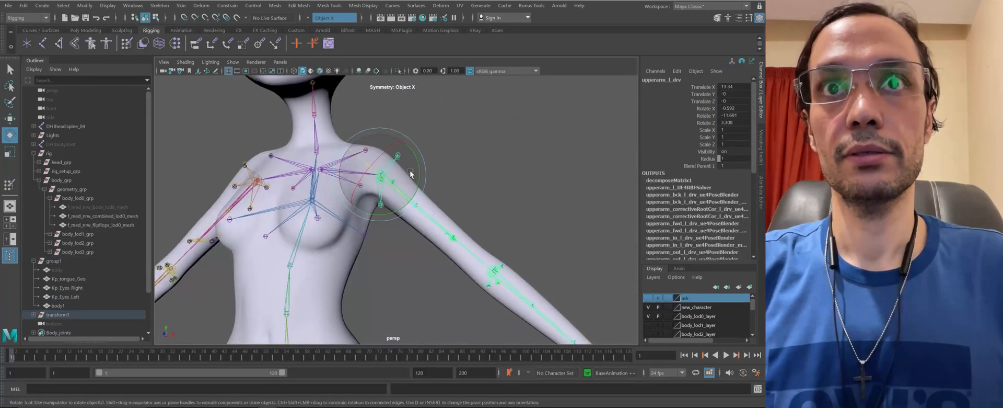
pyautogui.moveTo(419, 165); pyautogui.dragTo(380, 117)
pyautogui.hotkey('ctrl', 'z')
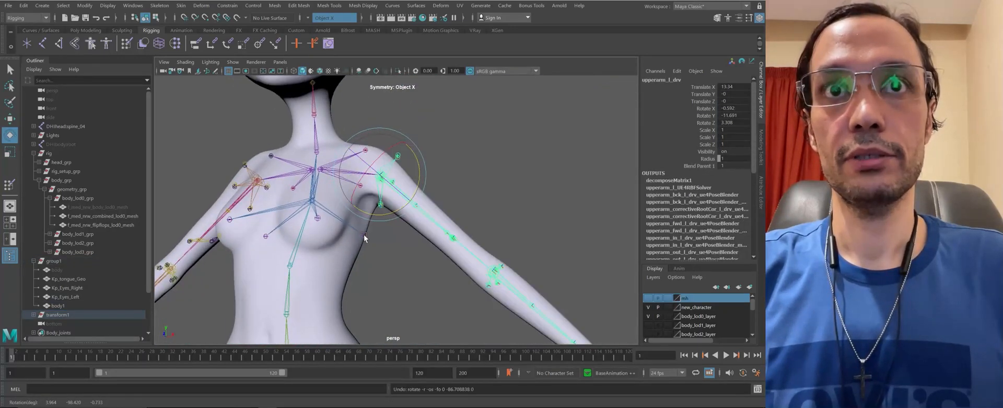
pyautogui.hotkey('ctrl', 'z')
# Add a Delta Mush deformer to the body1 mesh
pyautogui.click(355, 220)
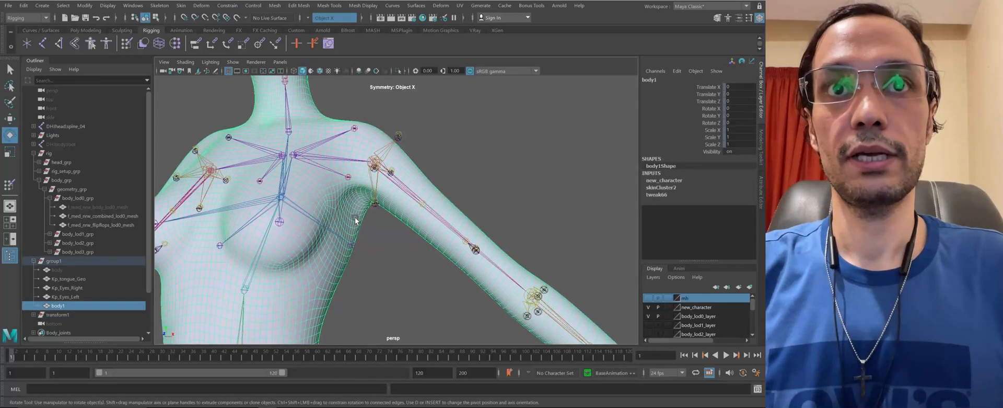
pyautogui.press('space')
pyautogui.click(356, 230)
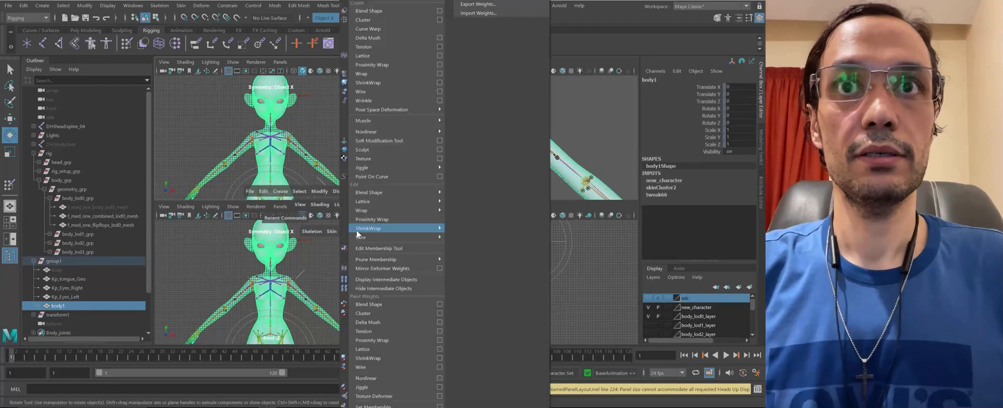
pyautogui.click(337, 237)
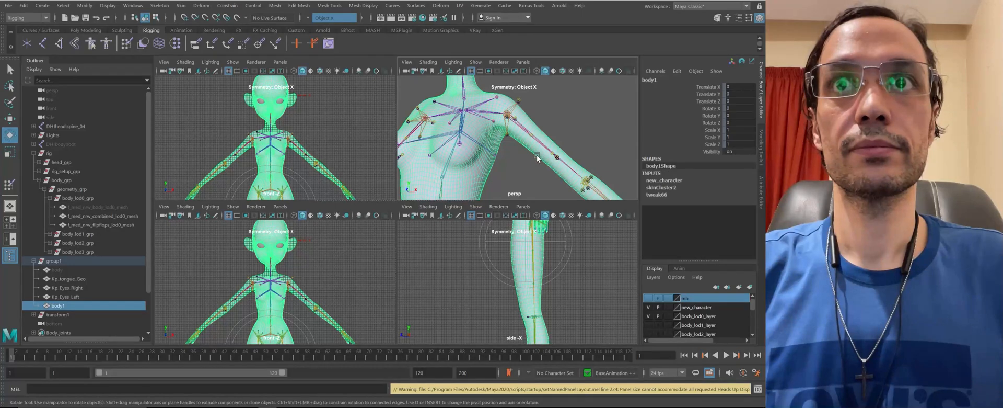
pyautogui.press('space')
pyautogui.press('space')
pyautogui.click(359, 230)
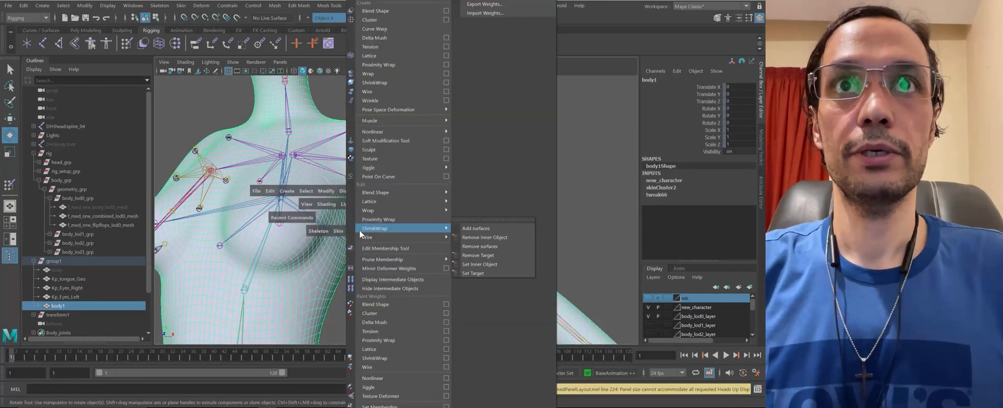
pyautogui.click(404, 38)
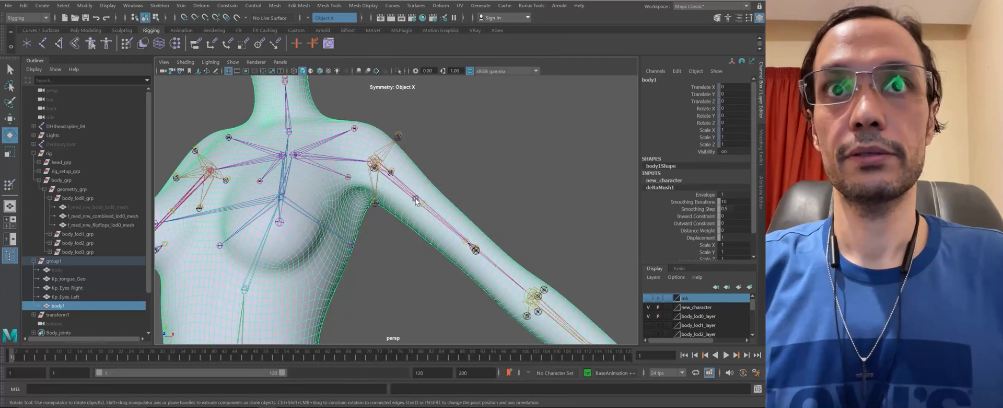
# Test the armpit with Delta Mush by rotating upperarm_l_drv in two directions, undoing each rotation
pyautogui.keyDown('alt'); pyautogui.moveTo(417, 199); pyautogui.dragTo(436, 192); pyautogui.keyUp('alt')
pyautogui.moveTo(424, 237); pyautogui.dragTo(426, 249)
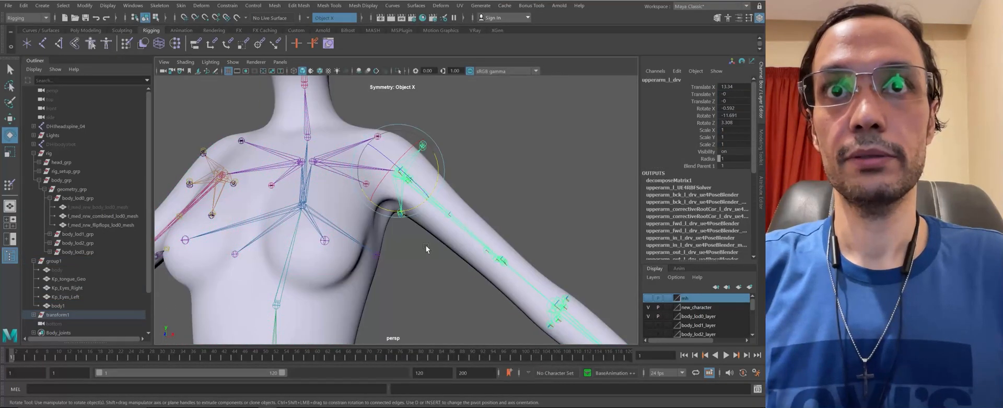
pyautogui.moveTo(421, 205); pyautogui.dragTo(425, 135)
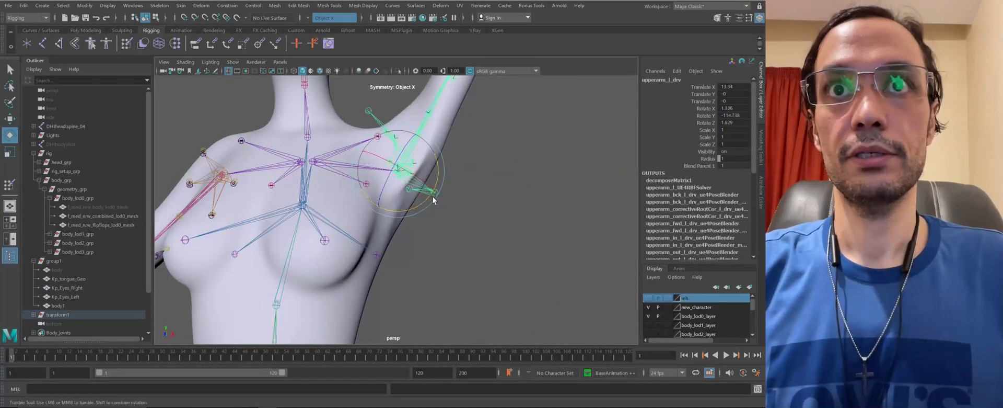
pyautogui.keyDown('alt'); pyautogui.moveTo(438, 190); pyautogui.dragTo(445, 218); pyautogui.keyUp('alt')
pyautogui.hotkey('ctrl', 'z')
pyautogui.keyDown('alt'); pyautogui.moveTo(430, 242); pyautogui.dragTo(435, 240); pyautogui.keyUp('alt')
pyautogui.moveTo(426, 211); pyautogui.dragTo(391, 135)
pyautogui.hotkey('ctrl', 'z')
# Select the left forearm joint lowerarm_l_drv and examine the mesh around the elbow and hand
pyautogui.keyDown('alt'); pyautogui.moveTo(468, 262); pyautogui.dragTo(340, 249, button='right'); pyautogui.keyUp('alt')
pyautogui.keyDown('alt'); pyautogui.moveTo(340, 249); pyautogui.dragTo(293, 227, button='middle'); pyautogui.keyUp('alt')
pyautogui.keyDown('alt'); pyautogui.moveTo(292, 227); pyautogui.dragTo(393, 276, button='right'); pyautogui.keyUp('alt')
pyautogui.click(377, 252)
pyautogui.keyDown('alt'); pyautogui.moveTo(328, 285); pyautogui.dragTo(338, 267); pyautogui.keyUp('alt')
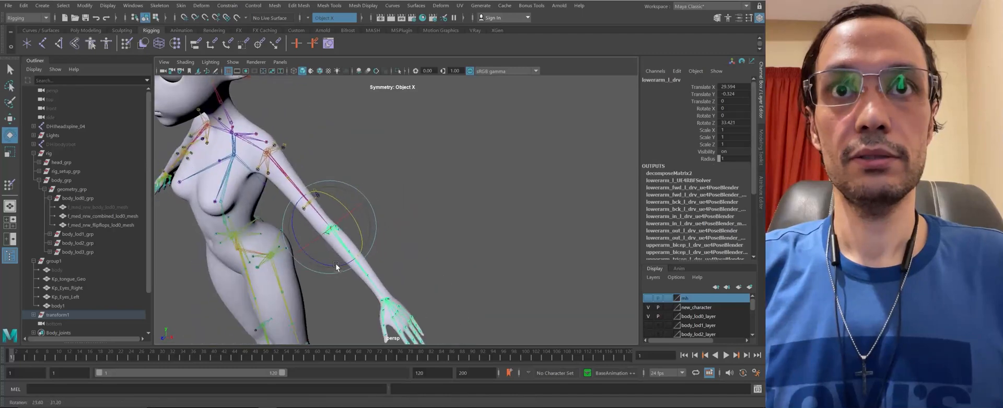
pyautogui.keyDown('alt'); pyautogui.moveTo(338, 267); pyautogui.dragTo(445, 330, button='right'); pyautogui.keyUp('alt')
pyautogui.keyDown('alt'); pyautogui.moveTo(283, 314); pyautogui.dragTo(322, 202, button='middle'); pyautogui.keyUp('alt')
pyautogui.keyDown('alt'); pyautogui.moveTo(322, 202); pyautogui.dragTo(356, 276, button='right'); pyautogui.keyUp('alt')
pyautogui.keyDown('alt'); pyautogui.moveTo(356, 276); pyautogui.dragTo(283, 167, button='middle'); pyautogui.keyUp('alt')
pyautogui.keyDown('alt'); pyautogui.moveTo(283, 168); pyautogui.dragTo(342, 239, button='right'); pyautogui.keyUp('alt')
# Test the left index finger by rotating joints index_02_l_drv and index_03_l_drv, undoing each rotation
pyautogui.click(394, 305)
pyautogui.press('f')
pyautogui.keyDown('alt'); pyautogui.moveTo(385, 171); pyautogui.dragTo(369, 237, button='middle'); pyautogui.keyUp('alt')
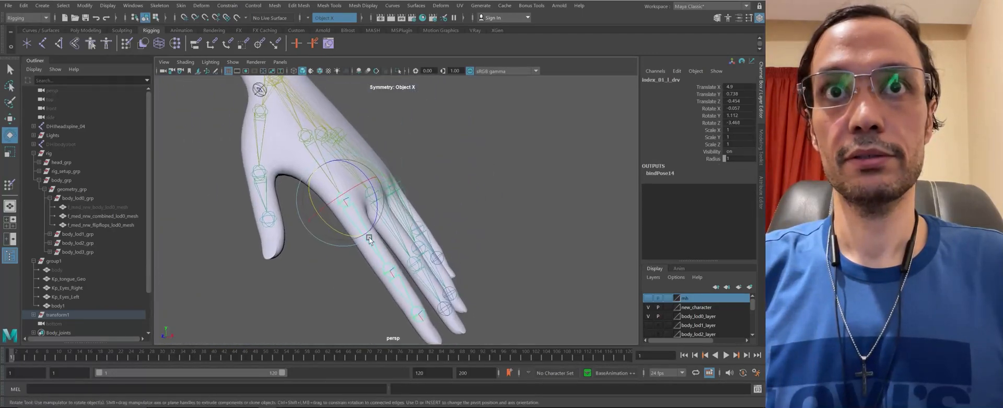
pyautogui.keyDown('alt'); pyautogui.moveTo(369, 237); pyautogui.dragTo(388, 322, button='right'); pyautogui.keyUp('alt')
pyautogui.keyDown('alt'); pyautogui.moveTo(388, 322); pyautogui.dragTo(337, 301); pyautogui.keyUp('alt')
pyautogui.keyDown('alt'); pyautogui.moveTo(337, 301); pyautogui.dragTo(375, 297, button='right'); pyautogui.keyUp('alt')
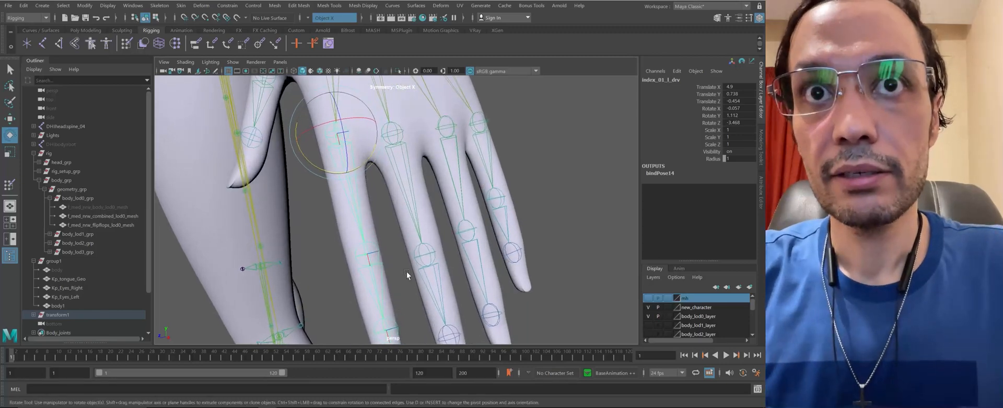
pyautogui.click(378, 278)
pyautogui.keyDown('alt'); pyautogui.moveTo(379, 278); pyautogui.dragTo(420, 283); pyautogui.keyUp('alt')
pyautogui.hotkey('ctrl', 'z')
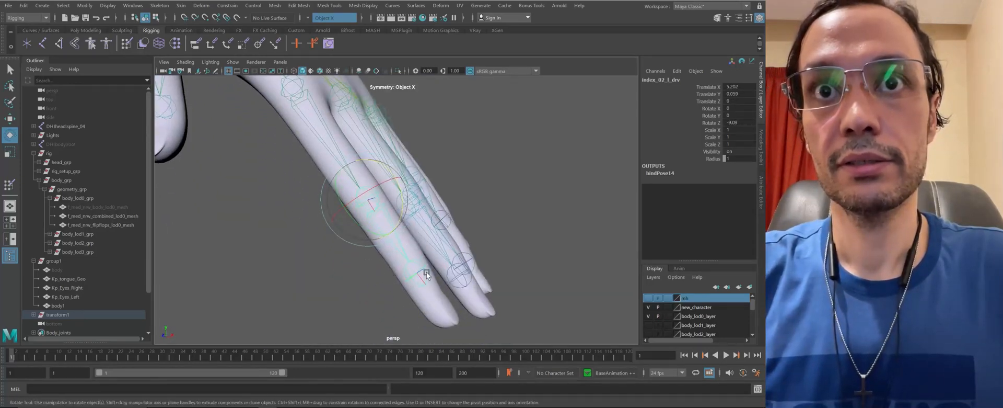
pyautogui.click(426, 271)
pyautogui.moveTo(433, 238); pyautogui.dragTo(448, 275)
pyautogui.keyDown('alt'); pyautogui.moveTo(412, 263); pyautogui.dragTo(385, 278); pyautogui.keyUp('alt')
pyautogui.hotkey('ctrl', 'z')
# Rotate the left calf joint calf_l_drv to test the knee deformation, and undo the rotation
pyautogui.keyDown('alt'); pyautogui.moveTo(385, 277); pyautogui.dragTo(316, 203, button='right'); pyautogui.keyUp('alt')
pyautogui.keyDown('alt'); pyautogui.moveTo(316, 202); pyautogui.dragTo(308, 265, button='middle'); pyautogui.keyUp('alt')
pyautogui.keyDown('alt'); pyautogui.moveTo(308, 265); pyautogui.dragTo(232, 218, button='right'); pyautogui.keyUp('alt')
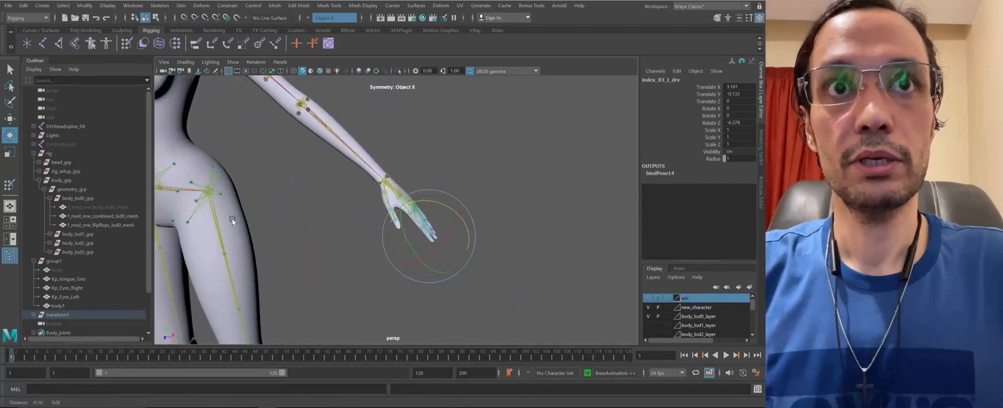
pyautogui.keyDown('alt'); pyautogui.moveTo(232, 218); pyautogui.dragTo(430, 152, button='middle'); pyautogui.keyUp('alt')
pyautogui.click(446, 292)
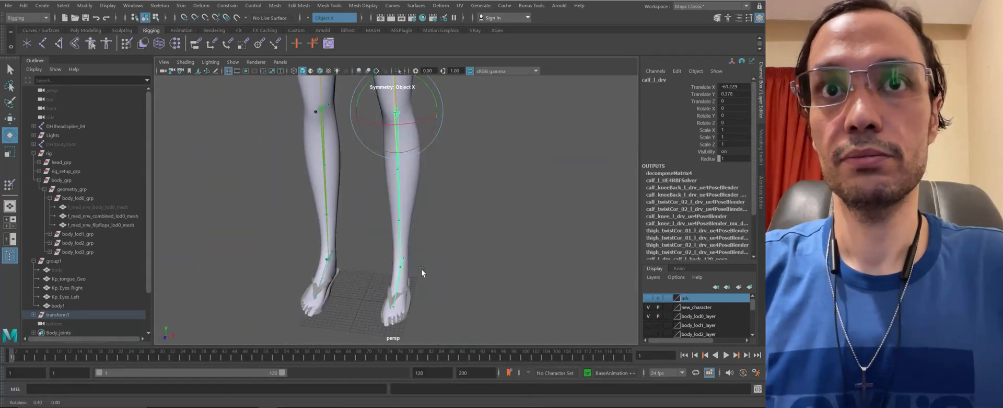
pyautogui.keyDown('alt'); pyautogui.moveTo(422, 269); pyautogui.dragTo(361, 246); pyautogui.keyUp('alt')
pyautogui.keyDown('alt'); pyautogui.moveTo(360, 220); pyautogui.dragTo(368, 303, button='middle'); pyautogui.keyUp('alt')
pyautogui.keyDown('alt'); pyautogui.moveTo(368, 272); pyautogui.dragTo(422, 211, button='right'); pyautogui.keyUp('alt')
pyautogui.keyDown('alt'); pyautogui.moveTo(423, 211); pyautogui.dragTo(412, 209); pyautogui.keyUp('alt')
pyautogui.moveTo(396, 184); pyautogui.dragTo(386, 207)
pyautogui.hotkey('ctrl', 'z')
# Rotate the left foot joint foot_l_drv to test the ankle deformation, and undo the rotation
pyautogui.keyDown('alt'); pyautogui.moveTo(430, 214); pyautogui.dragTo(422, 59, button='middle'); pyautogui.keyUp('alt')
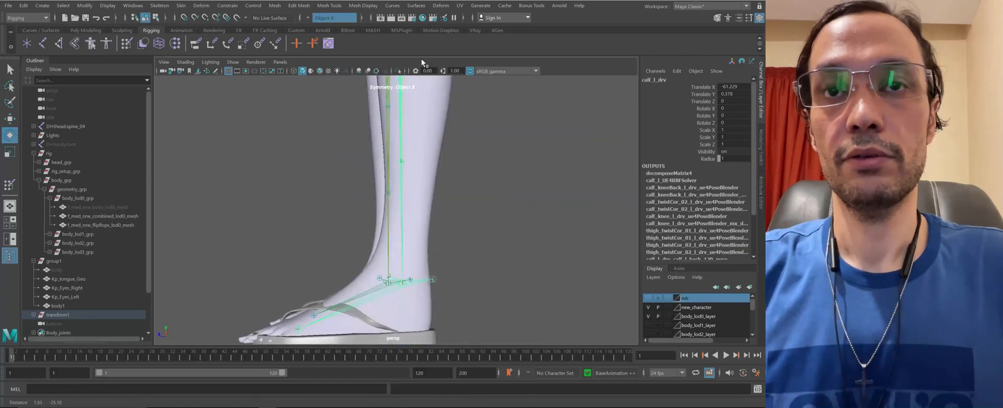
pyautogui.keyDown('alt'); pyautogui.moveTo(408, 271); pyautogui.dragTo(465, 287); pyautogui.keyUp('alt')
pyautogui.keyDown('alt'); pyautogui.moveTo(443, 207); pyautogui.dragTo(432, 151, button='middle'); pyautogui.keyUp('alt')
pyautogui.click(434, 251)
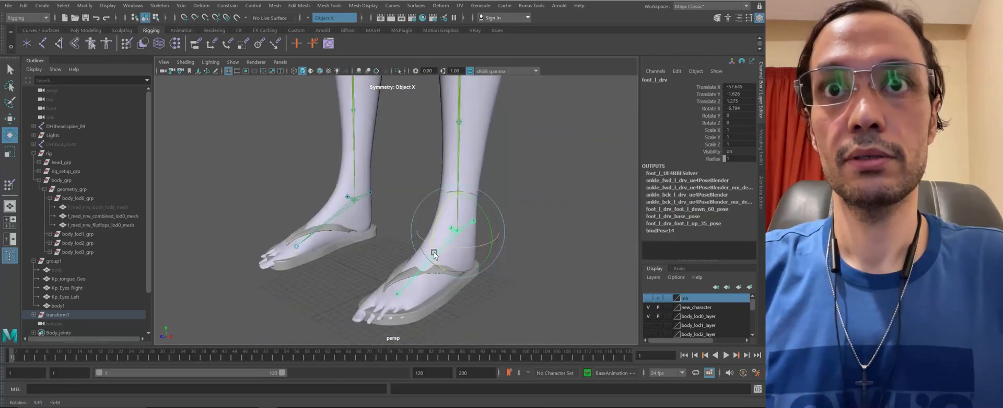
pyautogui.keyDown('alt'); pyautogui.moveTo(434, 250); pyautogui.dragTo(374, 222); pyautogui.keyUp('alt')
pyautogui.moveTo(357, 192); pyautogui.dragTo(372, 156)
pyautogui.hotkey('ctrl', 'z')
# Rotate the head joint head_drv to test the neck deformation, and undo the rotation
pyautogui.keyDown('alt'); pyautogui.moveTo(413, 178); pyautogui.dragTo(340, 190, button='right'); pyautogui.keyUp('alt')
pyautogui.keyDown('alt'); pyautogui.moveTo(341, 191); pyautogui.dragTo(379, 177); pyautogui.keyUp('alt')
pyautogui.keyDown('alt'); pyautogui.moveTo(371, 152); pyautogui.dragTo(368, 296, button='middle'); pyautogui.keyUp('alt')
pyautogui.keyDown('alt'); pyautogui.moveTo(368, 296); pyautogui.dragTo(425, 217, button='right'); pyautogui.keyUp('alt')
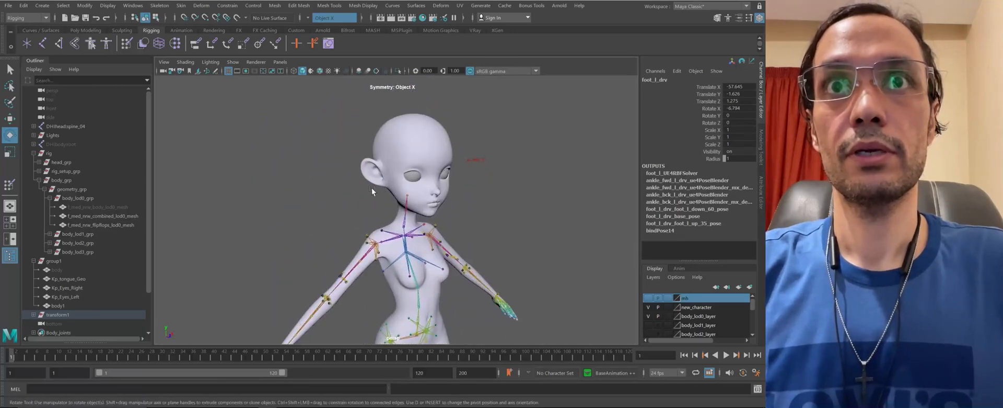
pyautogui.keyDown('alt'); pyautogui.moveTo(370, 191); pyautogui.dragTo(337, 196); pyautogui.keyUp('alt')
pyautogui.click(349, 198)
pyautogui.keyDown('alt'); pyautogui.moveTo(355, 202); pyautogui.dragTo(386, 196, button='right'); pyautogui.keyUp('alt')
pyautogui.moveTo(370, 191); pyautogui.dragTo(434, 219)
pyautogui.hotkey('ctrl', 'z')
# Select body1 and start painting its Delta Mush weights, with the paint tool's settings open
pyautogui.keyDown('alt'); pyautogui.moveTo(447, 282); pyautogui.dragTo(372, 177, button='middle'); pyautogui.keyUp('alt')
pyautogui.keyDown('alt'); pyautogui.moveTo(371, 177); pyautogui.dragTo(427, 293, button='right'); pyautogui.keyUp('alt')
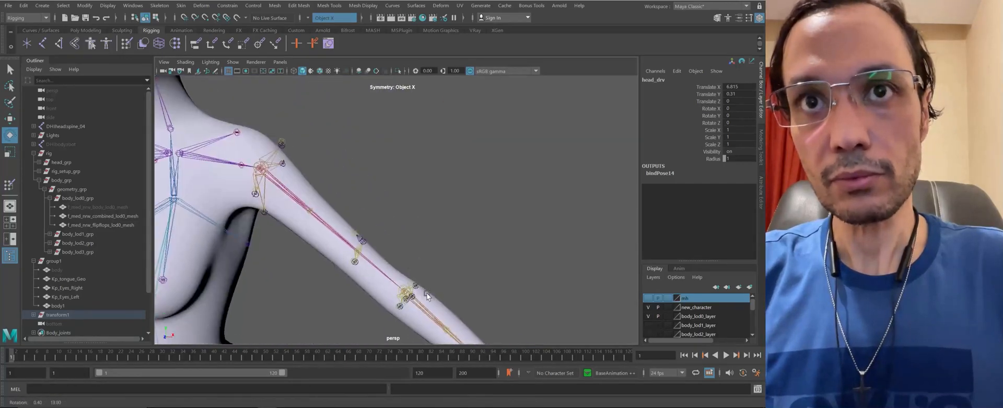
pyautogui.keyDown('alt'); pyautogui.moveTo(427, 293); pyautogui.dragTo(501, 206, button='middle'); pyautogui.keyUp('alt')
pyautogui.keyDown('alt'); pyautogui.moveTo(500, 205); pyautogui.dragTo(418, 193, button='right'); pyautogui.keyUp('alt')
pyautogui.click(364, 231)
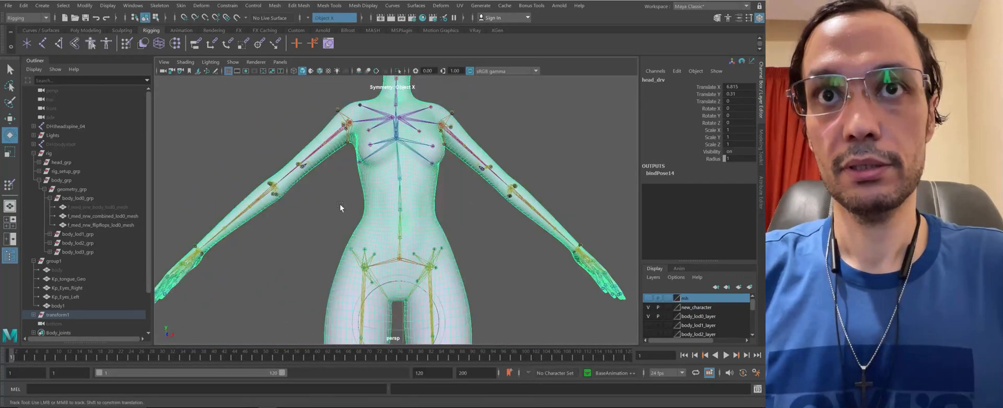
pyautogui.keyDown('alt'); pyautogui.moveTo(341, 204); pyautogui.dragTo(282, 180, button='middle'); pyautogui.keyUp('alt')
pyautogui.press('space')
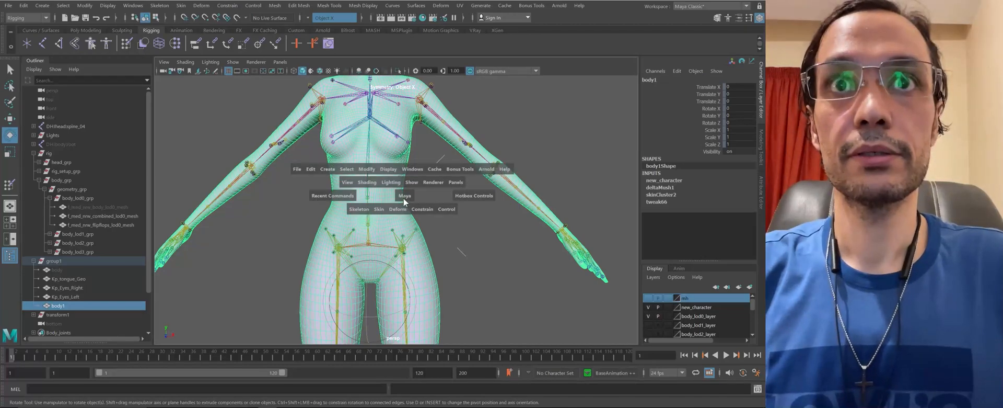
pyautogui.click(402, 209)
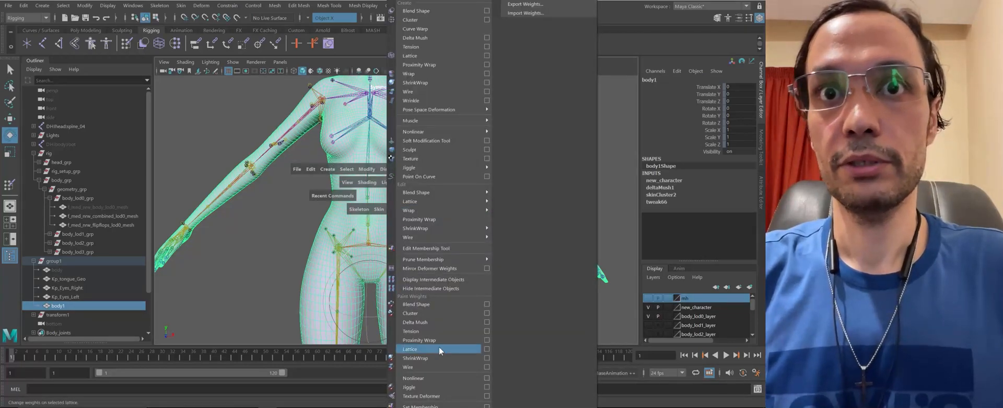
pyautogui.click(484, 323)
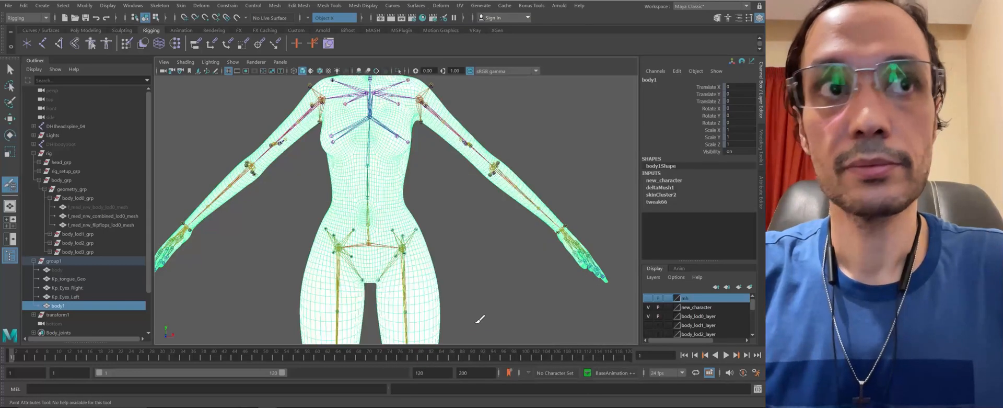
pyautogui.doubleClick(10, 184)
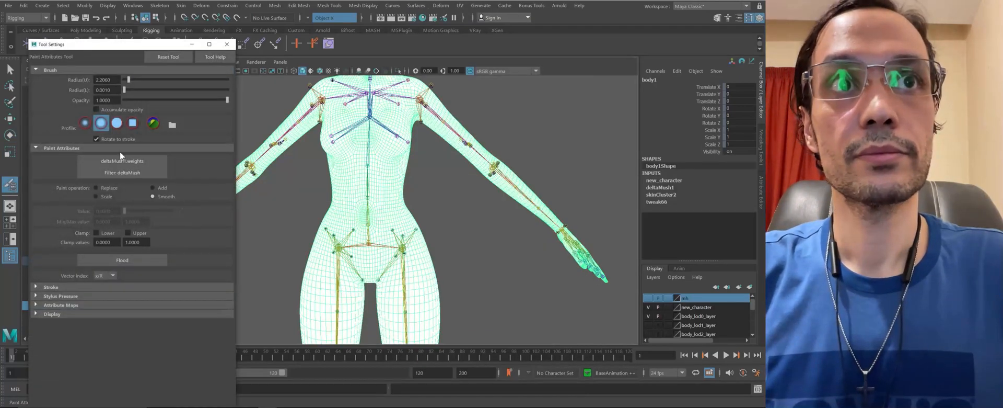
pyautogui.keyDown('alt'); pyautogui.moveTo(473, 253); pyautogui.dragTo(448, 220, button='middle'); pyautogui.keyUp('alt')
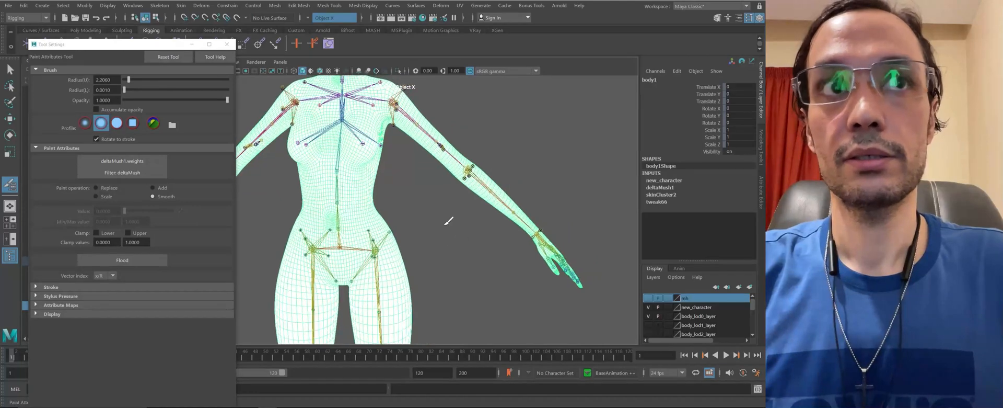
# Turn on stroke reflection across the X axis for painting body1's Delta Mush weights
pyautogui.click(51, 288)
pyautogui.click(51, 287)
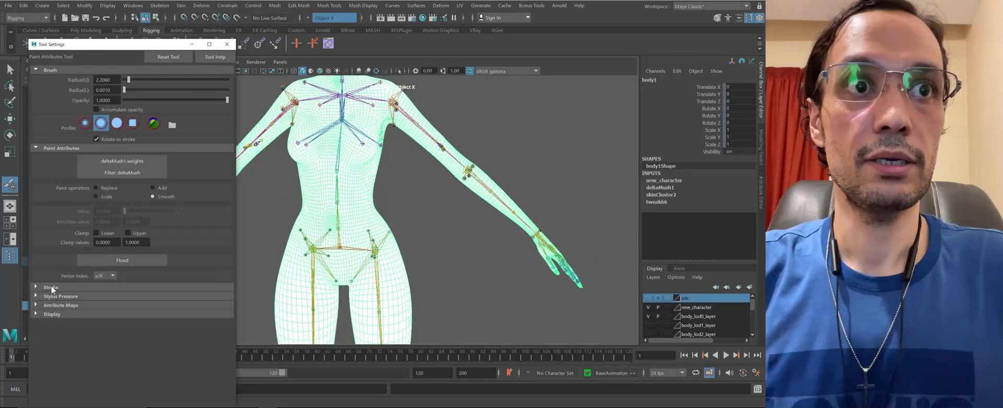
pyautogui.click(51, 287)
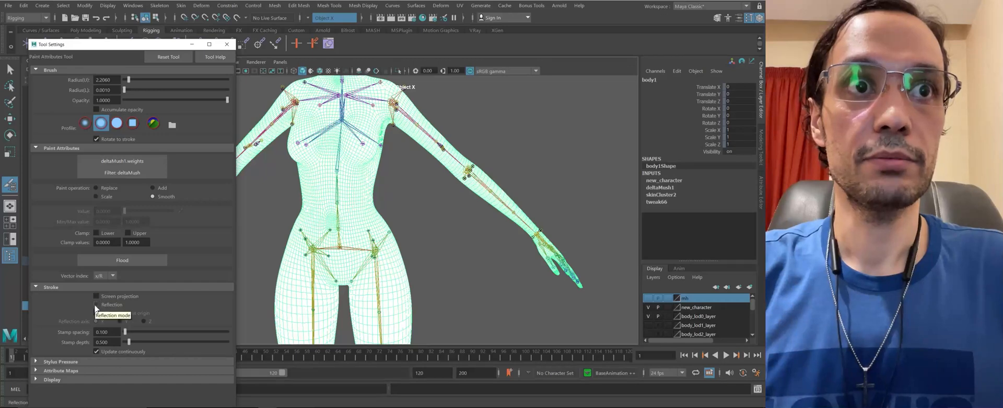
pyautogui.keyDown('alt'); pyautogui.moveTo(462, 291); pyautogui.dragTo(392, 244, button='middle'); pyautogui.keyUp('alt')
pyautogui.keyDown('alt'); pyautogui.moveTo(392, 244); pyautogui.dragTo(425, 300, button='right'); pyautogui.keyUp('alt')
pyautogui.keyDown('alt'); pyautogui.moveTo(425, 300); pyautogui.dragTo(363, 280); pyautogui.keyUp('alt')
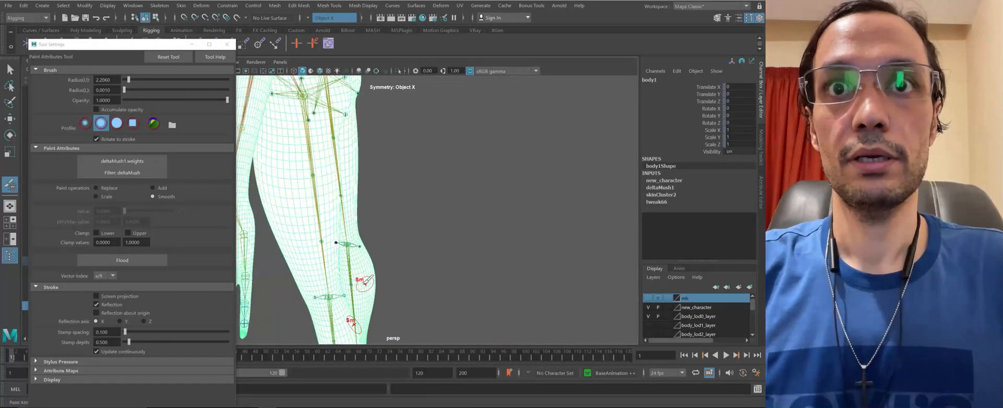
# Set the Delta Mush weight brush to replace weights with a value of 0 and shrink its radius
pyautogui.keyDown('alt'); pyautogui.moveTo(457, 221); pyautogui.dragTo(508, 244, button='middle'); pyautogui.keyUp('alt')
pyautogui.keyDown('alt'); pyautogui.moveTo(507, 243); pyautogui.dragTo(462, 209); pyautogui.keyUp('alt')
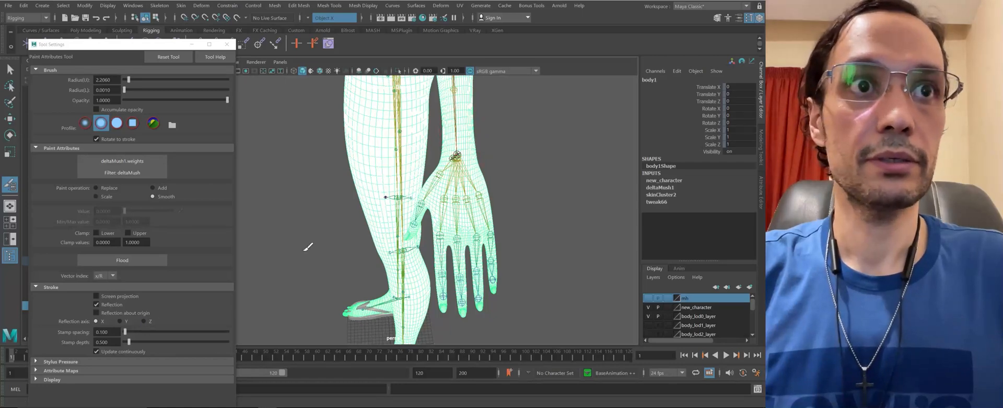
pyautogui.keyDown('alt'); pyautogui.moveTo(488, 218); pyautogui.dragTo(450, 194); pyautogui.keyUp('alt')
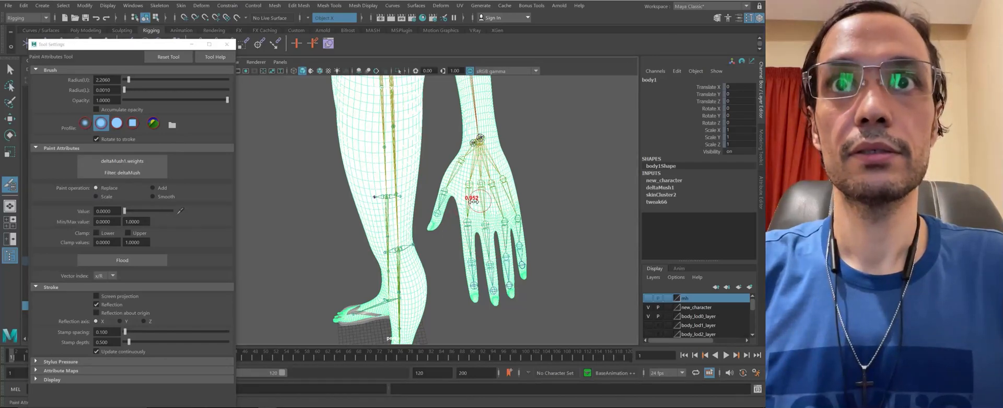
pyautogui.moveTo(474, 201); pyautogui.dragTo(473, 201)
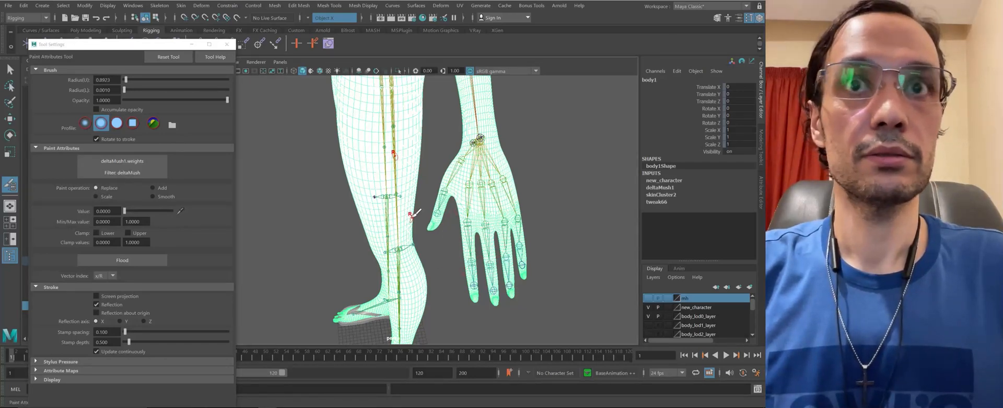
# Reduce the brush radius to 0.4014 and paint Delta Mush weight 0 over the finger joints of the hand
pyautogui.keyDown('alt'); pyautogui.moveTo(411, 216); pyautogui.dragTo(356, 189); pyautogui.keyUp('alt')
pyautogui.keyDown('alt'); pyautogui.moveTo(355, 188); pyautogui.dragTo(400, 277, button='right'); pyautogui.keyUp('alt')
pyautogui.keyDown('alt'); pyautogui.moveTo(399, 277); pyautogui.dragTo(413, 241, button='middle'); pyautogui.keyUp('alt')
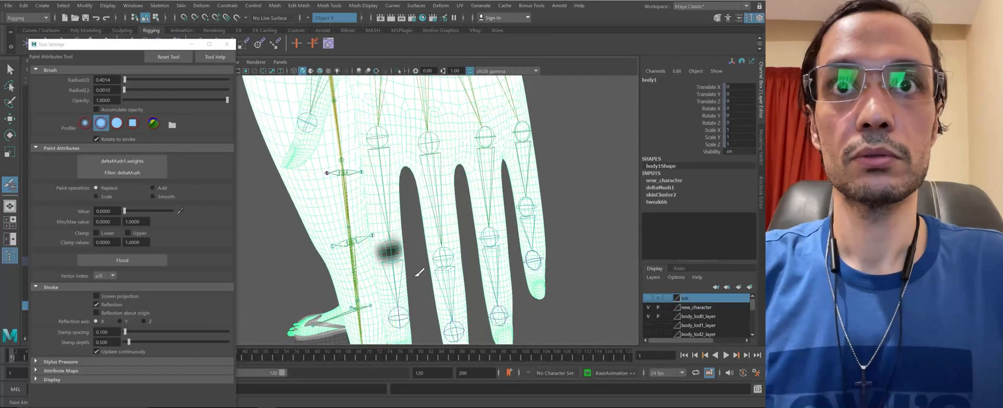
pyautogui.press('space')
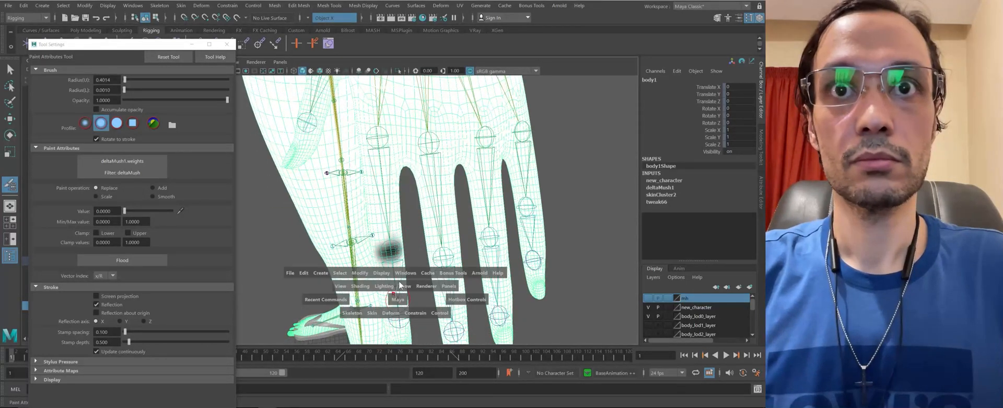
pyautogui.keyDown('alt'); pyautogui.moveTo(398, 299); pyautogui.dragTo(400, 282, button='middle'); pyautogui.keyUp('alt')
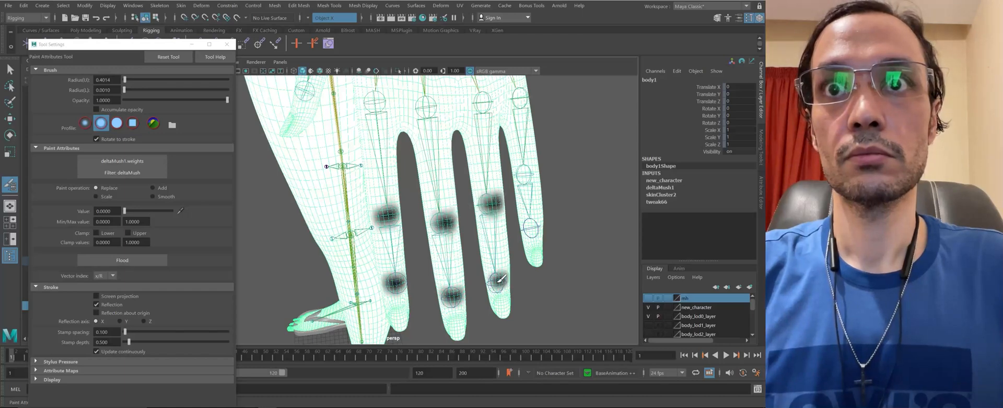
# Paint Delta Mush weight 0 over the other side of the finger joints and over the thumb joint
pyautogui.moveTo(503, 259)
pyautogui.keyDown('alt'); pyautogui.mouseDown()
pyautogui.moveTo(447, 257)
pyautogui.moveTo(576, 250)
pyautogui.moveTo(460, 225)
pyautogui.moveTo(432, 202)
pyautogui.mouseUp(); pyautogui.keyUp('alt')
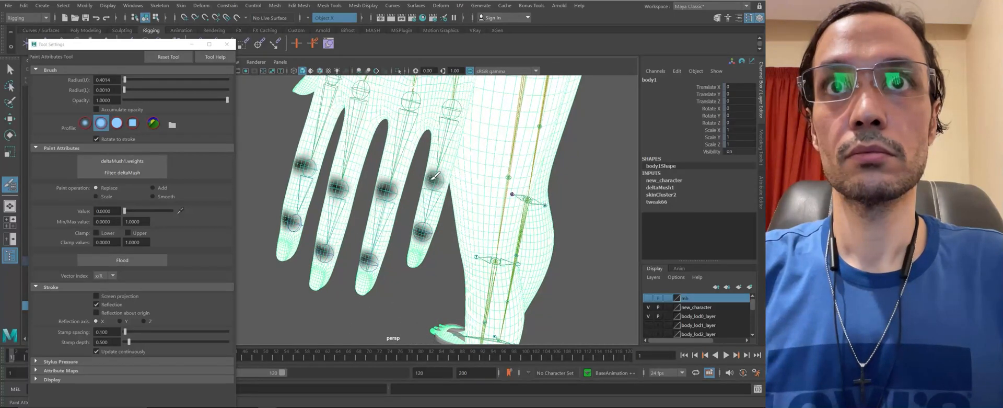
pyautogui.moveTo(434, 175)
pyautogui.keyDown('alt'); pyautogui.mouseDown()
pyautogui.moveTo(440, 198)
pyautogui.moveTo(405, 192)
pyautogui.moveTo(439, 206)
pyautogui.moveTo(417, 260)
pyautogui.moveTo(435, 220)
pyautogui.moveTo(451, 237)
pyautogui.mouseUp(); pyautogui.keyUp('alt')
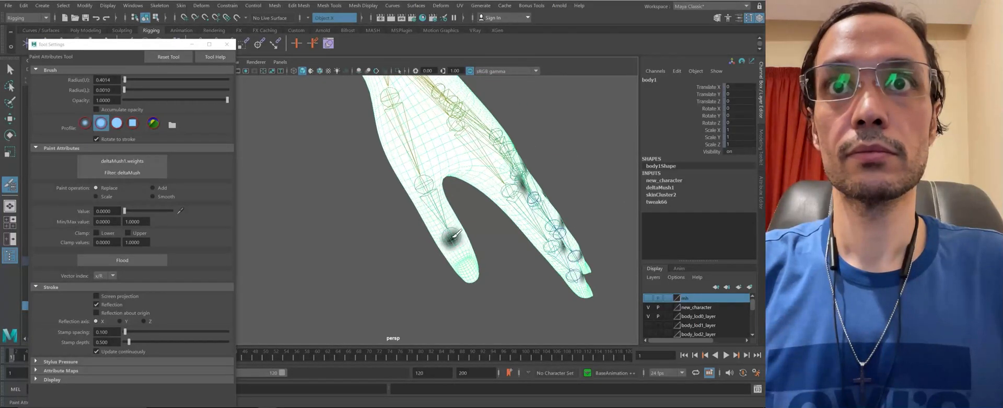
pyautogui.keyDown('alt'); pyautogui.moveTo(427, 187); pyautogui.dragTo(418, 156); pyautogui.keyUp('alt')
pyautogui.keyDown('alt'); pyautogui.moveTo(415, 146); pyautogui.dragTo(450, 223, button='middle'); pyautogui.keyUp('alt')
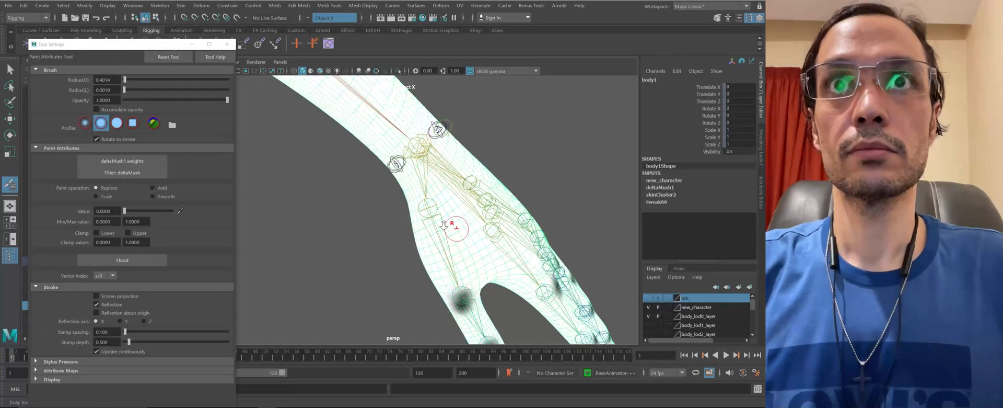
# Enlarge the brush radius to 1.4414 and paint Delta Mush weight 0 on the elbow
pyautogui.keyDown('alt'); pyautogui.moveTo(450, 224); pyautogui.dragTo(287, 208, button='right'); pyautogui.keyUp('alt')
pyautogui.keyDown('alt'); pyautogui.moveTo(287, 208); pyautogui.dragTo(410, 242, button='middle'); pyautogui.keyUp('alt')
pyautogui.keyDown('alt'); pyautogui.moveTo(411, 243); pyautogui.dragTo(345, 234, button='right'); pyautogui.keyUp('alt')
pyautogui.keyDown('alt'); pyautogui.moveTo(345, 234); pyautogui.dragTo(418, 197); pyautogui.keyUp('alt')
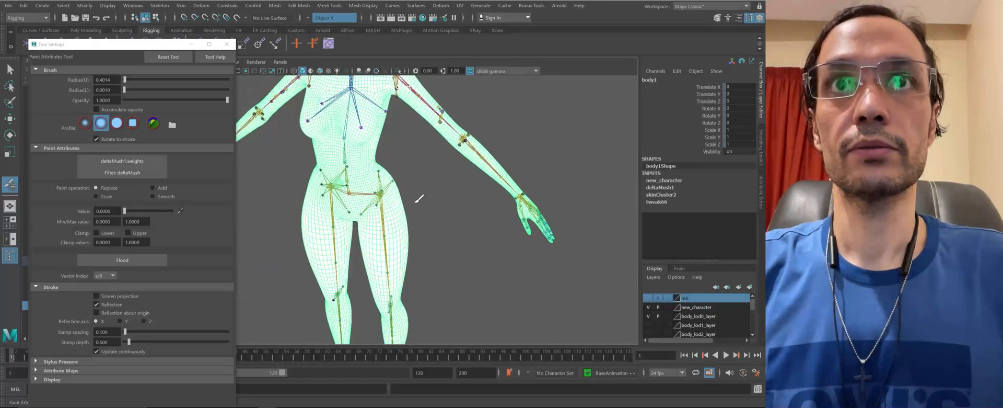
pyautogui.keyDown('alt'); pyautogui.moveTo(418, 197); pyautogui.dragTo(445, 249, button='middle'); pyautogui.keyUp('alt')
pyautogui.keyDown('alt'); pyautogui.moveTo(350, 238); pyautogui.dragTo(463, 210); pyautogui.keyUp('alt')
pyautogui.keyDown('alt'); pyautogui.moveTo(463, 210); pyautogui.dragTo(400, 303, button='middle'); pyautogui.keyUp('alt')
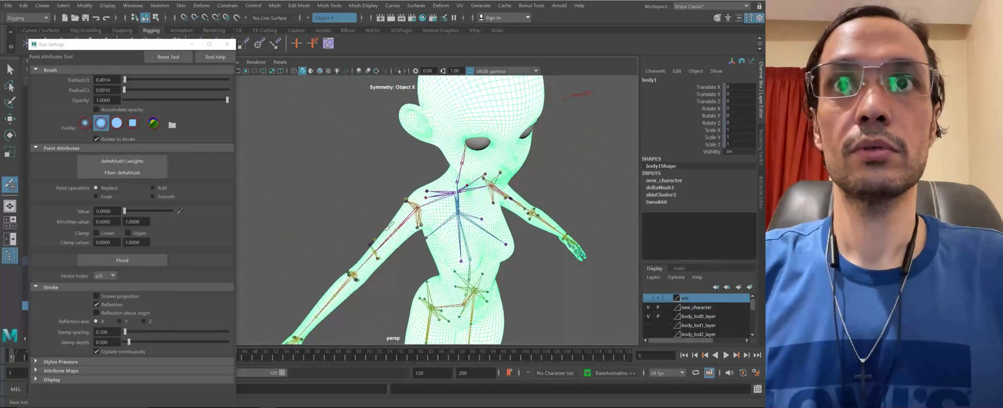
pyautogui.keyDown('alt'); pyautogui.moveTo(399, 303); pyautogui.dragTo(455, 285); pyautogui.keyUp('alt')
pyautogui.keyDown('alt'); pyautogui.moveTo(455, 285); pyautogui.dragTo(399, 269, button='middle'); pyautogui.keyUp('alt')
pyautogui.keyDown('alt'); pyautogui.moveTo(400, 269); pyautogui.dragTo(543, 312, button='right'); pyautogui.keyUp('alt')
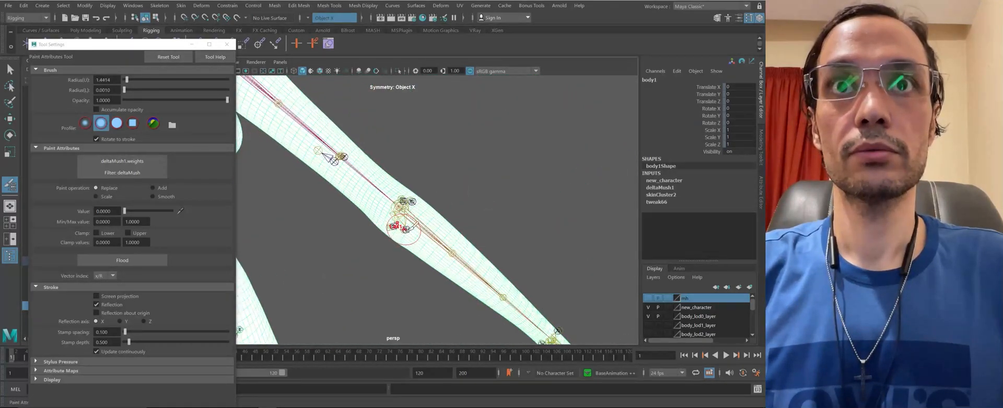
pyautogui.keyDown('alt'); pyautogui.moveTo(404, 227); pyautogui.dragTo(435, 204); pyautogui.keyUp('alt')
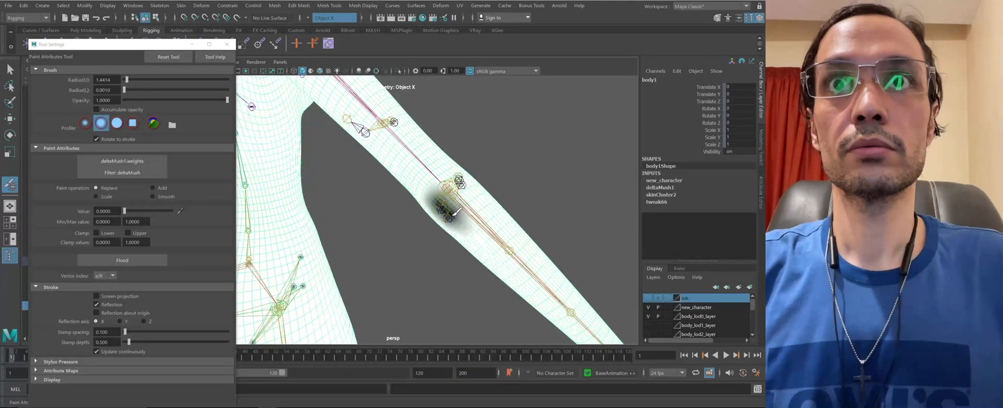
# Enlarge the brush radius to 2.4149 and paint Delta Mush weight 0 on both knees
pyautogui.keyDown('alt'); pyautogui.moveTo(469, 226); pyautogui.dragTo(520, 180); pyautogui.keyUp('alt')
pyautogui.keyDown('alt'); pyautogui.moveTo(519, 180); pyautogui.dragTo(302, 185, button='right'); pyautogui.keyUp('alt')
pyautogui.keyDown('alt'); pyautogui.moveTo(302, 185); pyautogui.dragTo(408, 202, button='middle'); pyautogui.keyUp('alt')
pyautogui.keyDown('alt'); pyautogui.moveTo(408, 201); pyautogui.dragTo(418, 225); pyautogui.keyUp('alt')
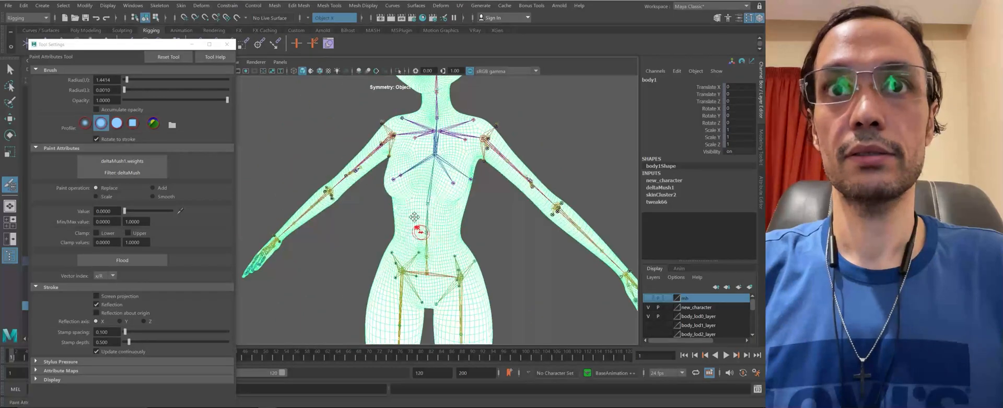
pyautogui.keyDown('alt'); pyautogui.moveTo(419, 324); pyautogui.dragTo(425, 217, button='middle'); pyautogui.keyUp('alt')
pyautogui.keyDown('alt'); pyautogui.moveTo(427, 287); pyautogui.dragTo(455, 152, button='middle'); pyautogui.keyUp('alt')
pyautogui.keyDown('alt'); pyautogui.moveTo(455, 151); pyautogui.dragTo(473, 187); pyautogui.keyUp('alt')
pyautogui.click(472, 183)
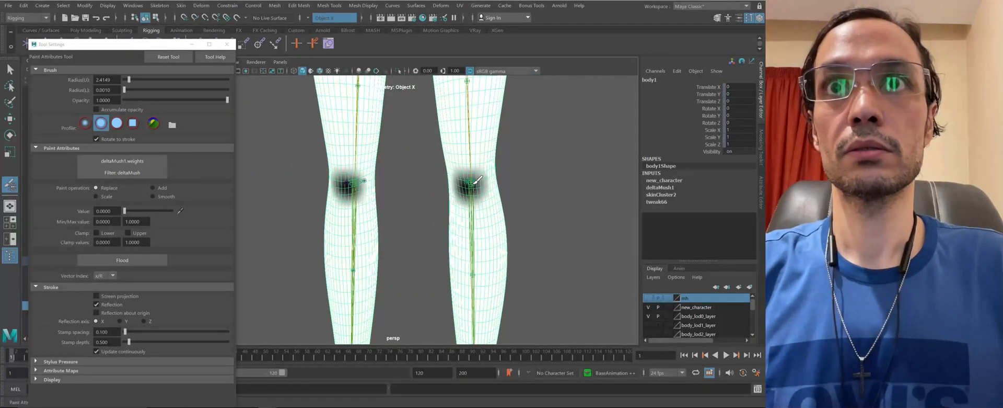
# Leave the Delta Mush weight painting and bring the character's legs into view for testing the joints
pyautogui.keyDown('alt'); pyautogui.moveTo(472, 181); pyautogui.dragTo(381, 146, button='right'); pyautogui.keyUp('alt')
pyautogui.keyDown('alt'); pyautogui.moveTo(381, 146); pyautogui.dragTo(405, 251, button='middle'); pyautogui.keyUp('alt')
pyautogui.keyDown('alt'); pyautogui.moveTo(405, 251); pyautogui.dragTo(366, 225); pyautogui.keyUp('alt')
pyautogui.keyDown('alt'); pyautogui.moveTo(366, 225); pyautogui.dragTo(335, 211, button='right'); pyautogui.keyUp('alt')
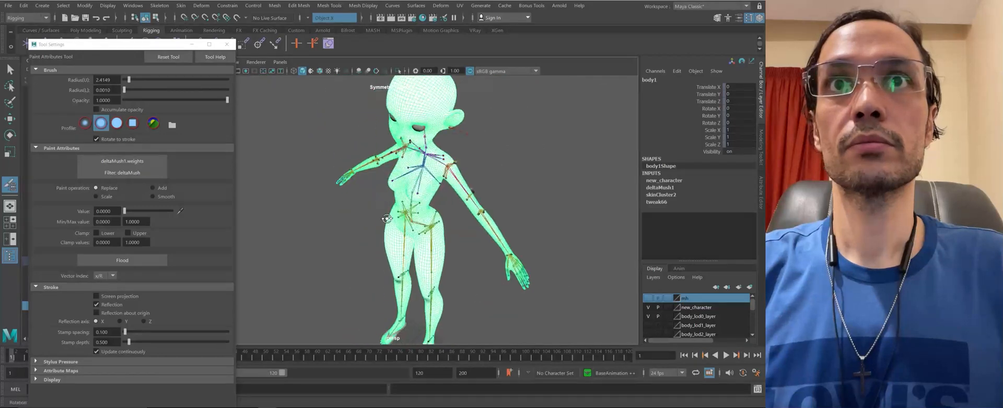
pyautogui.keyDown('alt'); pyautogui.moveTo(335, 212); pyautogui.dragTo(387, 222); pyautogui.keyUp('alt')
pyautogui.keyDown('alt'); pyautogui.moveTo(387, 222); pyautogui.dragTo(389, 306, button='middle'); pyautogui.keyUp('alt')
pyautogui.keyDown('alt'); pyautogui.moveTo(345, 141); pyautogui.dragTo(308, 149); pyautogui.keyUp('alt')
pyautogui.keyDown('alt'); pyautogui.moveTo(373, 261); pyautogui.dragTo(434, 287, button='right'); pyautogui.keyUp('alt')
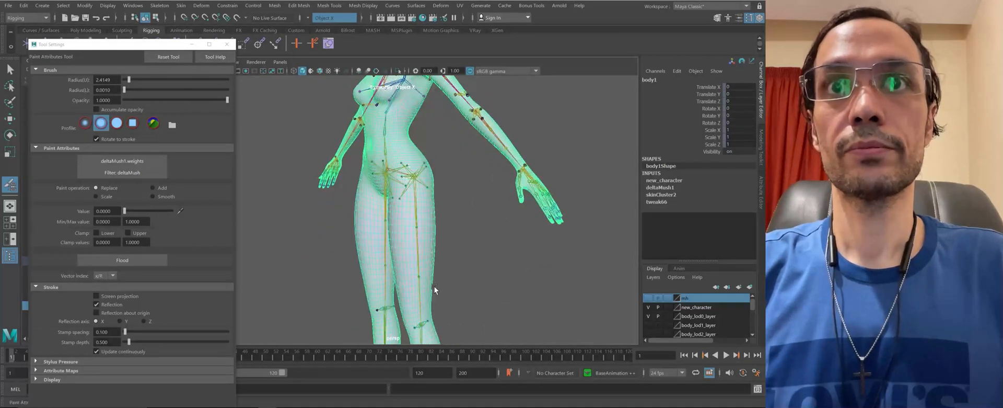
pyautogui.press('w')
# Rotate the left calf joint calf_l_drv about -82° in Z to test the repainted knee, and undo the rotation
pyautogui.keyDown('alt'); pyautogui.moveTo(434, 286); pyautogui.dragTo(450, 186, button='middle'); pyautogui.keyUp('alt')
pyautogui.keyDown('alt'); pyautogui.moveTo(481, 203); pyautogui.dragTo(470, 250); pyautogui.keyUp('alt')
pyautogui.moveTo(457, 243); pyautogui.dragTo(376, 217)
pyautogui.keyDown('alt'); pyautogui.moveTo(405, 221); pyautogui.dragTo(400, 243, button='middle'); pyautogui.keyUp('alt')
pyautogui.press('e')
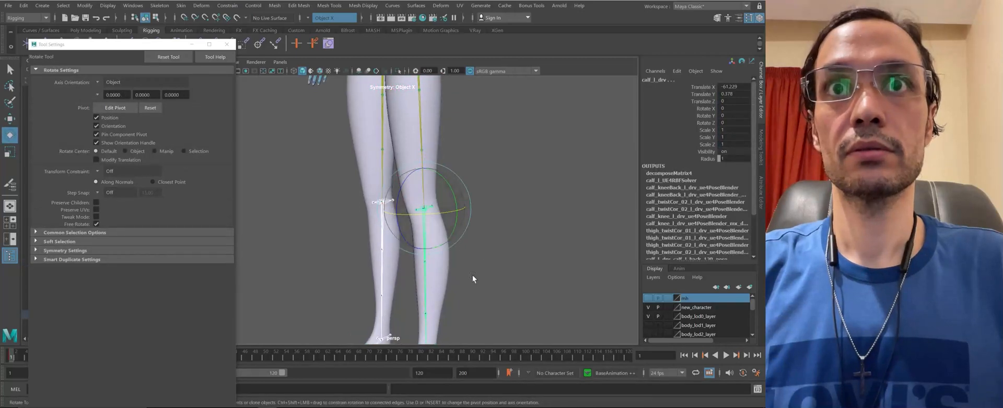
pyautogui.moveTo(415, 292); pyautogui.dragTo(412, 291)
pyautogui.moveTo(406, 180); pyautogui.dragTo(405, 240)
pyautogui.keyDown('alt'); pyautogui.moveTo(402, 224); pyautogui.dragTo(349, 194); pyautogui.keyUp('alt')
pyautogui.keyDown('alt'); pyautogui.moveTo(349, 194); pyautogui.dragTo(372, 197, button='middle'); pyautogui.keyUp('alt')
pyautogui.keyDown('alt'); pyautogui.moveTo(372, 197); pyautogui.dragTo(407, 202, button='right'); pyautogui.keyUp('alt')
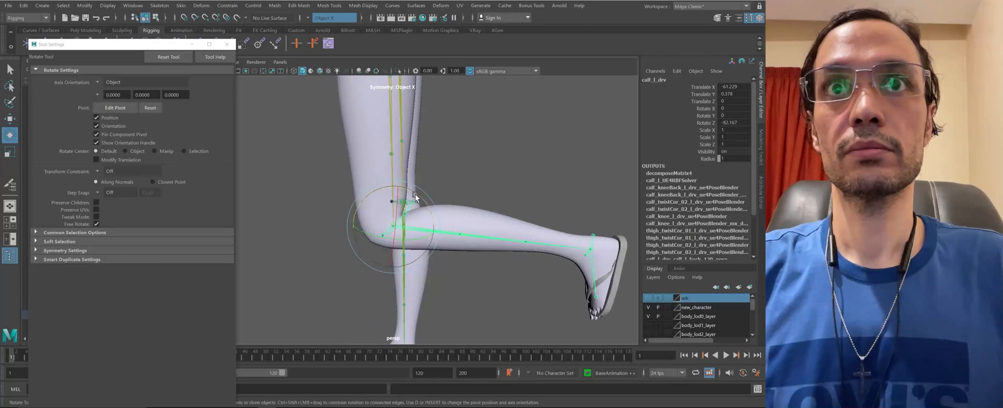
pyautogui.moveTo(416, 195)
pyautogui.mouseDown()
pyautogui.moveTo(409, 189)
pyautogui.moveTo(435, 203)
pyautogui.moveTo(398, 179)
pyautogui.moveTo(409, 190)
pyautogui.mouseUp()
pyautogui.hotkey('ctrl', 'z')
pyautogui.hotkey('ctrl', 'z')
# Rotate the left index fingertip joint index_03_l_drv about 73° in Z to test its deformation
pyautogui.keyDown('alt'); pyautogui.moveTo(445, 193); pyautogui.dragTo(325, 206, button='right'); pyautogui.keyUp('alt')
pyautogui.keyDown('alt'); pyautogui.moveTo(325, 206); pyautogui.dragTo(410, 209); pyautogui.keyUp('alt')
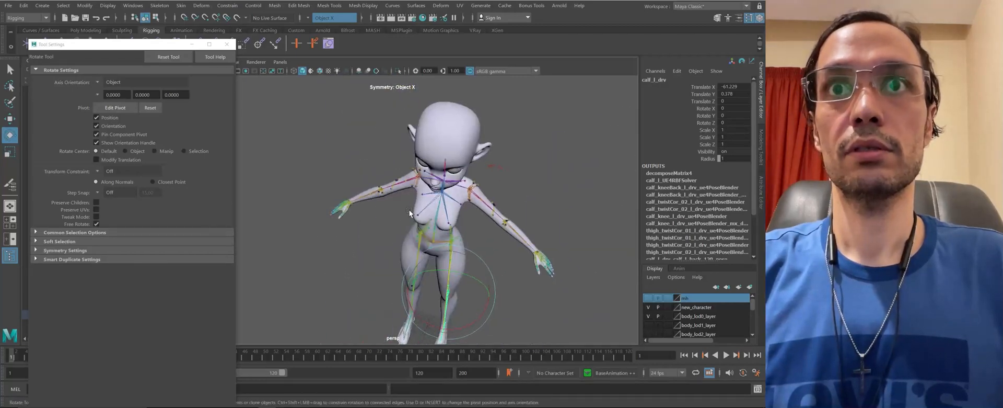
pyautogui.keyDown('alt'); pyautogui.moveTo(409, 209); pyautogui.dragTo(452, 241, button='right'); pyautogui.keyUp('alt')
pyautogui.keyDown('alt'); pyautogui.moveTo(453, 242); pyautogui.dragTo(386, 244); pyautogui.keyUp('alt')
pyautogui.keyDown('alt'); pyautogui.moveTo(386, 244); pyautogui.dragTo(465, 244, button='right'); pyautogui.keyUp('alt')
pyautogui.keyDown('alt'); pyautogui.moveTo(465, 244); pyautogui.dragTo(341, 220, button='middle'); pyautogui.keyUp('alt')
pyautogui.keyDown('alt'); pyautogui.moveTo(341, 221); pyautogui.dragTo(406, 274, button='right'); pyautogui.keyUp('alt')
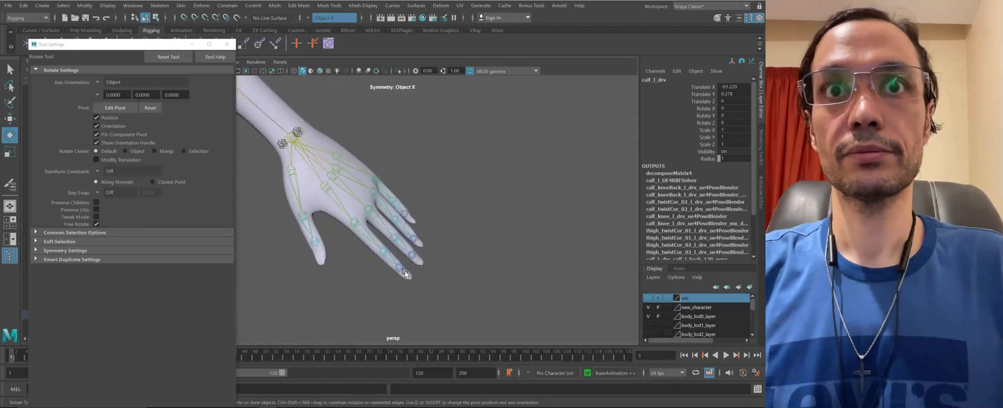
pyautogui.click(403, 274)
pyautogui.scroll(2, 419, 274)
pyautogui.moveTo(415, 270)
pyautogui.mouseDown()
pyautogui.moveTo(379, 249)
pyautogui.moveTo(419, 262)
pyautogui.mouseUp()
pyautogui.click(409, 249)
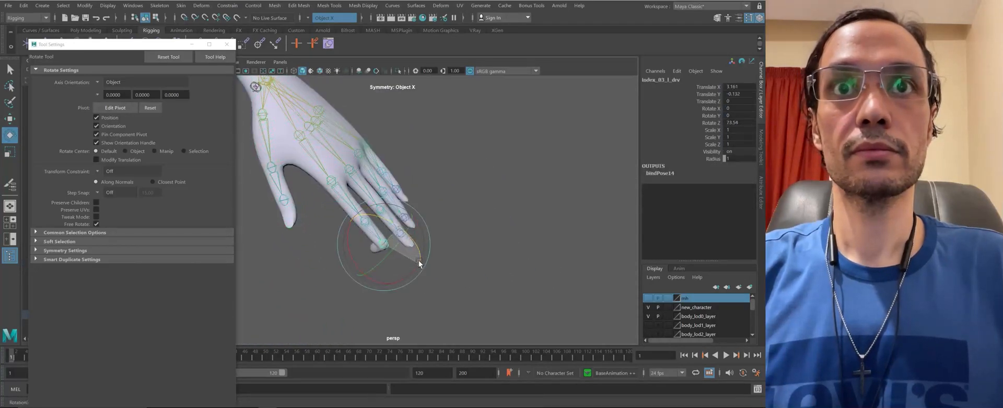
# Examine the bent left index fingertip up close and undo its rotation
pyautogui.press('f')
pyautogui.keyDown('alt'); pyautogui.moveTo(424, 233); pyautogui.dragTo(431, 219); pyautogui.keyUp('alt')
pyautogui.keyDown('alt'); pyautogui.moveTo(431, 220); pyautogui.dragTo(468, 239, button='middle'); pyautogui.keyUp('alt')
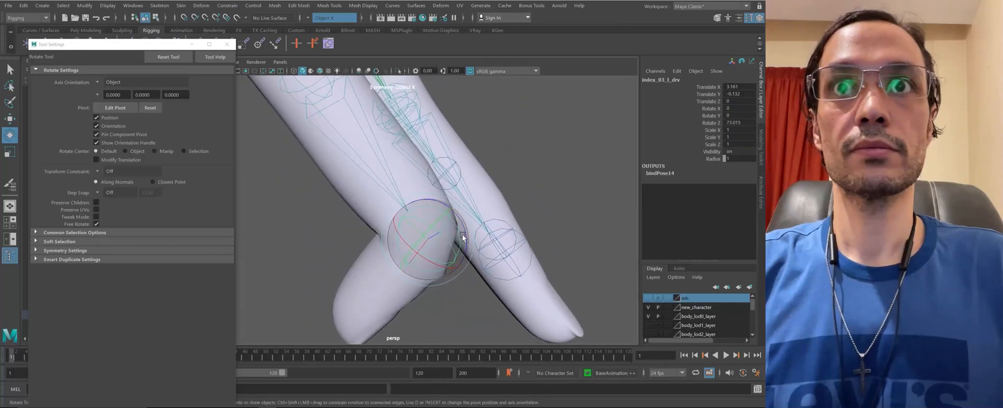
pyautogui.moveTo(463, 234); pyautogui.dragTo(449, 212)
pyautogui.hotkey('ctrl', 'z')
pyautogui.hotkey('ctrl', 'z')
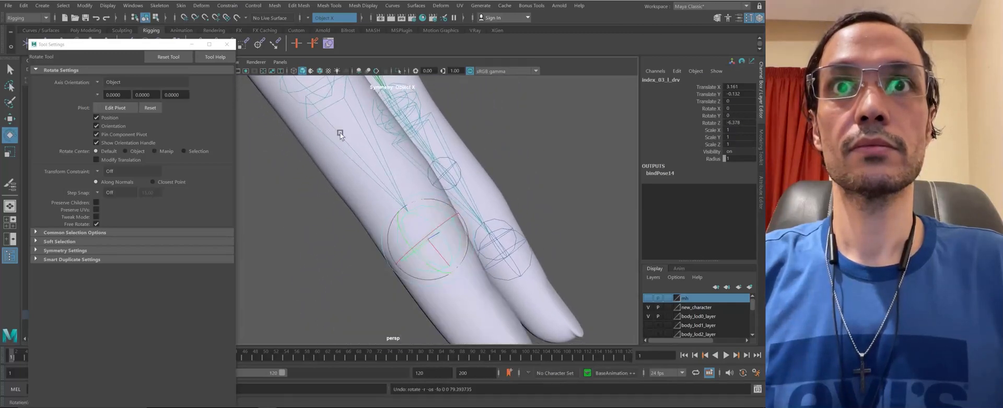
# Rotate the left index middle joint index_02_l_drv about 75° in Z to test its deformation, and undo the rotation
pyautogui.moveTo(362, 171); pyautogui.dragTo(394, 208)
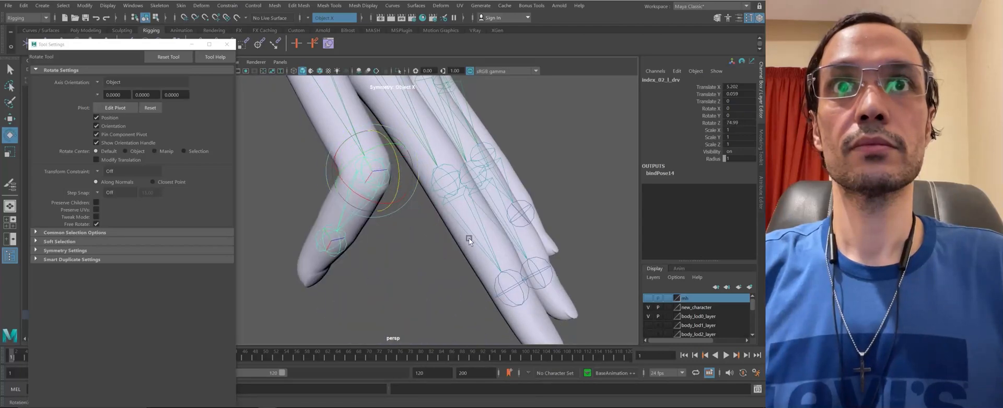
pyautogui.hotkey('ctrl', 'z')
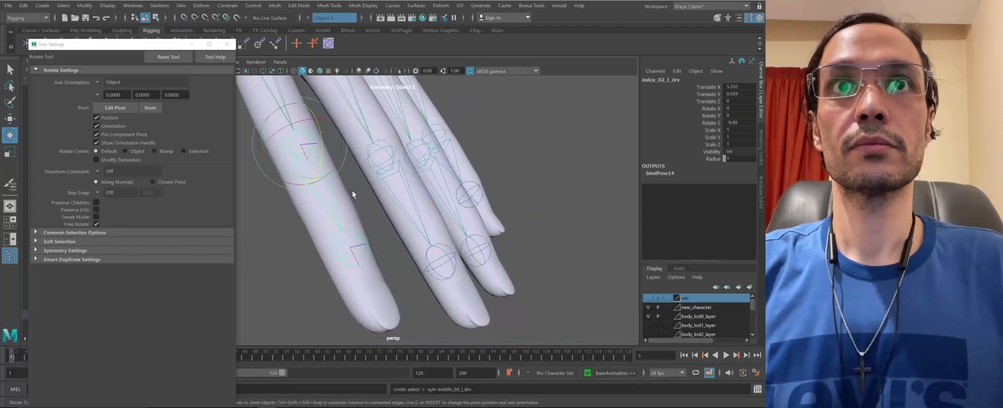
pyautogui.moveTo(320, 139); pyautogui.dragTo(401, 233)
pyautogui.hotkey('ctrl', 'z')
pyautogui.keyDown('alt'); pyautogui.moveTo(522, 250); pyautogui.dragTo(479, 239); pyautogui.keyUp('alt')
pyautogui.hotkey('ctrl', 'z')
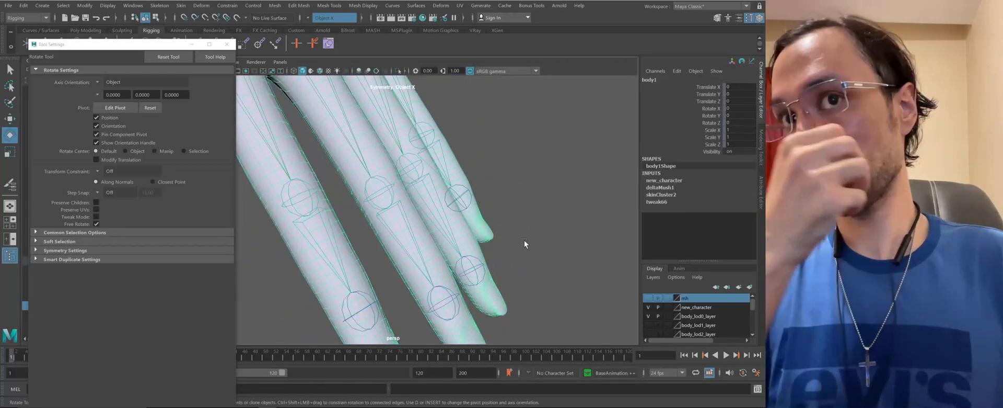
pyautogui.keyDown('alt'); pyautogui.moveTo(459, 238); pyautogui.dragTo(384, 208, button='right'); pyautogui.keyUp('alt')
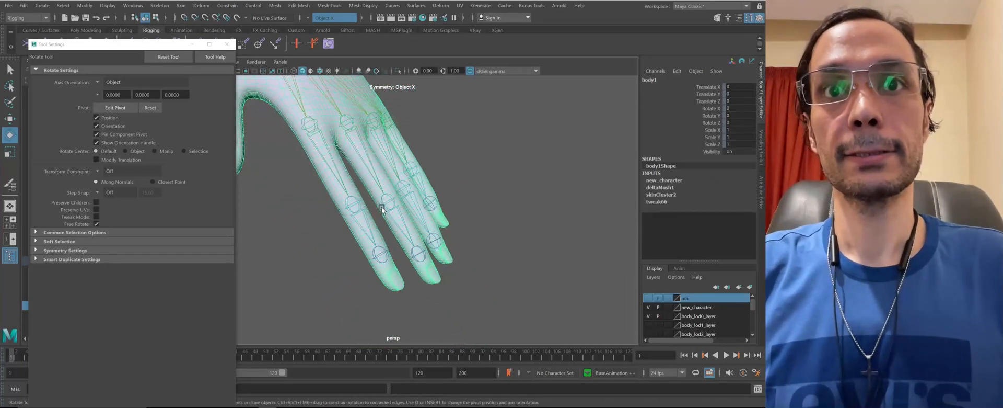
# Bend the left index finger again at index_02_l_drv, inspect the knuckle from several angles, and undo the rotation
pyautogui.keyDown('alt'); pyautogui.moveTo(384, 208); pyautogui.dragTo(475, 230); pyautogui.keyUp('alt')
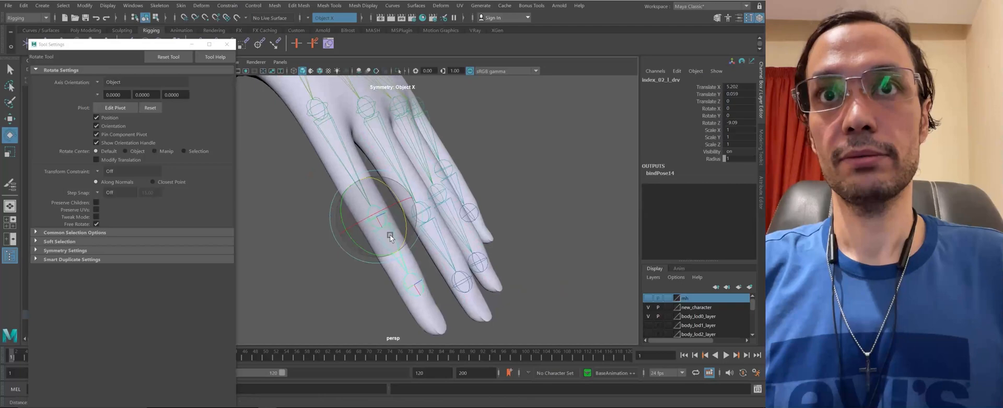
pyautogui.moveTo(390, 234); pyautogui.dragTo(368, 224)
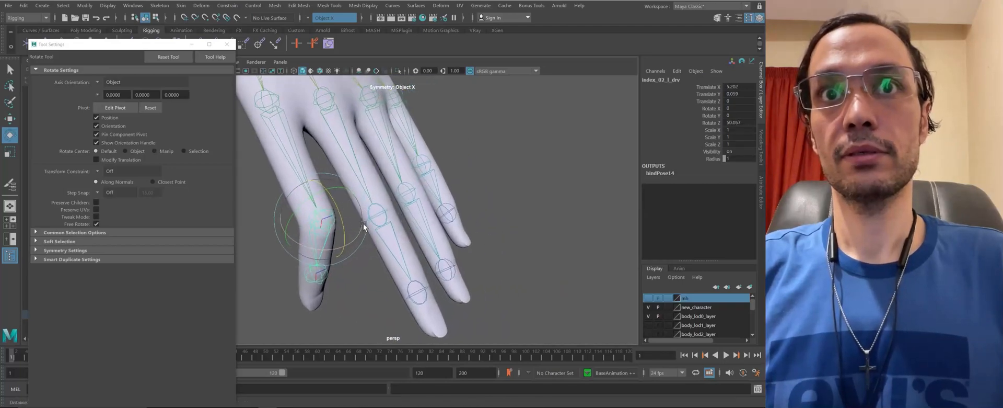
pyautogui.keyDown('alt'); pyautogui.moveTo(367, 223); pyautogui.dragTo(462, 272, button='right'); pyautogui.keyUp('alt')
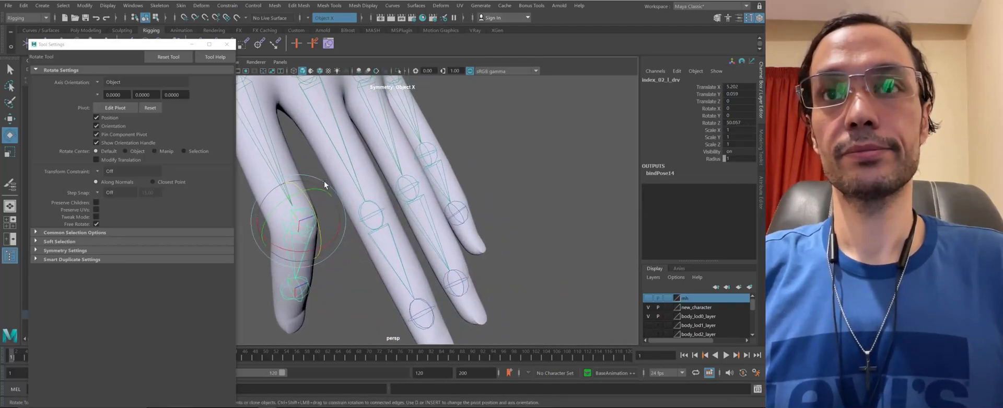
pyautogui.keyDown('alt'); pyautogui.moveTo(324, 183); pyautogui.dragTo(340, 185, button='middle'); pyautogui.keyUp('alt')
pyautogui.hotkey('ctrl', 'z')
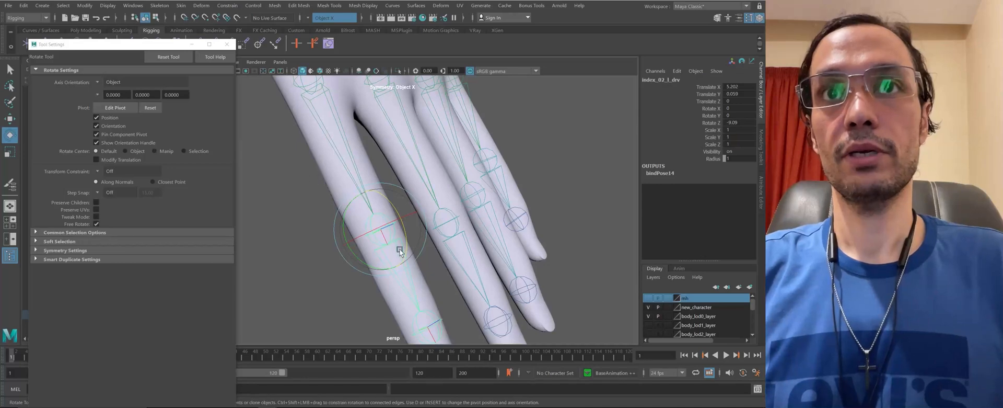
pyautogui.click(415, 274)
pyautogui.hotkey('ctrl', 'z')
pyautogui.click(474, 256)
pyautogui.keyDown('alt'); pyautogui.moveTo(475, 242); pyautogui.dragTo(442, 224, button='middle'); pyautogui.keyUp('alt')
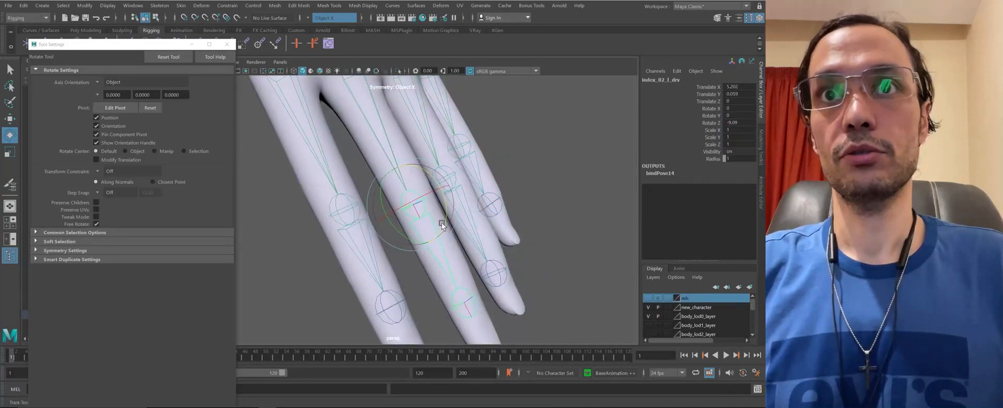
# Bend the left pinky at its middle joint pinky_02_l_drv so that it clears the neighbouring ring finger
pyautogui.moveTo(447, 205); pyautogui.dragTo(488, 236)
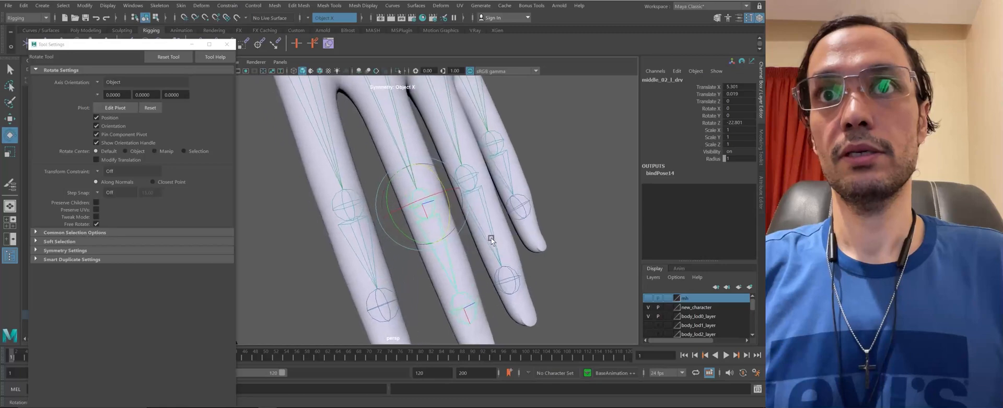
pyautogui.click(510, 162)
pyautogui.moveTo(534, 139); pyautogui.dragTo(439, 226)
pyautogui.scroll(3, 439, 226)
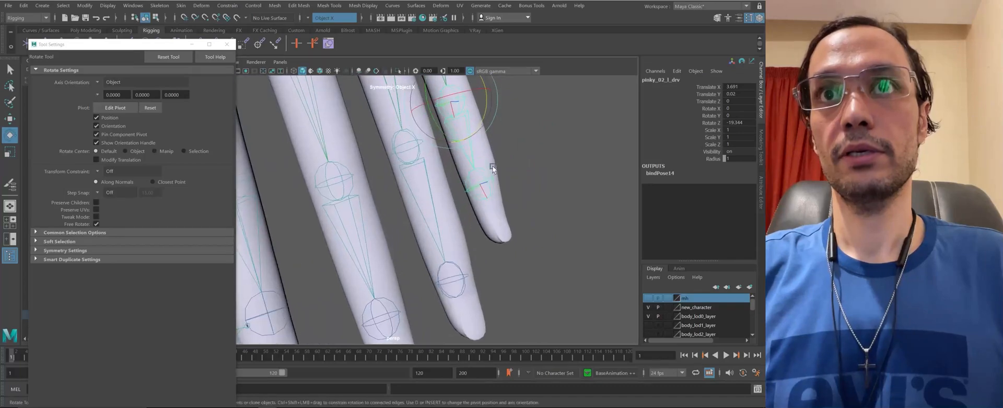
pyautogui.moveTo(486, 116); pyautogui.dragTo(472, 151)
pyautogui.keyDown('alt'); pyautogui.moveTo(473, 151); pyautogui.dragTo(460, 226); pyautogui.keyUp('alt')
# Select the edge loop of body1 around the left ring finger's tip joint and convert it to vertices
pyautogui.click(461, 245)
pyautogui.moveTo(458, 238); pyautogui.dragTo(456, 247, button='right')
pyautogui.press('q')
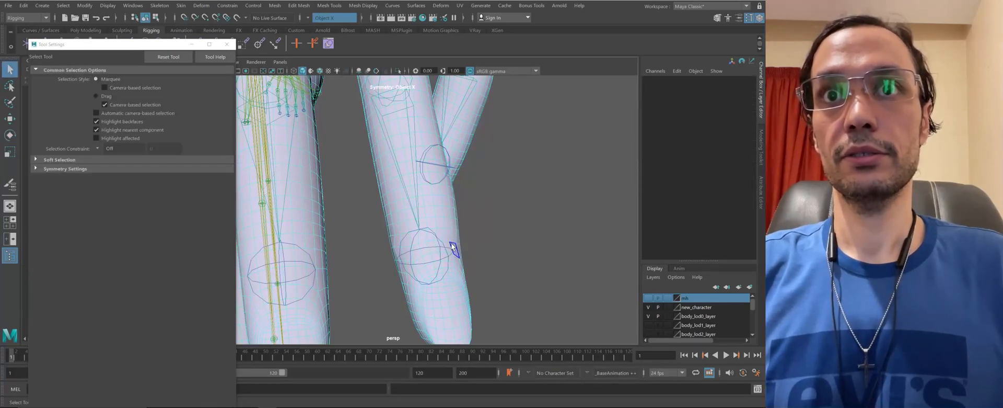
pyautogui.rightClick(449, 224)
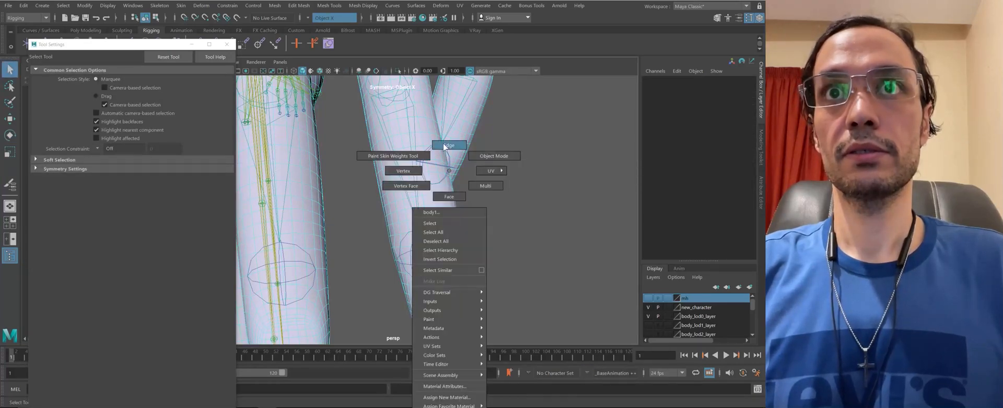
pyautogui.click(445, 145)
pyautogui.click(415, 247)
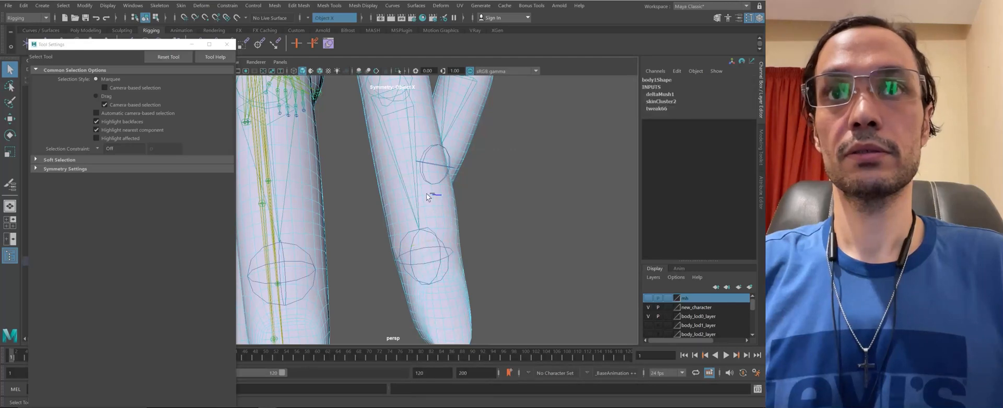
pyautogui.keyDown('alt'); pyautogui.moveTo(369, 206); pyautogui.dragTo(367, 172); pyautogui.keyUp('alt')
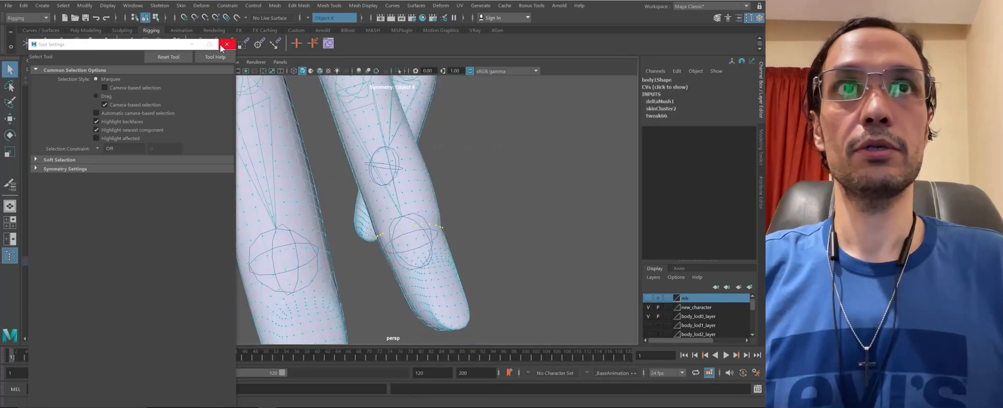
# Close the tool settings and display the selected vertices' Smooth Skins weights in the Component Editor
pyautogui.click(221, 48)
pyautogui.keyDown('alt'); pyautogui.moveTo(322, 224); pyautogui.dragTo(306, 202); pyautogui.keyUp('alt')
pyautogui.keyDown('alt'); pyautogui.moveTo(307, 201); pyautogui.dragTo(268, 196, button='right'); pyautogui.keyUp('alt')
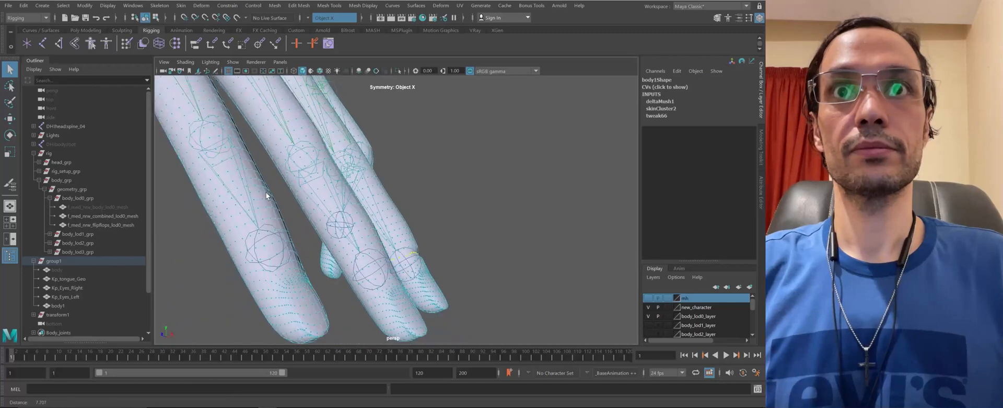
pyautogui.keyDown('alt'); pyautogui.moveTo(267, 196); pyautogui.dragTo(251, 188); pyautogui.keyUp('alt')
pyautogui.click(133, 5)
pyautogui.moveTo(162, 38)
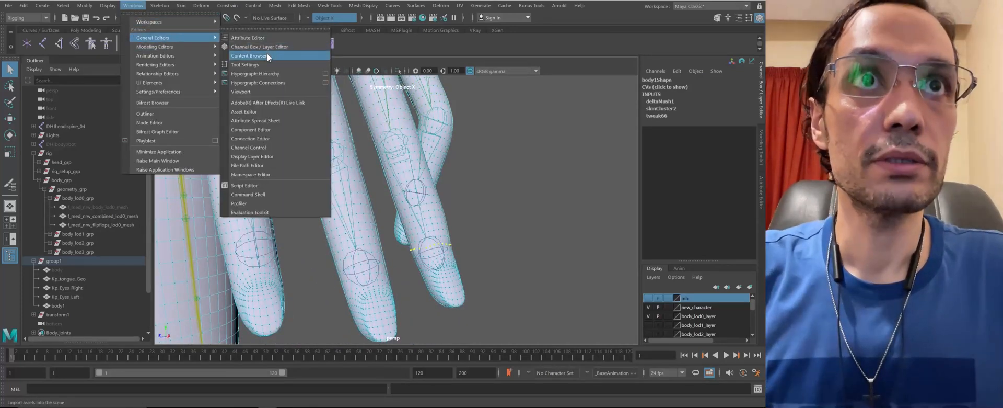
pyautogui.click(272, 129)
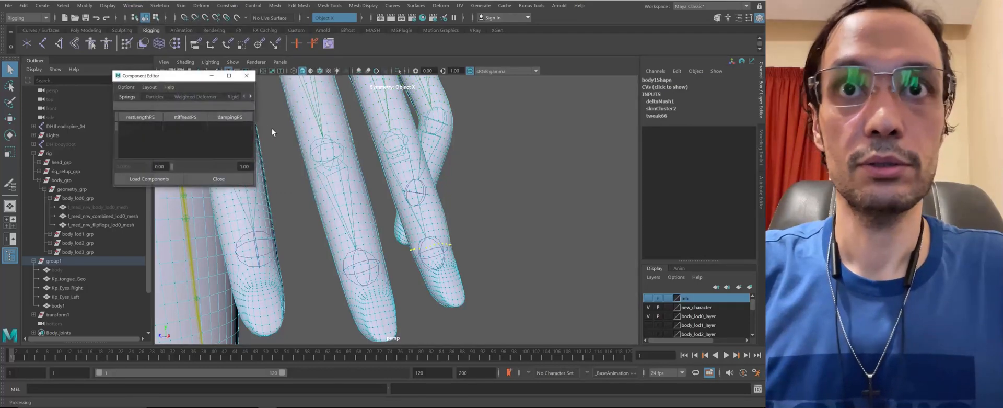
pyautogui.moveTo(253, 188); pyautogui.dragTo(423, 240)
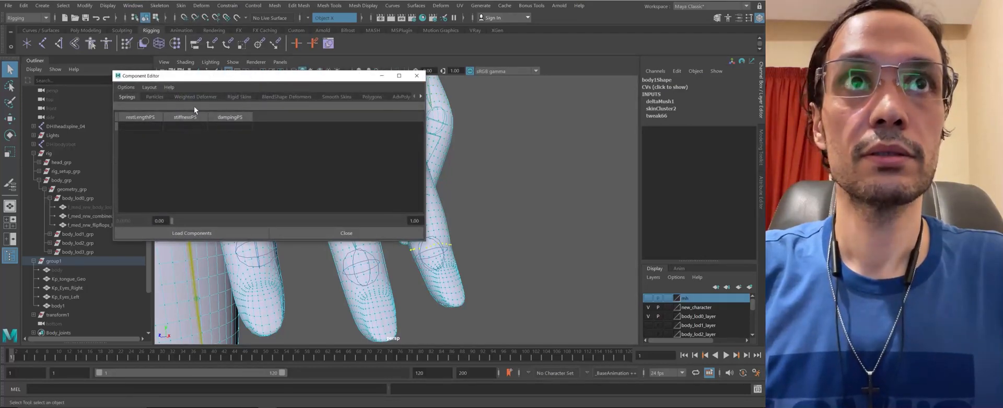
pyautogui.moveTo(261, 77); pyautogui.dragTo(543, 127)
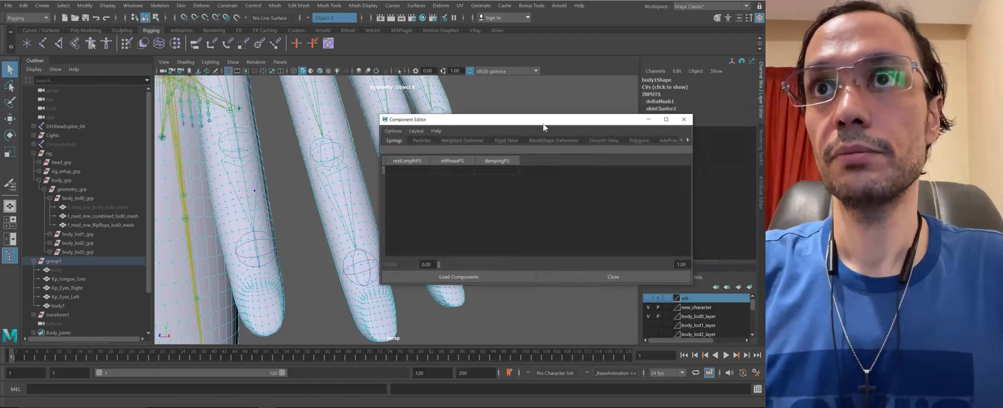
pyautogui.click(599, 140)
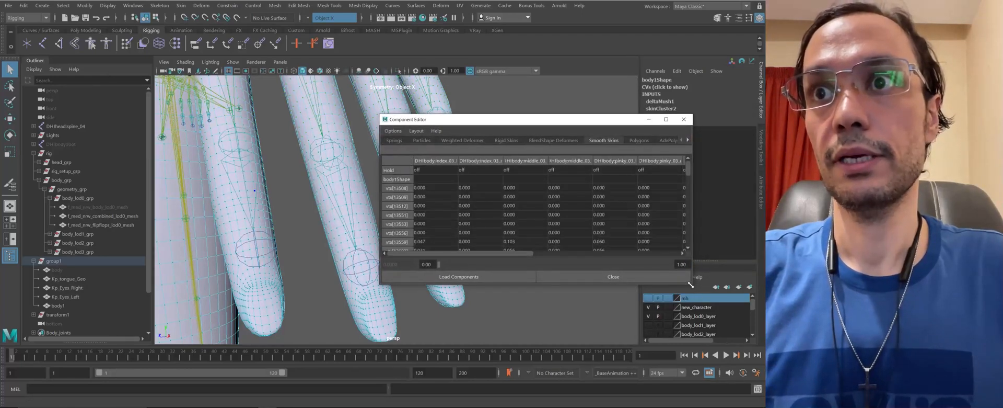
# Enlarge and reposition the Component Editor so the joint weight columns can be read alongside the selected ring finger vertices
pyautogui.moveTo(691, 285); pyautogui.dragTo(762, 347)
pyautogui.moveTo(507, 122); pyautogui.dragTo(540, 118)
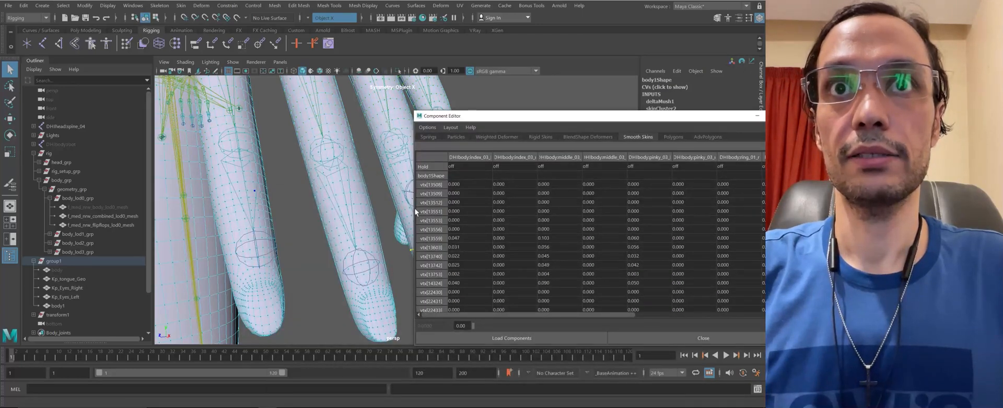
pyautogui.moveTo(454, 117); pyautogui.dragTo(455, 103)
pyautogui.moveTo(413, 128); pyautogui.dragTo(160, 128)
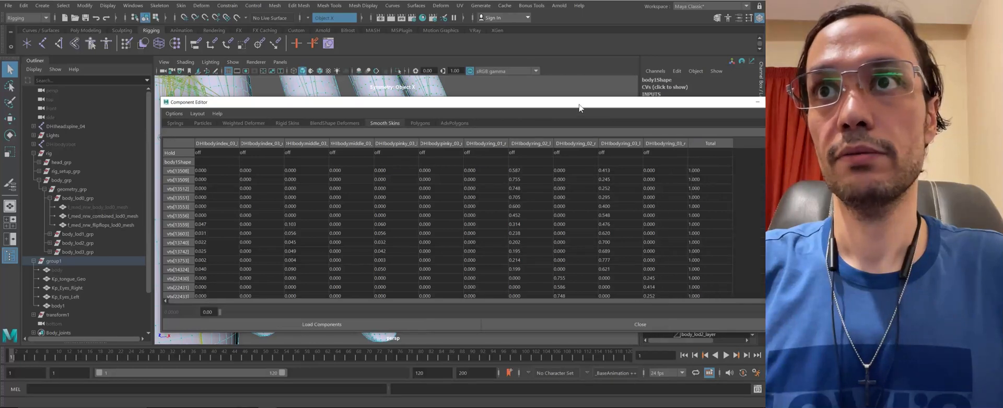
pyautogui.moveTo(579, 104); pyautogui.dragTo(555, 260)
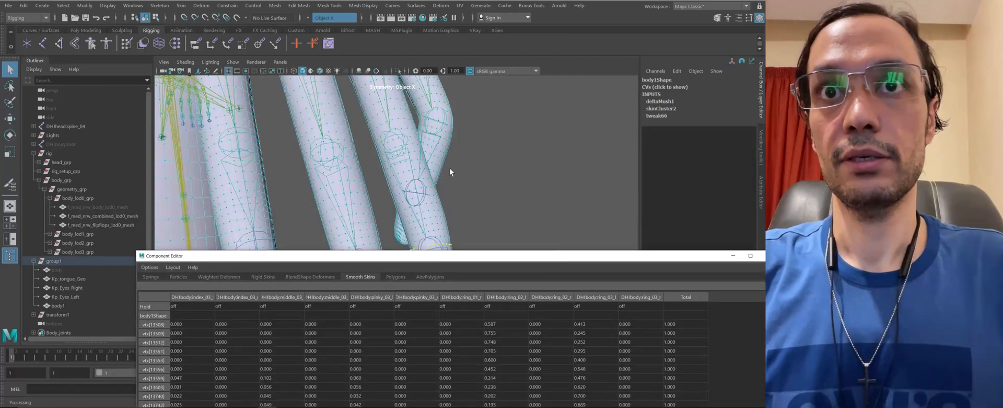
pyautogui.keyDown('alt'); pyautogui.moveTo(451, 172); pyautogui.dragTo(453, 146, button='middle'); pyautogui.keyUp('alt')
pyautogui.keyDown('alt'); pyautogui.moveTo(464, 189); pyautogui.dragTo(454, 209); pyautogui.keyUp('alt')
pyautogui.keyDown('alt'); pyautogui.moveTo(457, 164); pyautogui.dragTo(445, 144, button='middle'); pyautogui.keyUp('alt')
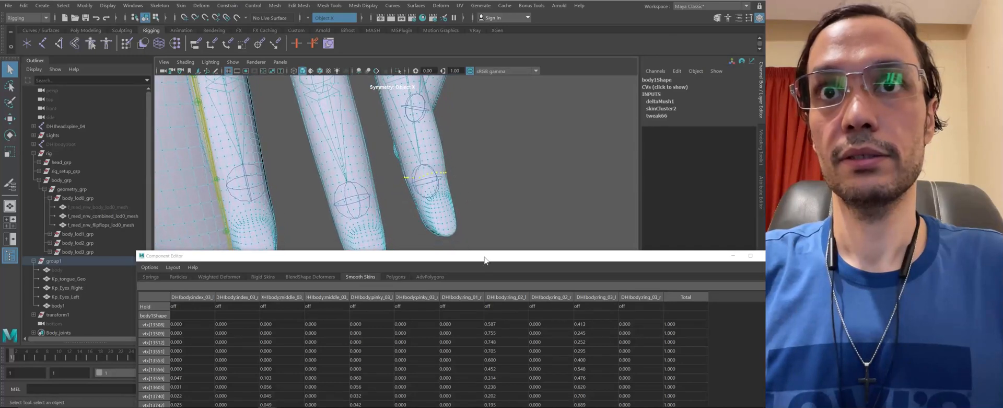
pyautogui.moveTo(484, 260); pyautogui.dragTo(640, 144)
pyautogui.scroll(-1, 520, 273)
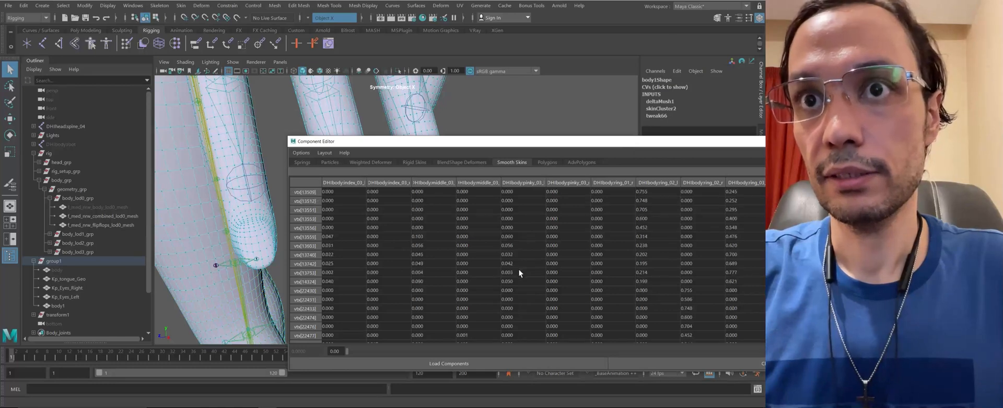
pyautogui.scroll(5, 518, 268)
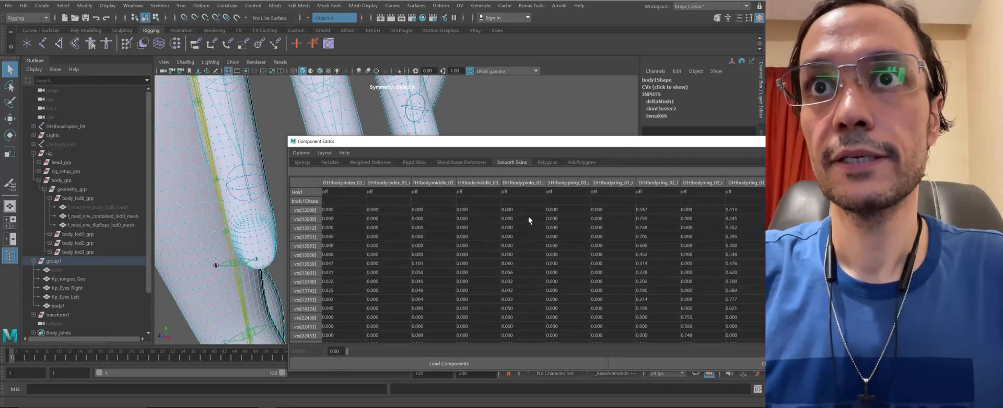
# Examine the index_03, middle_03 and pinky_03 weight columns of the selected vertices and compare them with the fingers on the hand
pyautogui.click(519, 183)
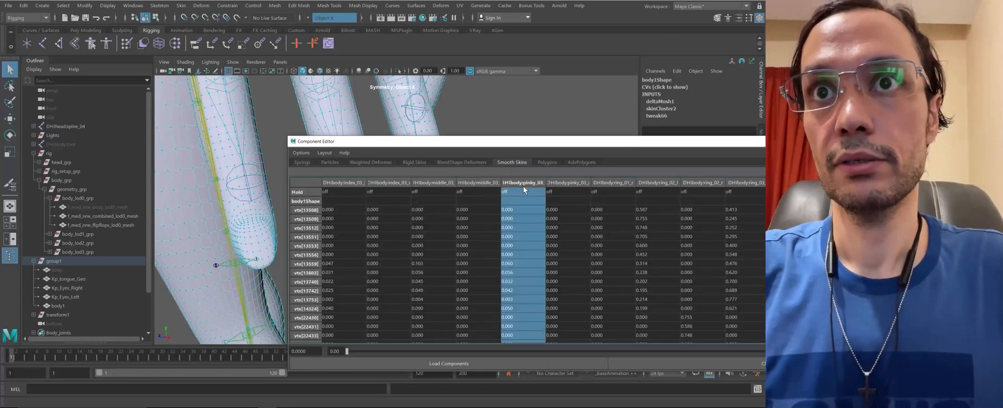
pyautogui.keyDown('shift'); pyautogui.click(481, 183); pyautogui.keyUp('shift')
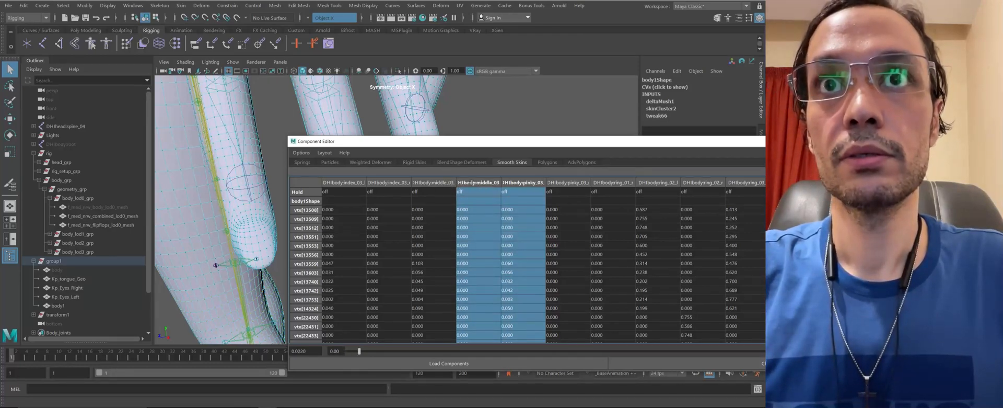
pyautogui.keyDown('shift'); pyautogui.click(445, 183); pyautogui.keyUp('shift')
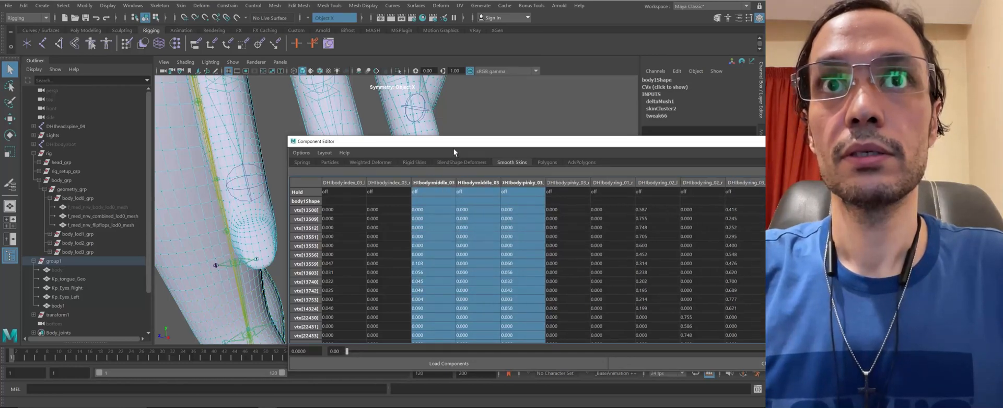
pyautogui.click(395, 183)
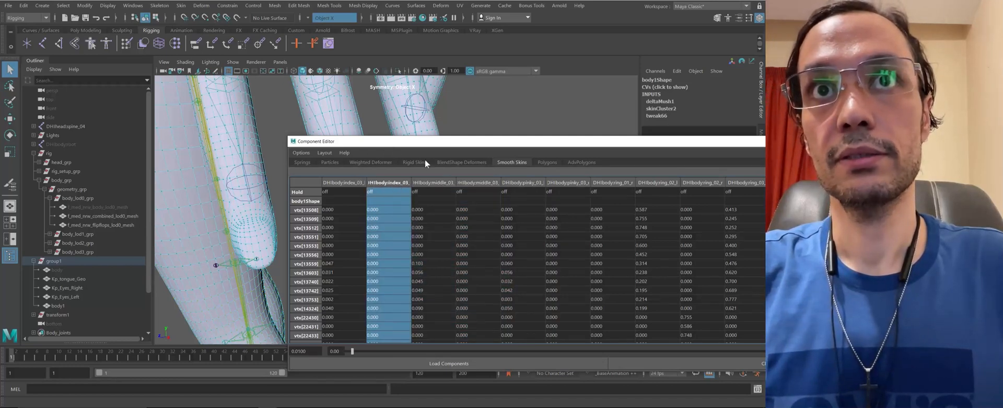
pyautogui.moveTo(430, 147); pyautogui.dragTo(516, 172)
pyautogui.keyDown('shift'); pyautogui.click(437, 210); pyautogui.keyUp('shift')
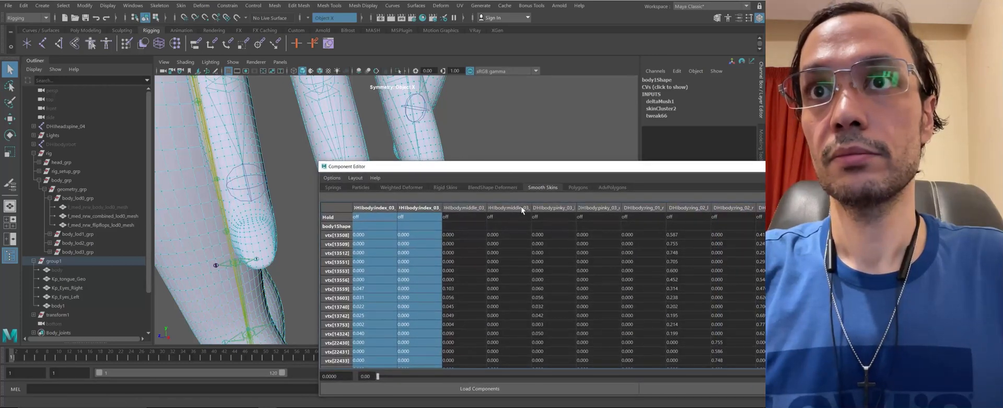
pyautogui.keyDown('shift'); pyautogui.click(560, 208); pyautogui.keyUp('shift')
pyautogui.keyDown('shift'); pyautogui.click(610, 208); pyautogui.keyUp('shift')
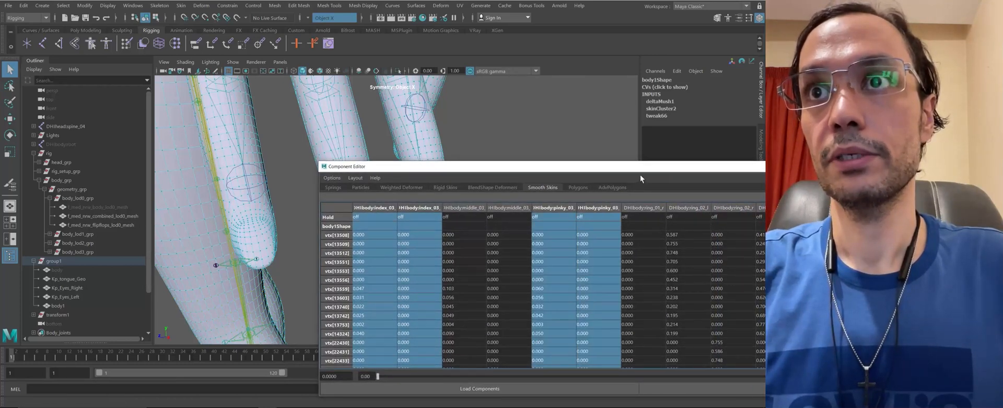
pyautogui.moveTo(641, 171); pyautogui.dragTo(509, 263)
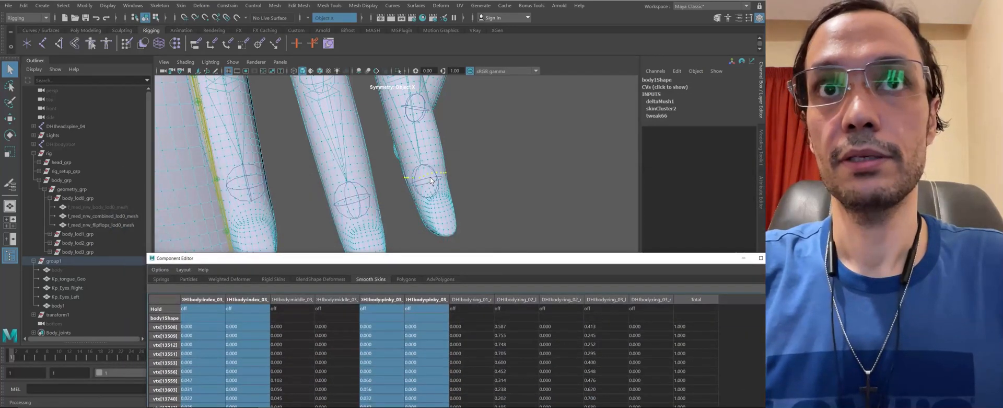
pyautogui.keyDown('alt'); pyautogui.moveTo(413, 130); pyautogui.dragTo(251, 98, button='right'); pyautogui.keyUp('alt')
pyautogui.keyDown('alt'); pyautogui.moveTo(367, 137); pyautogui.dragTo(433, 157); pyautogui.keyUp('alt')
pyautogui.moveTo(514, 258); pyautogui.dragTo(540, 210)
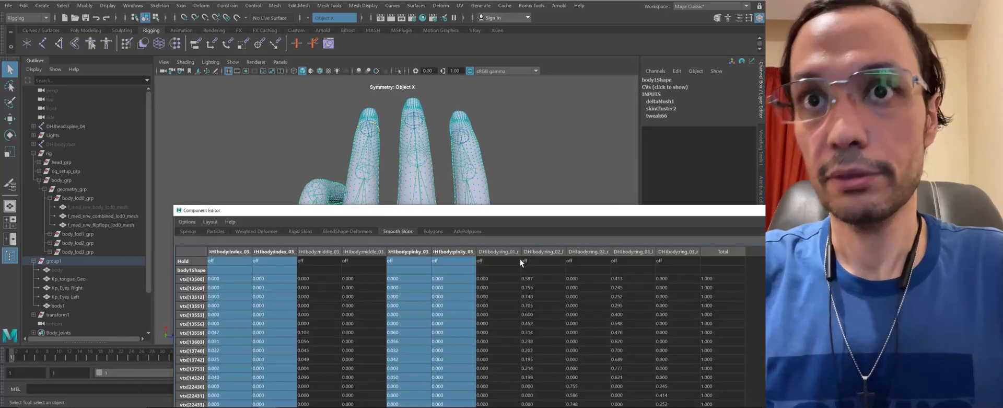
# Set all index_03, middle_03 and pinky_03 weights of the selected ring finger vertices to 0
pyautogui.click(502, 252)
pyautogui.click(450, 251)
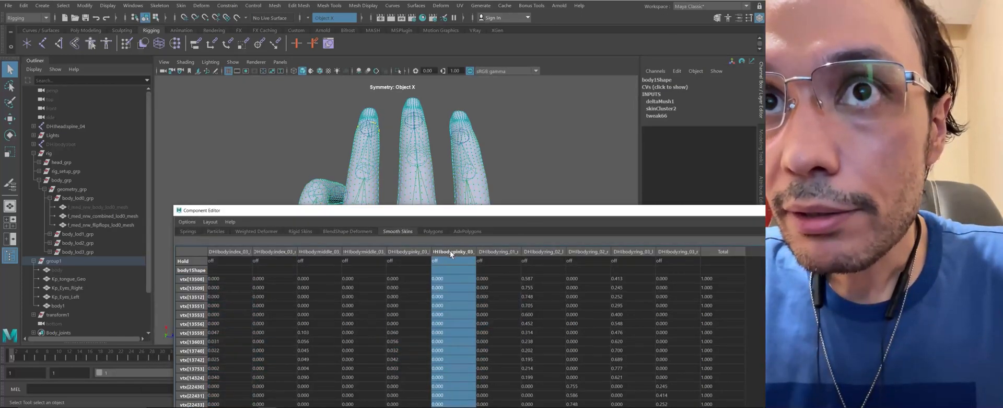
pyautogui.moveTo(450, 250); pyautogui.dragTo(225, 250)
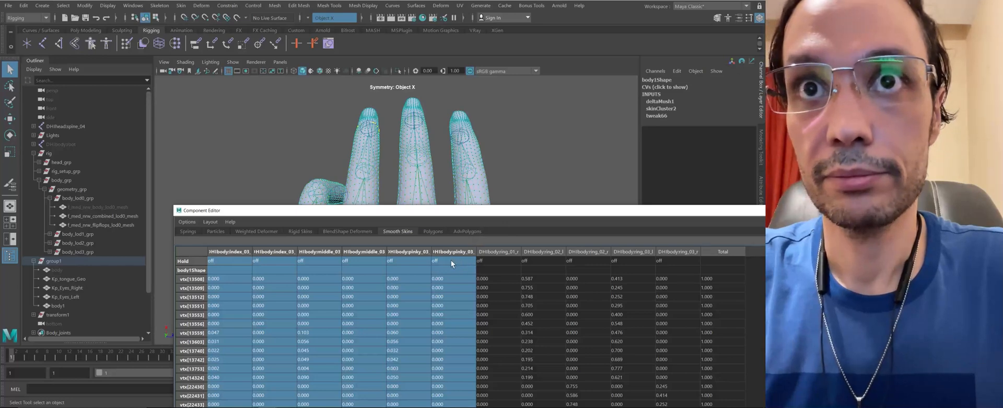
pyautogui.doubleClick(441, 279)
pyautogui.write('0')
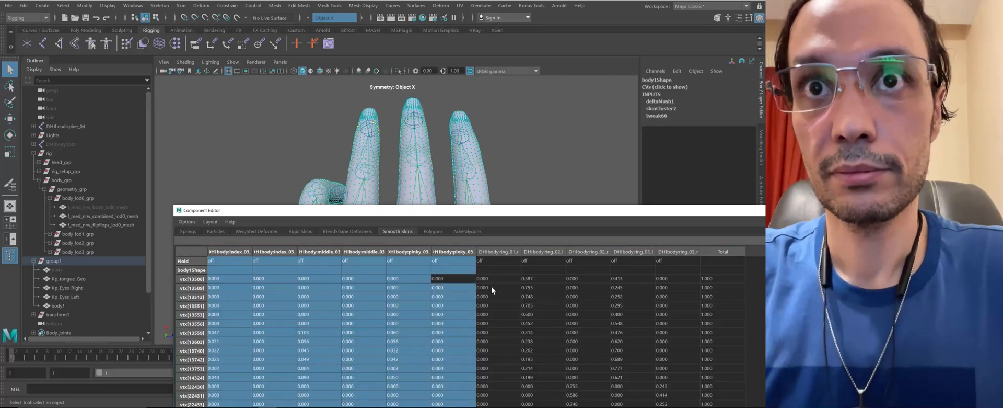
pyautogui.press('Return')
pyautogui.write('0')
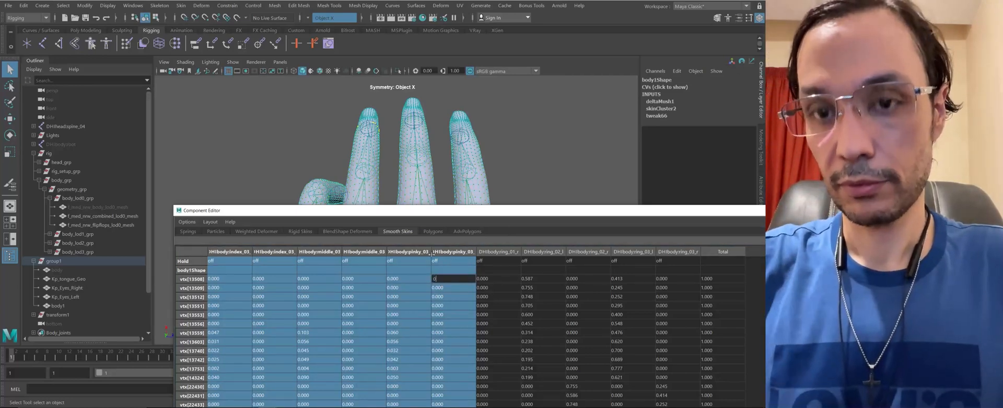
pyautogui.press('Return')
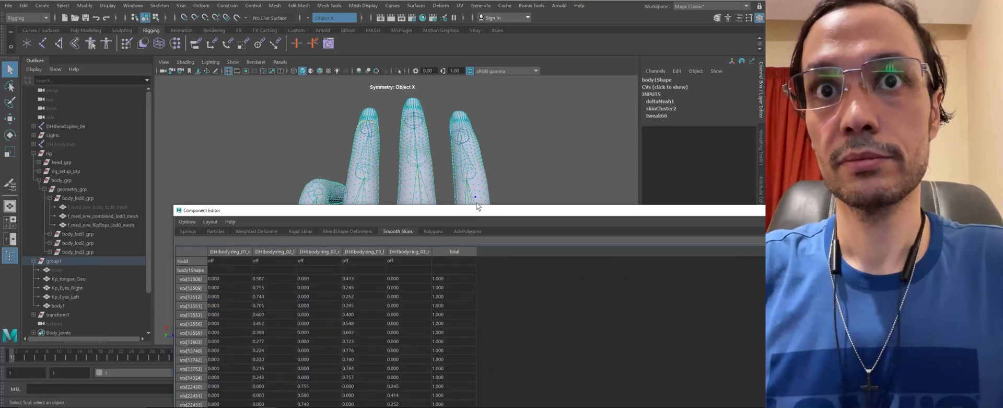
# Inspect the left ring fingertip with its reweighted vertices and pick its tip joint ring_03_l_drv
pyautogui.moveTo(475, 213); pyautogui.dragTo(549, 278)
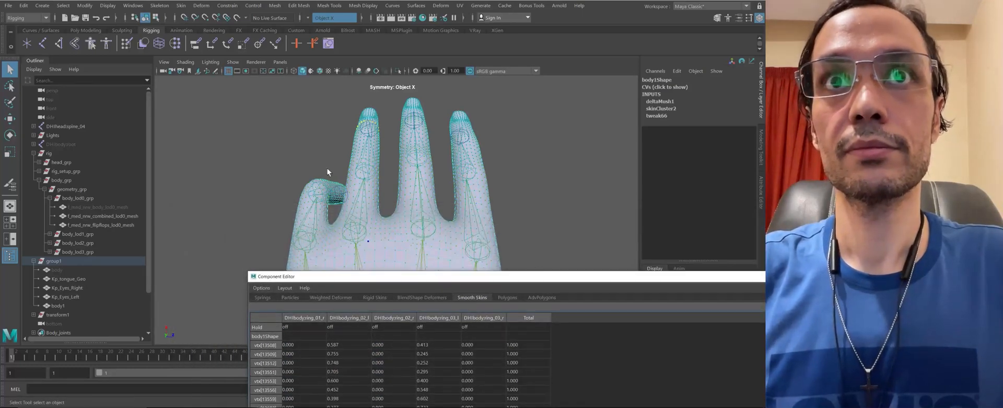
pyautogui.keyDown('alt'); pyautogui.moveTo(367, 110); pyautogui.dragTo(322, 117); pyautogui.keyUp('alt')
pyautogui.keyDown('alt'); pyautogui.moveTo(322, 117); pyautogui.dragTo(485, 211, button='right'); pyautogui.keyUp('alt')
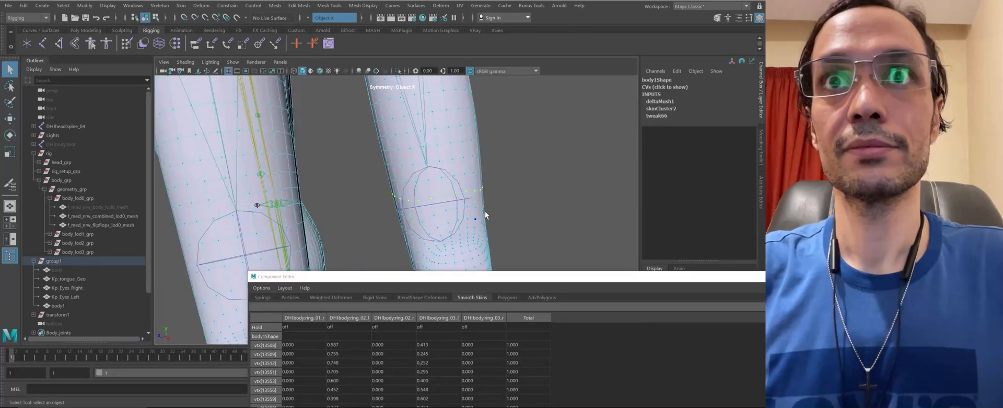
pyautogui.click(446, 183)
pyautogui.keyDown('alt'); pyautogui.moveTo(446, 183); pyautogui.dragTo(383, 176, button='right'); pyautogui.keyUp('alt')
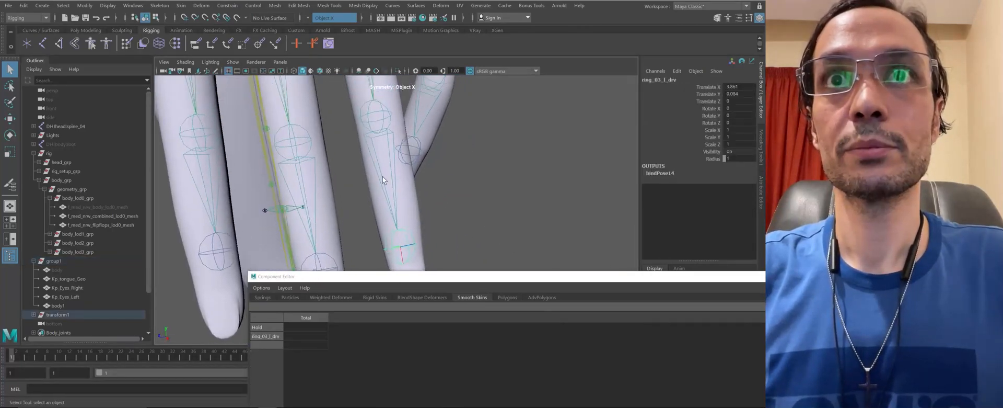
# Bend the left pinky's middle joint pinky_02_l_drv to a Rotate Z of 24.79 to test the finger's deformation
pyautogui.click(427, 155)
pyautogui.keyDown('alt'); pyautogui.moveTo(427, 155); pyautogui.dragTo(472, 136); pyautogui.keyUp('alt')
pyautogui.press('Up')
pyautogui.press('e')
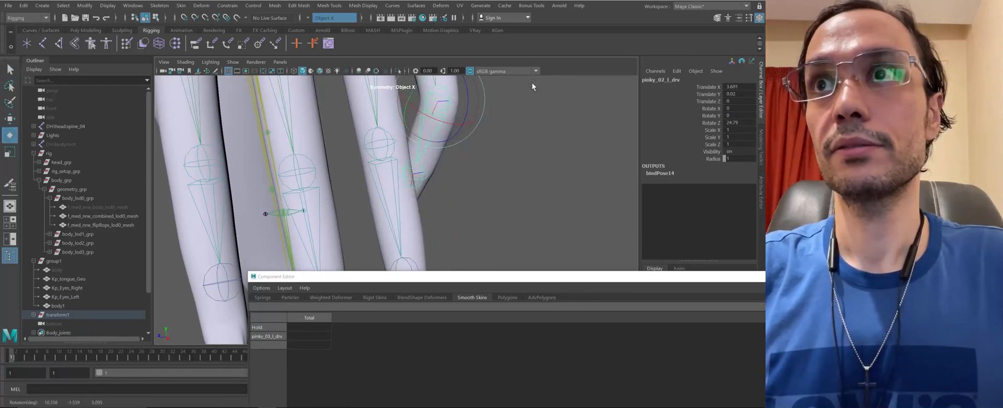
pyautogui.keyDown('alt'); pyautogui.moveTo(532, 83); pyautogui.dragTo(444, 148, button='right'); pyautogui.keyUp('alt')
pyautogui.keyDown('alt'); pyautogui.moveTo(444, 147); pyautogui.dragTo(469, 153); pyautogui.keyUp('alt')
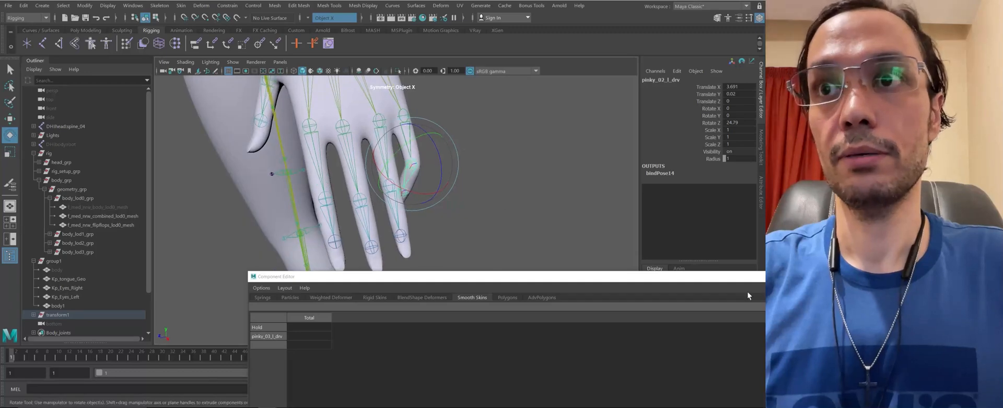
# Close the Component Editor and inspect the bent left pinky from several sides of the hand
pyautogui.moveTo(715, 277); pyautogui.dragTo(463, 293)
pyautogui.click(624, 293)
pyautogui.keyDown('alt'); pyautogui.moveTo(365, 183); pyautogui.dragTo(287, 176, button='right'); pyautogui.keyUp('alt')
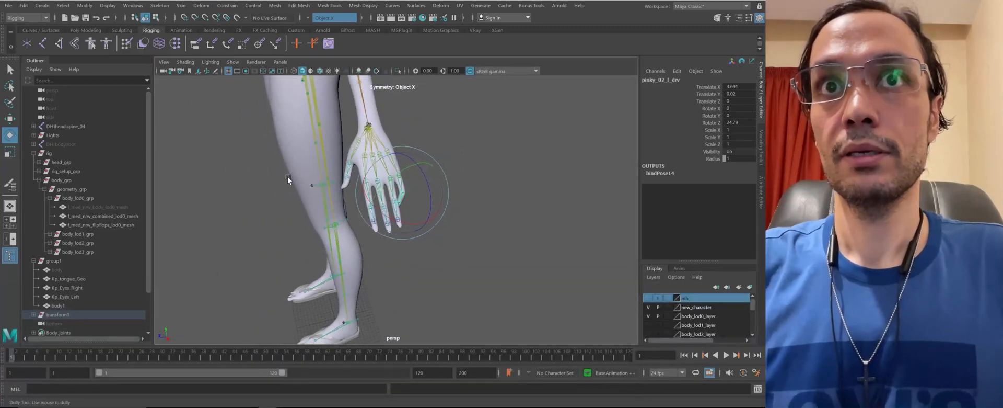
pyautogui.keyDown('alt'); pyautogui.moveTo(387, 177); pyautogui.dragTo(290, 182); pyautogui.keyUp('alt')
pyautogui.keyDown('alt'); pyautogui.moveTo(289, 181); pyautogui.dragTo(340, 259, button='right'); pyautogui.keyUp('alt')
pyautogui.keyDown('alt'); pyautogui.moveTo(438, 259); pyautogui.dragTo(386, 227); pyautogui.keyUp('alt')
pyautogui.keyDown('alt'); pyautogui.moveTo(386, 227); pyautogui.dragTo(426, 290, button='right'); pyautogui.keyUp('alt')
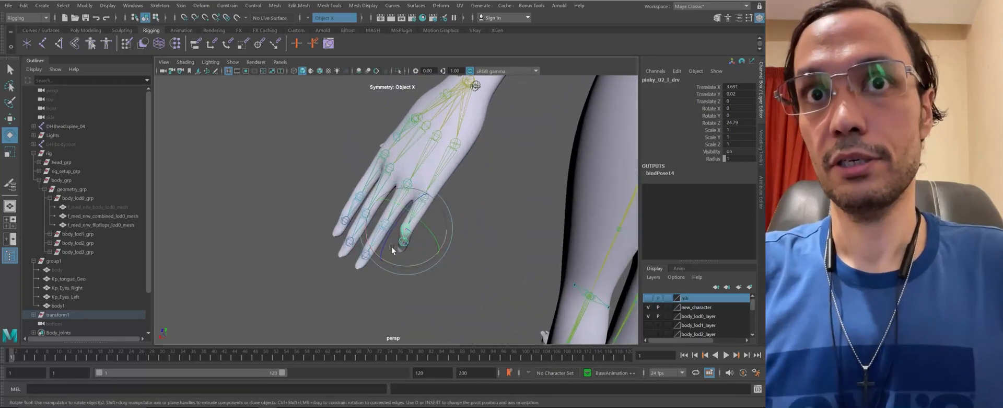
pyautogui.keyDown('alt'); pyautogui.moveTo(392, 248); pyautogui.dragTo(439, 209); pyautogui.keyUp('alt')
# Select the body1 mesh and isolate it in the viewport around the right hand
pyautogui.press('q')
pyautogui.click(384, 276)
pyautogui.keyDown('alt'); pyautogui.moveTo(269, 218); pyautogui.dragTo(214, 241, button='right'); pyautogui.keyUp('alt')
pyautogui.keyDown('alt'); pyautogui.moveTo(214, 241); pyautogui.dragTo(502, 219, button='middle'); pyautogui.keyUp('alt')
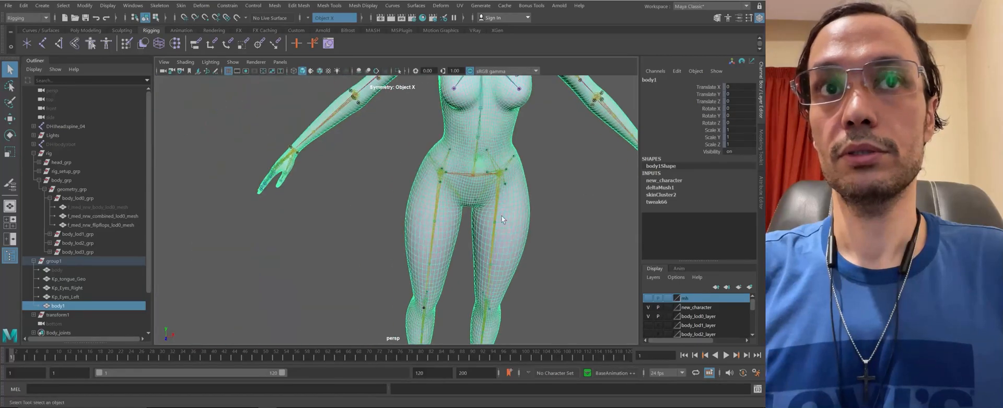
pyautogui.keyDown('alt'); pyautogui.moveTo(220, 215); pyautogui.dragTo(309, 217); pyautogui.keyUp('alt')
pyautogui.keyDown('alt'); pyautogui.moveTo(308, 217); pyautogui.dragTo(366, 197, button='middle'); pyautogui.keyUp('alt')
pyautogui.keyDown('alt'); pyautogui.moveTo(365, 197); pyautogui.dragTo(399, 220); pyautogui.keyUp('alt')
pyautogui.keyDown('alt'); pyautogui.moveTo(376, 236); pyautogui.dragTo(417, 268, button='right'); pyautogui.keyUp('alt')
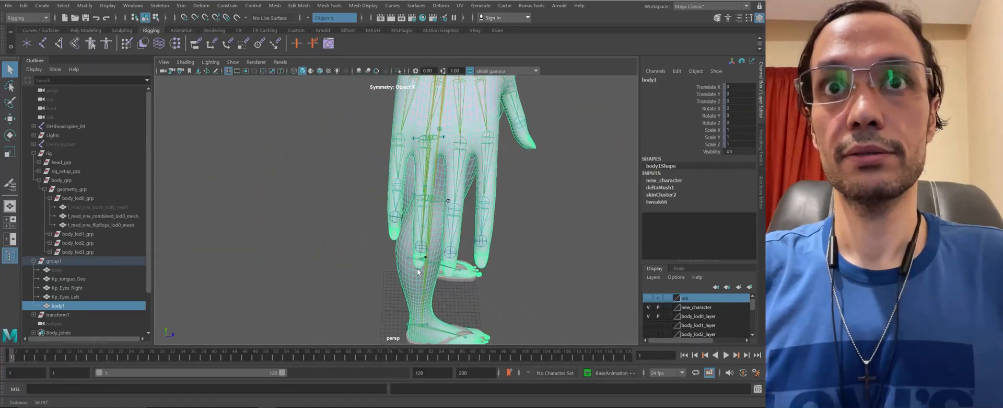
pyautogui.keyDown('alt'); pyautogui.moveTo(417, 269); pyautogui.dragTo(356, 241); pyautogui.keyUp('alt')
pyautogui.click(398, 71)
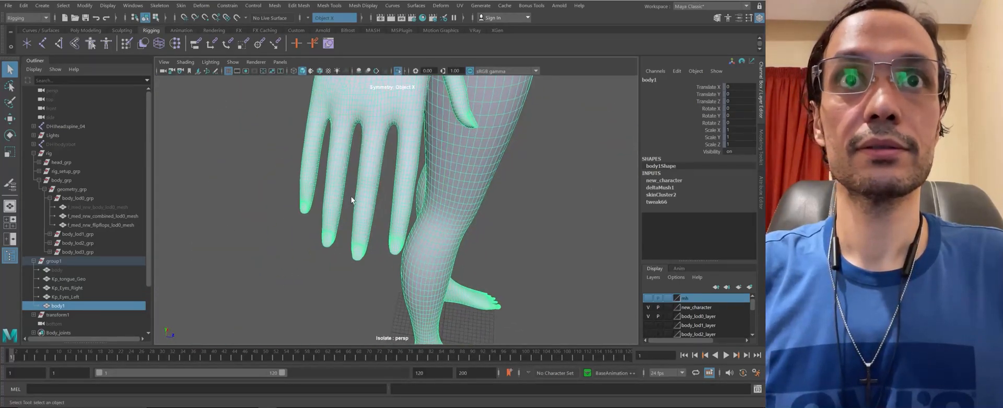
# Check the vertex ring near the right ring fingertip in vertex mode, then return to object mode and end the isolation
pyautogui.keyDown('alt'); pyautogui.moveTo(351, 198); pyautogui.dragTo(305, 269); pyautogui.keyUp('alt')
pyautogui.press('F9')
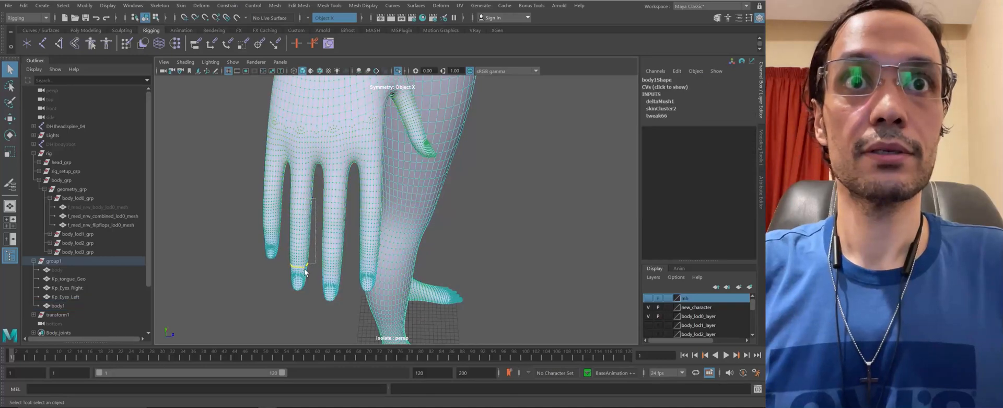
pyautogui.moveTo(321, 212); pyautogui.dragTo(321, 209)
pyautogui.keyDown('alt'); pyautogui.moveTo(320, 209); pyautogui.dragTo(314, 246, button='right'); pyautogui.keyUp('alt')
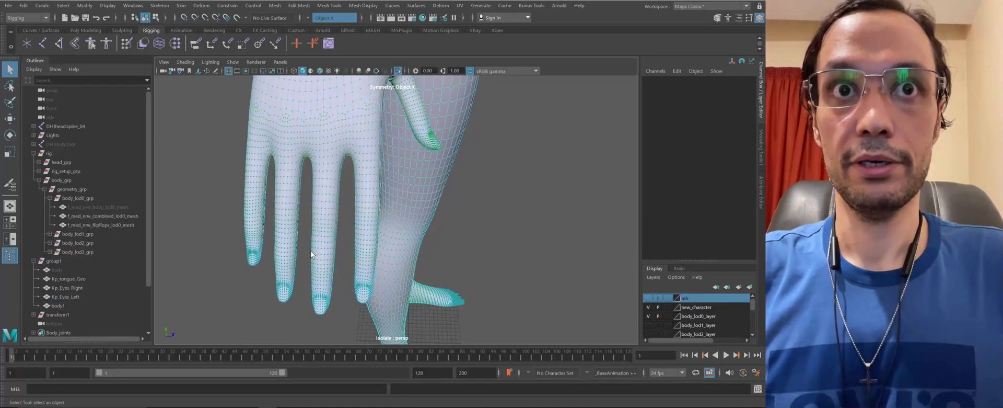
pyautogui.hotkey('ctrl', 'z')
pyautogui.keyDown('alt'); pyautogui.moveTo(294, 278); pyautogui.dragTo(298, 265); pyautogui.keyUp('alt')
pyautogui.keyDown('alt'); pyautogui.moveTo(305, 222); pyautogui.dragTo(316, 242, button='middle'); pyautogui.keyUp('alt')
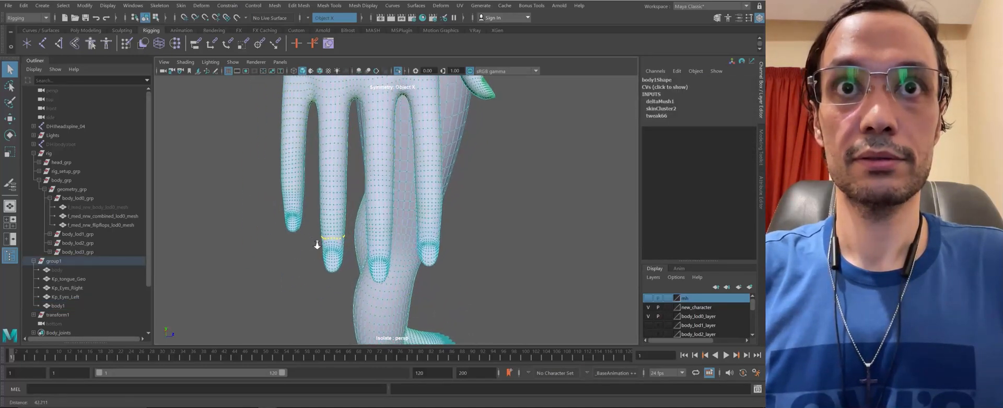
pyautogui.keyDown('alt'); pyautogui.moveTo(315, 242); pyautogui.dragTo(326, 268, button='right'); pyautogui.keyUp('alt')
pyautogui.press('F8')
pyautogui.keyDown('alt'); pyautogui.moveTo(422, 255); pyautogui.dragTo(319, 183, button='right'); pyautogui.keyUp('alt')
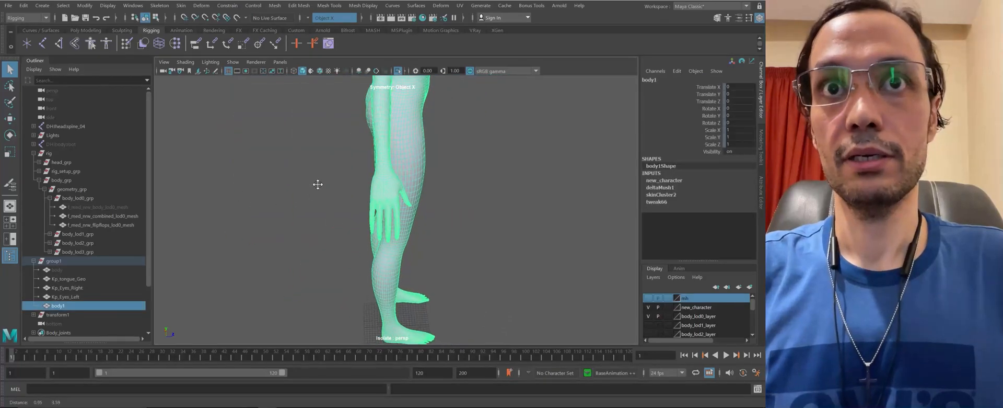
pyautogui.keyDown('alt'); pyautogui.moveTo(318, 183); pyautogui.dragTo(283, 190); pyautogui.keyUp('alt')
pyautogui.click(399, 72)
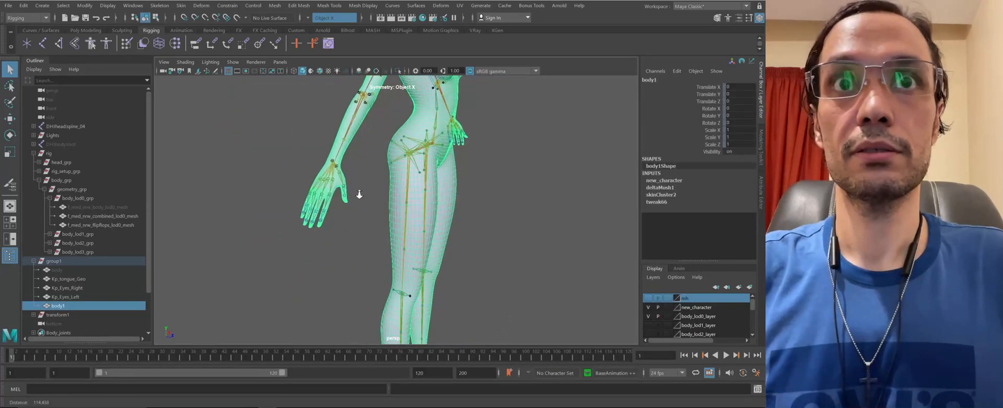
# Test-rotate the right middle finger's base joint middle_01_r_drv and undo the rotation
pyautogui.keyDown('alt'); pyautogui.moveTo(358, 193); pyautogui.dragTo(364, 207, button='right'); pyautogui.keyUp('alt')
pyautogui.keyDown('alt'); pyautogui.moveTo(365, 207); pyautogui.dragTo(389, 216, button='middle'); pyautogui.keyUp('alt')
pyautogui.keyDown('alt'); pyautogui.moveTo(329, 183); pyautogui.dragTo(343, 211, button='right'); pyautogui.keyUp('alt')
pyautogui.click(347, 211)
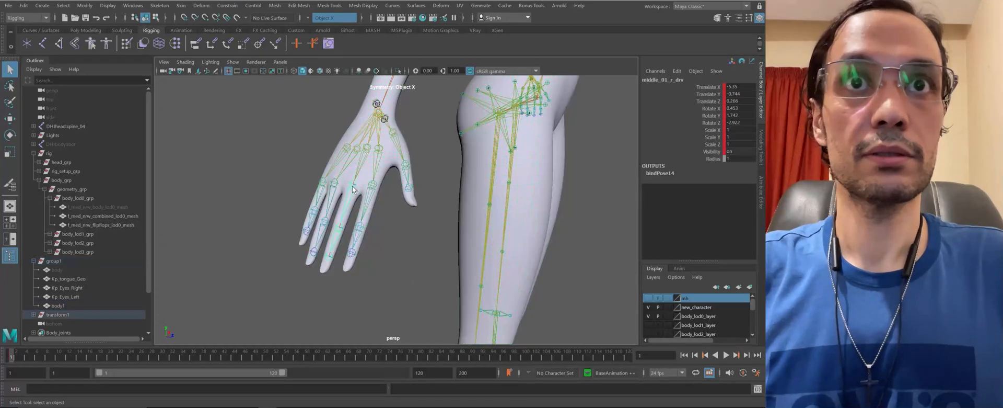
pyautogui.press('e')
pyautogui.moveTo(347, 168); pyautogui.dragTo(335, 139)
pyautogui.hotkey('ctrl', 'z')
# Test-bend the right pinky's middle joint pinky_02_r_drv and restore its original rotation
pyautogui.keyDown('alt'); pyautogui.moveTo(317, 251); pyautogui.dragTo(337, 218); pyautogui.keyUp('alt')
pyautogui.keyDown('alt'); pyautogui.moveTo(336, 218); pyautogui.dragTo(364, 194, button='right'); pyautogui.keyUp('alt')
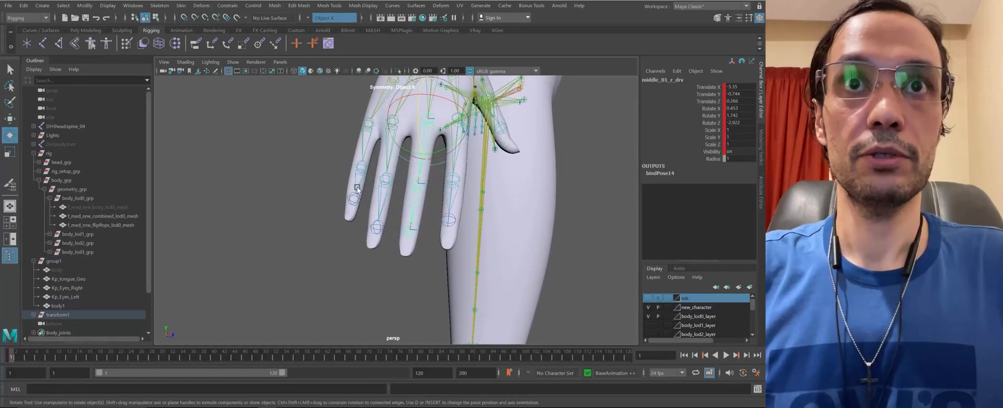
pyautogui.click(358, 189)
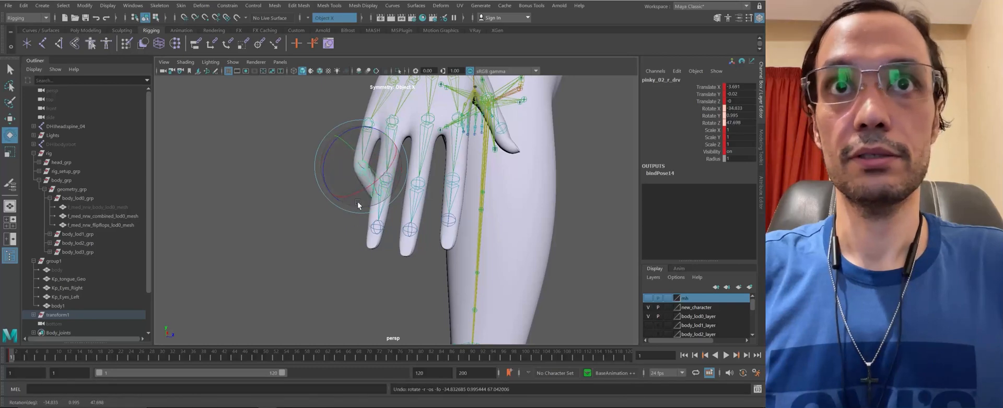
pyautogui.keyDown('alt'); pyautogui.moveTo(359, 206); pyautogui.dragTo(341, 162, button='right'); pyautogui.keyUp('alt')
pyautogui.keyDown('alt'); pyautogui.moveTo(341, 162); pyautogui.dragTo(228, 162); pyautogui.keyUp('alt')
pyautogui.keyDown('alt'); pyautogui.moveTo(228, 162); pyautogui.dragTo(237, 186, button='right'); pyautogui.keyUp('alt')
pyautogui.keyDown('alt'); pyautogui.moveTo(277, 225); pyautogui.dragTo(301, 257); pyautogui.keyUp('alt')
pyautogui.keyDown('alt'); pyautogui.moveTo(301, 256); pyautogui.dragTo(336, 287, button='right'); pyautogui.keyUp('alt')
# Reset the left pinky joint pinky_02_l_drv by setting its Rotate Z to -19.344, taken from the matching right pinky joint
pyautogui.press('q')
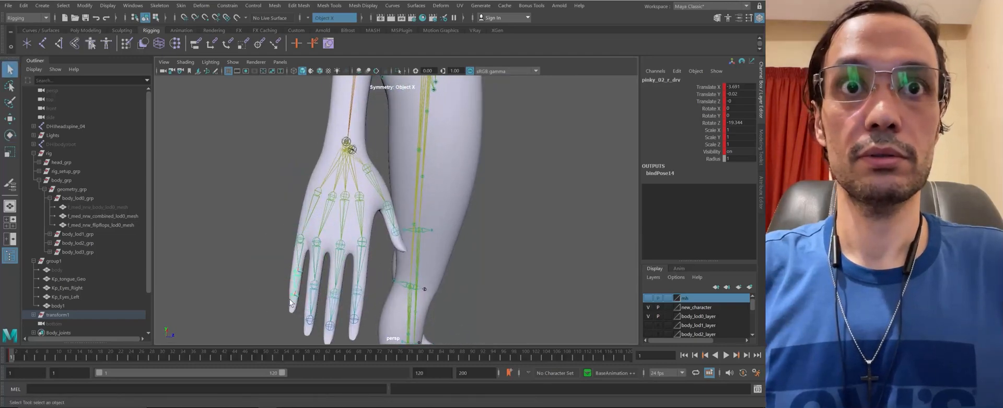
pyautogui.scroll(-3, 325, 218)
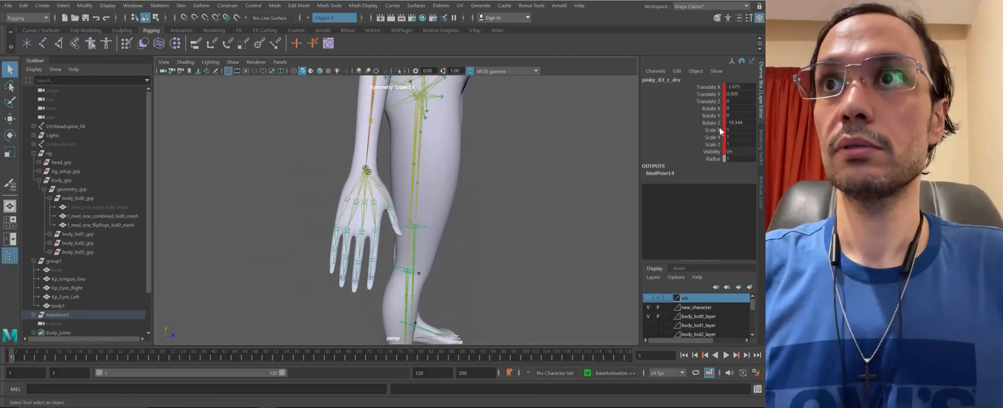
pyautogui.click(739, 122)
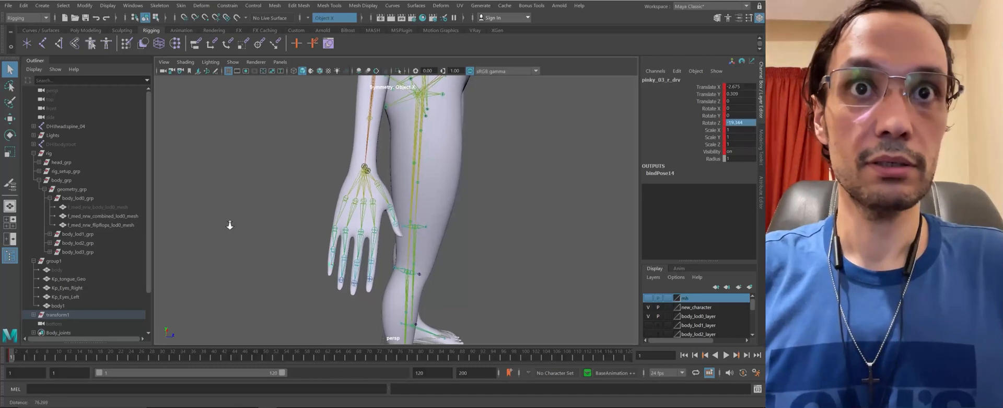
pyautogui.scroll(3, 295, 273)
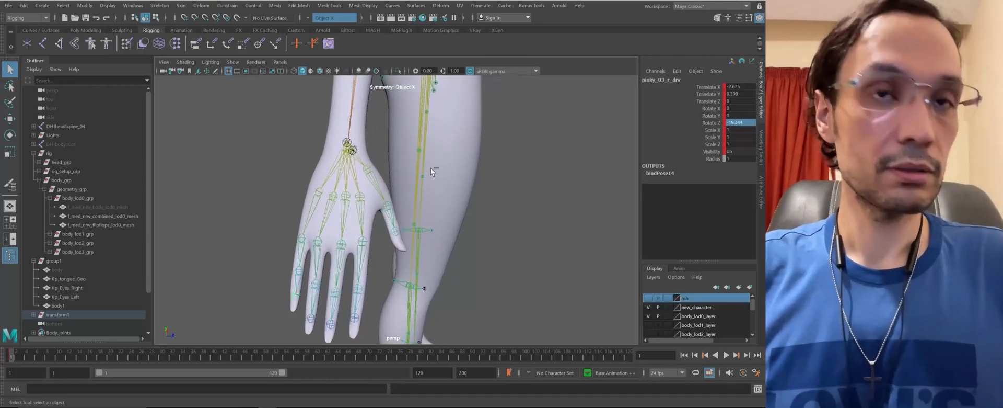
pyautogui.scroll(-5, 431, 167)
pyautogui.keyDown('alt'); pyautogui.moveTo(431, 167); pyautogui.dragTo(340, 170); pyautogui.keyUp('alt')
pyautogui.keyDown('alt'); pyautogui.moveTo(340, 170); pyautogui.dragTo(155, 213, button='middle'); pyautogui.keyUp('alt')
pyautogui.keyDown('alt'); pyautogui.moveTo(155, 212); pyautogui.dragTo(368, 165); pyautogui.keyUp('alt')
pyautogui.keyDown('alt'); pyautogui.moveTo(368, 165); pyautogui.dragTo(340, 251, button='middle'); pyautogui.keyUp('alt')
pyautogui.scroll(3, 341, 251)
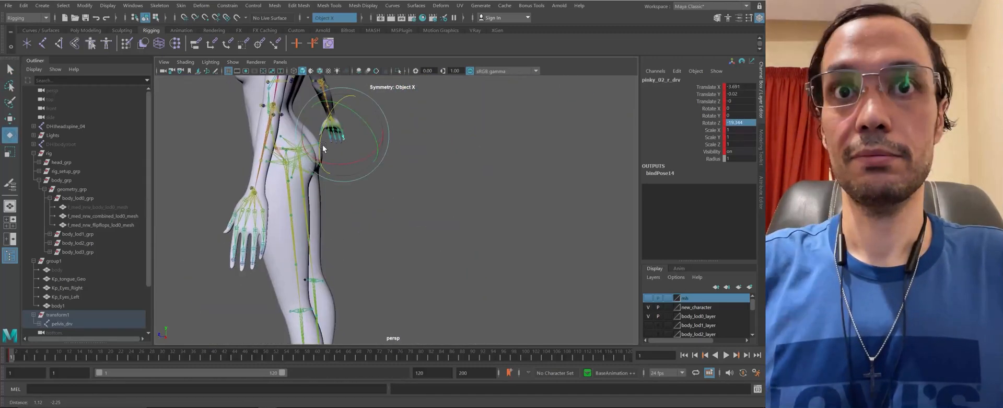
pyautogui.scroll(3, 321, 144)
pyautogui.keyDown('alt'); pyautogui.moveTo(321, 144); pyautogui.dragTo(394, 205); pyautogui.keyUp('alt')
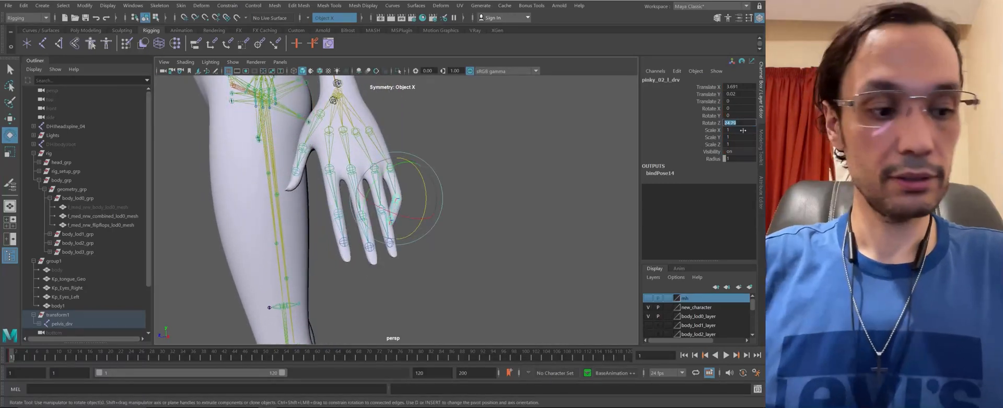
pyautogui.write('-19.344')
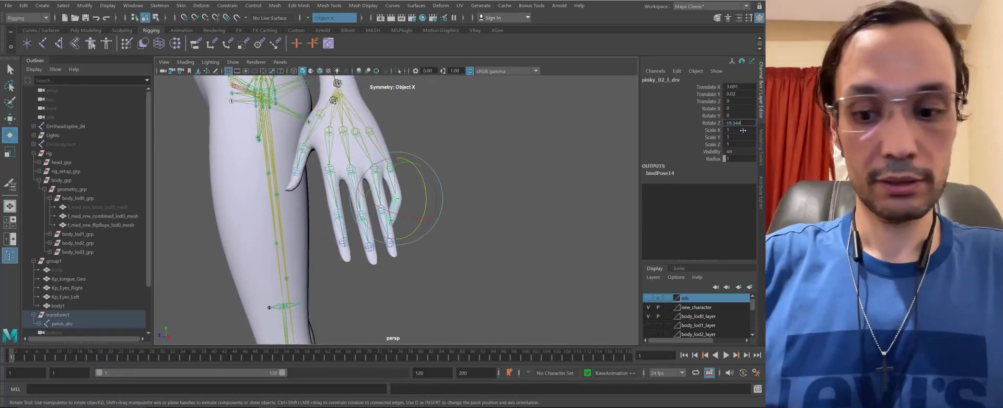
# Set the preferred angle for the skeleton from its root joint pelvis_drv
pyautogui.scroll(-5, 449, 201)
pyautogui.keyDown('alt'); pyautogui.moveTo(400, 142); pyautogui.dragTo(431, 215, button='middle'); pyautogui.keyUp('alt')
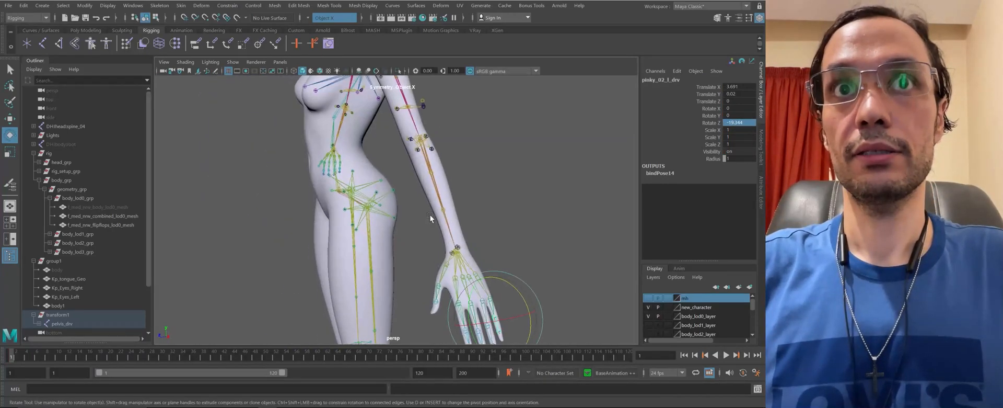
pyautogui.keyDown('alt'); pyautogui.moveTo(431, 214); pyautogui.dragTo(397, 209); pyautogui.keyUp('alt')
pyautogui.scroll(-6, 398, 209)
pyautogui.keyDown('alt'); pyautogui.moveTo(366, 225); pyautogui.dragTo(358, 256, button='middle'); pyautogui.keyUp('alt')
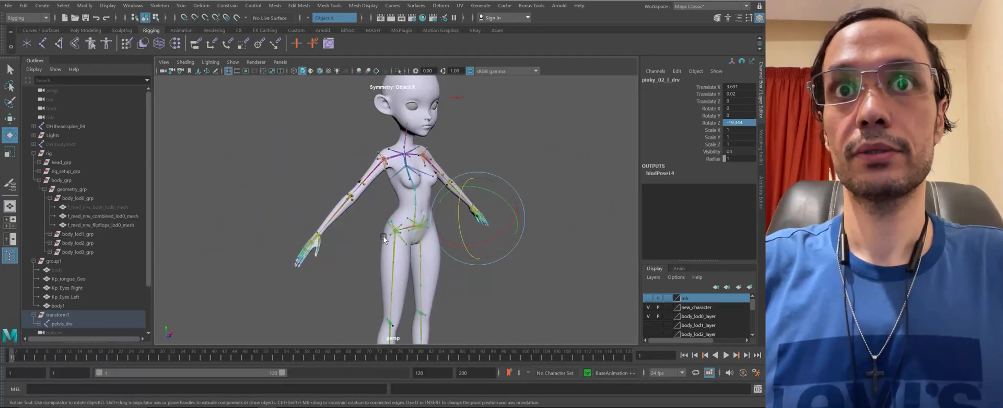
pyautogui.click(356, 254)
pyautogui.keyDown('alt'); pyautogui.moveTo(355, 254); pyautogui.dragTo(404, 225); pyautogui.keyUp('alt')
pyautogui.click(402, 234)
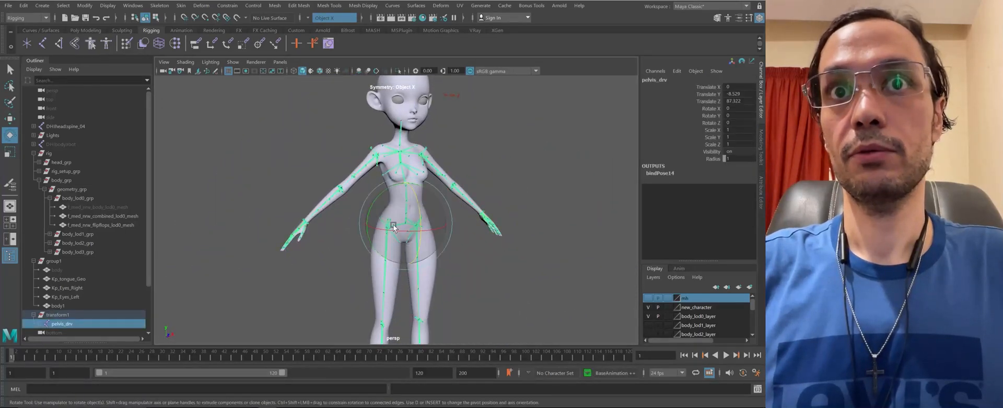
pyautogui.scroll(5, 402, 234)
pyautogui.press('w')
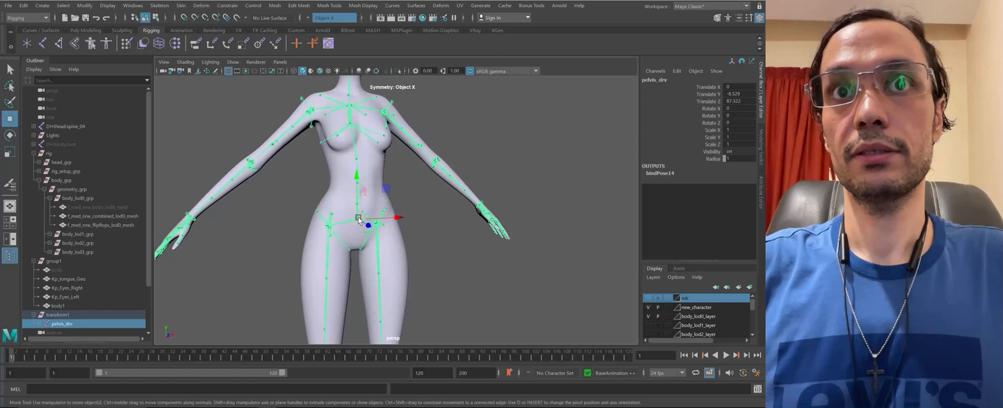
pyautogui.rightClick(359, 217)
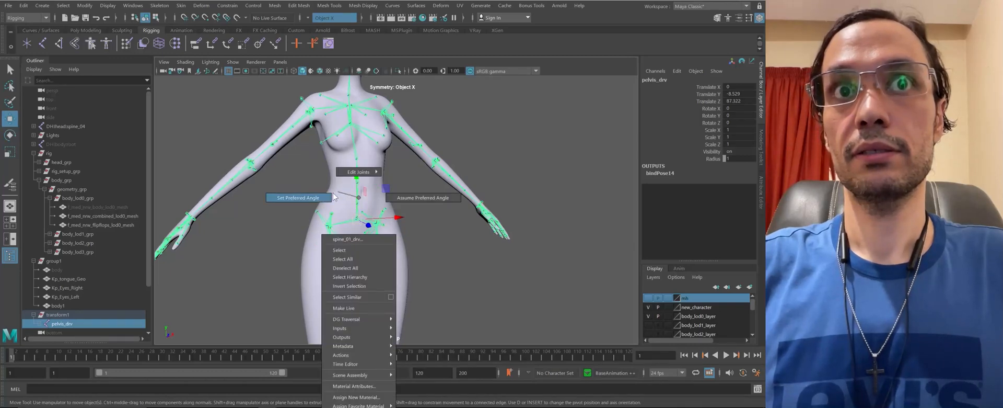
pyautogui.click(304, 197)
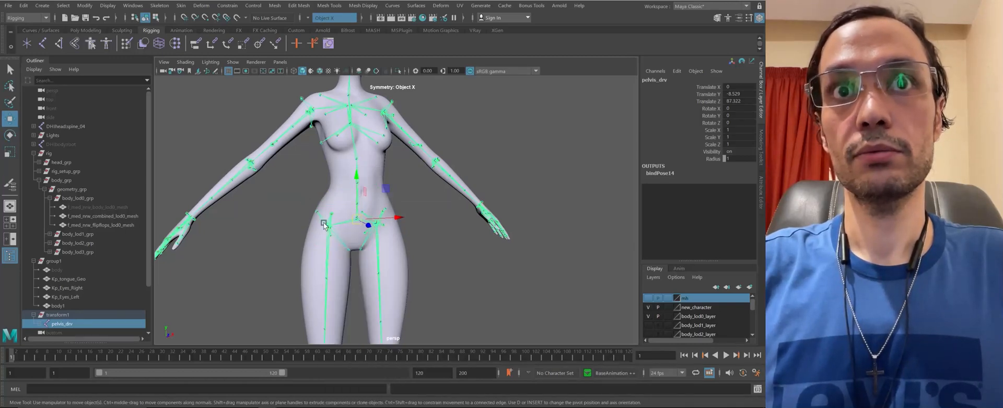
# Bend the left index base joint index_01_l_drv and return it to rest with Assume Preferred Angle
pyautogui.keyDown('alt'); pyautogui.moveTo(335, 222); pyautogui.dragTo(288, 235); pyautogui.keyUp('alt')
pyautogui.scroll(5, 462, 245)
pyautogui.keyDown('alt'); pyautogui.moveTo(462, 244); pyautogui.dragTo(435, 230, button='middle'); pyautogui.keyUp('alt')
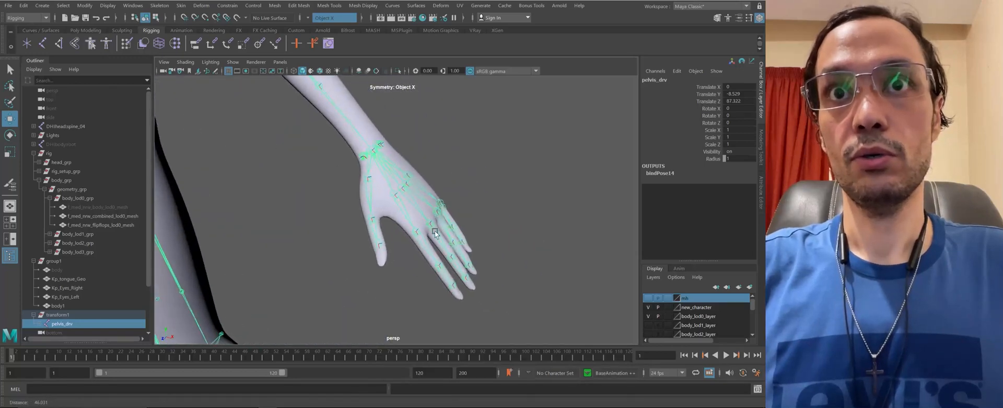
pyautogui.scroll(3, 438, 251)
pyautogui.click(448, 257)
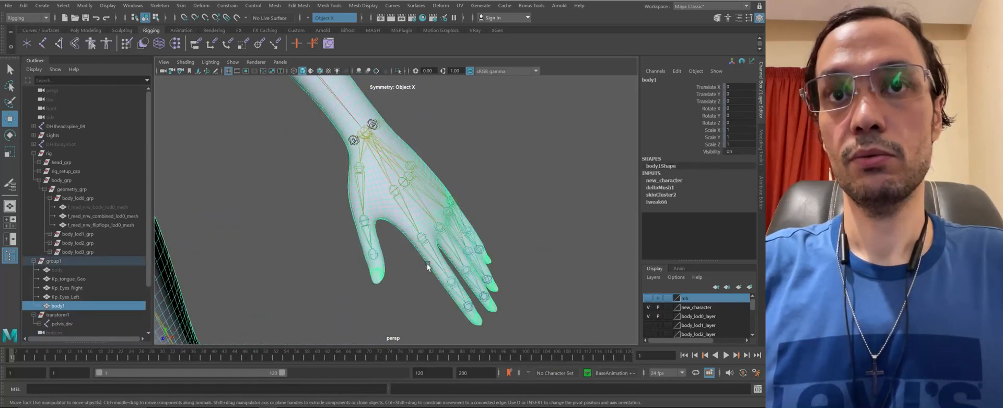
pyautogui.click(438, 242)
pyautogui.press('e')
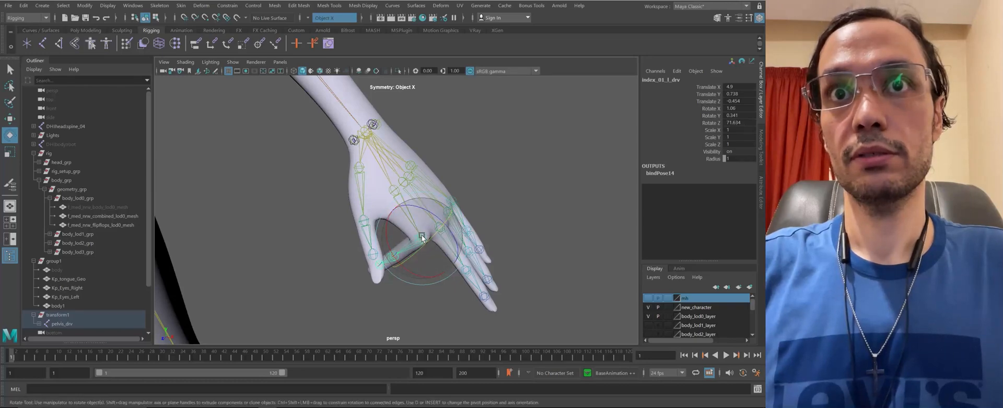
pyautogui.moveTo(421, 234); pyautogui.dragTo(470, 206, button='right')
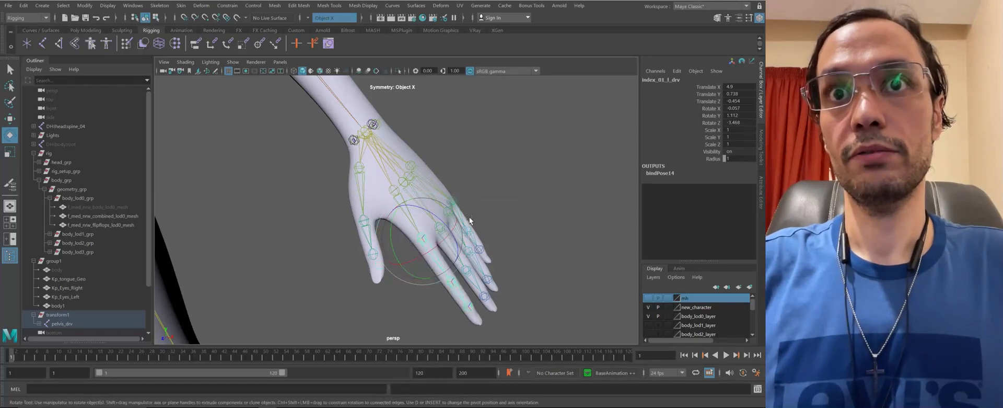
# Bend the left pinky's tip joint pinky_03_l_drv and return it to rest with Assume Preferred Angle
pyautogui.keyDown('alt'); pyautogui.moveTo(469, 217); pyautogui.dragTo(398, 197); pyautogui.keyUp('alt')
pyautogui.keyDown('alt'); pyautogui.moveTo(397, 197); pyautogui.dragTo(422, 244, button='right'); pyautogui.keyUp('alt')
pyautogui.click(411, 244)
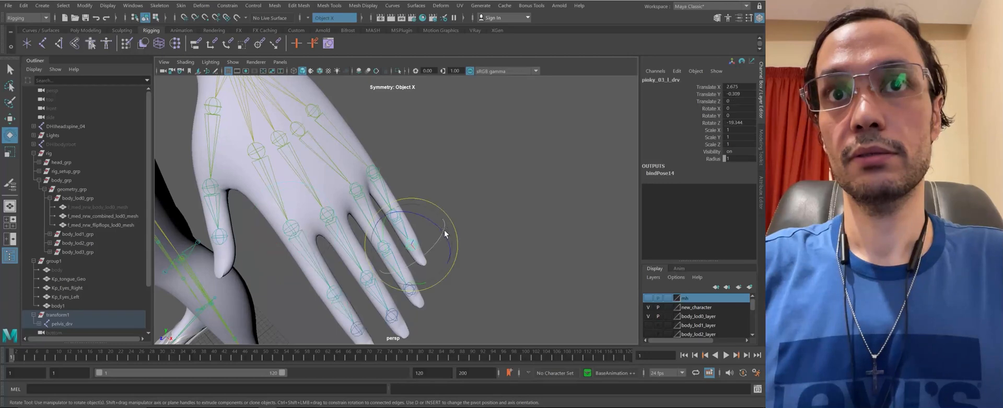
pyautogui.moveTo(437, 223); pyautogui.dragTo(423, 245)
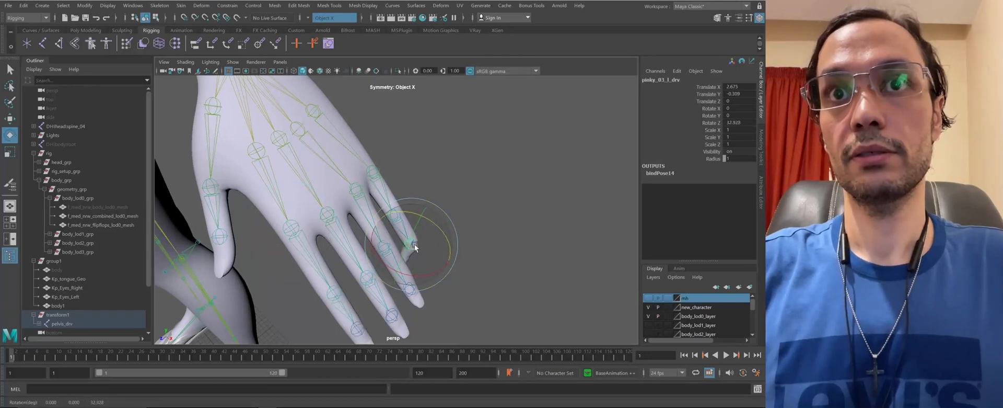
pyautogui.rightClick(415, 245)
pyautogui.moveTo(417, 208); pyautogui.dragTo(416, 169, button='right')
pyautogui.keyDown('alt'); pyautogui.moveTo(423, 189); pyautogui.dragTo(262, 156, button='right'); pyautogui.keyUp('alt')
pyautogui.keyDown('alt'); pyautogui.moveTo(261, 156); pyautogui.dragTo(292, 160); pyautogui.keyUp('alt')
pyautogui.keyDown('alt'); pyautogui.moveTo(292, 160); pyautogui.dragTo(439, 163, button='middle'); pyautogui.keyUp('alt')
pyautogui.keyDown('alt'); pyautogui.moveTo(439, 163); pyautogui.dragTo(296, 187, button='right'); pyautogui.keyUp('alt')
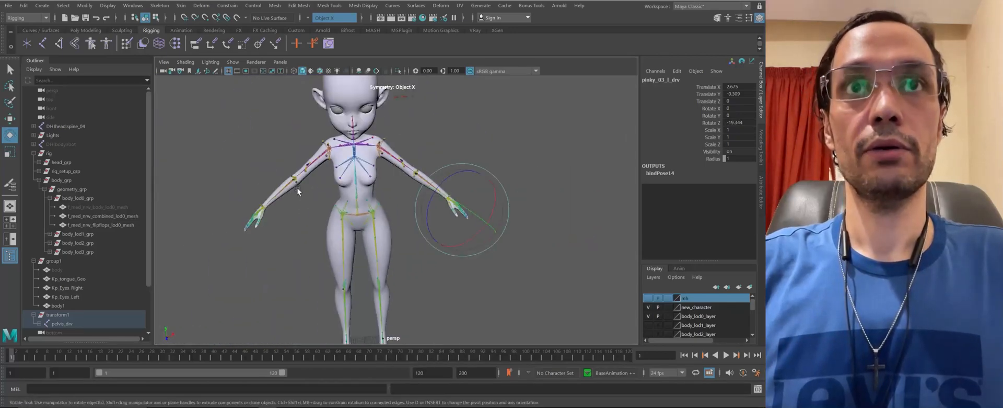
# Save the scene and delete the flip-flop mesh f_med_nrw_flipflops_lod0_mesh from the character's feet
pyautogui.hotkey('ctrl', 's')
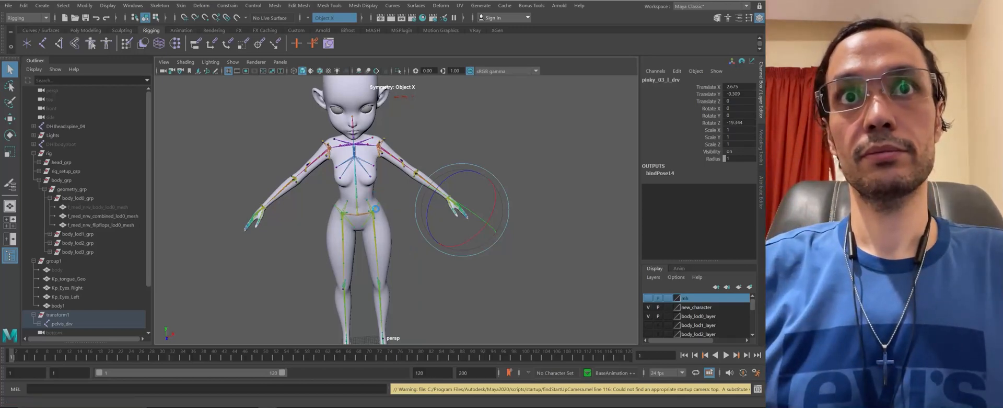
pyautogui.keyDown('alt'); pyautogui.moveTo(407, 312); pyautogui.dragTo(440, 175, button='middle'); pyautogui.keyUp('alt')
pyautogui.keyDown('alt'); pyautogui.moveTo(441, 183); pyautogui.dragTo(390, 296); pyautogui.keyUp('alt')
pyautogui.click(319, 283)
pyautogui.keyDown('alt'); pyautogui.moveTo(311, 241); pyautogui.dragTo(357, 193, button='middle'); pyautogui.keyUp('alt')
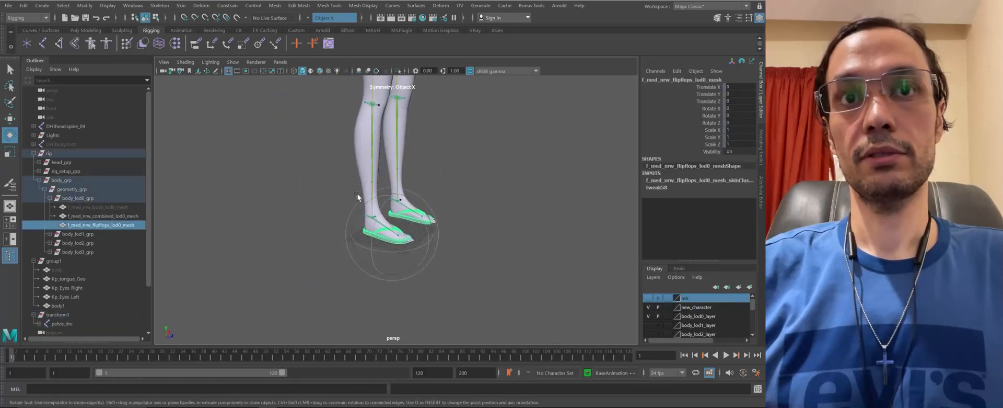
pyautogui.keyDown('alt'); pyautogui.moveTo(357, 193); pyautogui.dragTo(372, 266, button='right'); pyautogui.keyUp('alt')
pyautogui.keyDown('alt'); pyautogui.moveTo(360, 235); pyautogui.dragTo(353, 222); pyautogui.keyUp('alt')
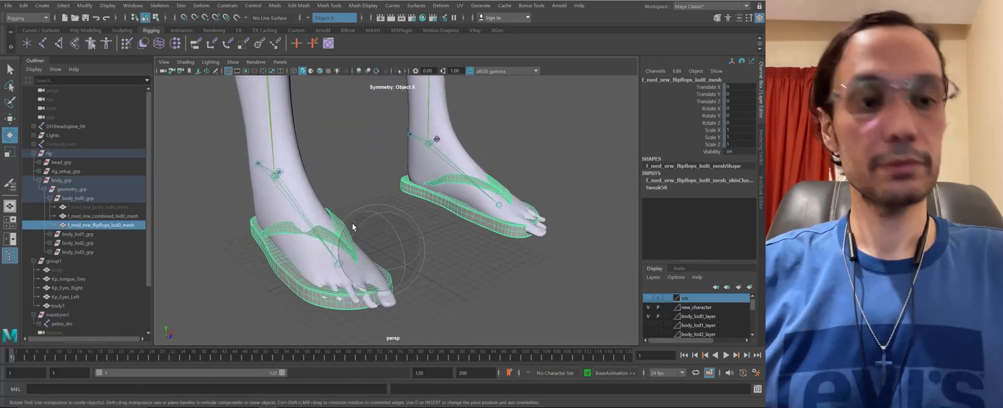
pyautogui.scroll(3, 362, 219)
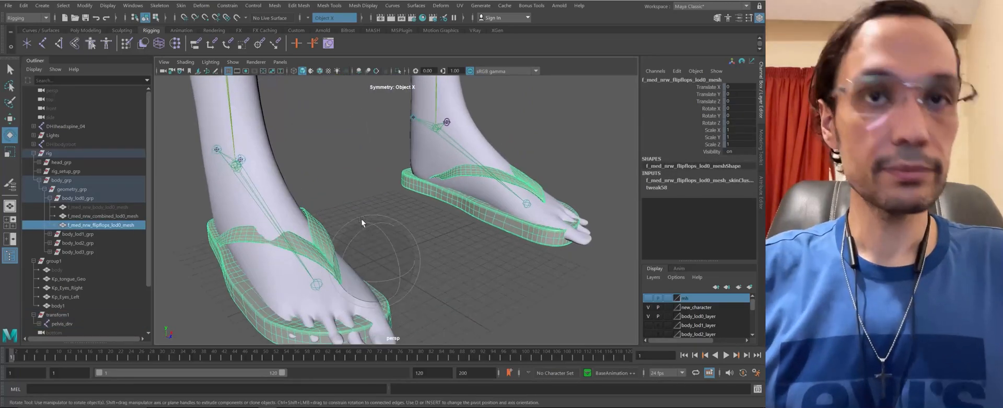
pyautogui.scroll(-4, 419, 221)
pyautogui.keyDown('alt'); pyautogui.moveTo(432, 199); pyautogui.dragTo(434, 237, button='middle'); pyautogui.keyUp('alt')
pyautogui.press('Delete')
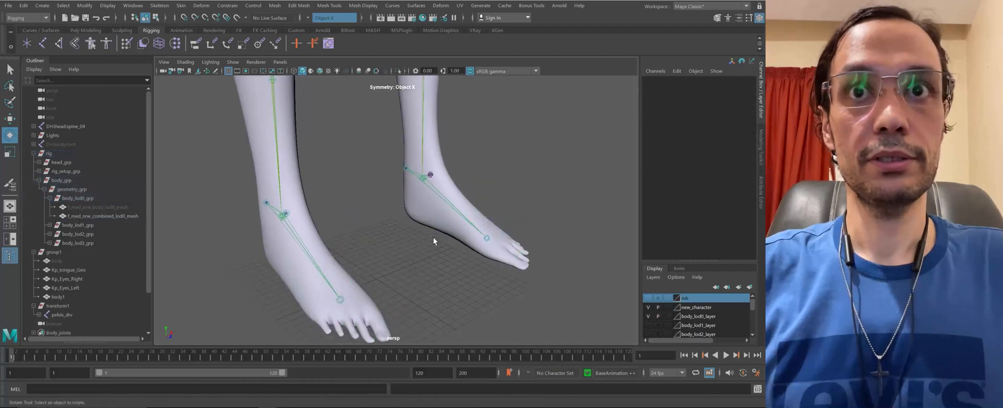
pyautogui.keyDown('alt'); pyautogui.moveTo(434, 237); pyautogui.dragTo(378, 152, button='right'); pyautogui.keyUp('alt')
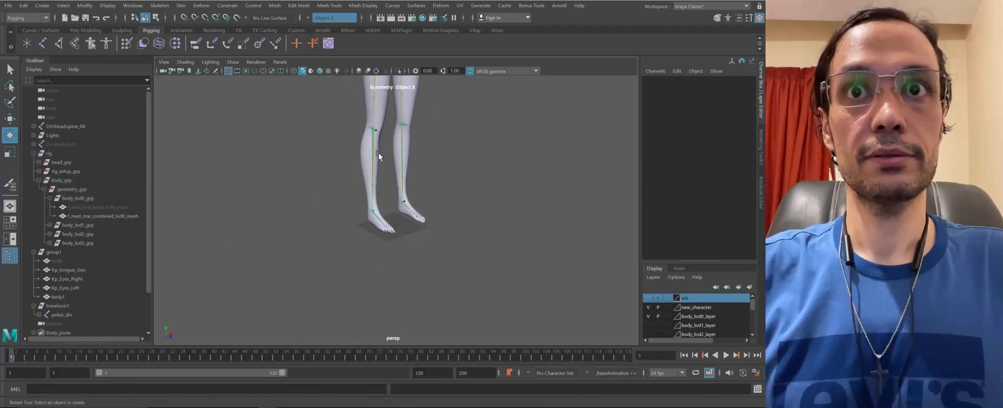
# Test the left shoulder's deformation by rotating upperarm_l_drv, and undo the rotation
pyautogui.keyDown('alt'); pyautogui.moveTo(379, 153); pyautogui.dragTo(422, 262, button='middle'); pyautogui.keyUp('alt')
pyautogui.keyDown('alt'); pyautogui.moveTo(422, 262); pyautogui.dragTo(420, 212, button='right'); pyautogui.keyUp('alt')
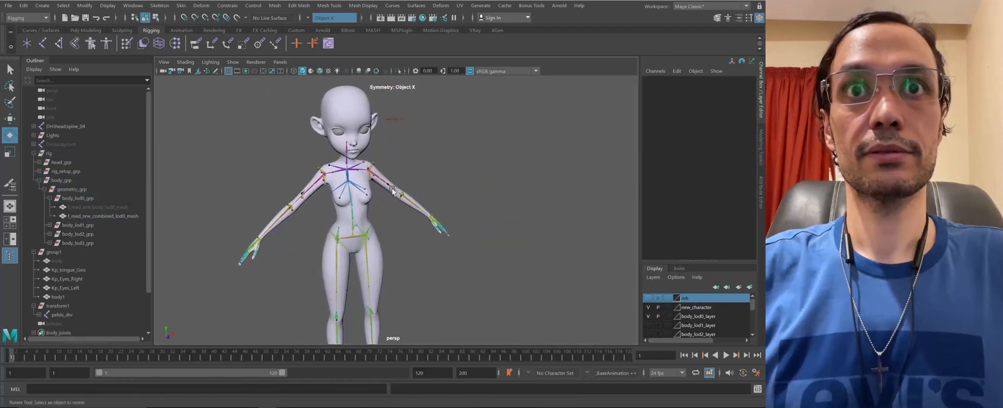
pyautogui.click(370, 169)
pyautogui.keyDown('alt'); pyautogui.moveTo(371, 171); pyautogui.dragTo(422, 252, button='middle'); pyautogui.keyUp('alt')
pyautogui.keyDown('alt'); pyautogui.moveTo(422, 252); pyautogui.dragTo(431, 234); pyautogui.keyUp('alt')
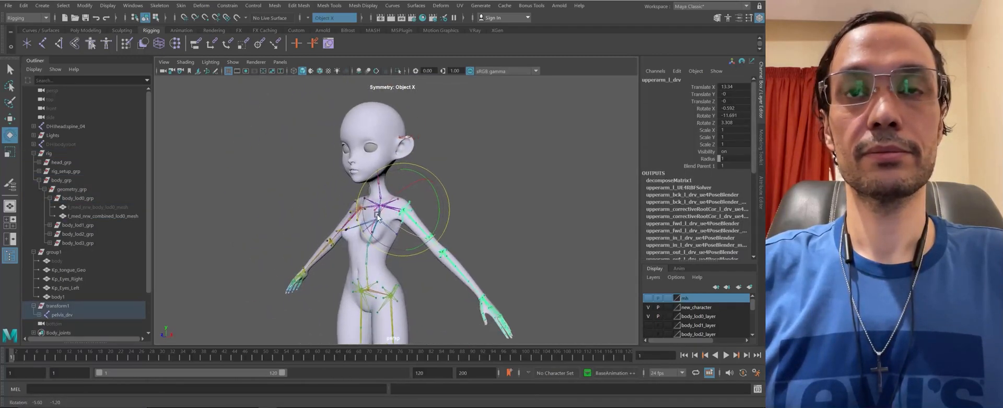
pyautogui.keyDown('alt'); pyautogui.moveTo(437, 231); pyautogui.dragTo(489, 229, button='right'); pyautogui.keyUp('alt')
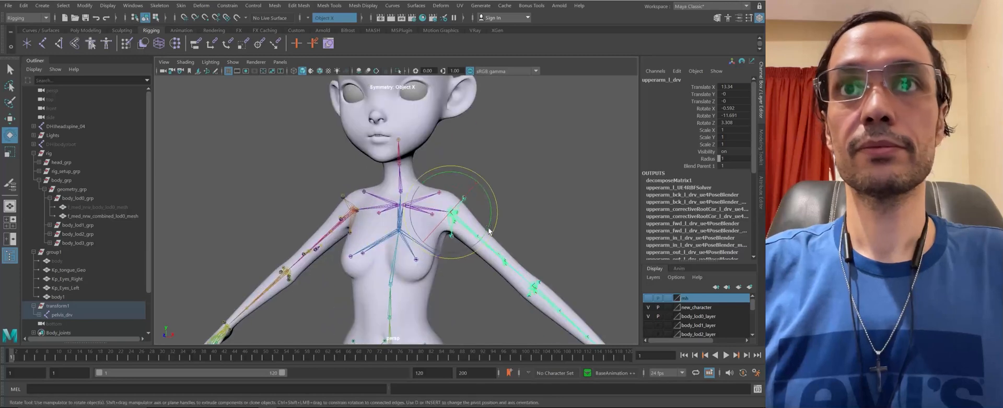
pyautogui.moveTo(489, 230); pyautogui.dragTo(482, 109)
pyautogui.hotkey('ctrl', 'z')
# Test the torso's deformation by rotating spine_04_drv about -47 degrees on X, and undo the rotation
pyautogui.keyDown('alt'); pyautogui.moveTo(431, 290); pyautogui.dragTo(478, 290); pyautogui.keyUp('alt')
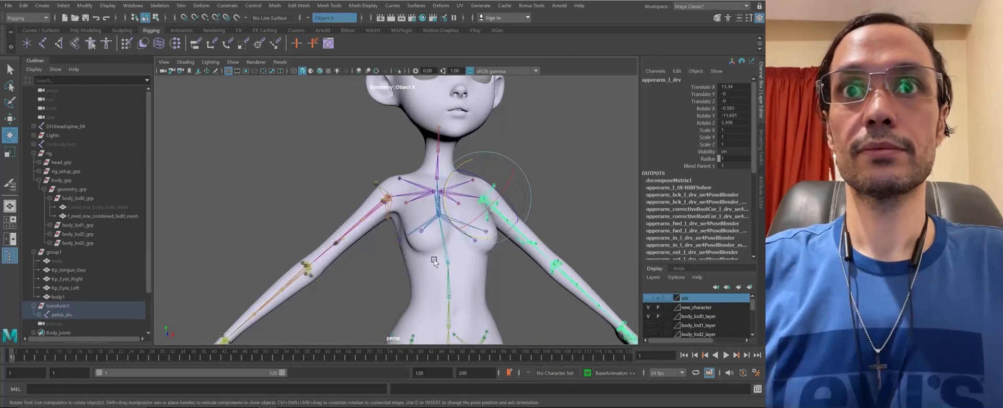
pyautogui.click(435, 260)
pyautogui.keyDown('alt'); pyautogui.moveTo(435, 260); pyautogui.dragTo(399, 220, button='middle'); pyautogui.keyUp('alt')
pyautogui.moveTo(399, 223); pyautogui.dragTo(437, 228)
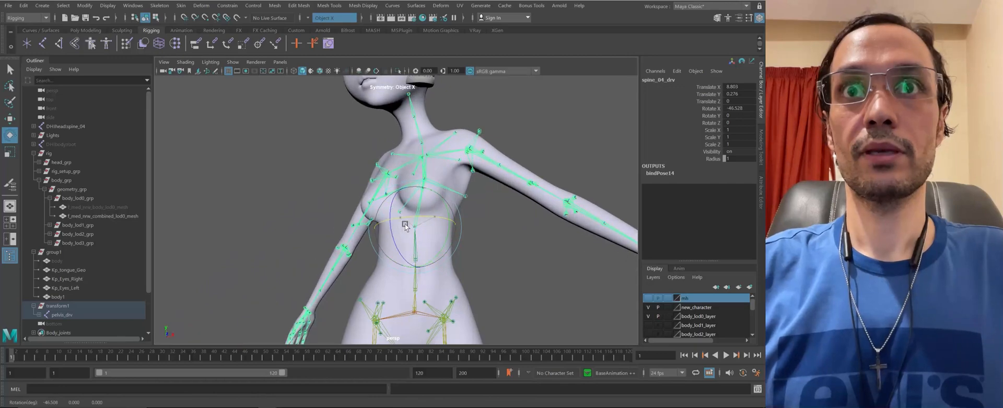
pyautogui.hotkey('ctrl', 'z')
# Test the waist's deformation by rotating the lower spine joint just above the navel, and undo the rotation
pyautogui.keyDown('alt'); pyautogui.moveTo(437, 228); pyautogui.dragTo(429, 221, button='middle'); pyautogui.keyUp('alt')
pyautogui.keyDown('alt'); pyautogui.moveTo(430, 222); pyautogui.dragTo(460, 236, button='right'); pyautogui.keyUp('alt')
pyautogui.moveTo(371, 233); pyautogui.dragTo(420, 247)
pyautogui.keyDown('alt'); pyautogui.moveTo(420, 247); pyautogui.dragTo(438, 243); pyautogui.keyUp('alt')
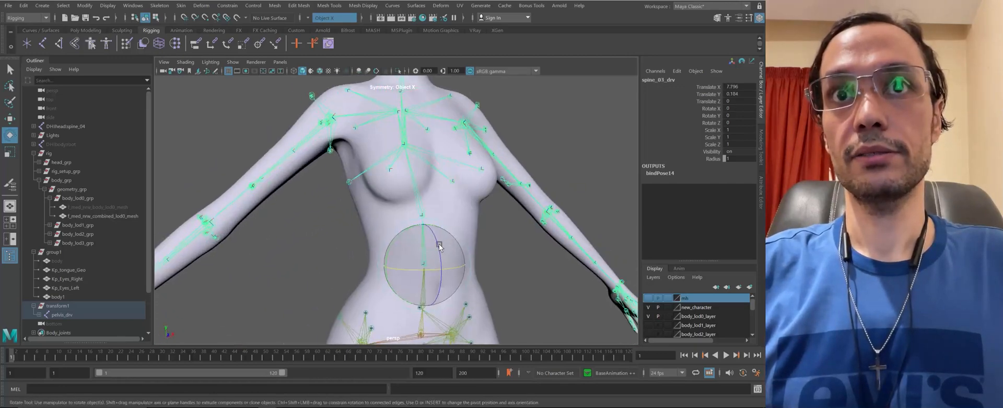
pyautogui.keyDown('alt'); pyautogui.moveTo(438, 243); pyautogui.dragTo(374, 205, button='middle'); pyautogui.keyUp('alt')
pyautogui.moveTo(368, 204); pyautogui.dragTo(372, 293)
pyautogui.hotkey('ctrl', 'z')
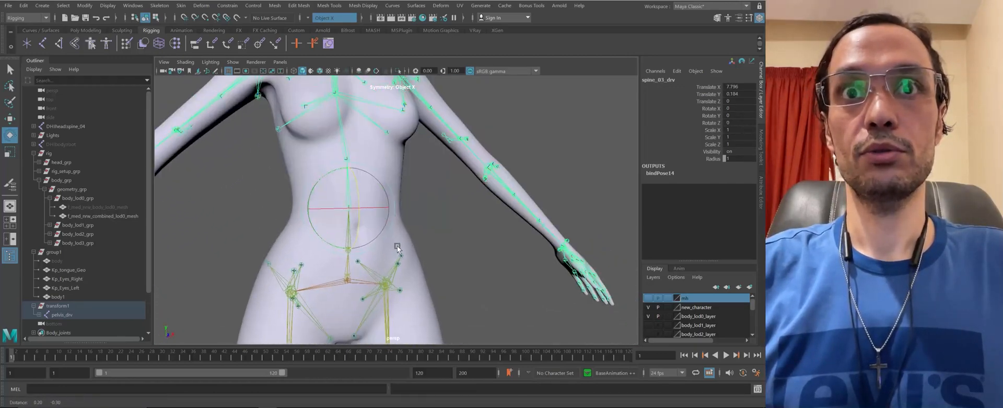
# Swing thigh_l_drv about -71 degrees on Y to test the hip and buttock deformation, and undo the rotations
pyautogui.keyDown('alt'); pyautogui.moveTo(367, 339); pyautogui.dragTo(345, 287, button='middle'); pyautogui.keyUp('alt')
pyautogui.moveTo(393, 275); pyautogui.dragTo(360, 258)
pyautogui.keyDown('alt'); pyautogui.moveTo(411, 234); pyautogui.dragTo(391, 244); pyautogui.keyUp('alt')
pyautogui.keyDown('alt'); pyautogui.moveTo(391, 244); pyautogui.dragTo(397, 212, button='middle'); pyautogui.keyUp('alt')
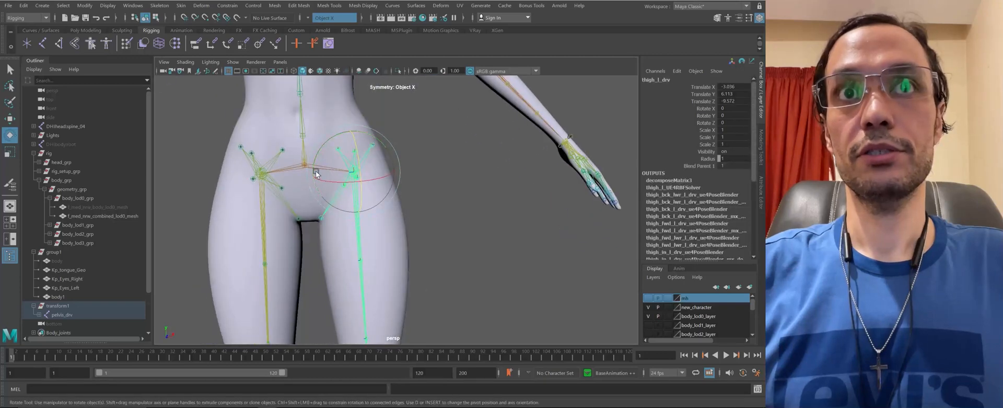
pyautogui.moveTo(316, 170); pyautogui.dragTo(246, 220)
pyautogui.keyDown('alt'); pyautogui.moveTo(409, 177); pyautogui.dragTo(422, 245, button='middle'); pyautogui.keyUp('alt')
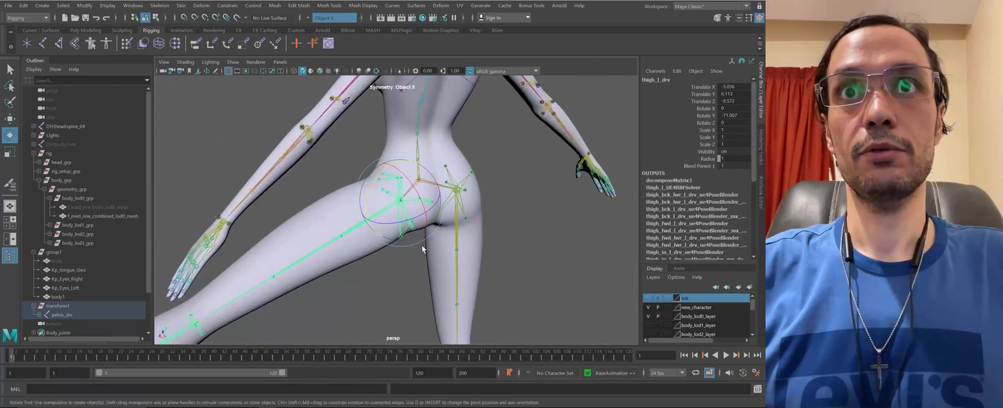
pyautogui.keyDown('alt'); pyautogui.moveTo(422, 244); pyautogui.dragTo(396, 218); pyautogui.keyUp('alt')
pyautogui.moveTo(429, 181)
pyautogui.mouseDown()
pyautogui.moveTo(416, 186)
pyautogui.moveTo(442, 185)
pyautogui.mouseUp()
pyautogui.hotkey('ctrl', 'z')
pyautogui.hotkey('ctrl', 'z')
# Swing thigh_l_drv about -77 degrees on Z to test the left hip's bend, and undo the rotation
pyautogui.keyDown('alt'); pyautogui.moveTo(442, 266); pyautogui.dragTo(428, 297); pyautogui.keyUp('alt')
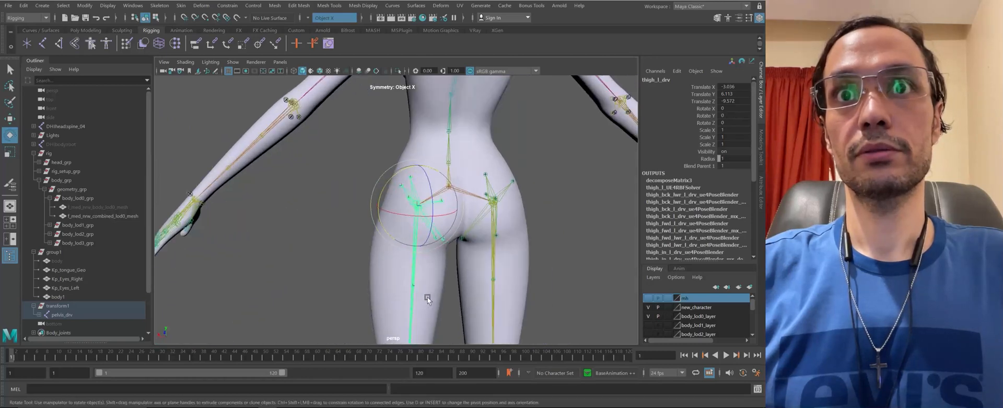
pyautogui.keyDown('alt'); pyautogui.moveTo(258, 198); pyautogui.dragTo(486, 156); pyautogui.keyUp('alt')
pyautogui.hotkey('ctrl', 'z')
pyautogui.hotkey('ctrl', 'z')
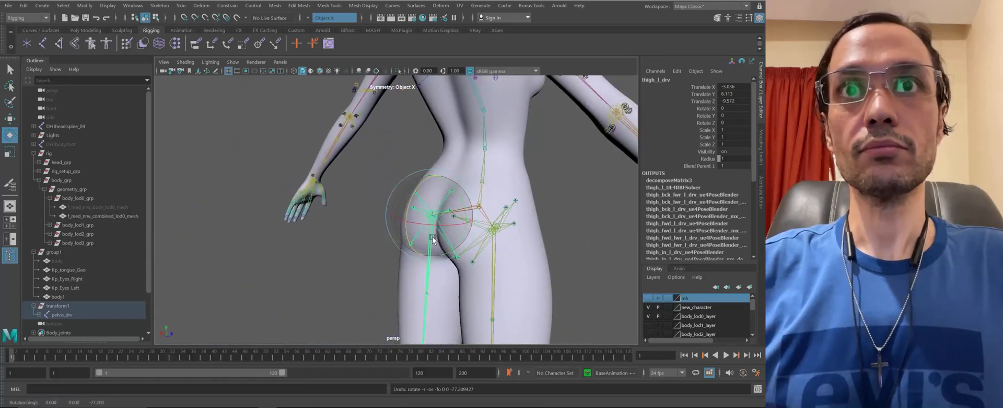
# Swing thigh_r_drv about -73 degrees on Z to test the right hip's bend, and undo the rotation
pyautogui.keyDown('alt'); pyautogui.moveTo(431, 237); pyautogui.dragTo(430, 211, button='middle'); pyautogui.keyUp('alt')
pyautogui.keyDown('alt'); pyautogui.moveTo(430, 211); pyautogui.dragTo(449, 236); pyautogui.keyUp('alt')
pyautogui.click(445, 210)
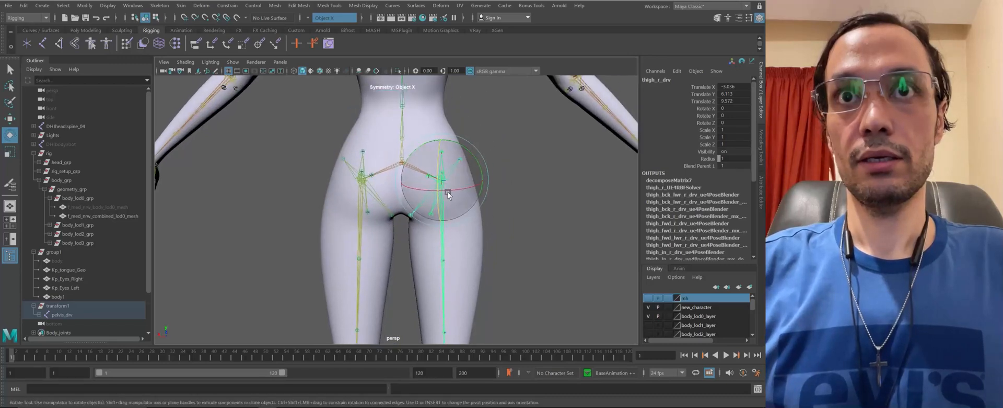
pyautogui.moveTo(446, 183); pyautogui.dragTo(442, 121)
pyautogui.keyDown('alt'); pyautogui.moveTo(440, 136); pyautogui.dragTo(340, 172); pyautogui.keyUp('alt')
pyautogui.hotkey('ctrl', 'z')
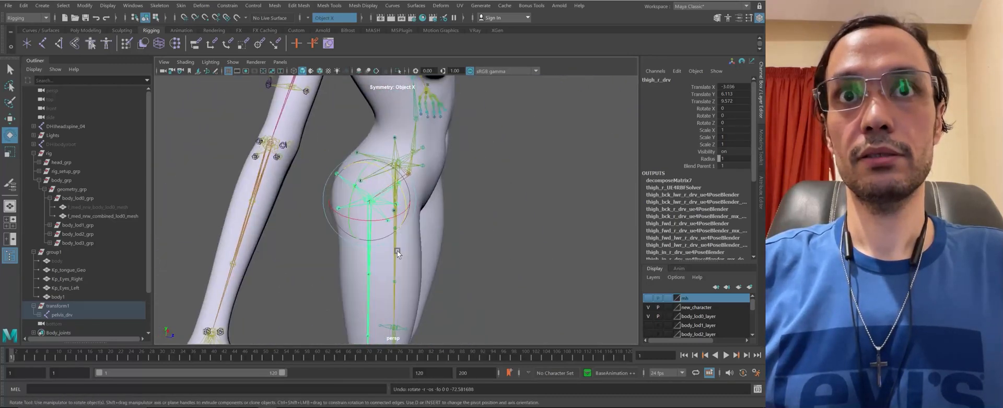
# Bend the right knee by rotating calf_r_drv about -91 degrees on Z to test its deformation, and undo the bend
pyautogui.keyDown('alt'); pyautogui.moveTo(398, 250); pyautogui.dragTo(390, 141, button='middle'); pyautogui.keyUp('alt')
pyautogui.scroll(-4, 389, 209)
pyautogui.keyDown('alt'); pyautogui.moveTo(408, 287); pyautogui.dragTo(355, 296); pyautogui.keyUp('alt')
pyautogui.keyDown('alt'); pyautogui.moveTo(355, 296); pyautogui.dragTo(357, 275, button='middle'); pyautogui.keyUp('alt')
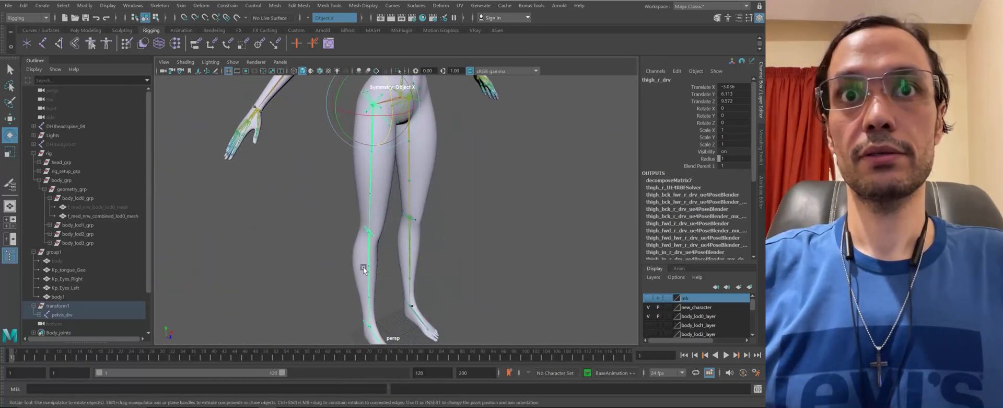
pyautogui.click(367, 265)
pyautogui.keyDown('alt'); pyautogui.moveTo(365, 261); pyautogui.dragTo(389, 231); pyautogui.keyUp('alt')
pyautogui.keyDown('alt'); pyautogui.moveTo(389, 231); pyautogui.dragTo(400, 211, button='middle'); pyautogui.keyUp('alt')
pyautogui.moveTo(402, 196); pyautogui.dragTo(419, 312)
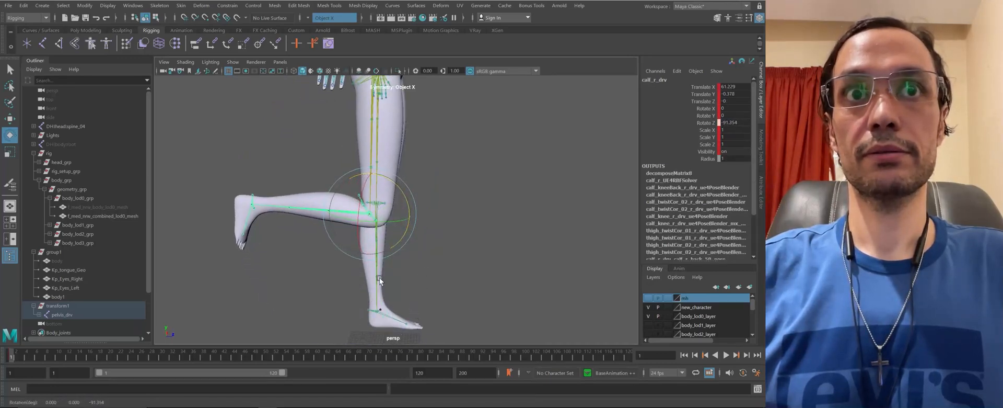
pyautogui.hotkey('ctrl', 'z')
# Tilt head_drv about -41 degrees on Y to test the head and neck deformation, and undo the tilt
pyautogui.keyDown('alt'); pyautogui.moveTo(380, 277); pyautogui.dragTo(343, 253); pyautogui.keyUp('alt')
pyautogui.keyDown('alt'); pyautogui.moveTo(343, 252); pyautogui.dragTo(338, 209, button='middle'); pyautogui.keyUp('alt')
pyautogui.keyDown('alt'); pyautogui.moveTo(360, 217); pyautogui.dragTo(321, 230); pyautogui.keyUp('alt')
pyautogui.keyDown('alt'); pyautogui.moveTo(403, 272); pyautogui.dragTo(376, 289); pyautogui.keyUp('alt')
pyautogui.scroll(-5, 365, 251)
pyautogui.keyDown('alt'); pyautogui.moveTo(345, 172); pyautogui.dragTo(338, 222, button='middle'); pyautogui.keyUp('alt')
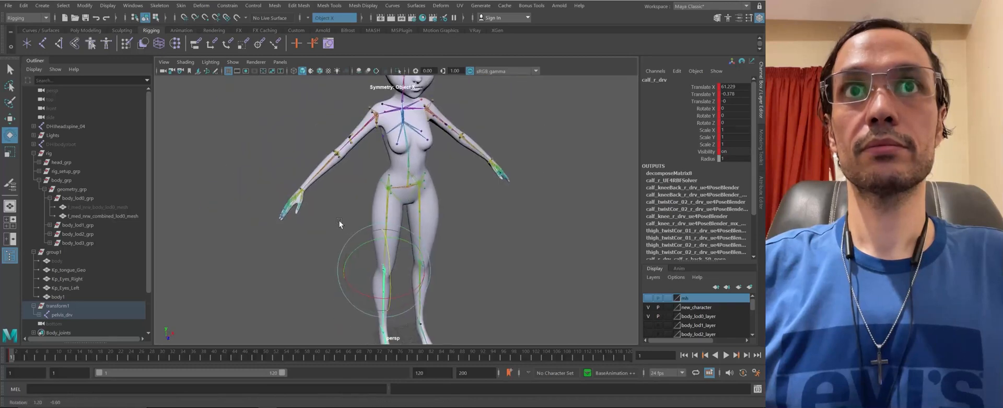
pyautogui.keyDown('alt'); pyautogui.moveTo(338, 221); pyautogui.dragTo(340, 241); pyautogui.keyUp('alt')
pyautogui.keyDown('alt'); pyautogui.moveTo(340, 209); pyautogui.dragTo(344, 279, button='middle'); pyautogui.keyUp('alt')
pyautogui.scroll(3, 360, 245)
pyautogui.keyDown('alt'); pyautogui.moveTo(344, 276); pyautogui.dragTo(384, 221); pyautogui.keyUp('alt')
pyautogui.keyDown('alt'); pyautogui.moveTo(384, 221); pyautogui.dragTo(391, 308, button='middle'); pyautogui.keyUp('alt')
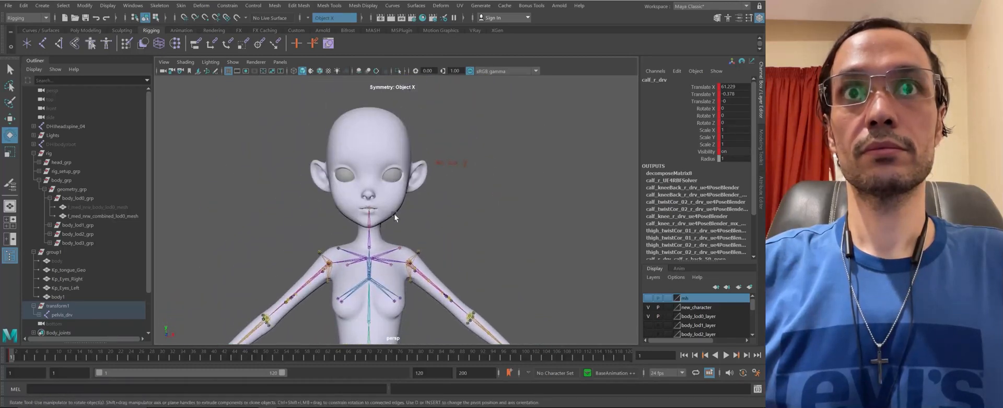
pyautogui.keyDown('alt'); pyautogui.moveTo(379, 215); pyautogui.dragTo(399, 225, button='right'); pyautogui.keyUp('alt')
pyautogui.click(357, 207)
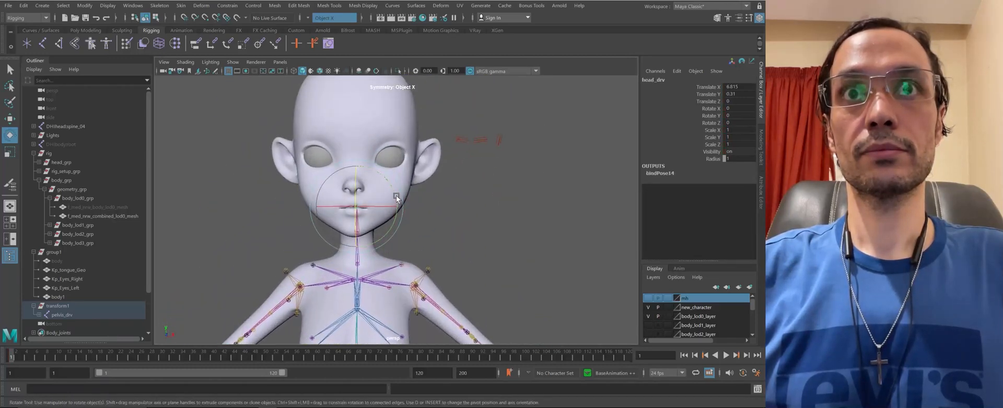
pyautogui.moveTo(397, 197); pyautogui.dragTo(395, 168)
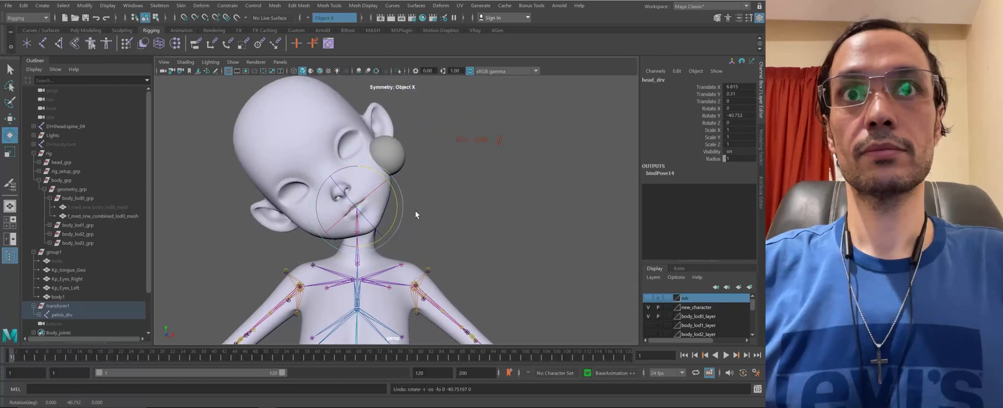
pyautogui.hotkey('ctrl', 'z')
# Inspect the neck joints neck_01_drv and neck_02_drv and the transform1 group that holds the body skeleton
pyautogui.moveTo(424, 231); pyautogui.dragTo(328, 239)
pyautogui.keyDown('alt'); pyautogui.moveTo(402, 244); pyautogui.dragTo(378, 202); pyautogui.keyUp('alt')
pyautogui.keyDown('shift'); pyautogui.click(311, 180); pyautogui.keyUp('shift')
pyautogui.keyDown('shift'); pyautogui.click(304, 168); pyautogui.keyUp('shift')
pyautogui.press('q')
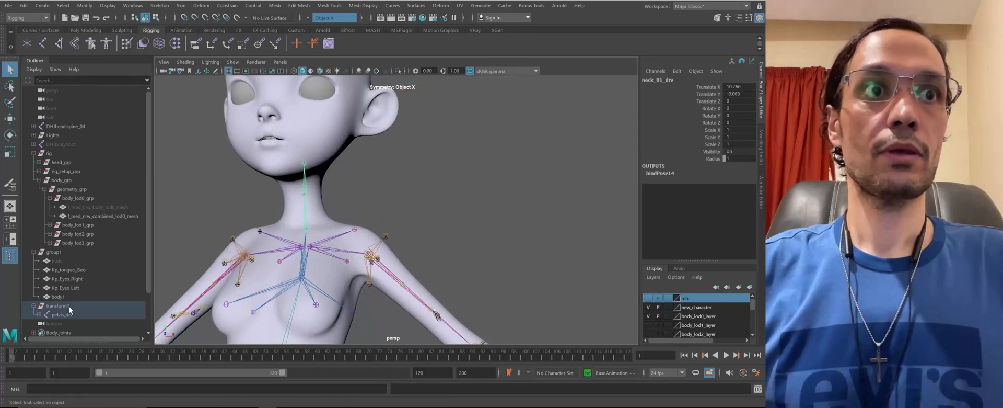
pyautogui.click(69, 307)
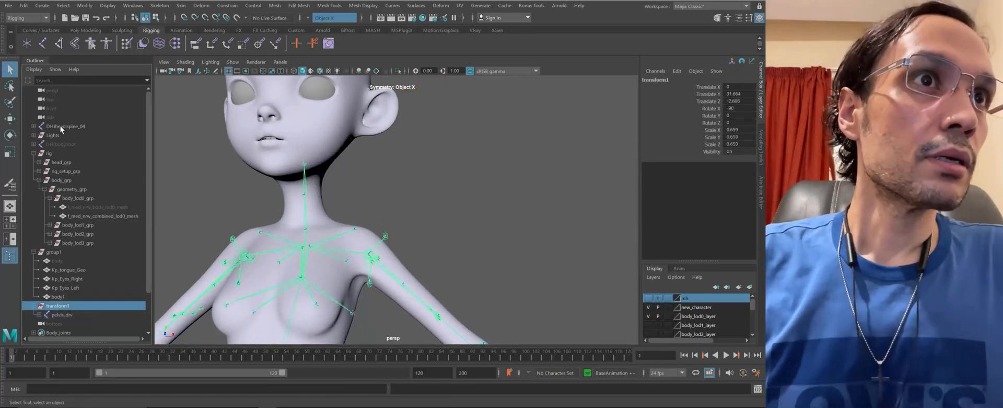
pyautogui.click(316, 179)
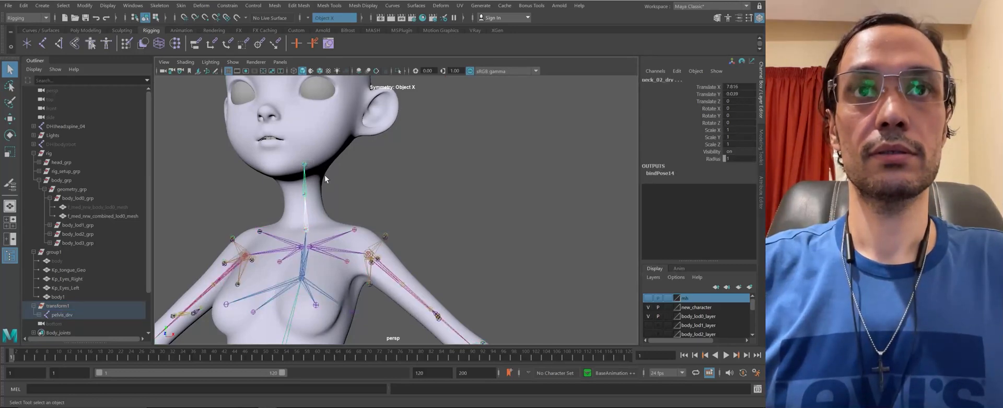
# Rotate head_drv once more to check the neck's deformation, and undo the rotation
pyautogui.click(315, 171)
pyautogui.press('e')
pyautogui.moveTo(320, 168); pyautogui.dragTo(293, 161)
pyautogui.hotkey('ctrl', 'z')
# Save the scene with the full character in view and clear the selection
pyautogui.scroll(-10, 457, 233)
pyautogui.keyDown('alt'); pyautogui.moveTo(453, 263); pyautogui.dragTo(448, 203, button='middle'); pyautogui.keyUp('alt')
pyautogui.keyDown('alt'); pyautogui.moveTo(447, 203); pyautogui.dragTo(429, 238); pyautogui.keyUp('alt')
pyautogui.press('q')
pyautogui.hotkey('ctrl', 's')
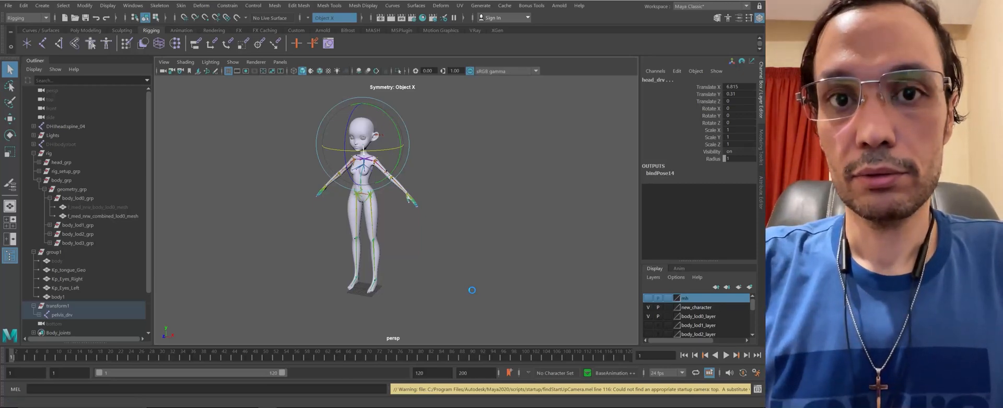
pyautogui.click(472, 290)
pyautogui.press('e')
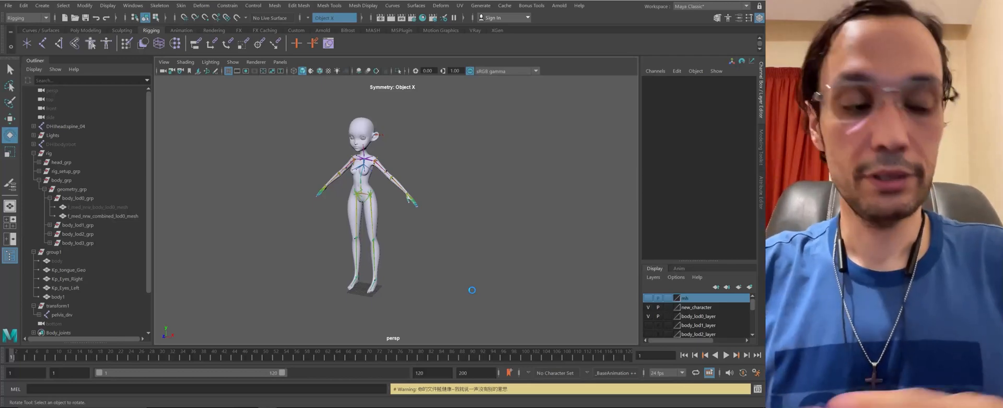
# Examine the MetaHuman facial joints and controls above the character and compare them with the character's own head joints
pyautogui.keyDown('alt'); pyautogui.moveTo(396, 136); pyautogui.dragTo(416, 197, button='middle'); pyautogui.keyUp('alt')
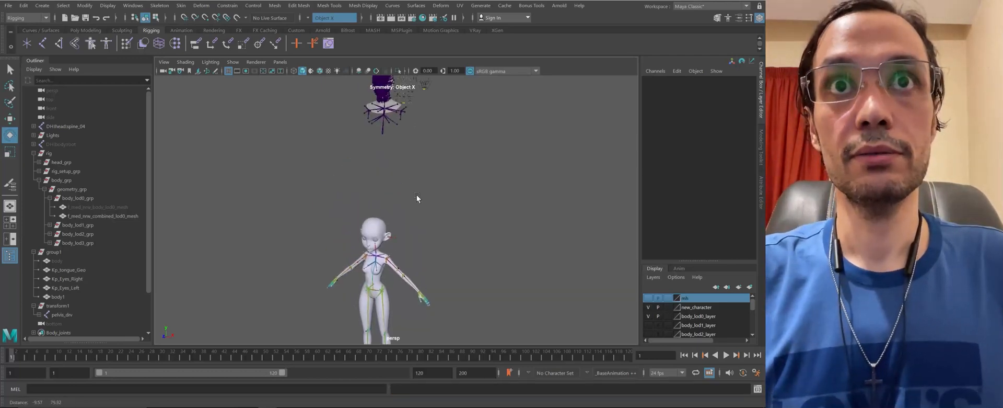
pyautogui.keyDown('alt'); pyautogui.moveTo(417, 197); pyautogui.dragTo(371, 171); pyautogui.keyUp('alt')
pyautogui.keyDown('alt'); pyautogui.moveTo(335, 83); pyautogui.dragTo(324, 142, button='middle'); pyautogui.keyUp('alt')
pyautogui.keyDown('alt'); pyautogui.moveTo(324, 142); pyautogui.dragTo(388, 140, button='right'); pyautogui.keyUp('alt')
pyautogui.keyDown('alt'); pyautogui.moveTo(388, 141); pyautogui.dragTo(382, 261, button='middle'); pyautogui.keyUp('alt')
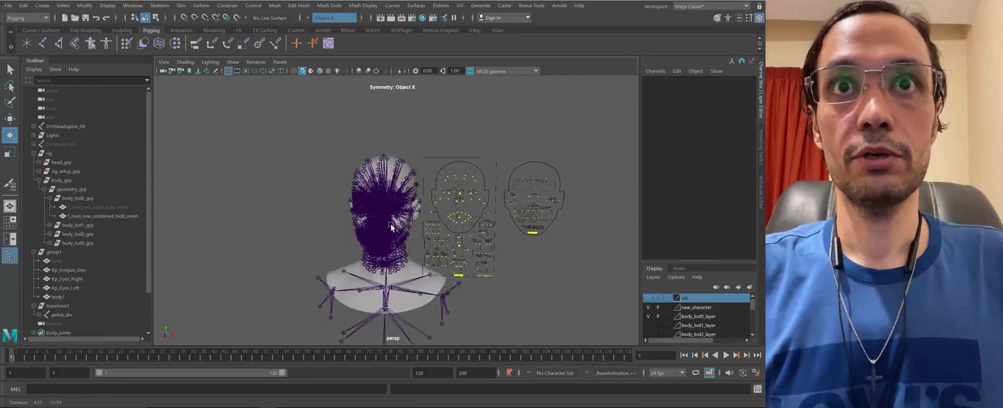
pyautogui.keyDown('alt'); pyautogui.moveTo(382, 261); pyautogui.dragTo(456, 266, button='right'); pyautogui.keyUp('alt')
pyautogui.keyDown('alt'); pyautogui.moveTo(359, 293); pyautogui.dragTo(398, 237, button='middle'); pyautogui.keyUp('alt')
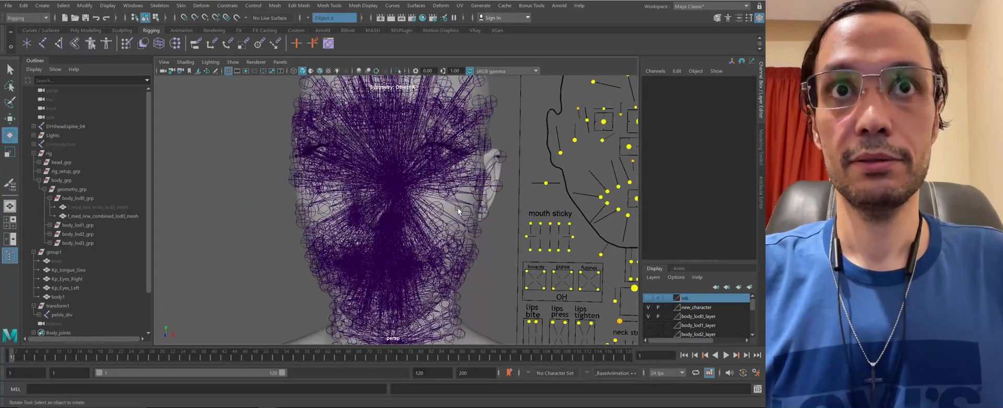
pyautogui.keyDown('alt'); pyautogui.moveTo(458, 212); pyautogui.dragTo(309, 206, button='right'); pyautogui.keyUp('alt')
pyautogui.keyDown('alt'); pyautogui.moveTo(363, 230); pyautogui.dragTo(397, 92, button='middle'); pyautogui.keyUp('alt')
pyautogui.keyDown('alt'); pyautogui.moveTo(396, 92); pyautogui.dragTo(551, 237, button='right'); pyautogui.keyUp('alt')
pyautogui.keyDown('alt'); pyautogui.moveTo(551, 238); pyautogui.dragTo(415, 193, button='middle'); pyautogui.keyUp('alt')
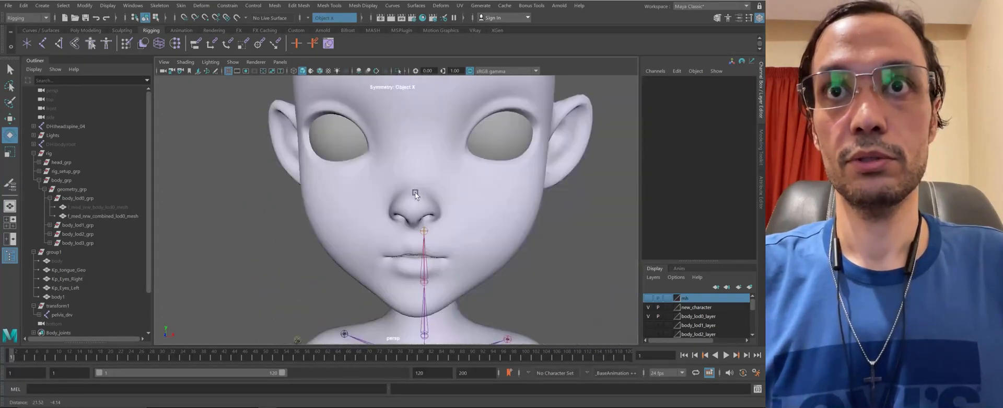
pyautogui.keyDown('alt'); pyautogui.moveTo(415, 192); pyautogui.dragTo(205, 134, button='right'); pyautogui.keyUp('alt')
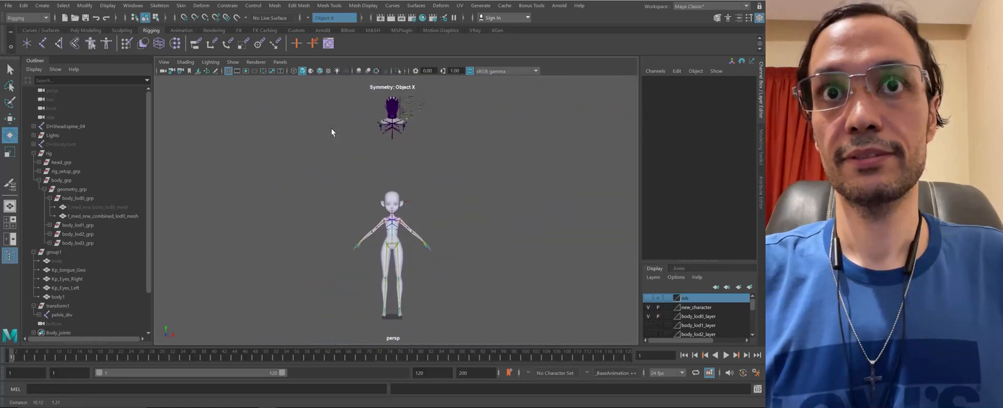
pyautogui.keyDown('alt'); pyautogui.moveTo(331, 128); pyautogui.dragTo(313, 104, button='middle'); pyautogui.keyUp('alt')
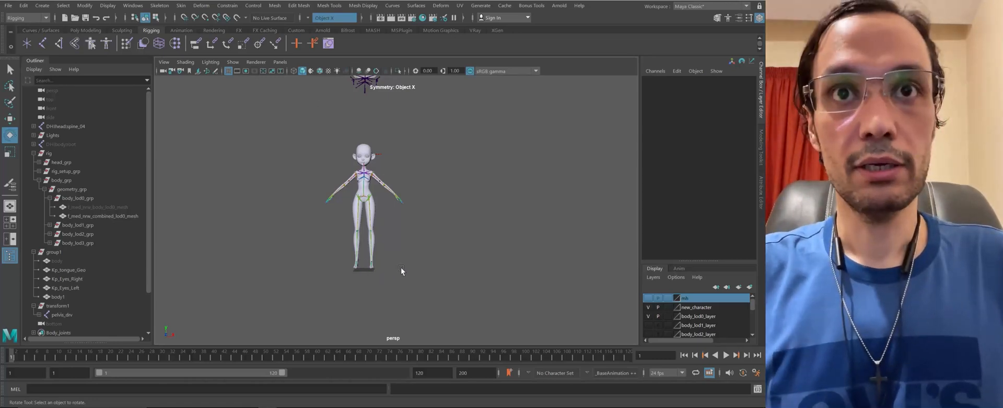
# Rotate thigh_l_drv to recheck the left hip, undo the rotation, and examine the hips from behind
pyautogui.scroll(6, 321, 213)
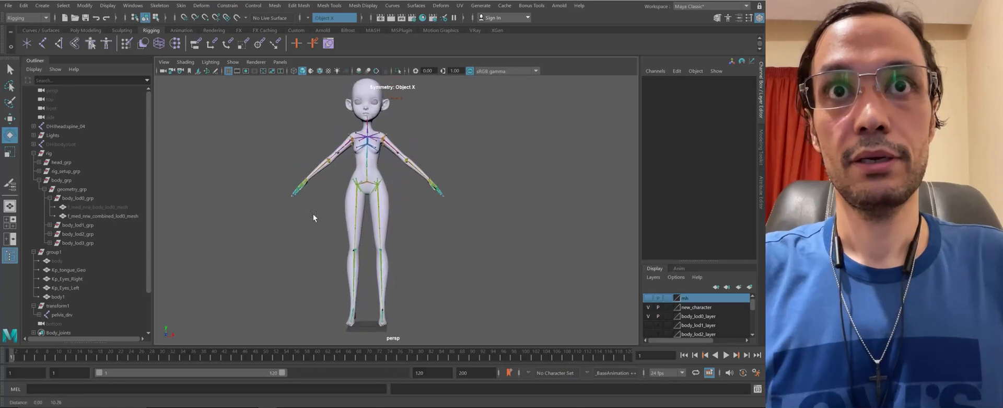
pyautogui.click(394, 242)
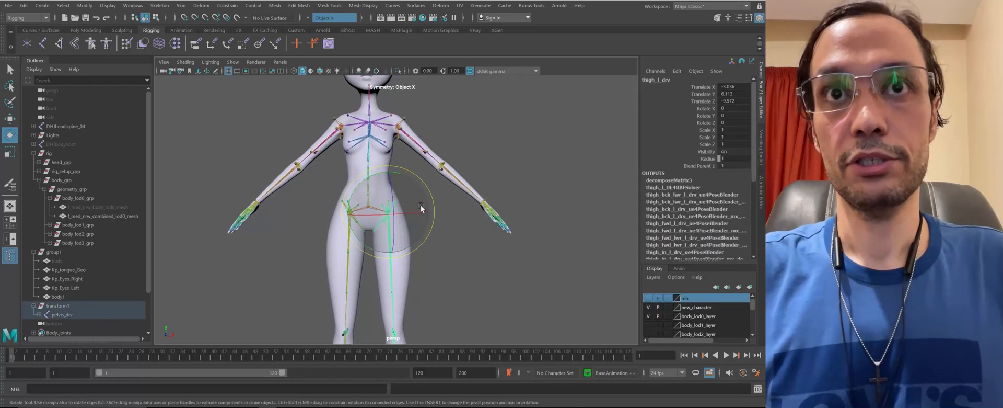
pyautogui.moveTo(365, 184); pyautogui.dragTo(342, 222)
pyautogui.hotkey('ctrl', 'z')
pyautogui.keyDown('alt'); pyautogui.moveTo(333, 152); pyautogui.dragTo(321, 230, button='middle'); pyautogui.keyUp('alt')
pyautogui.keyDown('alt'); pyautogui.moveTo(321, 230); pyautogui.dragTo(431, 278, button='right'); pyautogui.keyUp('alt')
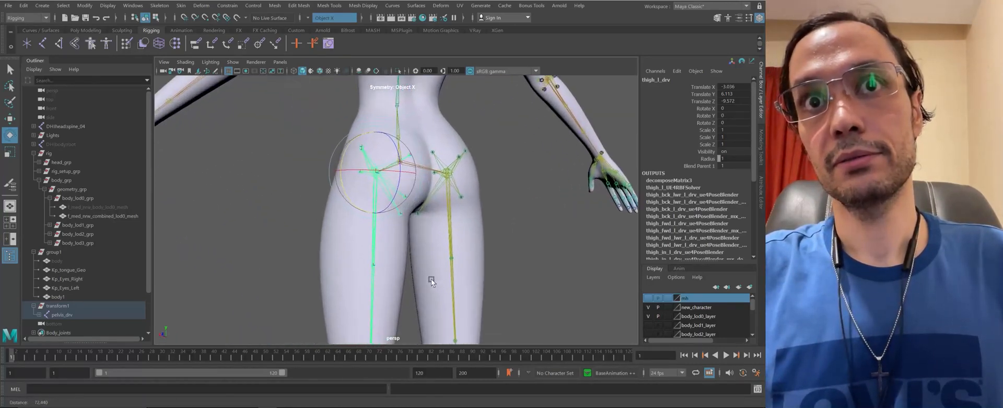
pyautogui.keyDown('alt'); pyautogui.moveTo(431, 278); pyautogui.dragTo(393, 233); pyautogui.keyUp('alt')
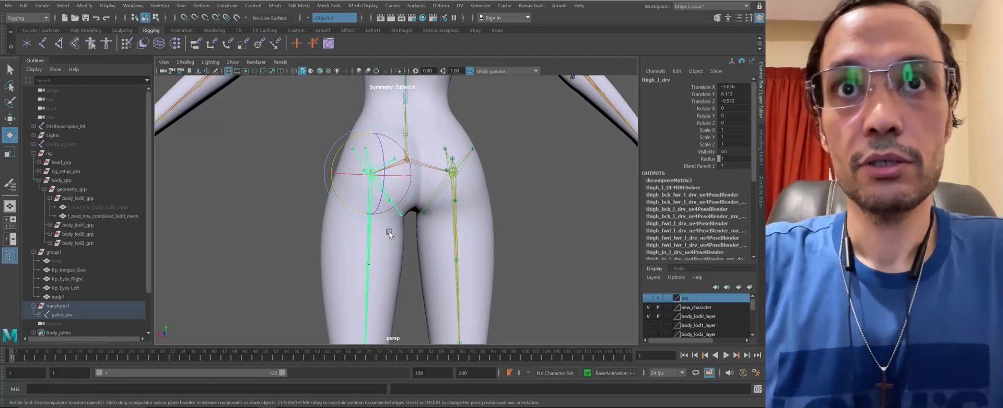